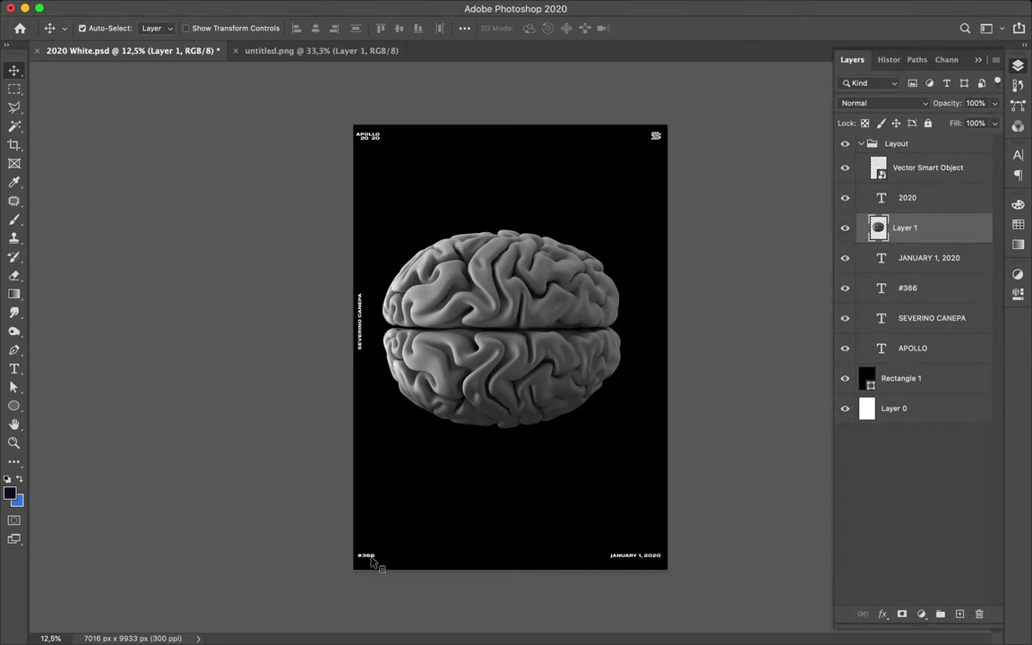
- Replace the #366 label text with #606
{"action": "left_click", "coordinate": [375, 559], "text": "super"}
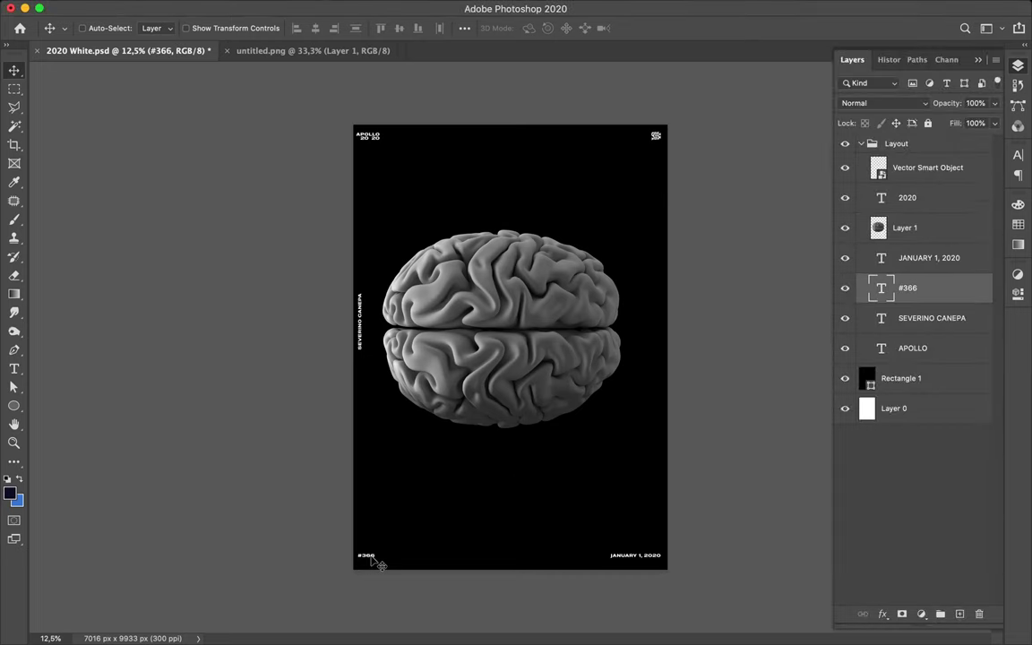
{"action": "key", "text": "t"}
{"action": "left_click_drag", "start_coordinate": [362, 555], "coordinate": [457, 557]}
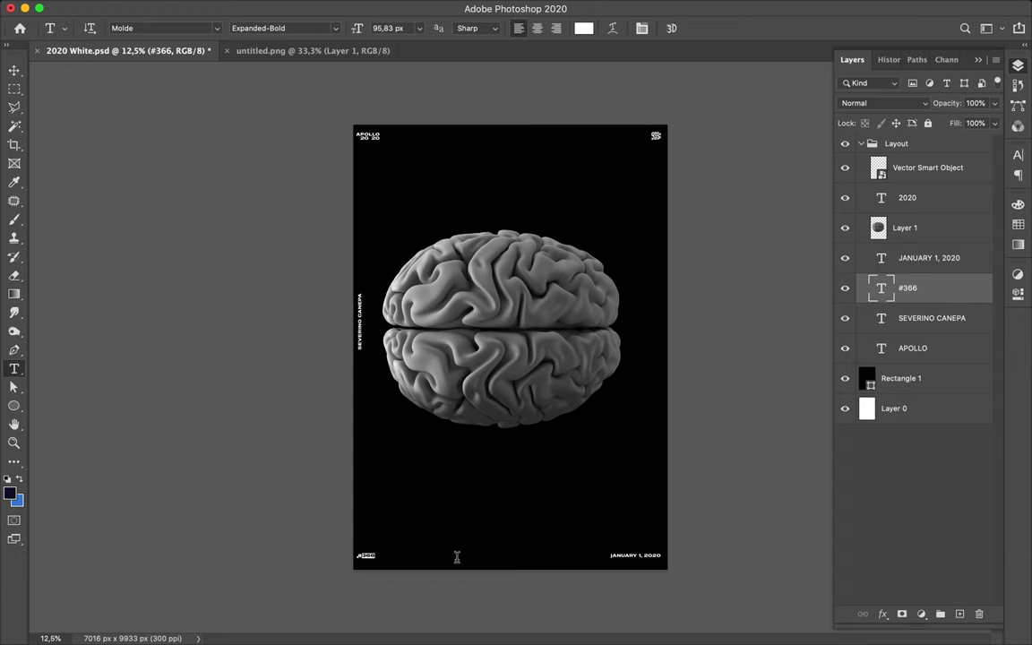
{"action": "type", "text": "2021"}
- Change the date line from JANUARY 1, 2020 to AUGUST 28, 2020
{"action": "left_click", "coordinate": [620, 555]}
{"action": "type", "text": "AUGUST "}
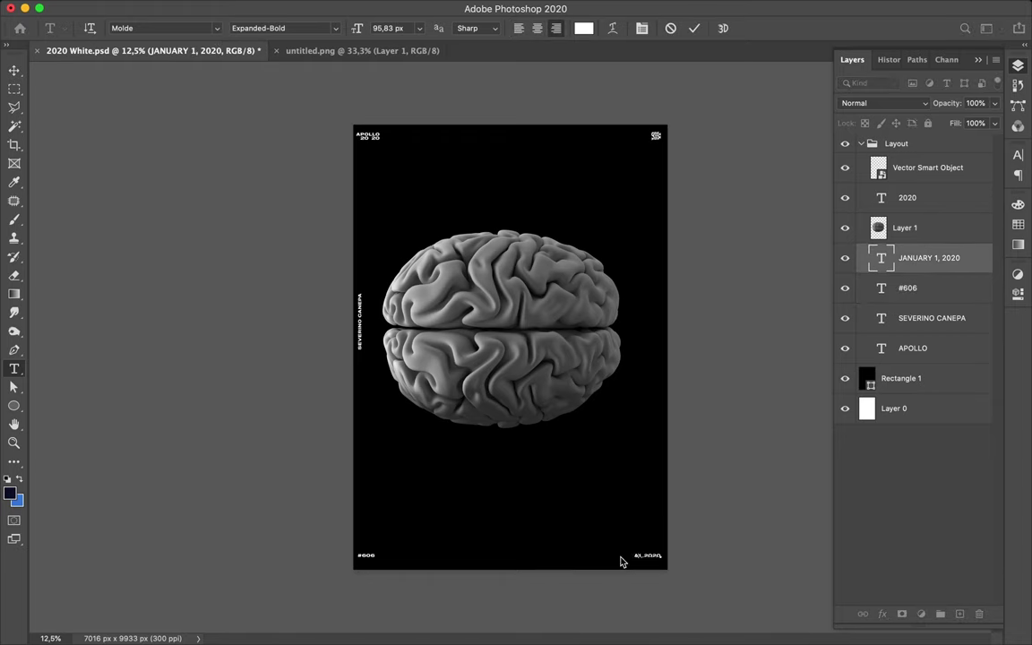
{"action": "type", "text": "3"}
{"action": "key", "text": "BackSpace"}
{"action": "type", "text": "24"}
{"action": "key", "text": "ctrl+Return"}
- Delete the separate 2020 text layer
{"action": "key", "text": "v"}
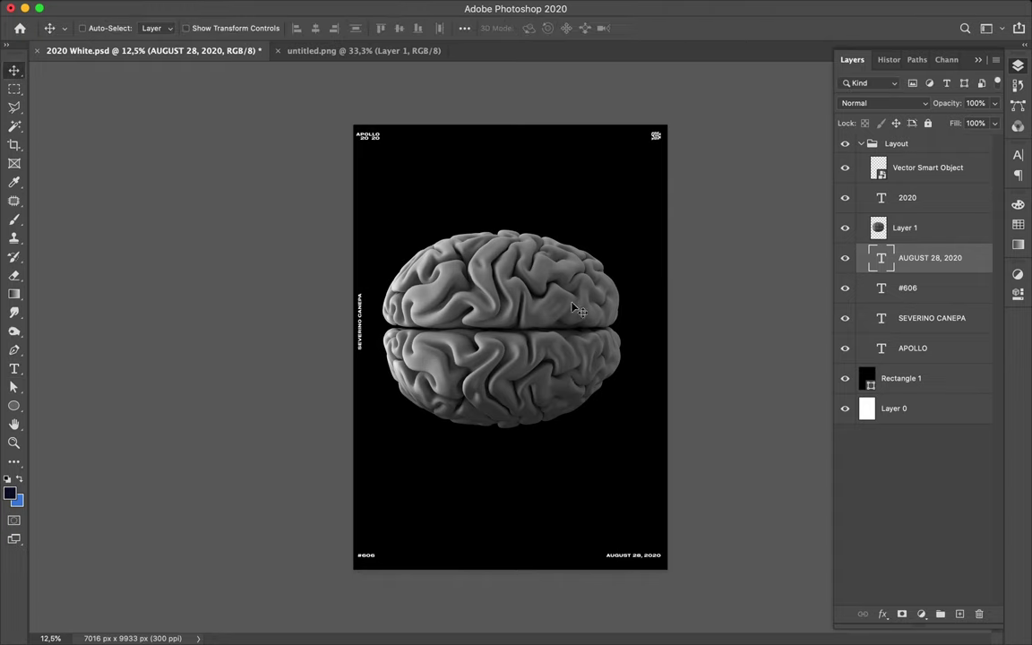
{"action": "left_click", "coordinate": [376, 140], "text": "ctrl"}
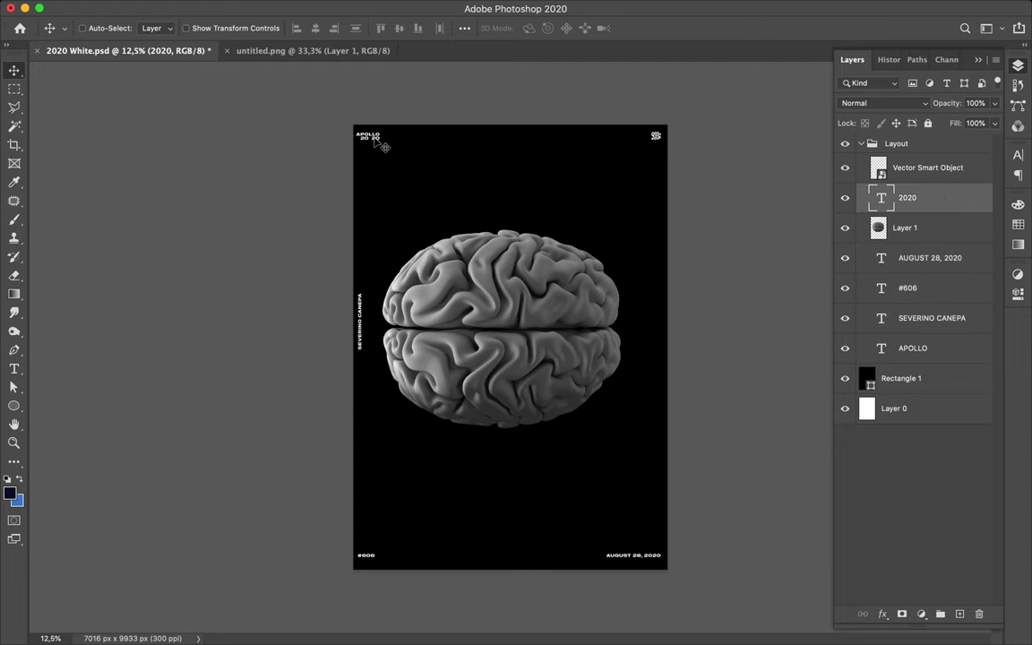
{"action": "key", "text": "Delete"}
- Extend the APOLLO title so it reads APOLLO 2020
{"action": "key", "text": "t"}
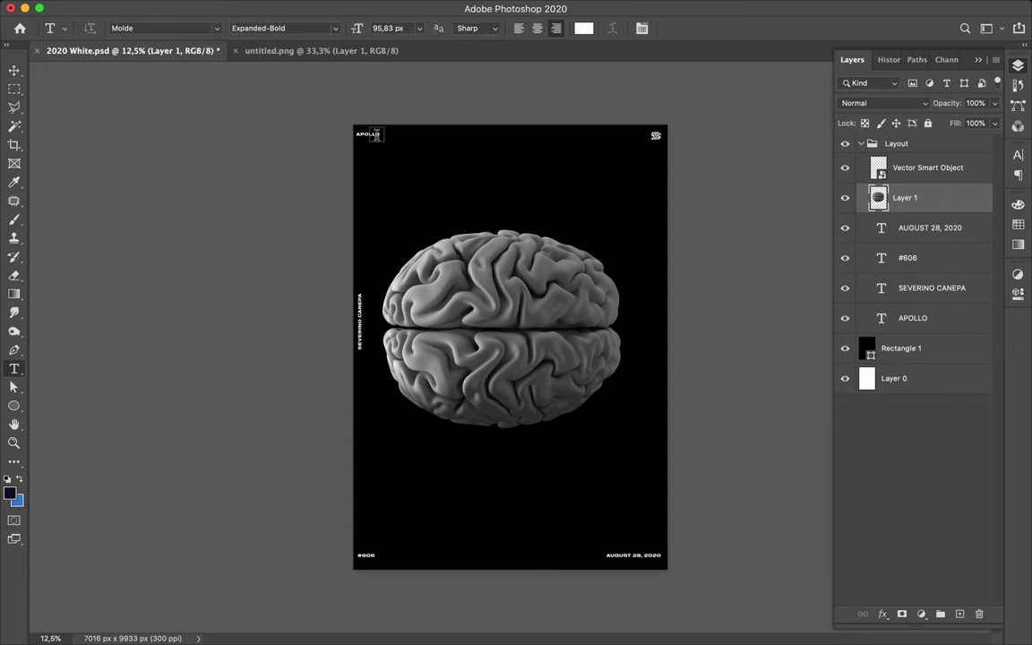
{"action": "left_click", "coordinate": [378, 133]}
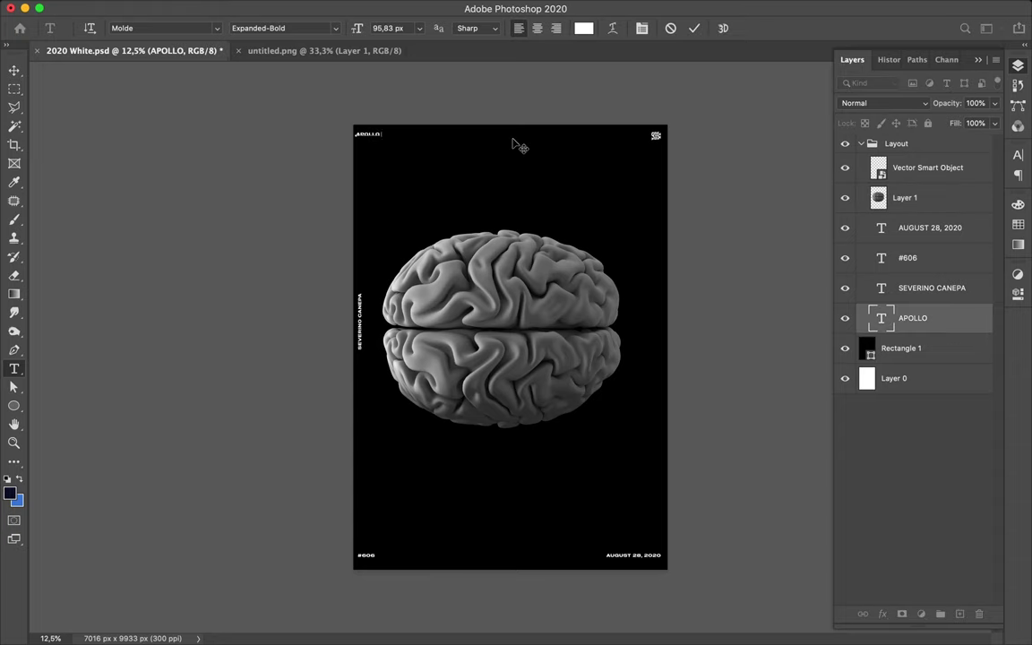
{"action": "type", "text": "2020"}
{"action": "left_click", "coordinate": [514, 141]}
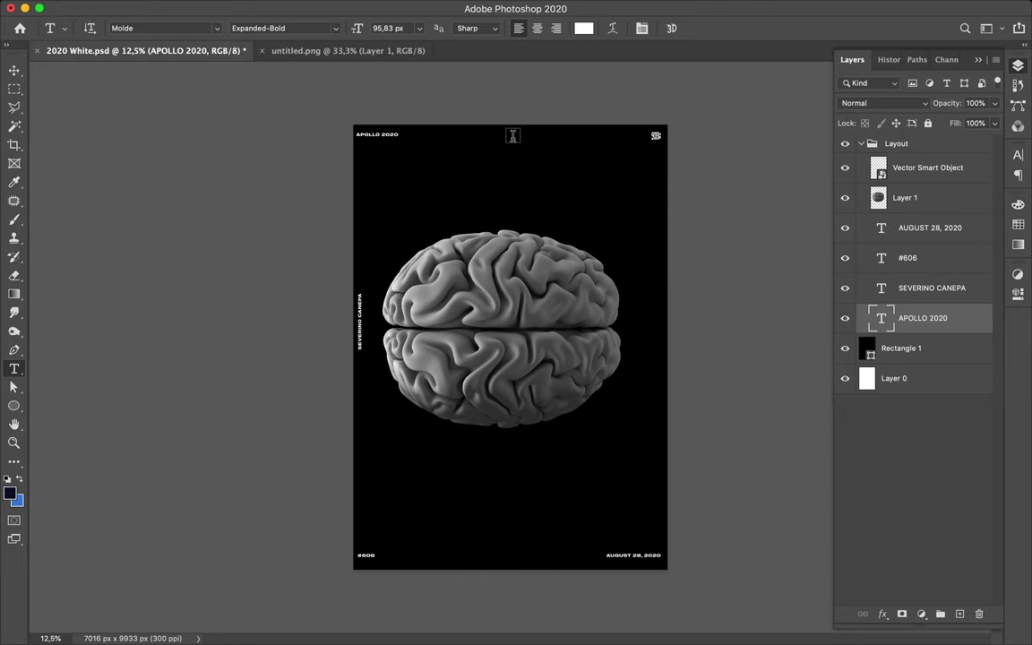
{"action": "key", "text": "v"}
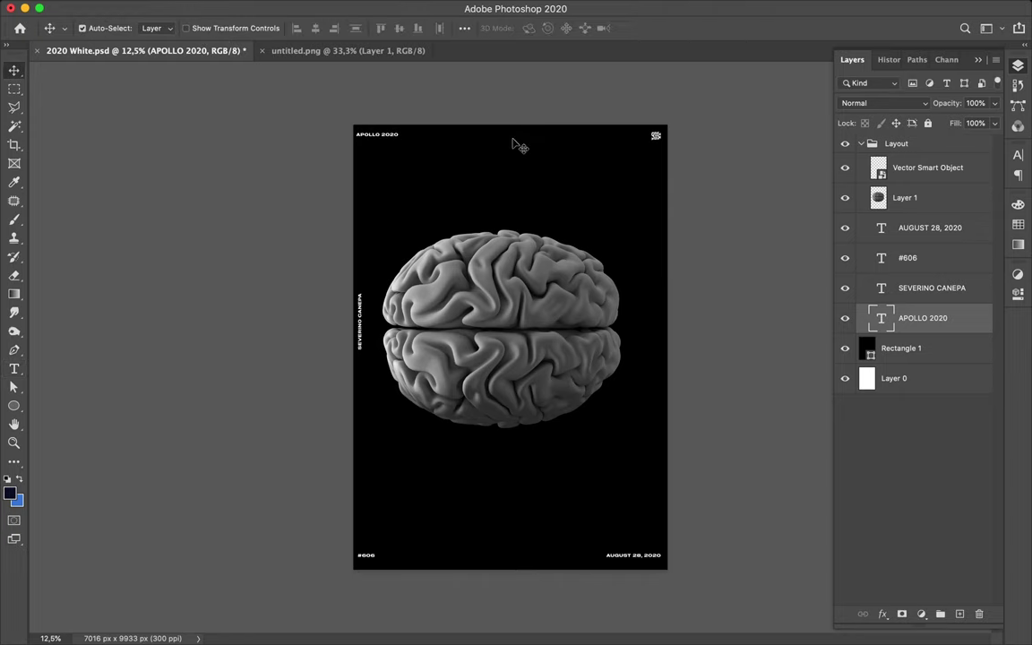
- Start and dismiss a free transform on the title, then select the brain layer
{"action": "key", "text": "super"}
{"action": "key", "text": "super+t"}
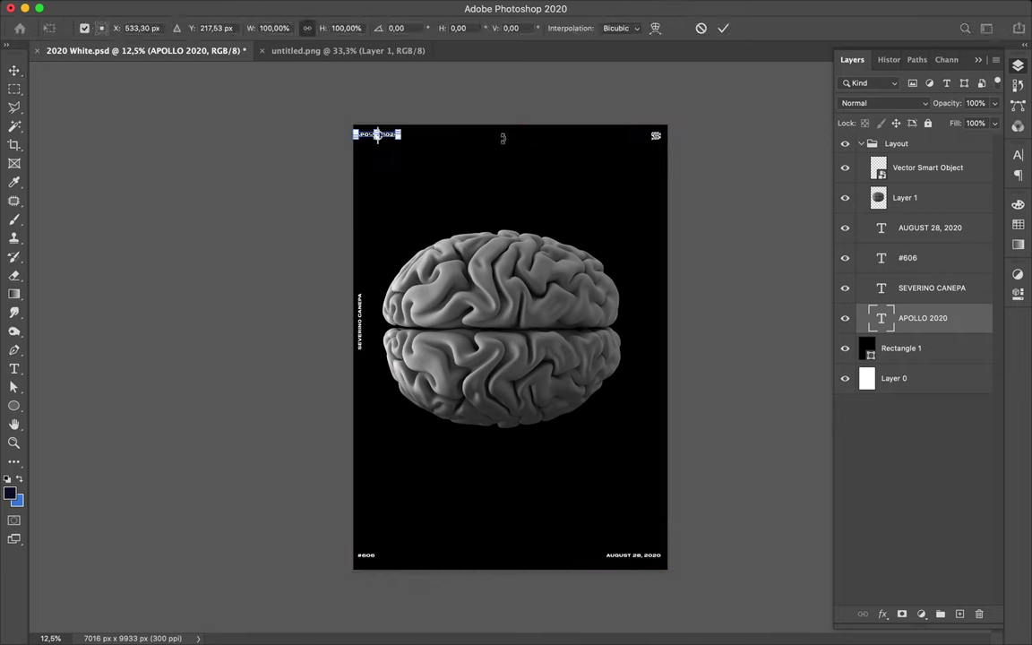
{"action": "key", "text": "Return"}
{"action": "left_click", "coordinate": [546, 269]}
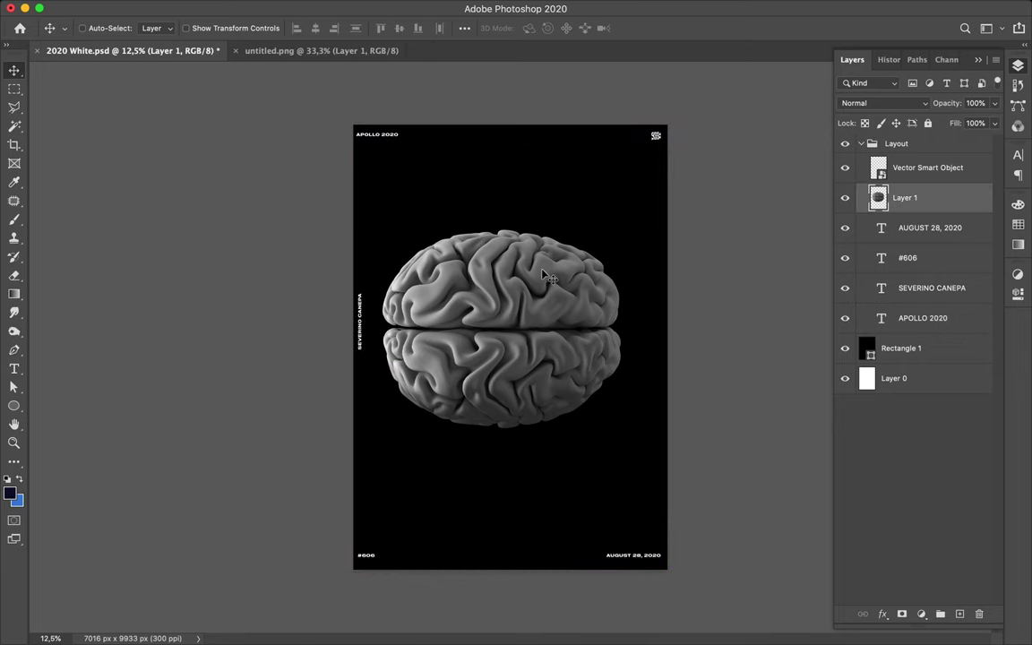
- Rotate the brain to a top-down view and shift it slightly right
{"action": "key", "text": "super+t"}
{"action": "left_click_drag", "start_coordinate": [617, 214], "coordinate": [406, 193]}
{"action": "left_click_drag", "start_coordinate": [544, 268], "coordinate": [542, 269]}
{"action": "key", "text": "Return"}
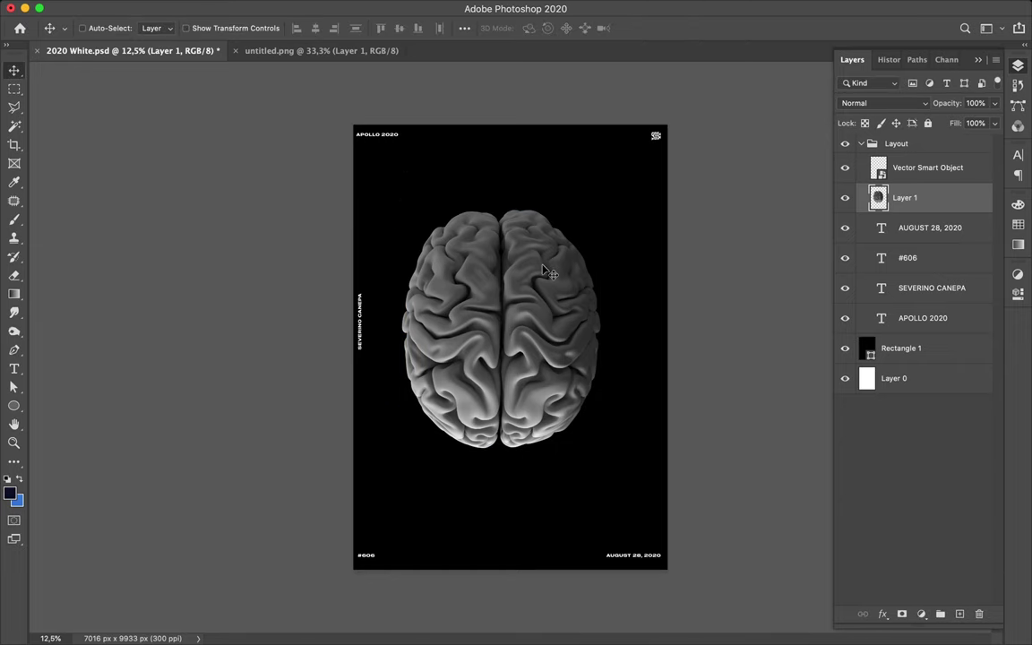
{"action": "key", "text": "super+t"}
{"action": "left_click_drag", "start_coordinate": [401, 186], "coordinate": [647, 576]}
{"action": "key", "text": "Return"}
{"action": "left_click_drag", "start_coordinate": [566, 347], "coordinate": [577, 349]}
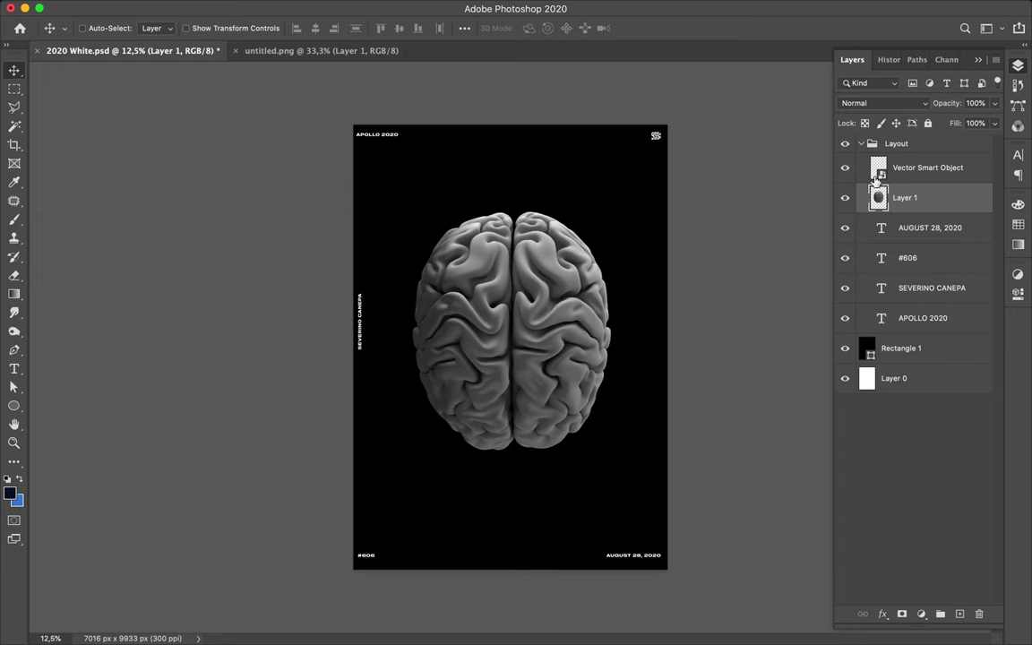
- Move Layer 1 just above Rectangle 1 and collapse the Layout group
{"action": "left_click_drag", "start_coordinate": [896, 199], "coordinate": [910, 347]}
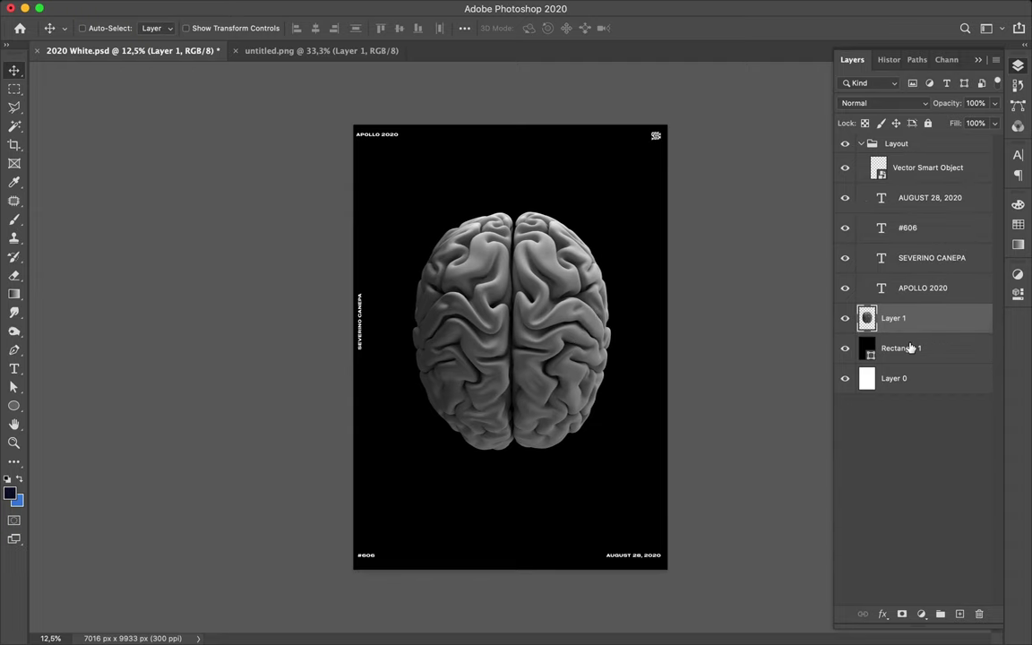
{"action": "left_click", "coordinate": [861, 143]}
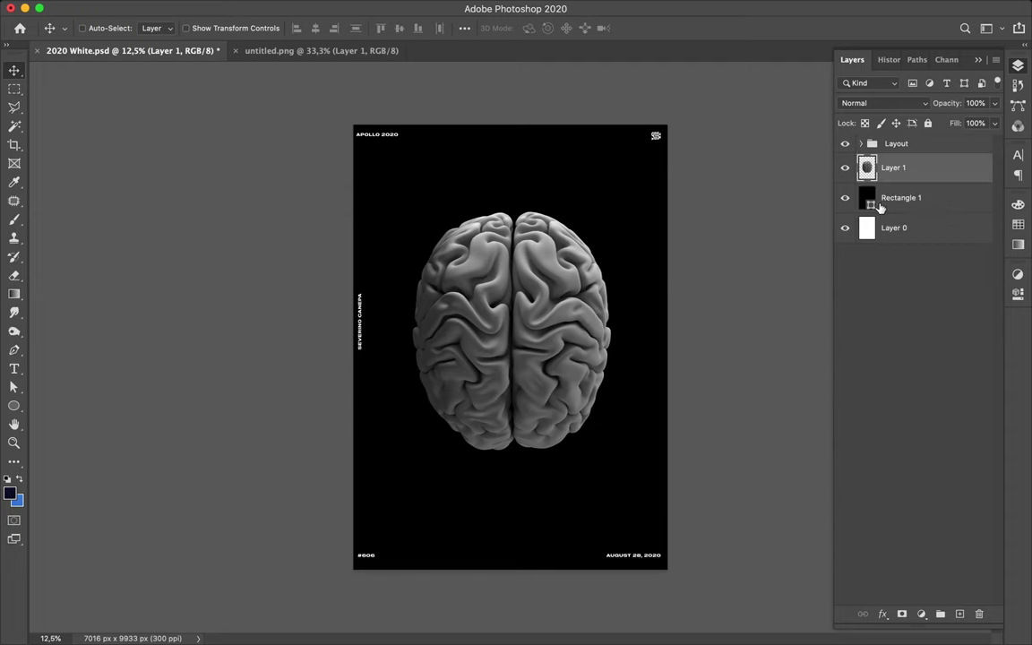
{"action": "left_click", "coordinate": [917, 235]}
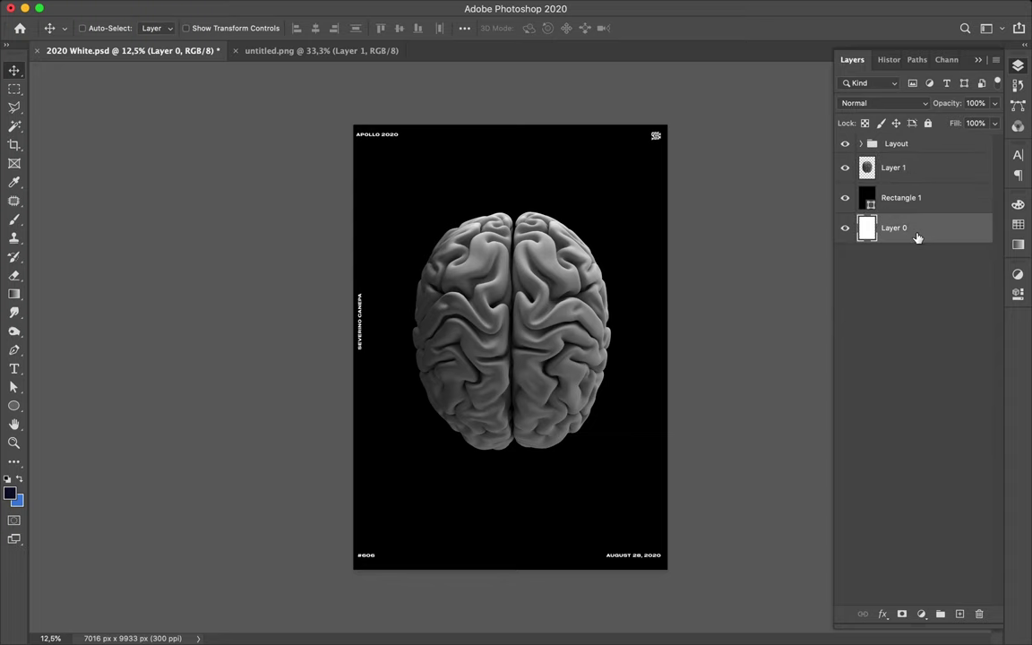
- Delete the white Layer 0 at the bottom of the stack
{"action": "key", "text": "Delete"}
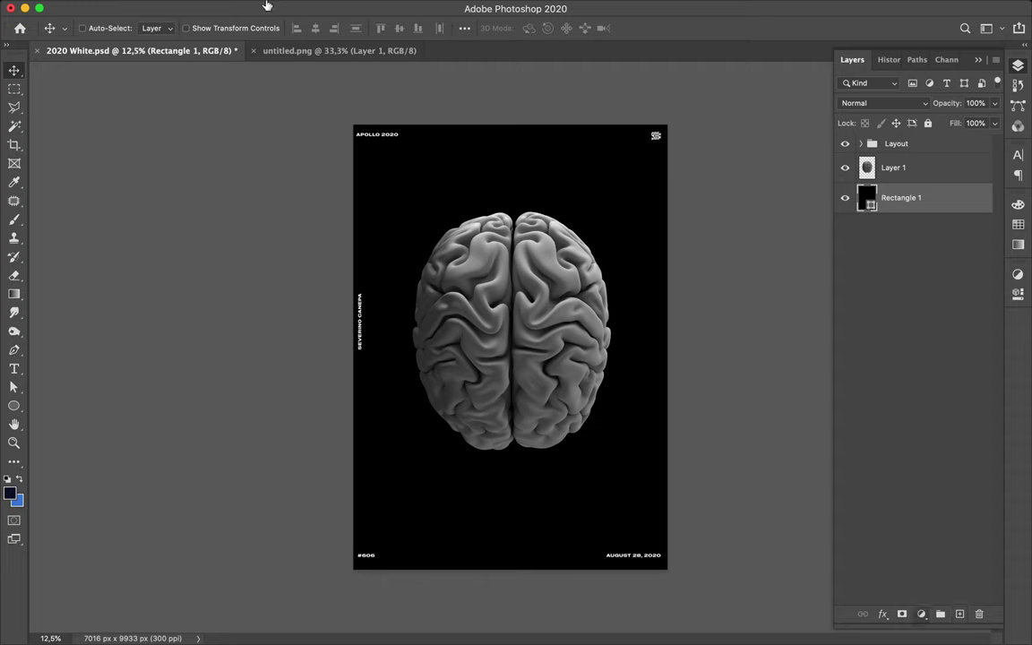
- Set Rectangle 1's fill to light grey #e3e3e3 in the Color Picker
{"action": "key", "text": "a"}
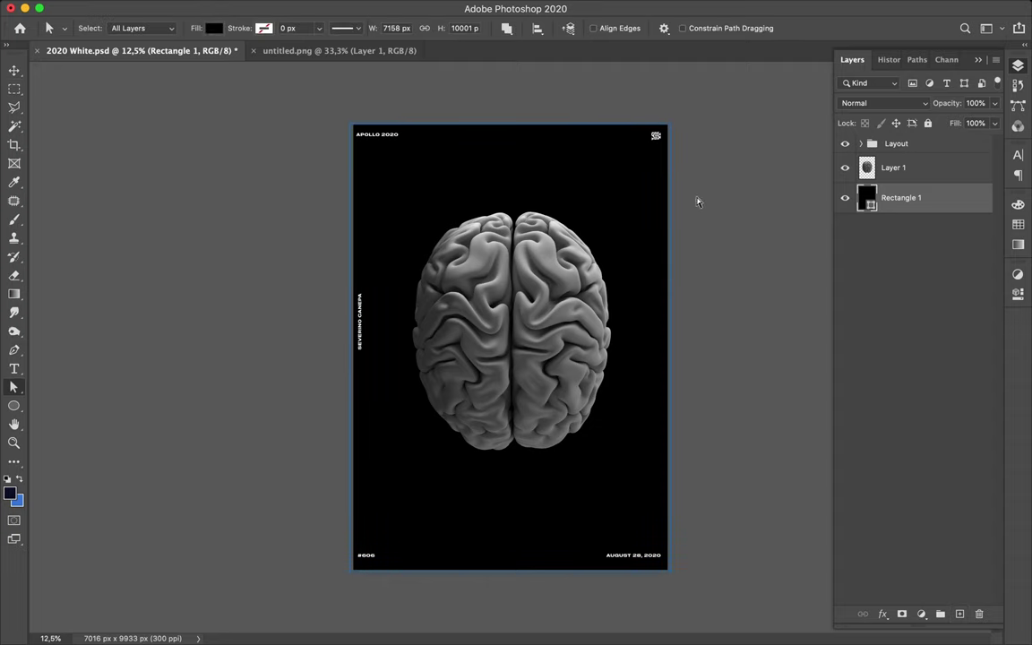
{"action": "left_click", "coordinate": [211, 28]}
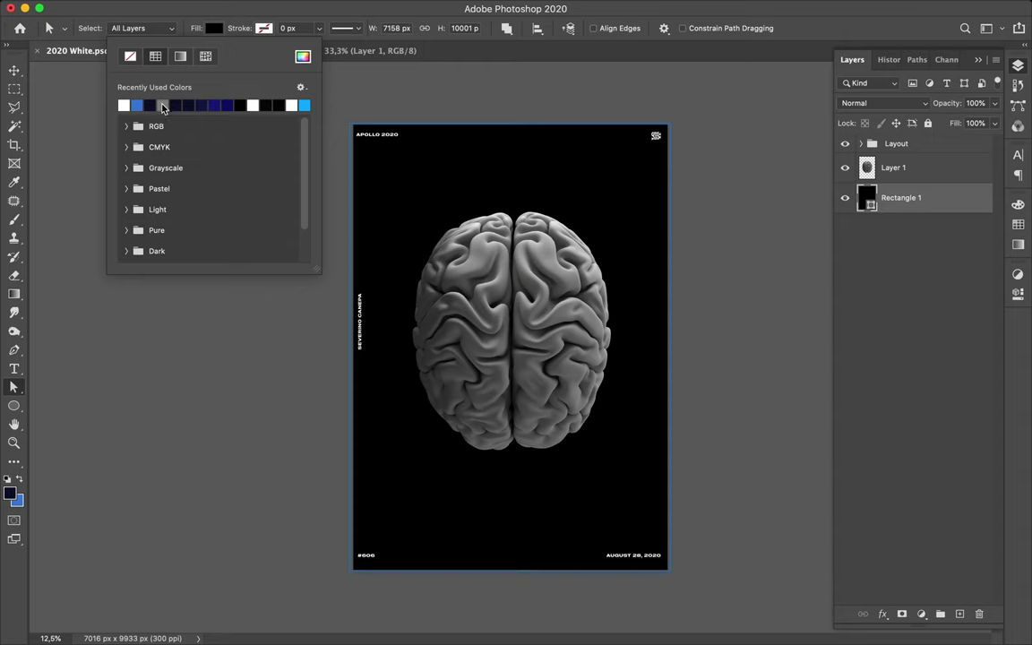
{"action": "left_click", "coordinate": [162, 103]}
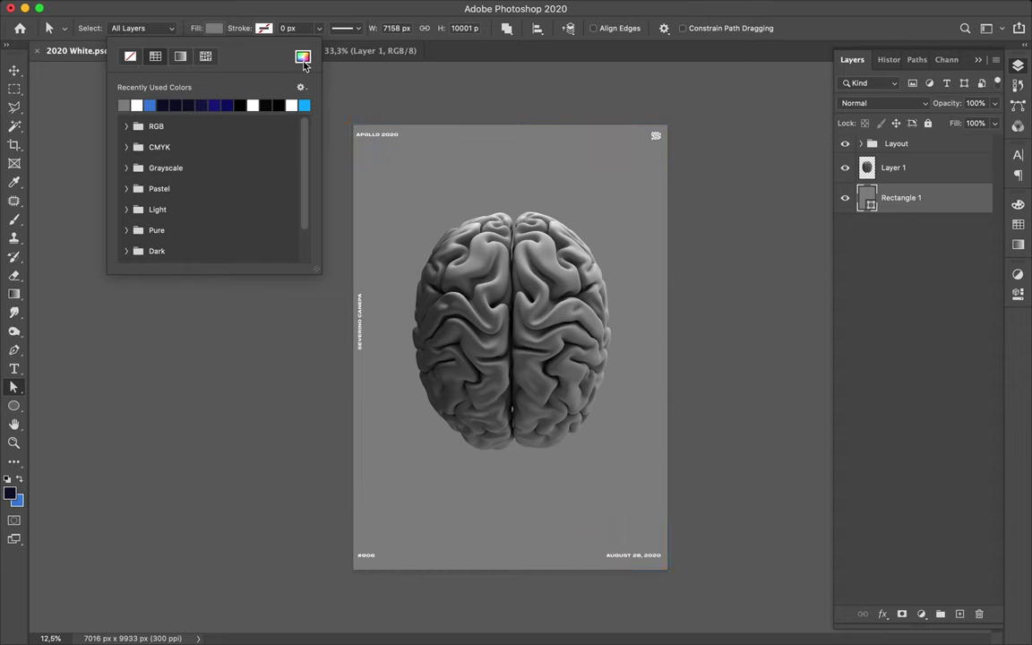
{"action": "left_click", "coordinate": [303, 59]}
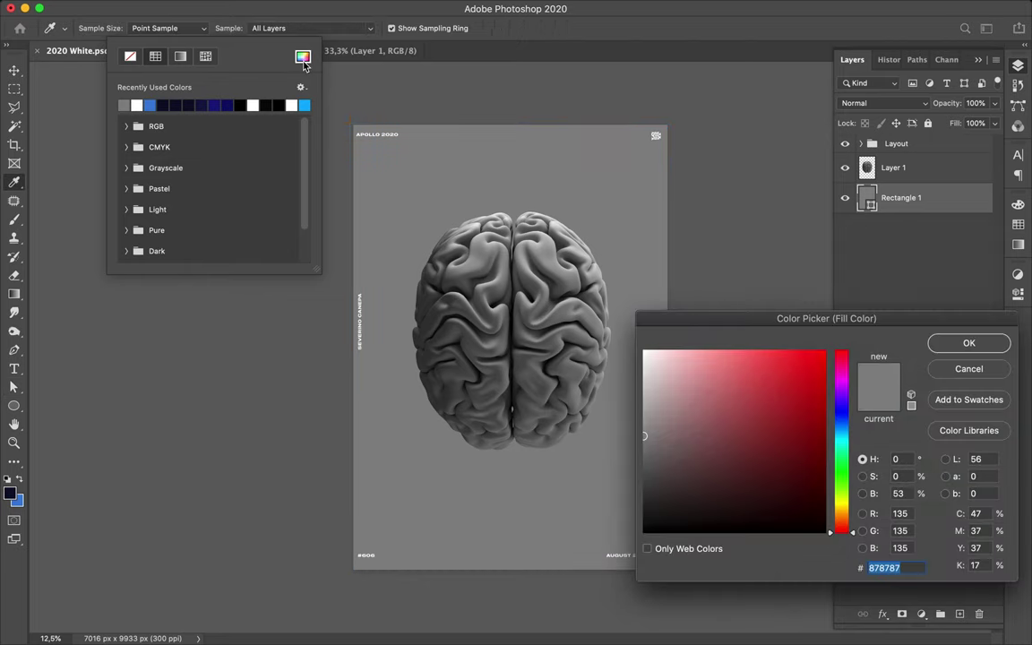
{"action": "left_click", "coordinate": [643, 368]}
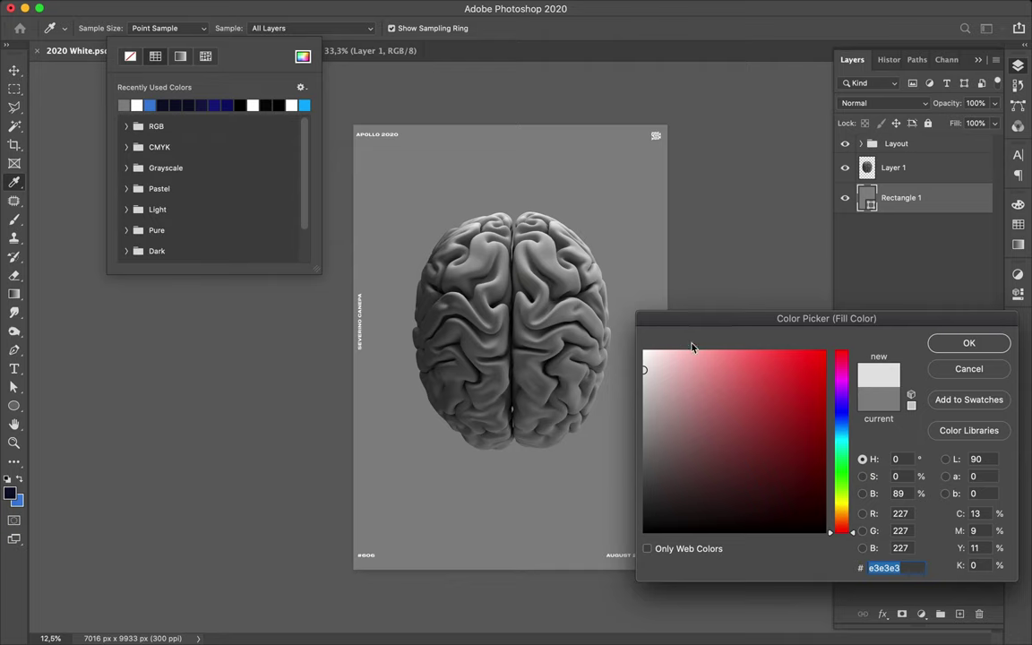
{"action": "left_click", "coordinate": [956, 351]}
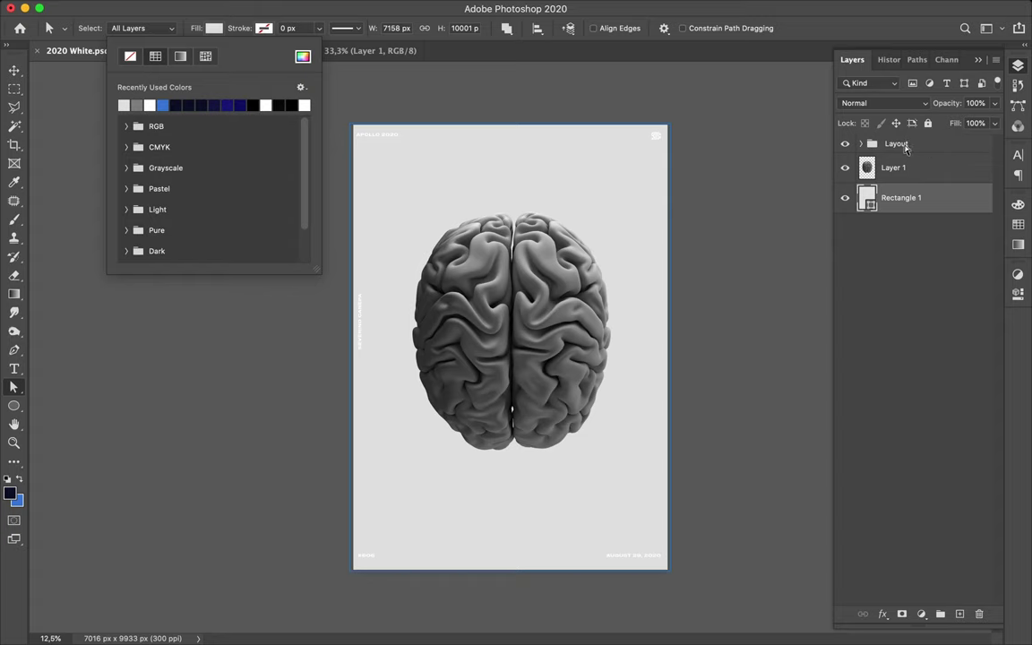
- Select the Layout group's layers from the Vector Smart Object logo up to APOLLO 2020
{"action": "key", "text": "Escape"}
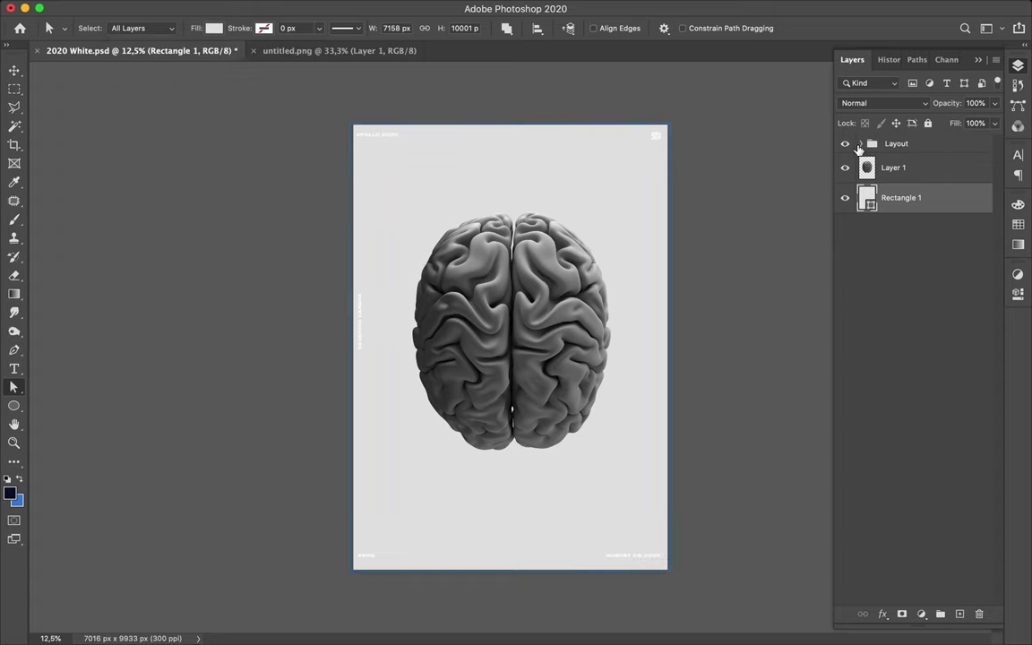
{"action": "left_click", "coordinate": [861, 144]}
{"action": "left_click", "coordinate": [861, 144]}
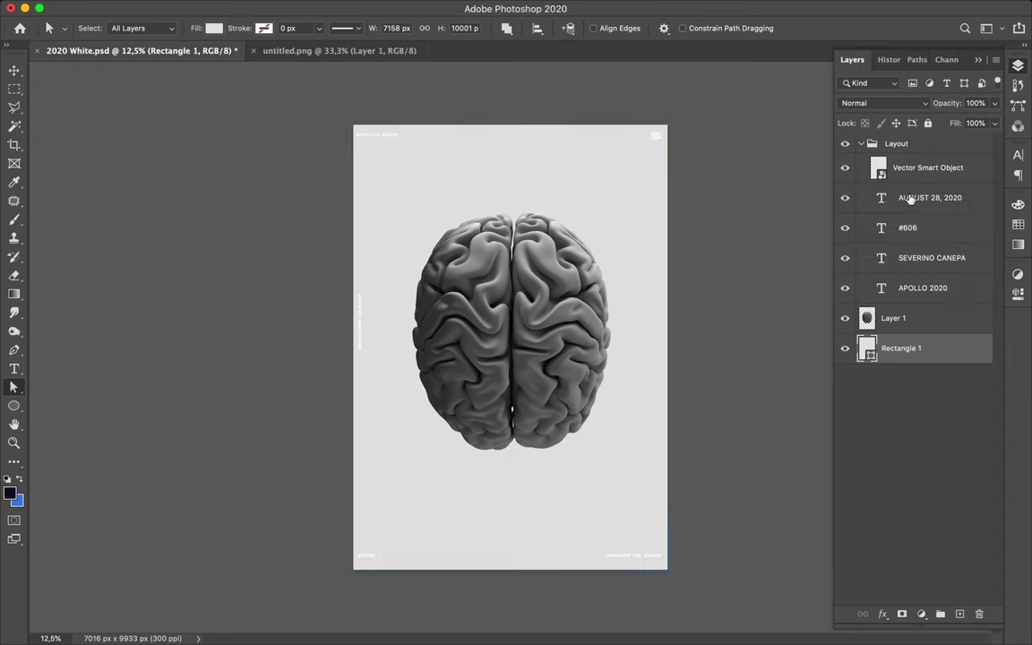
{"action": "key", "text": "alt+period"}
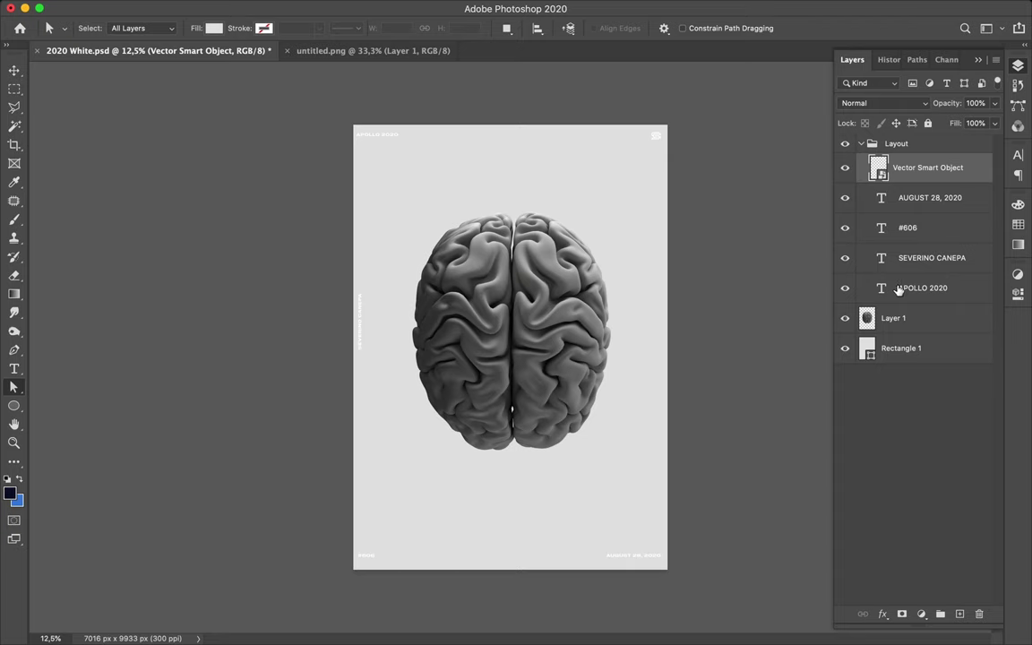
{"action": "left_click", "coordinate": [948, 289], "text": "shift"}
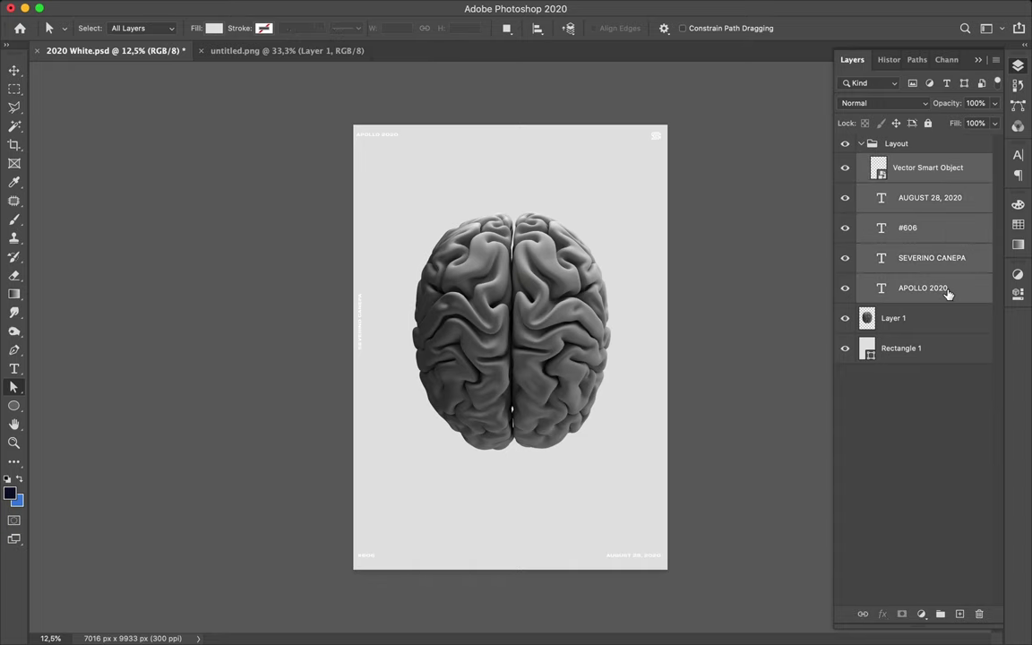
- In the Character panel, set the text colour to dark grey #333232 sampled from the brain
{"action": "left_click", "coordinate": [1018, 157]}
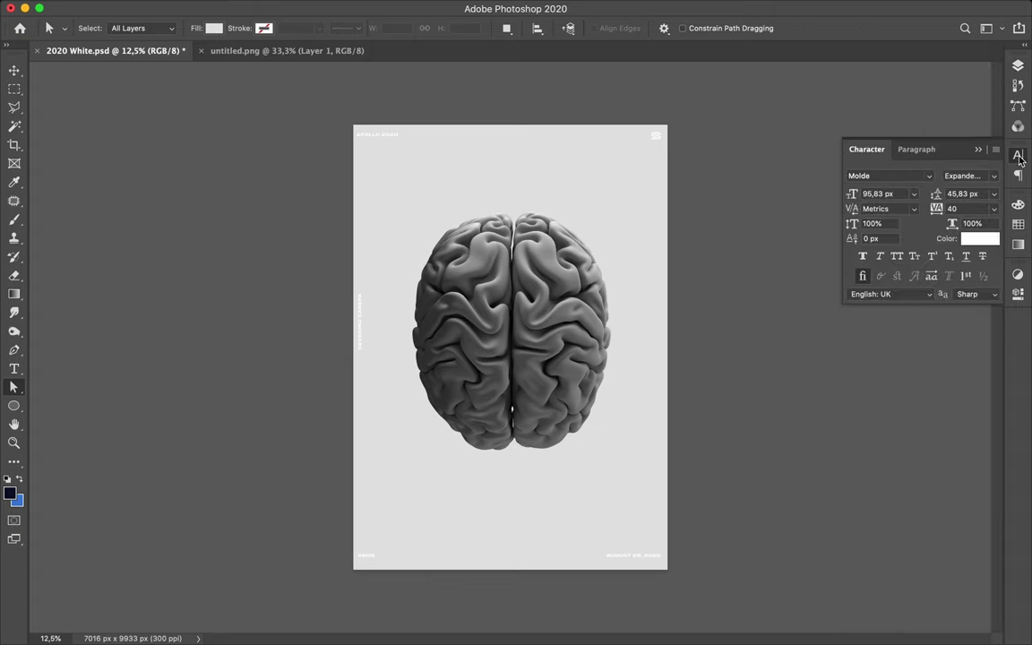
{"action": "left_click", "coordinate": [989, 242]}
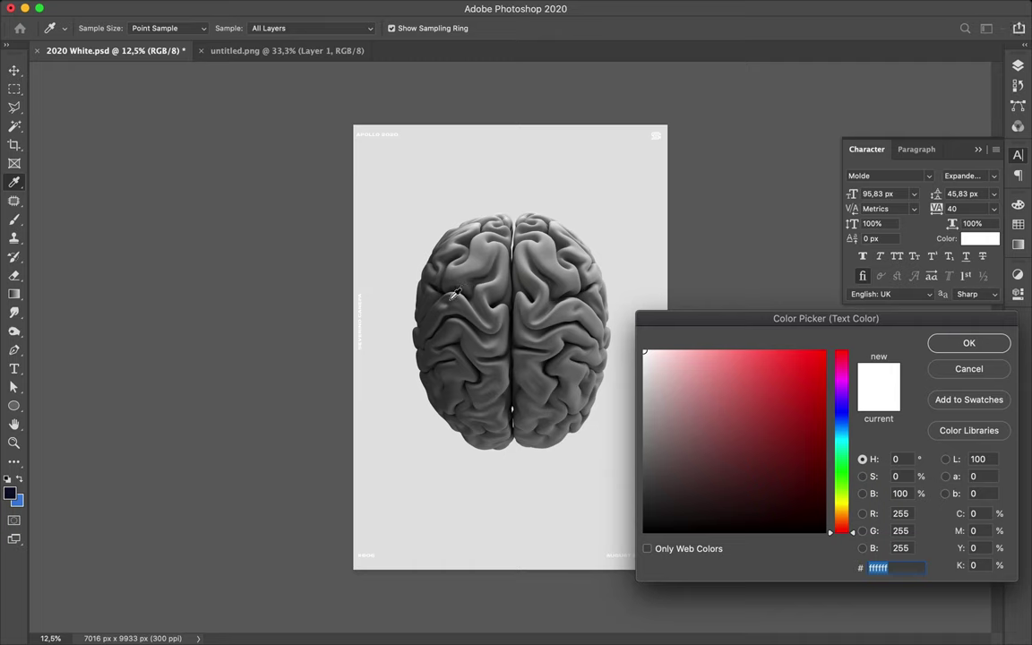
{"action": "left_click", "coordinate": [429, 324]}
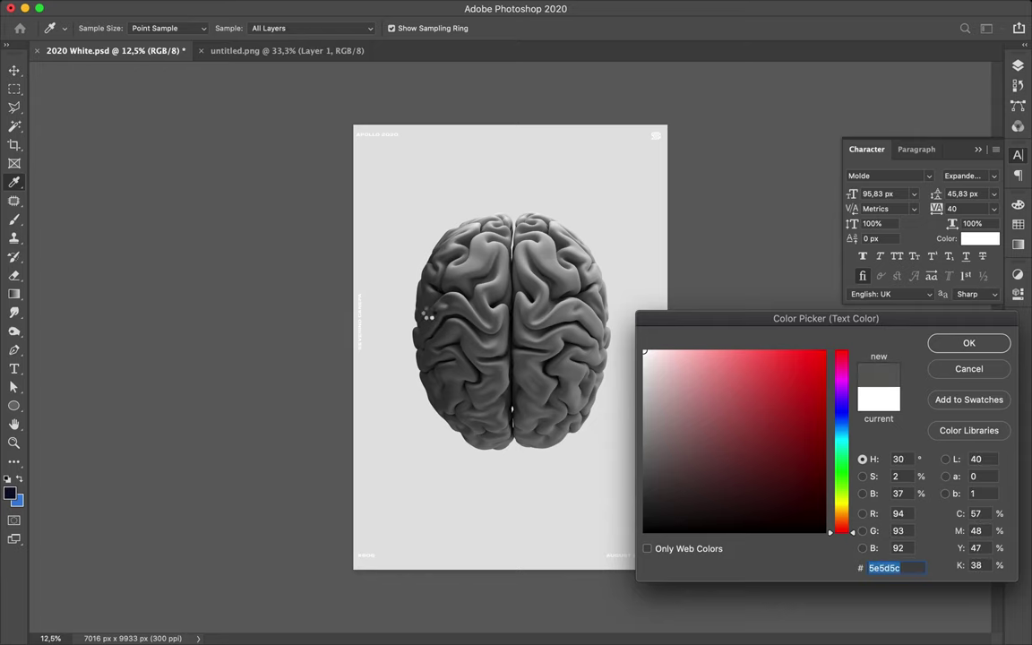
{"action": "left_click", "coordinate": [427, 310]}
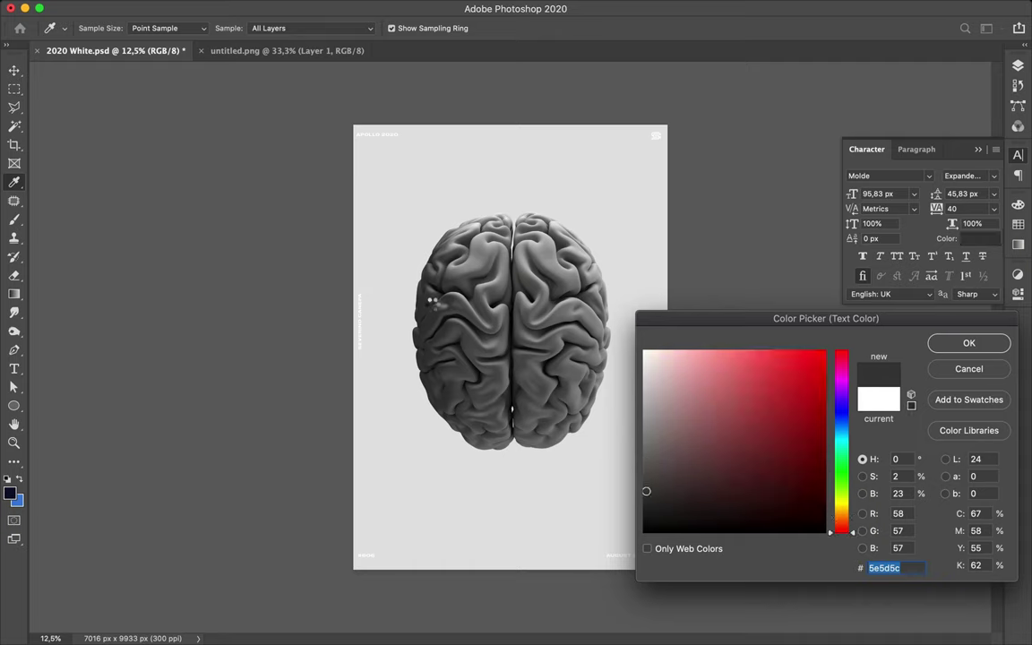
{"action": "left_click", "coordinate": [433, 303]}
{"action": "left_click", "coordinate": [433, 336]}
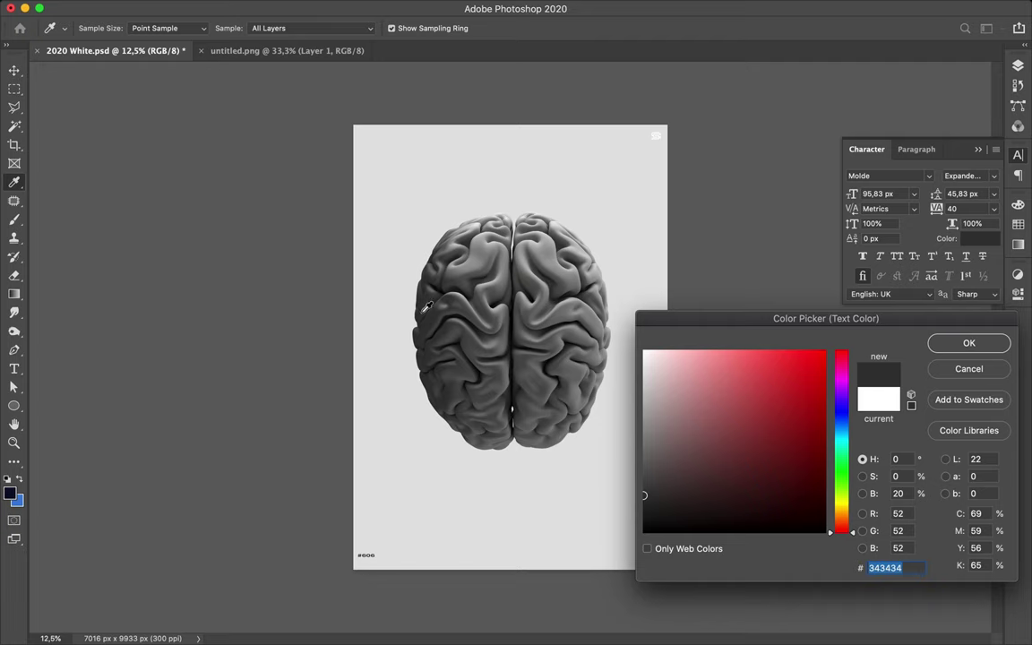
{"action": "left_click", "coordinate": [969, 344]}
{"action": "left_click", "coordinate": [969, 344]}
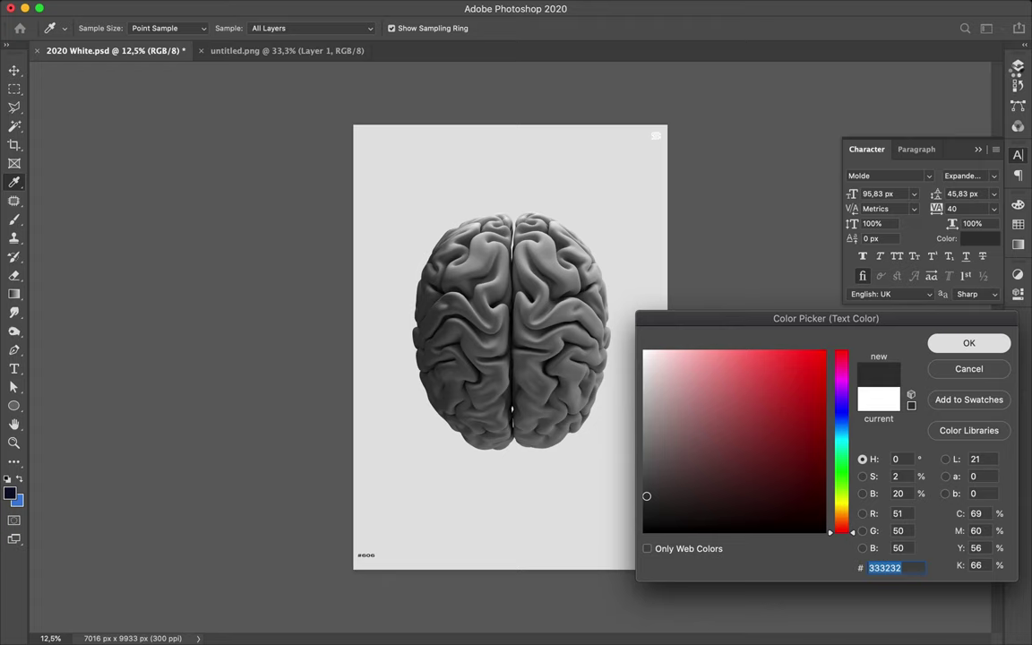
{"action": "key", "text": "Return"}
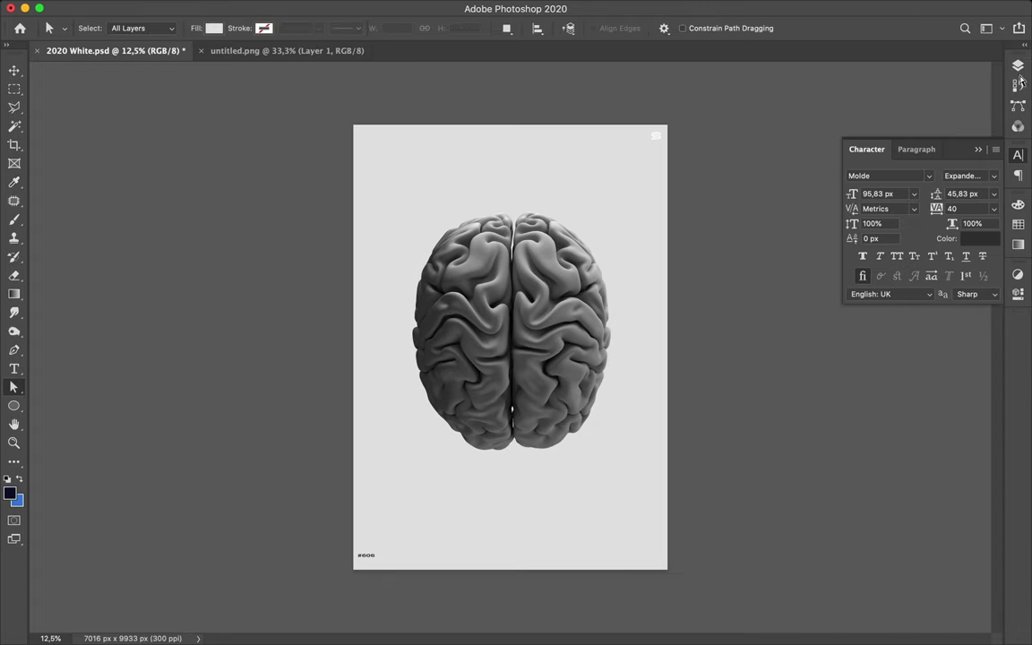
{"action": "left_click", "coordinate": [1018, 68]}
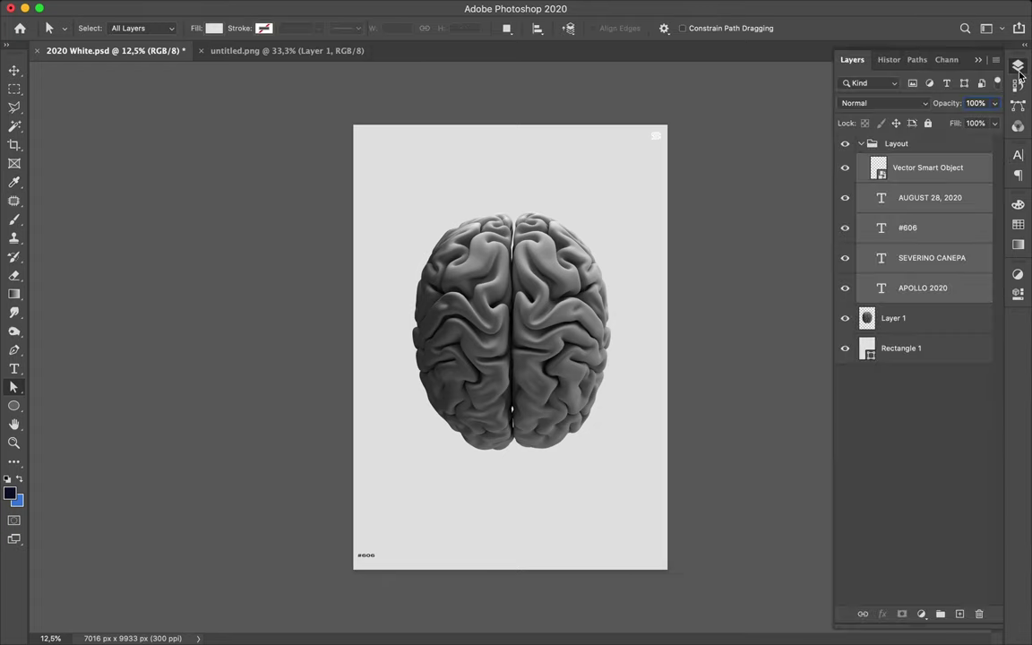
{"action": "left_click", "coordinate": [1019, 72]}
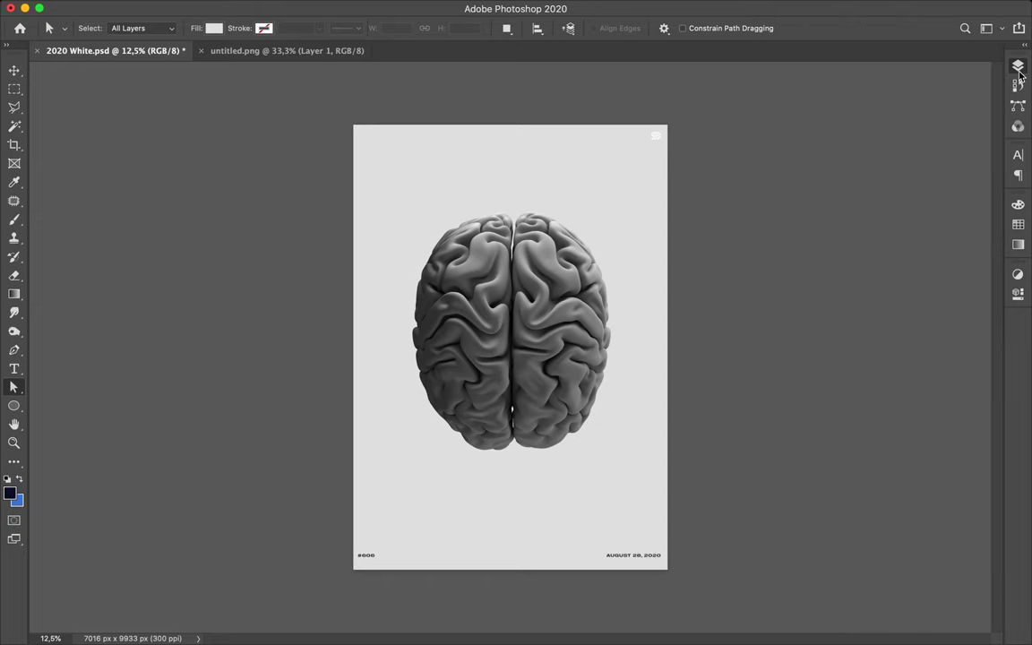
- Select only the Vector Smart Object logo layer and add a new Layer 2 above it
{"action": "left_click", "coordinate": [1019, 70]}
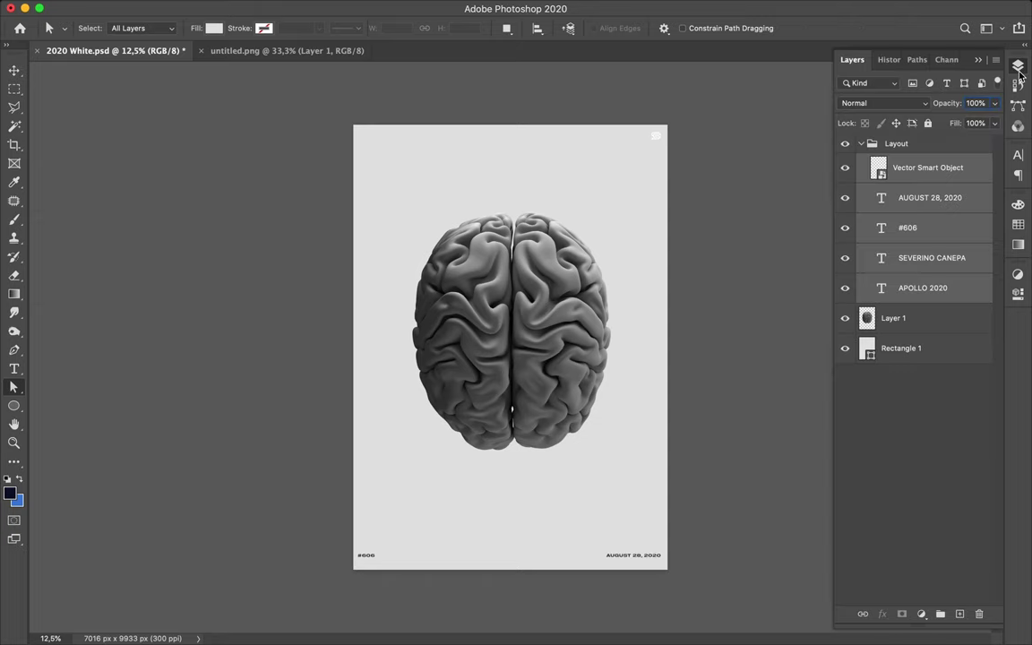
{"action": "left_click", "coordinate": [958, 169]}
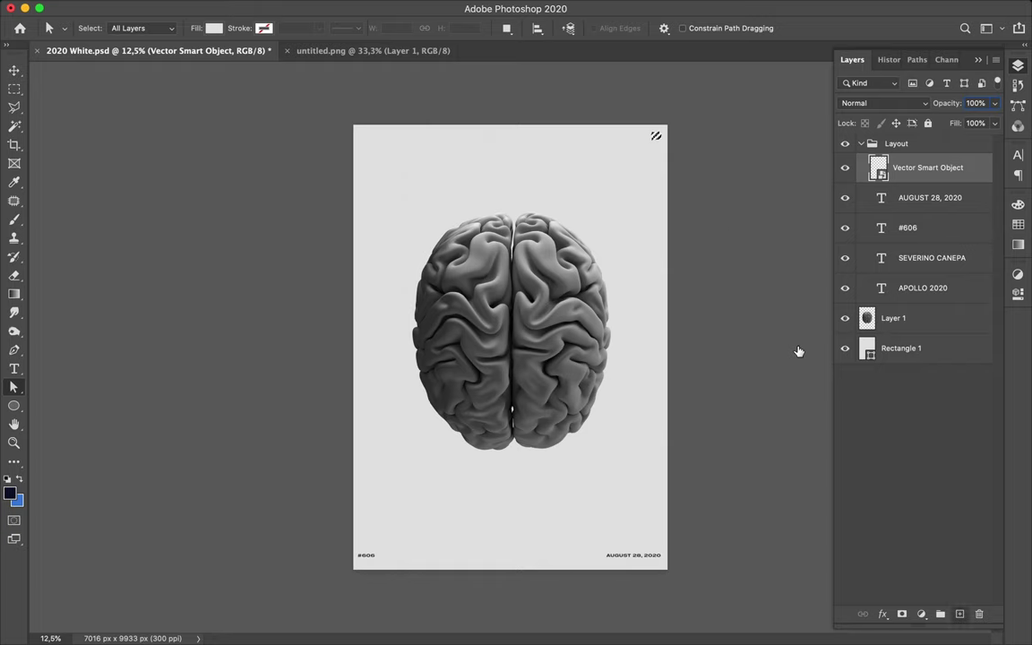
{"action": "key", "text": "super+v"}
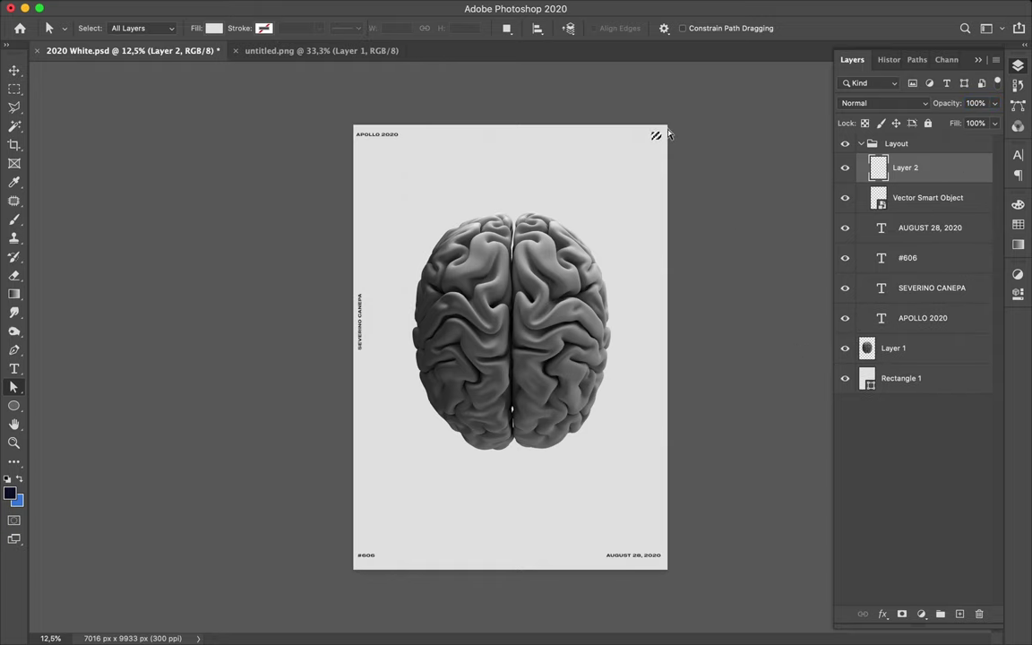
- Create a new dark logo mark on Layer 2 in the top-right corner
{"action": "left_click", "coordinate": [667, 134]}
{"action": "key", "text": "b"}
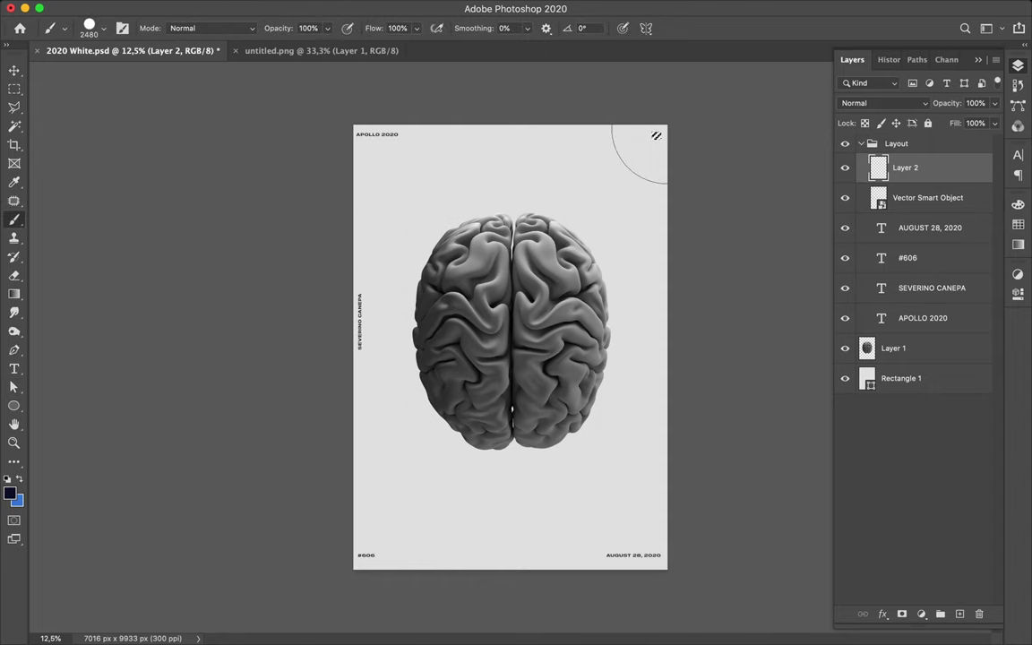
{"action": "left_click", "coordinate": [1018, 225]}
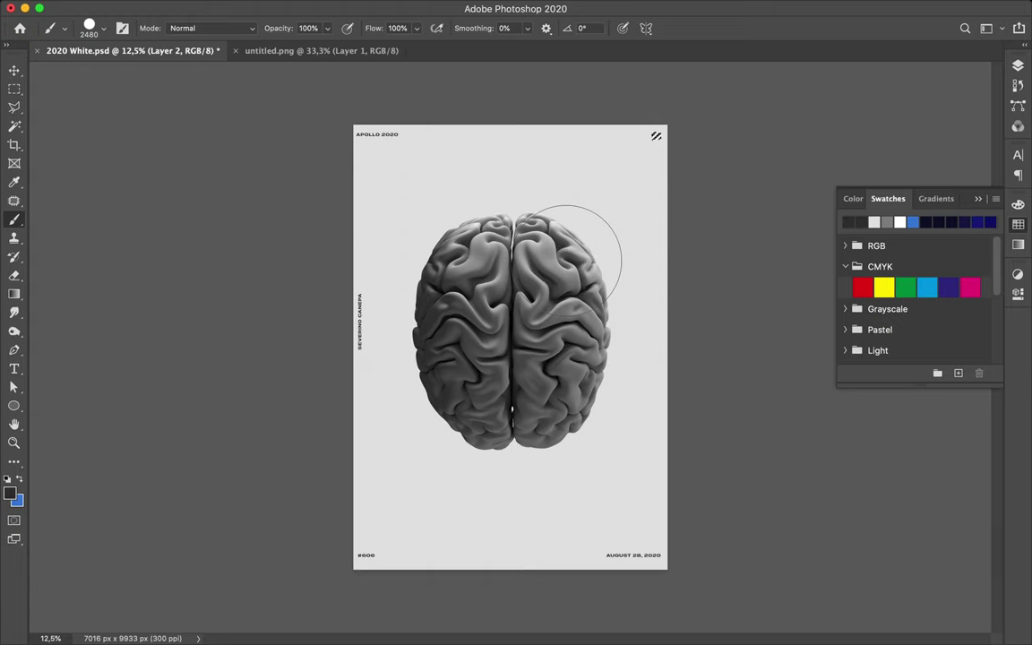
{"action": "key", "text": "v"}
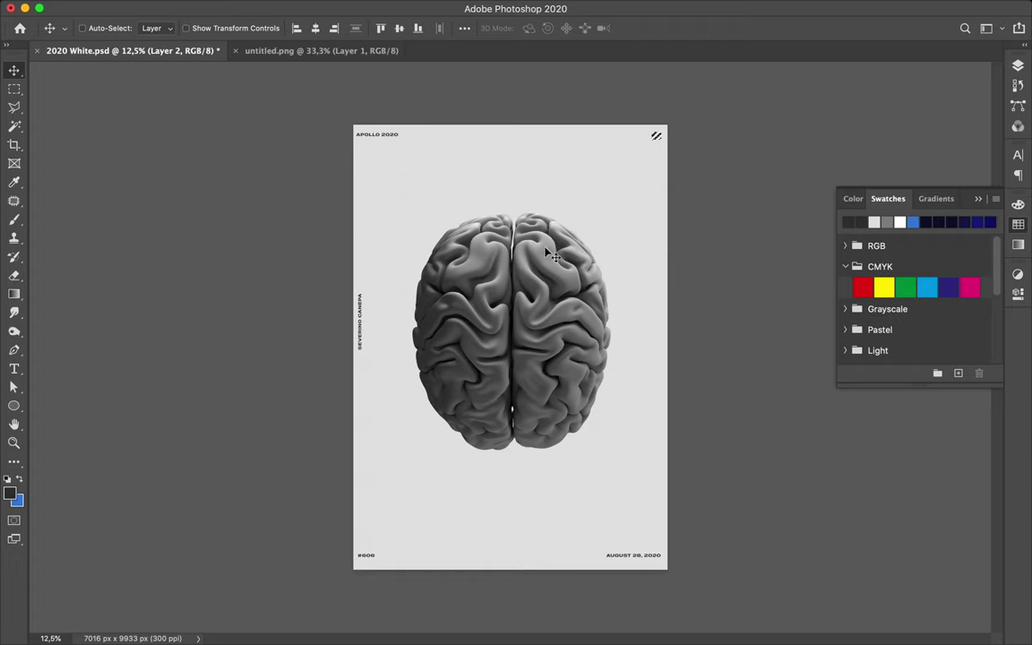
{"action": "key", "text": "m"}
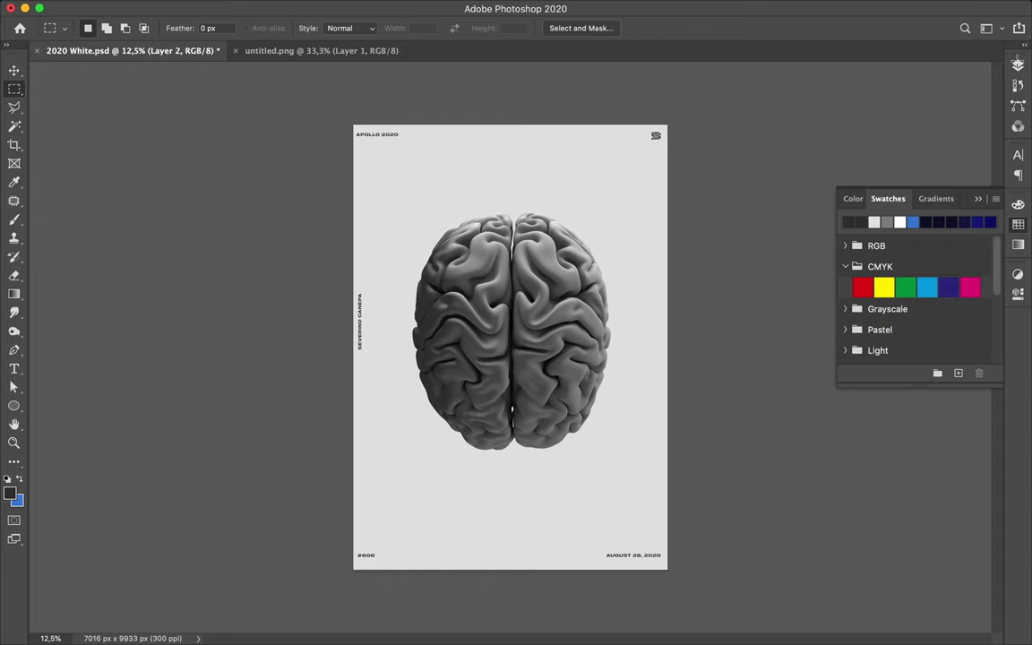
{"action": "left_click", "coordinate": [1018, 64]}
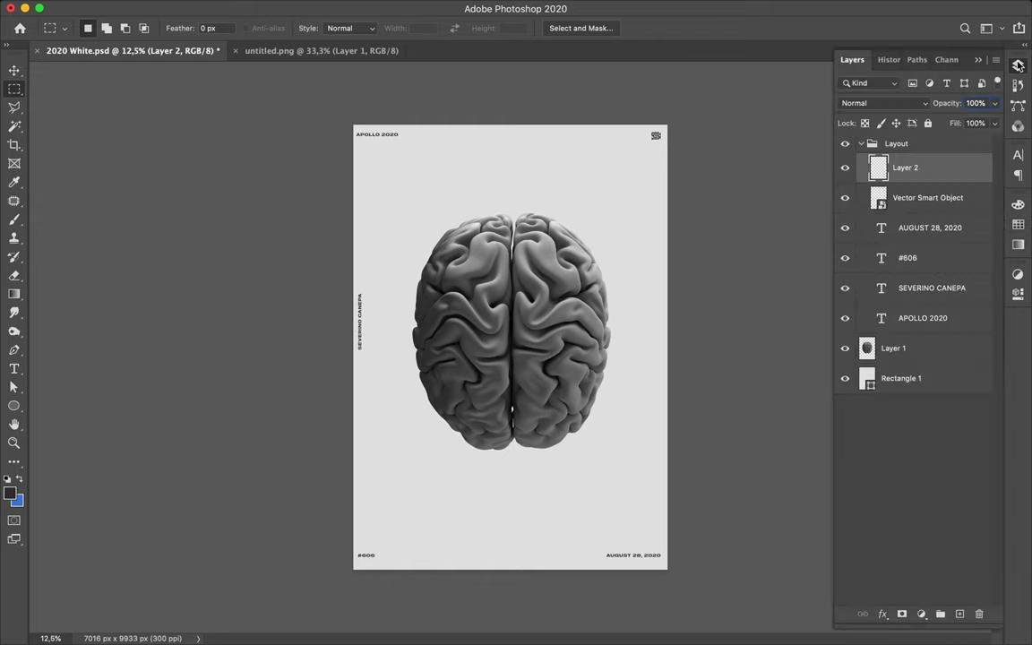
- Delete the old Vector Smart Object logo layer and collapse the Layout group
{"action": "left_click", "coordinate": [934, 202]}
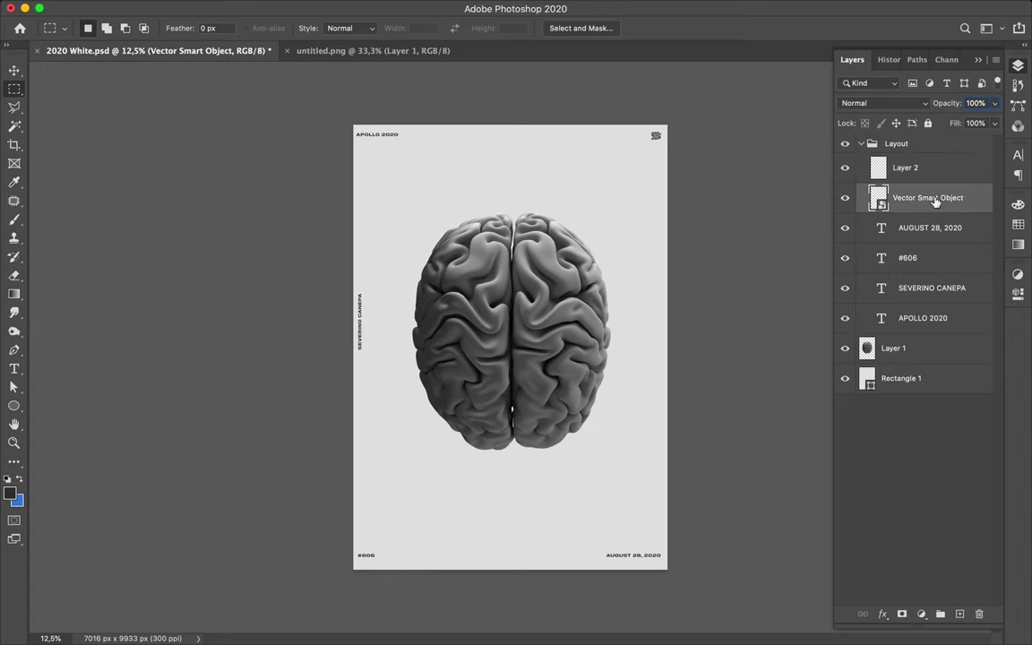
{"action": "key", "text": "Delete"}
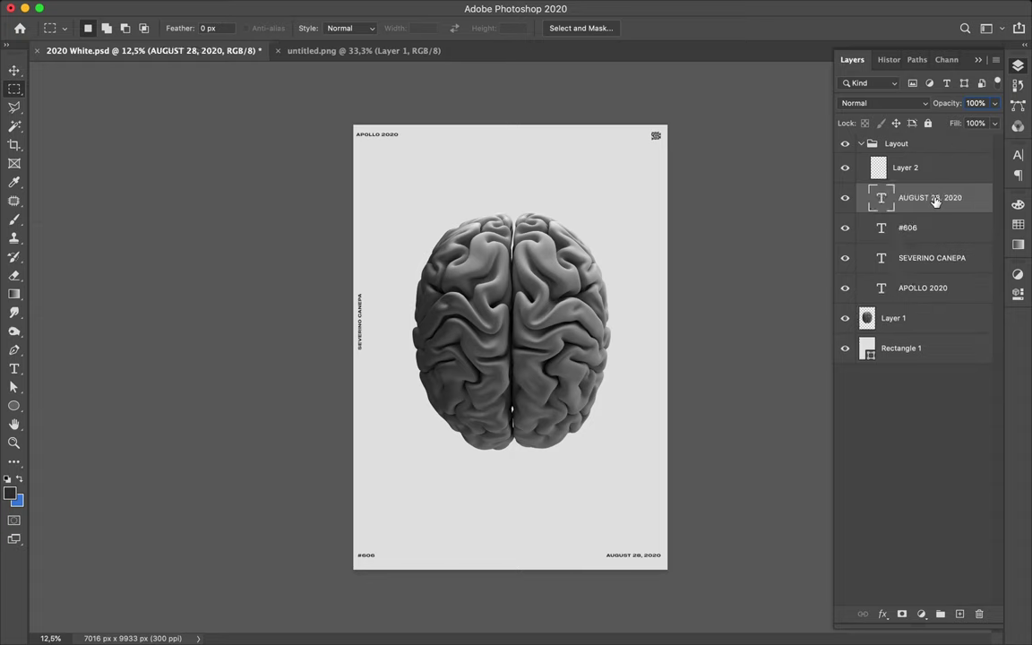
{"action": "left_click", "coordinate": [861, 145]}
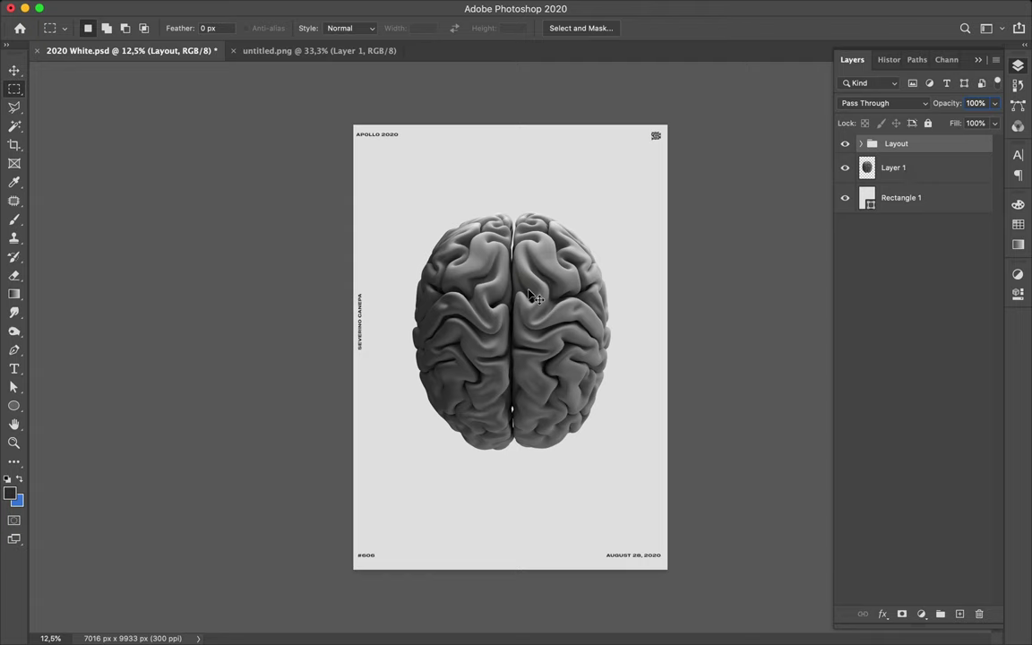
- Pick Layer 1 on the canvas with auto-select, then select the Rectangle 1 layer
{"action": "key", "text": "v"}
{"action": "key", "text": "super"}
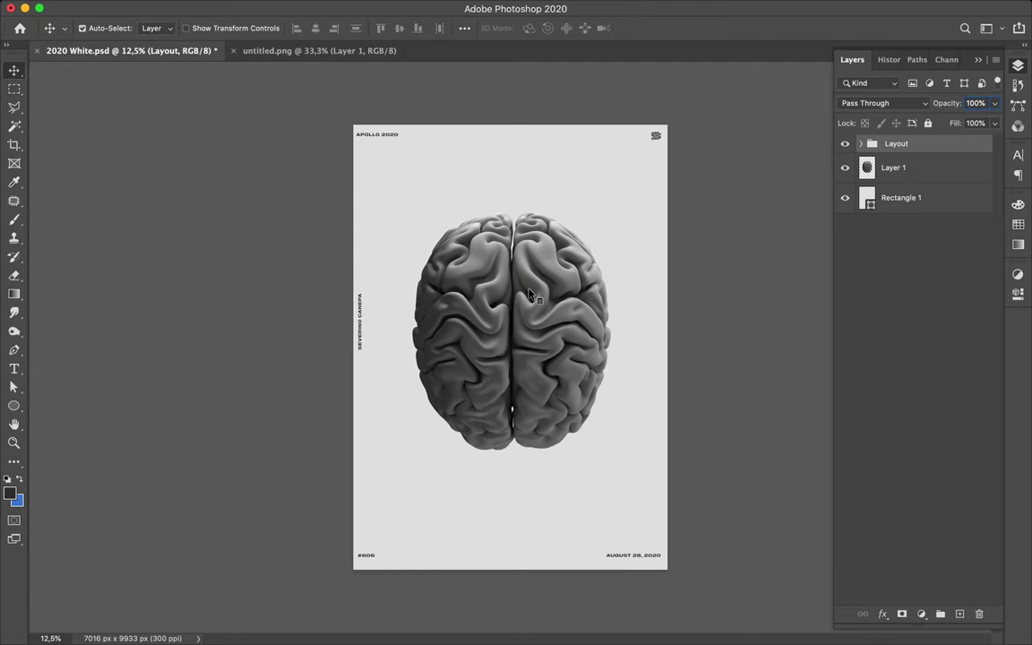
{"action": "left_click", "coordinate": [529, 293], "text": "super"}
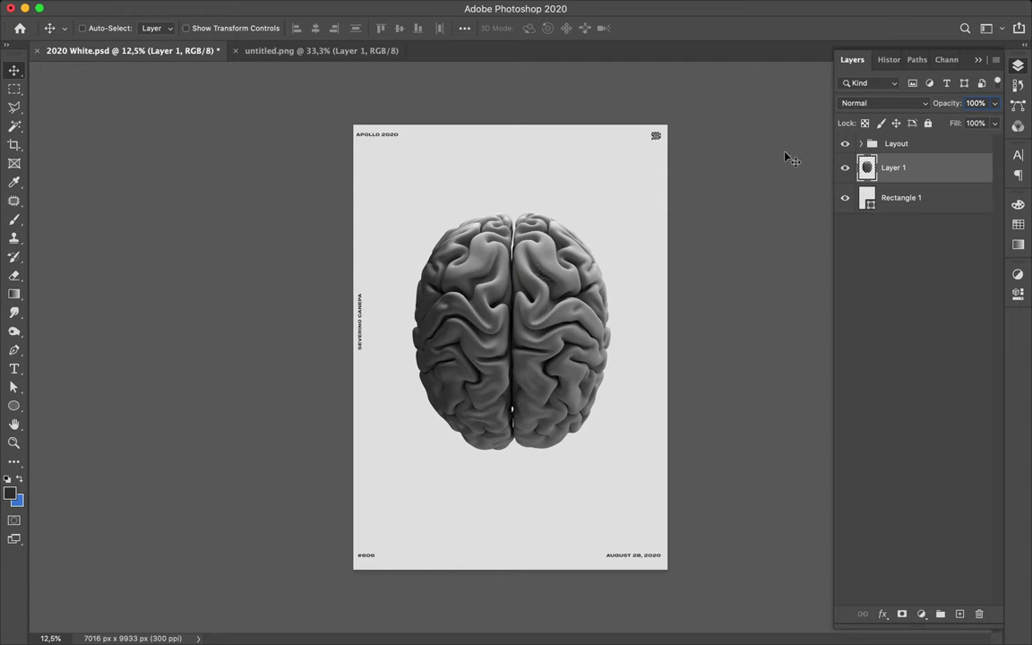
{"action": "left_click", "coordinate": [945, 199]}
{"action": "left_click", "coordinate": [945, 200]}
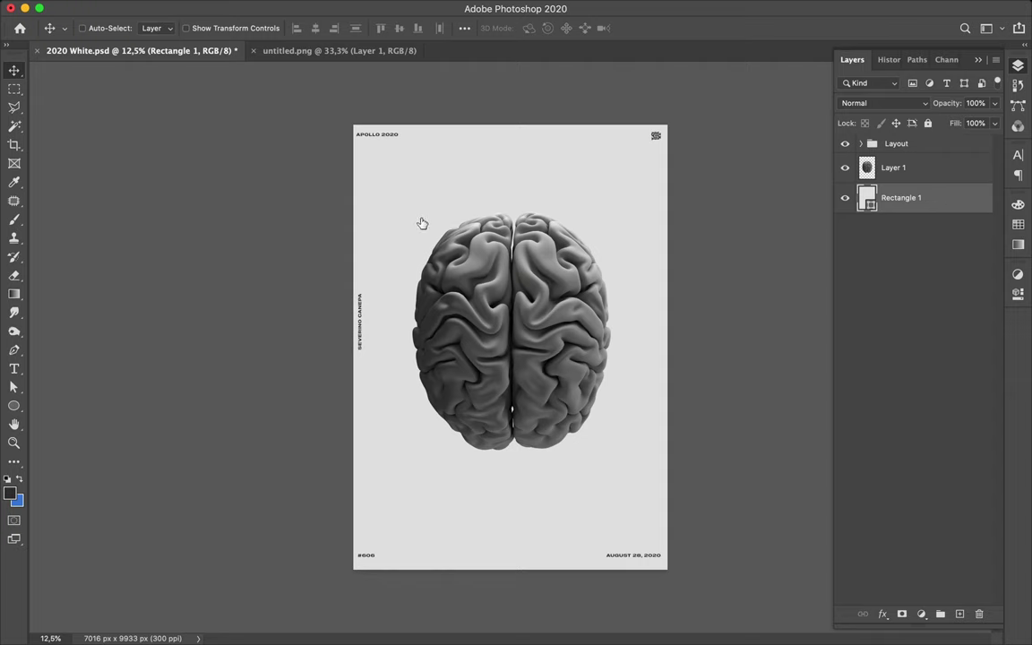
- With red foreground, draw a 4269 × 5396 px rectangle framing the brain
{"action": "key", "text": "u"}
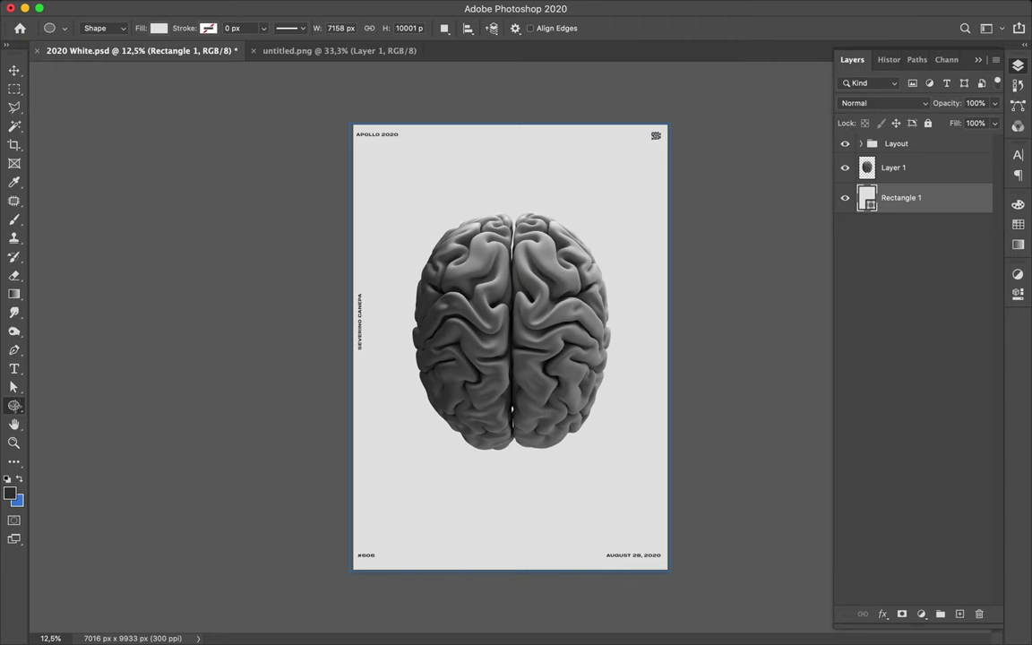
{"action": "left_click", "coordinate": [15, 406]}
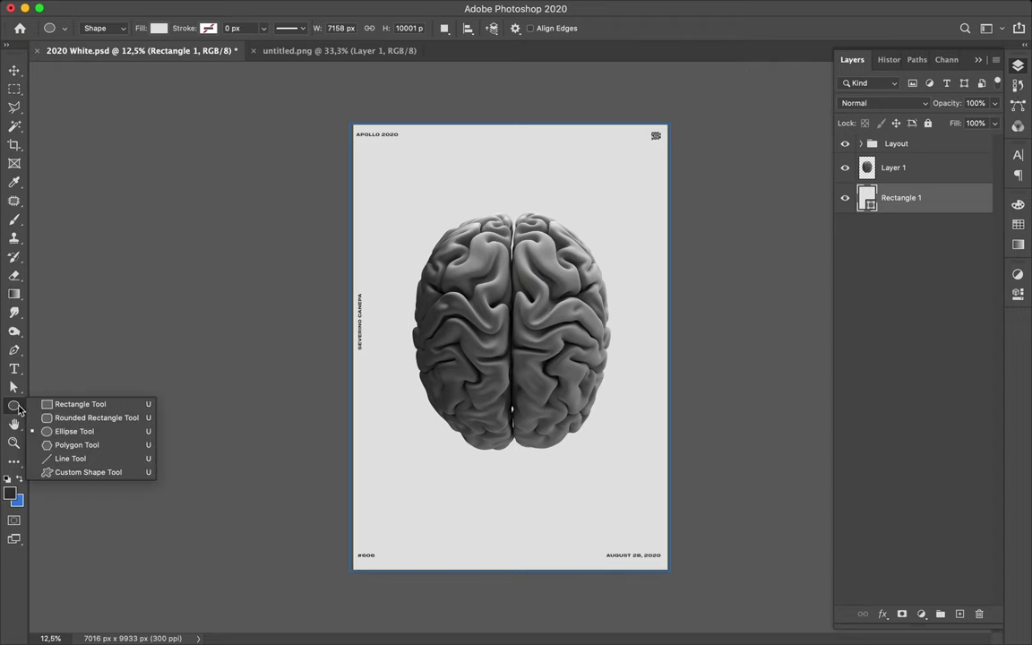
{"action": "left_click", "coordinate": [48, 407]}
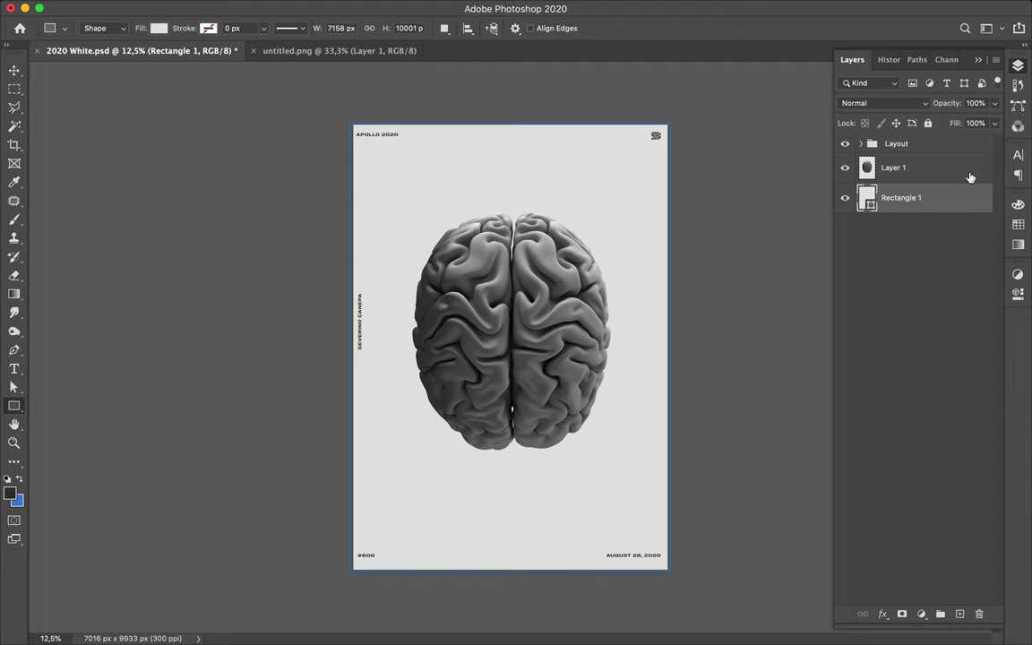
{"action": "left_click", "coordinate": [1019, 224]}
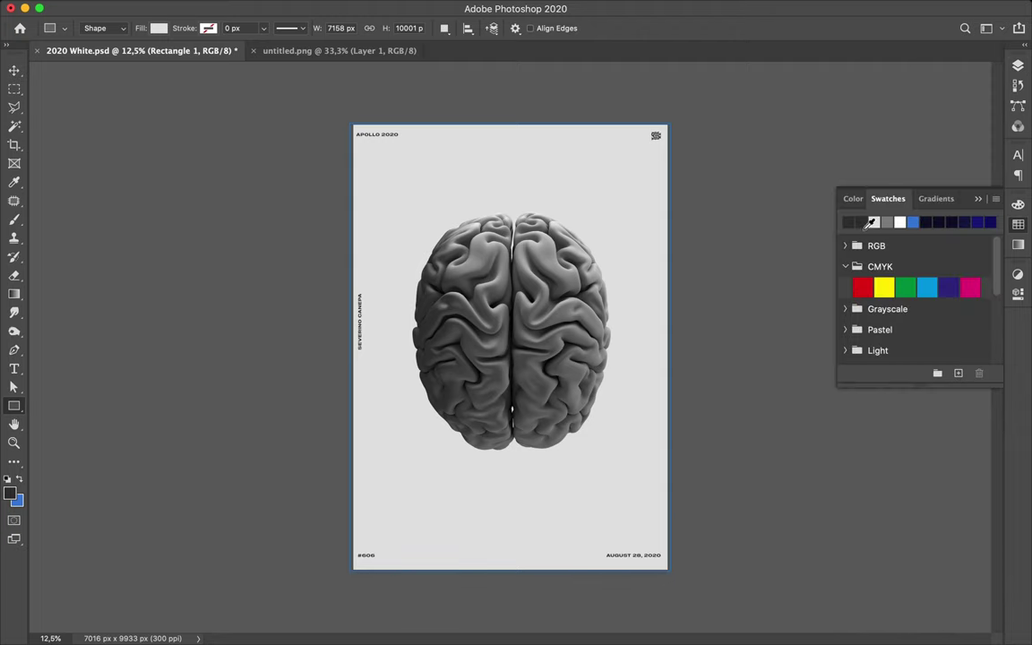
{"action": "left_click", "coordinate": [1017, 206]}
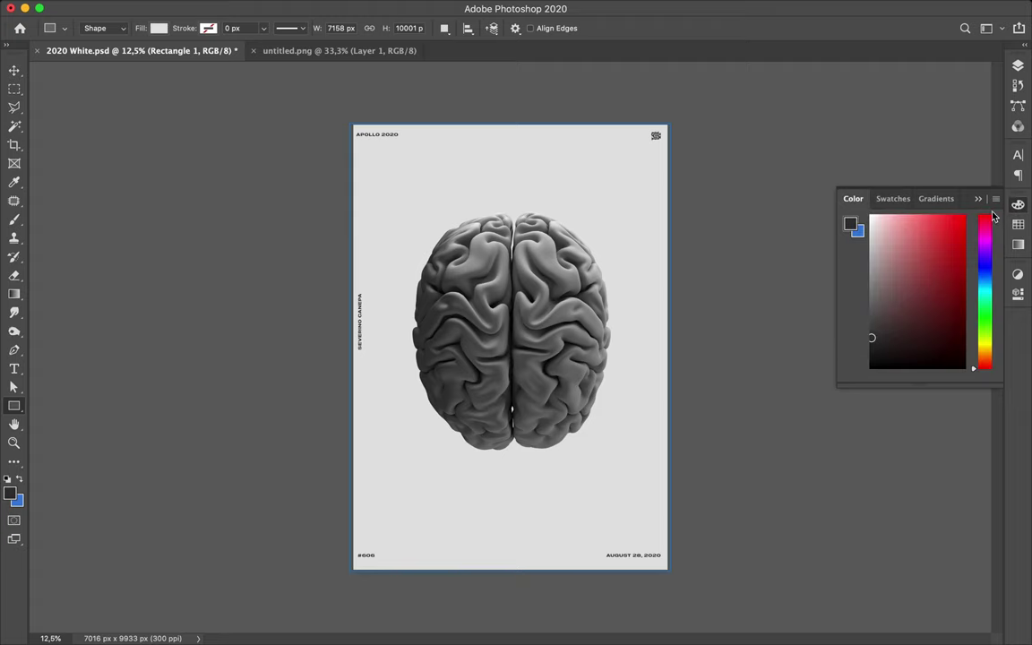
{"action": "left_click", "coordinate": [943, 237]}
{"action": "mouse_move", "coordinate": [397, 212]}
{"action": "left_mouse_down"}
{"action": "mouse_move", "coordinate": [536, 346]}
{"action": "mouse_move", "coordinate": [574, 438]}
{"action": "left_mouse_up"}
{"action": "left_click_drag", "start_coordinate": [587, 452], "coordinate": [587, 453]}
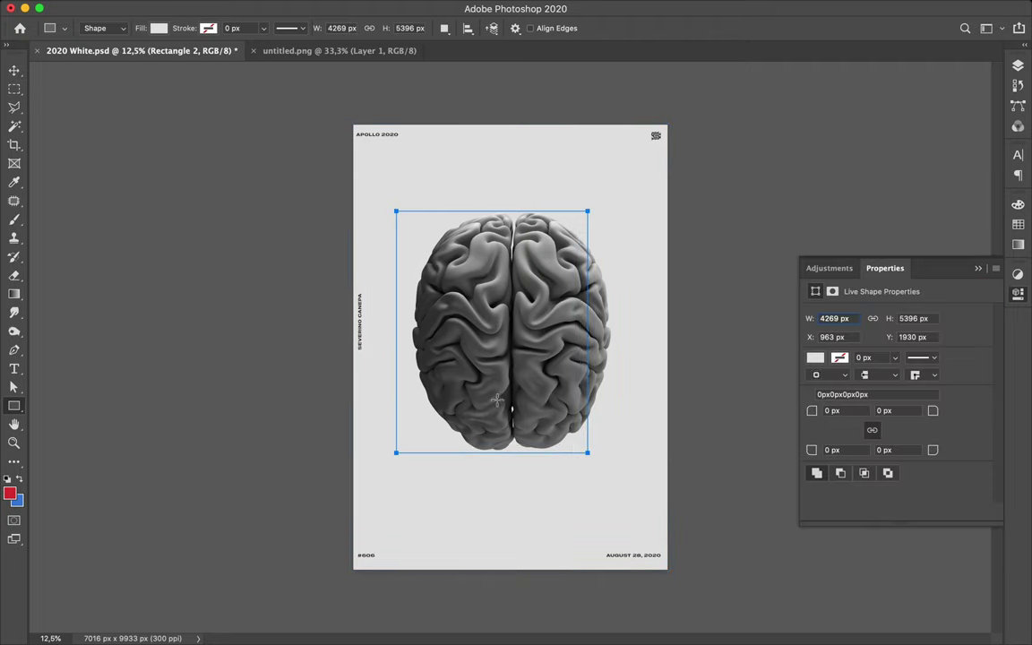
- Fill Rectangle 2 with red from the Recently Used Colors
{"action": "left_click", "coordinate": [154, 32]}
{"action": "left_click", "coordinate": [68, 104]}
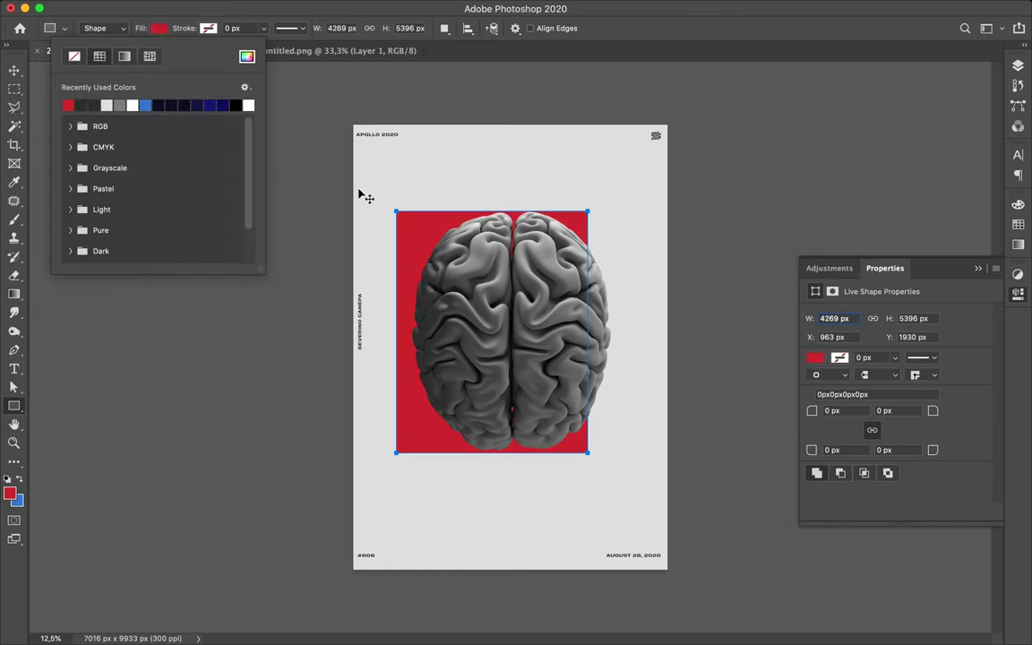
{"action": "key", "text": "v"}
- Transform the red rectangle into a 5243 × 2160 px band reaching the poster's left edge
{"action": "key", "text": "super"}
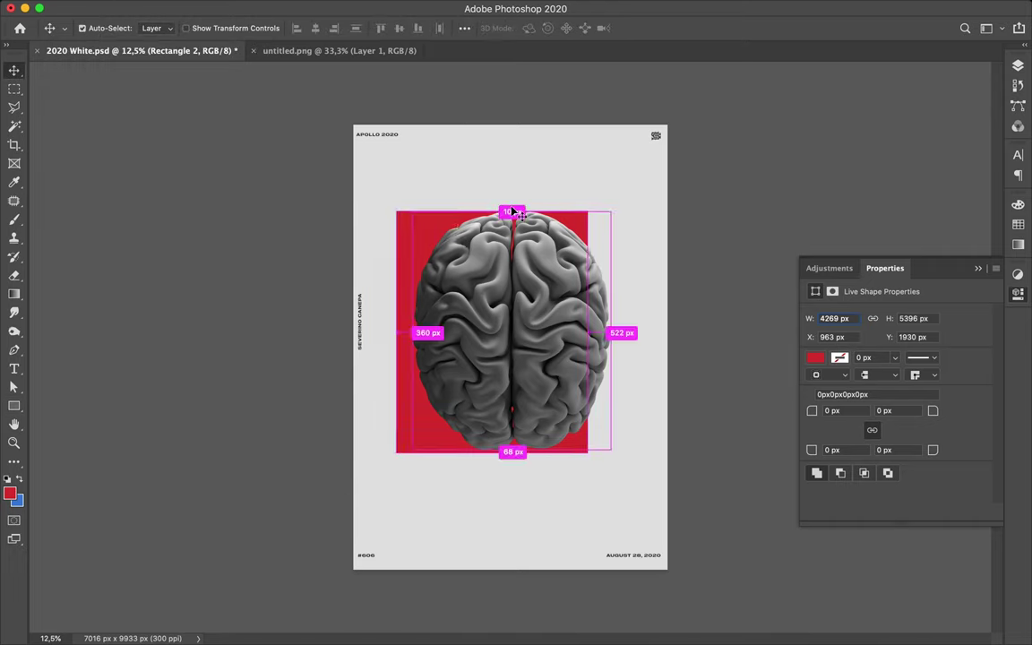
{"action": "key", "text": "super+t"}
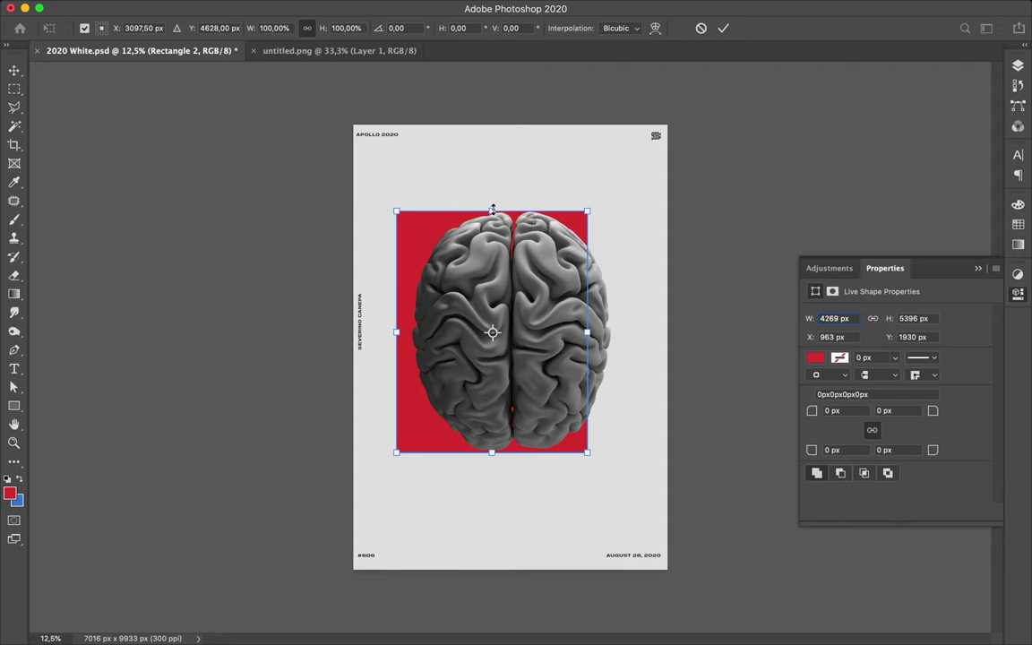
{"action": "left_click_drag", "start_coordinate": [492, 213], "coordinate": [492, 277]}
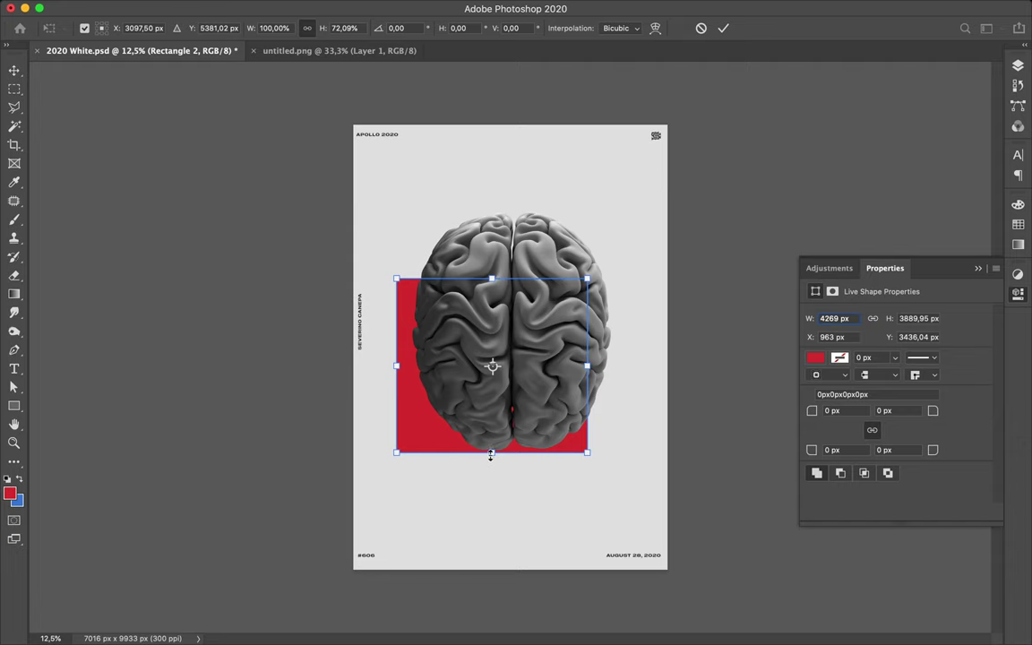
{"action": "left_click_drag", "start_coordinate": [492, 459], "coordinate": [488, 374]}
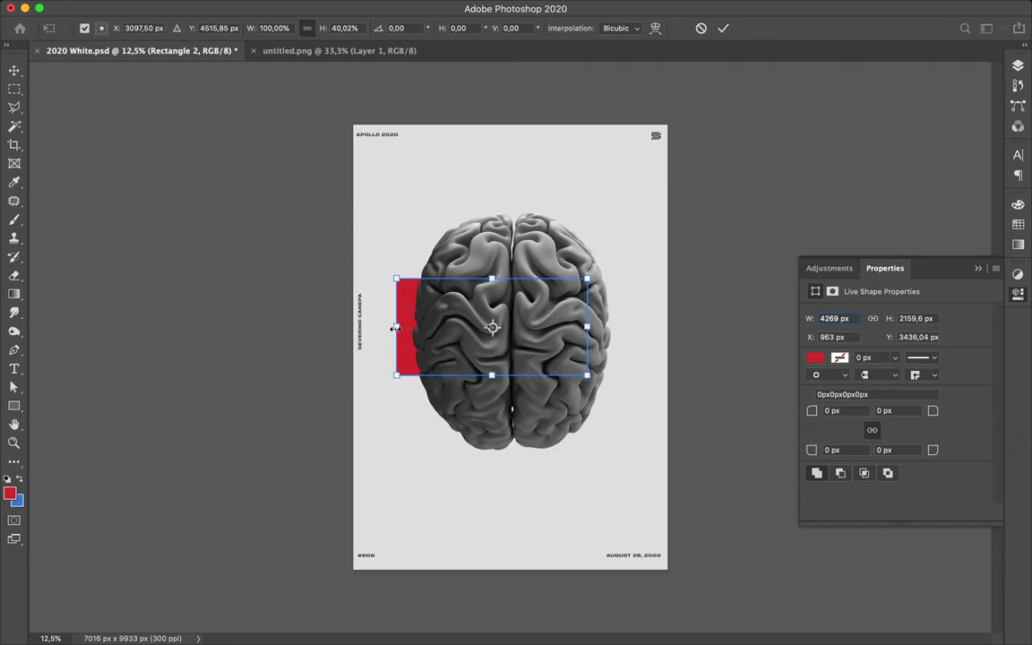
{"action": "left_click_drag", "start_coordinate": [397, 326], "coordinate": [352, 326]}
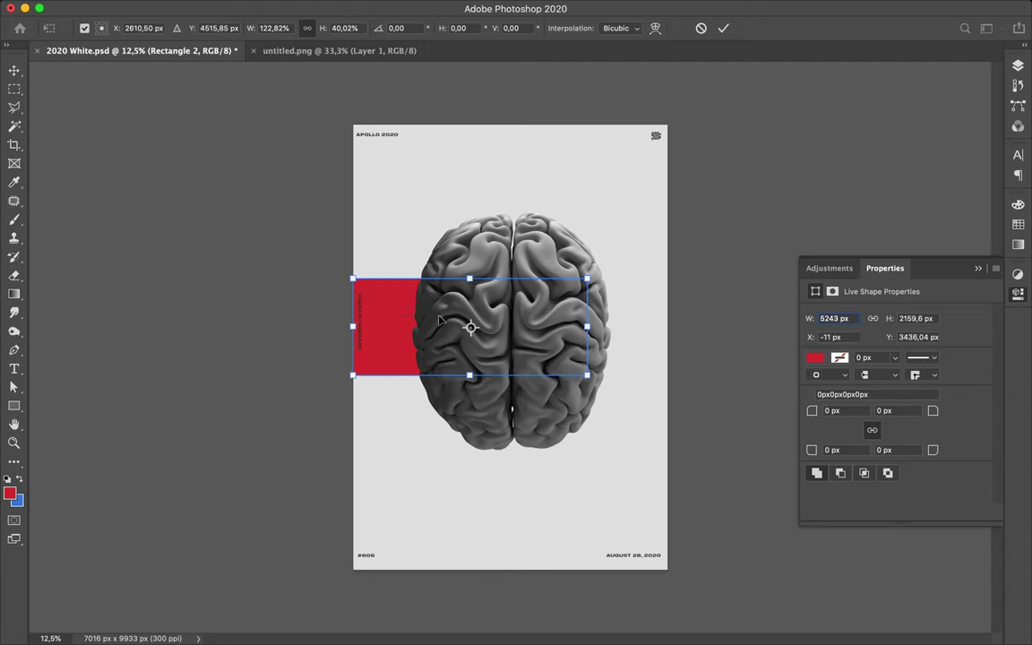
{"action": "key", "text": "Return"}
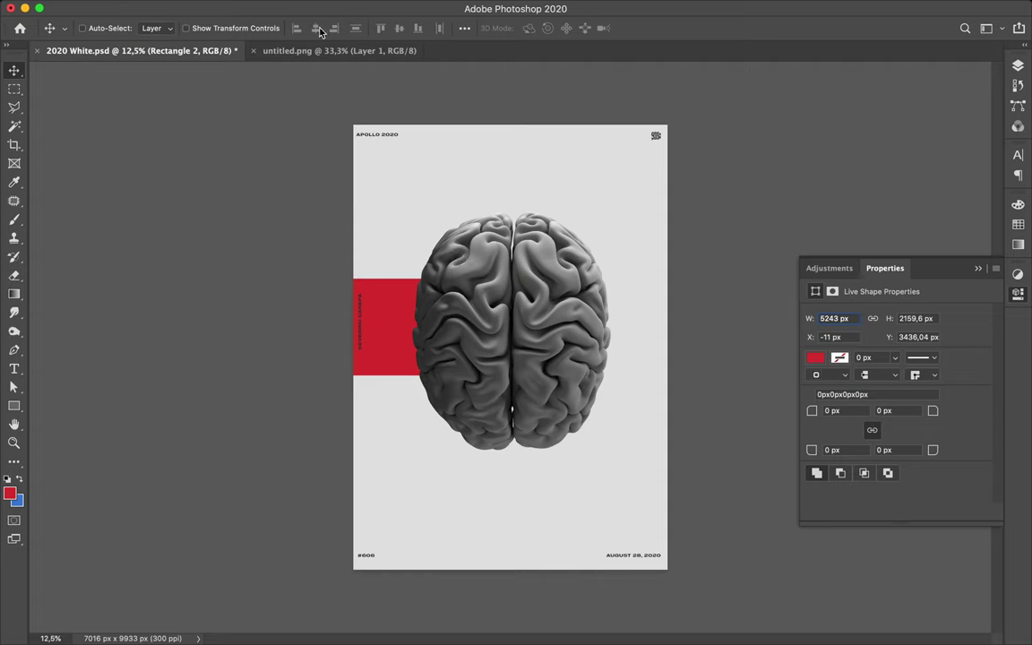
- Align the red band to the vertical centre of the canvas
{"action": "left_click", "coordinate": [462, 31]}
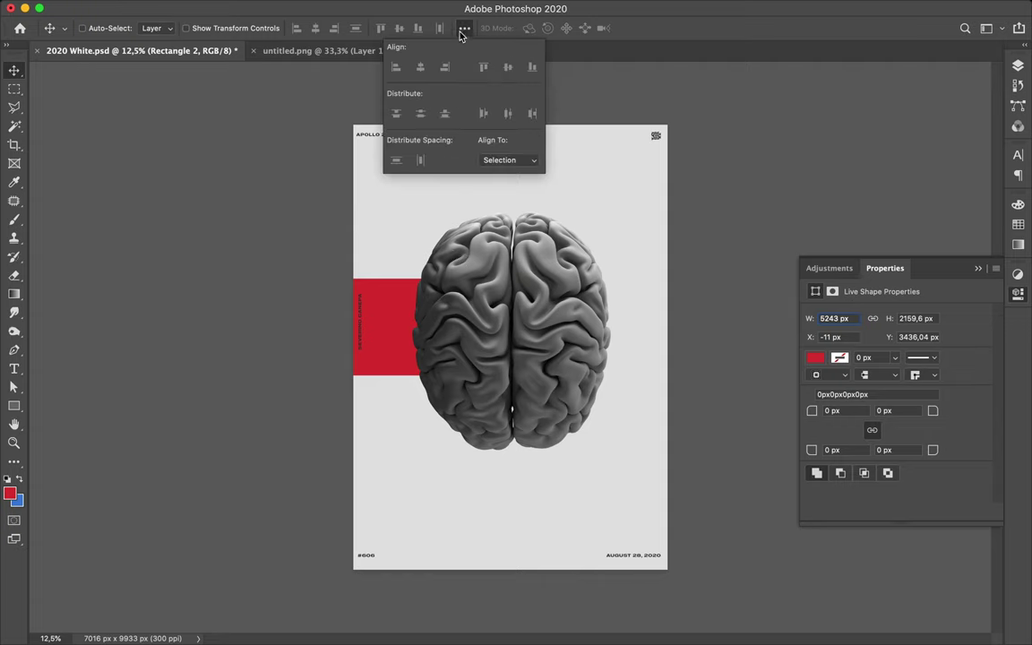
{"action": "left_click", "coordinate": [507, 159]}
{"action": "left_click", "coordinate": [502, 171]}
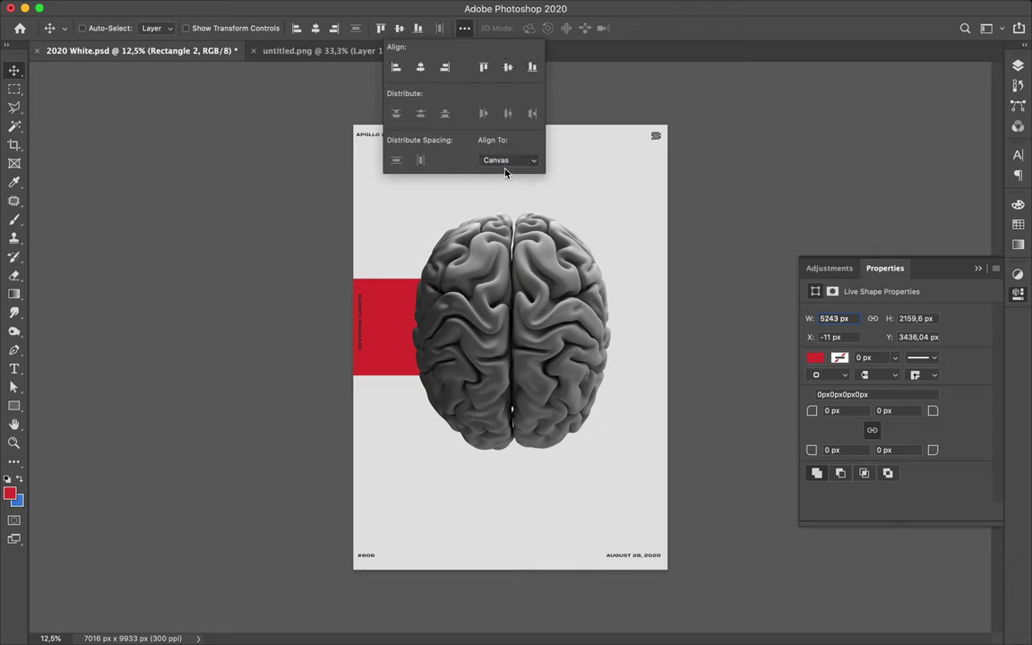
{"action": "left_click", "coordinate": [508, 69]}
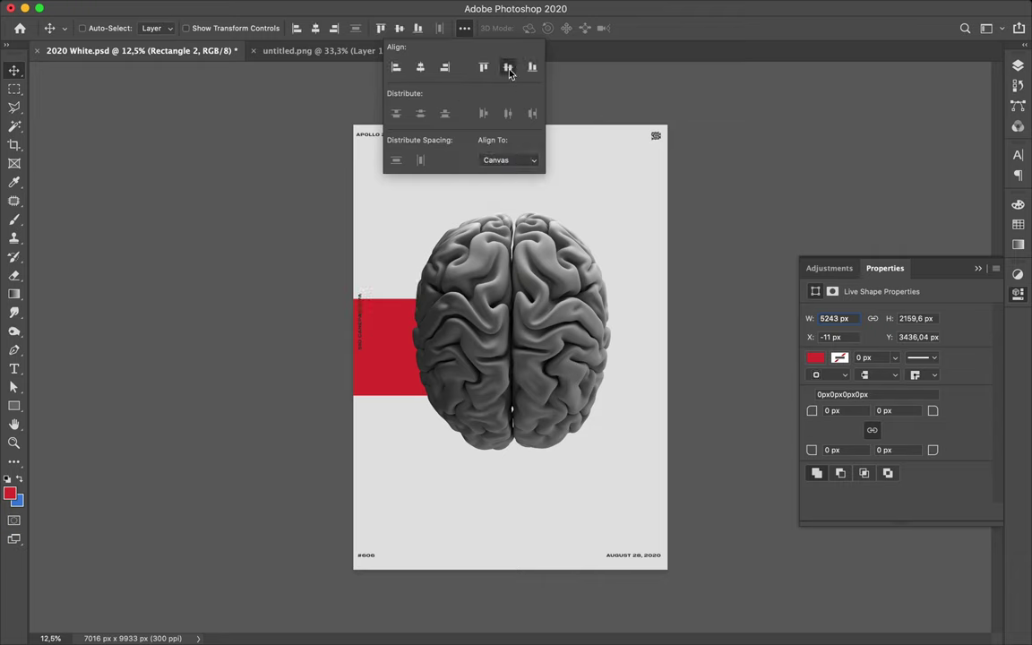
- Centre the brain layer horizontally and vertically on the canvas
{"action": "left_click", "coordinate": [500, 283], "text": "super"}
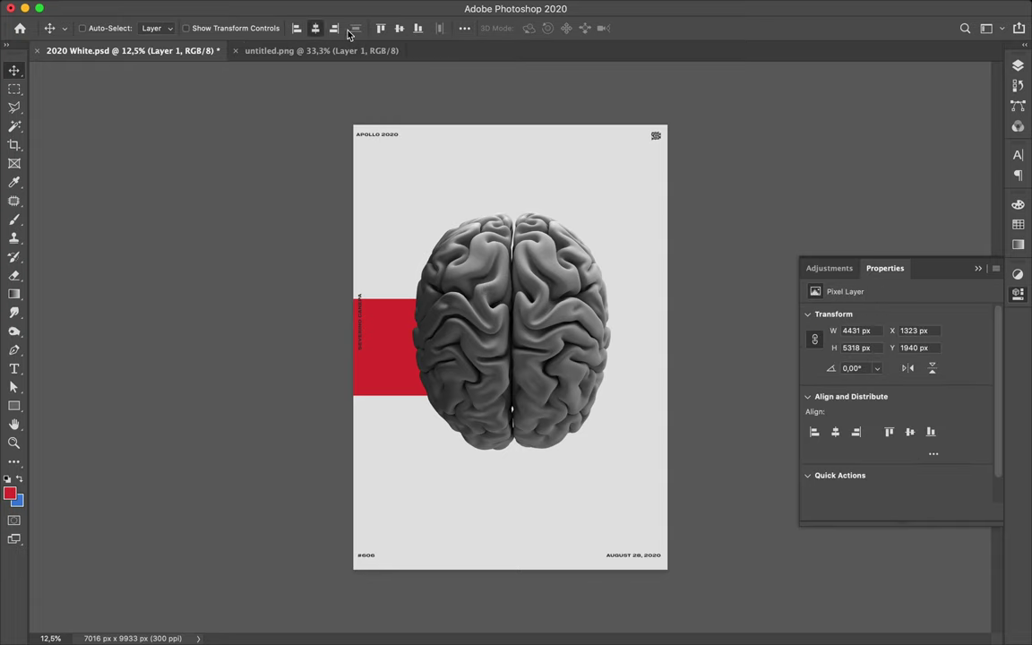
{"action": "left_click", "coordinate": [400, 28]}
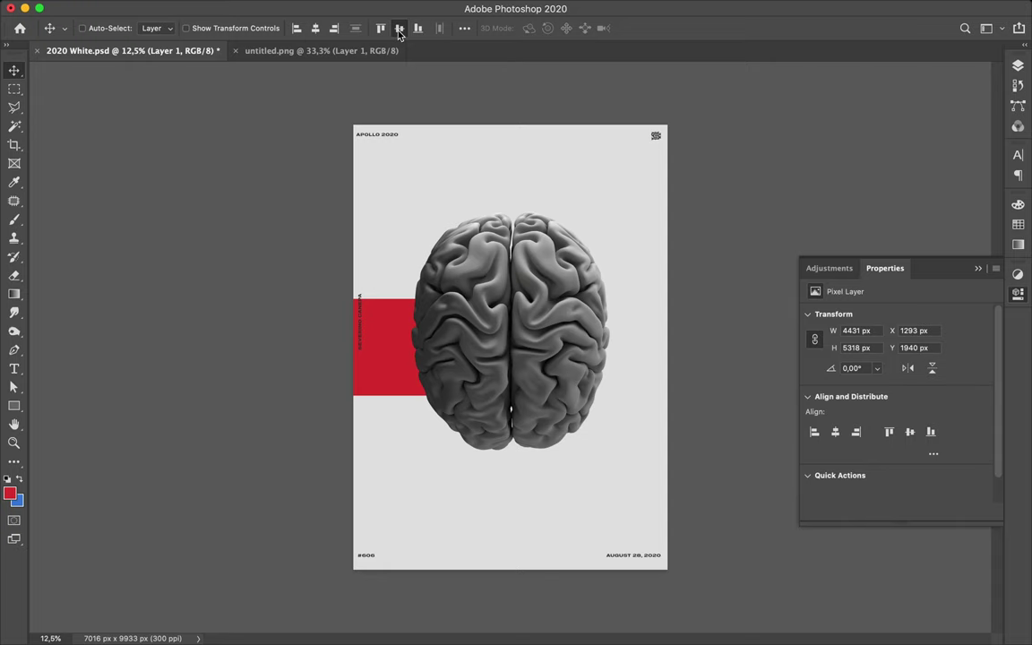
{"action": "left_click", "coordinate": [399, 30]}
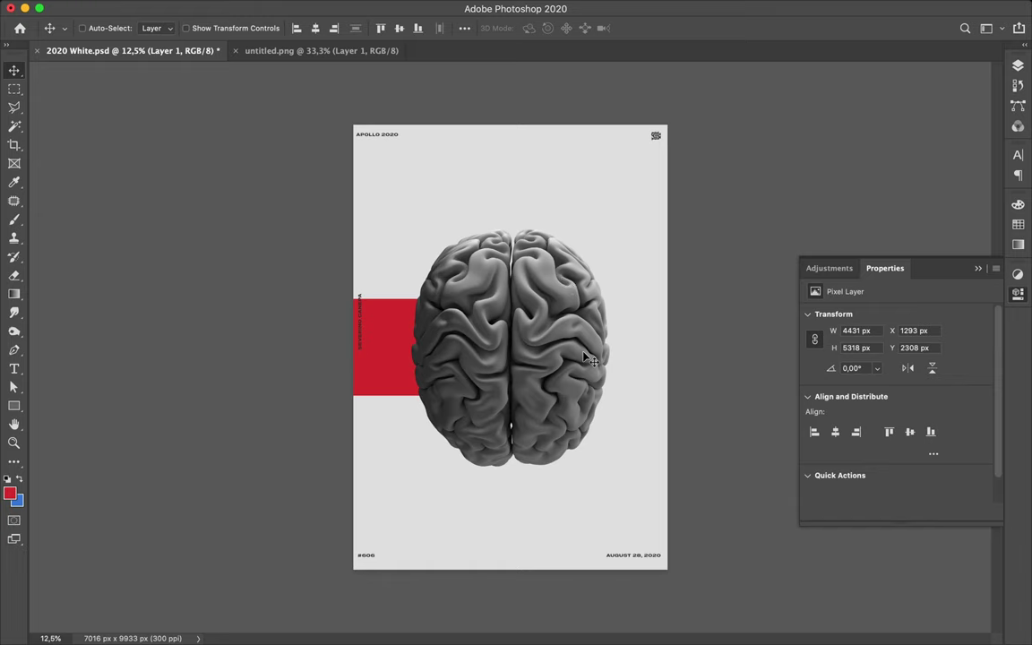
- Draw a closed Pen shape curving through the brain's lower right and enclosing its upper-right part
{"action": "scroll", "coordinate": [587, 359], "scroll_direction": "up", "scroll_amount": 1}
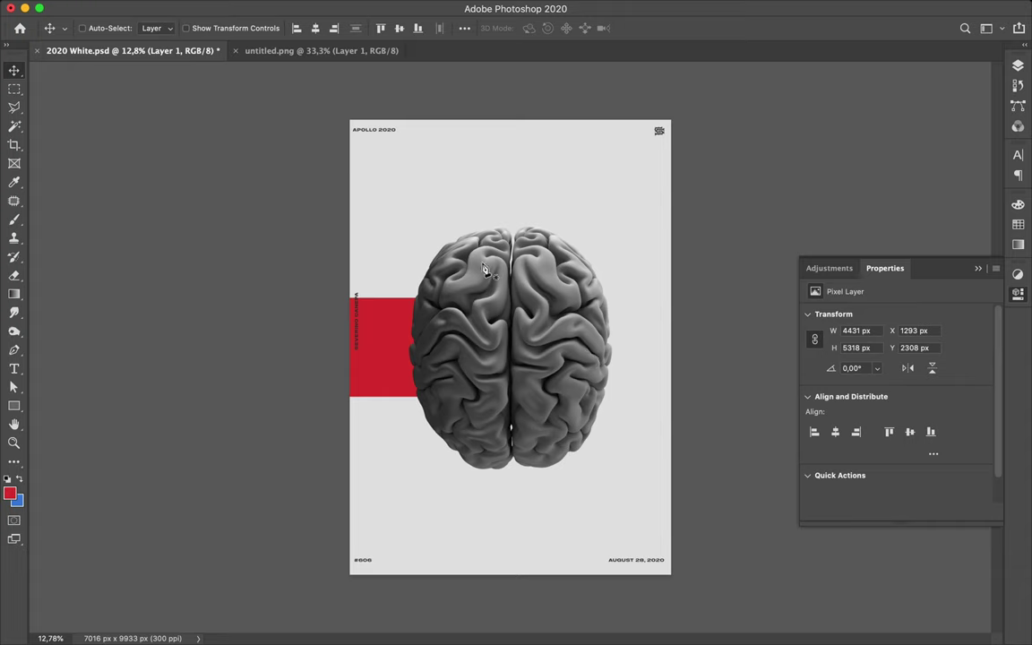
{"action": "key", "text": "p"}
{"action": "left_click", "coordinate": [426, 247]}
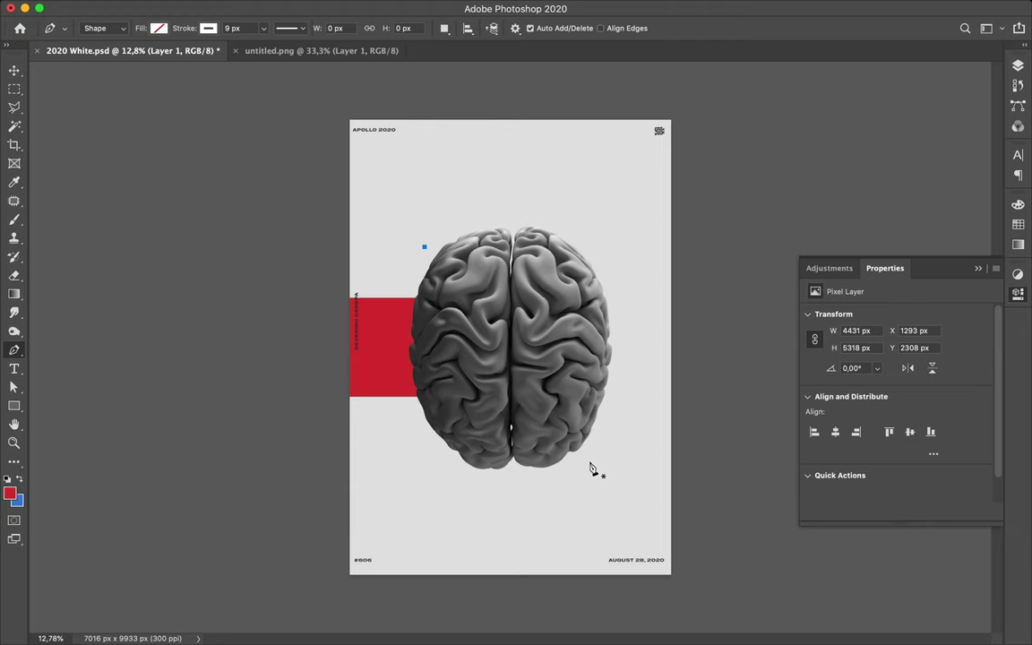
{"action": "left_click_drag", "start_coordinate": [586, 461], "coordinate": [616, 642]}
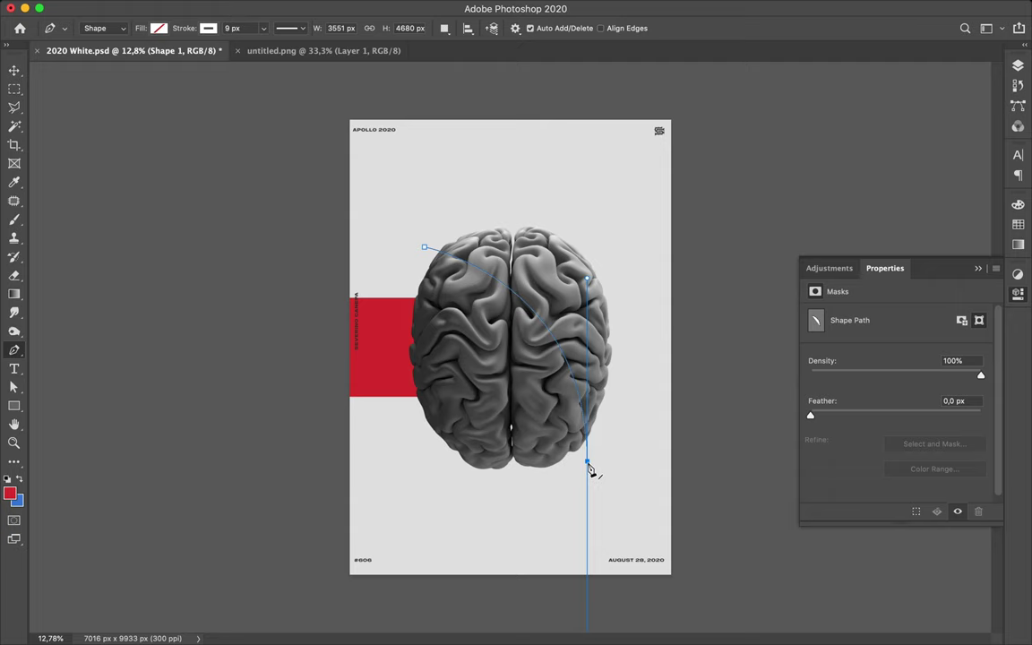
{"action": "left_click", "coordinate": [587, 463], "text": "alt"}
{"action": "left_click", "coordinate": [640, 317]}
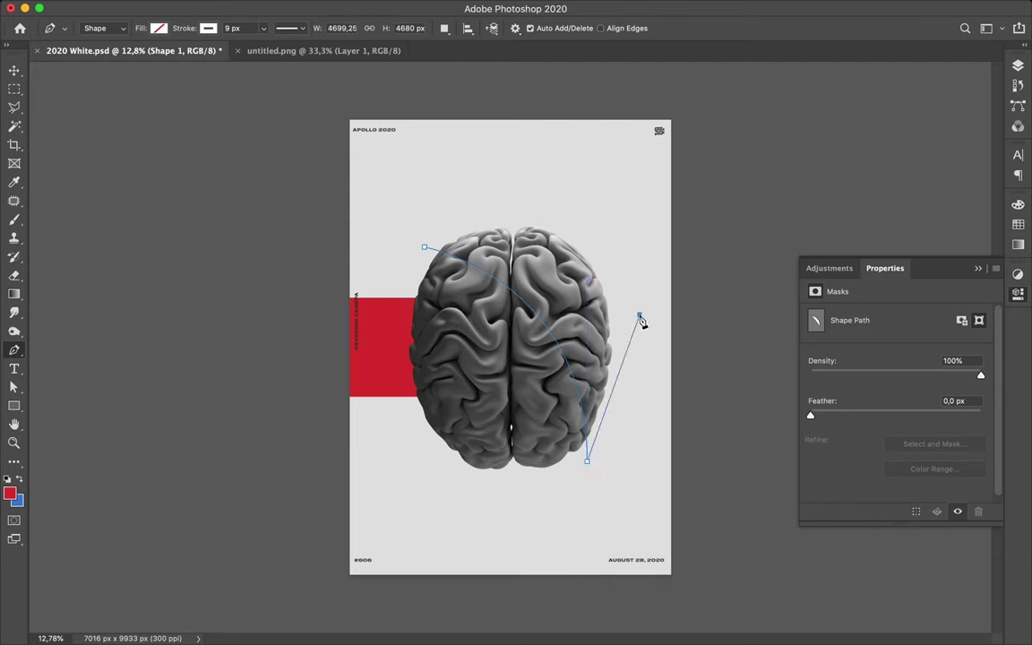
{"action": "left_click", "coordinate": [572, 211]}
{"action": "left_click", "coordinate": [438, 215]}
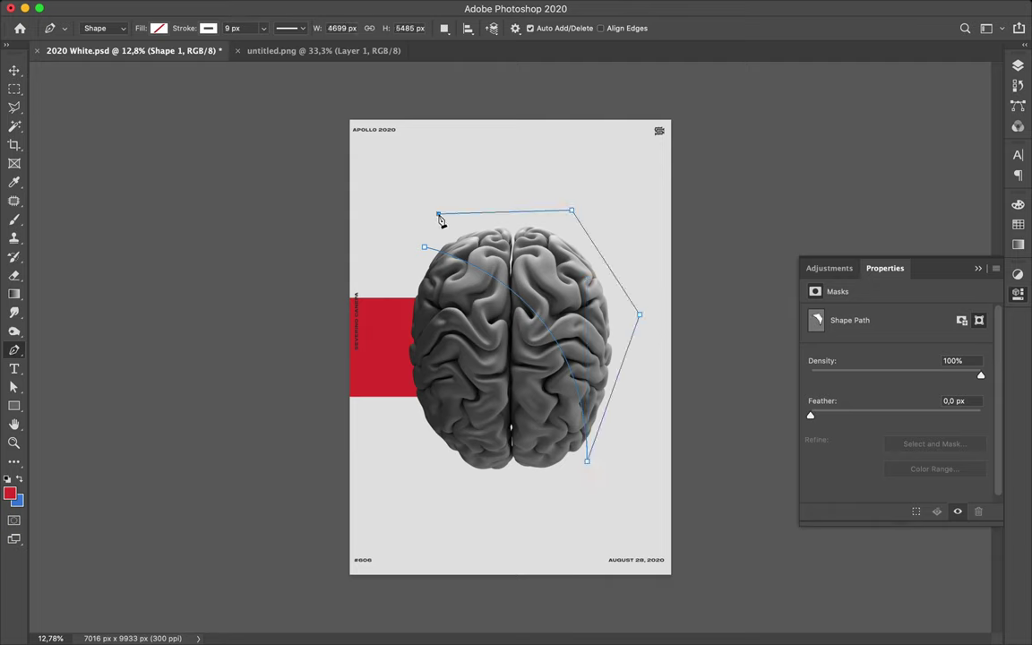
{"action": "left_click", "coordinate": [423, 248]}
{"action": "left_click", "coordinate": [124, 33]}
{"action": "key", "text": "Escape"}
{"action": "key", "text": "Escape"}
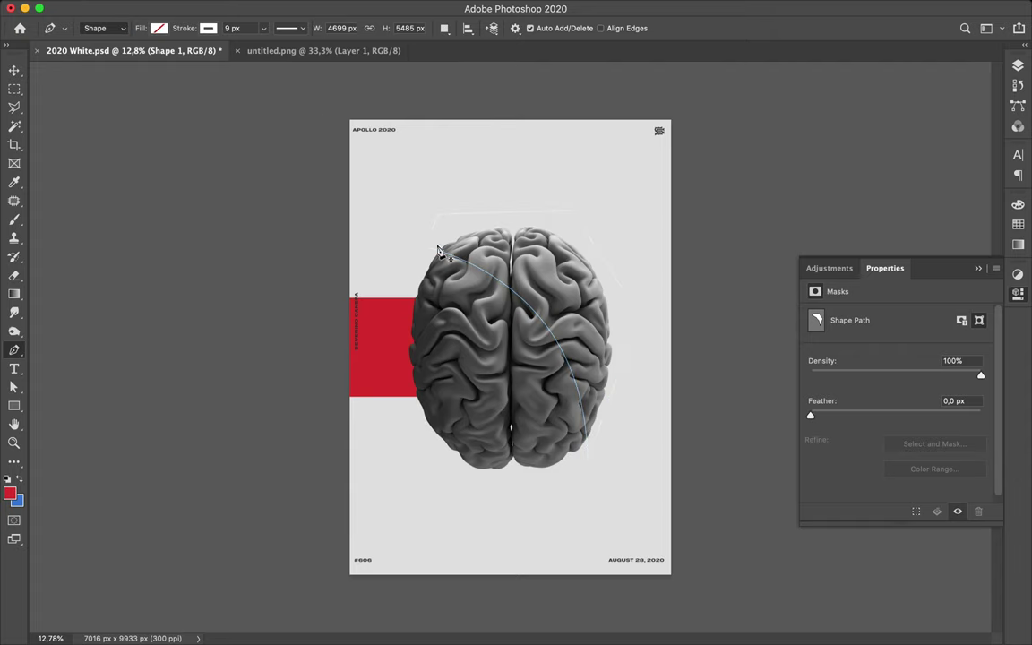
- Give Shape 1 a white fill and adjust its stroke settings
{"action": "key", "text": "v"}
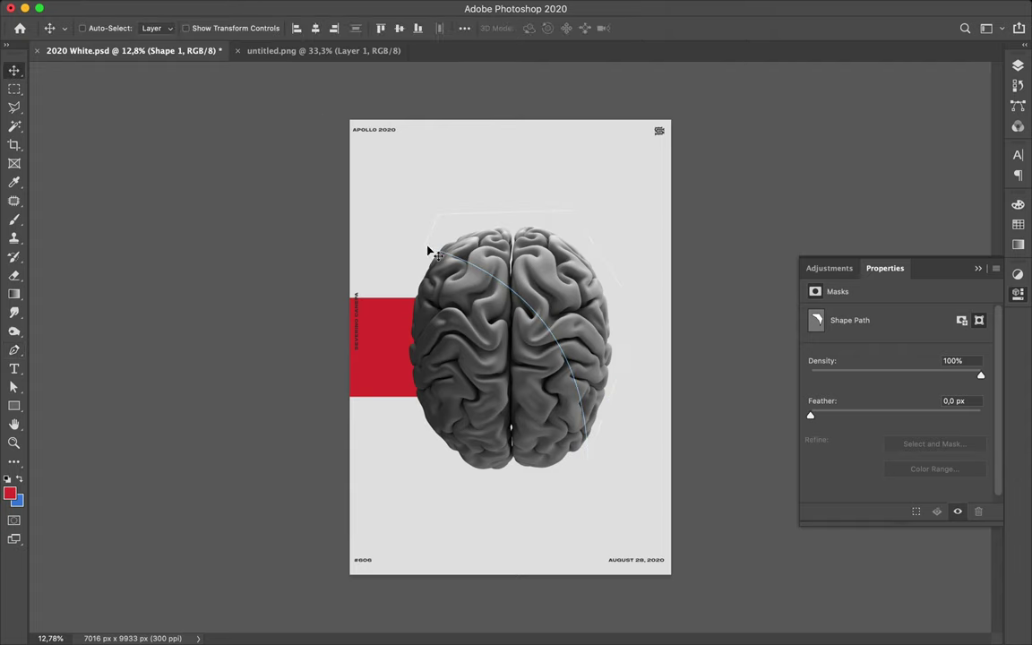
{"action": "key", "text": "a"}
{"action": "left_click", "coordinate": [425, 246]}
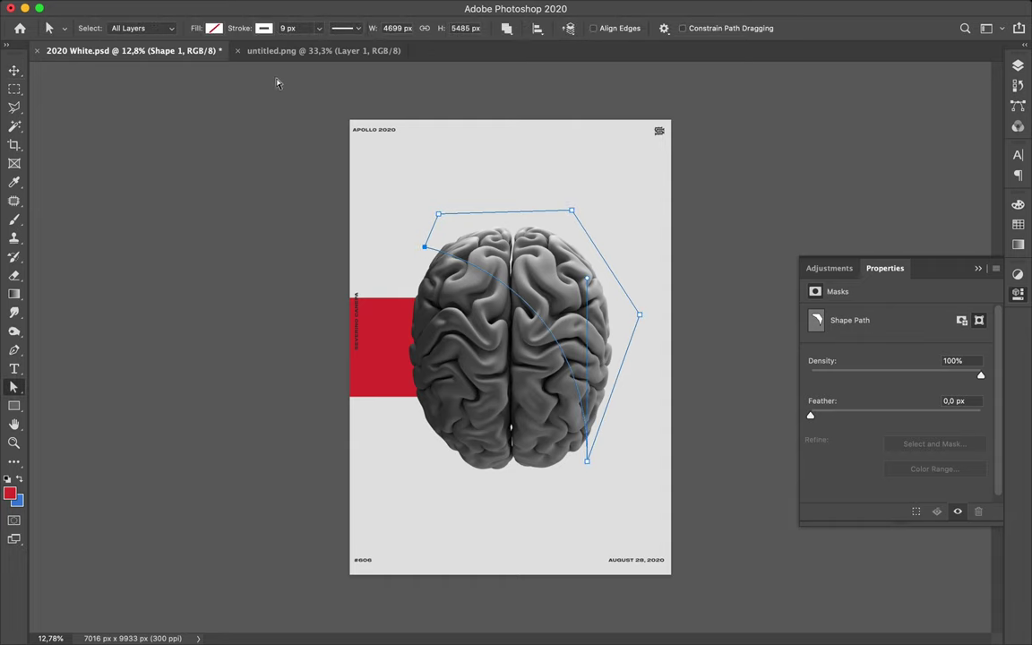
{"action": "left_click", "coordinate": [191, 27]}
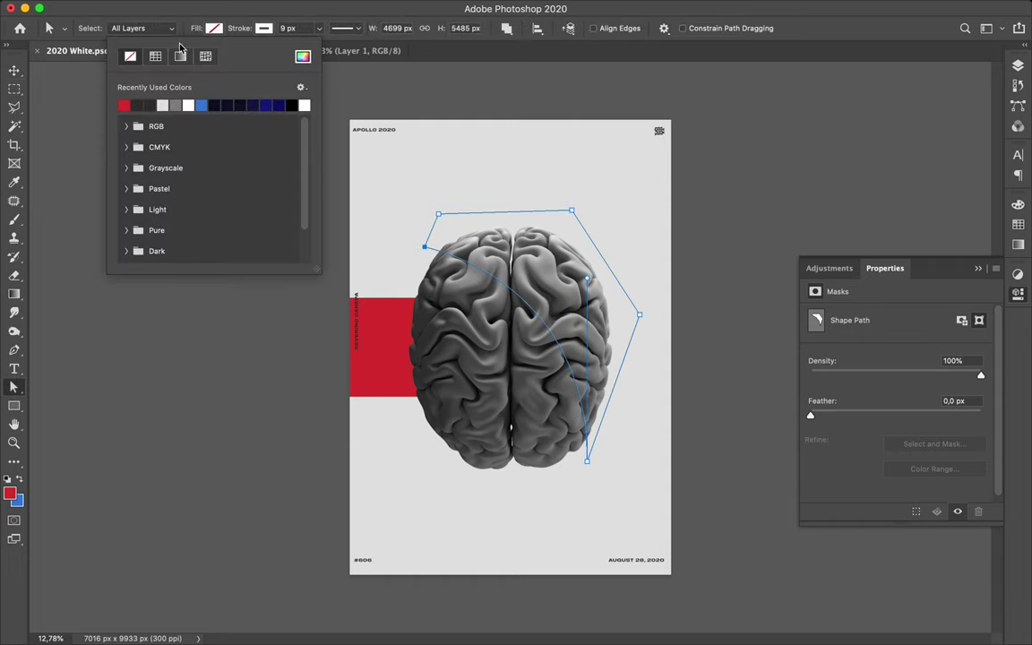
{"action": "left_click", "coordinate": [187, 105]}
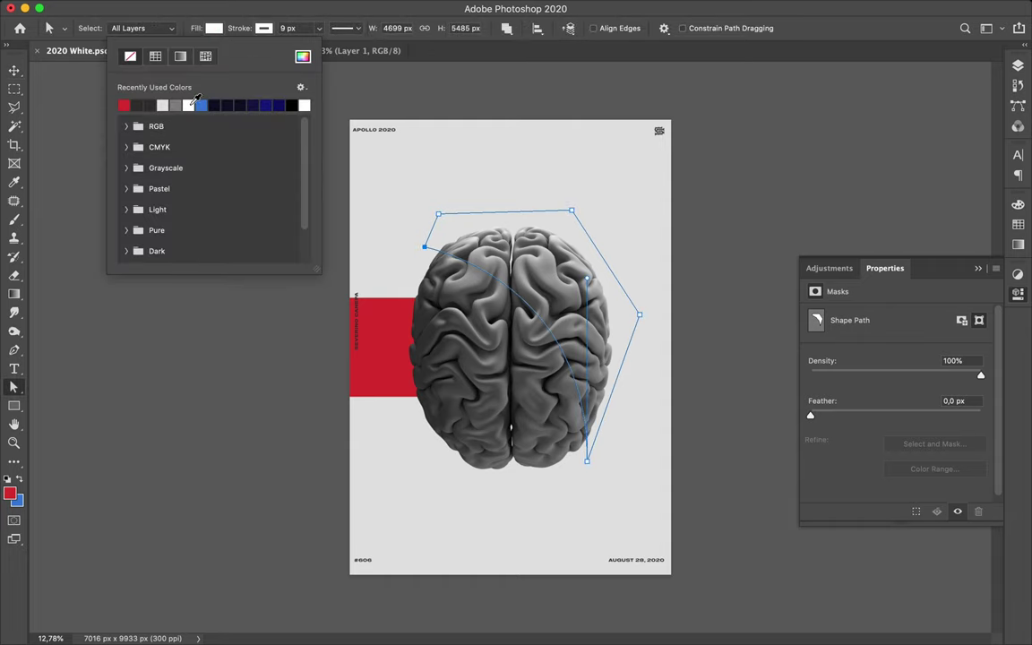
{"action": "left_click", "coordinate": [264, 29]}
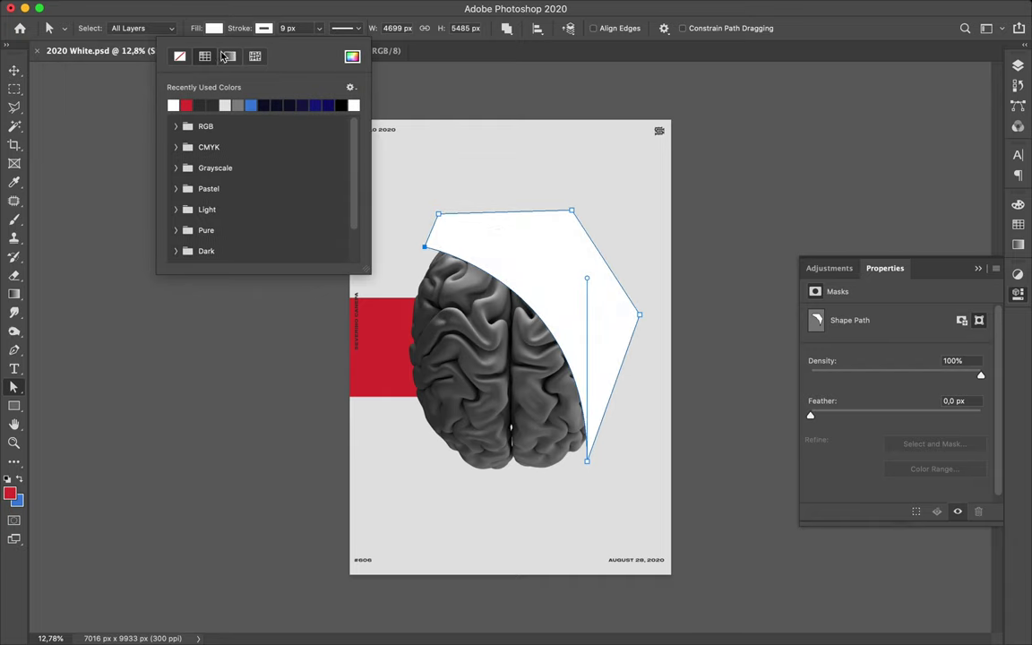
{"action": "left_click", "coordinate": [180, 58]}
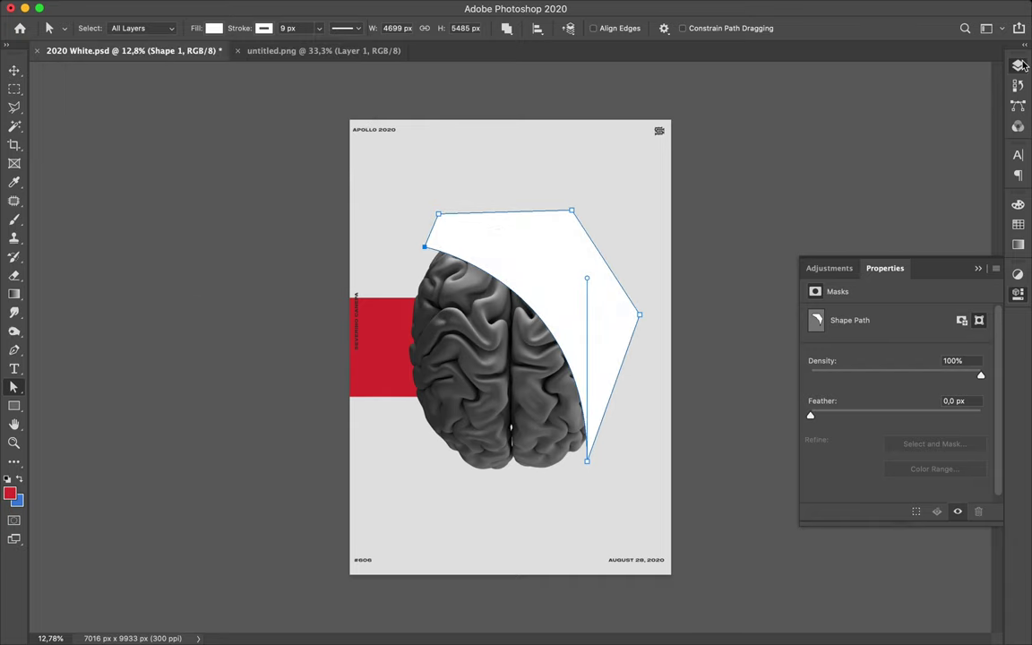
- Copy the brain area inside Shape 1's outline onto a new Layer 3
{"action": "key", "text": "F7"}
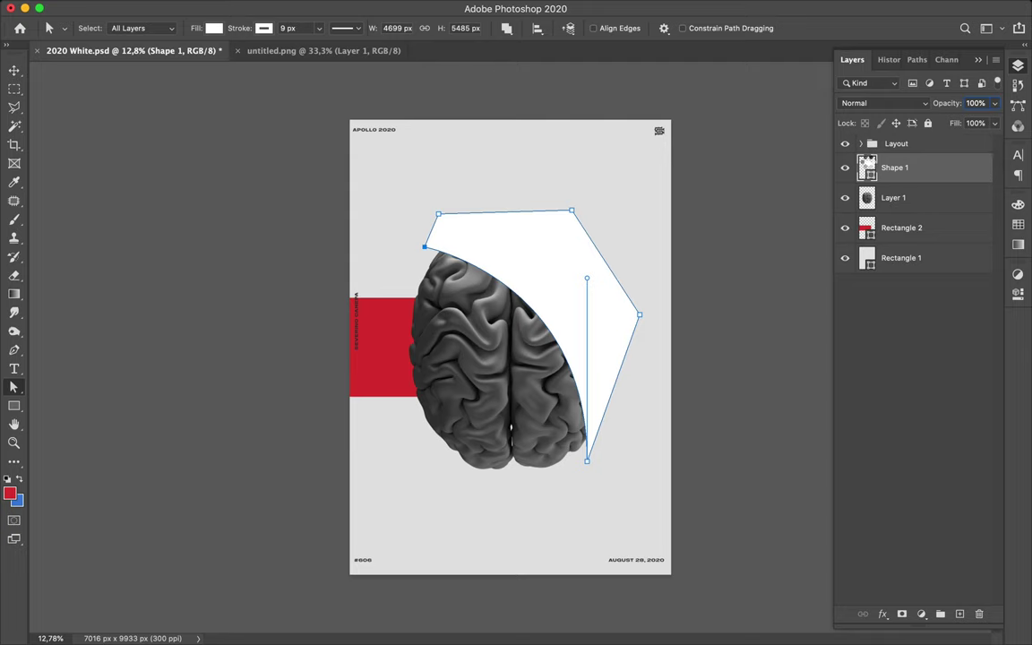
{"action": "left_click", "coordinate": [867, 169], "text": "super"}
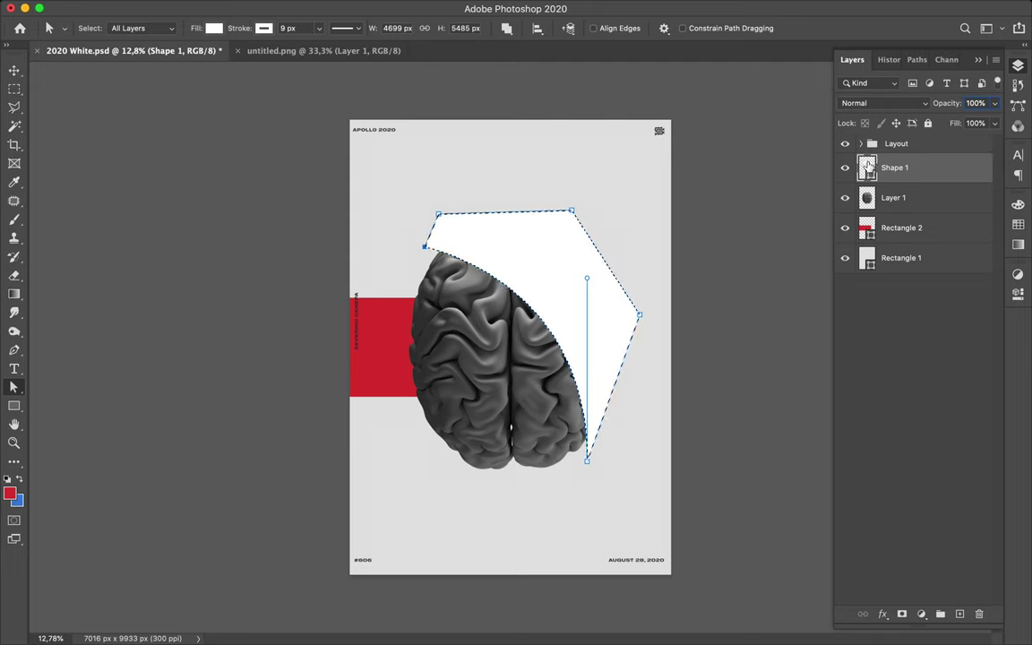
{"action": "left_click", "coordinate": [899, 201]}
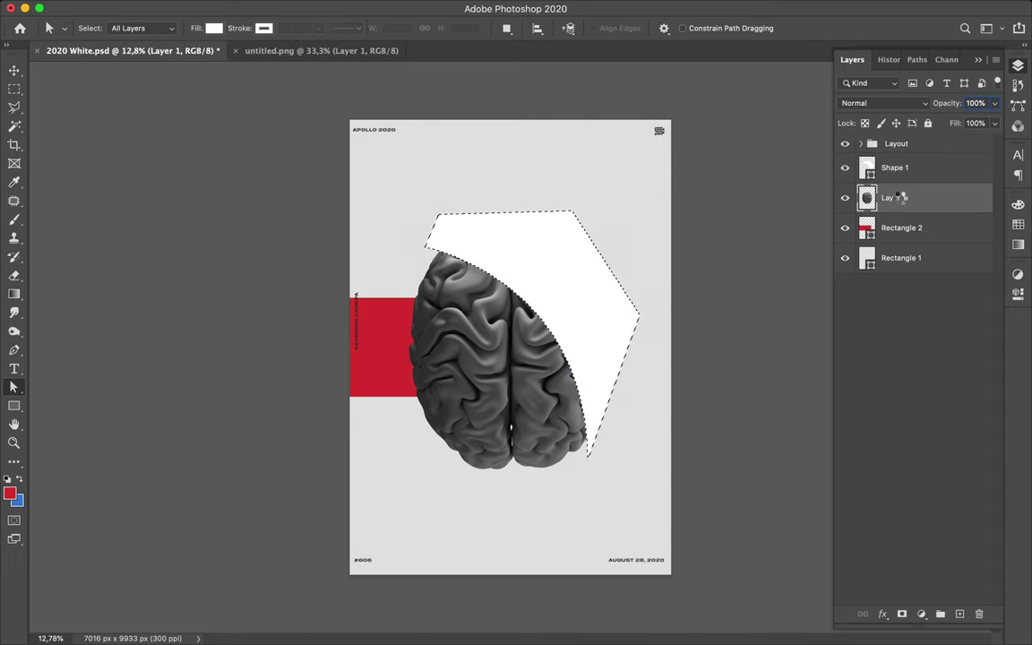
{"action": "key", "text": "super+d"}
{"action": "key", "text": "super+shift+alt+n"}
- Delete the white Shape 1 layer
{"action": "key", "text": "v"}
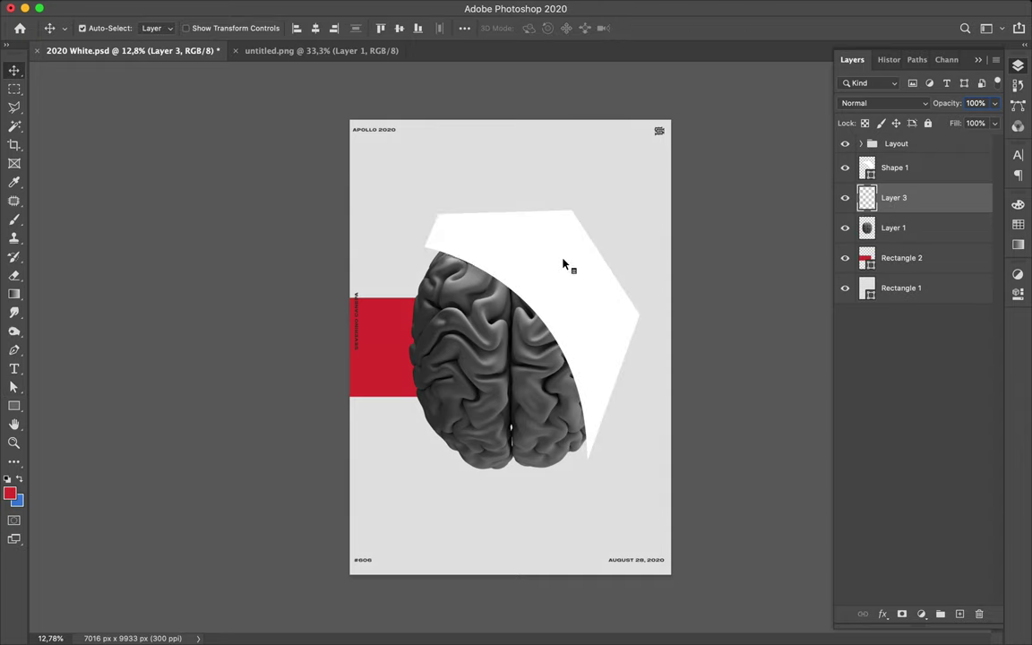
{"action": "left_click", "coordinate": [562, 263], "text": "super"}
{"action": "key", "text": "BackSpace"}
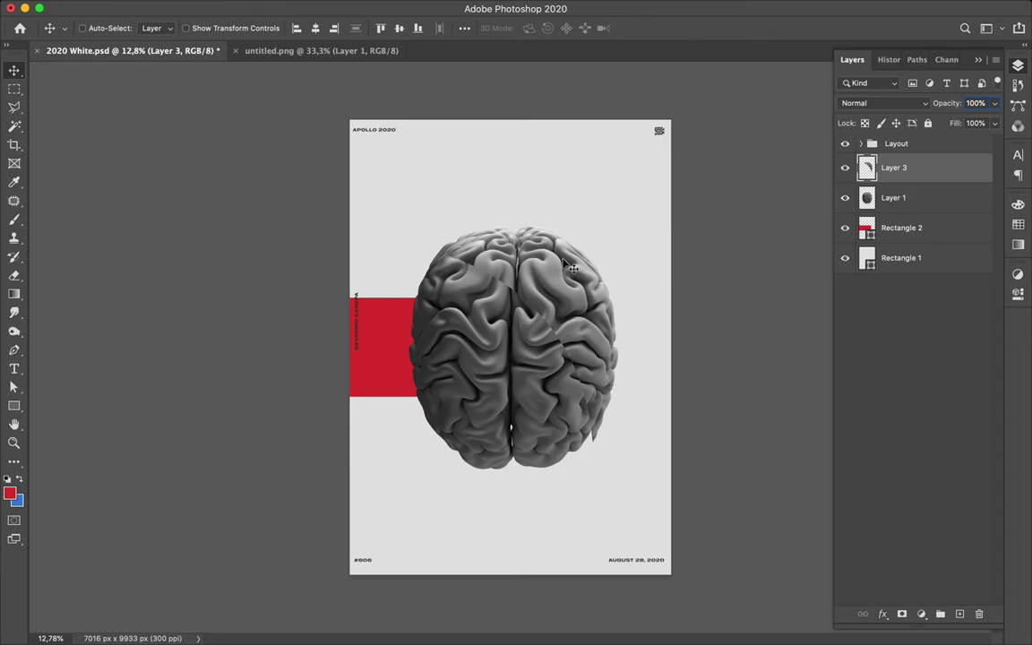
- Scale the Layer 3 brain slice to 110% width and shift it right like a cracked-off fragment
{"action": "left_click_drag", "start_coordinate": [560, 271], "coordinate": [560, 269]}
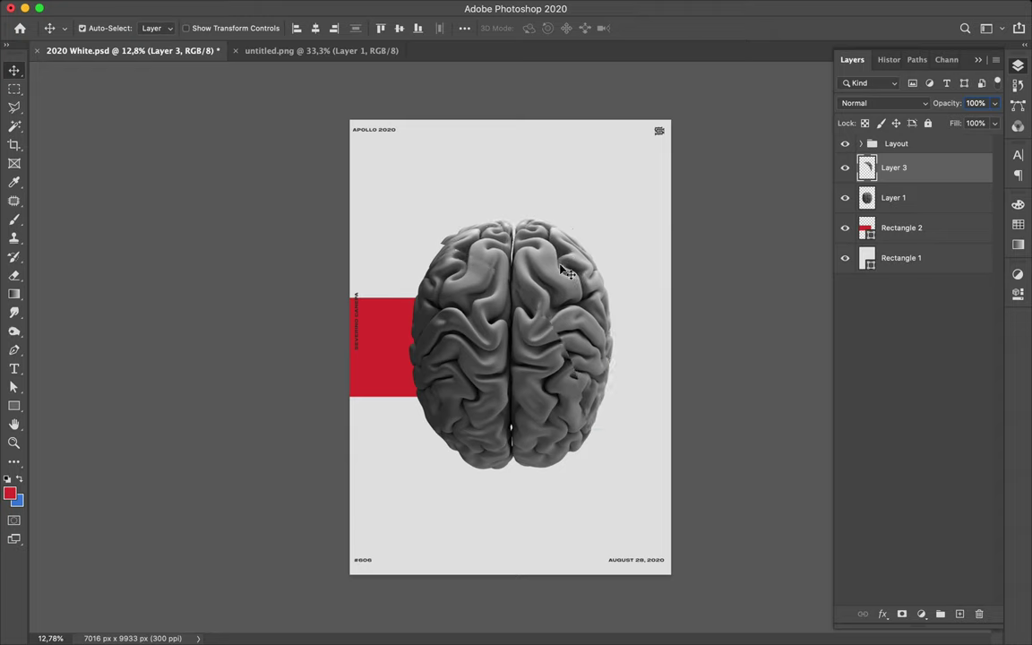
{"action": "key", "text": "super+t"}
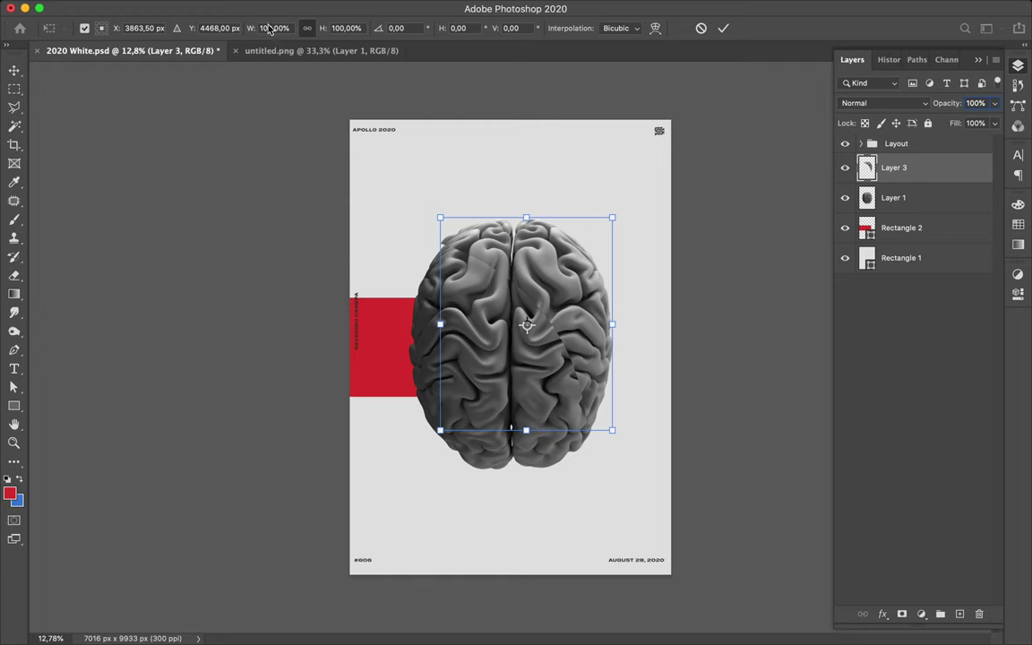
{"action": "left_click", "coordinate": [271, 28]}
{"action": "double_click", "coordinate": [271, 27]}
{"action": "type", "text": "110"}
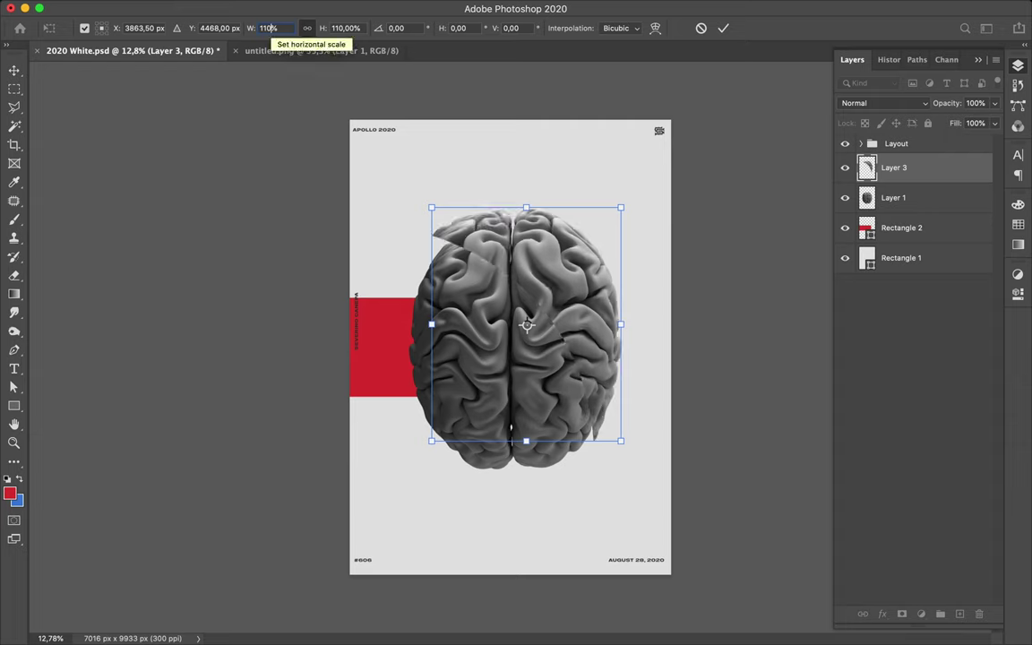
{"action": "key", "text": "Return"}
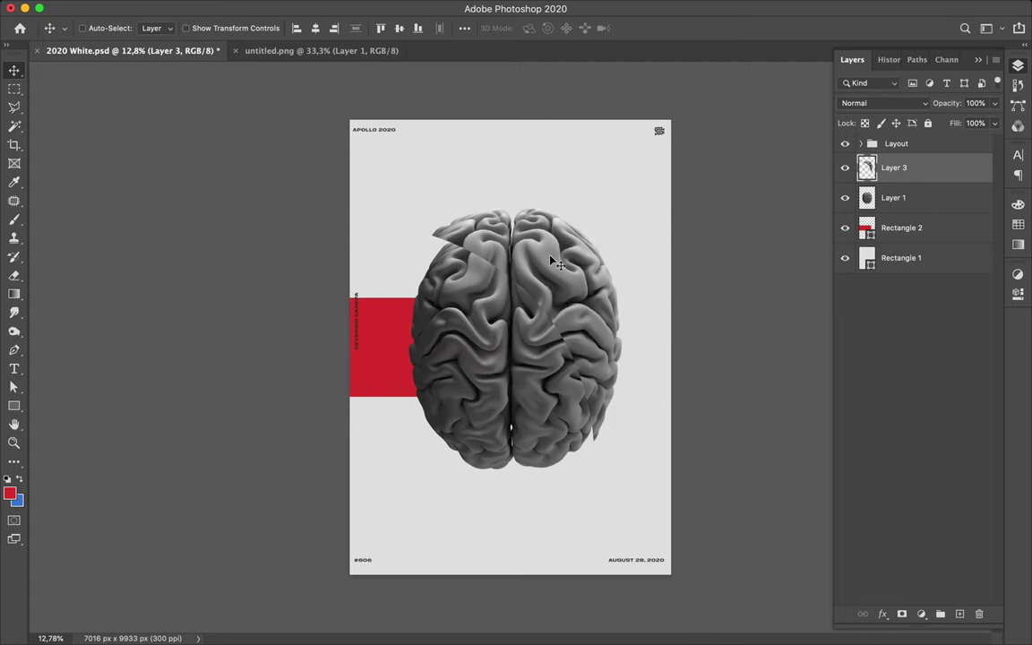
{"action": "left_click_drag", "start_coordinate": [552, 260], "coordinate": [559, 258]}
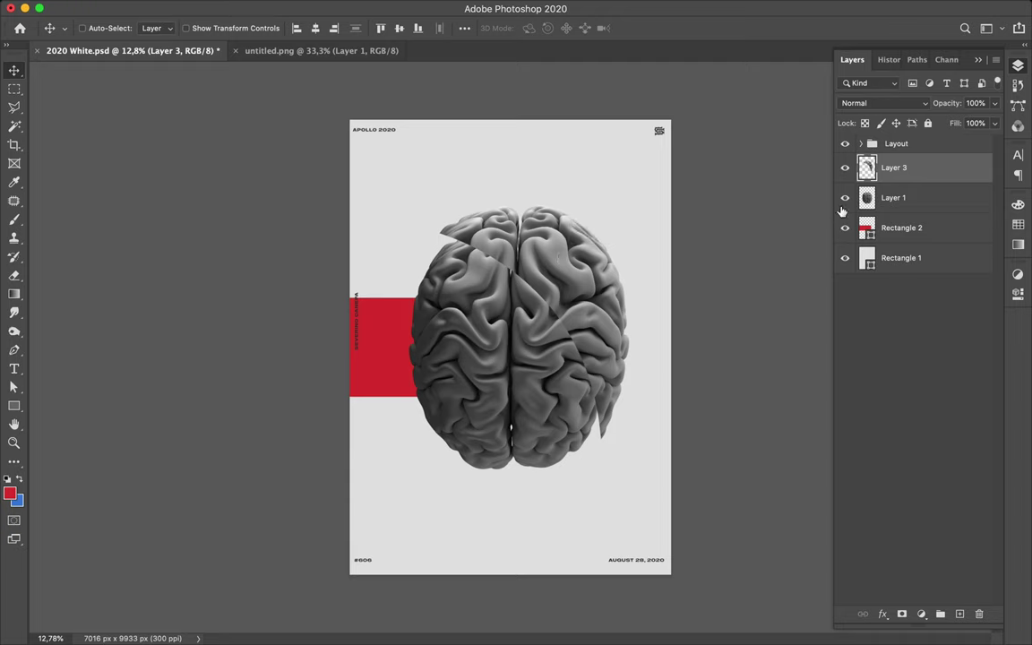
- Add an empty Layer 4 above the brain and load the slice's outline as a selection
{"action": "left_click", "coordinate": [915, 197]}
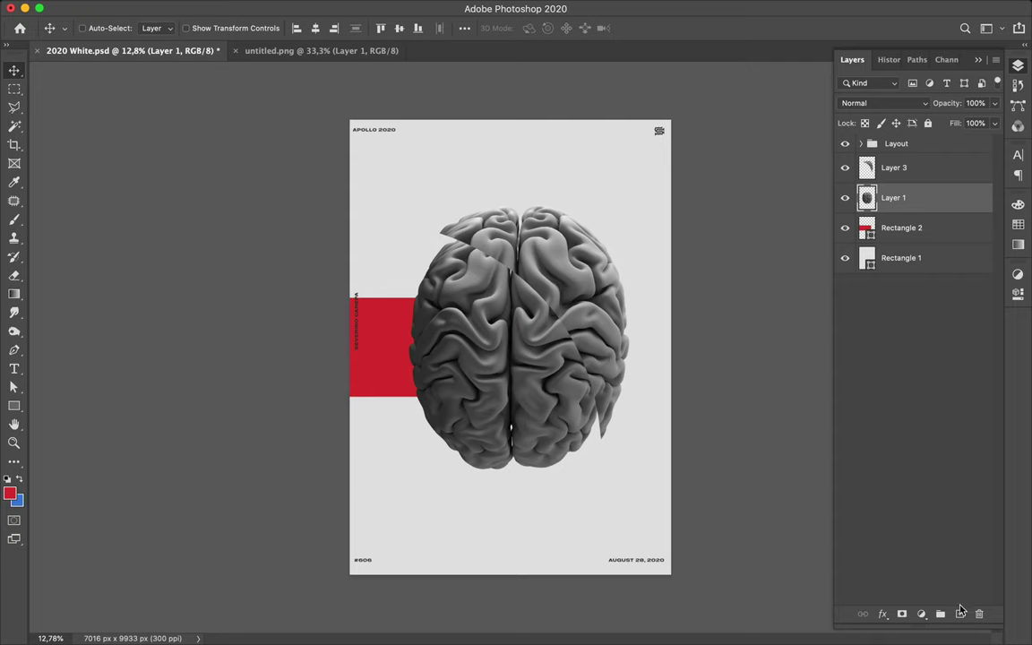
{"action": "left_click", "coordinate": [961, 615]}
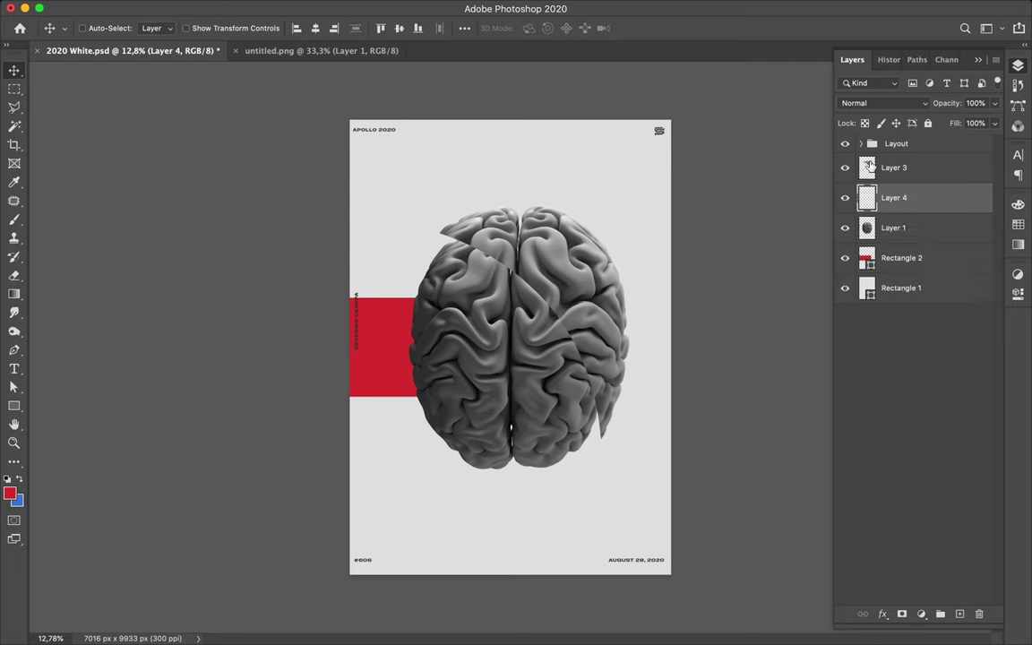
{"action": "left_click", "coordinate": [867, 166], "text": "super"}
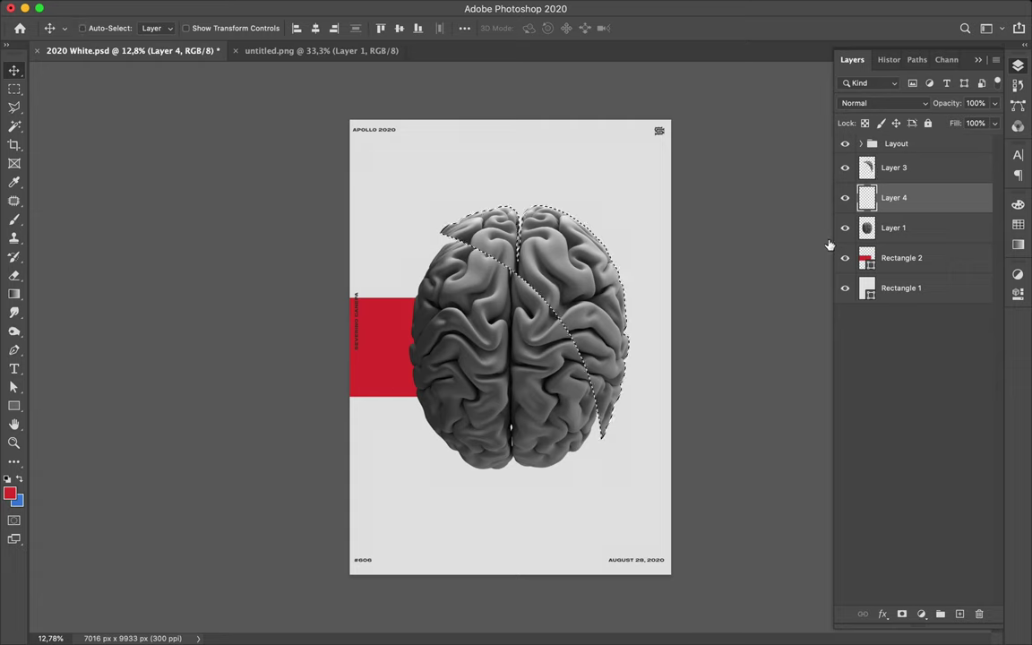
- Sample a near-black colour from the brain as the foreground
{"action": "key", "text": "b"}
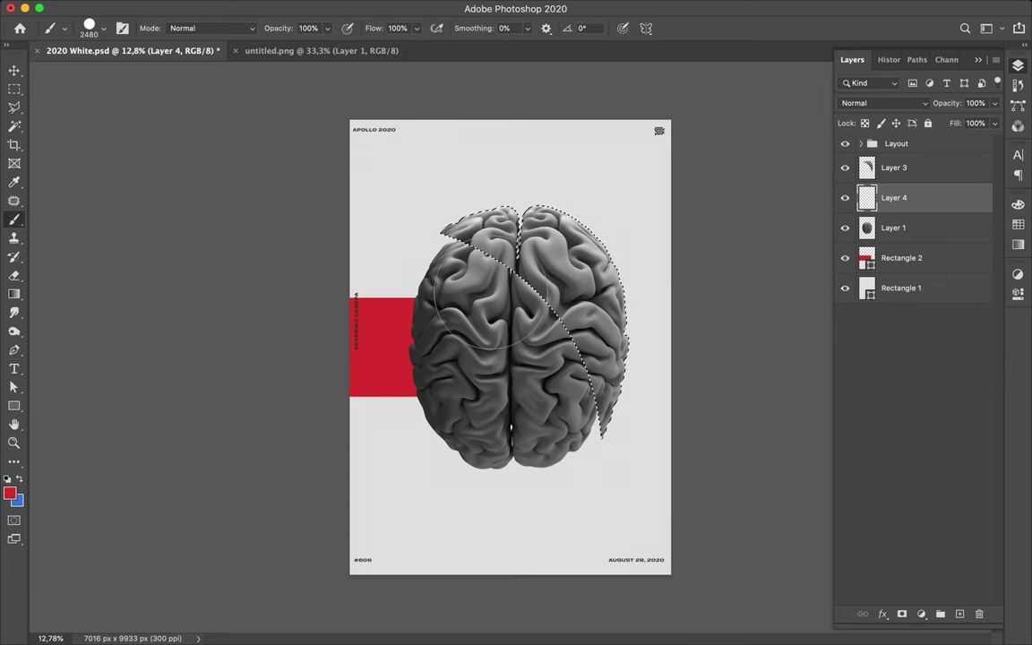
{"action": "key", "text": "i"}
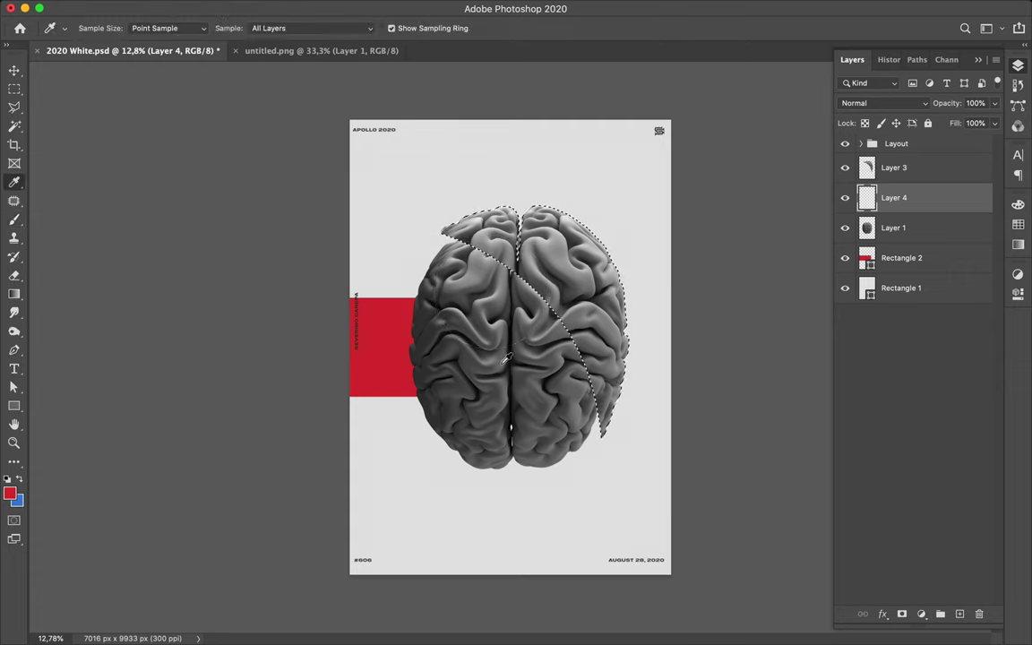
{"action": "left_click", "coordinate": [514, 347]}
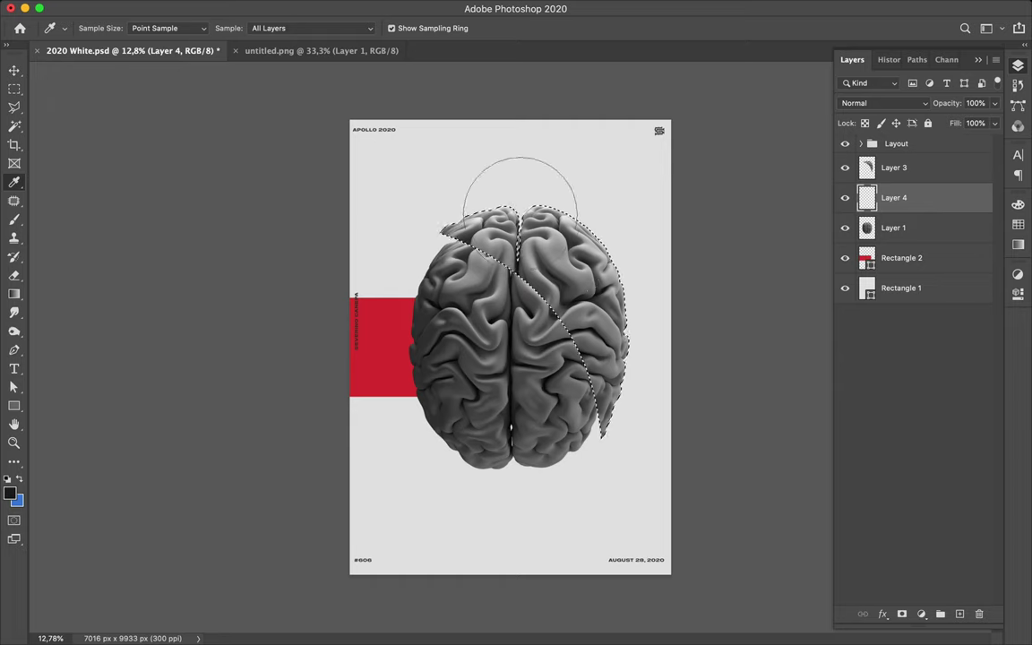
- Fill the slice outline on Layer 4 with the near-black foreground colour
{"action": "key", "text": "b"}
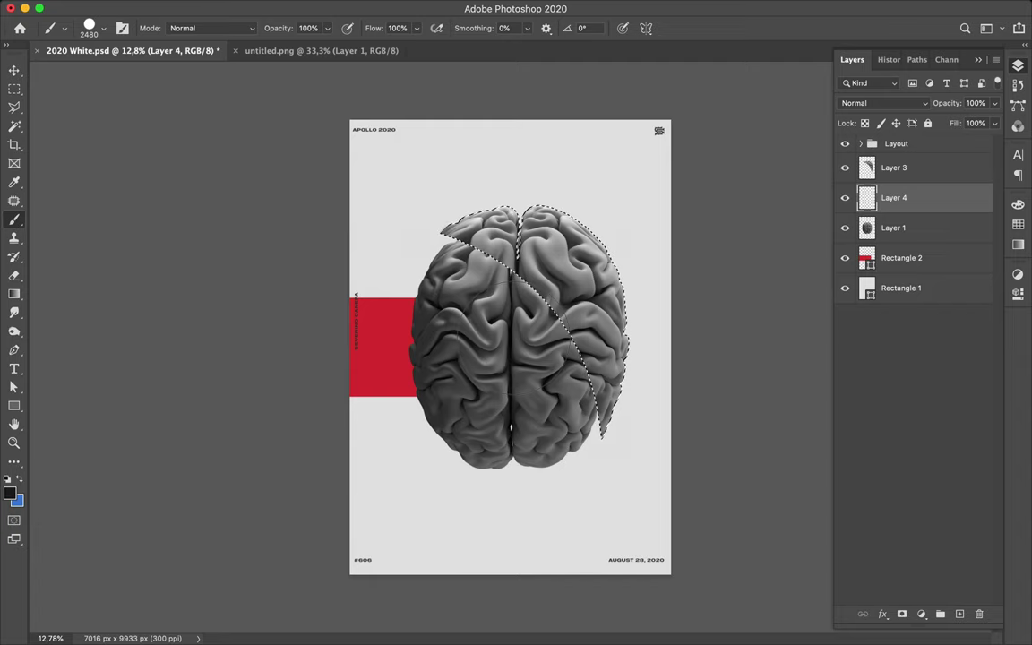
{"action": "key", "text": "alt+BackSpace"}
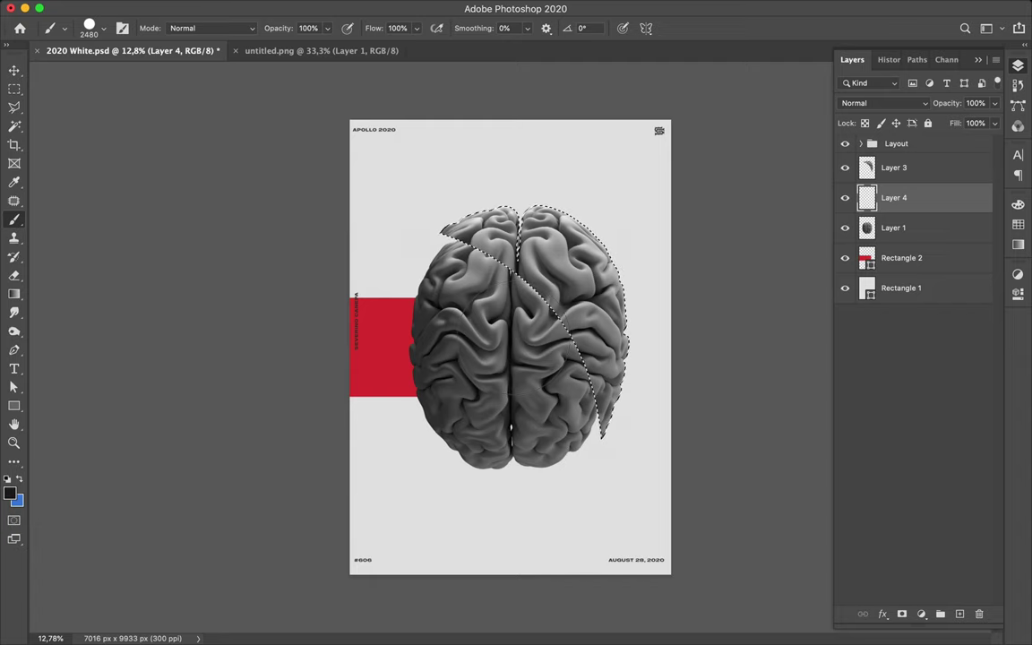
- Deselect and apply a 120,7-pixel Gaussian Blur to Layer 4's dark shape
{"action": "key", "text": "m"}
{"action": "left_click", "coordinate": [514, 337]}
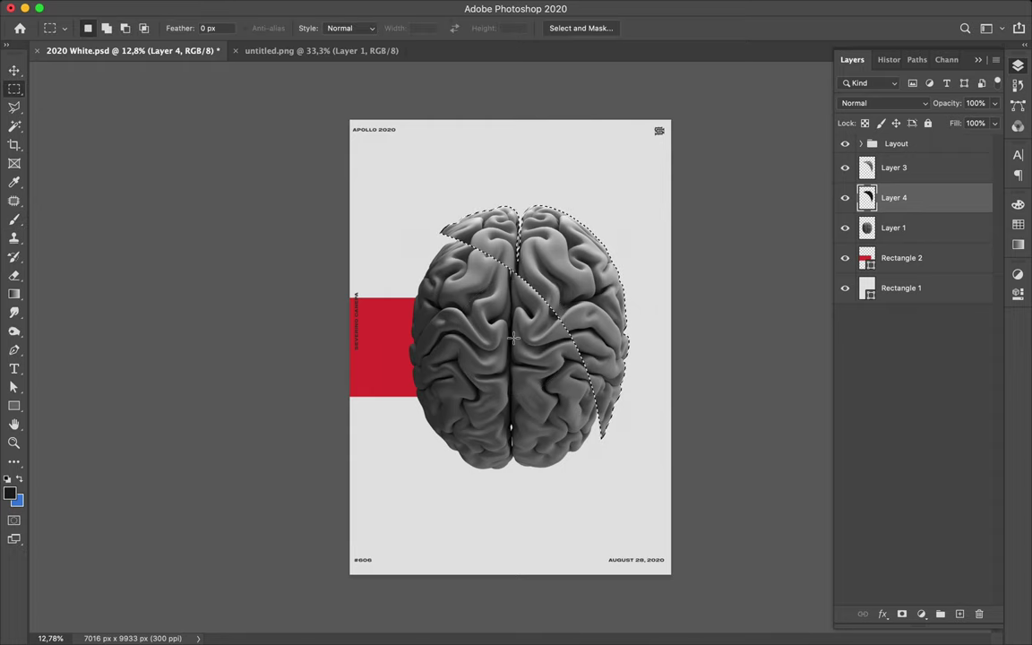
{"action": "mouse_move", "coordinate": [348, 4]}
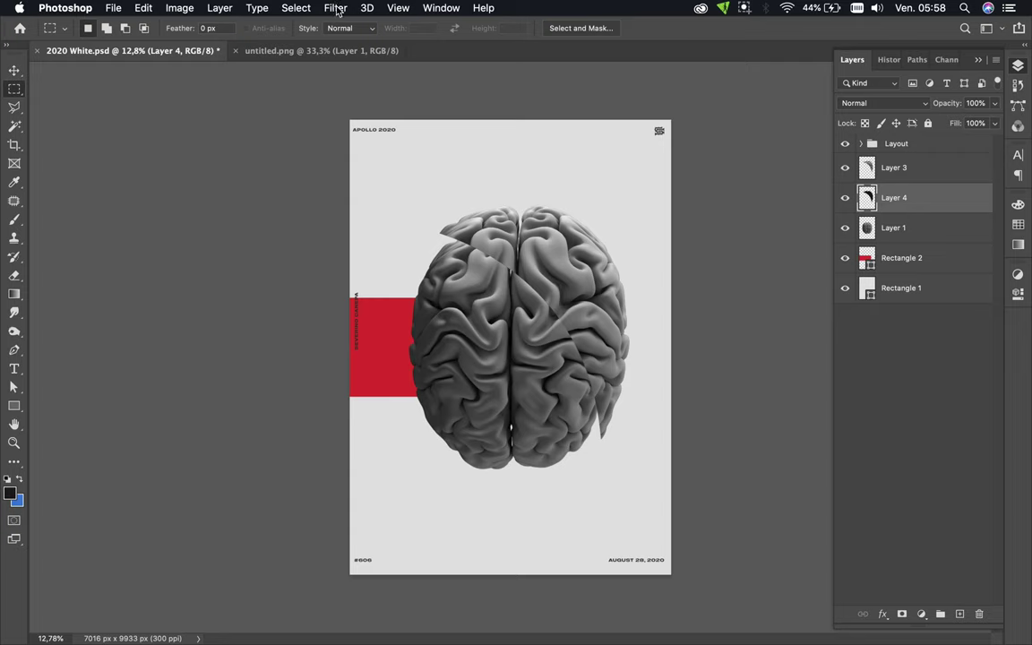
{"action": "left_click", "coordinate": [336, 8]}
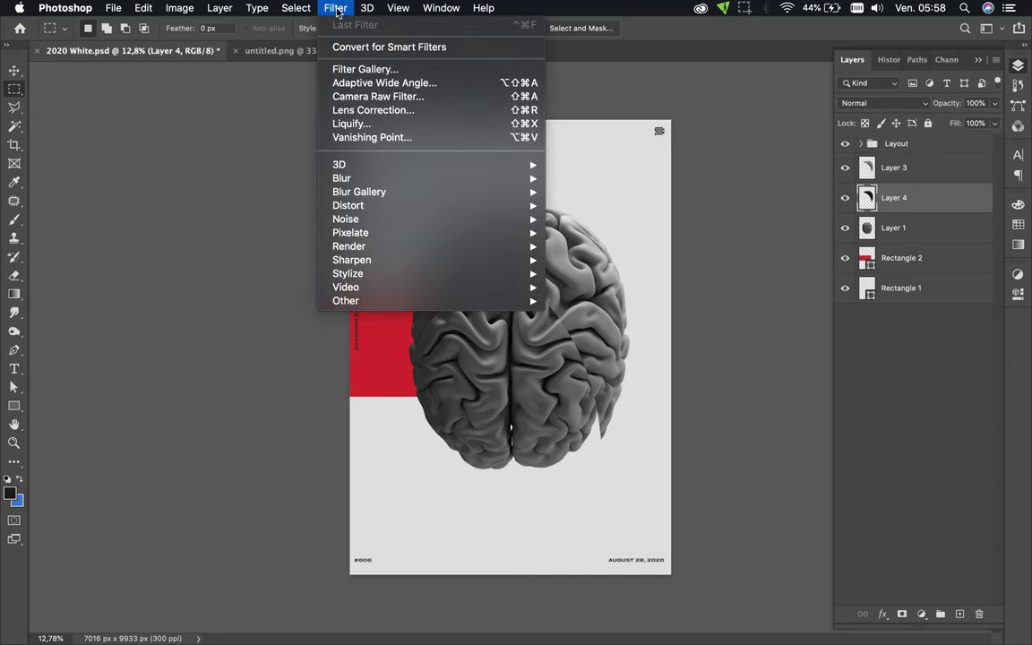
{"action": "mouse_move", "coordinate": [356, 184]}
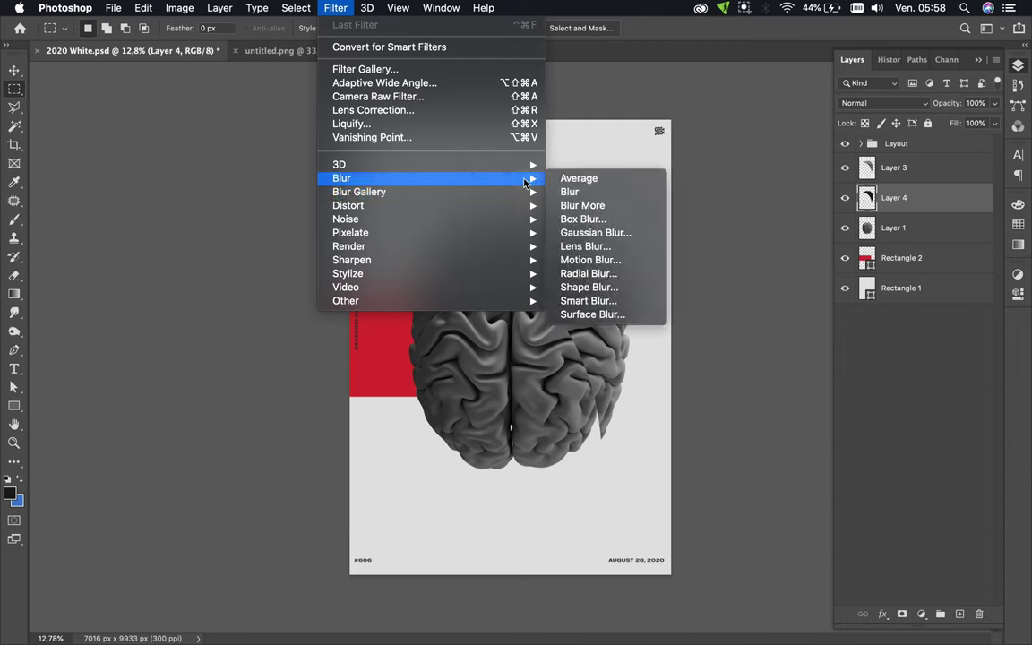
{"action": "left_click", "coordinate": [595, 234]}
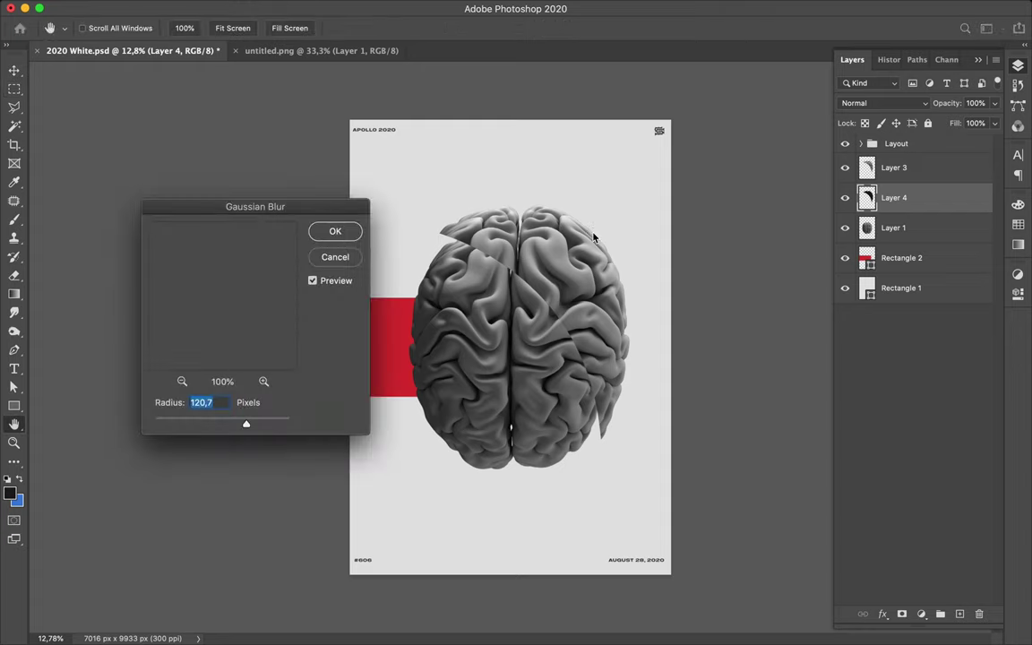
{"action": "left_click", "coordinate": [335, 232]}
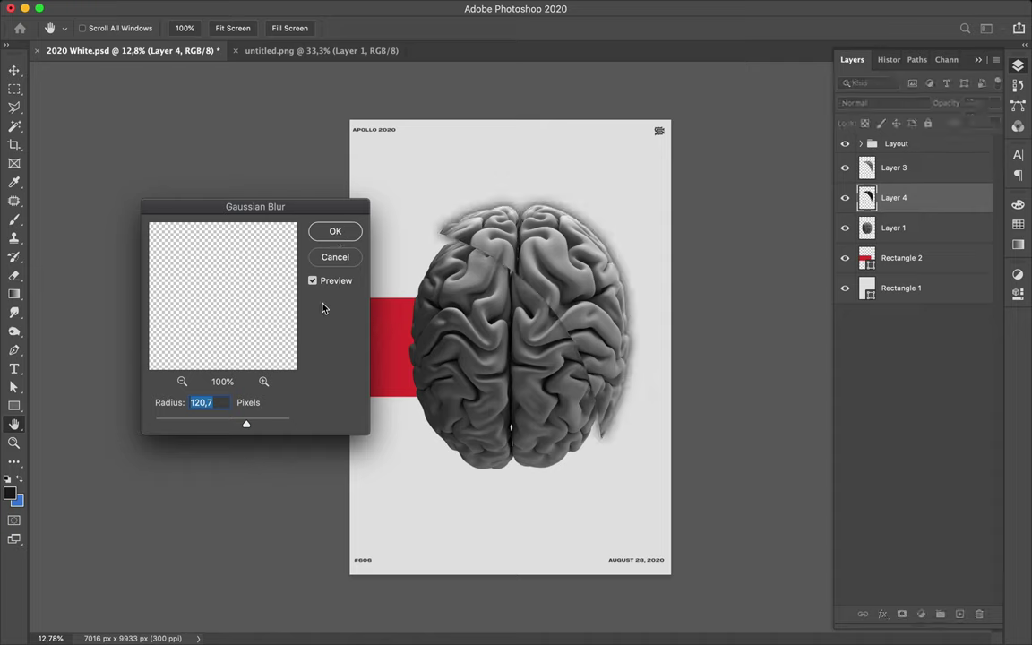
{"action": "left_click", "coordinate": [348, 233]}
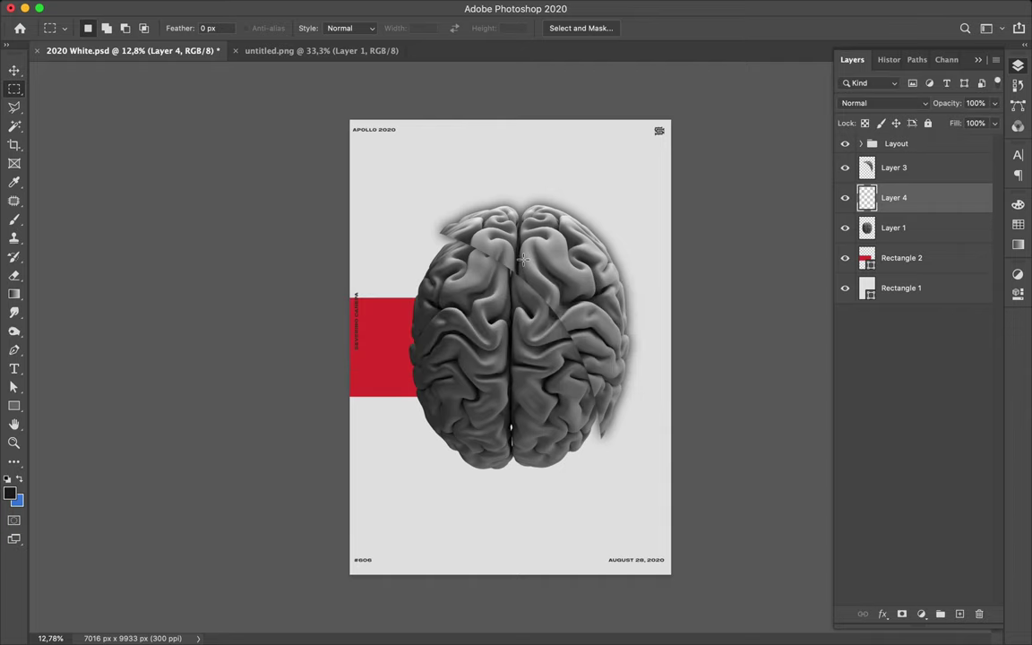
- Nudge the blurred shadow up slightly and lower Layer 4's fill to 68%
{"action": "key", "text": "v"}
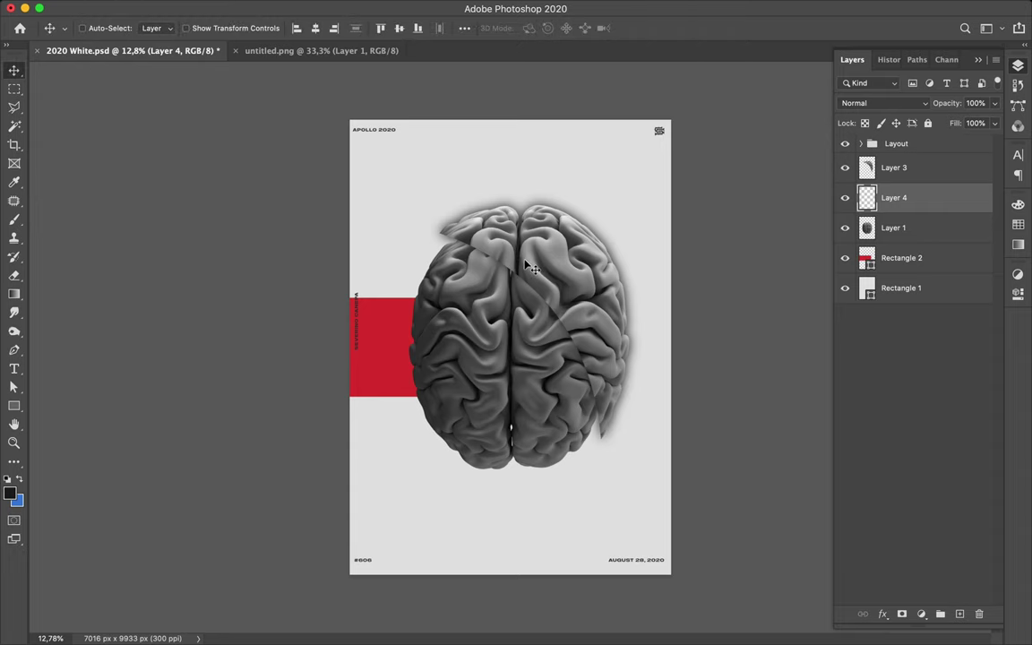
{"action": "left_click_drag", "start_coordinate": [525, 265], "coordinate": [525, 258]}
{"action": "left_click", "coordinate": [994, 125]}
{"action": "left_click_drag", "start_coordinate": [991, 142], "coordinate": [978, 144]}
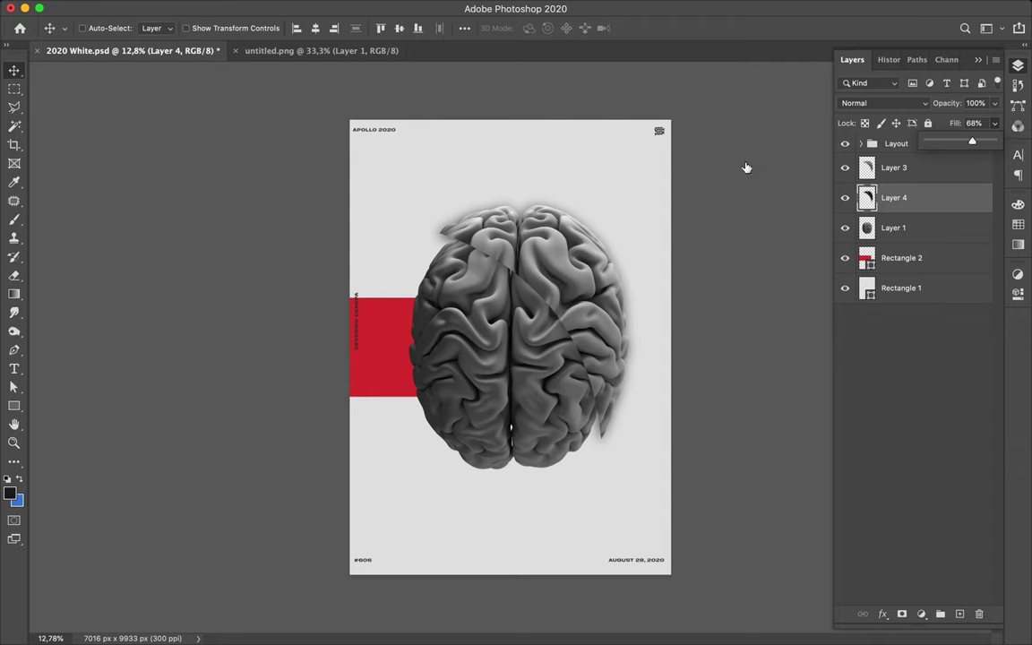
- Create Layer 5 below the brain's Layer 1 and load Layer 1's outline as a selection
{"action": "left_click", "coordinate": [899, 235]}
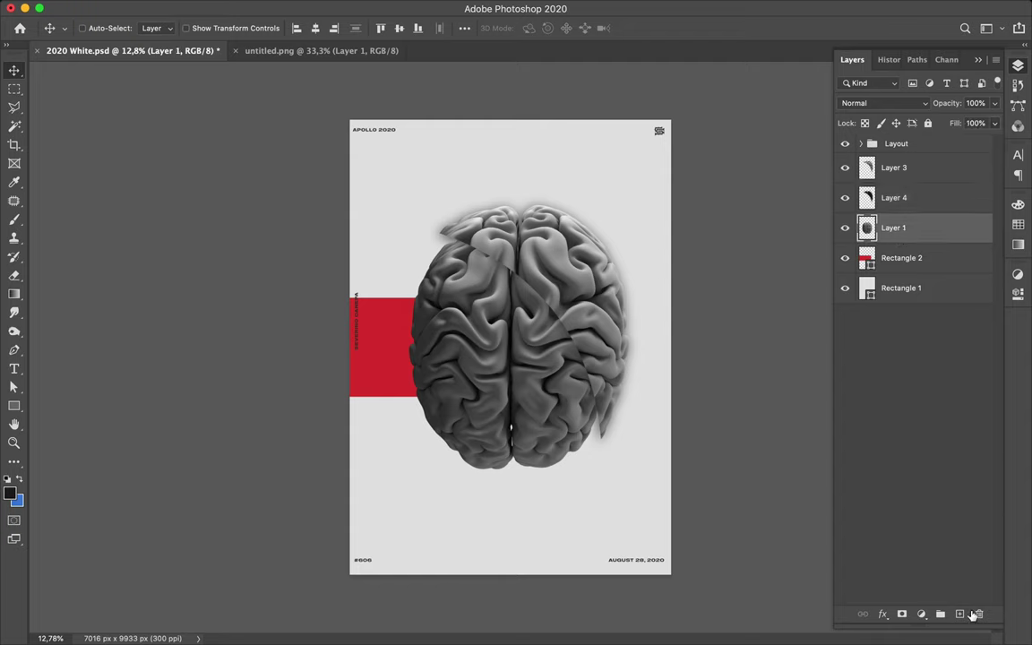
{"action": "left_click", "coordinate": [962, 615]}
{"action": "left_click_drag", "start_coordinate": [898, 231], "coordinate": [887, 262]}
{"action": "key", "text": "super"}
{"action": "left_click", "coordinate": [867, 227], "text": "super"}
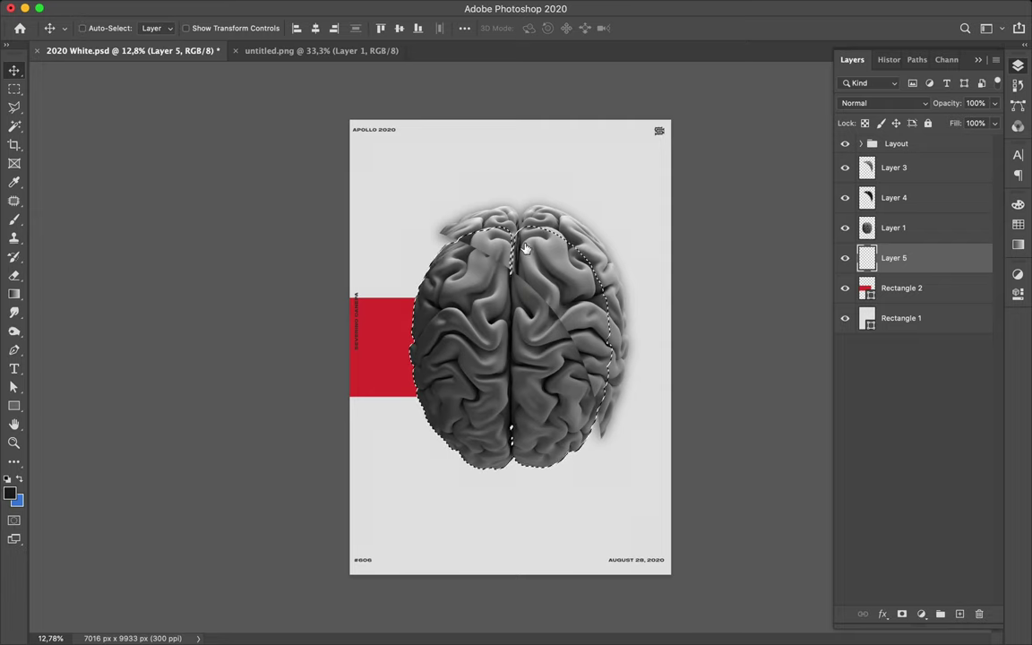
- Switch to the Brush tool at 2480 px to paint Layer 5's selection black
{"action": "key", "text": "b"}
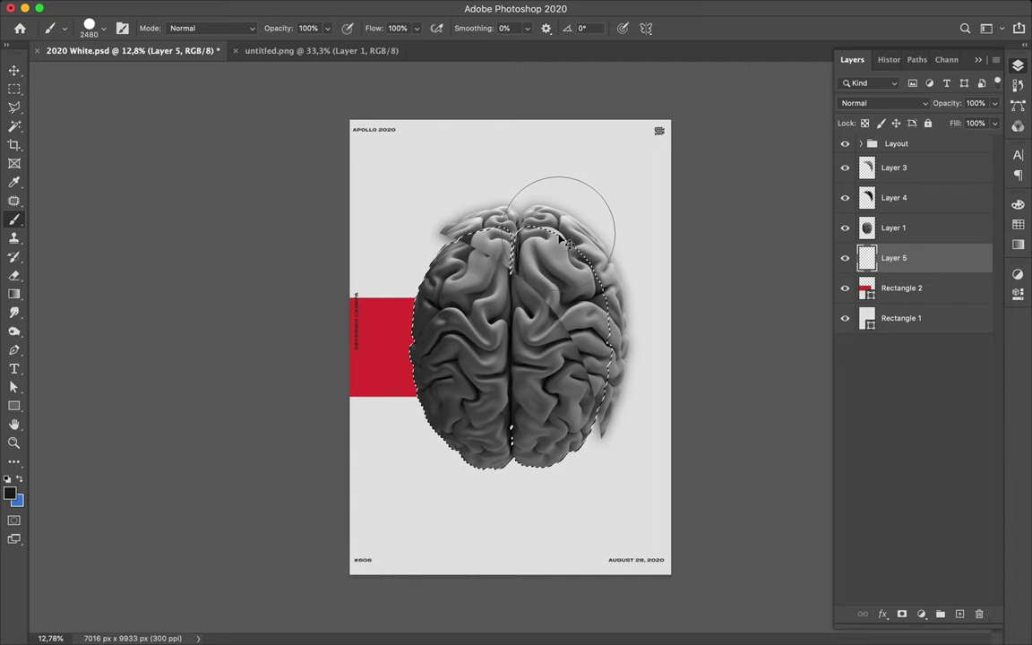
- Deselect the brain-shaped selection, leaving Layer 5's solid black fill behind the brain
{"action": "key", "text": "m"}
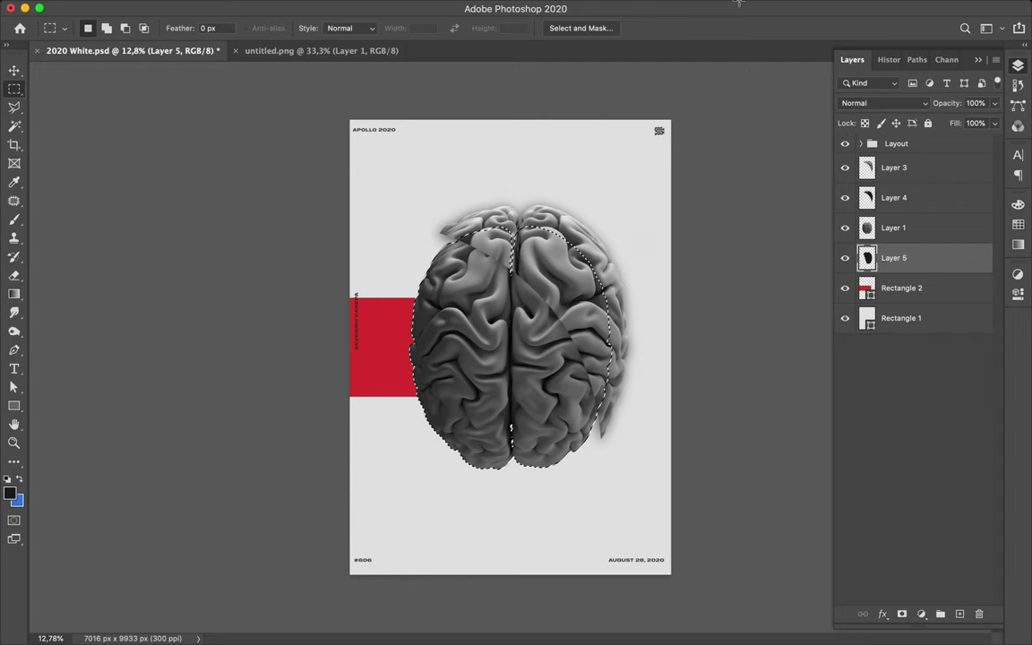
{"action": "mouse_move", "coordinate": [600, 635]}
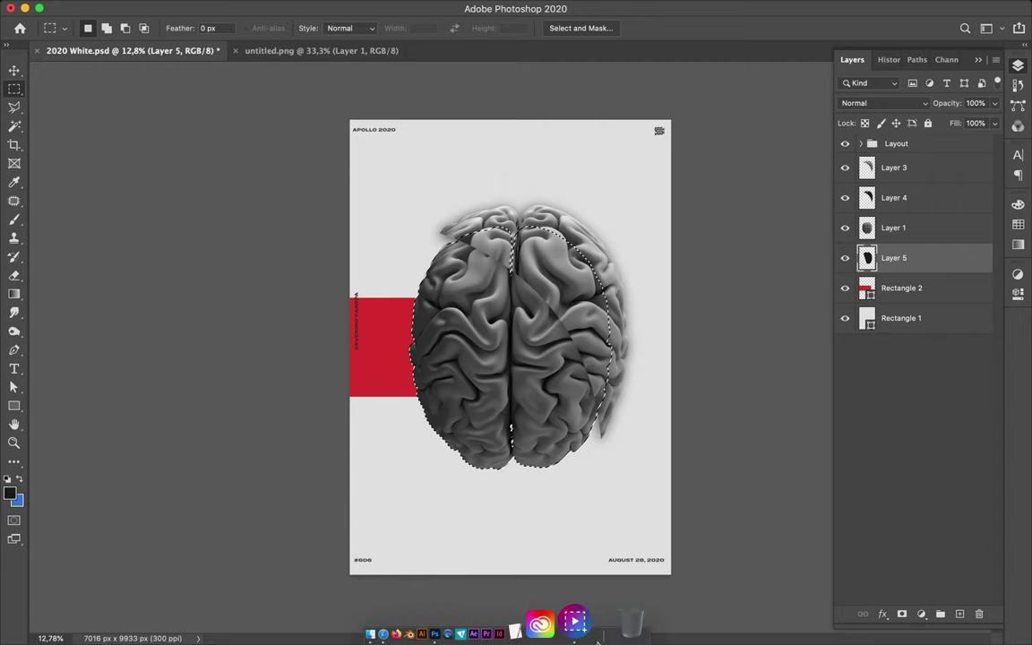
{"action": "key", "text": "F7"}
{"action": "key", "text": "super+d"}
{"action": "key", "text": "F7"}
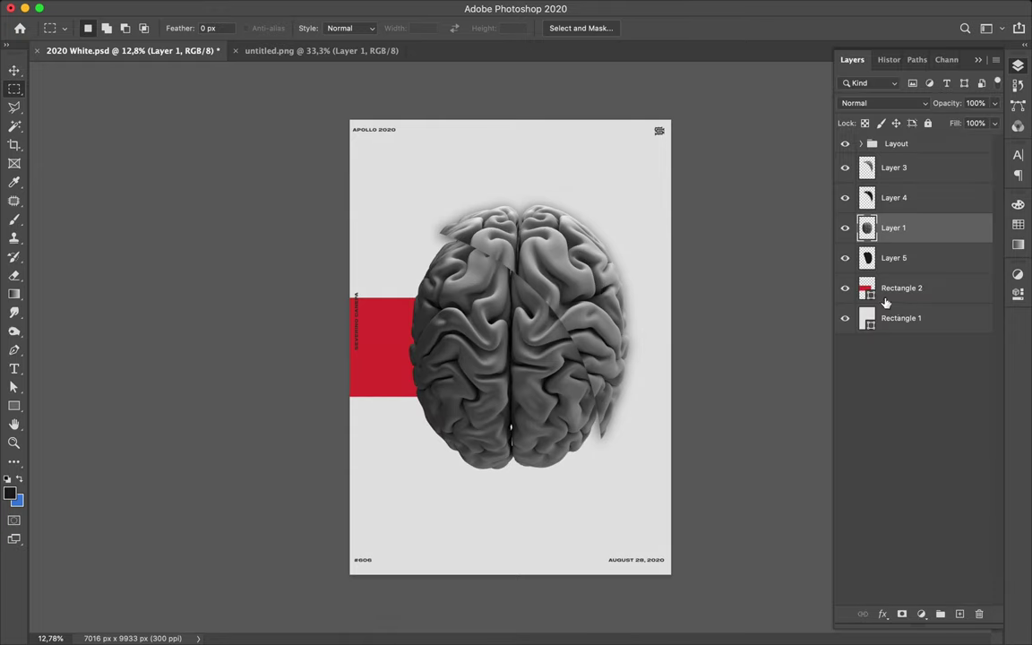
- Make Layer 5 active and reapply the last Gaussian Blur filter to it
{"action": "left_click", "coordinate": [917, 266]}
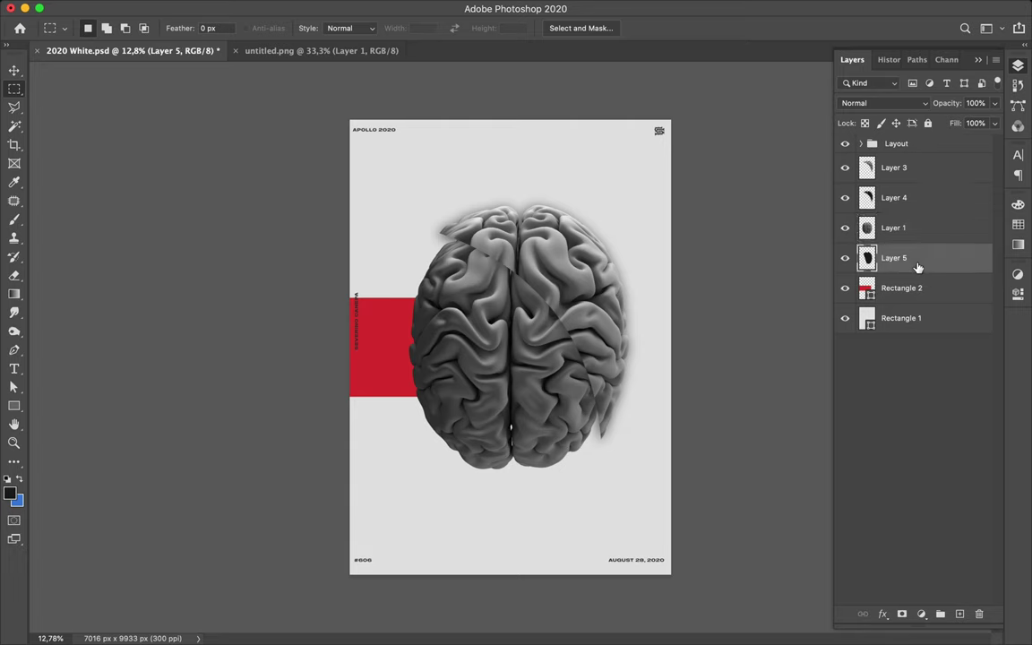
{"action": "left_click", "coordinate": [338, 7]}
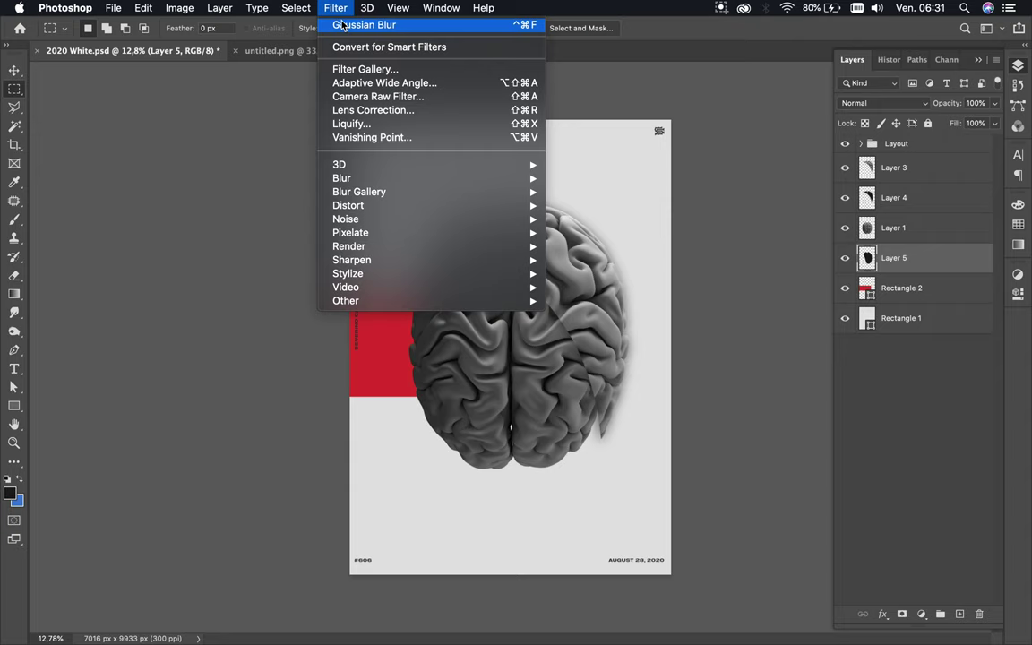
{"action": "left_click", "coordinate": [341, 24]}
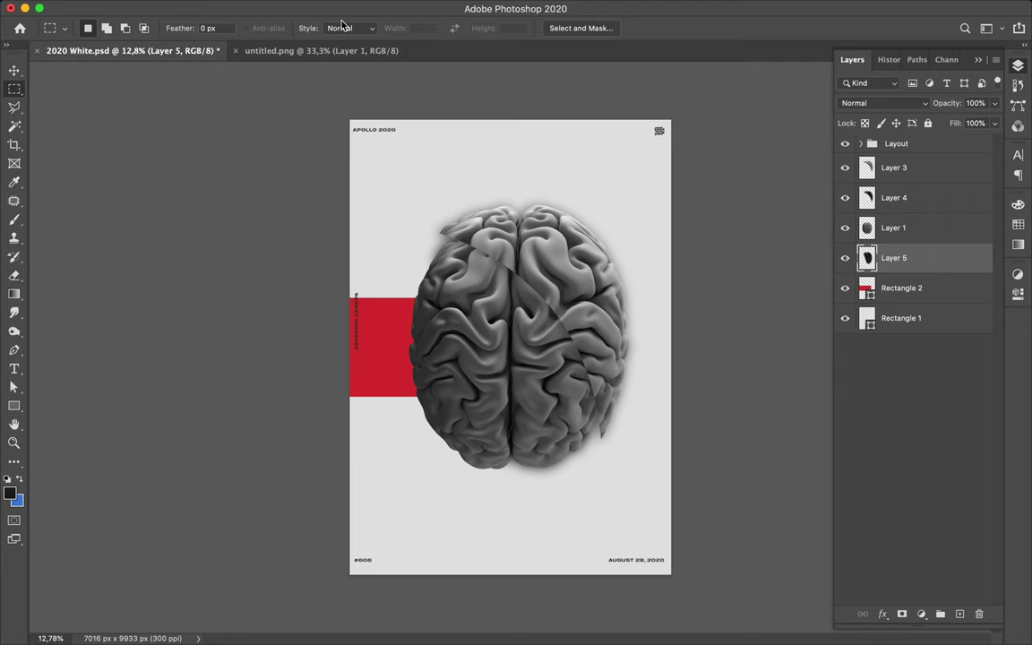
- Test-move Layer 5's dark shape, undo it, and reload its outline as a selection
{"action": "key", "text": "v"}
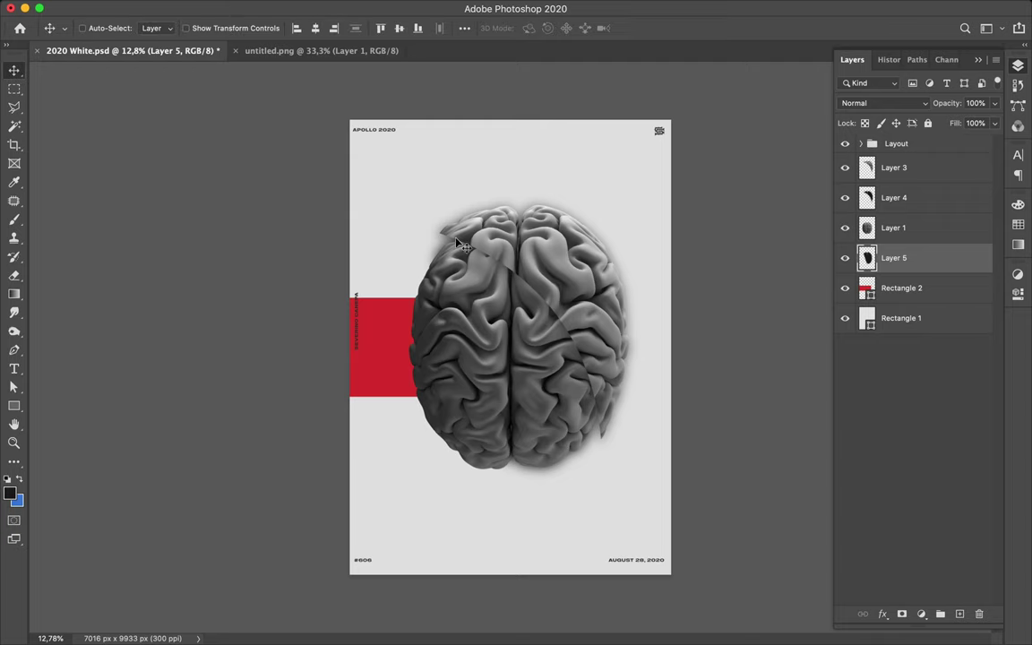
{"action": "left_click_drag", "start_coordinate": [474, 350], "coordinate": [426, 432]}
{"action": "key", "text": "super+z"}
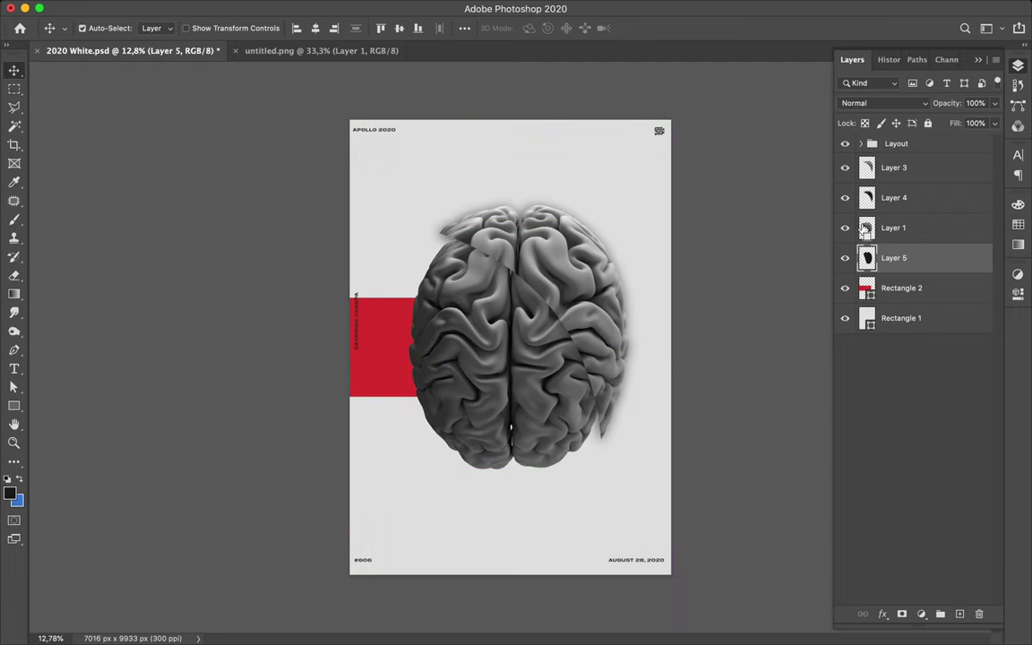
{"action": "left_click", "coordinate": [866, 258], "text": "super"}
{"action": "key", "text": "b"}
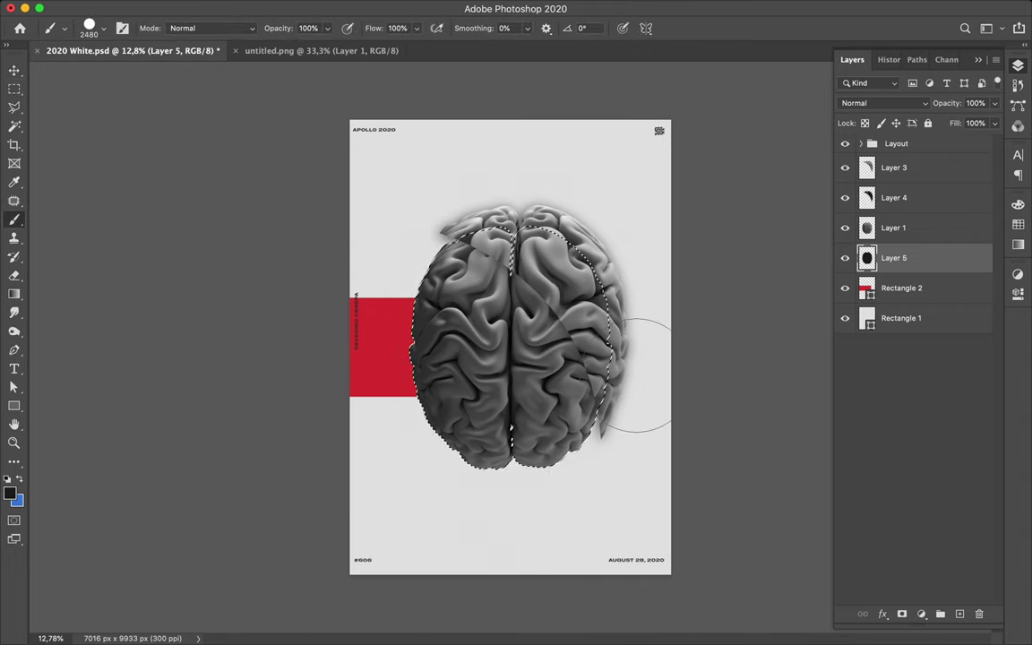
{"action": "key", "text": "v"}
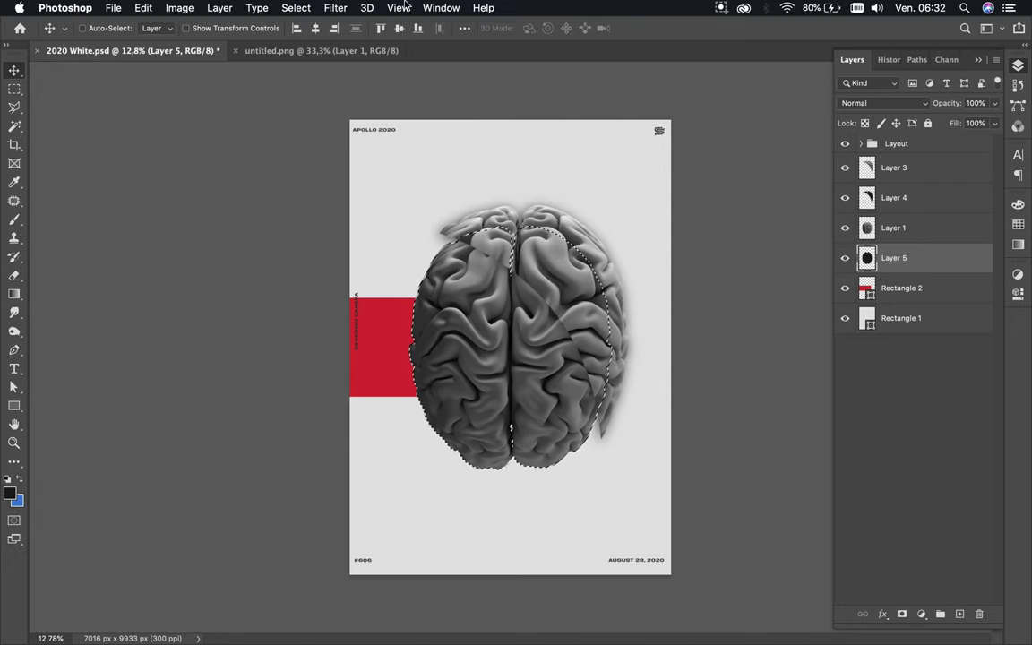
- Reapply Gaussian Blur to the shadow layer, then clear the brain-shaped selection
{"action": "left_click", "coordinate": [336, 8]}
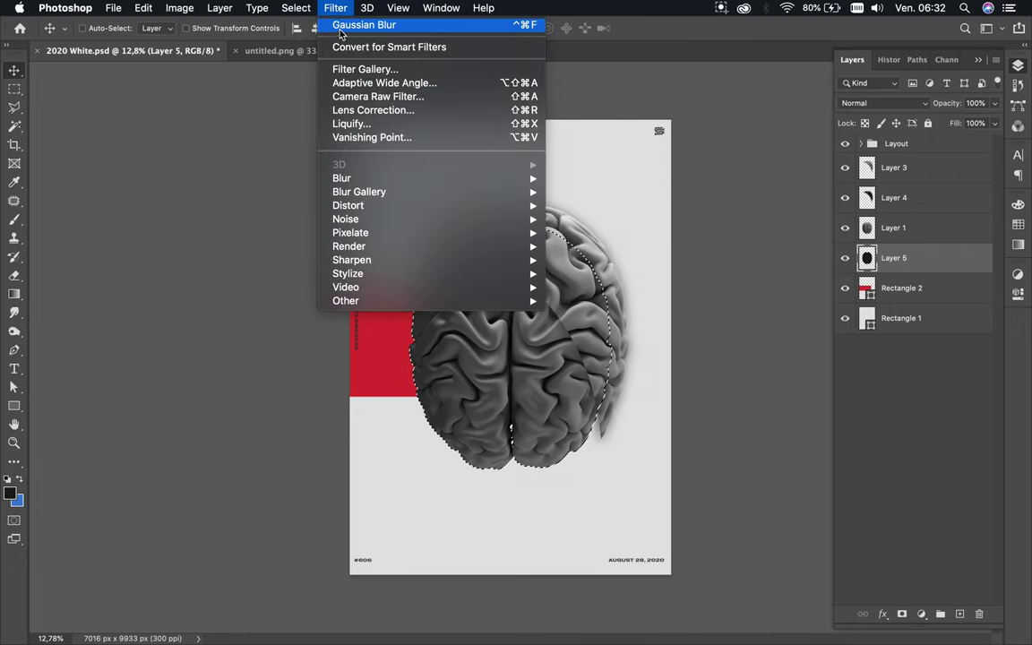
{"action": "left_click", "coordinate": [341, 32]}
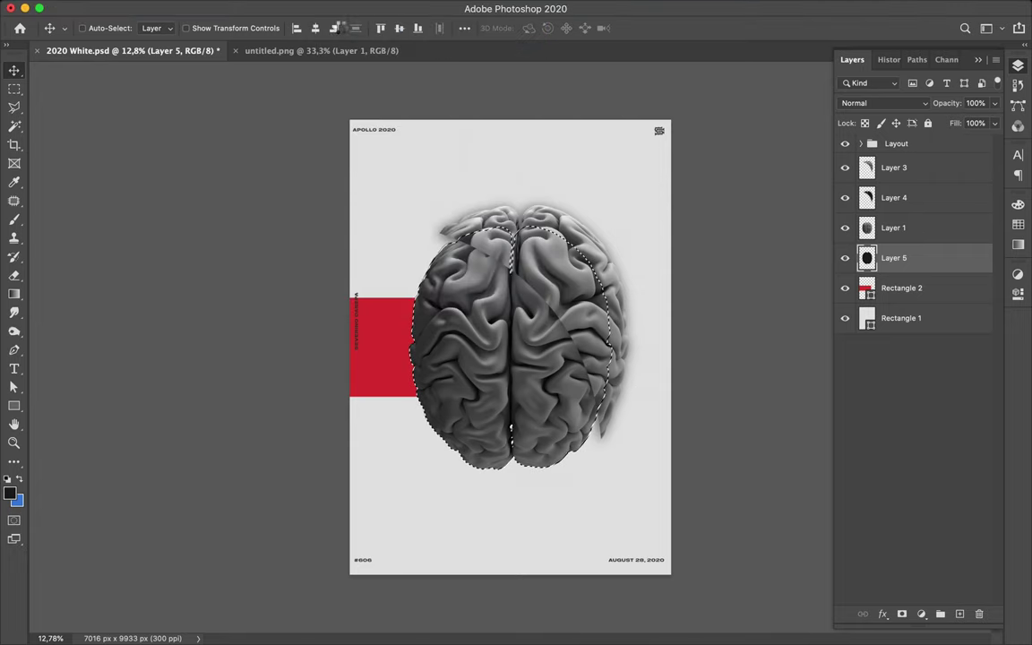
{"action": "key", "text": "m"}
{"action": "left_click", "coordinate": [426, 300]}
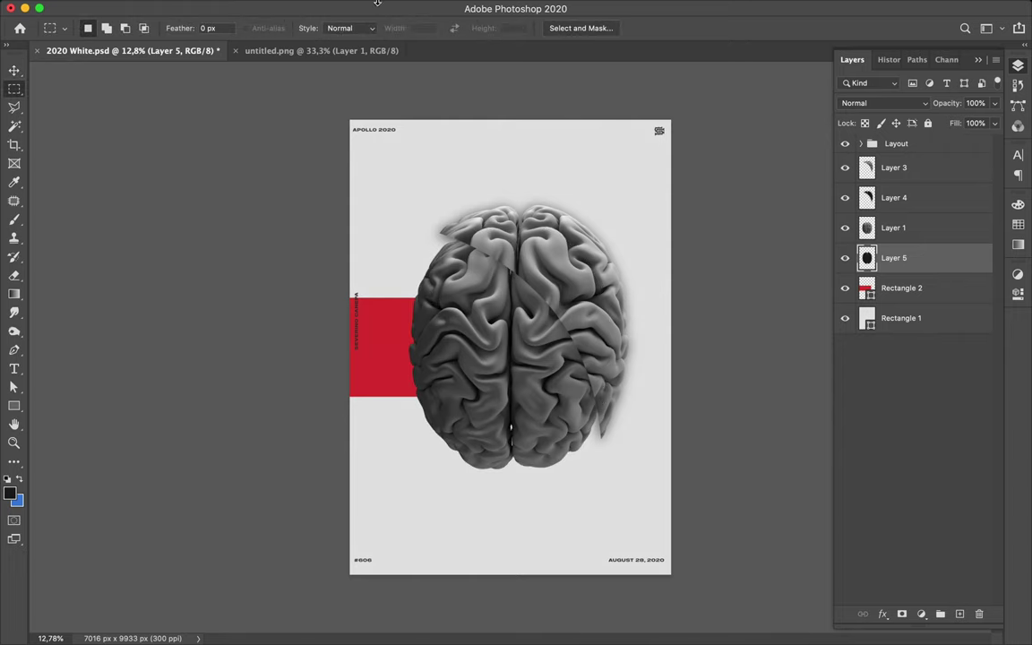
{"action": "key", "text": "ctrl+z"}
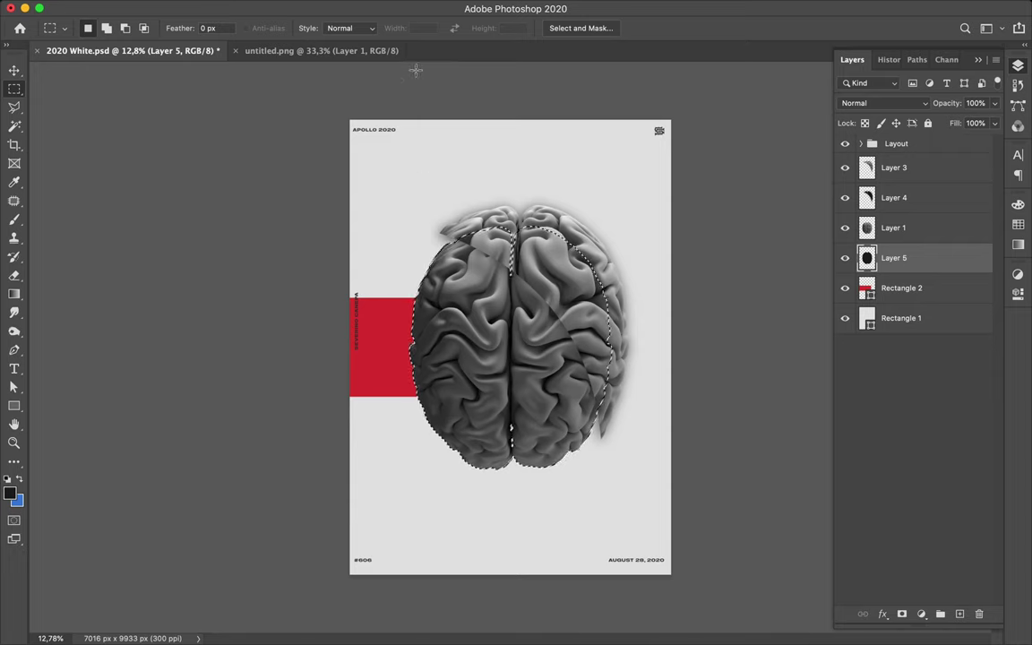
{"action": "left_click", "coordinate": [427, 209]}
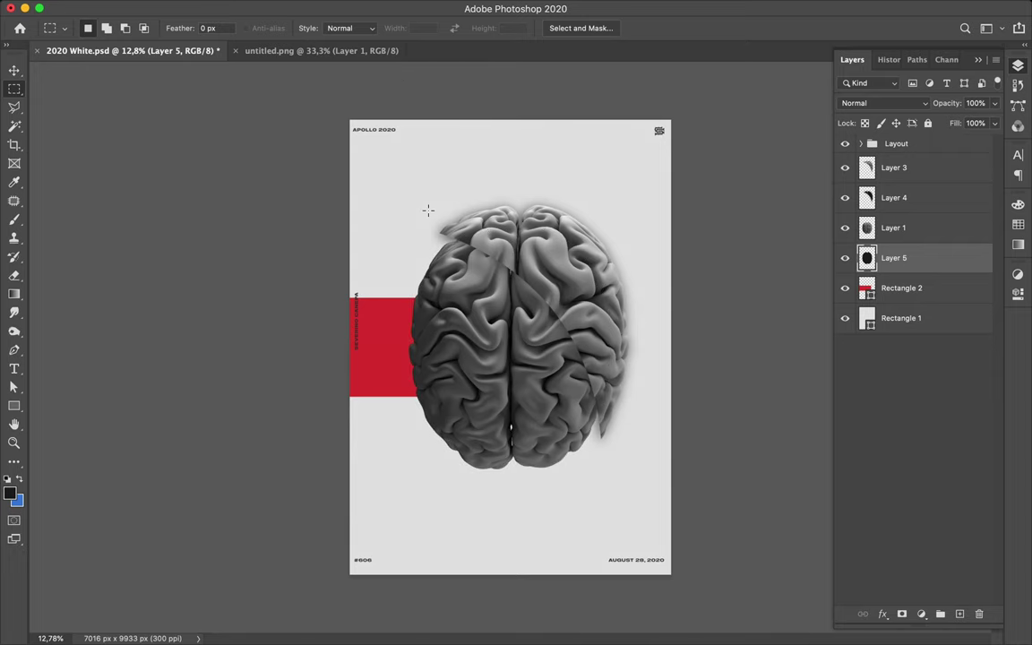
- Blur the shadow layer once more with Gaussian Blur
{"action": "mouse_move", "coordinate": [391, 2]}
{"action": "left_click", "coordinate": [335, 7]}
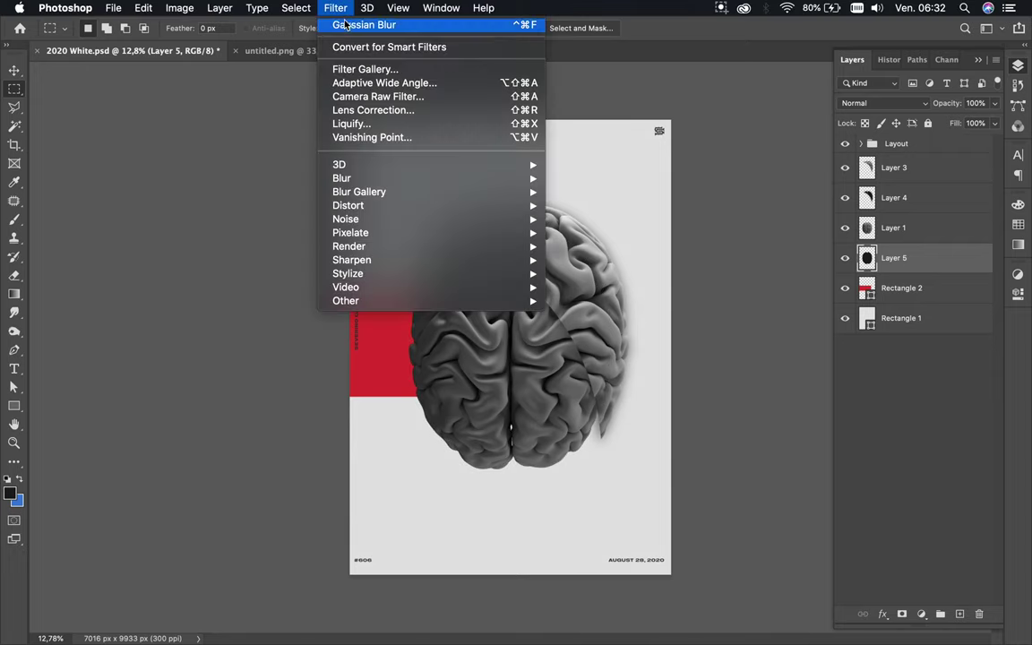
{"action": "left_click", "coordinate": [347, 25]}
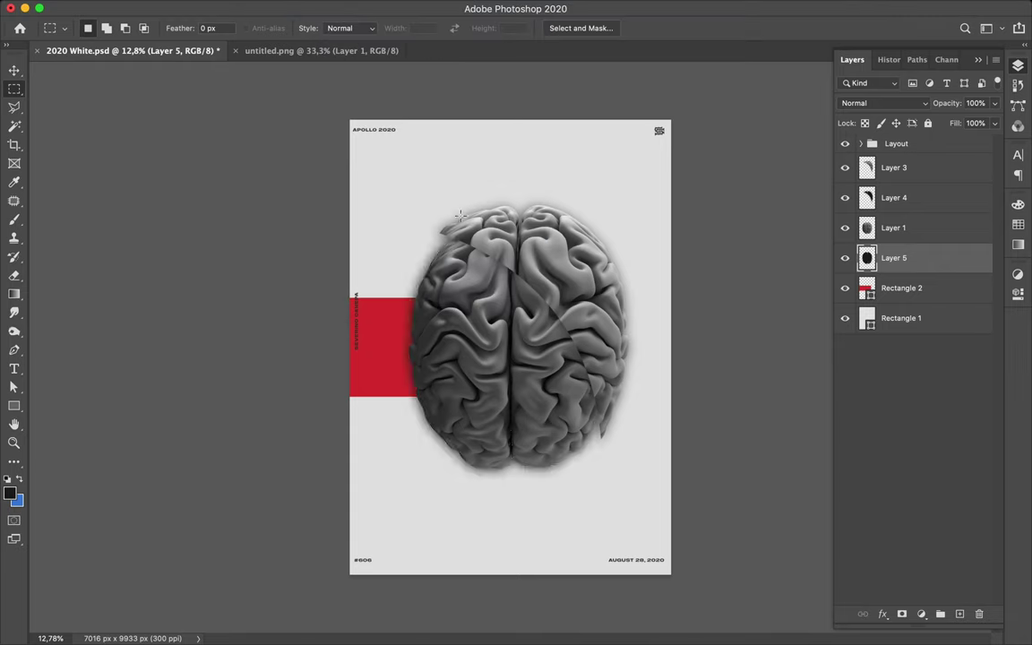
{"action": "key", "text": "v"}
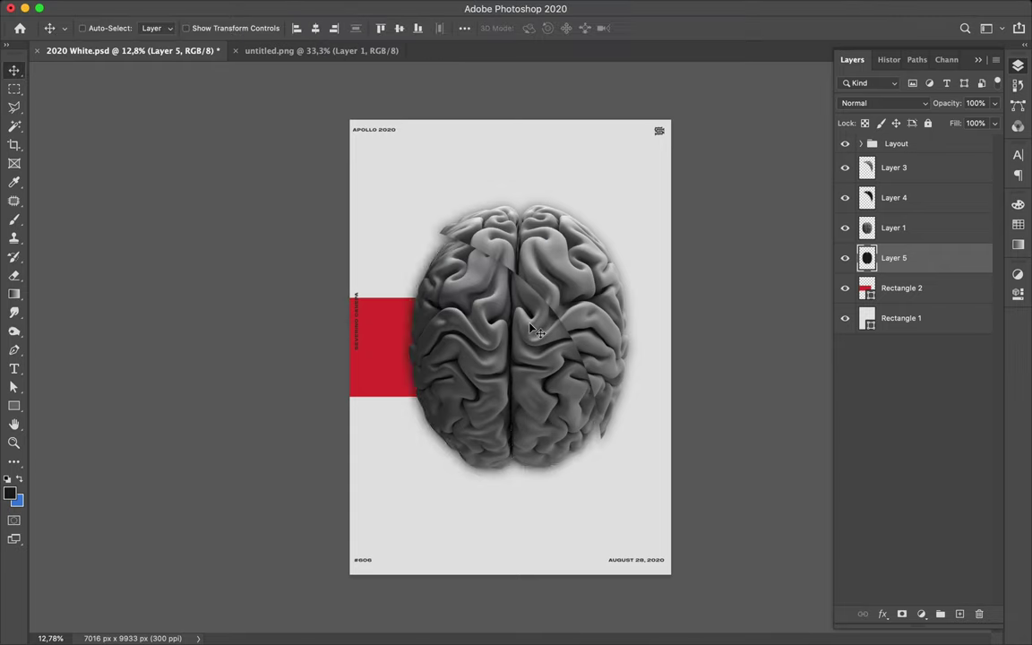
{"action": "key", "text": "super"}
- Duplicate Rectangle 1 and convert the copy to a smart object for Add Noise
{"action": "left_click", "coordinate": [641, 230], "text": "super"}
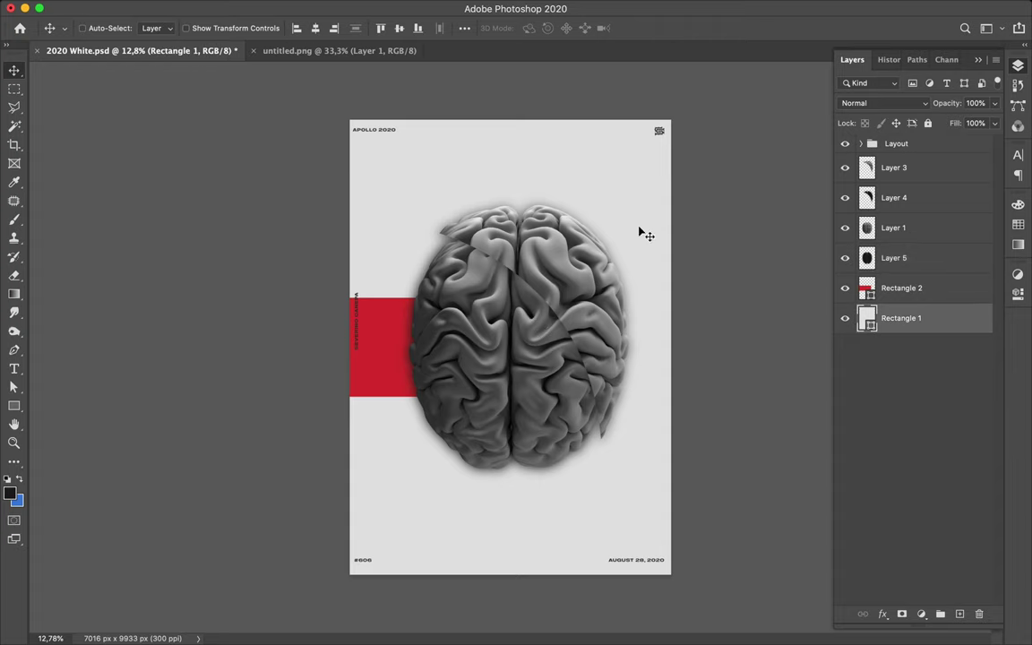
{"action": "left_click_drag", "start_coordinate": [955, 325], "coordinate": [943, 303]}
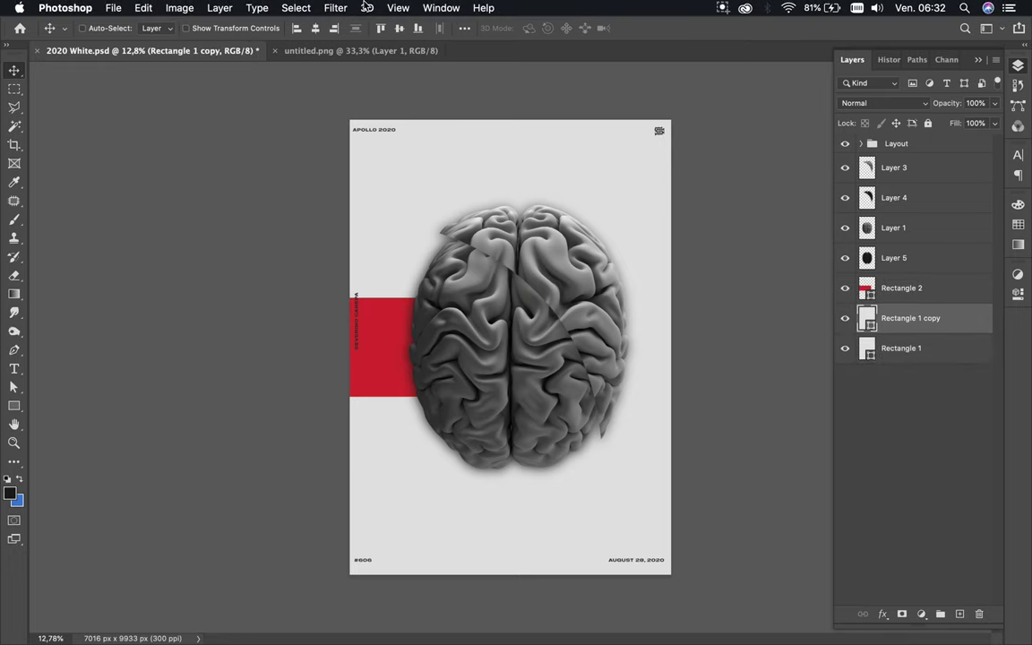
{"action": "left_click", "coordinate": [336, 8]}
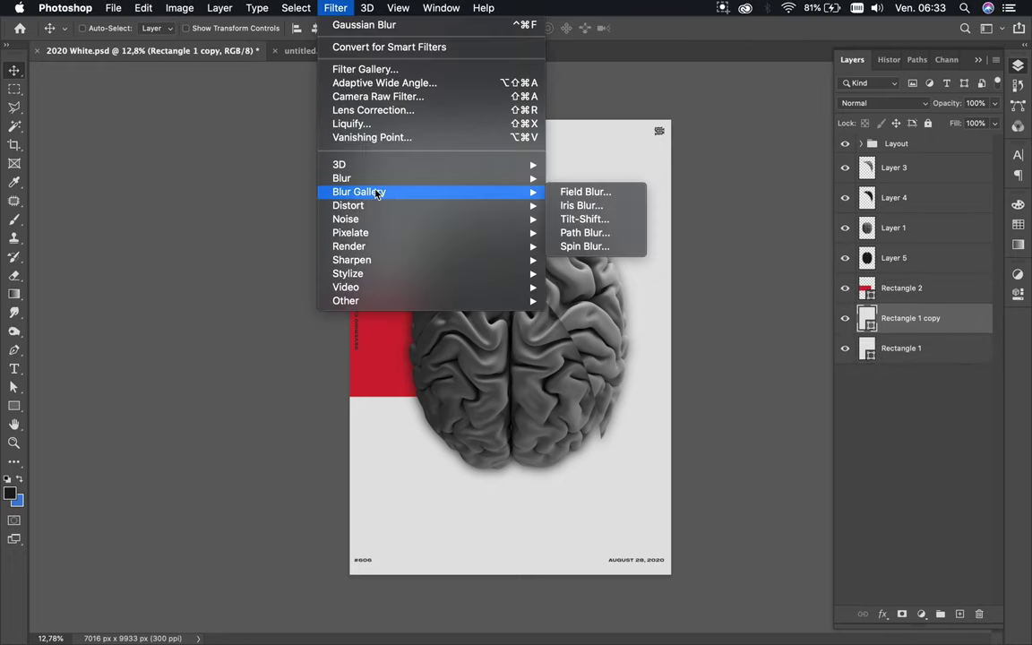
{"action": "mouse_move", "coordinate": [520, 221]}
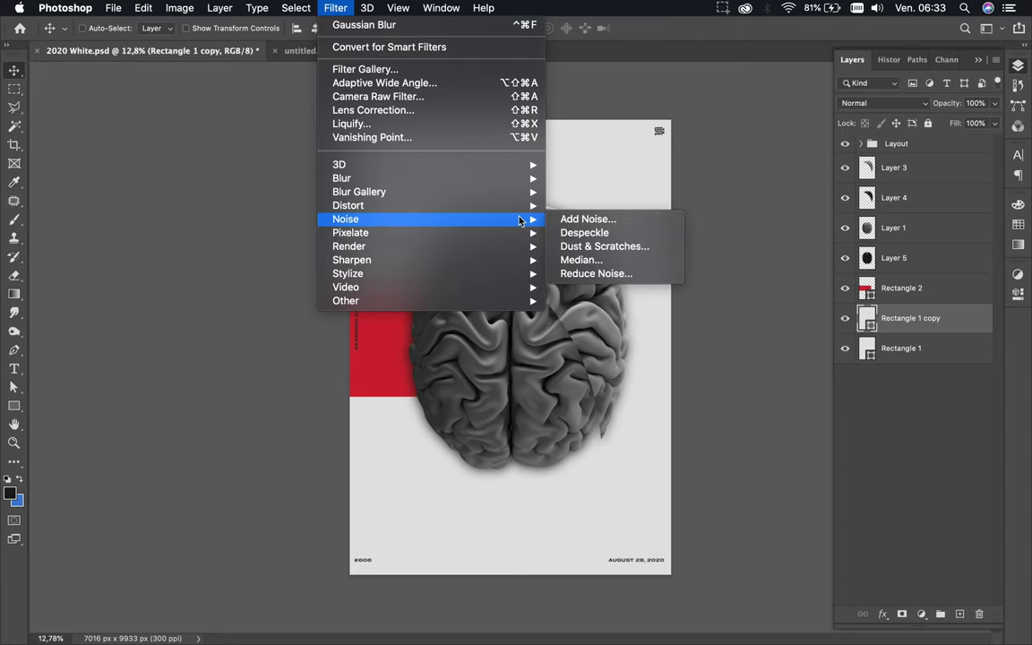
{"action": "left_click", "coordinate": [592, 220]}
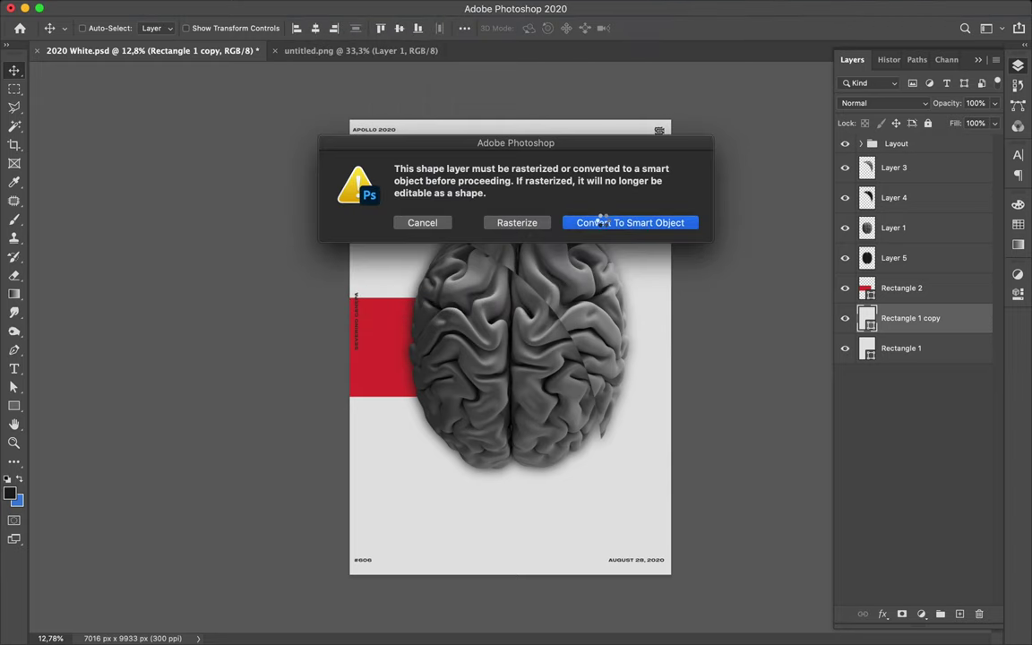
{"action": "left_click", "coordinate": [602, 222]}
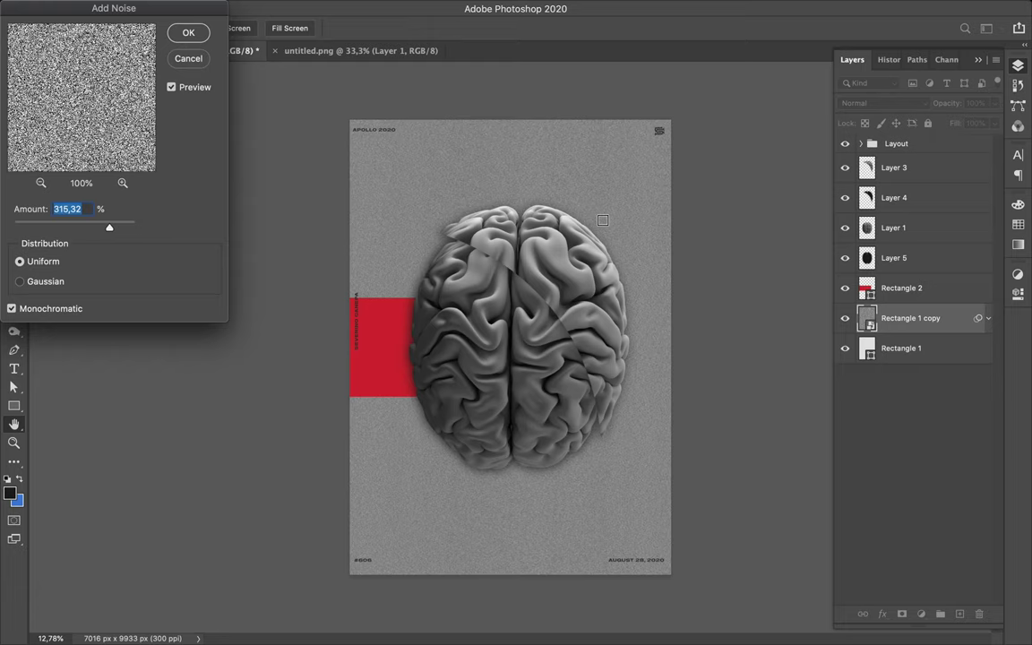
- Apply Add Noise with Uniform distribution, Monochromatic, and amount about 96.55%
{"action": "left_click_drag", "start_coordinate": [110, 230], "coordinate": [123, 230]}
{"action": "left_click", "coordinate": [19, 282]}
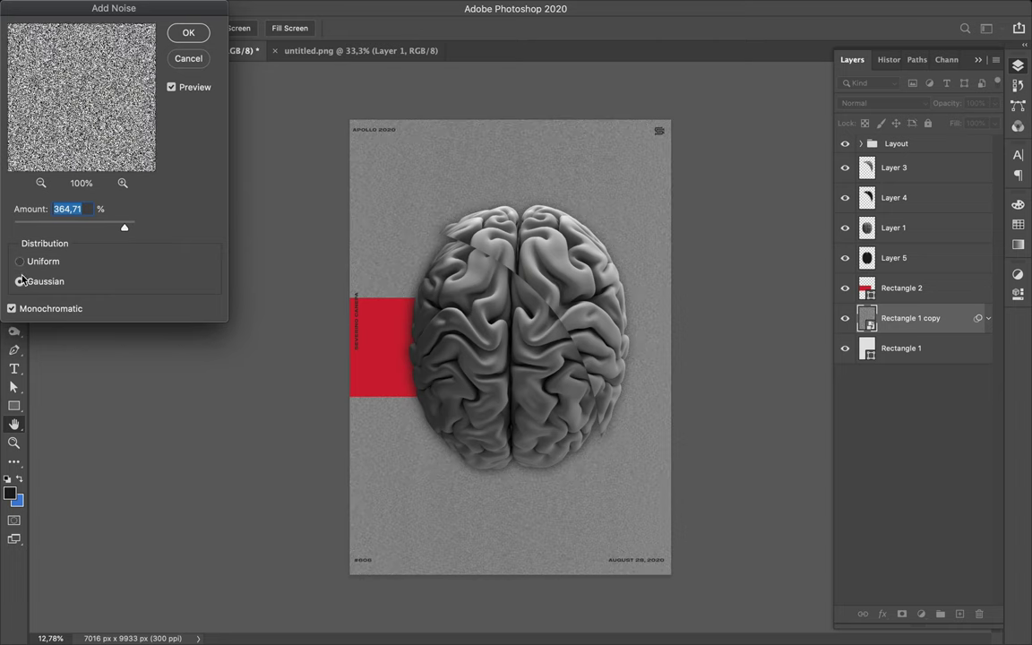
{"action": "left_click", "coordinate": [20, 260]}
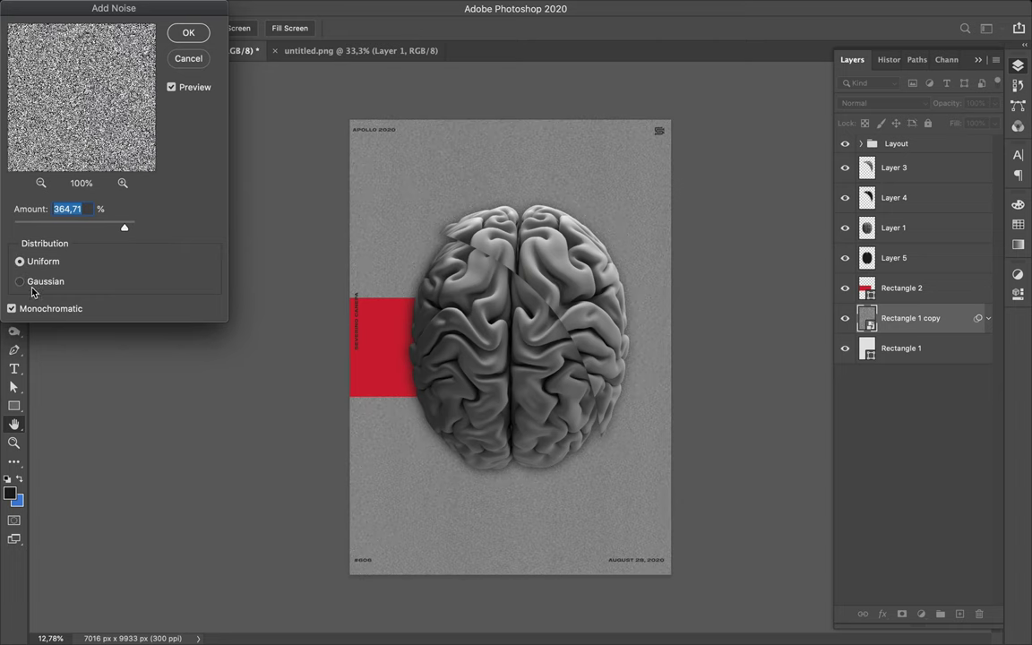
{"action": "left_click", "coordinate": [12, 308]}
{"action": "left_click", "coordinate": [12, 308]}
{"action": "left_click_drag", "start_coordinate": [123, 226], "coordinate": [42, 230]}
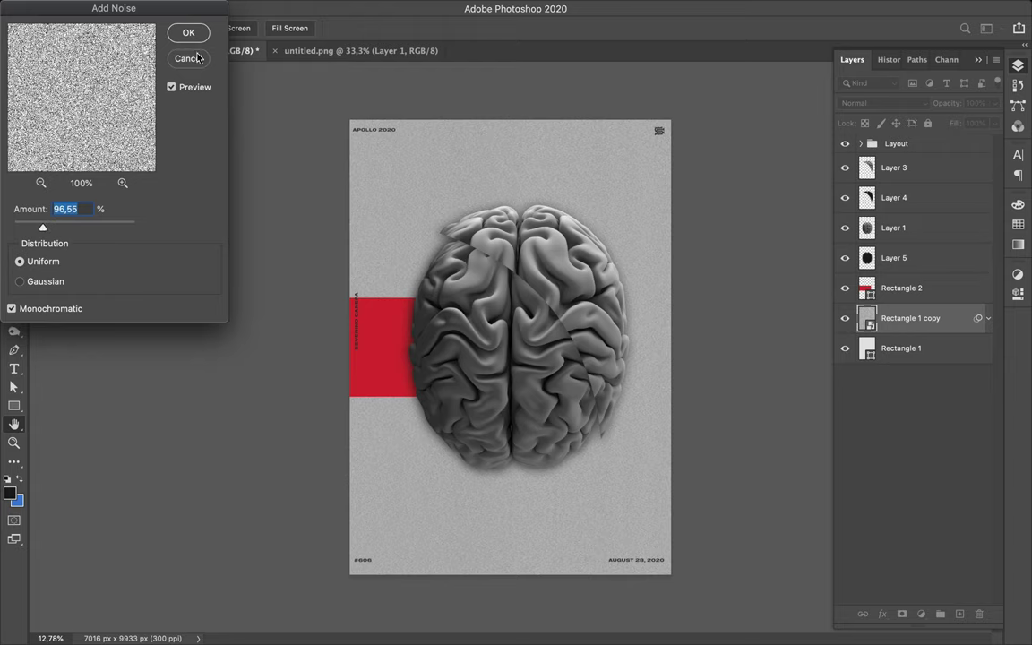
{"action": "left_click", "coordinate": [187, 33]}
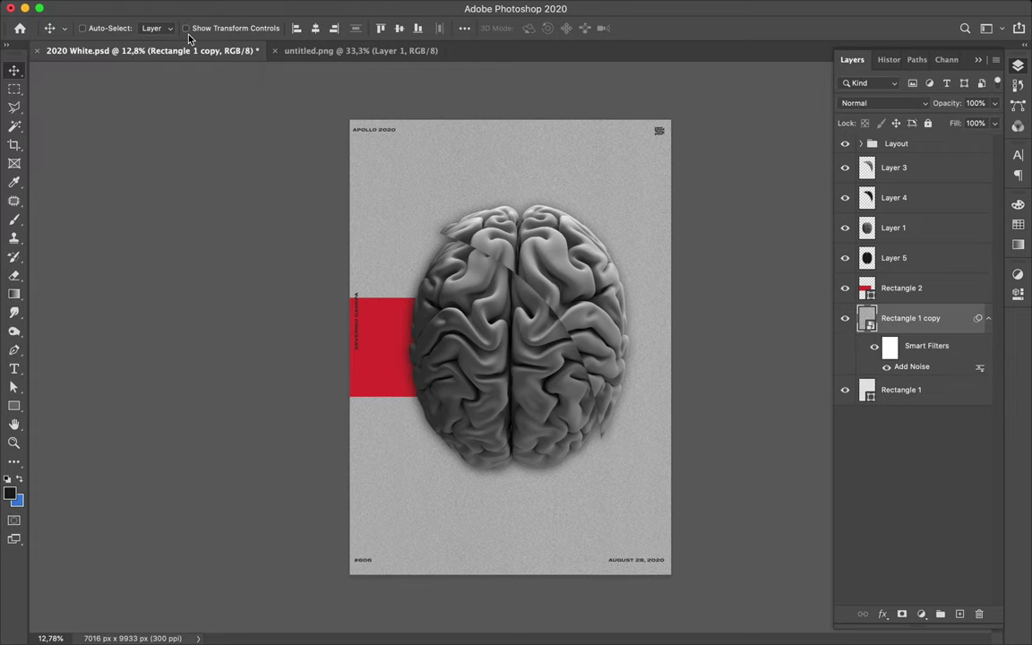
- Apply Filter > Pixelate > Mosaic with a cell size of 11
{"action": "left_click", "coordinate": [301, 8]}
{"action": "mouse_move", "coordinate": [327, 6]}
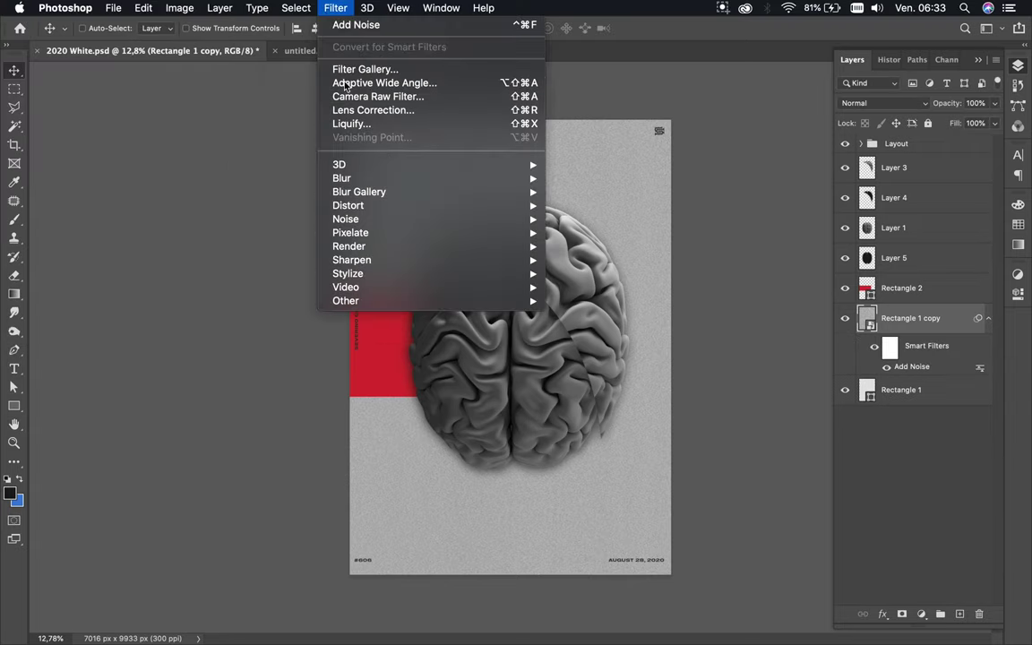
{"action": "mouse_move", "coordinate": [361, 248]}
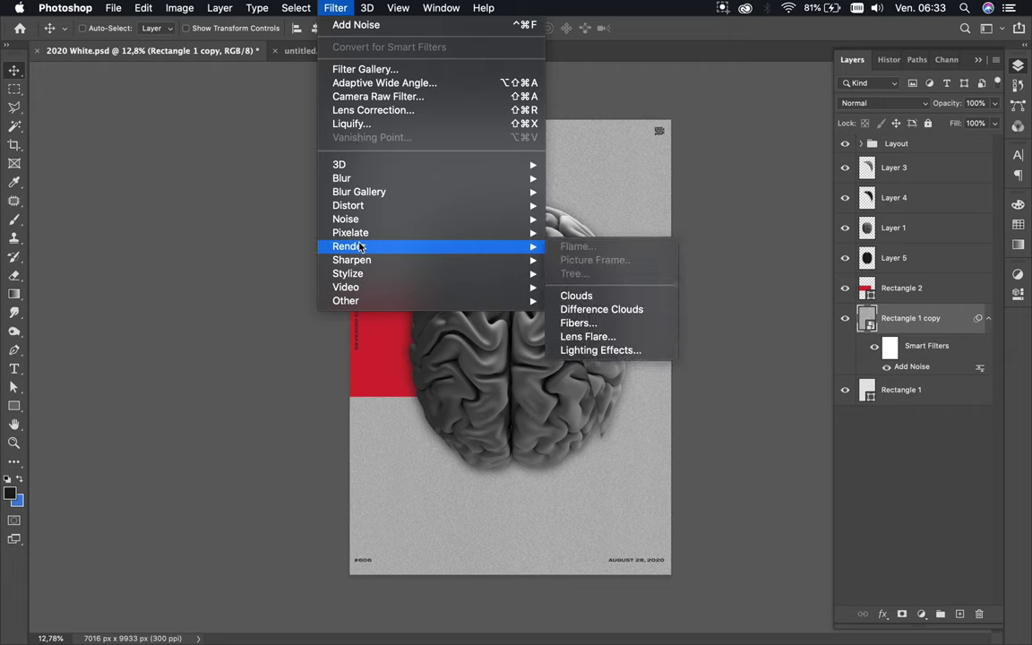
{"action": "mouse_move", "coordinate": [366, 276]}
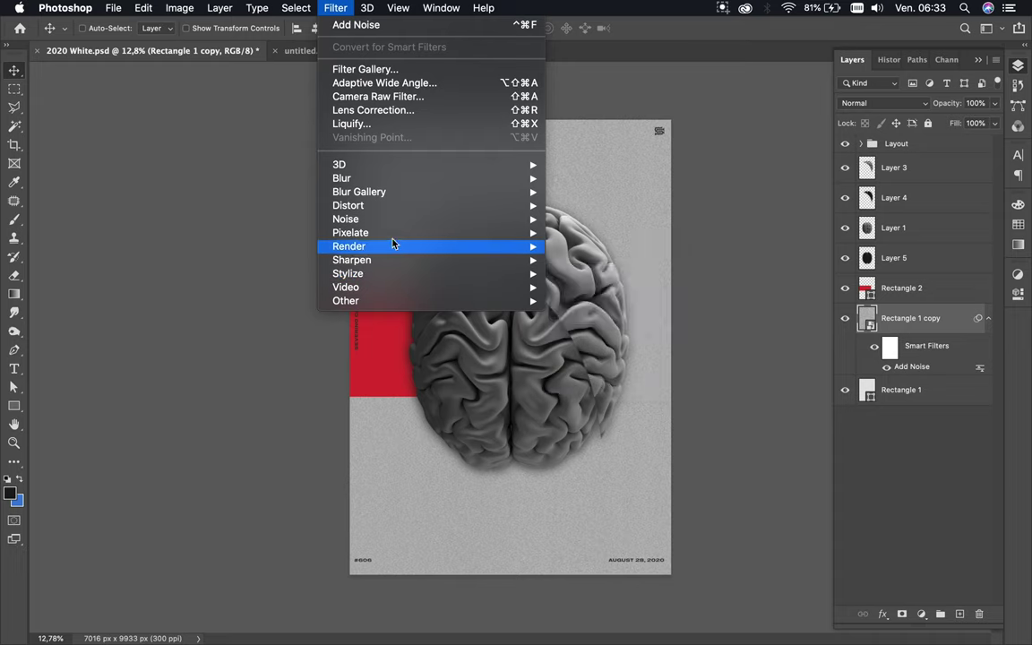
{"action": "mouse_move", "coordinate": [400, 236]}
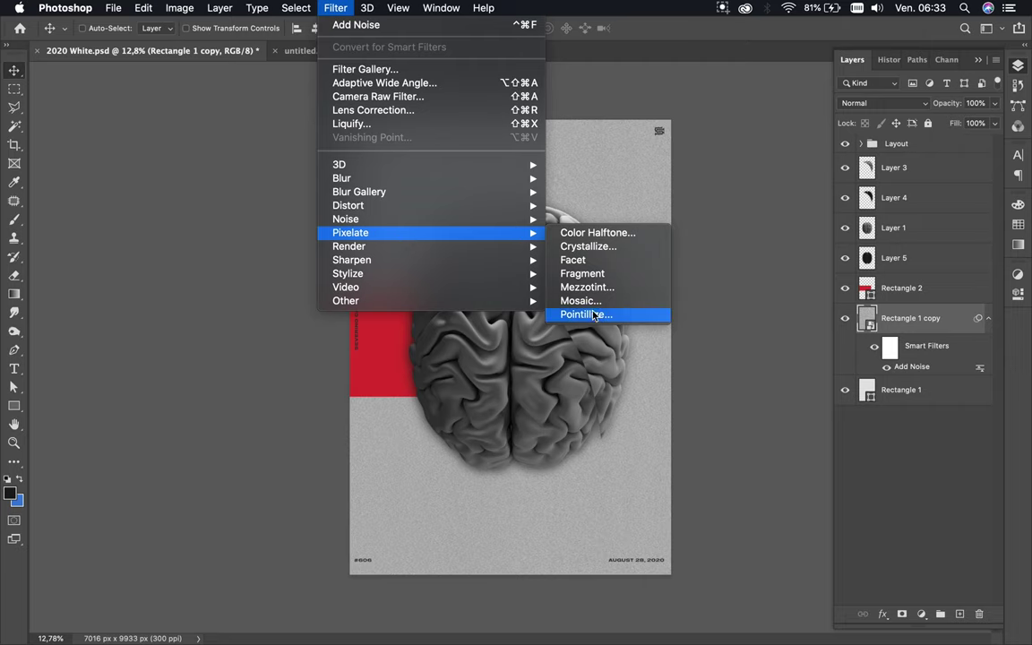
{"action": "key", "text": "Escape"}
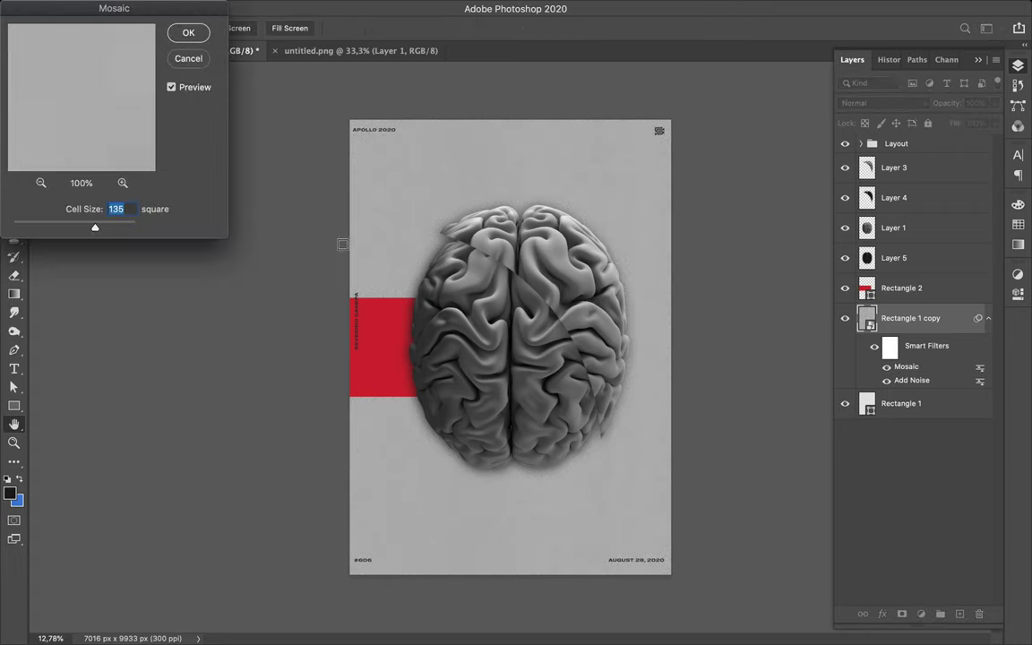
{"action": "left_click_drag", "start_coordinate": [97, 230], "coordinate": [20, 227]}
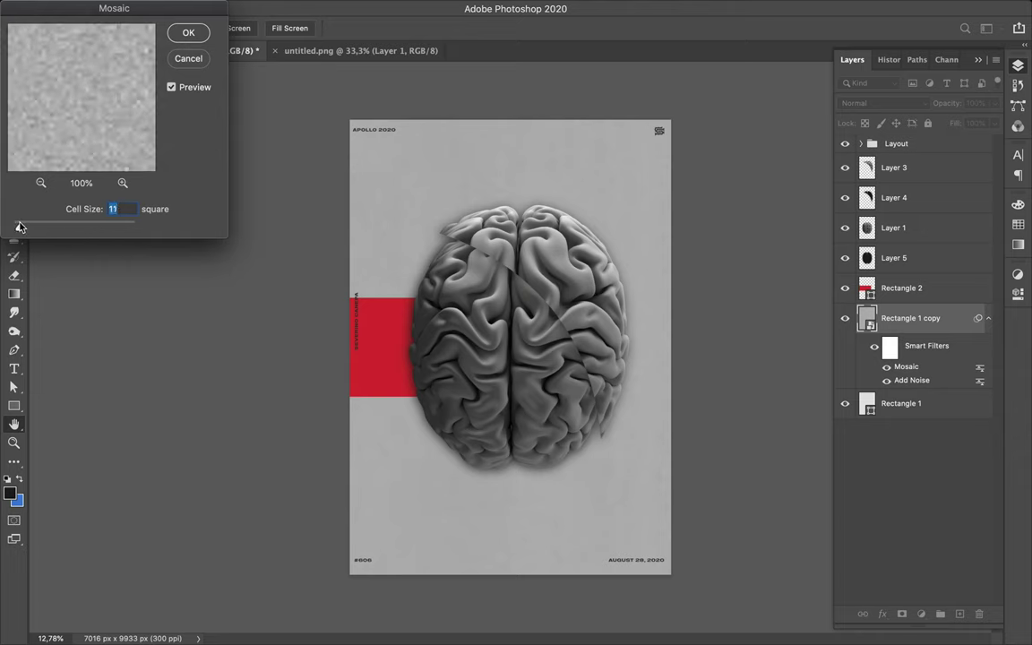
{"action": "left_click", "coordinate": [188, 35]}
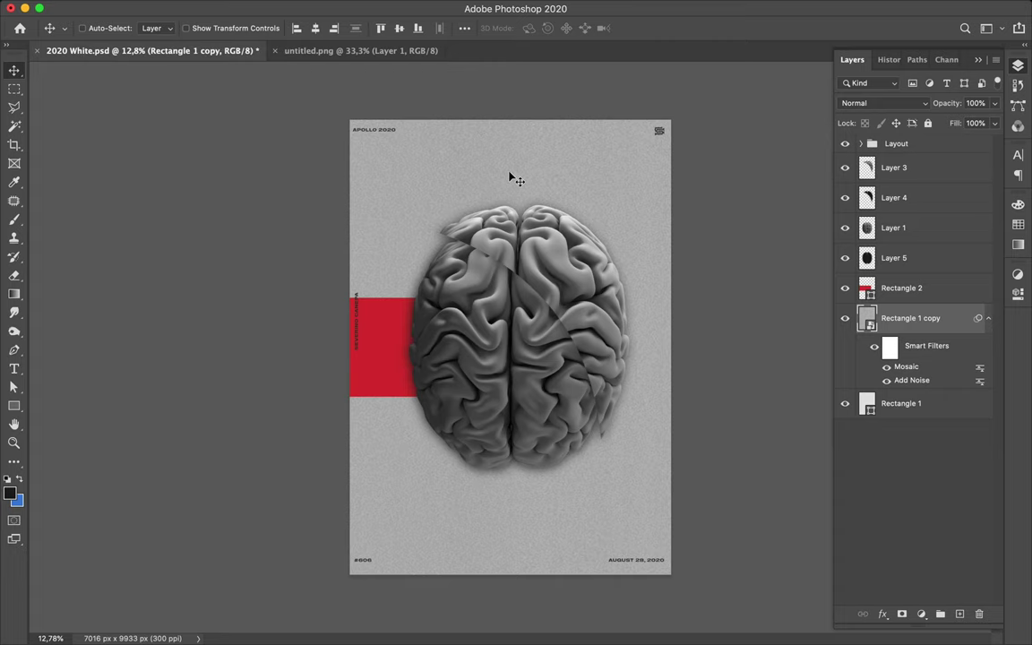
- Zoom in and out to inspect the mosaic grain on the background
{"action": "scroll", "coordinate": [509, 174], "scroll_direction": "up", "scroll_amount": 3}
{"action": "scroll", "coordinate": [509, 175], "scroll_direction": "up", "scroll_amount": 5}
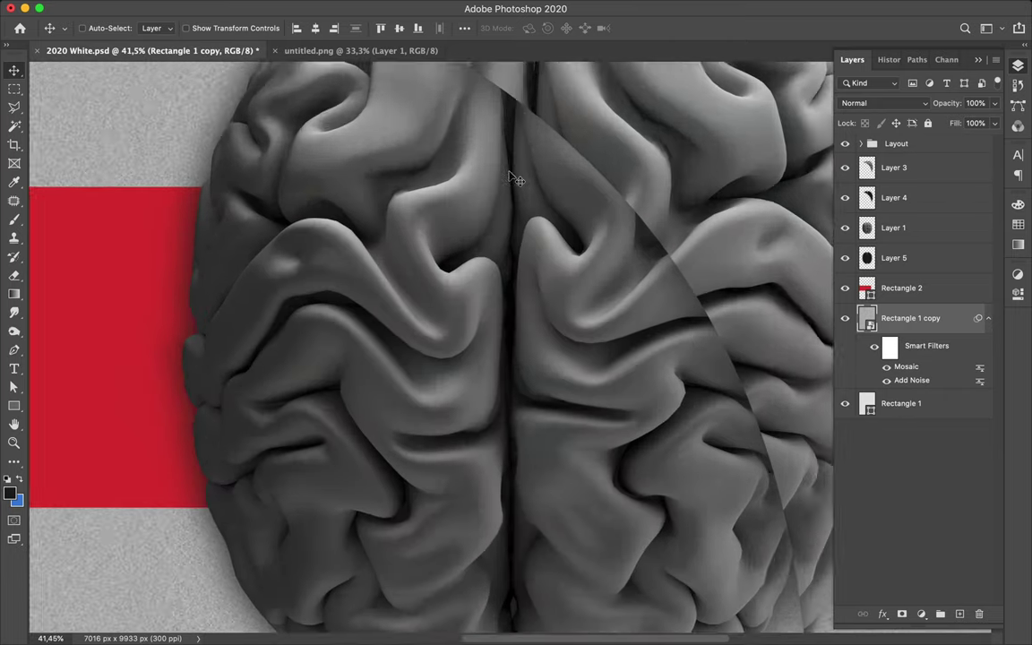
{"action": "scroll", "coordinate": [506, 193], "scroll_direction": "up", "scroll_amount": 4}
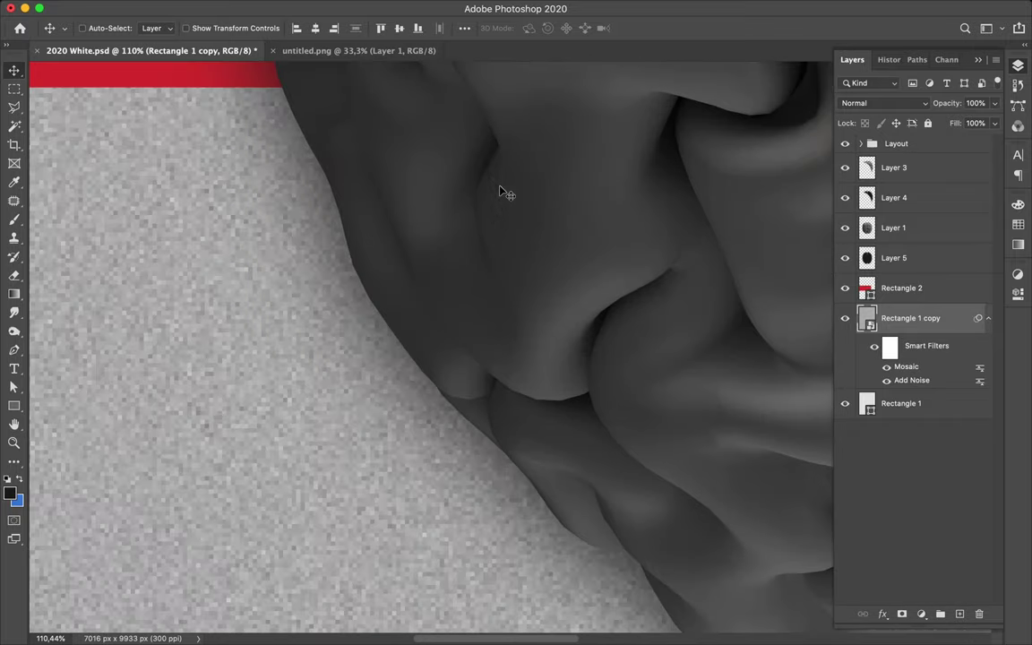
{"action": "scroll", "coordinate": [512, 143], "scroll_direction": "down", "scroll_amount": 3}
{"action": "scroll", "coordinate": [511, 143], "scroll_direction": "down", "scroll_amount": 4}
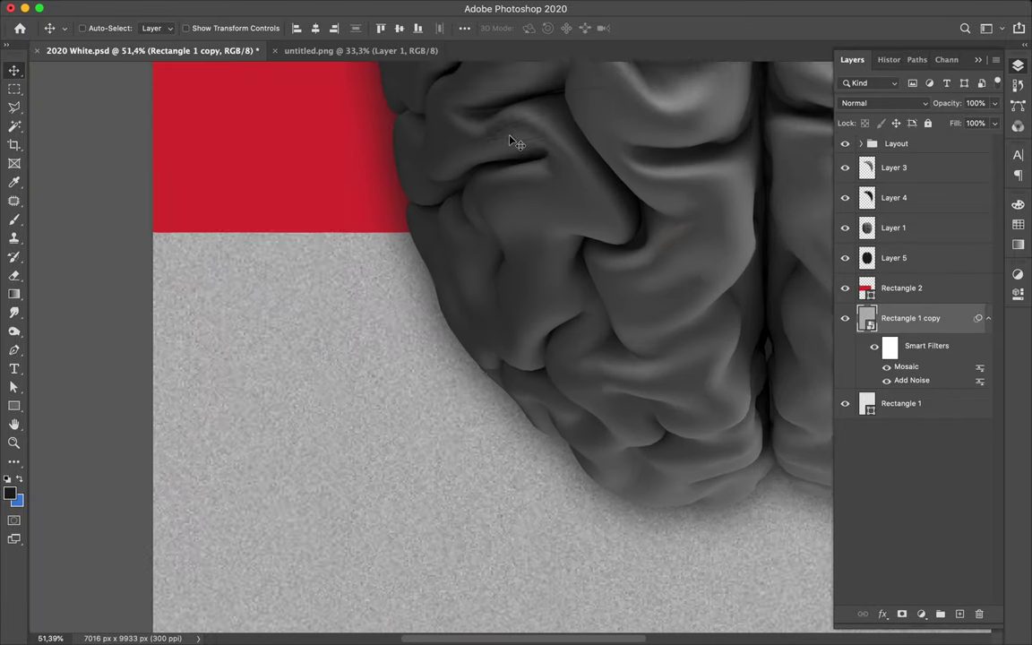
{"action": "scroll", "coordinate": [510, 141], "scroll_direction": "down", "scroll_amount": 5}
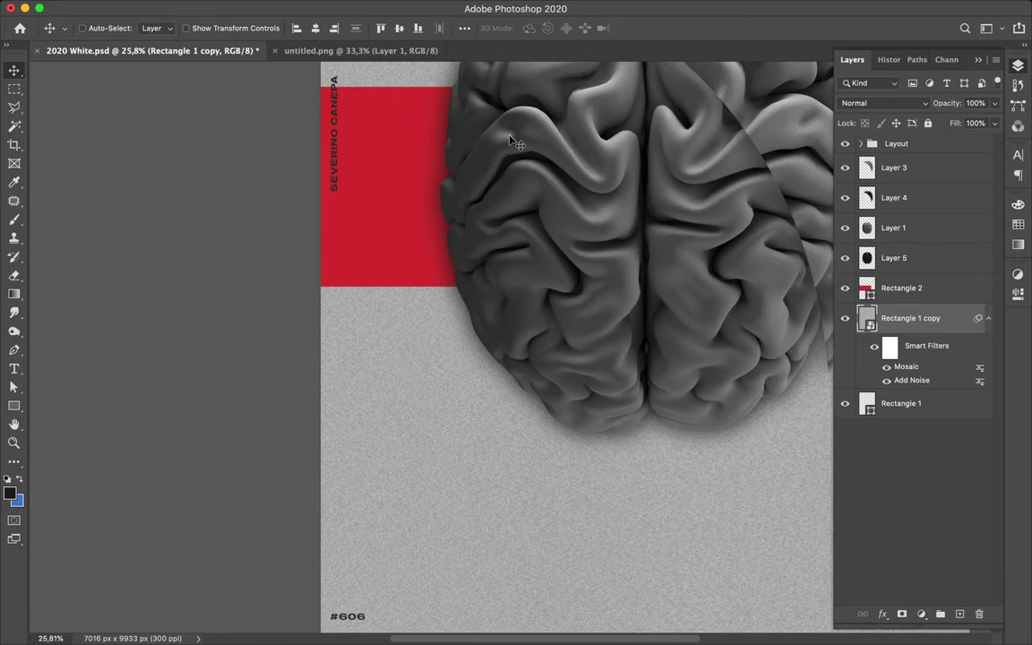
{"action": "scroll", "coordinate": [512, 139], "scroll_direction": "down", "scroll_amount": 2}
{"action": "scroll", "coordinate": [511, 139], "scroll_direction": "up", "scroll_amount": 3}
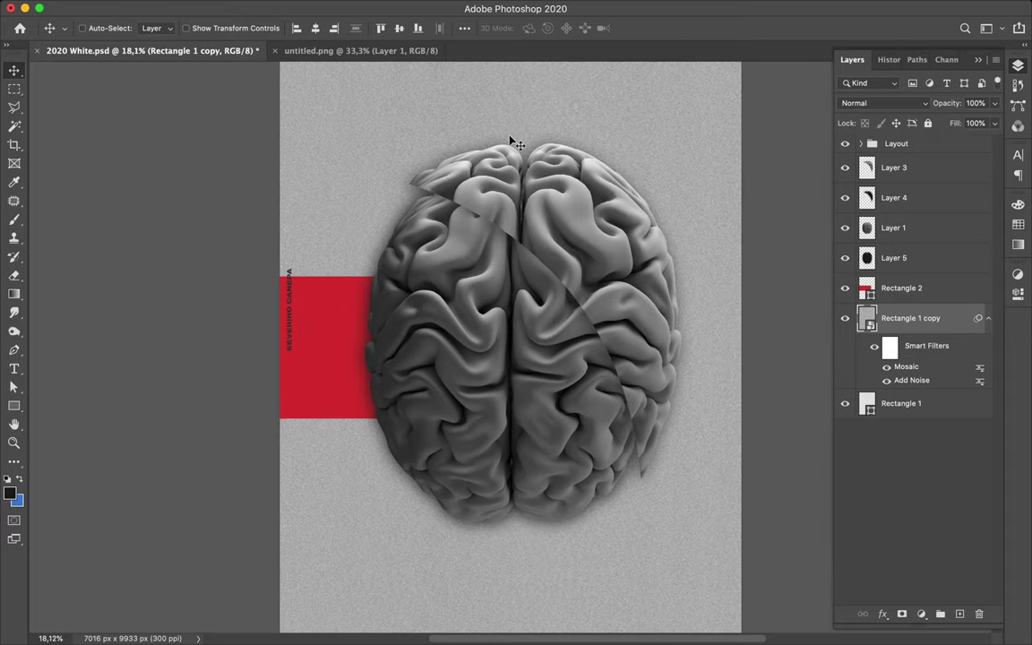
- Keep Rectangle 1 copy's blend mode at Normal and lower its fill to 14%
{"action": "left_click", "coordinate": [922, 109]}
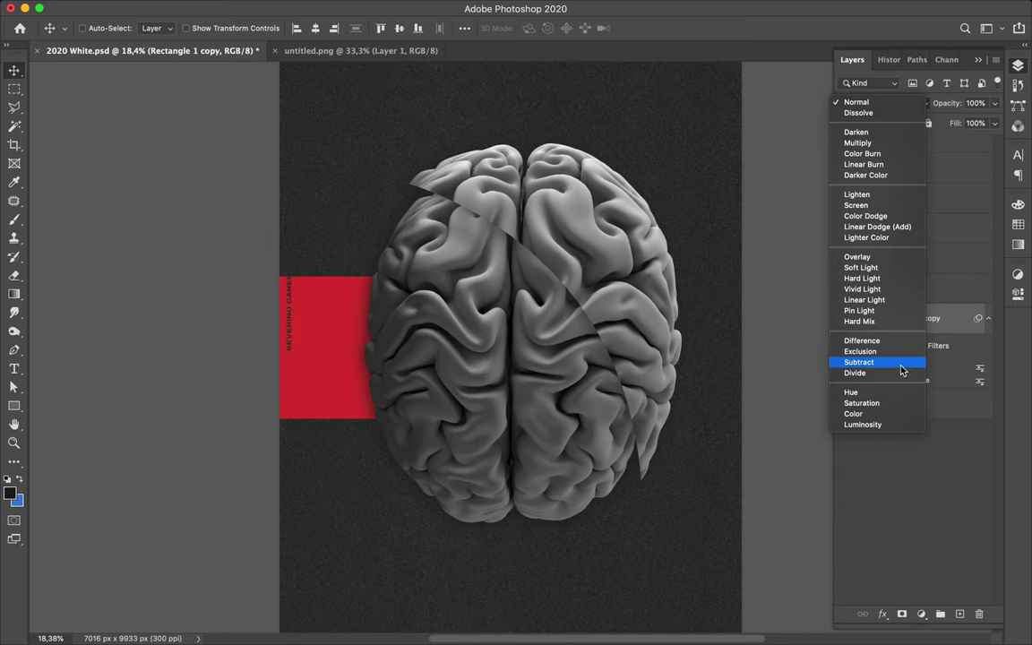
{"action": "left_click", "coordinate": [791, 133]}
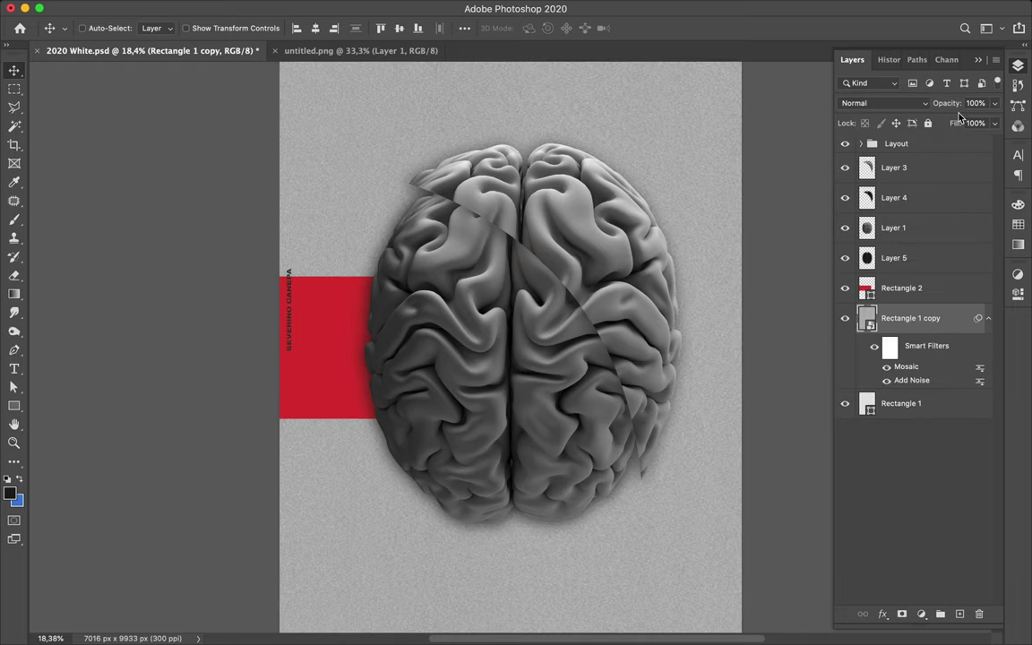
{"action": "left_click", "coordinate": [994, 123]}
{"action": "left_click_drag", "start_coordinate": [995, 144], "coordinate": [940, 143]}
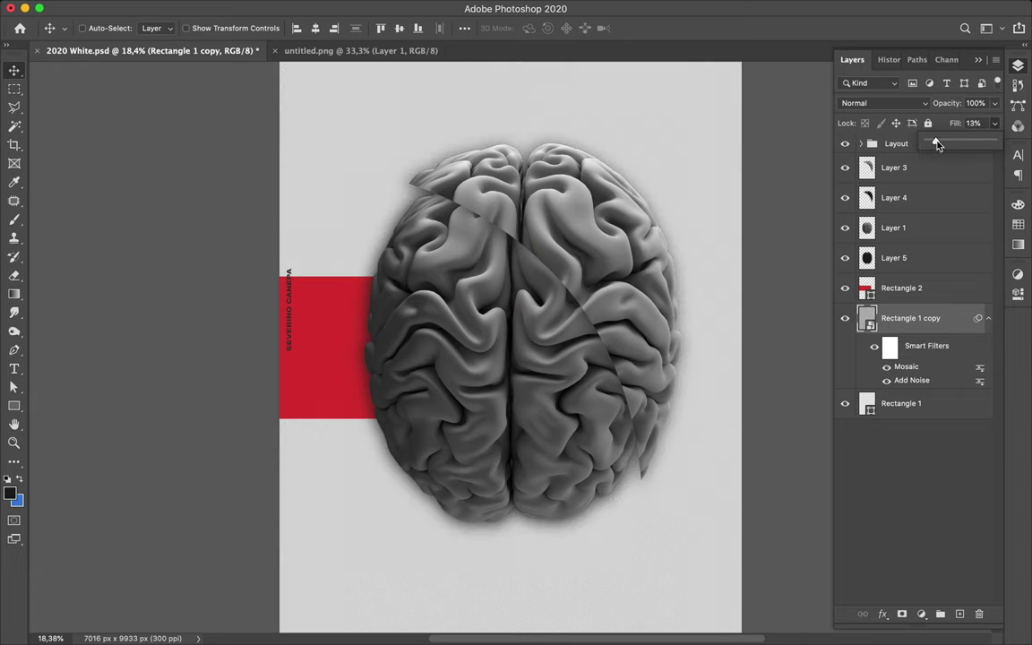
{"action": "scroll", "coordinate": [614, 156], "scroll_direction": "up", "scroll_amount": 5}
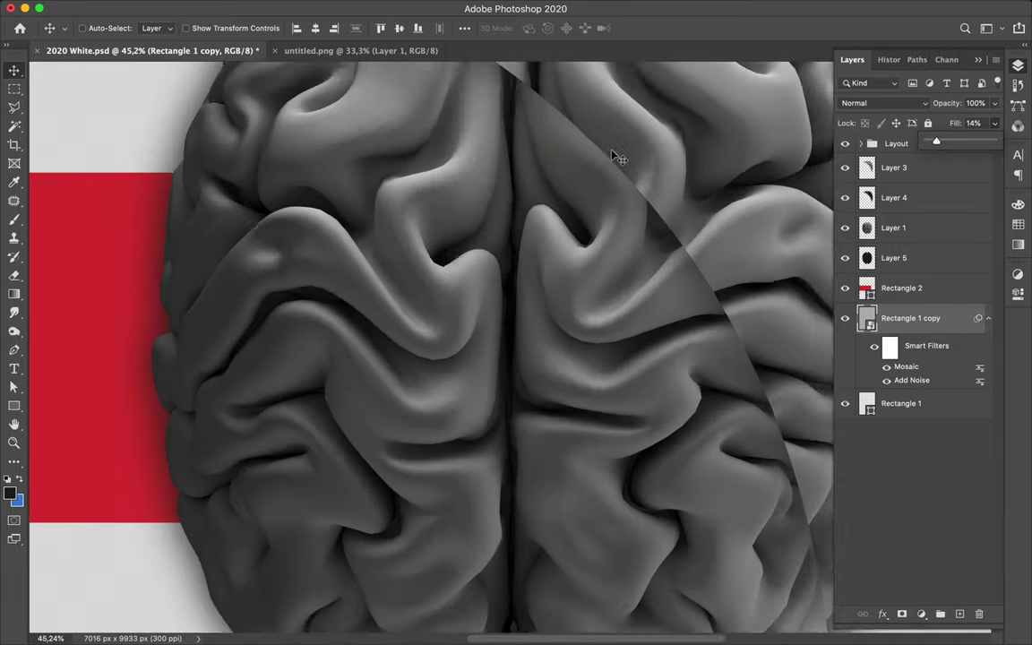
{"action": "scroll", "coordinate": [614, 157], "scroll_direction": "up", "scroll_amount": 8}
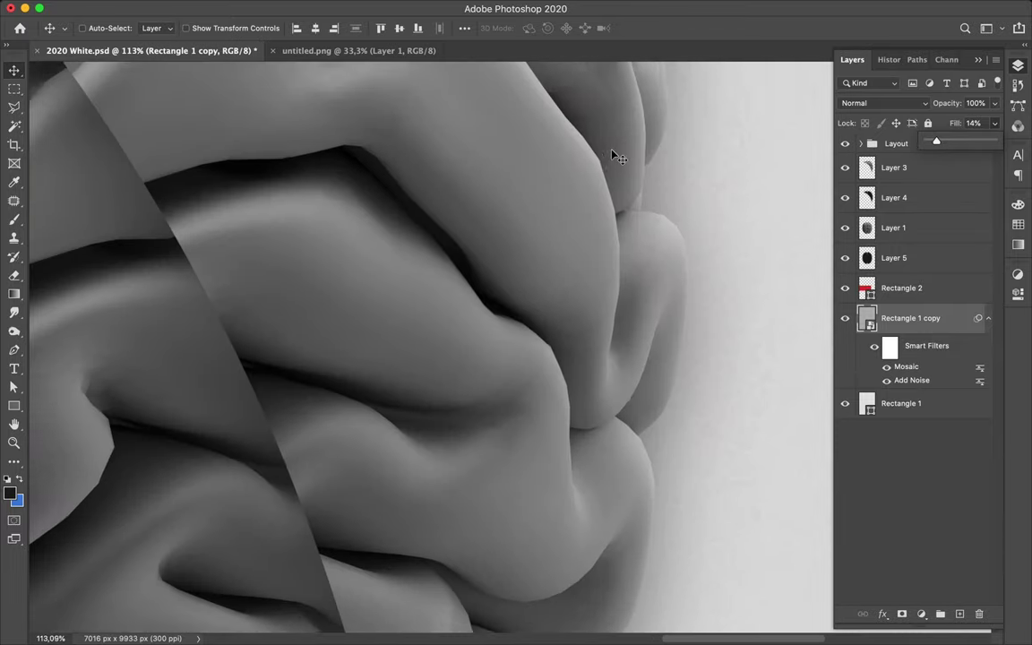
{"action": "scroll", "coordinate": [614, 157], "scroll_direction": "right", "scroll_amount": 2}
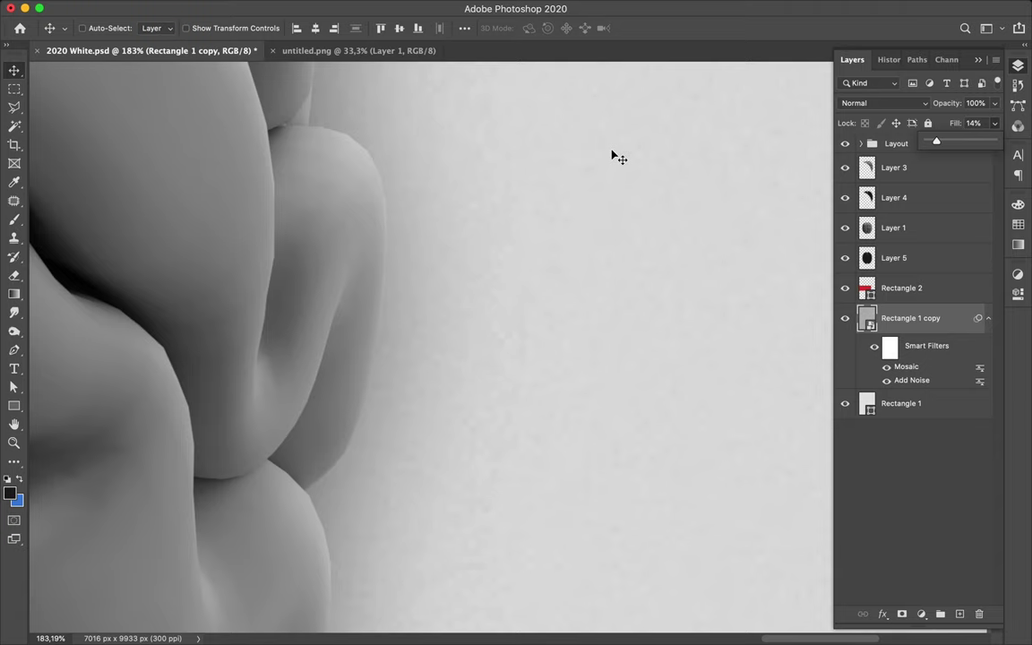
{"action": "scroll", "coordinate": [613, 156], "scroll_direction": "down", "scroll_amount": 2}
{"action": "scroll", "coordinate": [614, 159], "scroll_direction": "down", "scroll_amount": 3}
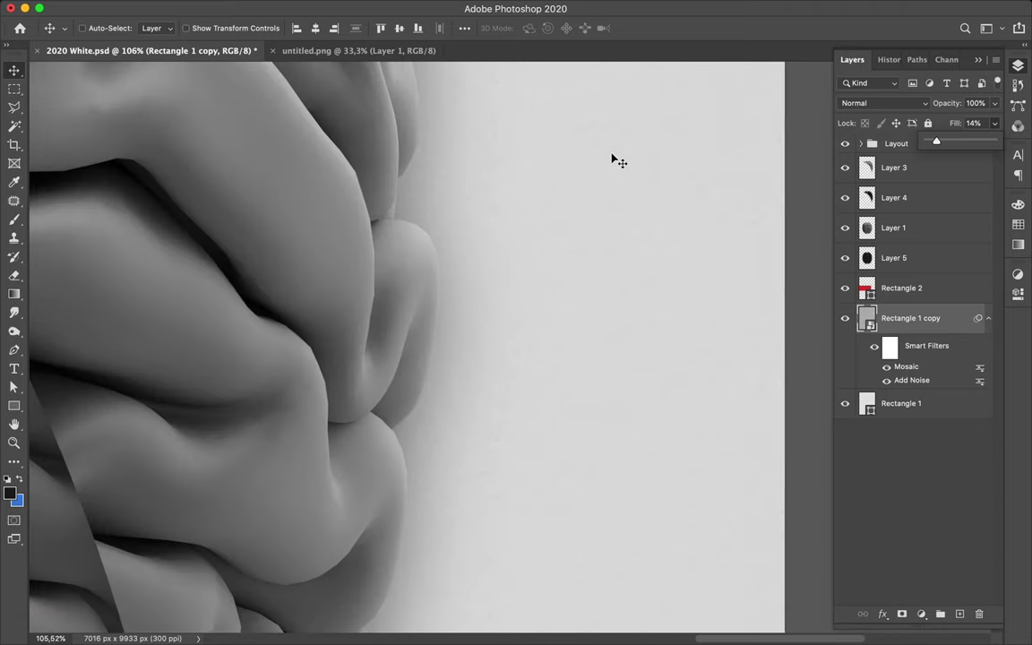
{"action": "scroll", "coordinate": [613, 159], "scroll_direction": "down", "scroll_amount": 5}
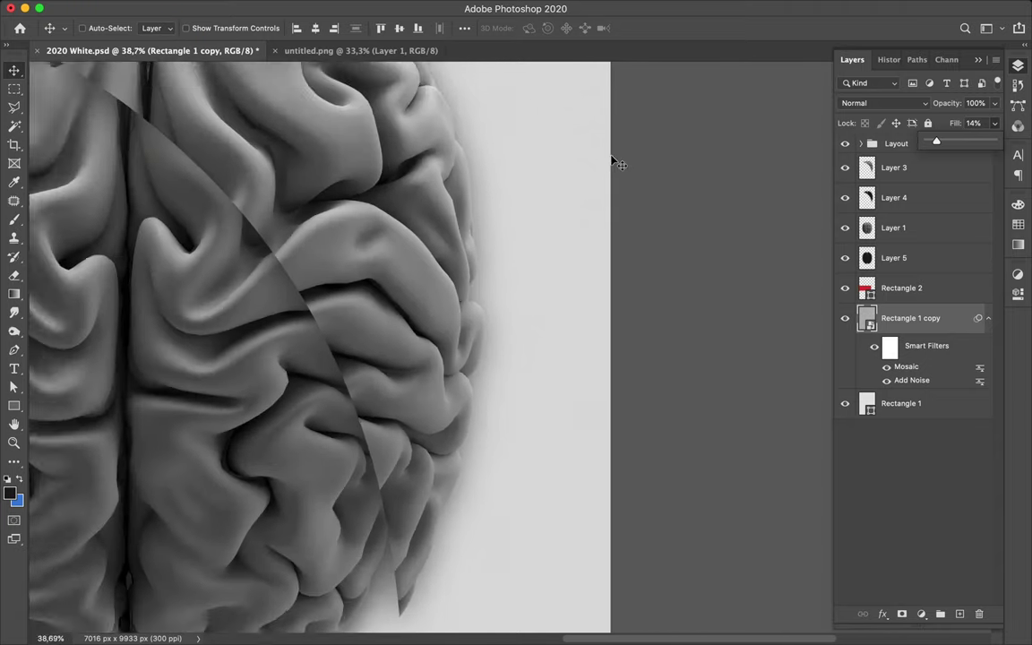
{"action": "scroll", "coordinate": [613, 158], "scroll_direction": "down", "scroll_amount": 4}
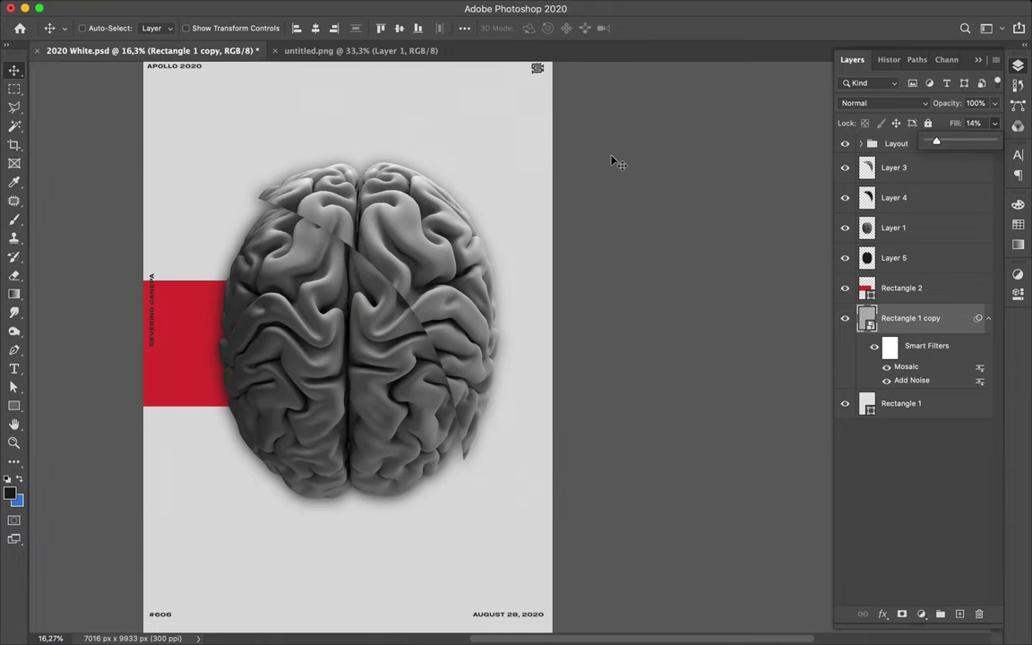
{"action": "scroll", "coordinate": [614, 159], "scroll_direction": "down", "scroll_amount": 1}
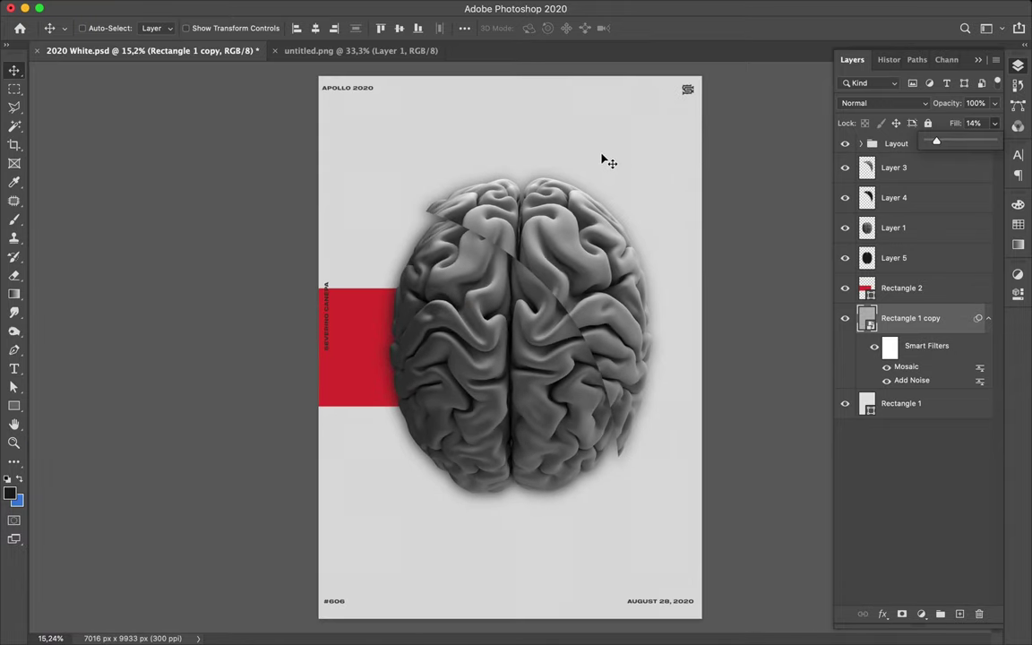
- Raise Layer 4's fill to 82% and nudge the fragment down and right
{"action": "left_click", "coordinate": [889, 198]}
{"action": "left_click_drag", "start_coordinate": [972, 141], "coordinate": [997, 143]}
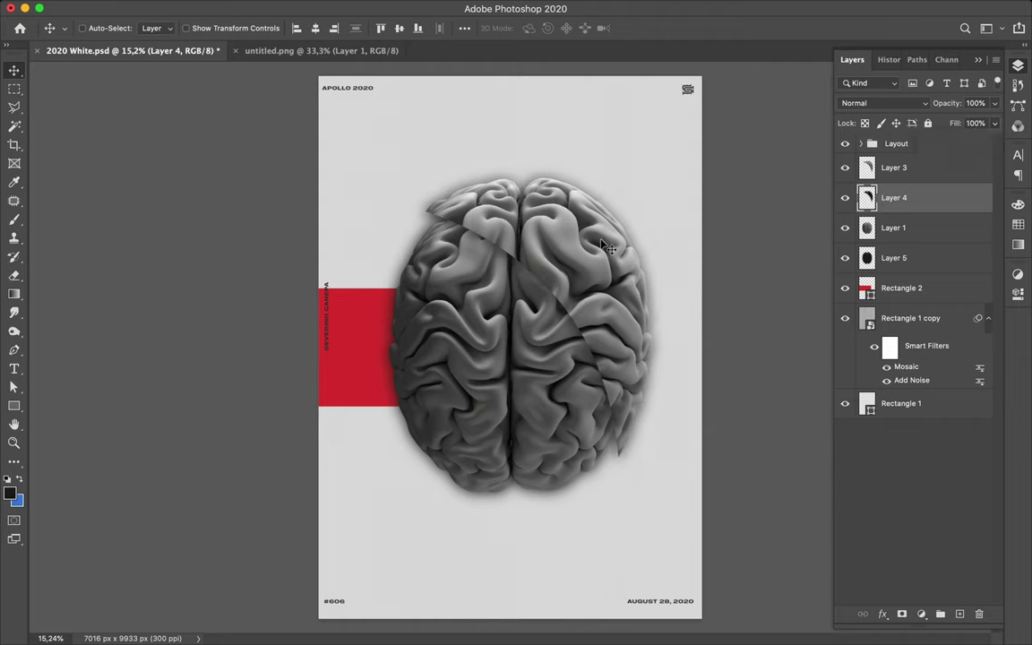
{"action": "left_click_drag", "start_coordinate": [594, 238], "coordinate": [600, 242]}
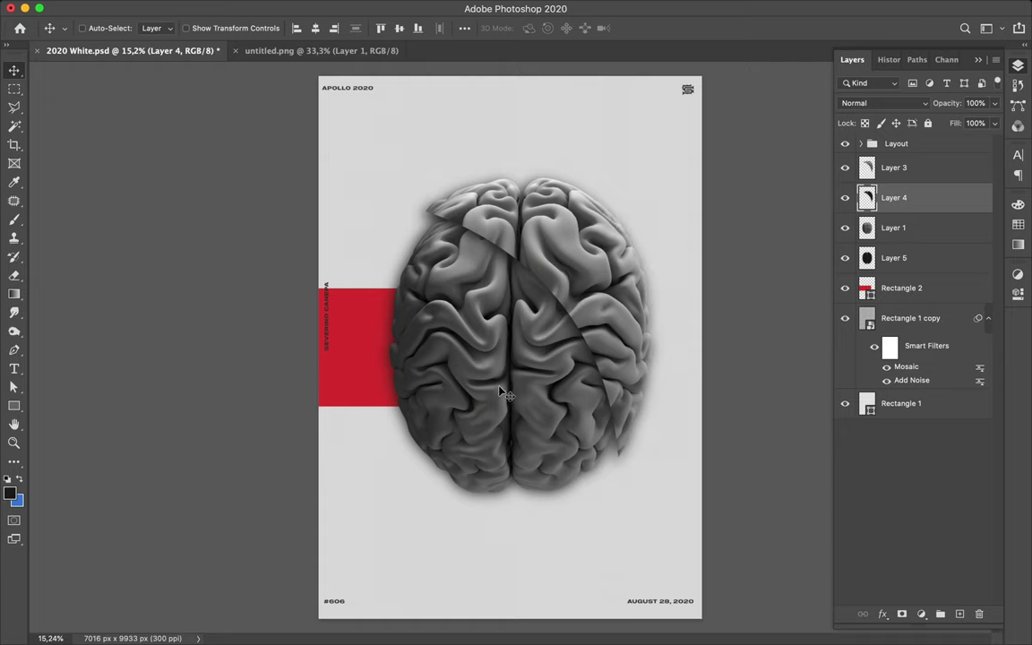
- Select Layers 3 and 4, then Alt-drag to create offset copies of both slices
{"action": "left_click", "coordinate": [936, 259]}
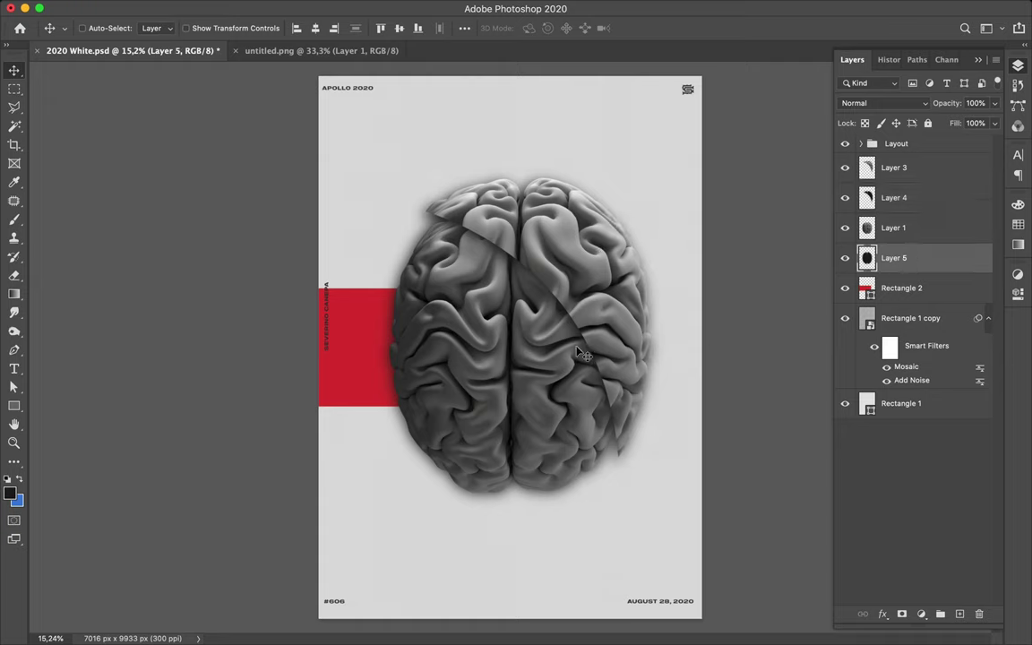
{"action": "key", "text": "super"}
{"action": "key", "text": "Left"}
{"action": "key", "text": "Left"}
{"action": "key", "text": "Left"}
{"action": "key", "text": "Left"}
{"action": "key", "text": "Right"}
{"action": "key", "text": "Right"}
{"action": "key", "text": "Right"}
{"action": "key", "text": "Right"}
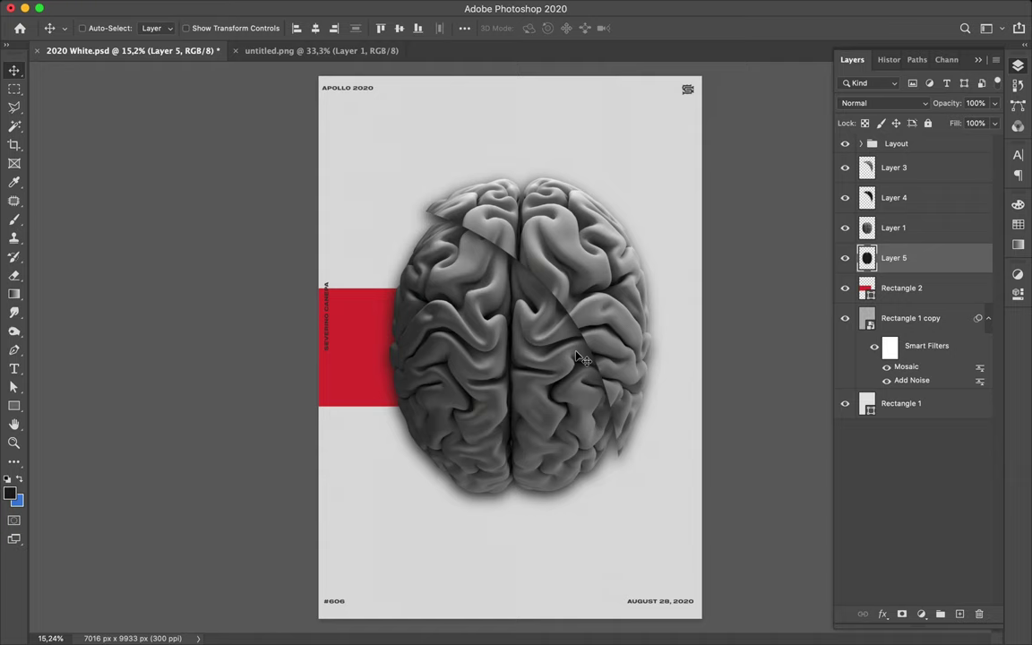
{"action": "left_click", "coordinate": [566, 281]}
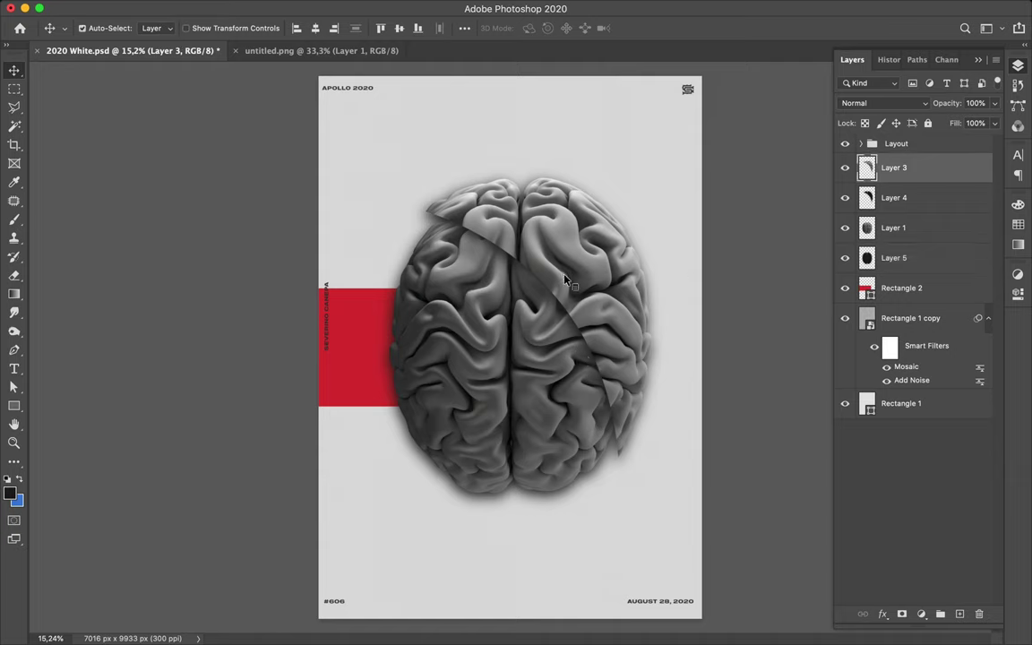
{"action": "left_click", "coordinate": [951, 198], "text": "shift"}
{"action": "left_click_drag", "start_coordinate": [503, 229], "coordinate": [576, 231]}
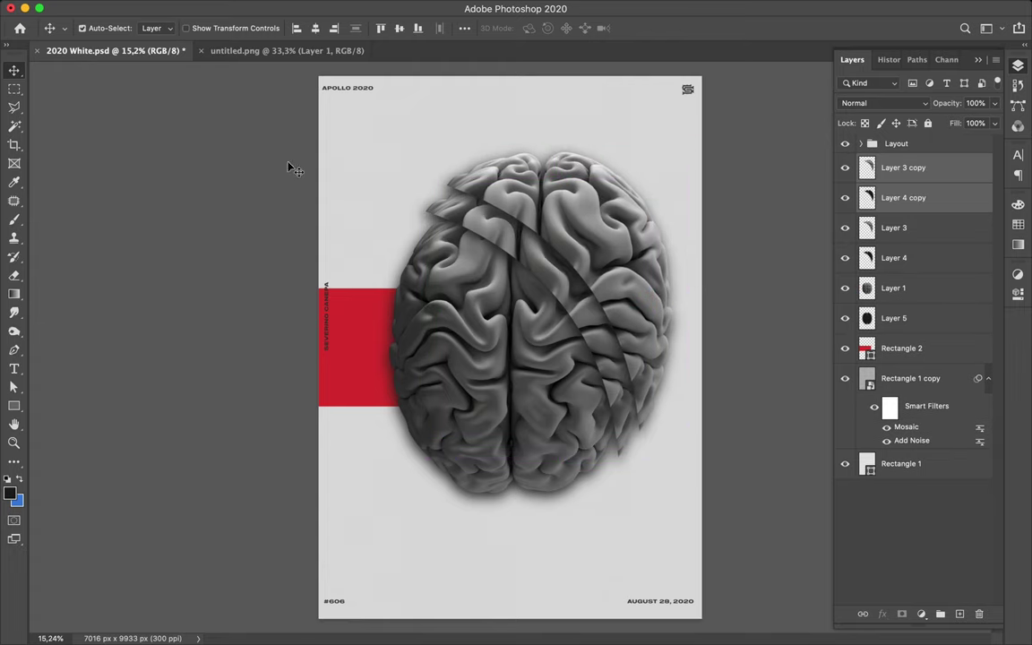
- Scale the duplicated slices to 110% width and shift them slightly left
{"action": "key", "text": "super+t"}
{"action": "left_click", "coordinate": [261, 28]}
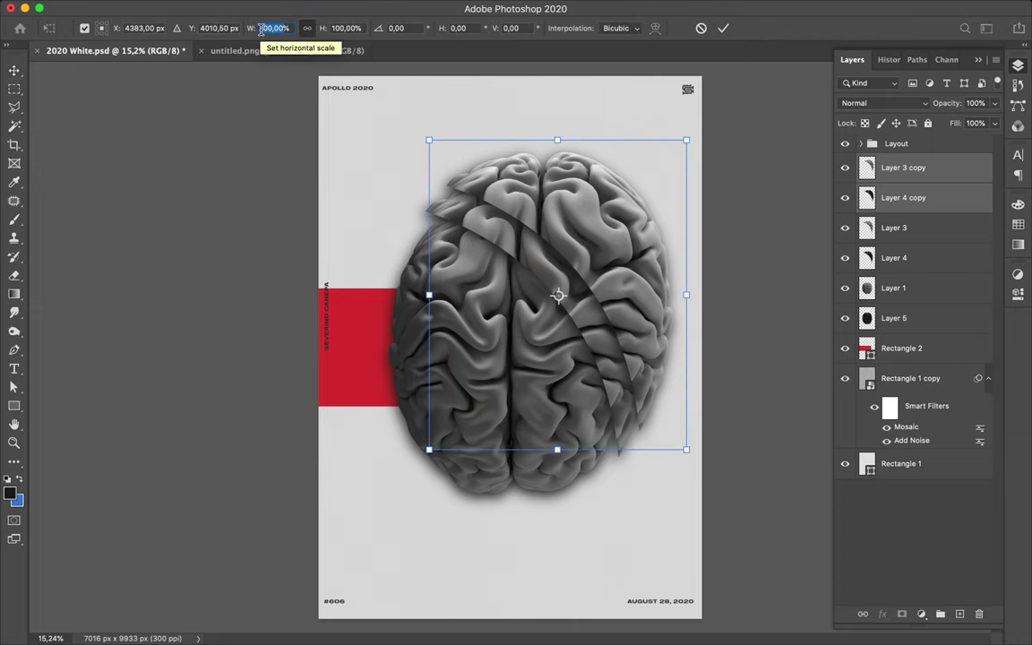
{"action": "type", "text": "110"}
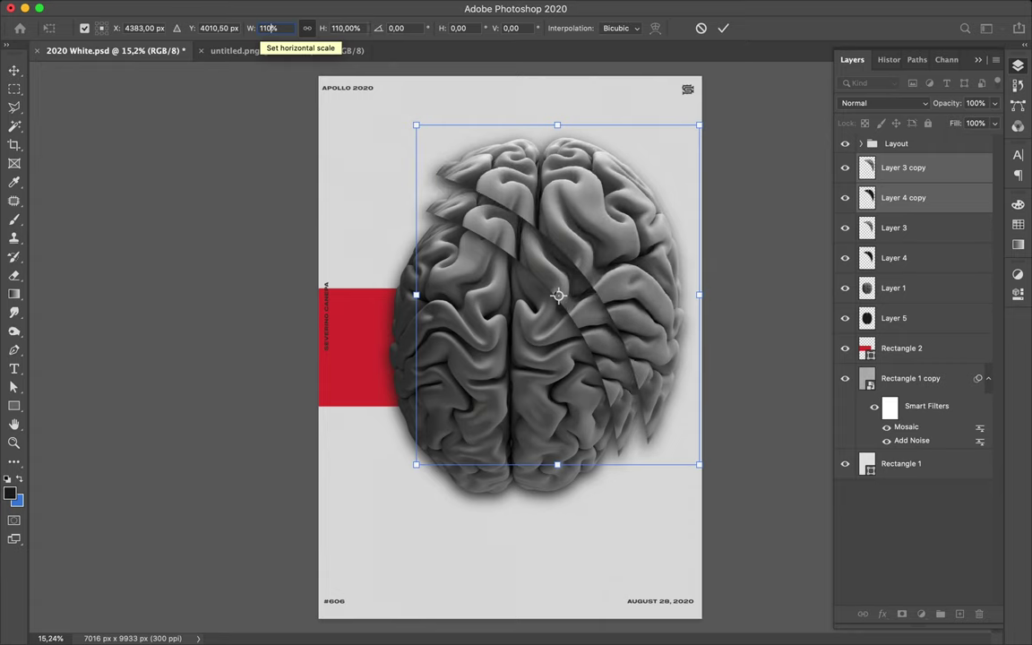
{"action": "key", "text": "Return"}
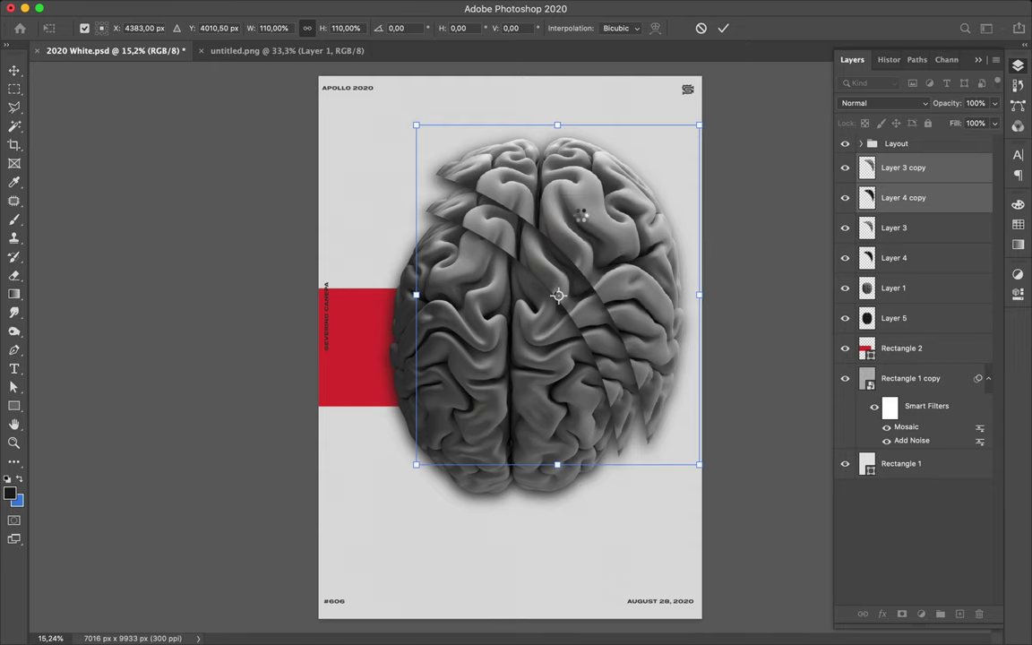
{"action": "key", "text": "Return"}
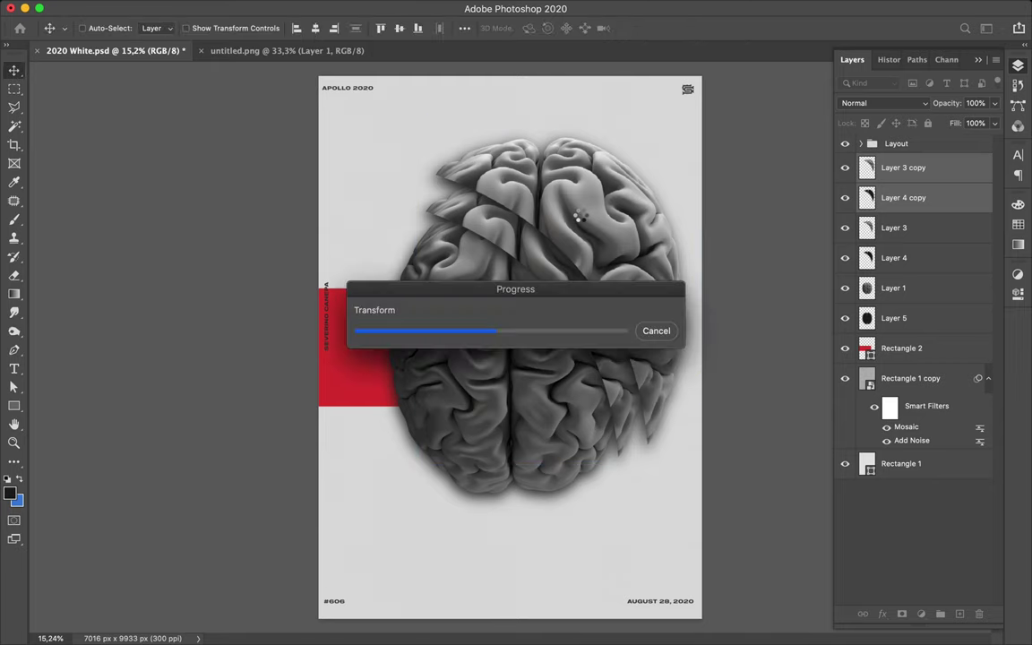
{"action": "left_click_drag", "start_coordinate": [599, 217], "coordinate": [583, 219]}
{"action": "left_click_drag", "start_coordinate": [584, 220], "coordinate": [586, 221]}
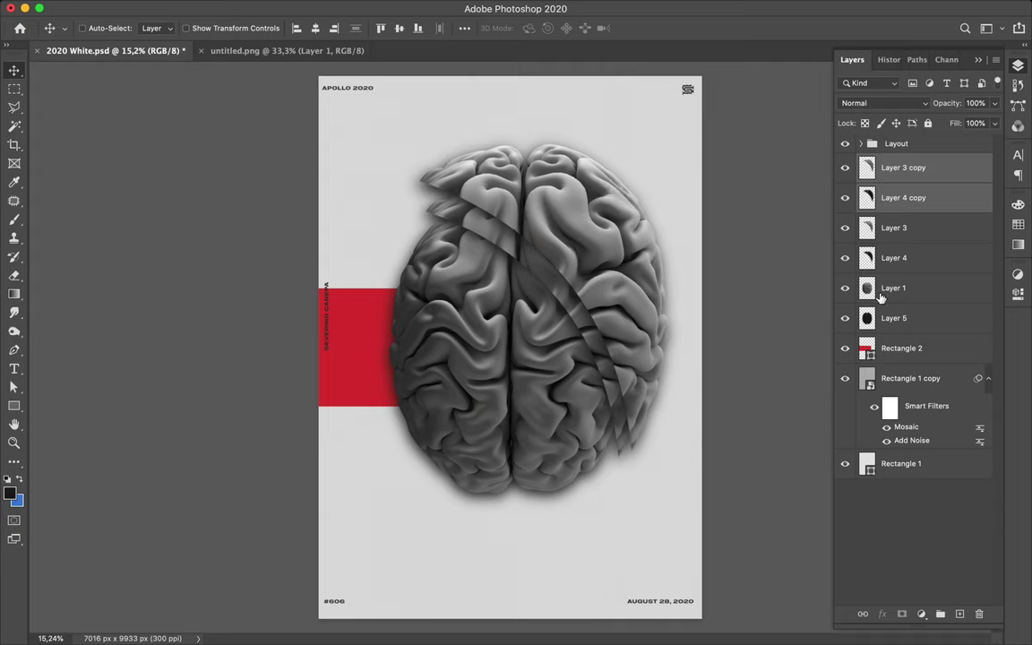
- Load Layer 1's brain outline as a selection and add a new empty layer
{"action": "left_click", "coordinate": [868, 291]}
{"action": "left_click", "coordinate": [868, 291], "text": "super"}
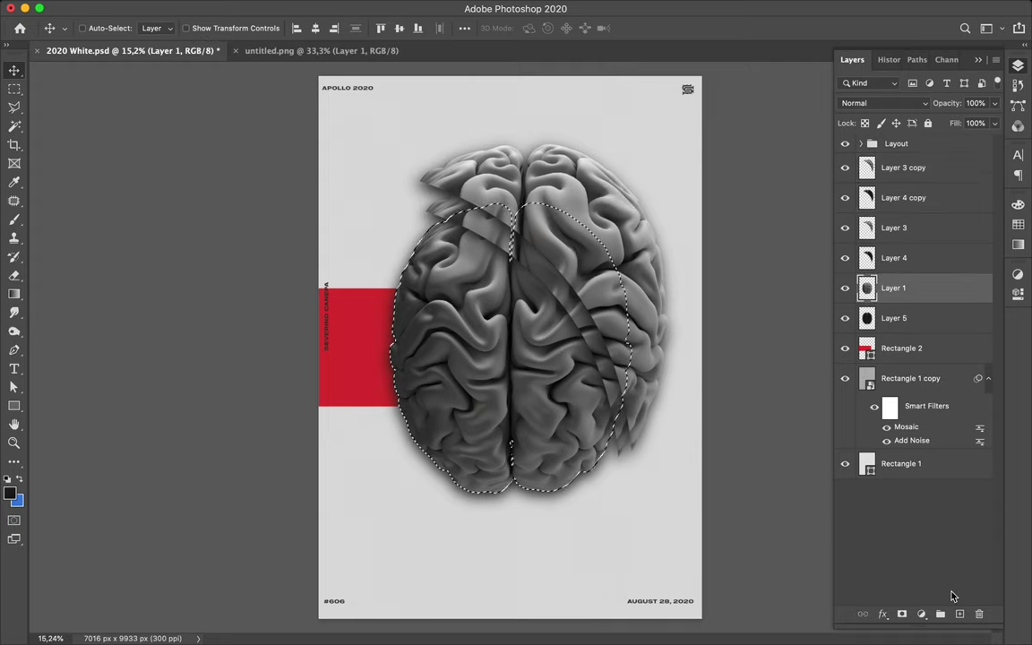
{"action": "left_click", "coordinate": [958, 614]}
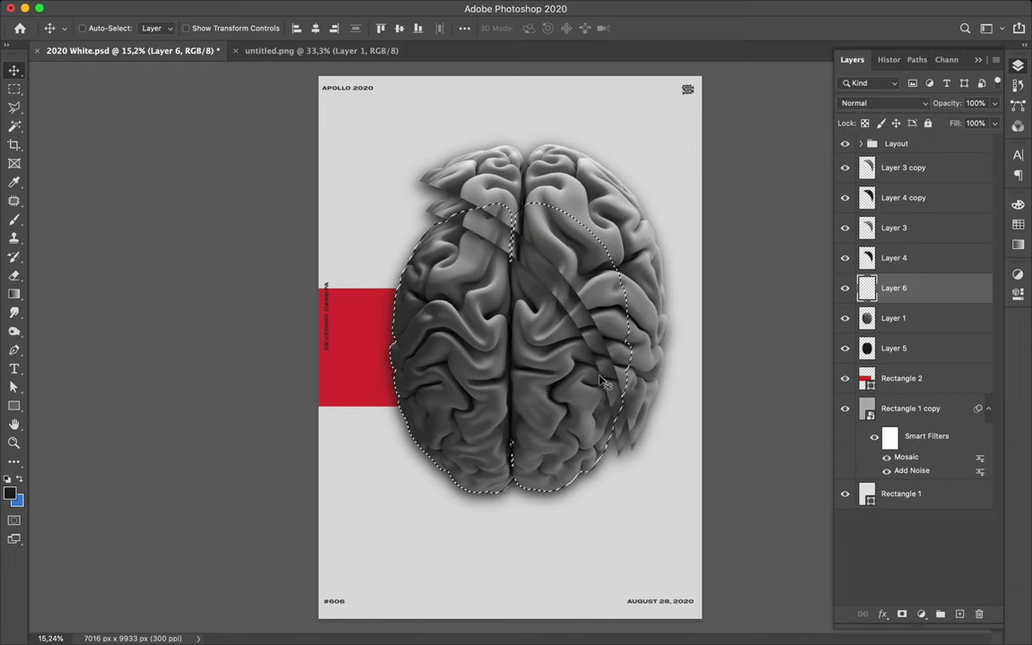
{"action": "key", "text": "b"}
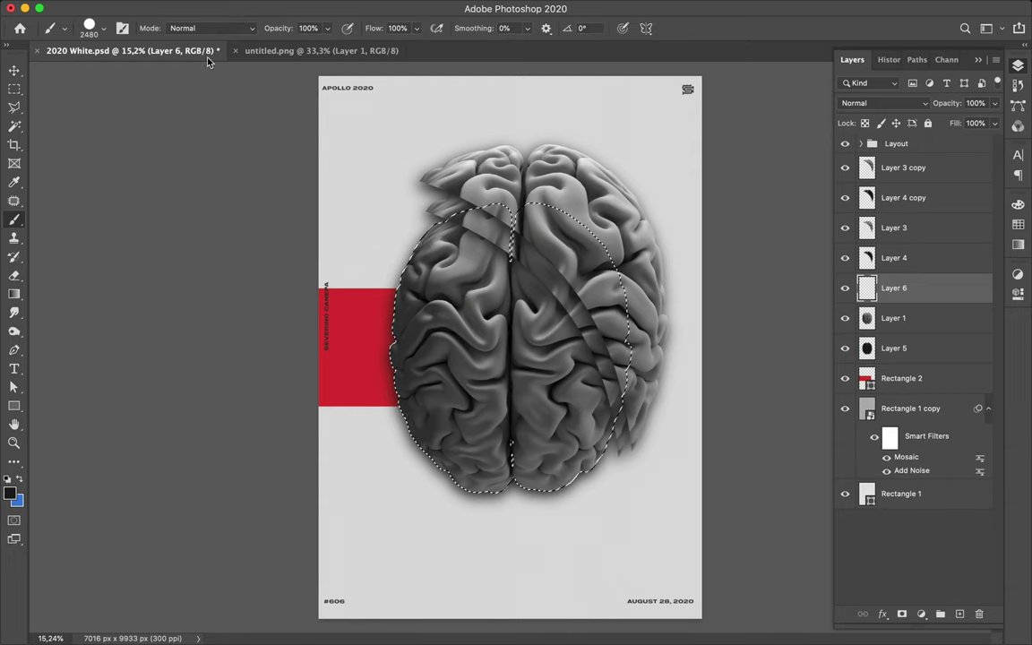
{"action": "left_click", "coordinate": [103, 33]}
{"action": "left_click", "coordinate": [103, 33]}
- Sample the red bar's colour, paint the brain's left side red, then deselect
{"action": "key", "text": "z"}
{"action": "key", "text": "u"}
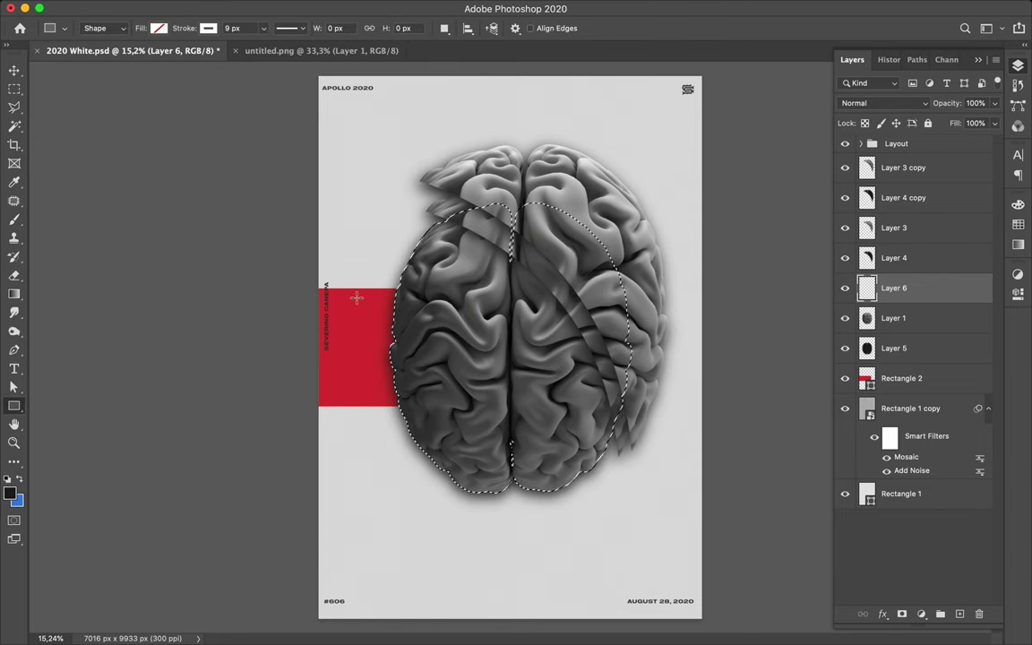
{"action": "key", "text": "i"}
{"action": "left_click", "coordinate": [358, 299]}
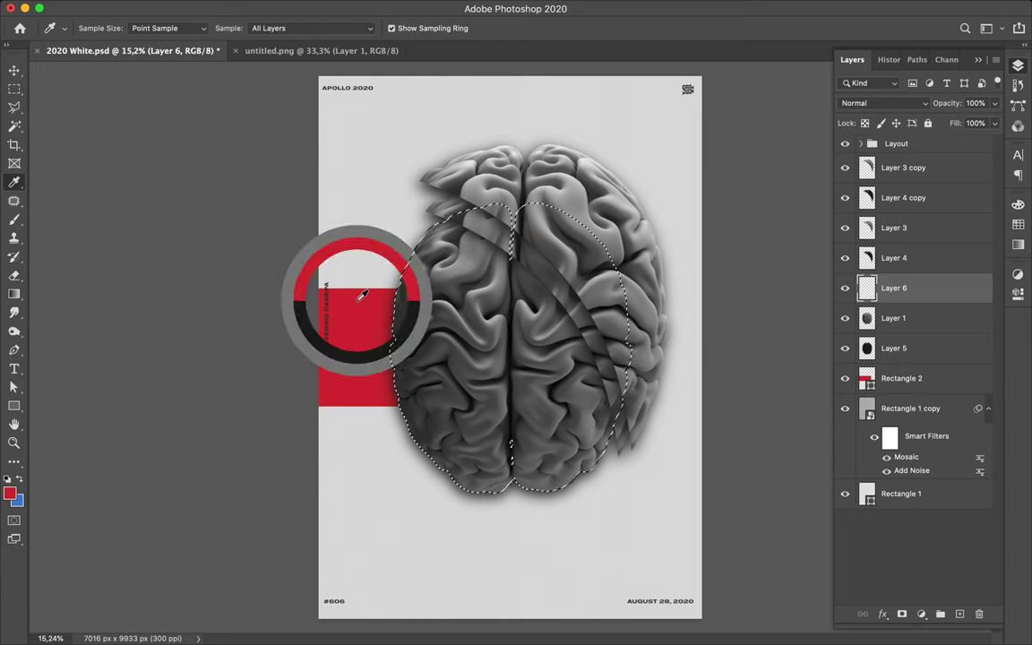
{"action": "key", "text": "b"}
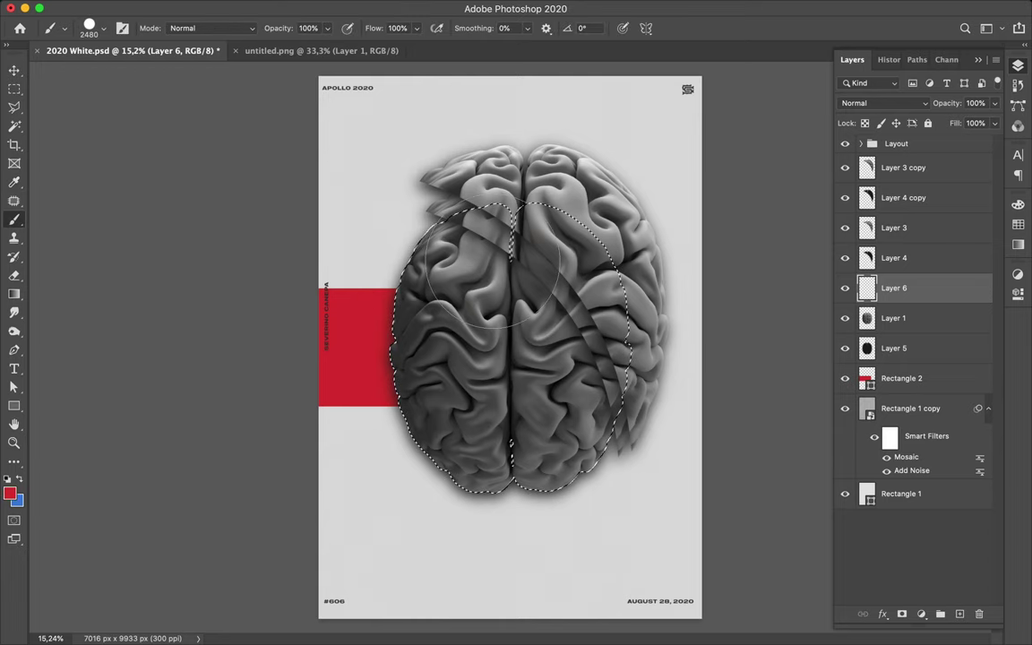
{"action": "left_click", "coordinate": [486, 266]}
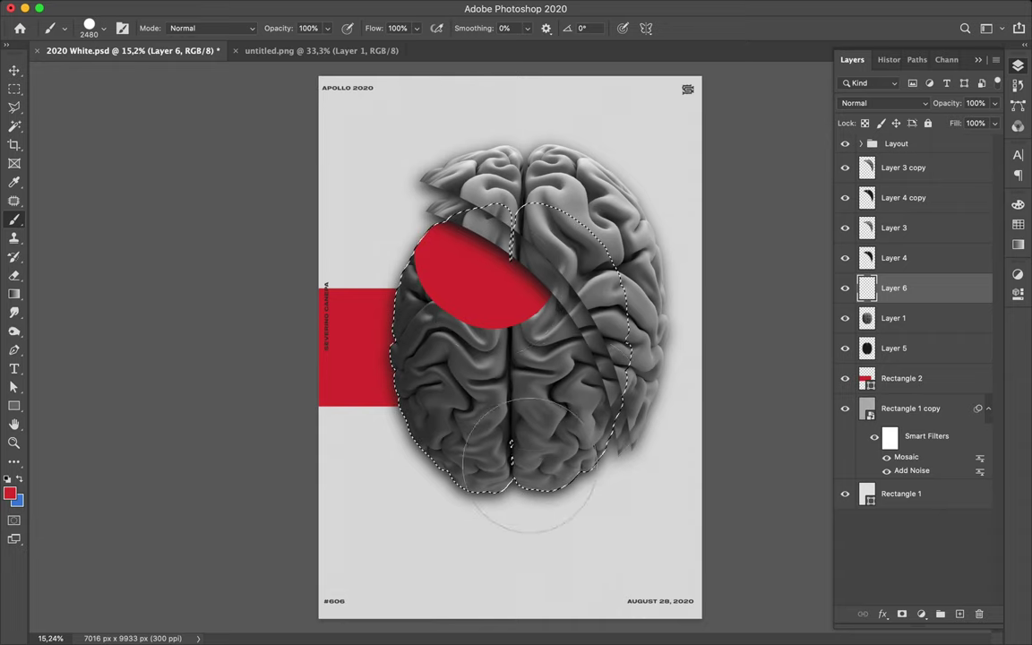
{"action": "left_click", "coordinate": [440, 274]}
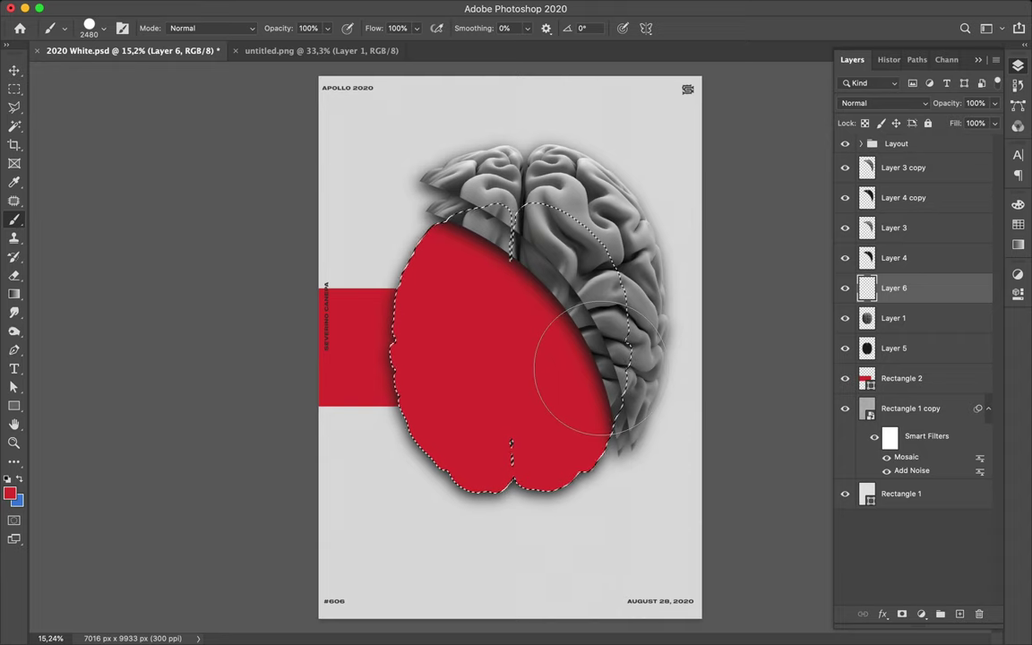
{"action": "key", "text": "m"}
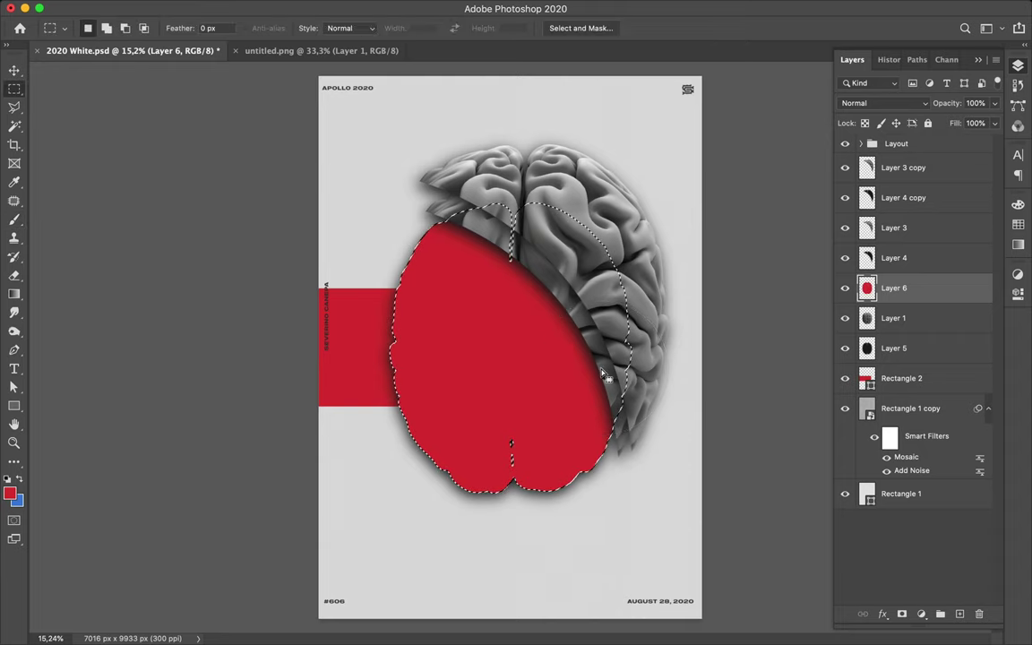
{"action": "left_click", "coordinate": [605, 376]}
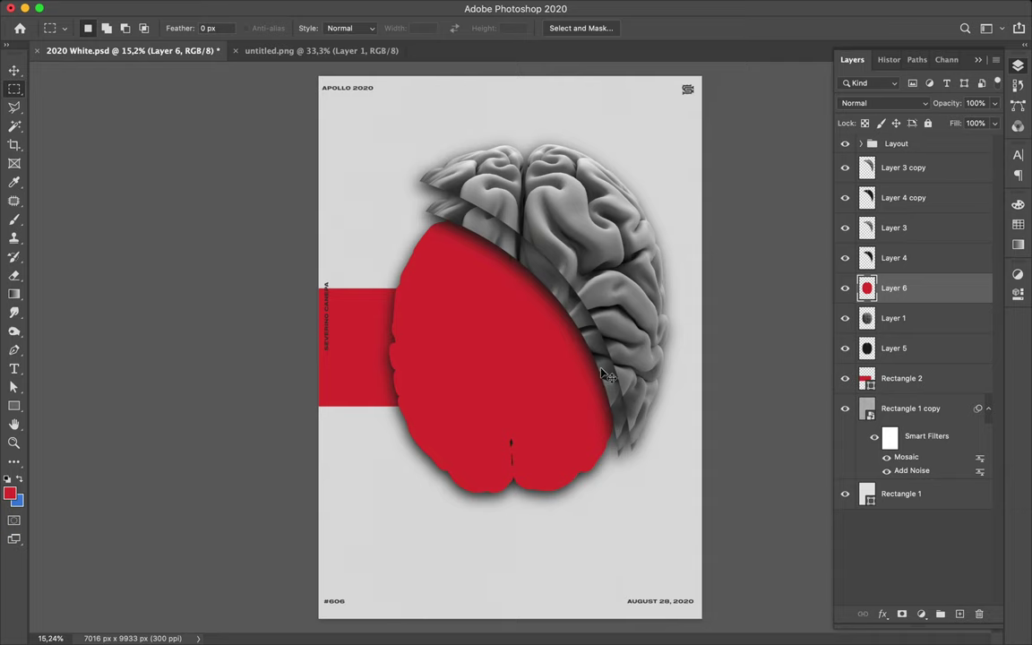
- Shrink the red brain shape to about a third and move it onto the brain's centre
{"action": "key", "text": "super+t"}
{"action": "left_click_drag", "start_coordinate": [630, 202], "coordinate": [491, 405]}
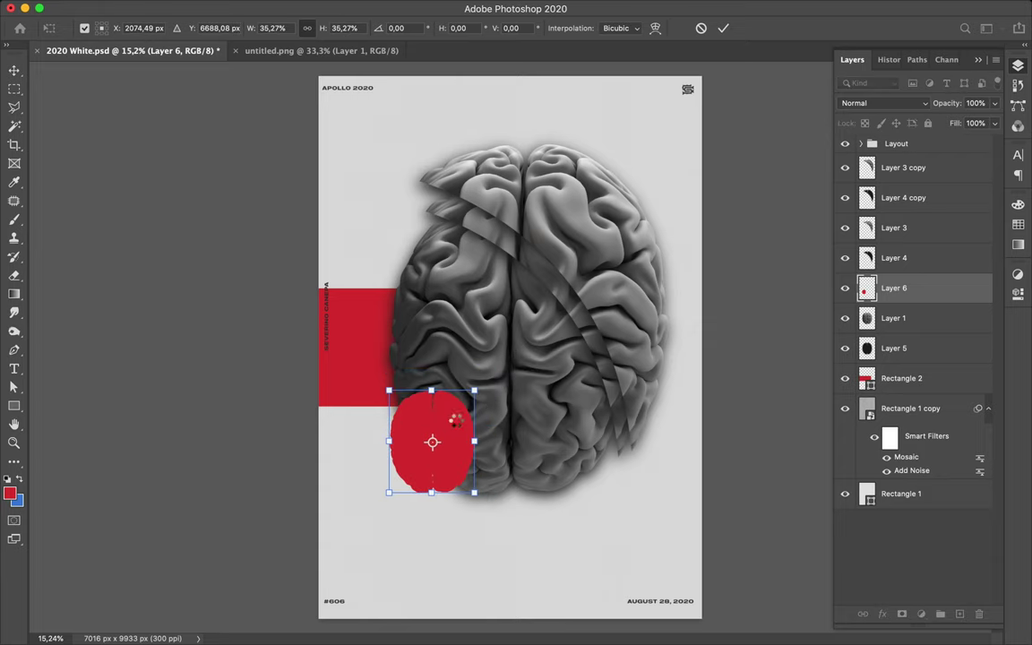
{"action": "key", "text": "m"}
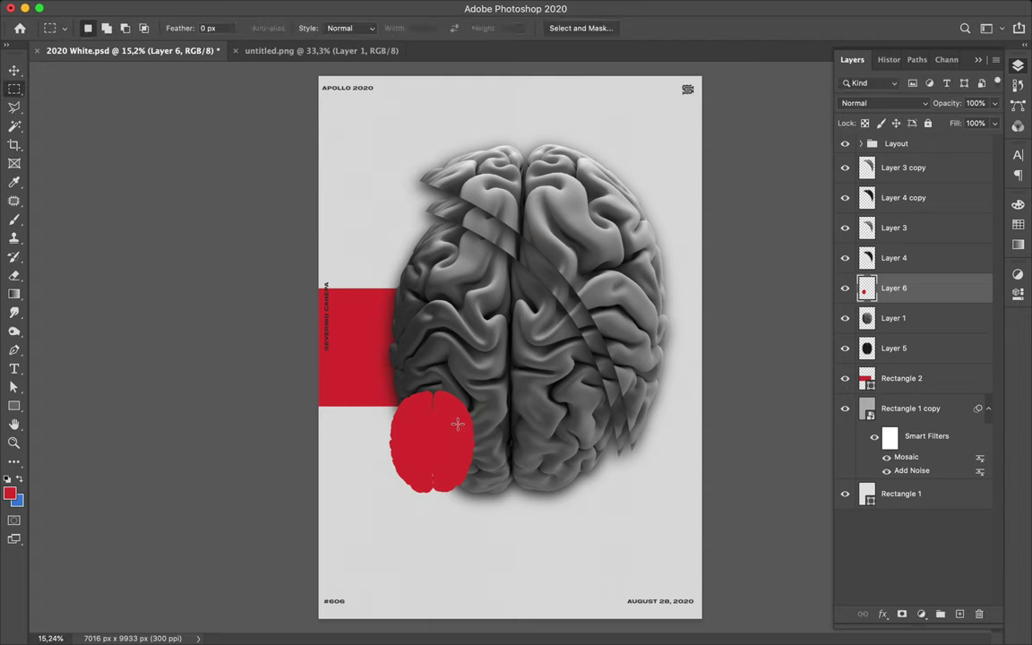
{"action": "key", "text": "v"}
{"action": "left_click_drag", "start_coordinate": [413, 439], "coordinate": [492, 345]}
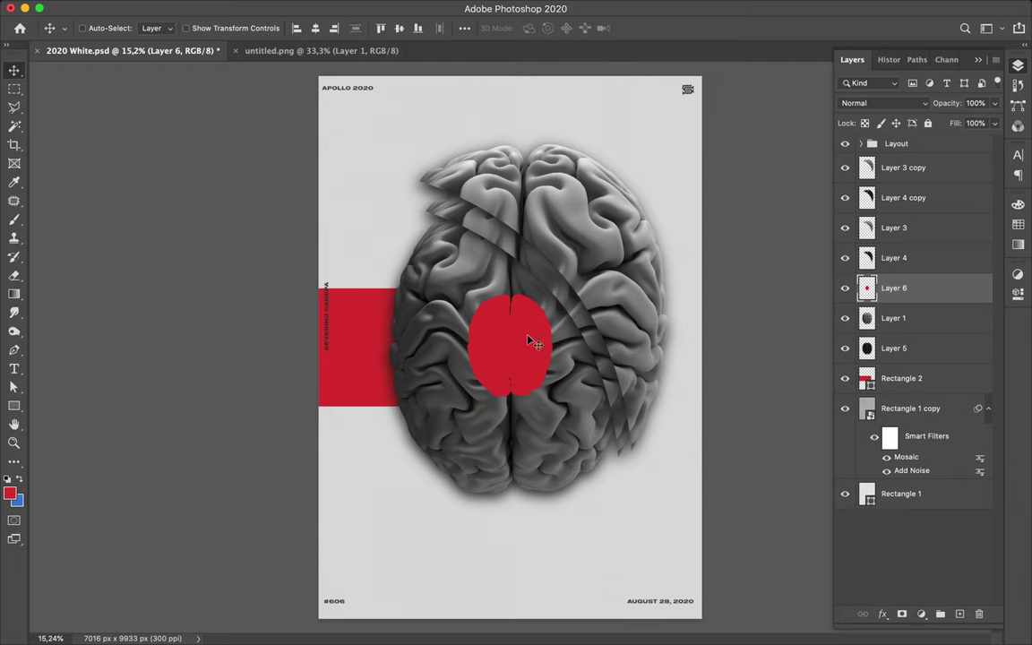
- Delete the red brain-shape layer and select the red bar's layer
{"action": "key", "text": "Delete"}
{"action": "key", "text": "super"}
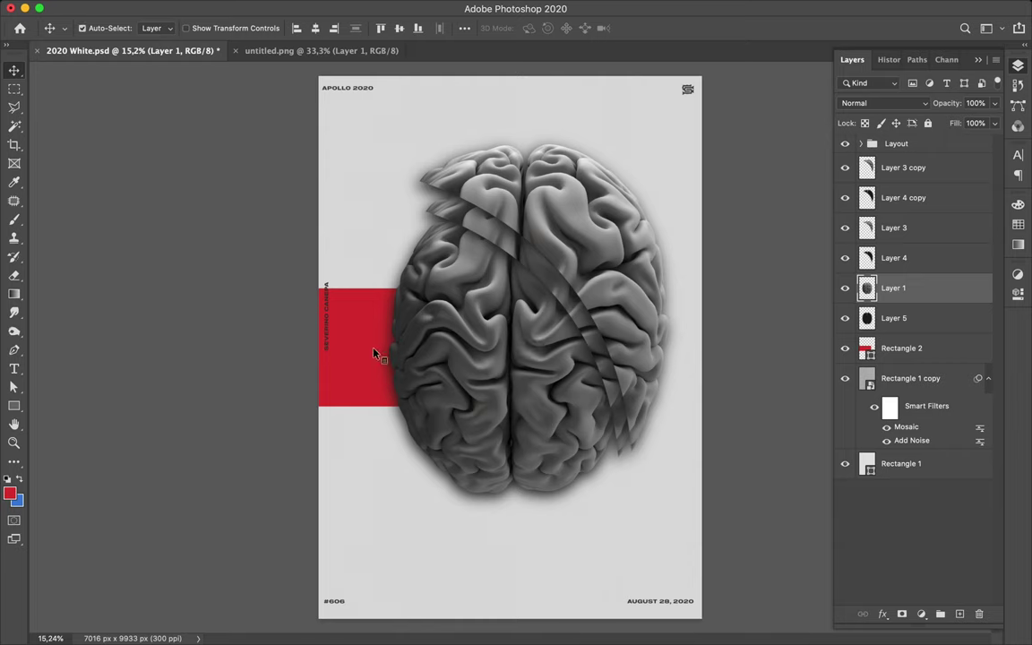
{"action": "left_click", "coordinate": [363, 357], "text": "super"}
- Delete the red bar and set Rectangle 1's fill colour to black (000000)
{"action": "key", "text": "Delete"}
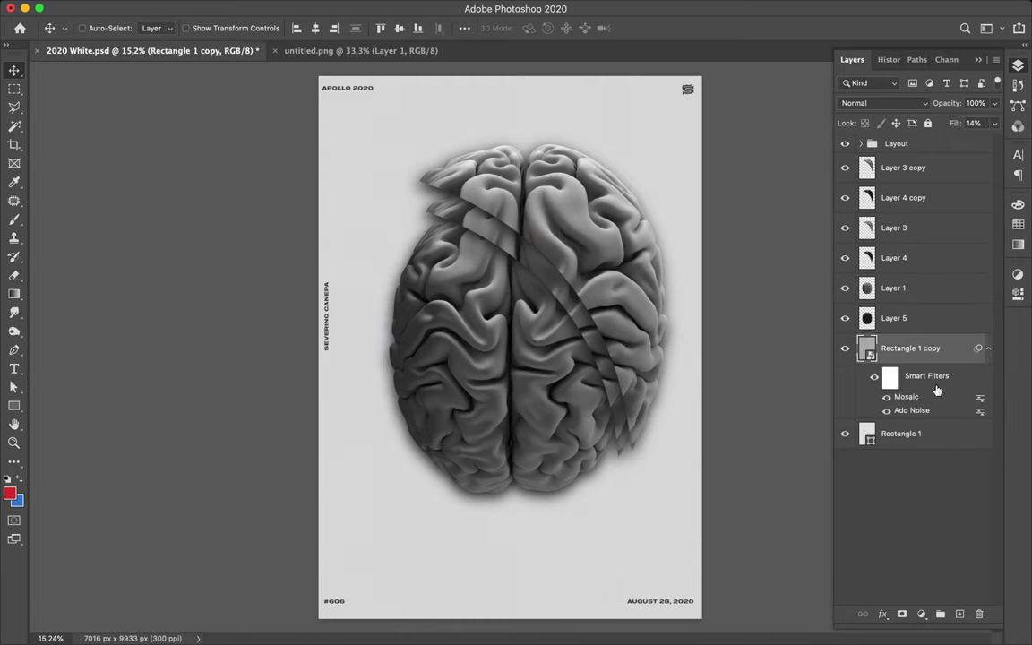
{"action": "left_click", "coordinate": [950, 434]}
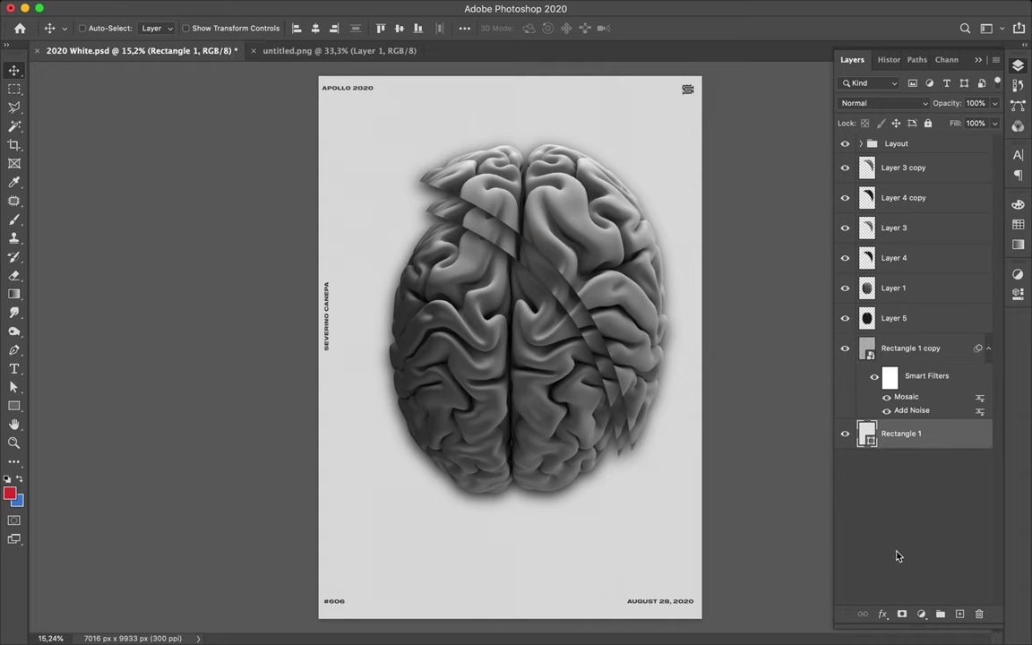
{"action": "key", "text": "a"}
{"action": "left_click", "coordinate": [208, 30]}
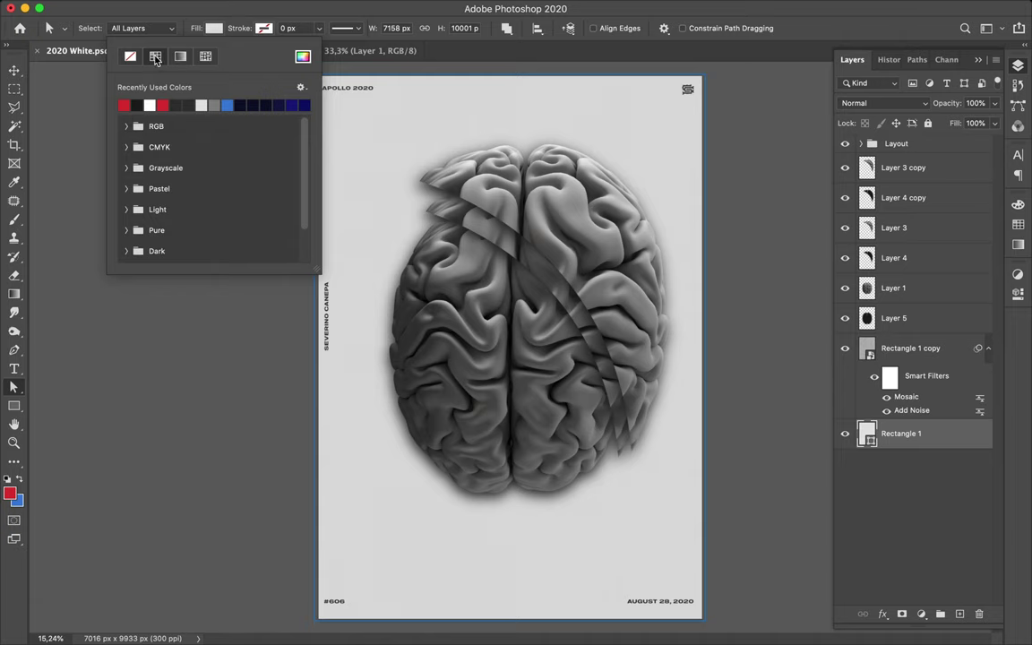
{"action": "left_click", "coordinate": [303, 56]}
{"action": "left_click", "coordinate": [652, 496]}
{"action": "left_click_drag", "start_coordinate": [645, 527], "coordinate": [628, 535]}
{"action": "left_click", "coordinate": [975, 344]}
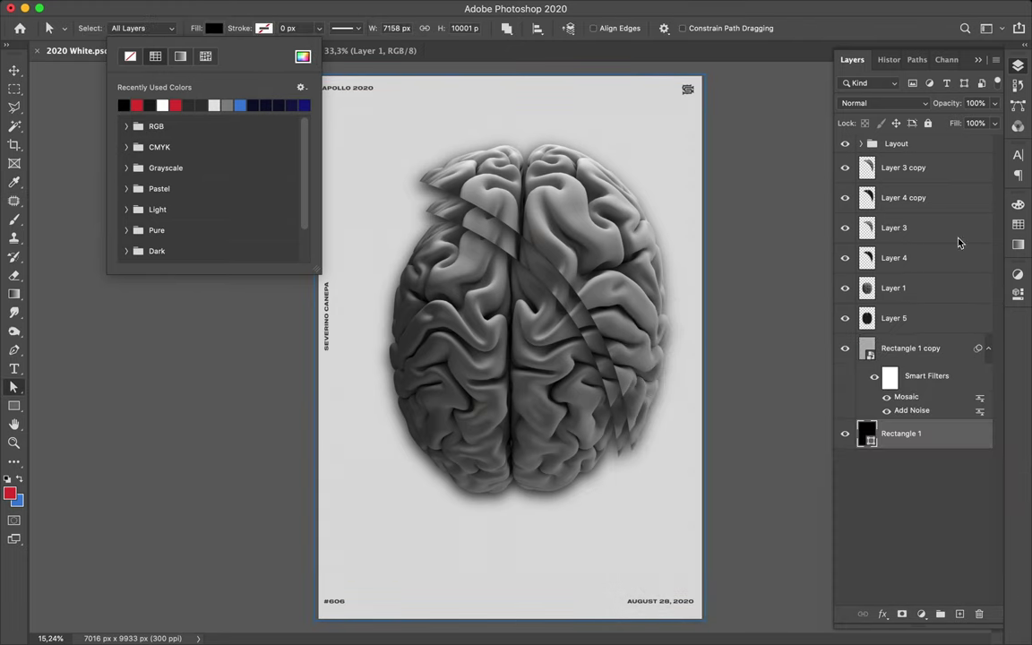
{"action": "left_click", "coordinate": [860, 145]}
- Expand the Layout group and reselect the background rectangle Rectangle 1 on the canvas
{"action": "left_click", "coordinate": [860, 144]}
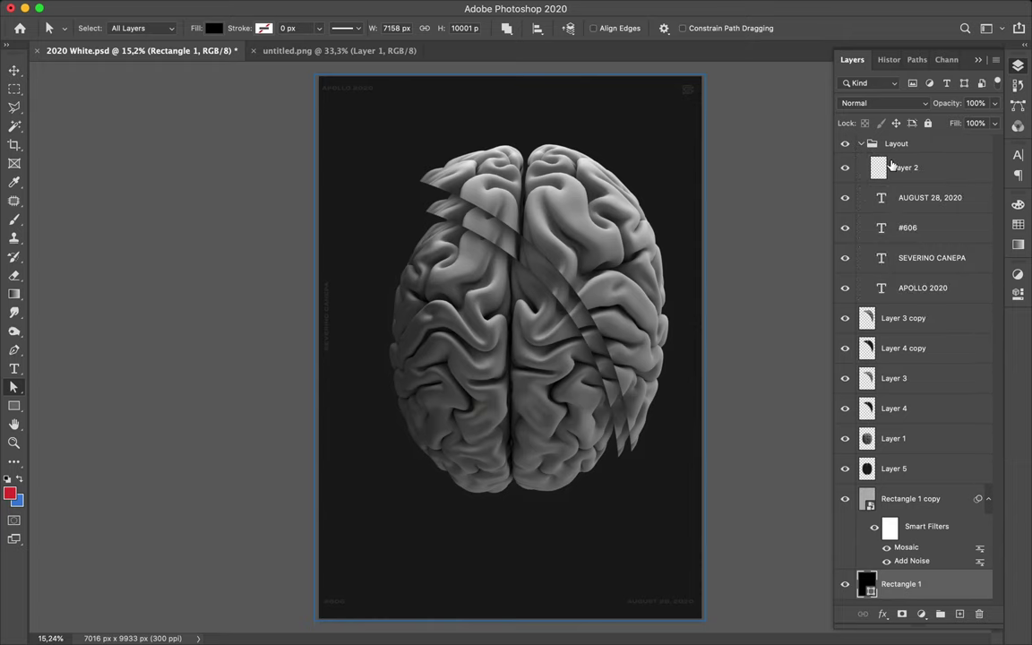
{"action": "key", "text": "v"}
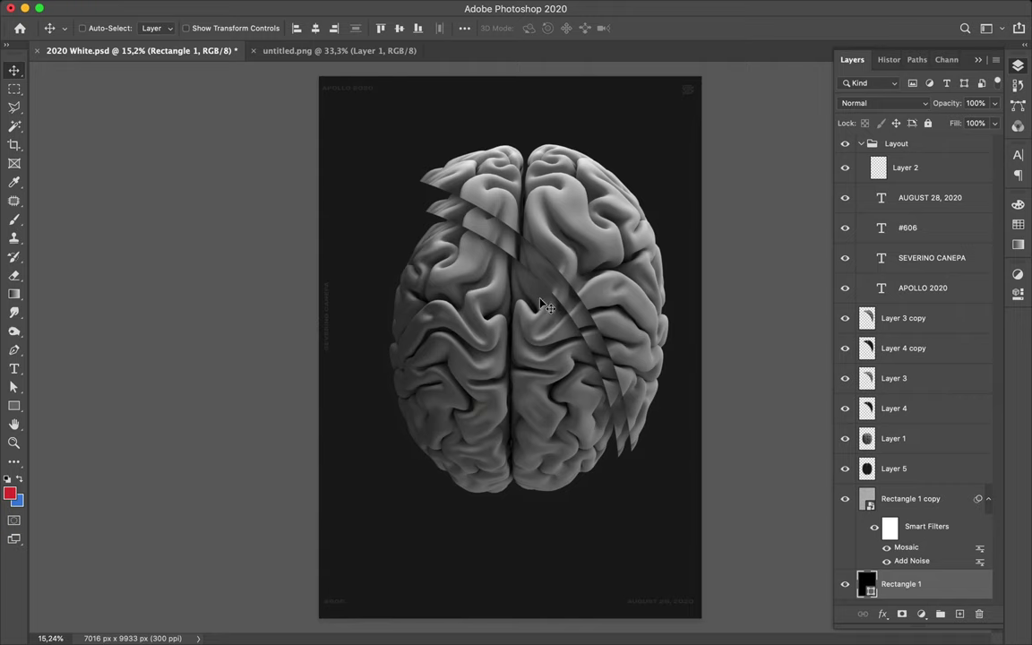
{"action": "left_click", "coordinate": [538, 314]}
{"action": "key", "text": "super"}
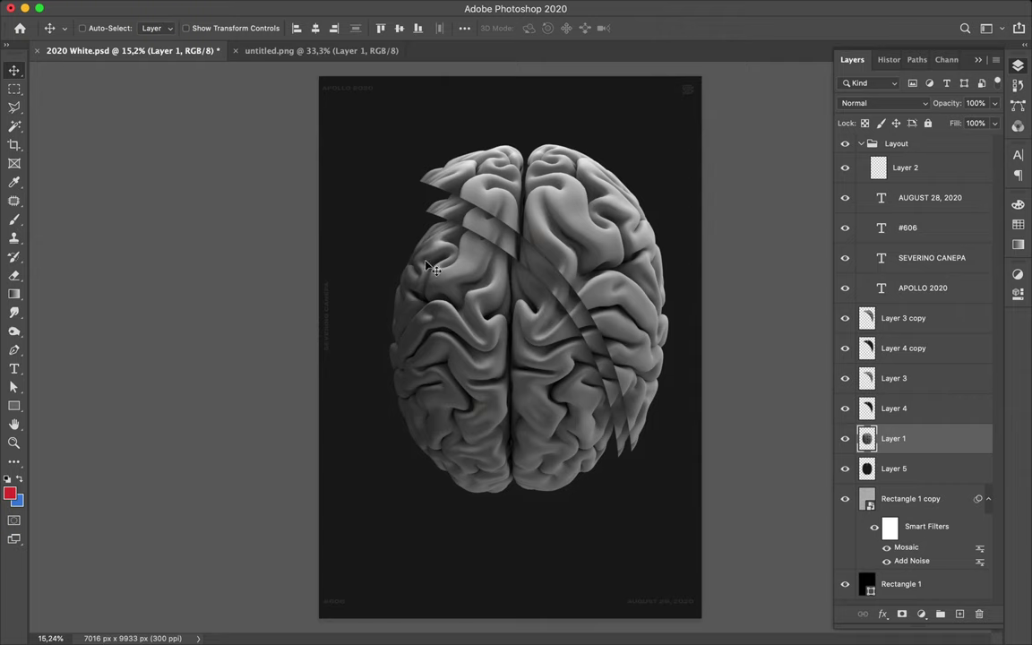
{"action": "key", "text": "a"}
{"action": "left_click", "coordinate": [384, 270]}
{"action": "key", "text": "v"}
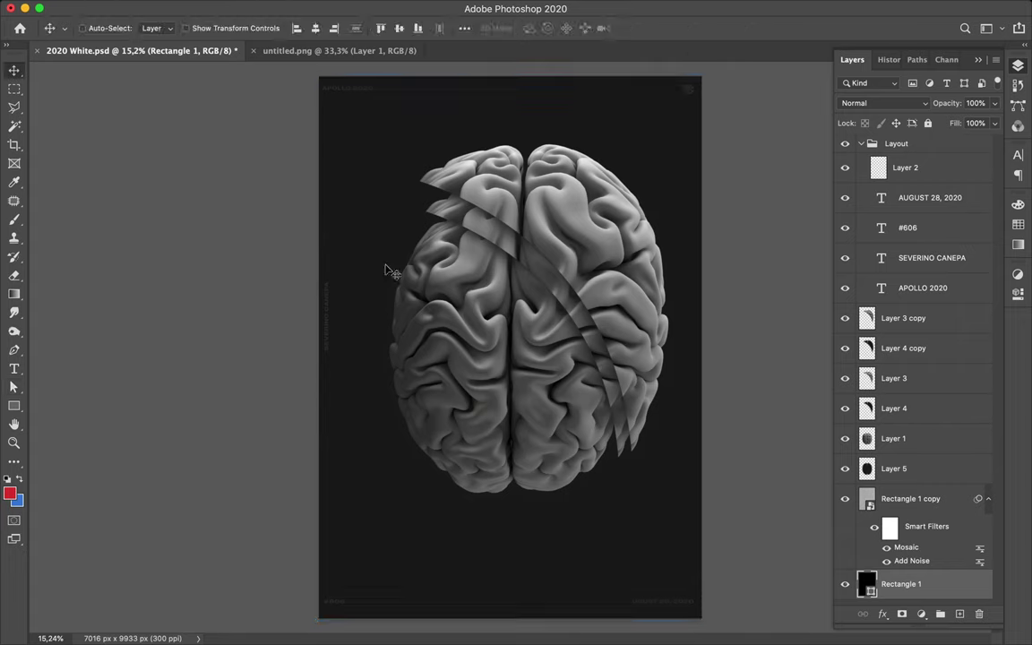
{"action": "key", "text": "u"}
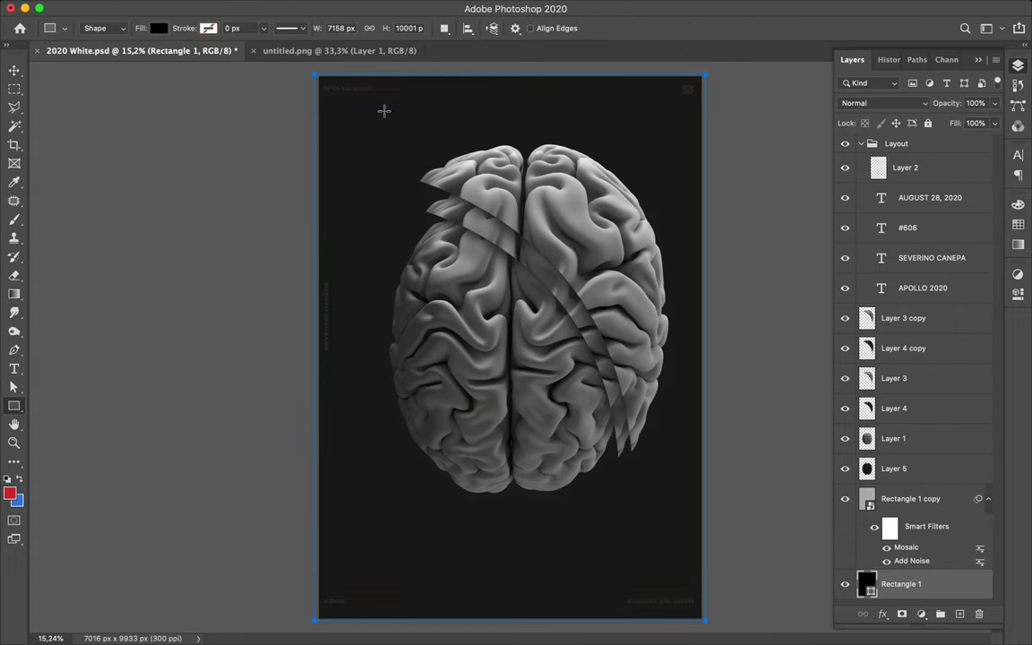
- Draw a square over the brain's centre with no fill and a gradient outline
{"action": "left_click_drag", "start_coordinate": [401, 217], "coordinate": [590, 413]}
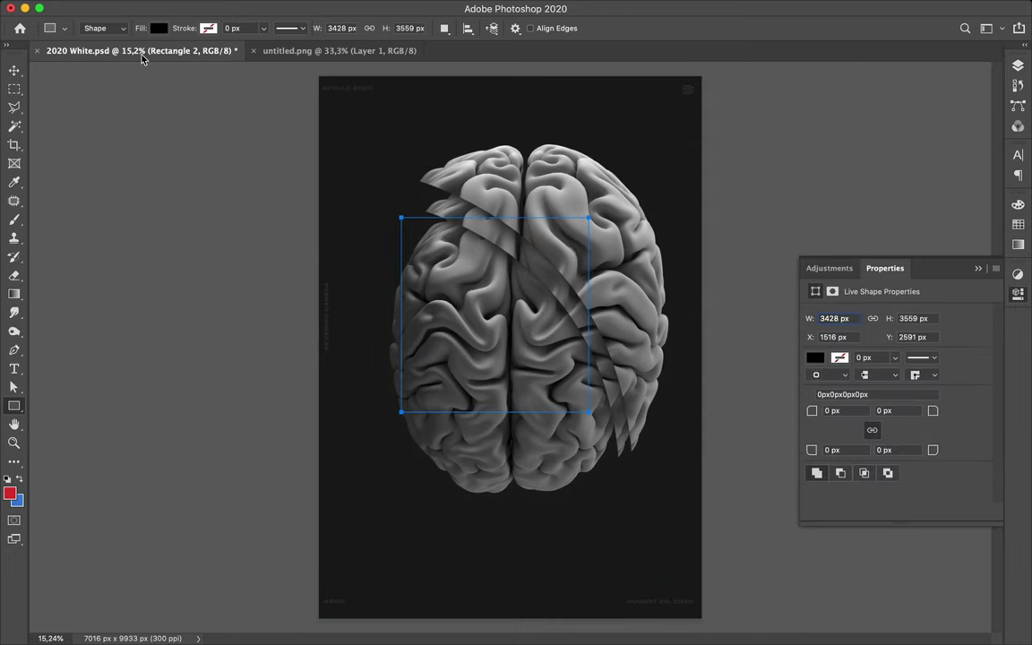
{"action": "left_click", "coordinate": [166, 30]}
{"action": "left_click", "coordinate": [74, 55]}
{"action": "left_click", "coordinate": [206, 29]}
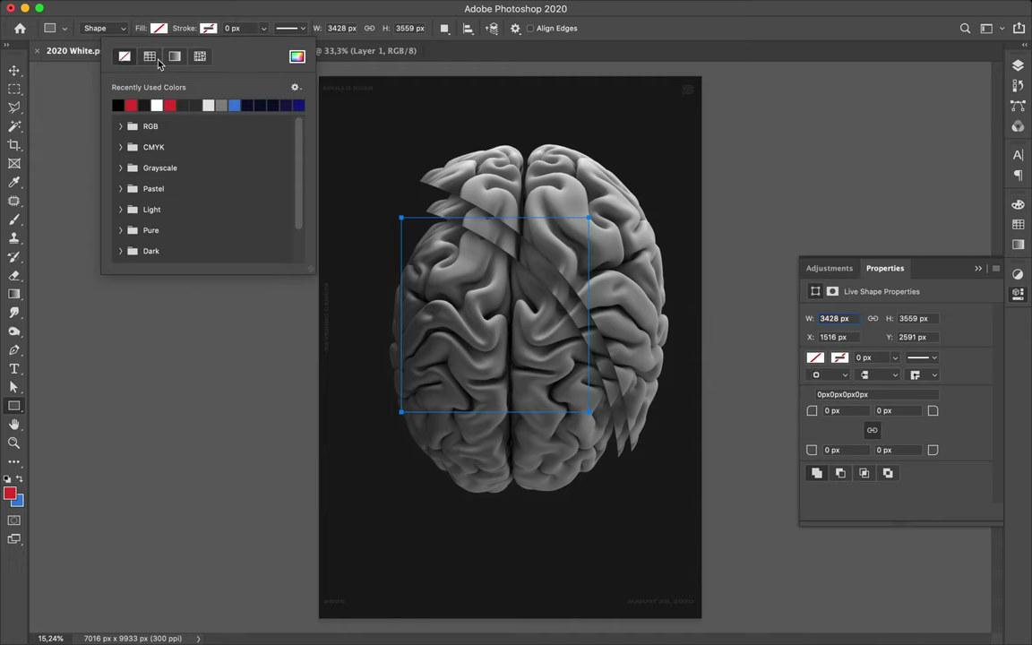
{"action": "left_click", "coordinate": [149, 56]}
{"action": "left_click", "coordinate": [173, 56]}
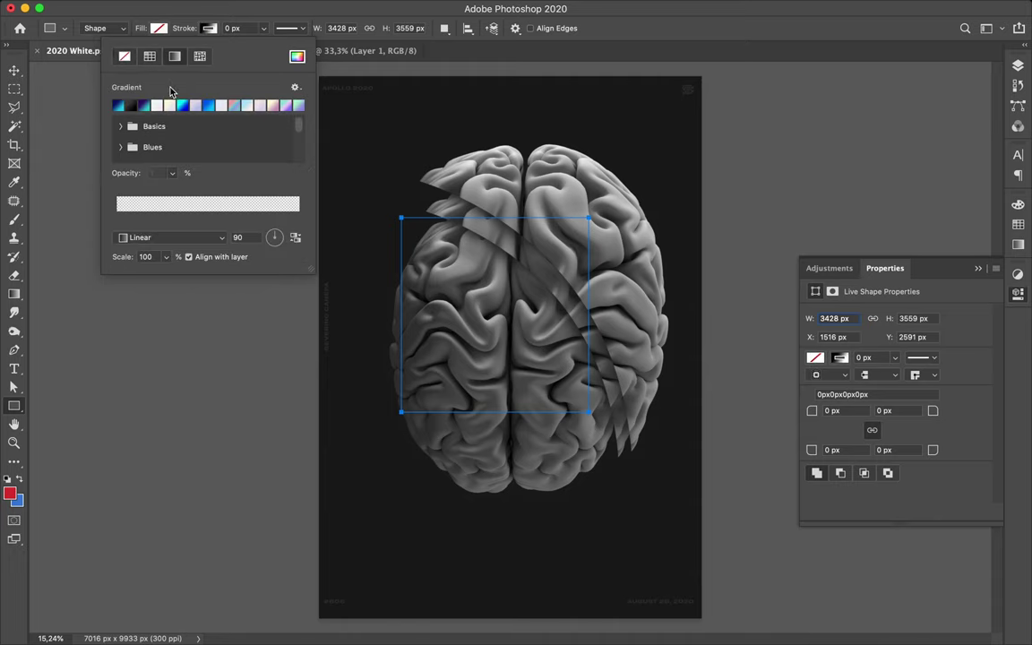
{"action": "left_click", "coordinate": [120, 106]}
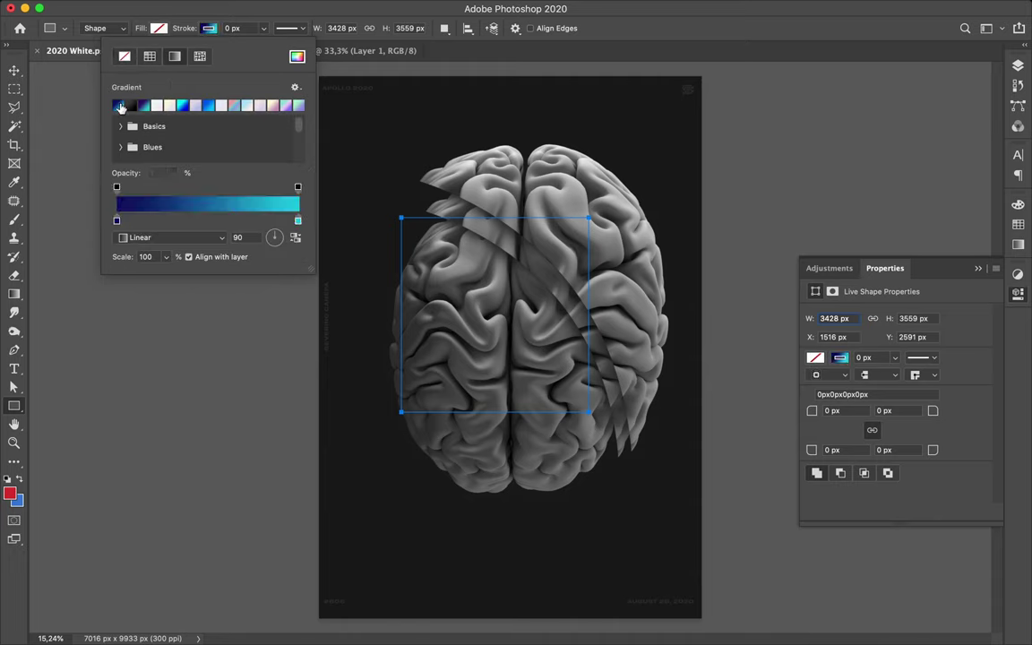
- Recolour the outline gradient's stops: red on the left, violet on the right
{"action": "double_click", "coordinate": [117, 221]}
{"action": "left_click_drag", "start_coordinate": [842, 411], "coordinate": [847, 336]}
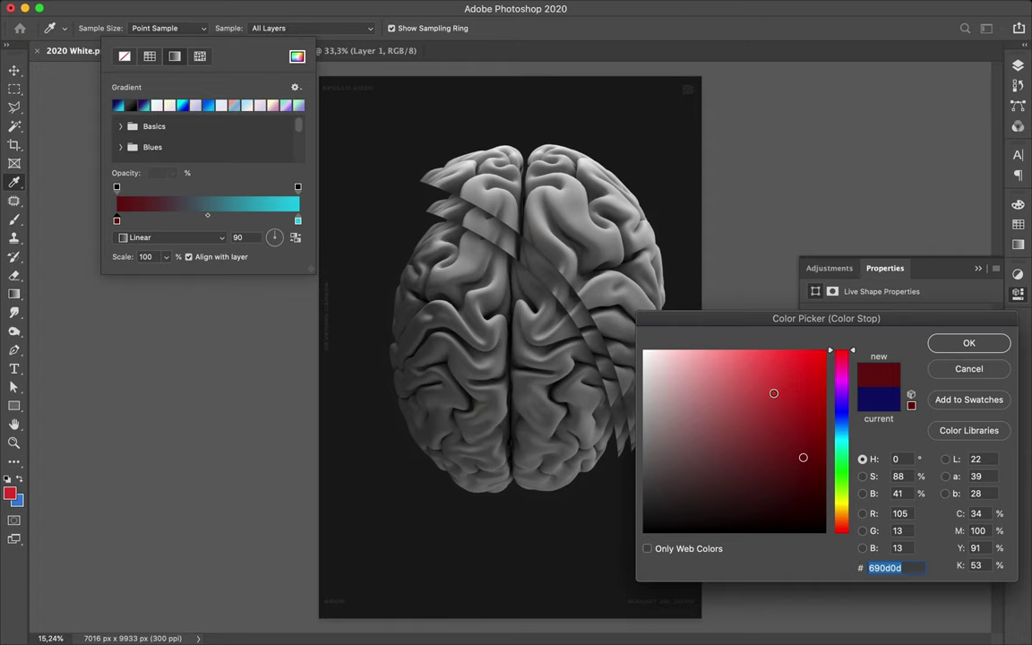
{"action": "left_click", "coordinate": [779, 387]}
{"action": "left_click", "coordinate": [972, 343]}
{"action": "left_click", "coordinate": [298, 220]}
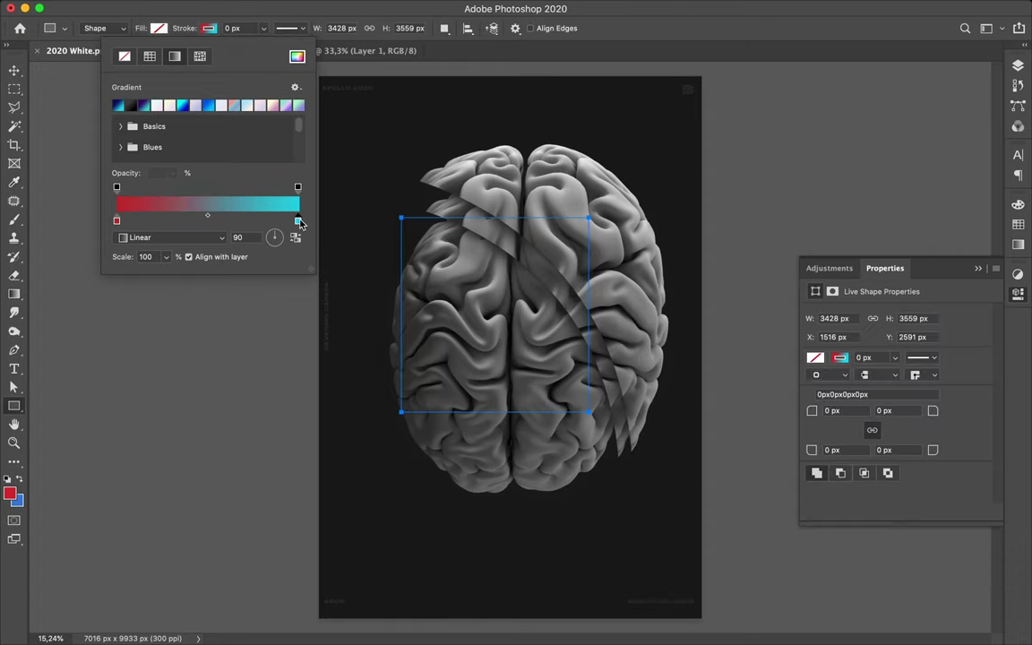
{"action": "double_click", "coordinate": [299, 220]}
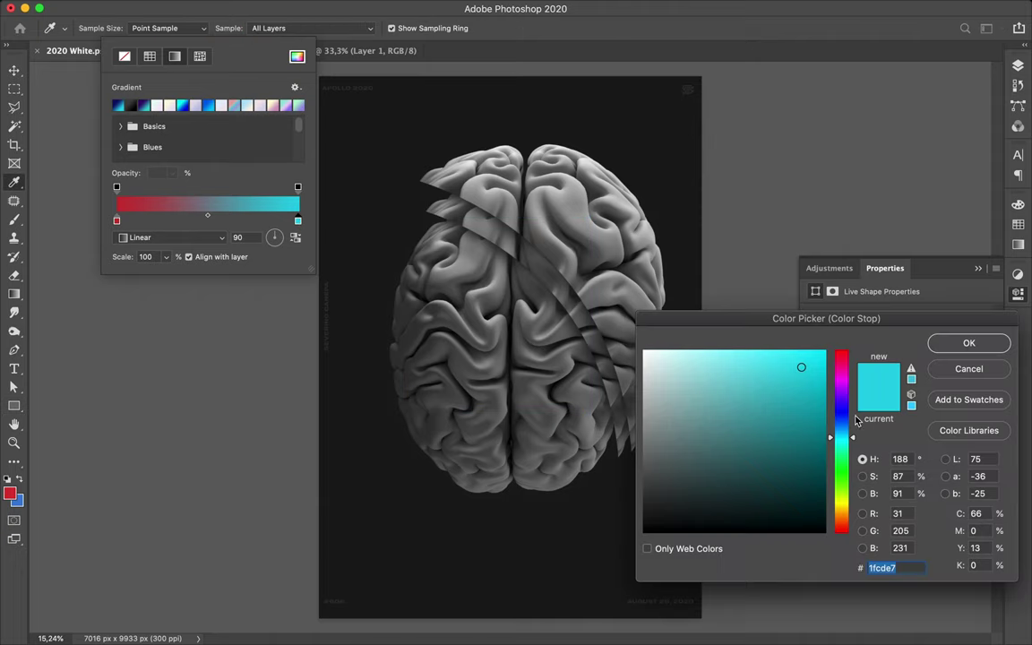
{"action": "left_click", "coordinate": [831, 389]}
{"action": "mouse_move", "coordinate": [831, 389]}
{"action": "left_mouse_down"}
{"action": "mouse_move", "coordinate": [838, 410]}
{"action": "mouse_move", "coordinate": [854, 405]}
{"action": "left_mouse_up"}
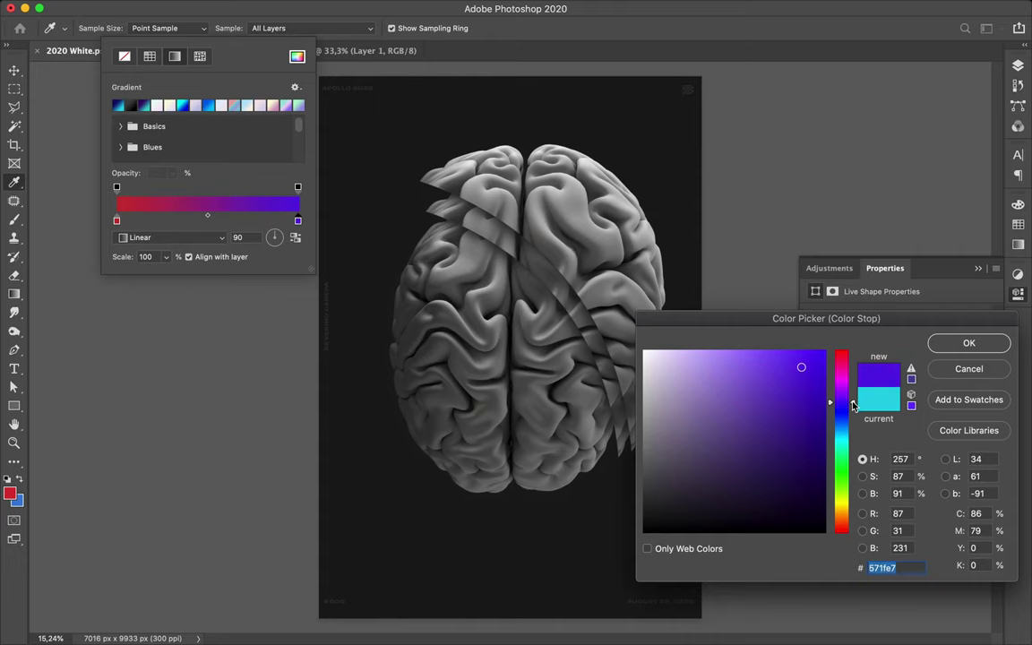
{"action": "left_click", "coordinate": [969, 343]}
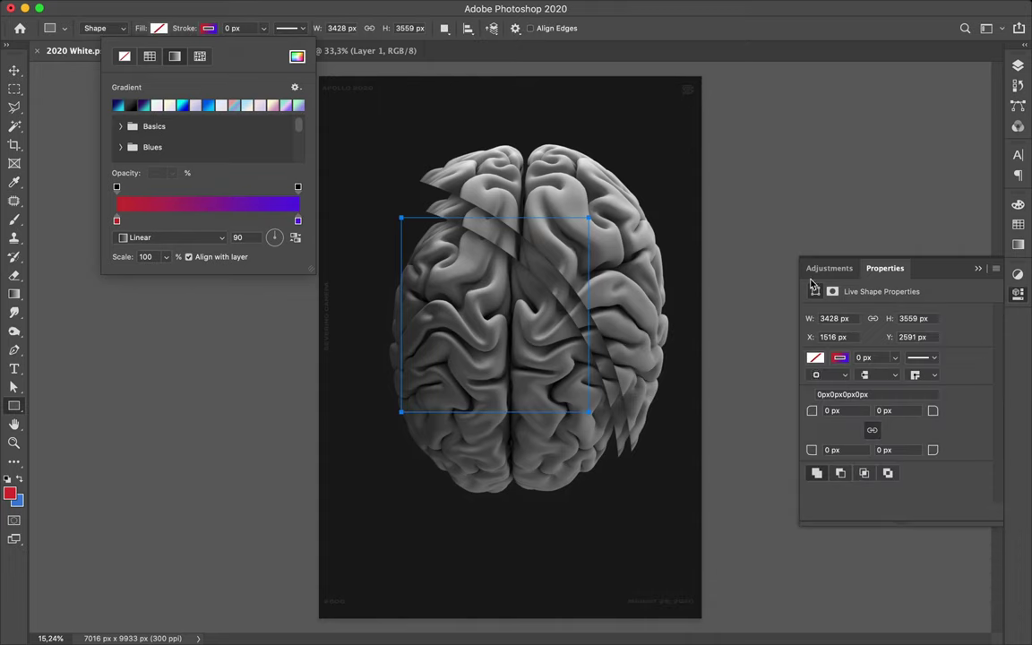
- Thicken the square's stroke width to 120 px
{"action": "left_click", "coordinate": [237, 28]}
{"action": "type", "text": "10"}
{"action": "key", "text": "Return"}
{"action": "type", "text": "40"}
{"action": "key", "text": "Return"}
{"action": "type", "text": "0"}
{"action": "key", "text": "Return"}
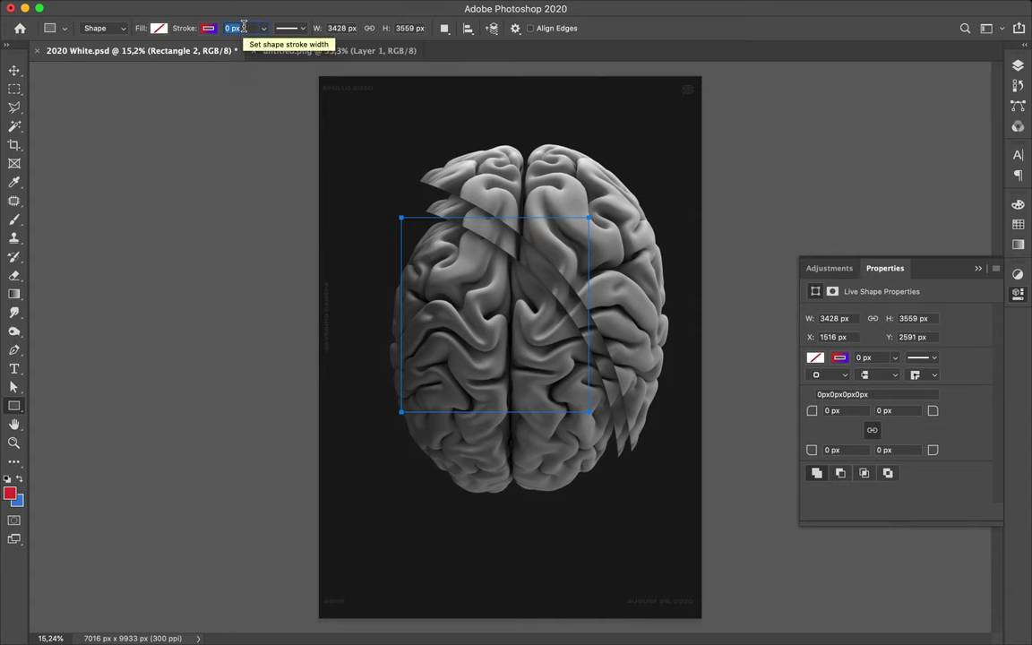
{"action": "key", "text": "a"}
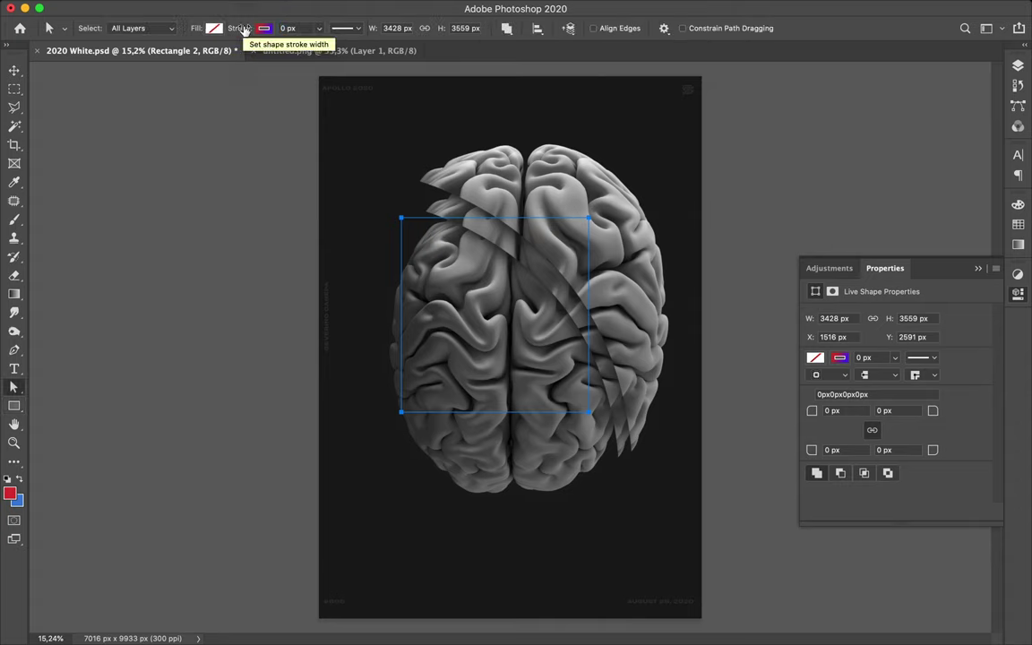
{"action": "left_click", "coordinate": [293, 27]}
{"action": "type", "text": "20"}
{"action": "key", "text": "Return"}
{"action": "type", "text": "50"}
{"action": "key", "text": "Return"}
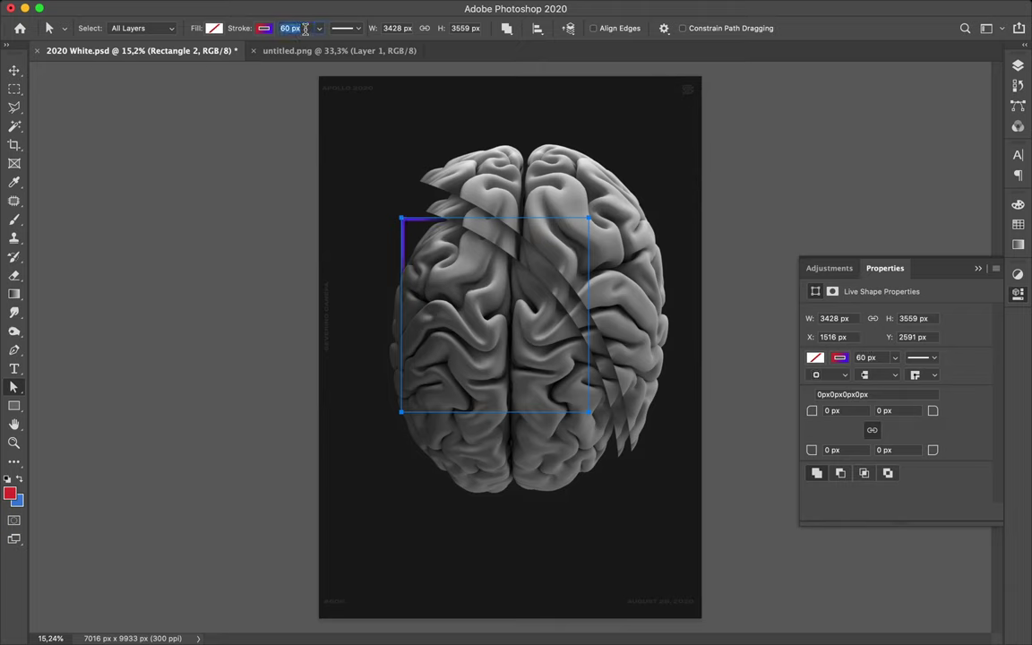
{"action": "type", "text": "100"}
{"action": "key", "text": "Return"}
- Move Rectangle 2 between Layer 4 copy and Layer 3 in the layer stack
{"action": "left_click", "coordinate": [1018, 67]}
{"action": "left_click_drag", "start_coordinate": [909, 564], "coordinate": [917, 417]}
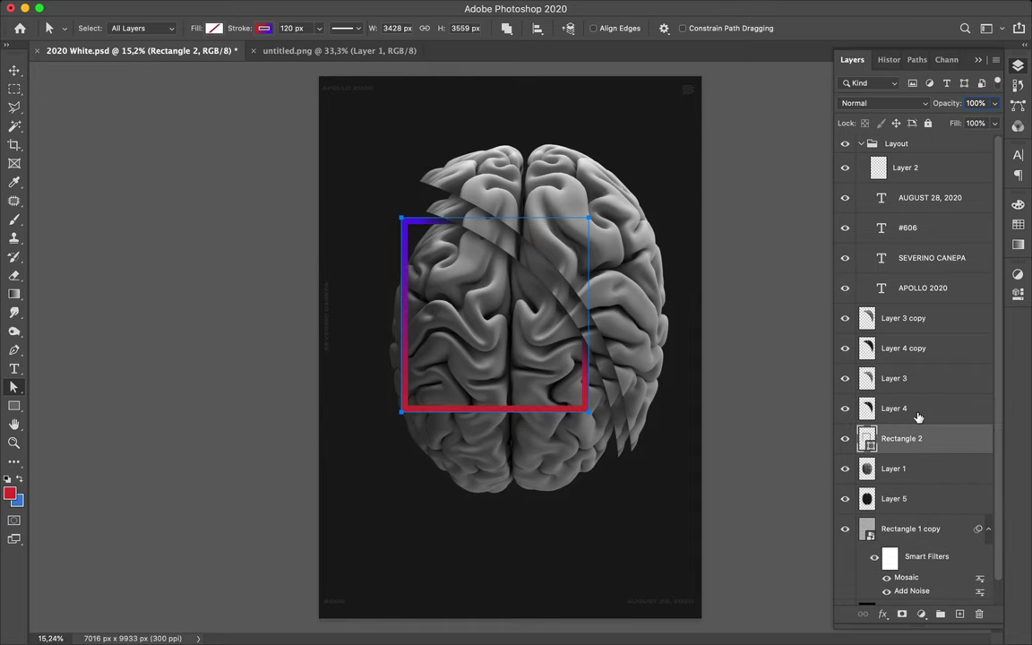
{"action": "key", "text": "v"}
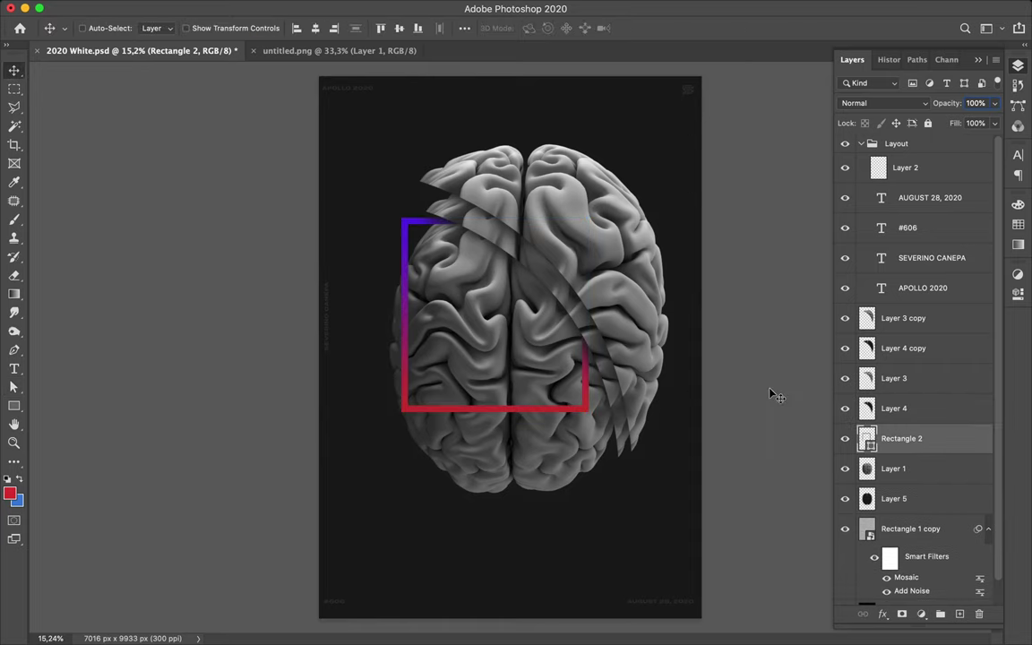
{"action": "left_click_drag", "start_coordinate": [916, 438], "coordinate": [907, 368]}
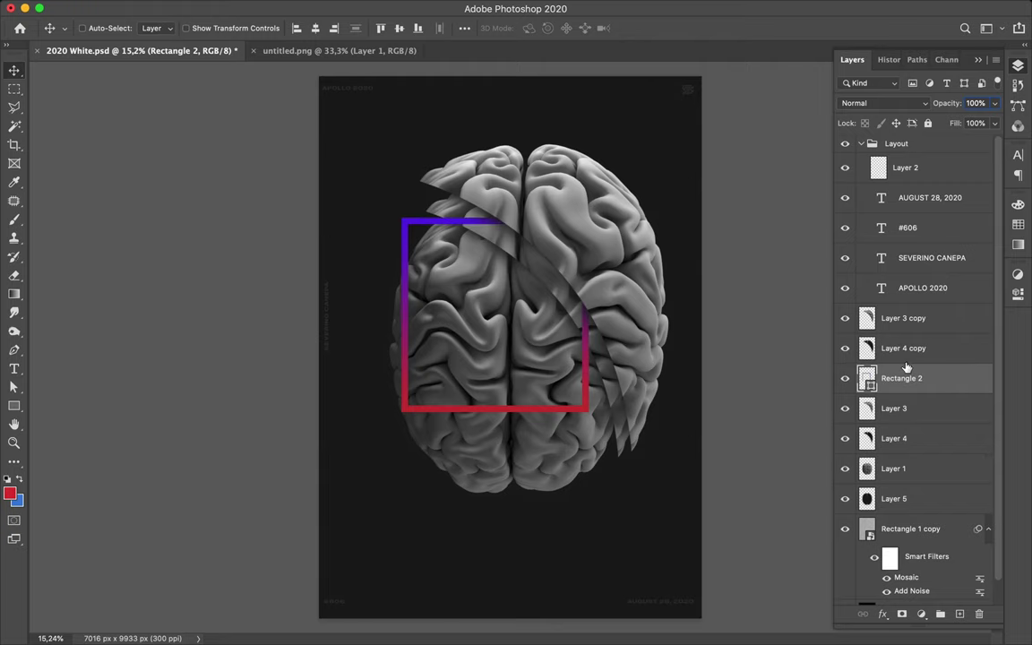
- Load the Layer 3 fragment as a selection, then clear the selection
{"action": "key", "text": "super"}
{"action": "left_click", "coordinate": [867, 408], "text": "super"}
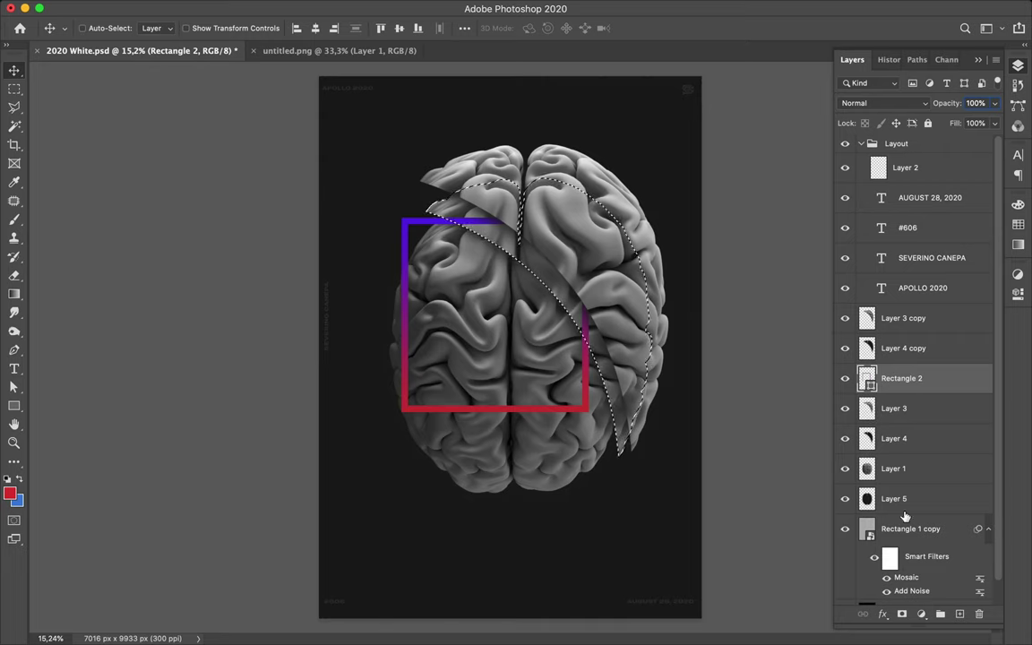
{"action": "key", "text": "m"}
{"action": "left_click", "coordinate": [614, 291]}
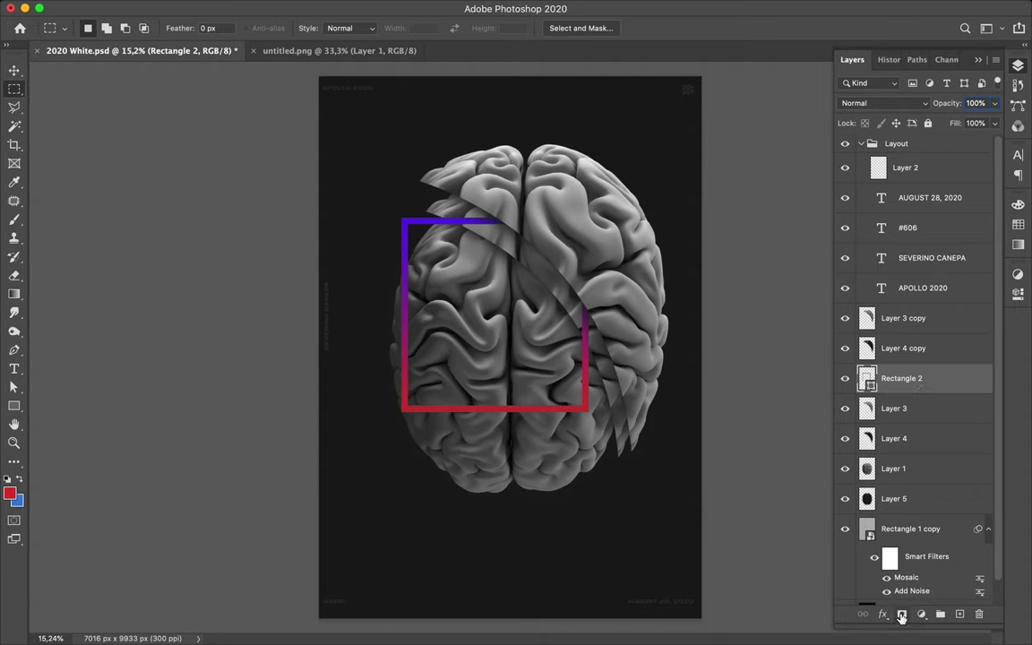
- Mask Rectangle 2, painting black over the purple top edge within the Layer 3 brain-piece selection
{"action": "left_click", "coordinate": [901, 613]}
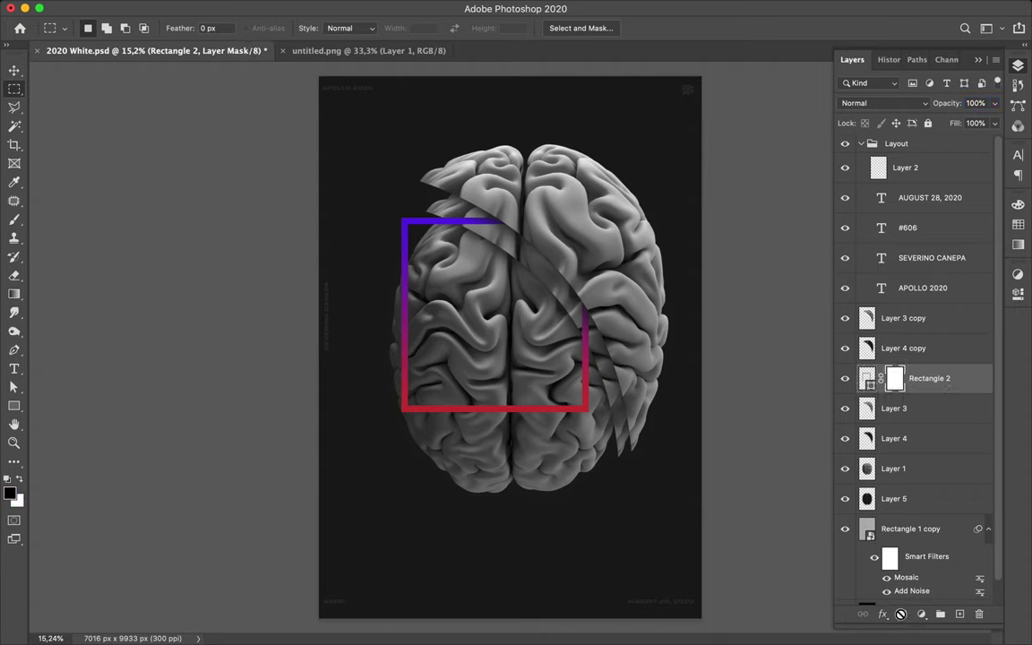
{"action": "left_click", "coordinate": [867, 318], "text": "super"}
{"action": "left_click", "coordinate": [867, 409], "text": "super"}
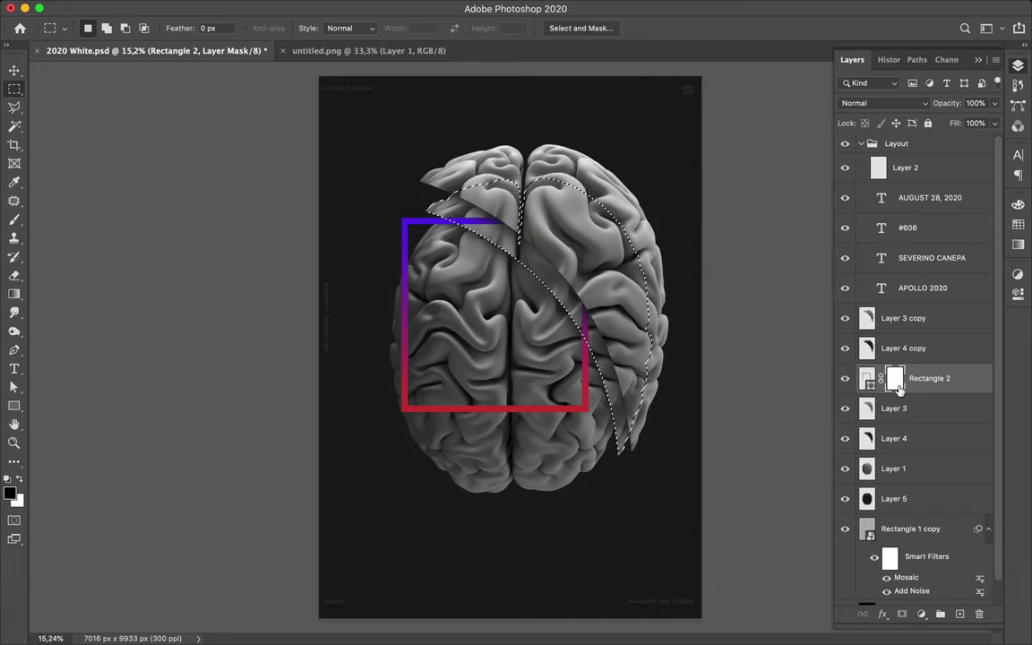
{"action": "key", "text": "b"}
{"action": "left_click_drag", "start_coordinate": [466, 204], "coordinate": [502, 222]}
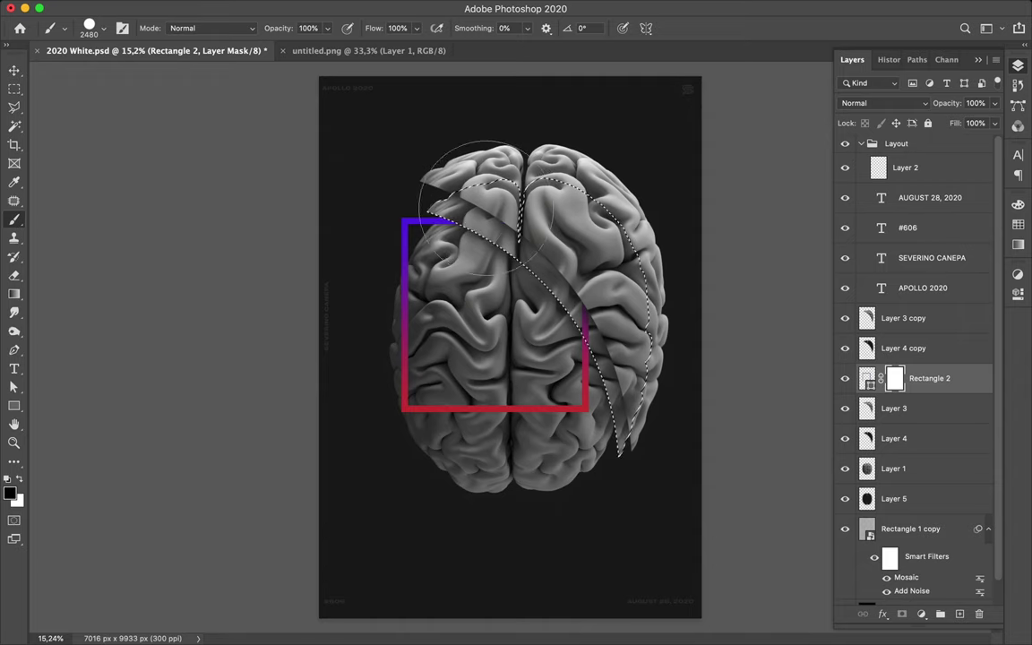
{"action": "key", "text": "ctrl+d"}
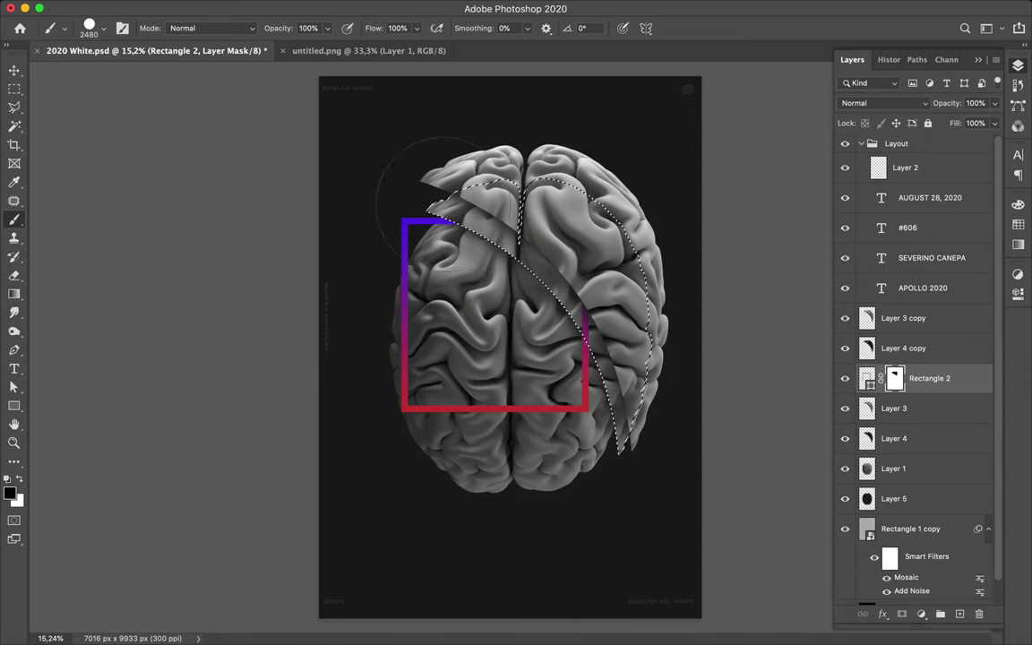
{"action": "key", "text": "m"}
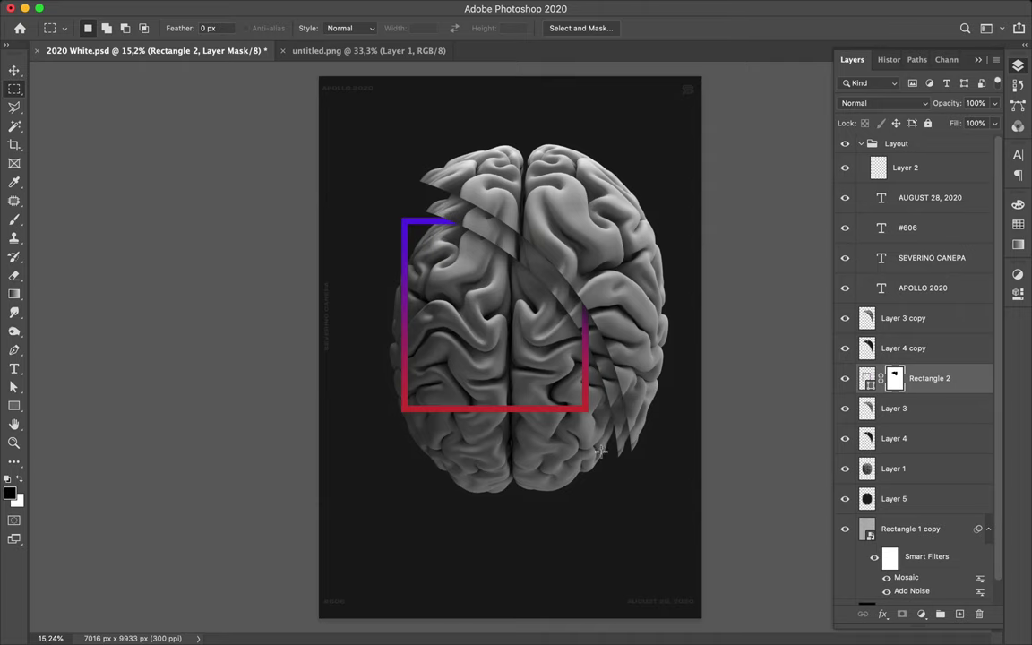
- Select Layer 1 with the Move tool and auto-select enabled
{"action": "key", "text": "v"}
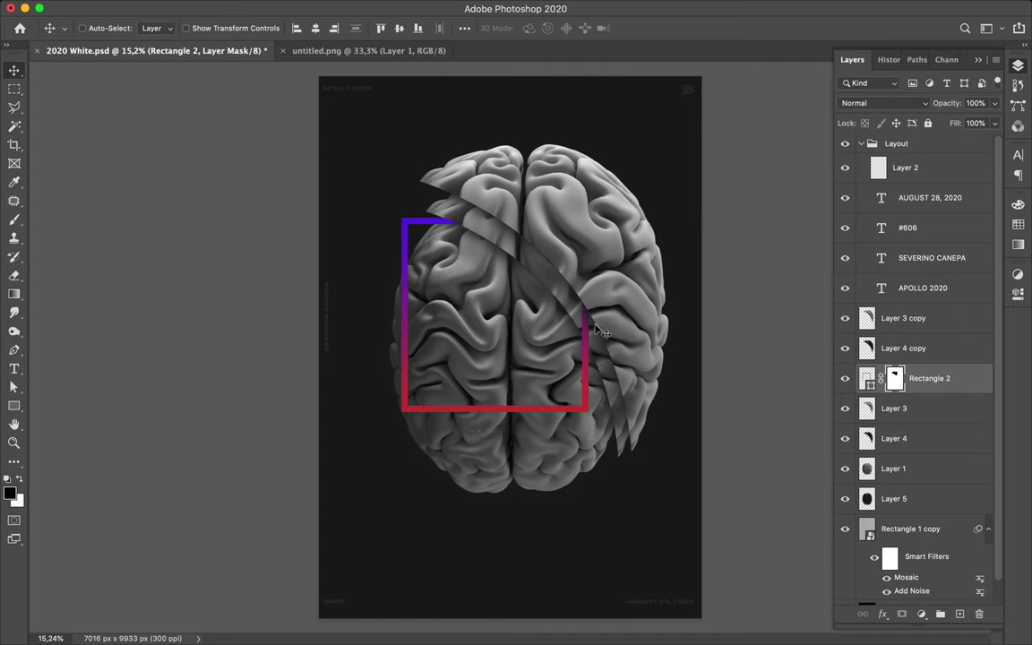
{"action": "left_click", "coordinate": [540, 323]}
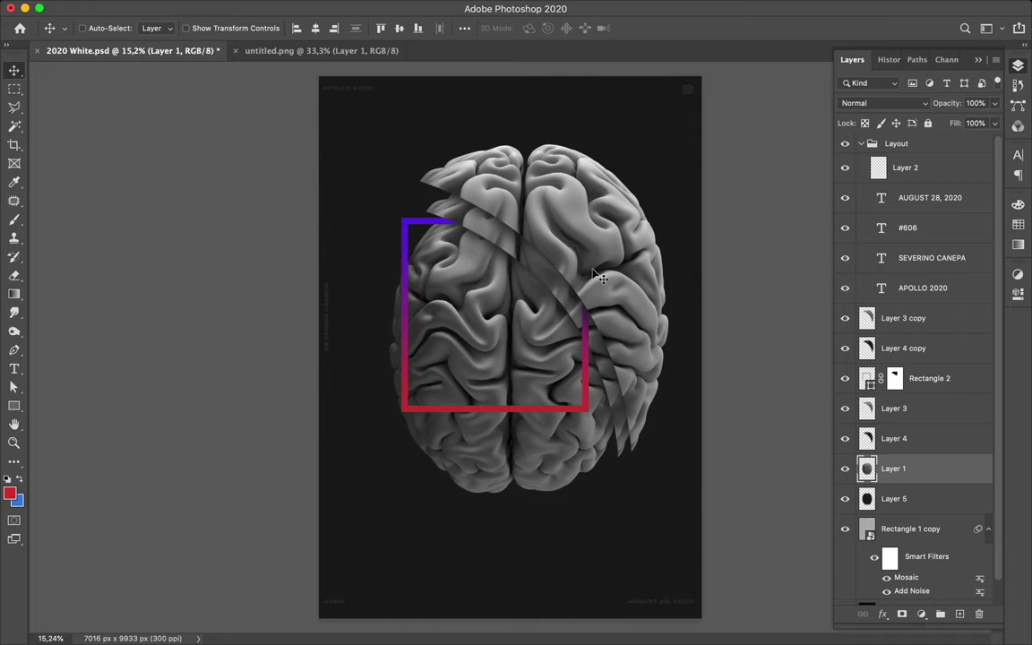
{"action": "key", "text": "super"}
- Drag Rectangle 2's left-side anchors leftward so the frame reaches 4067 px wide
{"action": "left_click", "coordinate": [502, 417], "text": "super"}
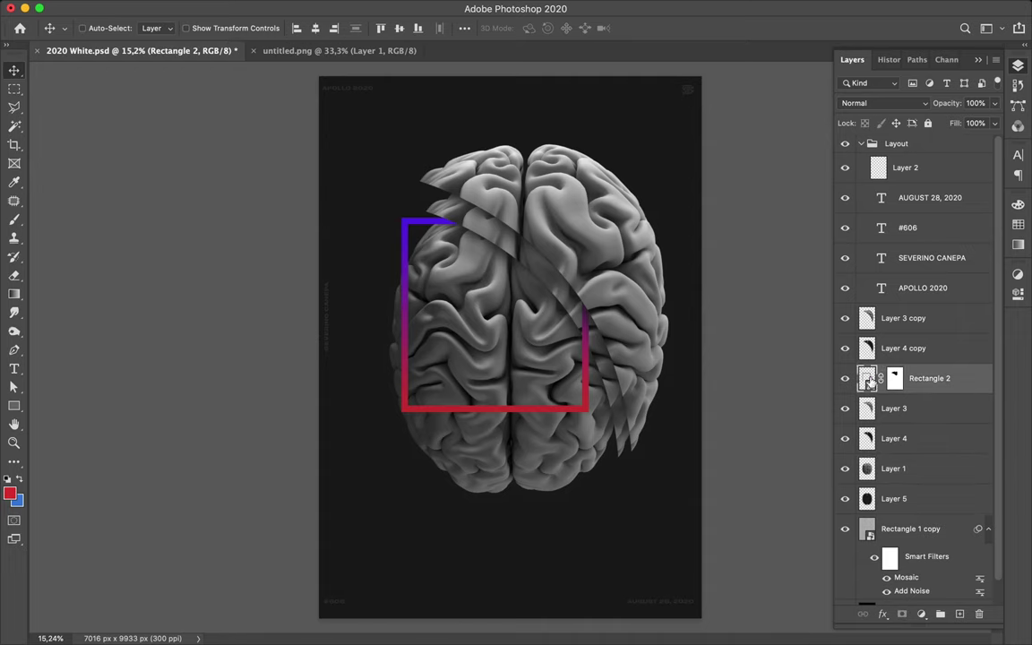
{"action": "key", "text": "super+t"}
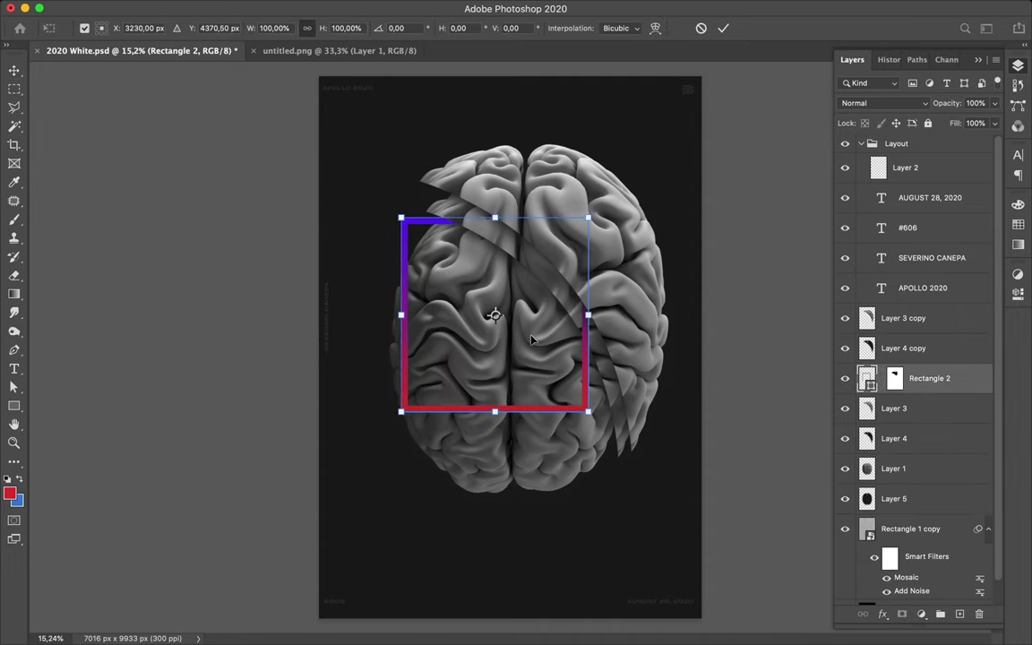
{"action": "key", "text": "Escape"}
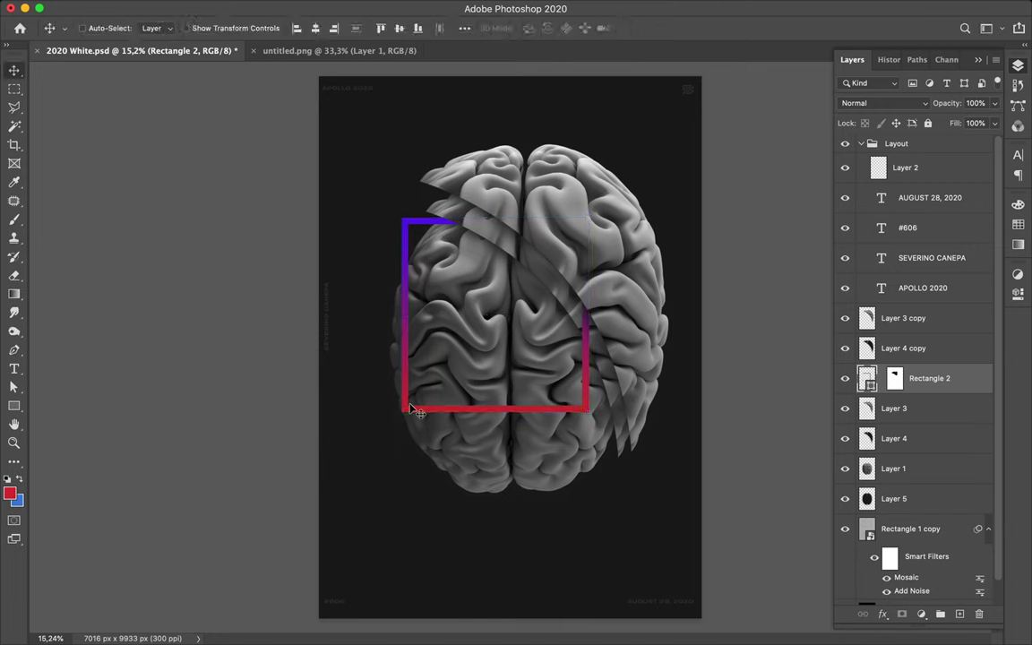
{"action": "key", "text": "a"}
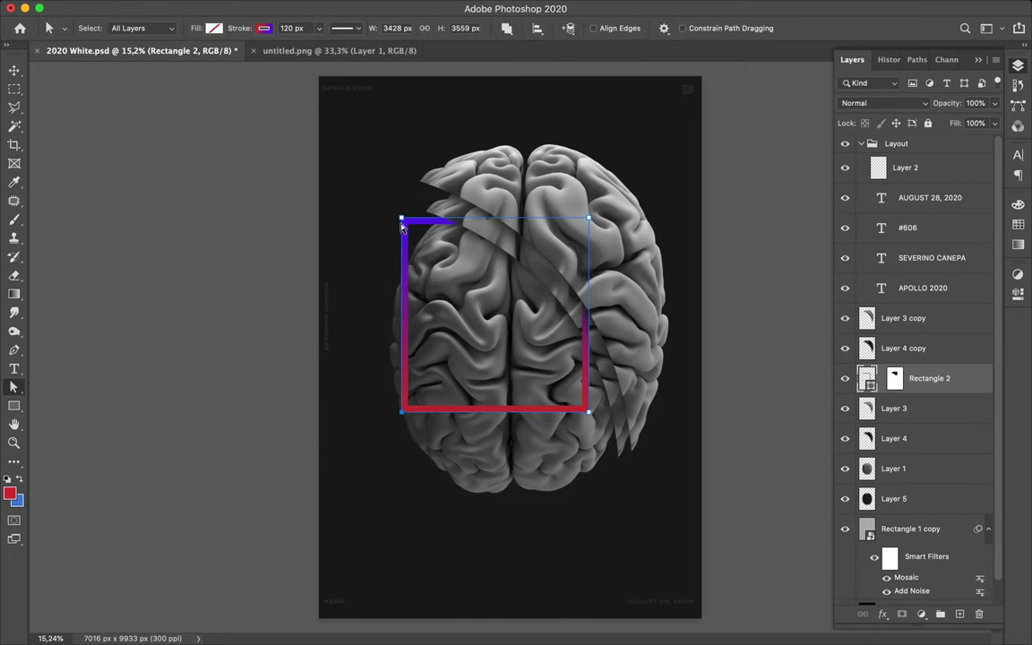
{"action": "left_click_drag", "start_coordinate": [402, 224], "coordinate": [368, 225]}
{"action": "key", "text": "Escape"}
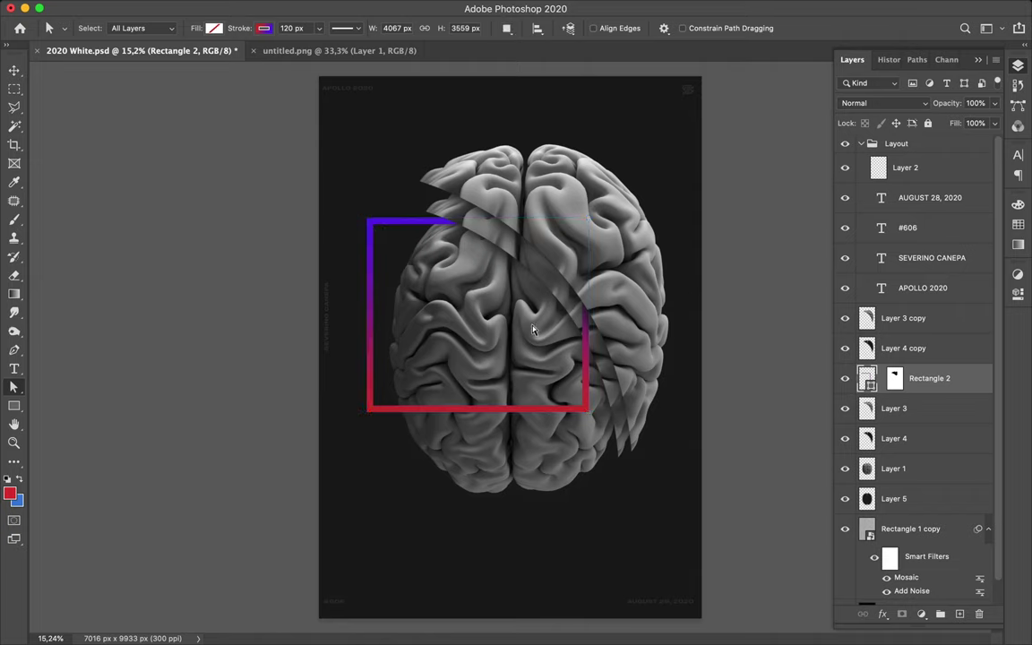
{"action": "key", "text": "v"}
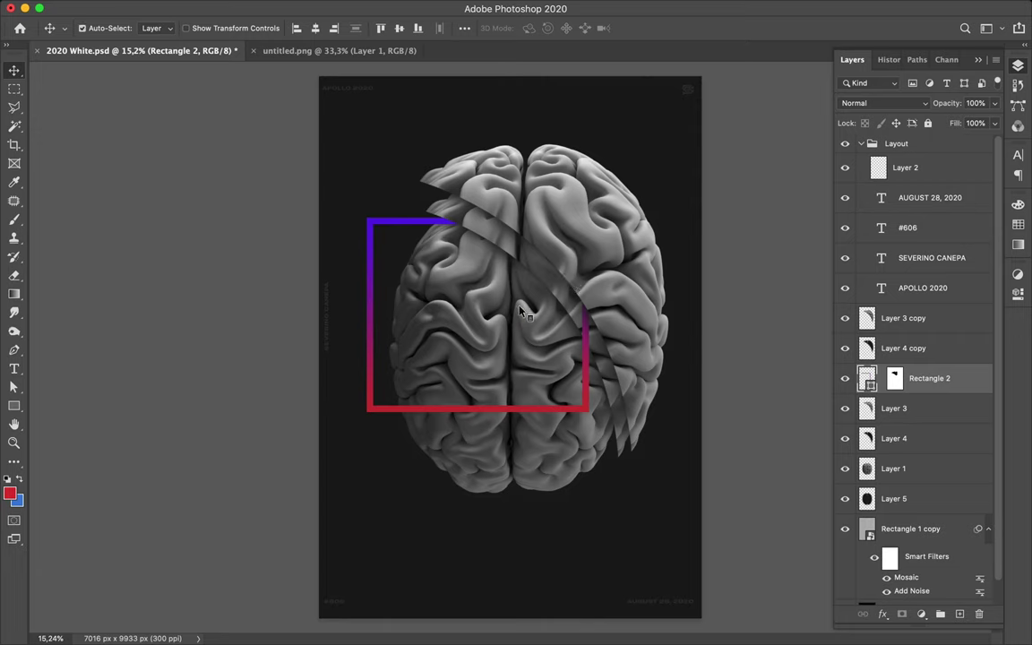
{"action": "left_click", "coordinate": [465, 275], "text": "ctrl"}
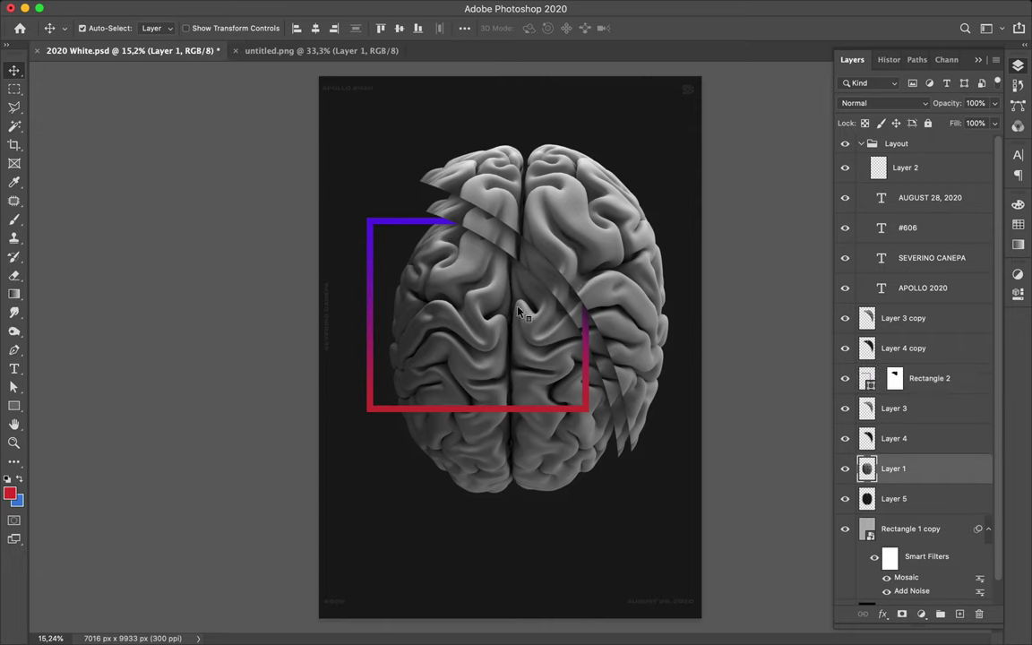
- Add a Levels adjustment over Layer 1 with black input 15 and white input about 236
{"action": "left_click", "coordinate": [902, 615]}
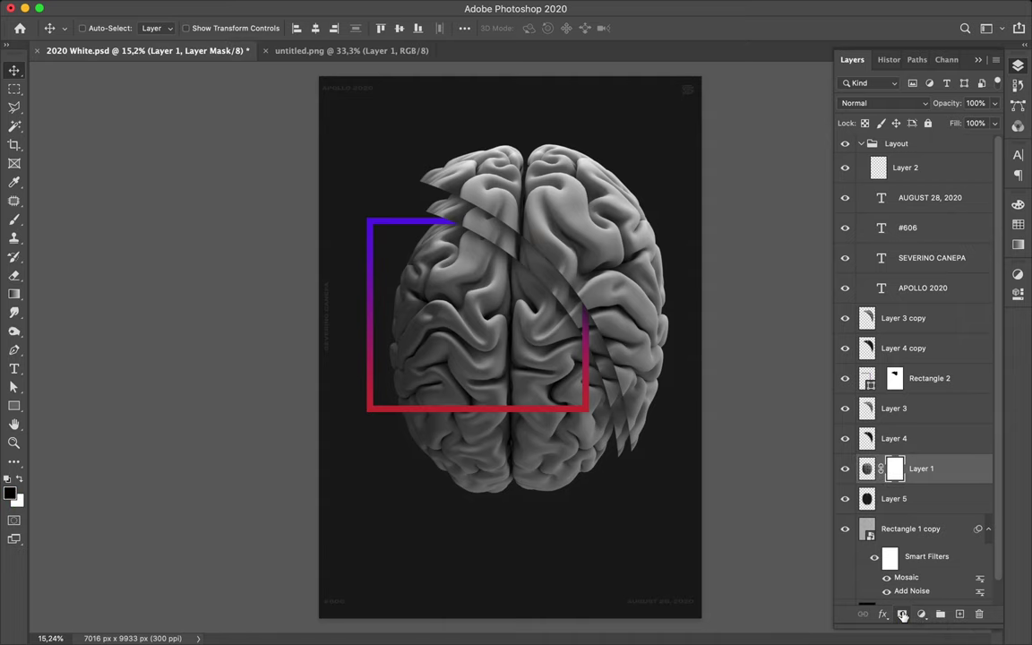
{"action": "key", "text": "super+z"}
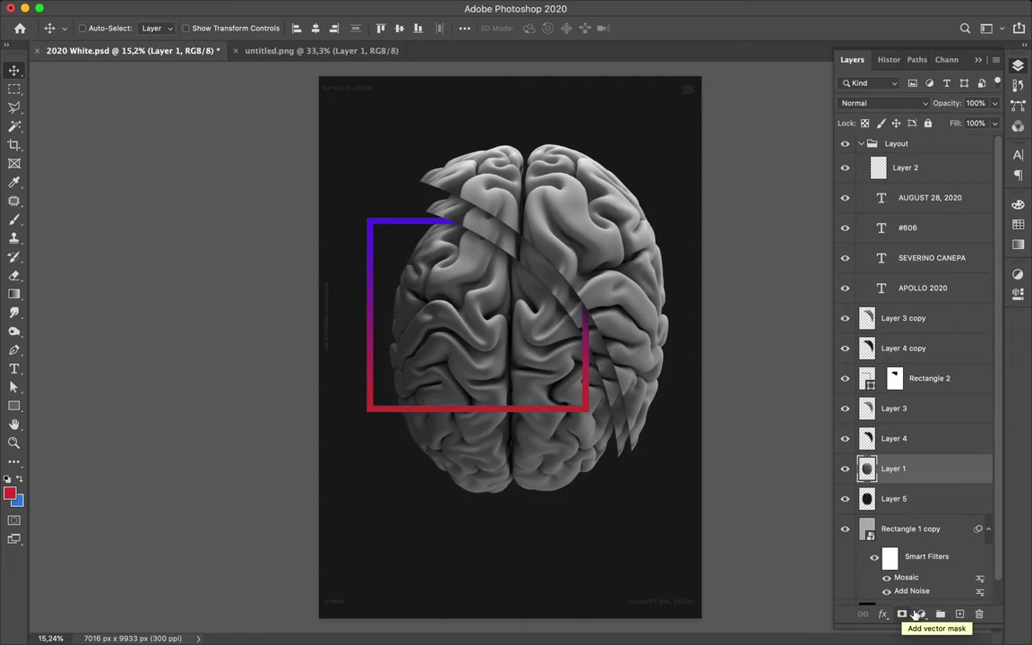
{"action": "left_click", "coordinate": [921, 614]}
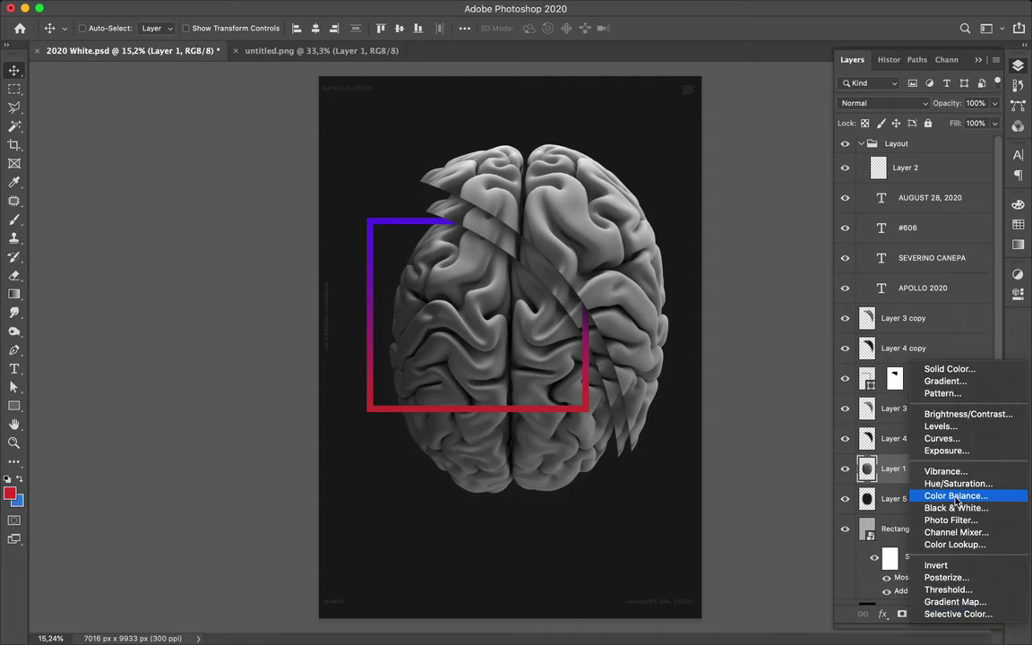
{"action": "left_click", "coordinate": [976, 431]}
{"action": "left_click_drag", "start_coordinate": [830, 421], "coordinate": [834, 421]}
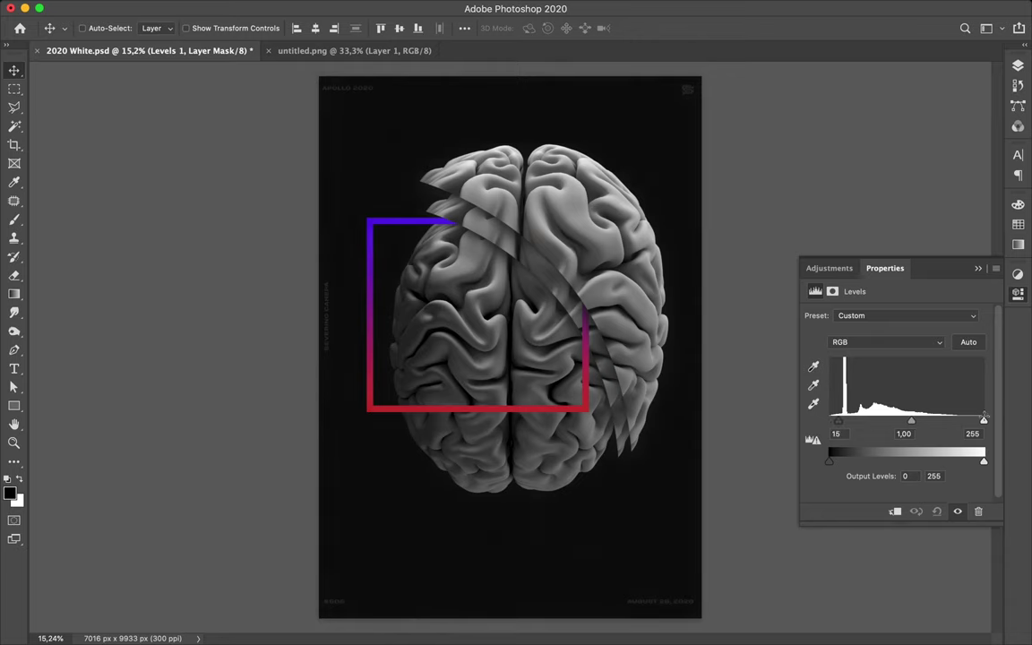
{"action": "left_click_drag", "start_coordinate": [983, 422], "coordinate": [975, 422]}
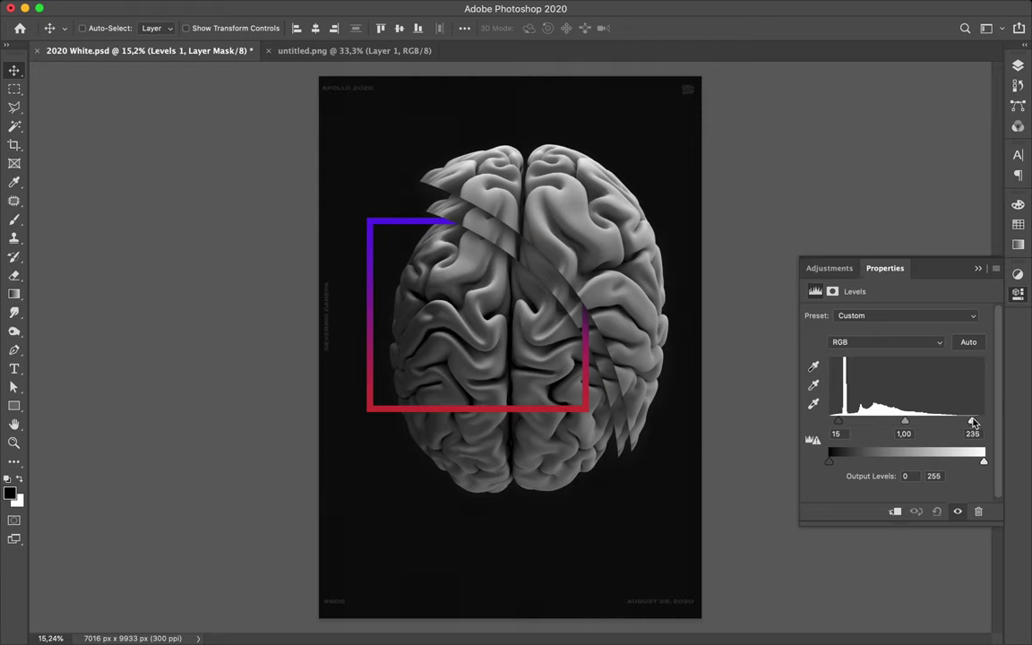
{"action": "left_click_drag", "start_coordinate": [974, 422], "coordinate": [974, 422]}
{"action": "left_click", "coordinate": [1017, 68]}
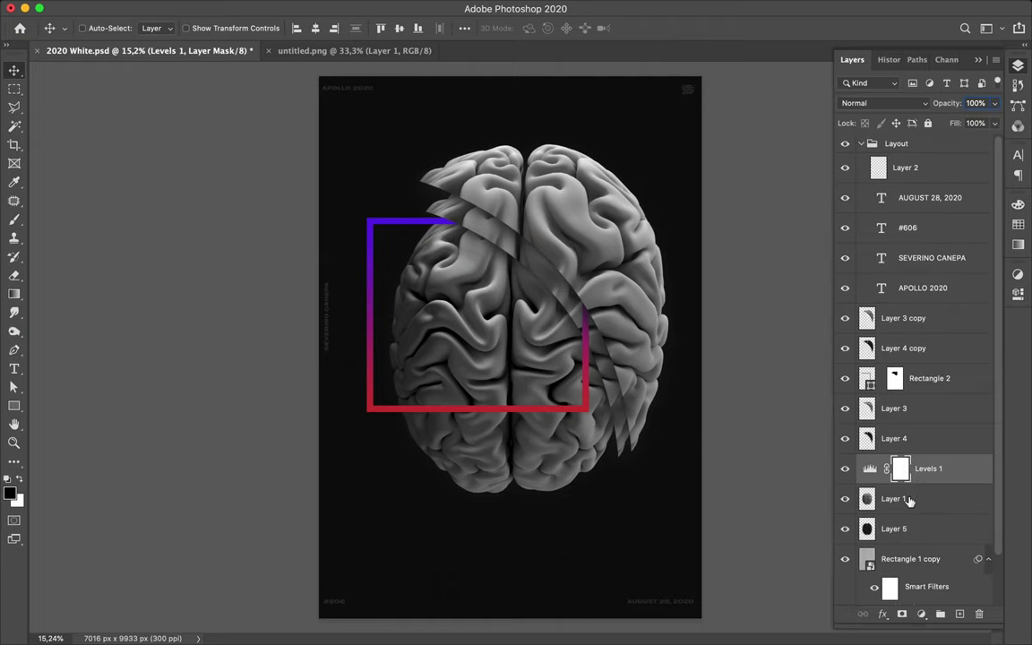
- Duplicate Levels 1 above Layer 3 and merge that copy into the Layer 3 copy piece
{"action": "left_click", "coordinate": [934, 498], "text": "shift"}
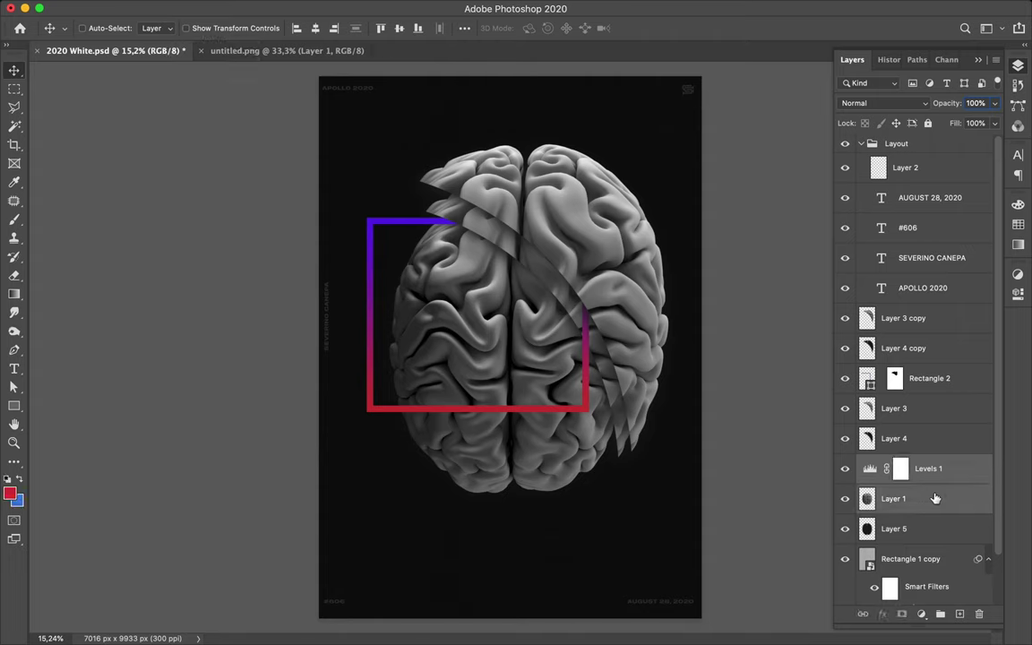
{"action": "left_click", "coordinate": [931, 472]}
{"action": "left_click_drag", "start_coordinate": [932, 473], "coordinate": [922, 301]}
{"action": "key", "text": "super"}
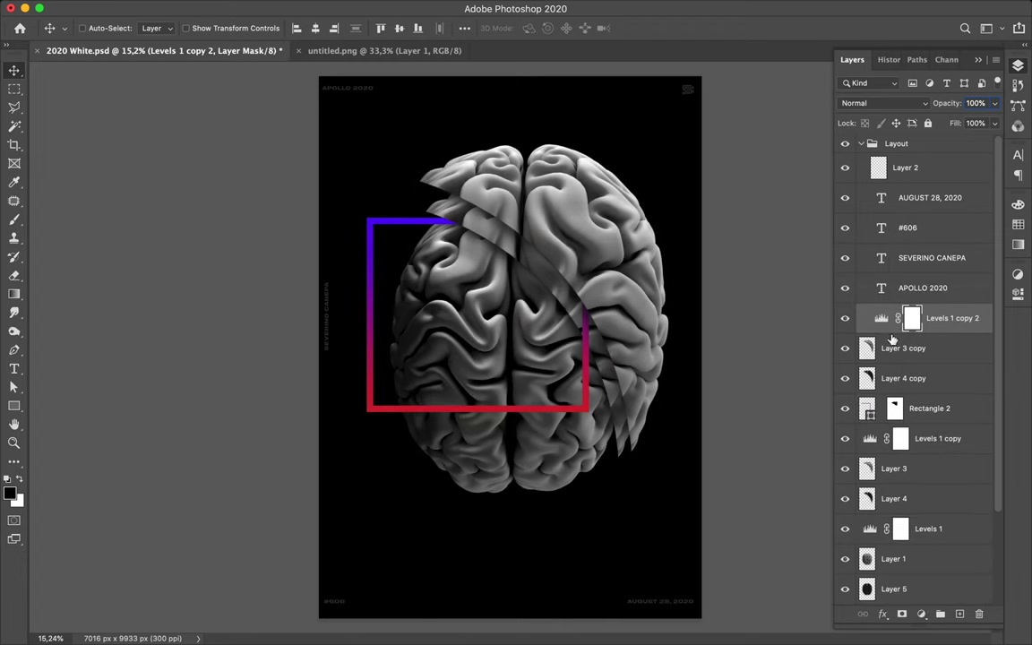
{"action": "key", "text": "super"}
{"action": "scroll", "coordinate": [901, 337], "scroll_direction": "up", "scroll_amount": 1}
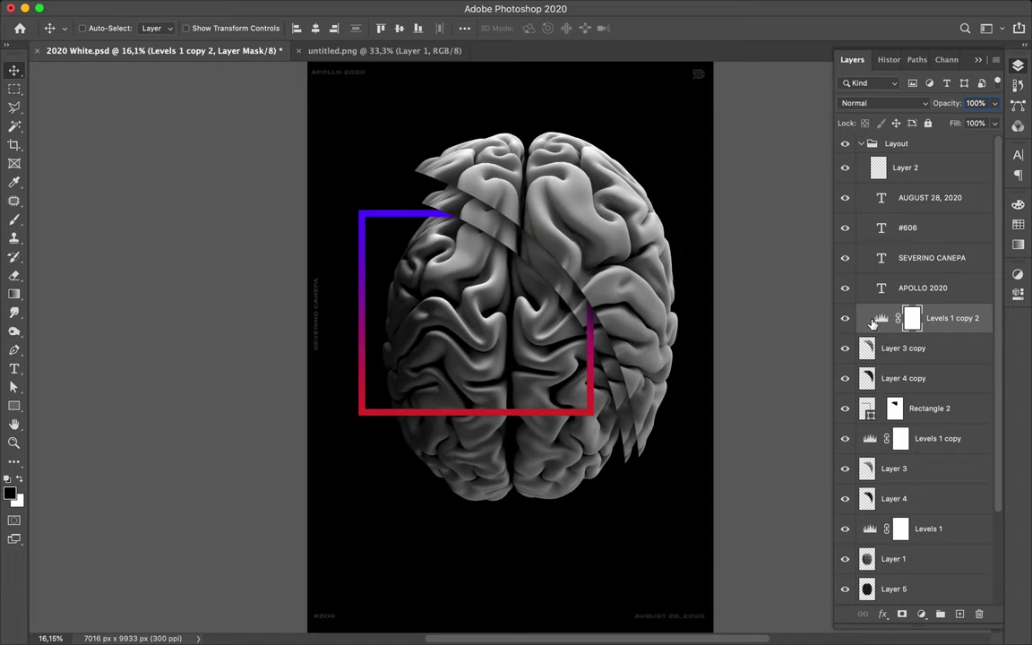
{"action": "left_click", "coordinate": [566, 274], "text": "super"}
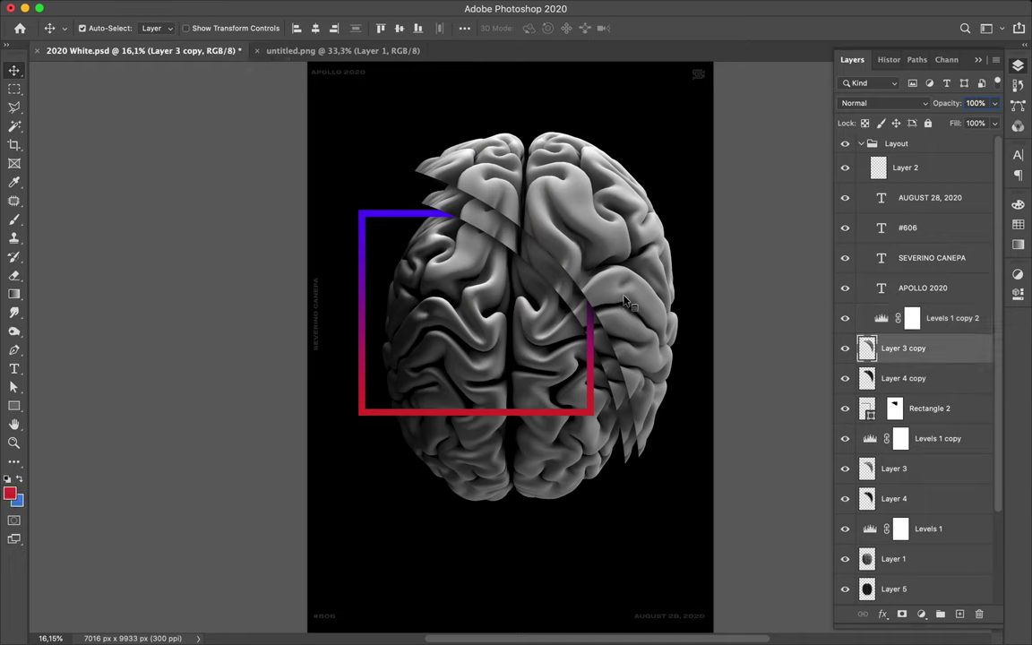
{"action": "key", "text": "super+plus"}
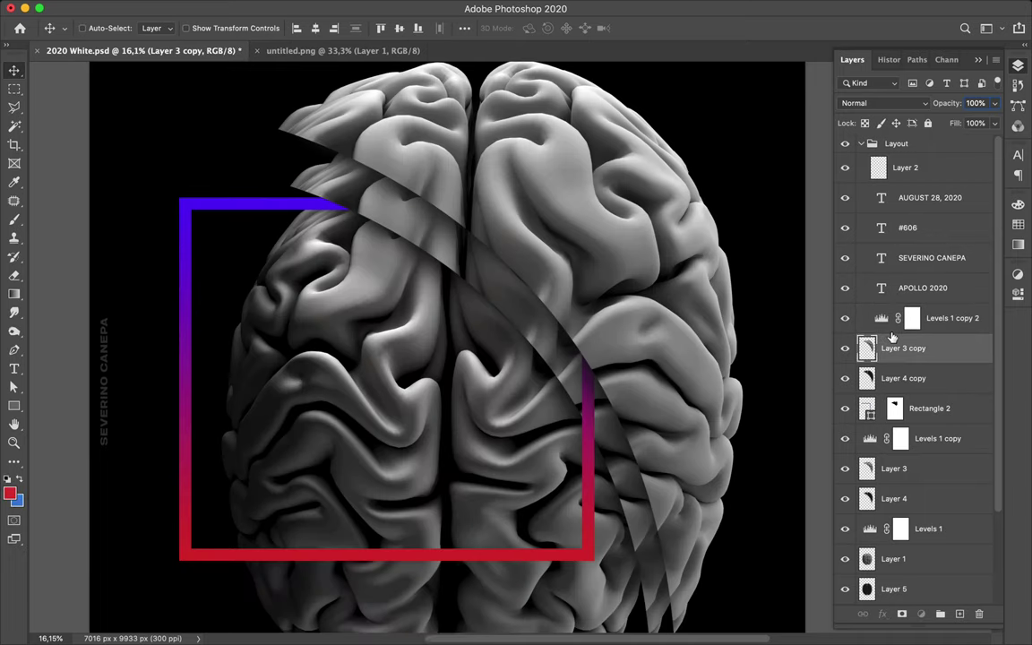
{"action": "left_click", "coordinate": [887, 321], "text": "shift"}
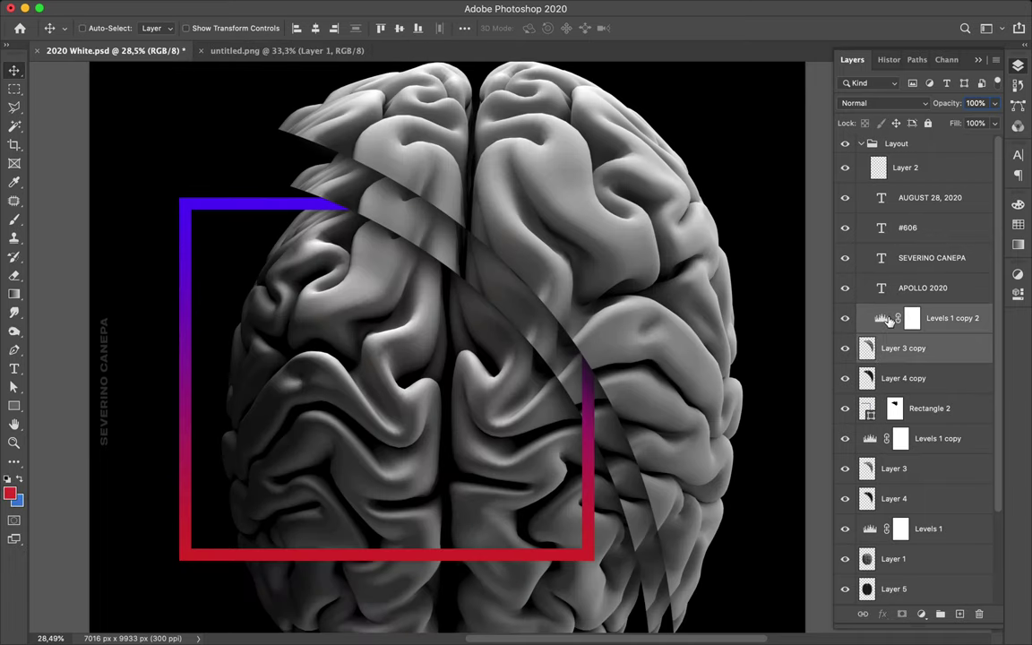
{"action": "key", "text": "super+e"}
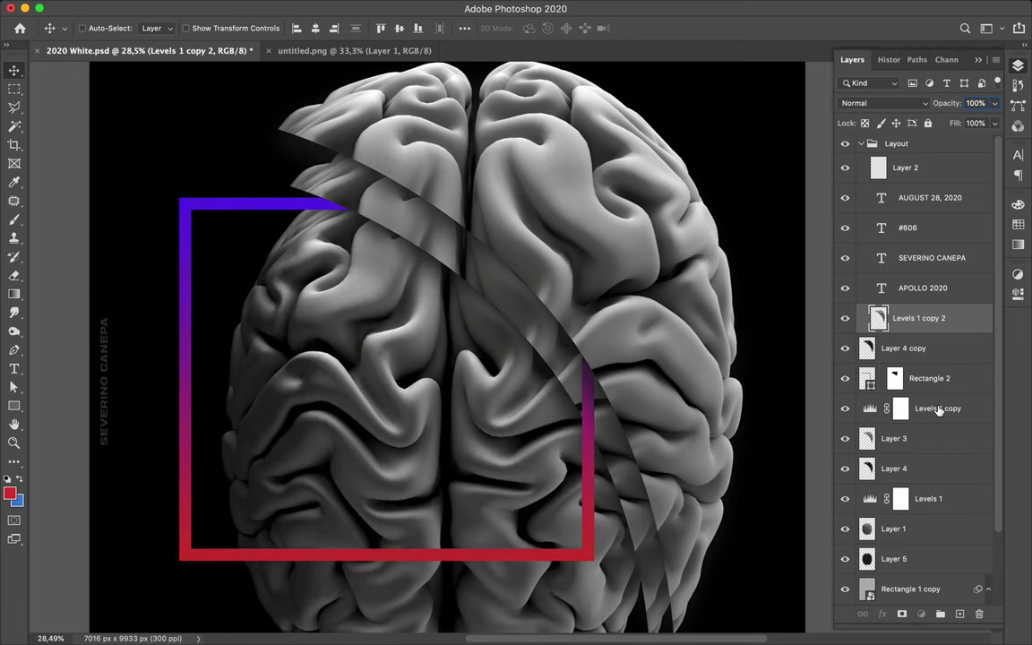
- Merge Levels 1 copy into Layer 3, and Layer 1 with Levels 1
{"action": "left_click", "coordinate": [937, 412]}
{"action": "left_click", "coordinate": [932, 436], "text": "shift"}
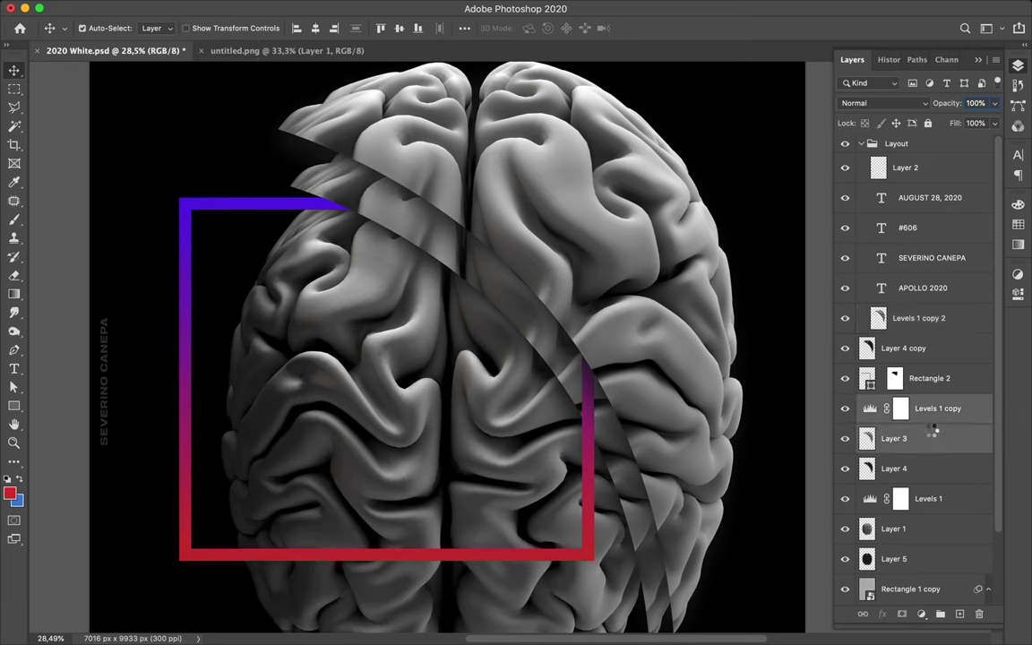
{"action": "key", "text": "super+e"}
{"action": "left_click", "coordinate": [912, 506]}
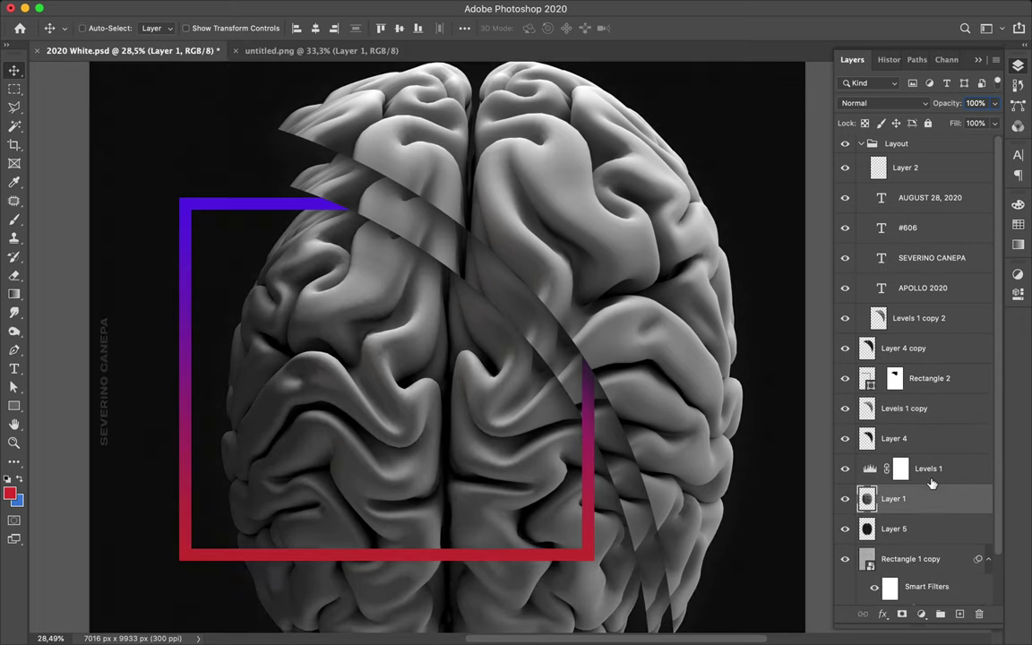
{"action": "left_click", "coordinate": [932, 475], "text": "shift"}
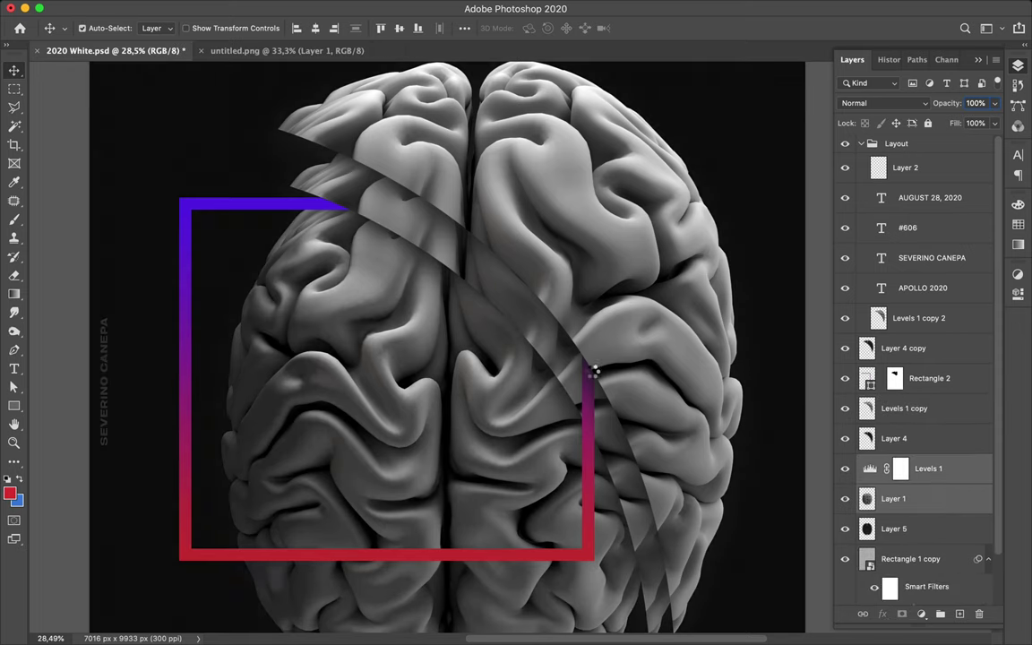
{"action": "key", "text": "super+e"}
- Release Levels 1 copy 2 from its clipping mask
{"action": "key", "text": "super"}
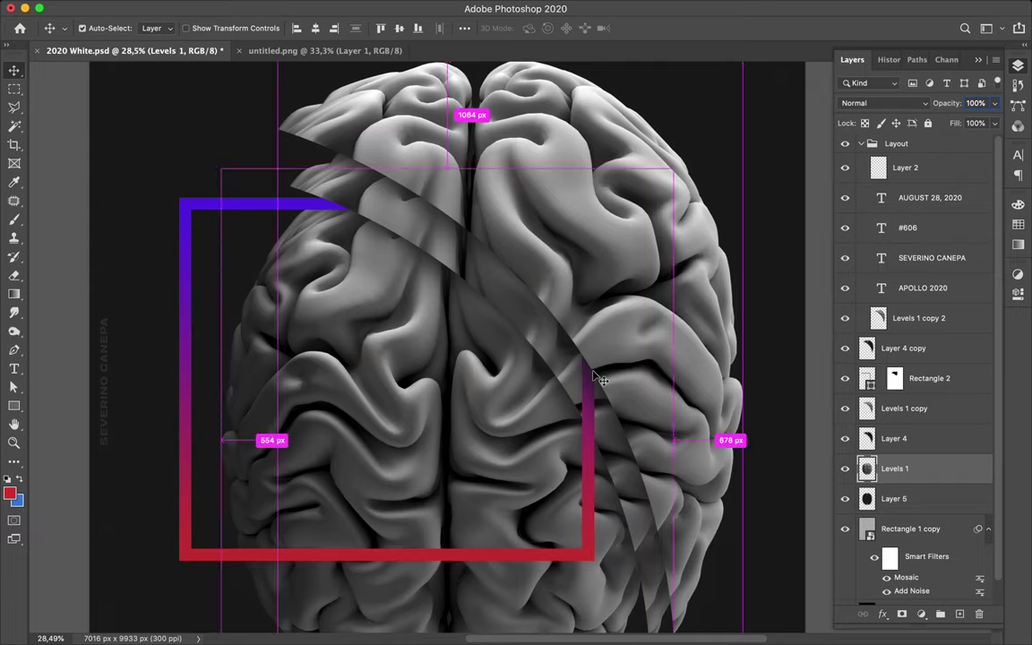
{"action": "scroll", "coordinate": [594, 376], "scroll_direction": "down", "scroll_amount": 3}
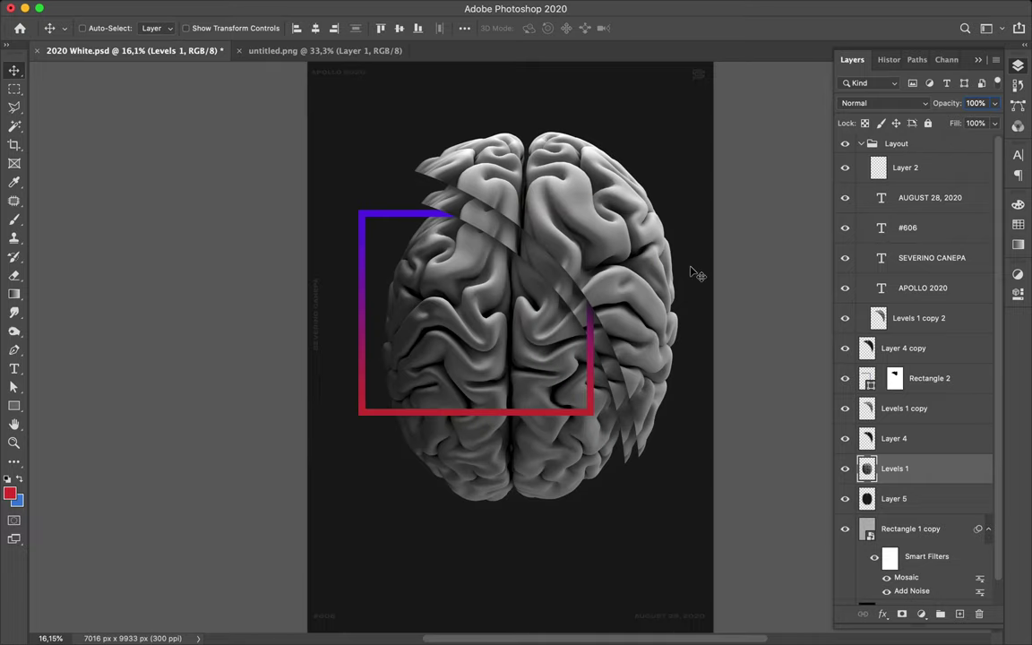
{"action": "left_click", "coordinate": [502, 231], "text": "super"}
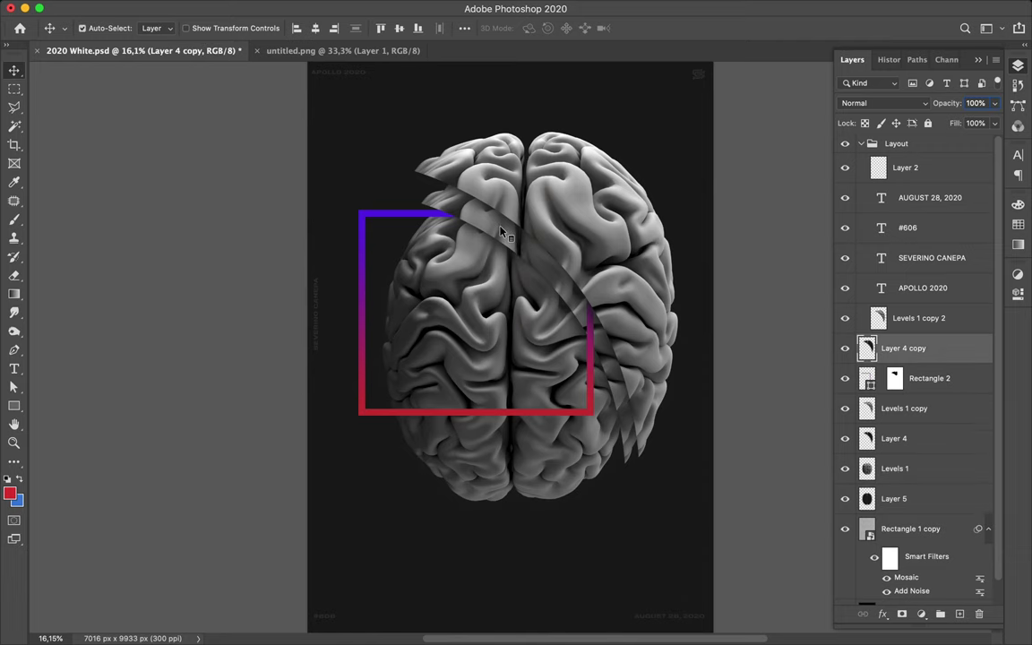
{"action": "left_click", "coordinate": [902, 323]}
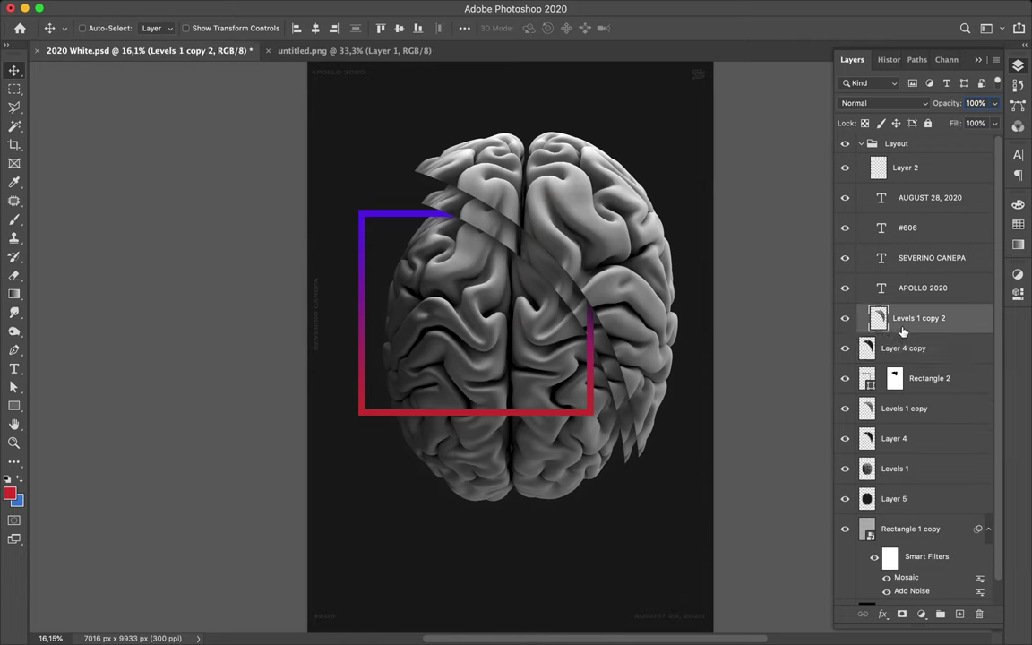
{"action": "mouse_move", "coordinate": [916, 325]}
{"action": "left_mouse_down"}
{"action": "mouse_move", "coordinate": [905, 333]}
{"action": "mouse_move", "coordinate": [918, 324]}
{"action": "left_mouse_up"}
- Create Layer 6 below Rectangle 2 and load the brain slice outlines as a selection
{"action": "left_click", "coordinate": [959, 615]}
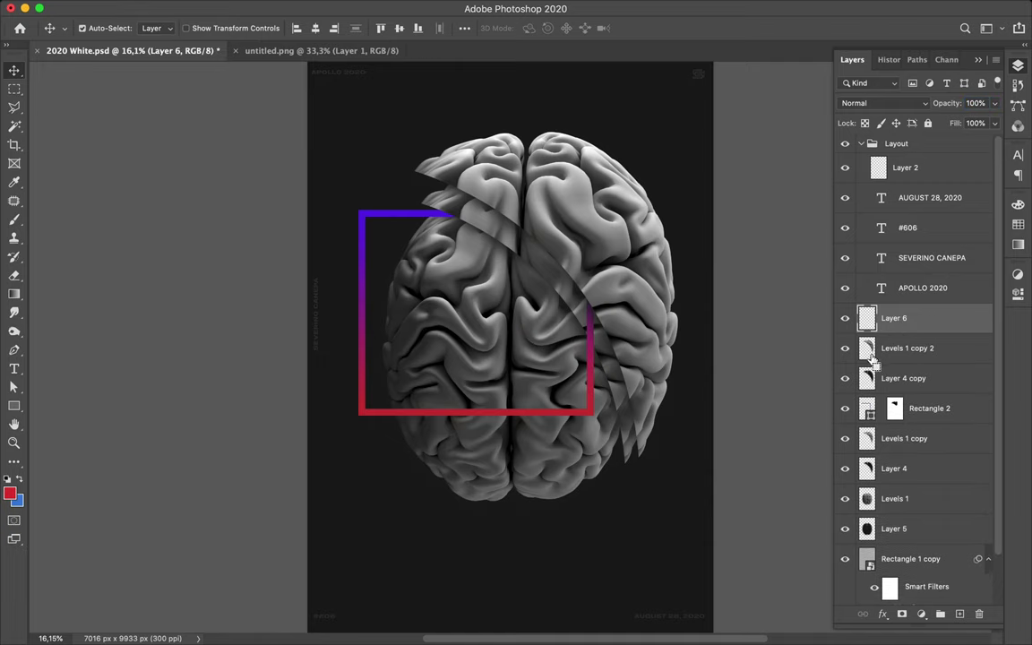
{"action": "left_click", "coordinate": [868, 353], "text": "super"}
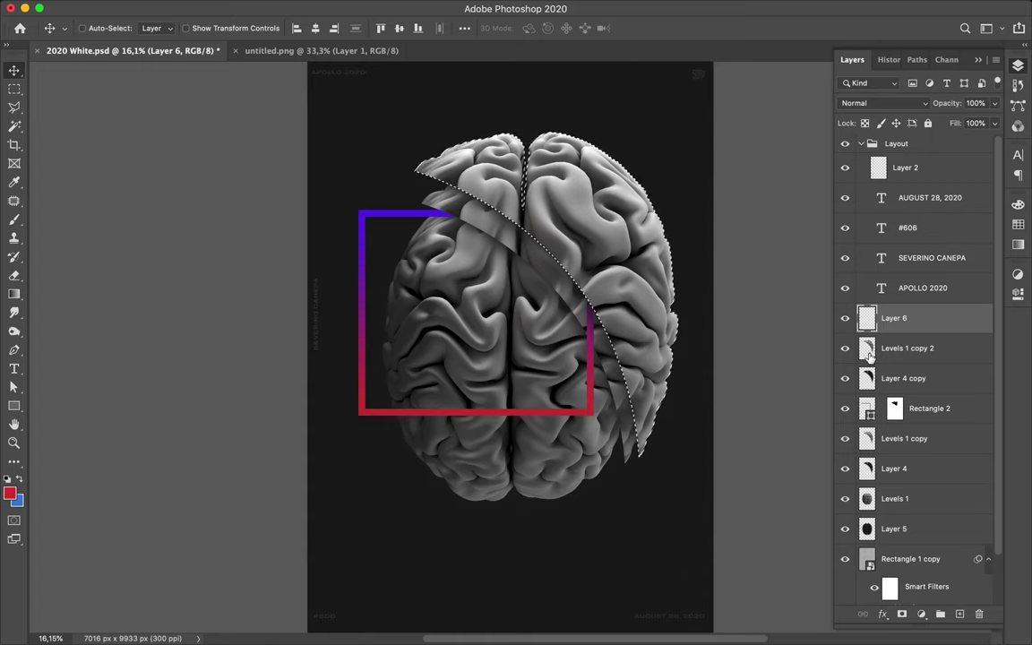
{"action": "key", "text": "super+d"}
{"action": "key", "text": "shift+Tab"}
{"action": "key", "text": "shift+Tab"}
{"action": "key", "text": "super+shift+d"}
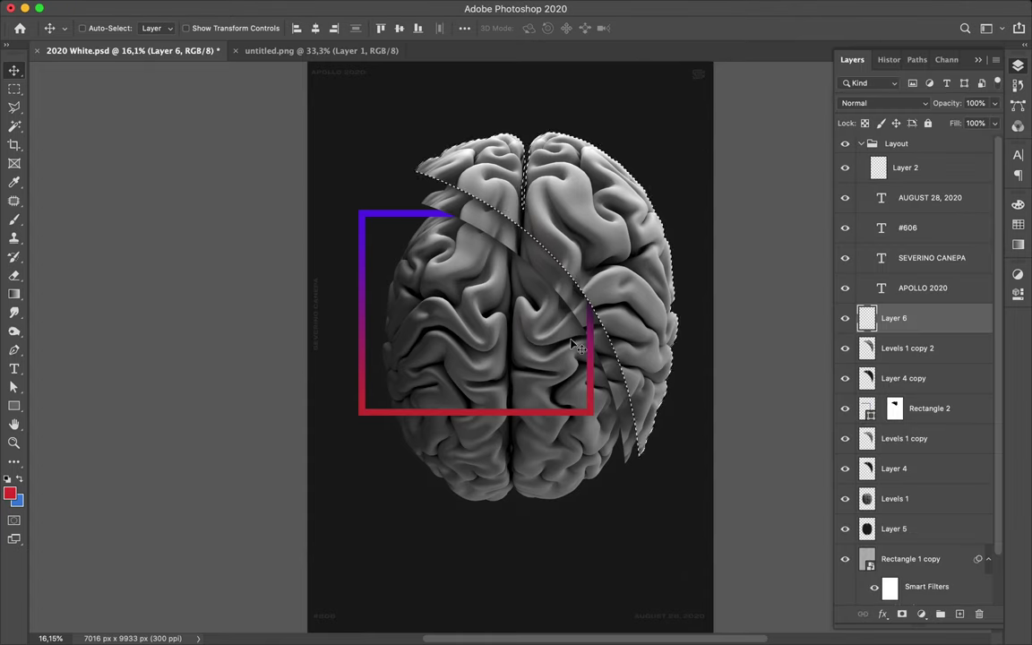
{"action": "key", "text": "super+d"}
{"action": "left_click", "coordinate": [562, 285], "text": "super"}
{"action": "key", "text": "super+shift+d"}
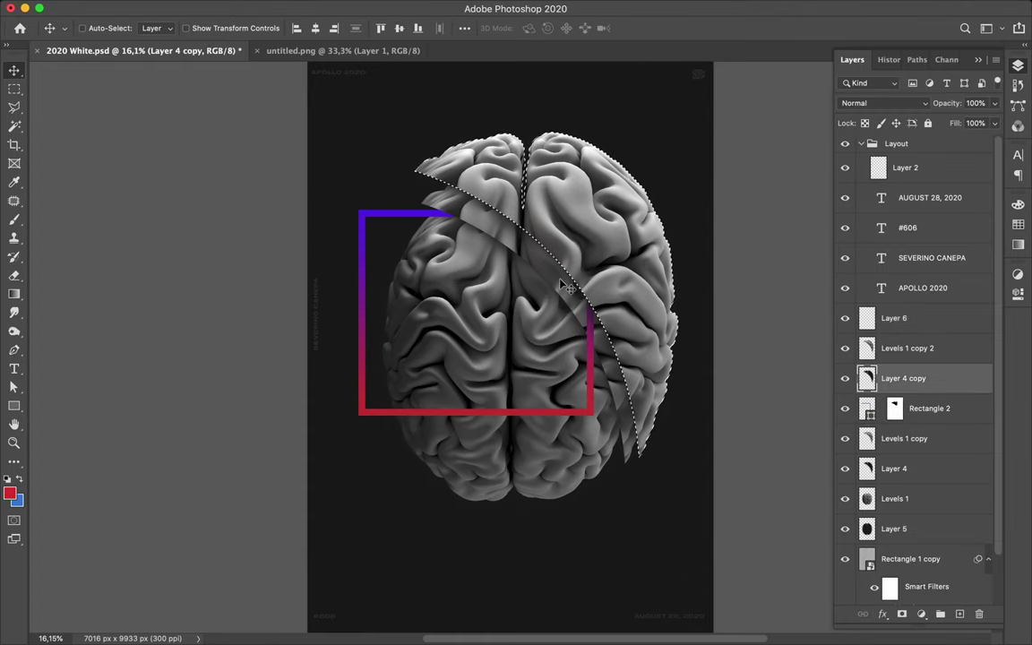
{"action": "left_click", "coordinate": [566, 303]}
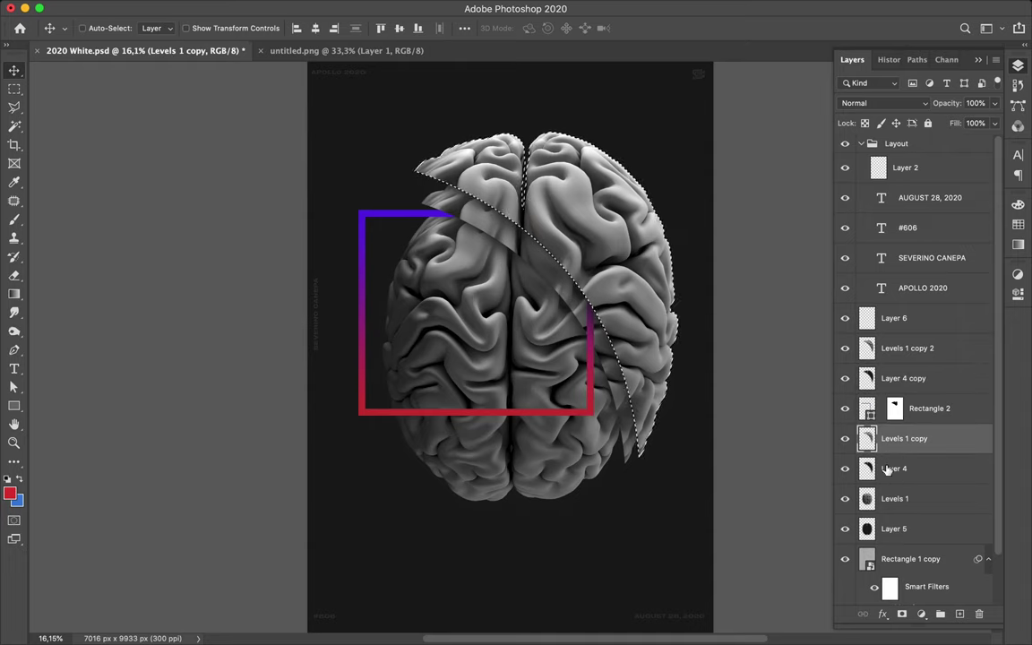
{"action": "key", "text": "super+d"}
{"action": "left_click", "coordinate": [868, 439], "text": "super"}
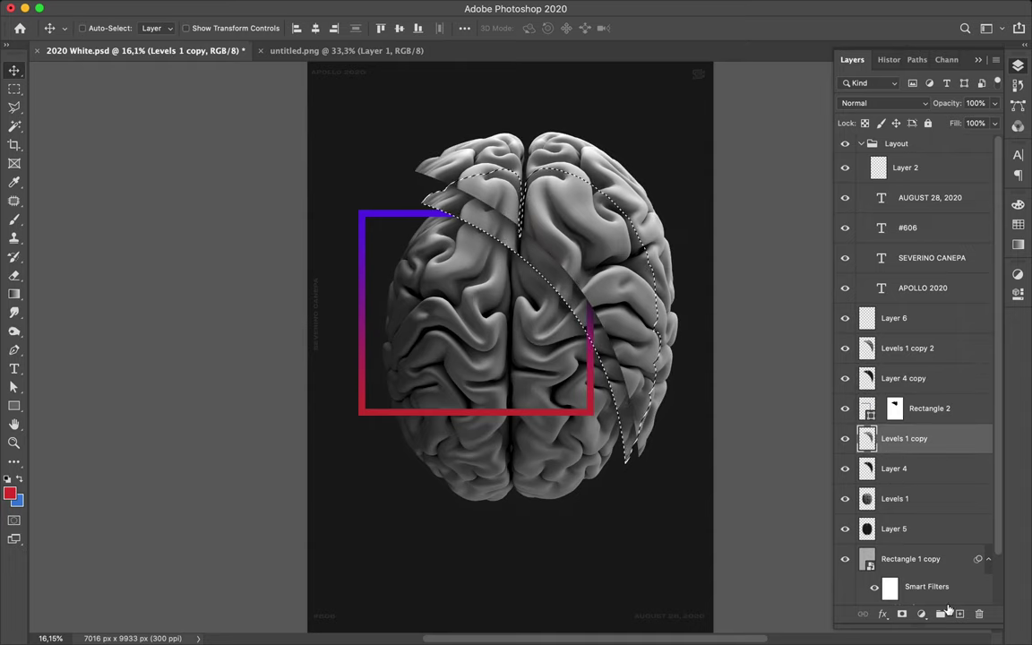
{"action": "left_click_drag", "start_coordinate": [889, 318], "coordinate": [893, 423]}
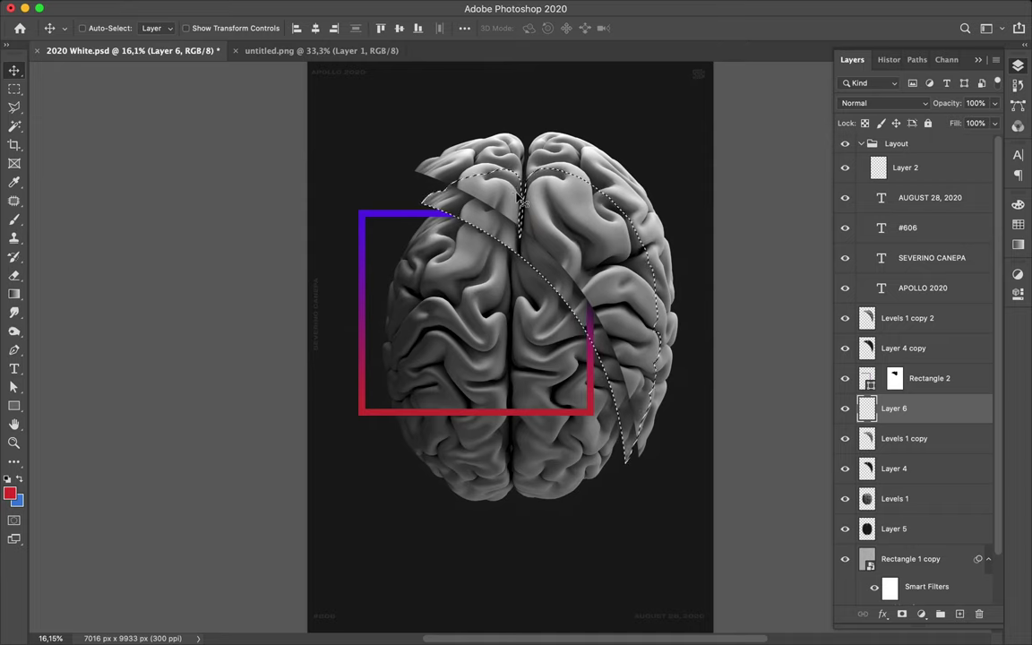
- Change the frame stroke gradient's purple end stop to a bluer violet, #4736ee
{"action": "key", "text": "g"}
{"action": "left_click", "coordinate": [106, 27]}
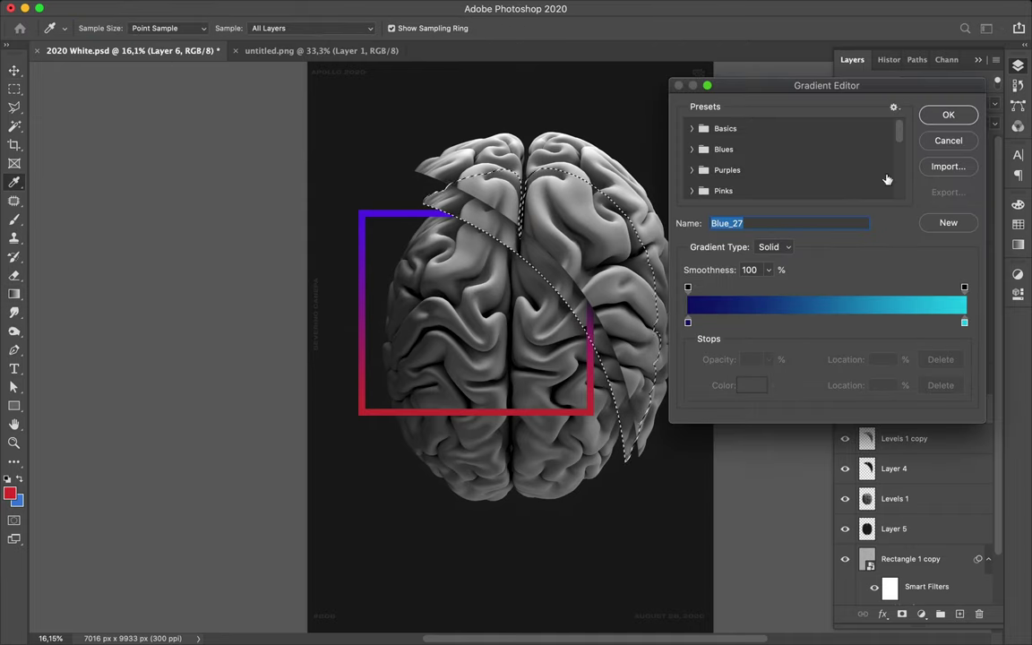
{"action": "left_click", "coordinate": [968, 143]}
{"action": "key", "text": "v"}
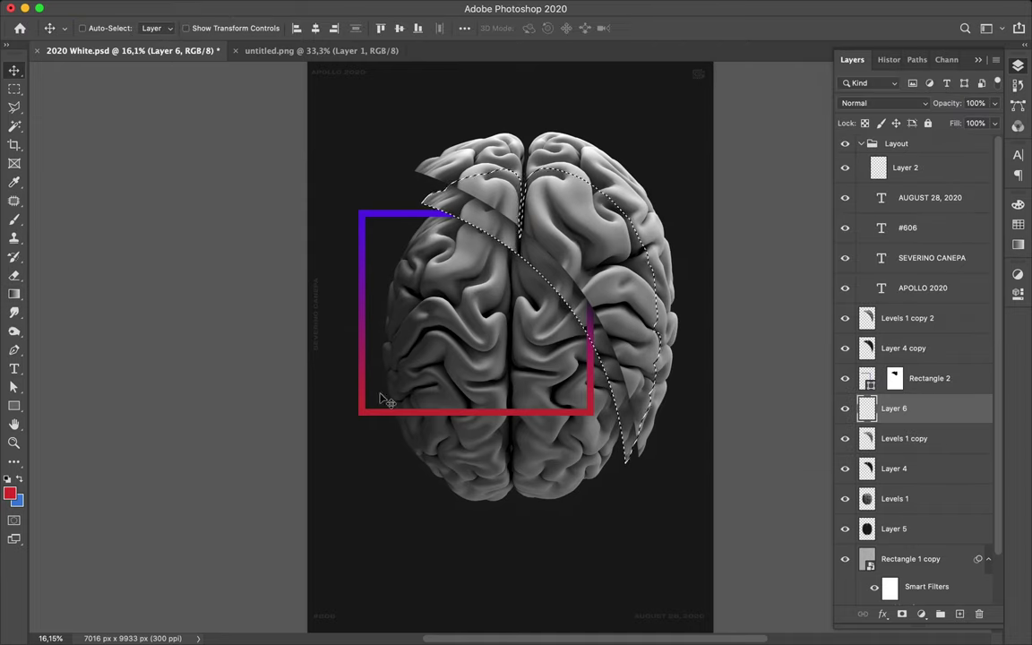
{"action": "left_click", "coordinate": [365, 403], "text": "super"}
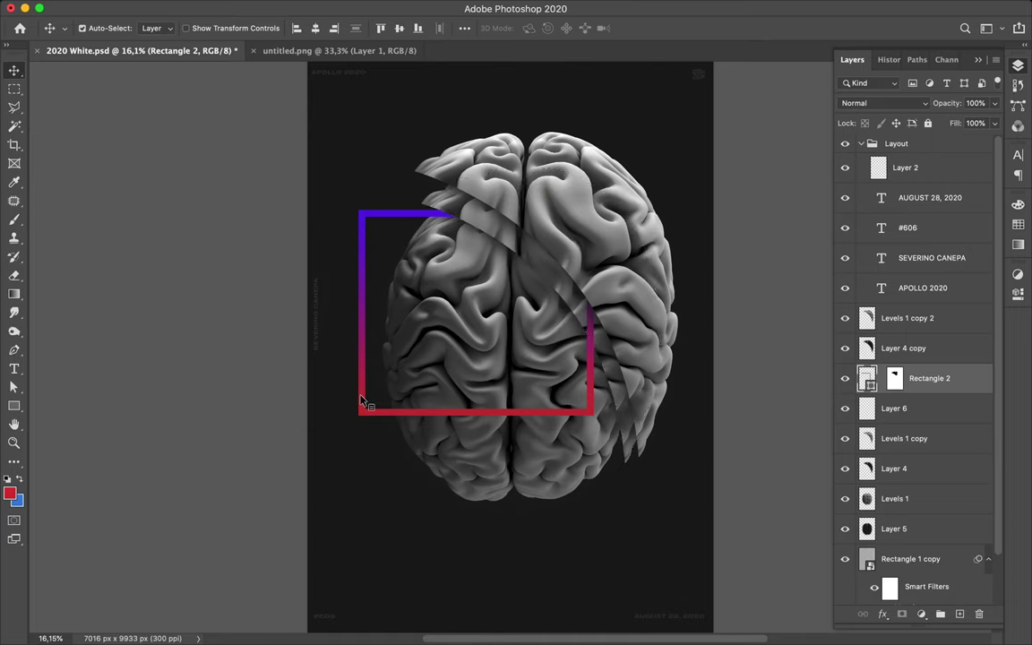
{"action": "key", "text": "a"}
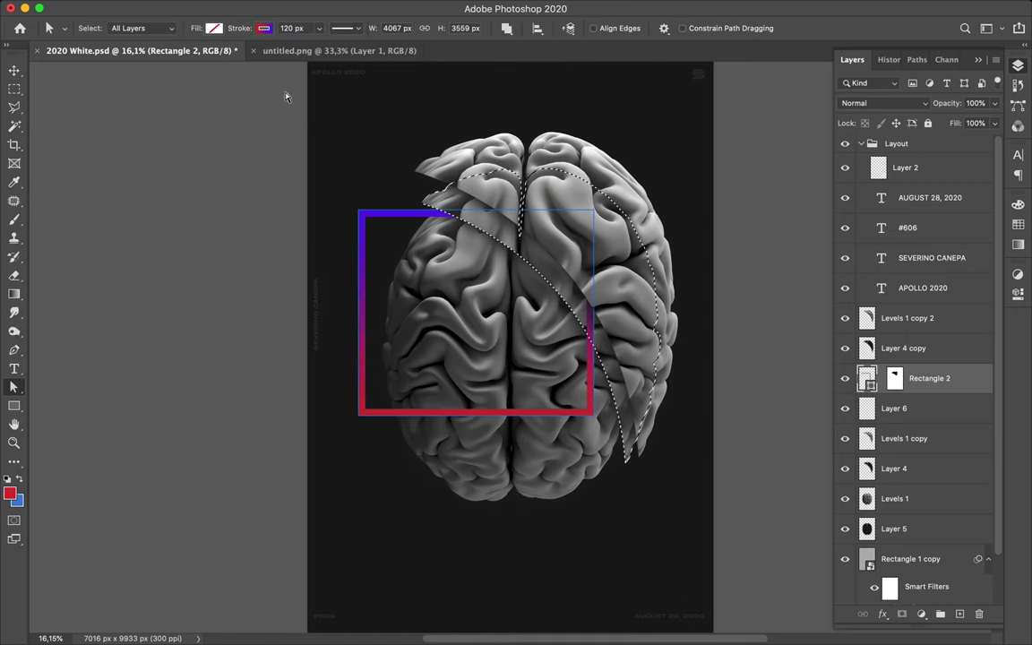
{"action": "left_click", "coordinate": [263, 27]}
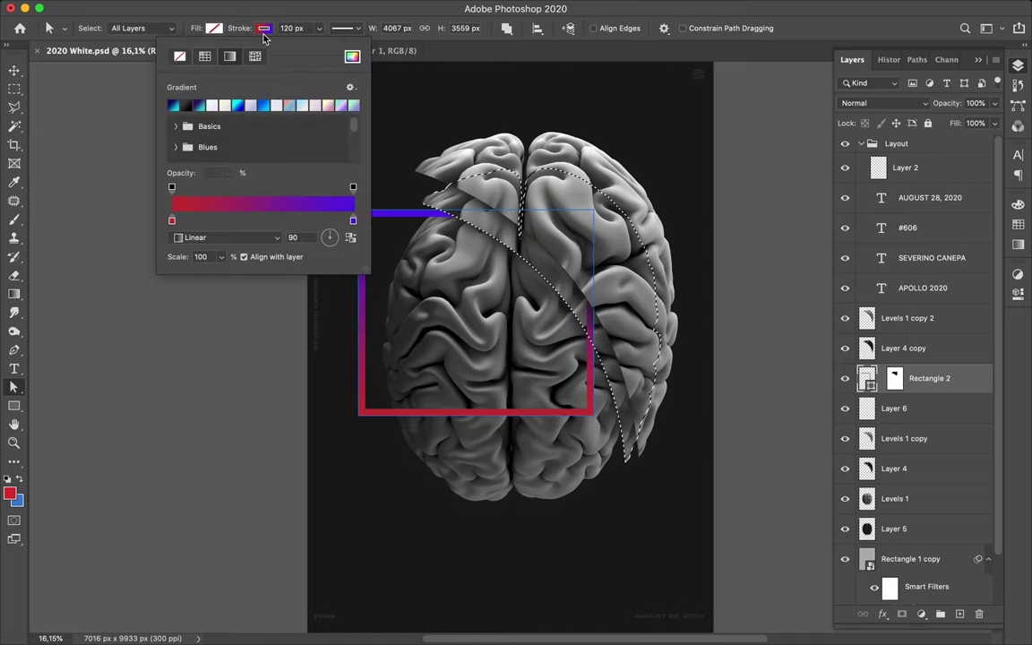
{"action": "double_click", "coordinate": [354, 222]}
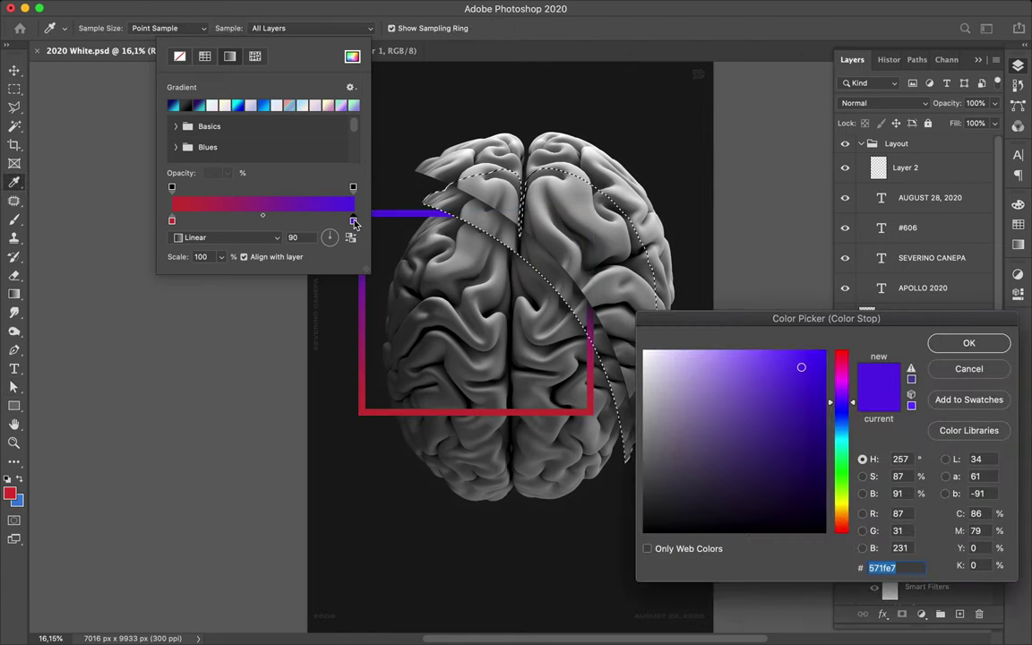
{"action": "left_click", "coordinate": [795, 386]}
{"action": "mouse_move", "coordinate": [795, 386]}
{"action": "left_mouse_down"}
{"action": "mouse_move", "coordinate": [811, 362]}
{"action": "mouse_move", "coordinate": [785, 362]}
{"action": "left_mouse_up"}
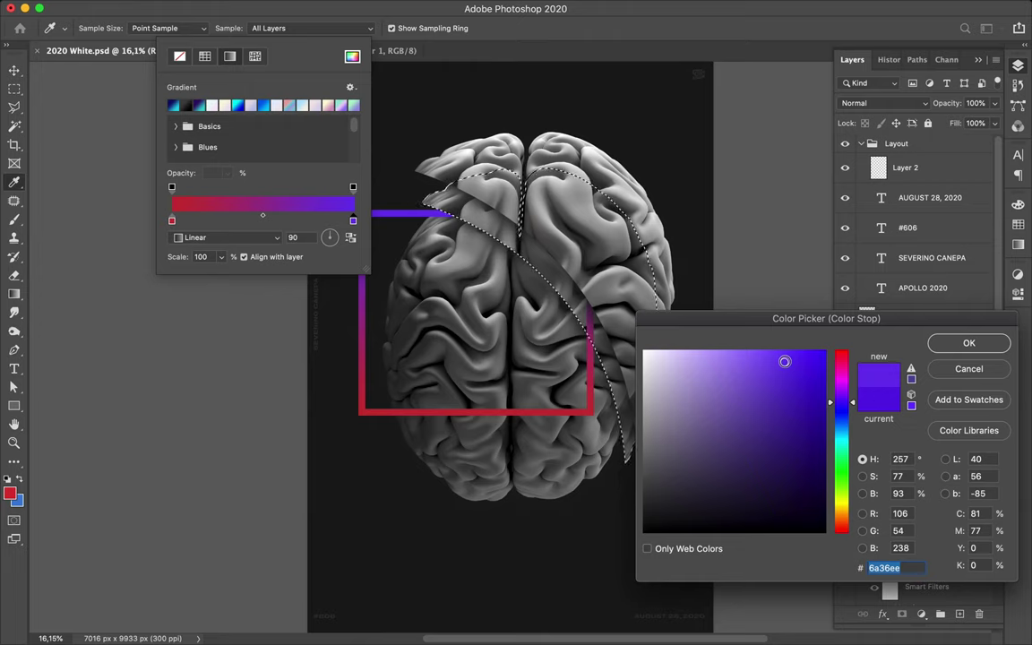
{"action": "left_click_drag", "start_coordinate": [853, 407], "coordinate": [853, 411]}
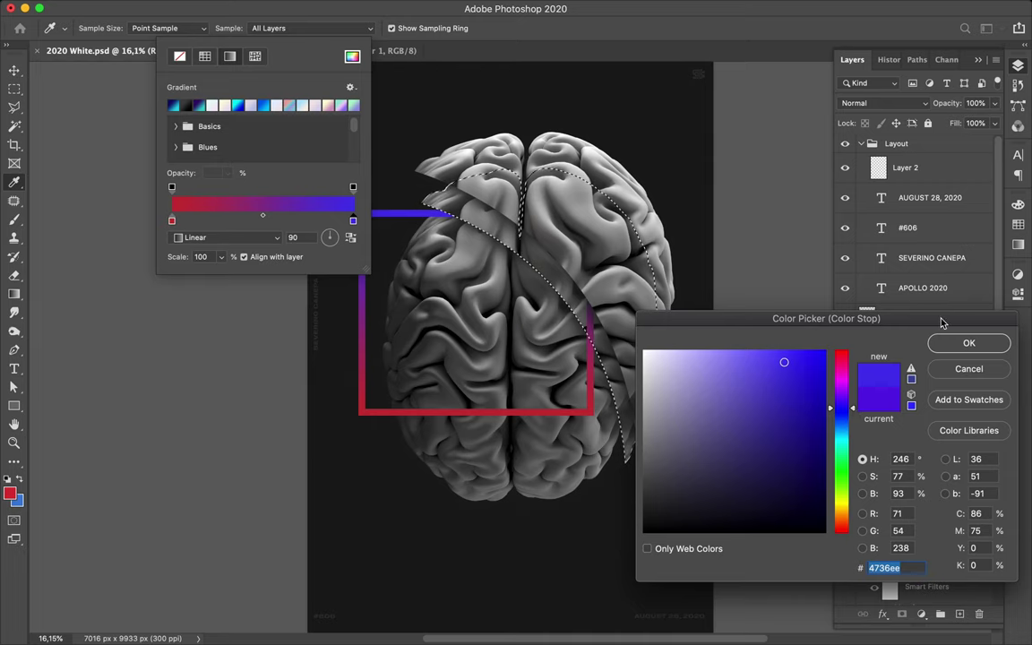
{"action": "left_click", "coordinate": [966, 343]}
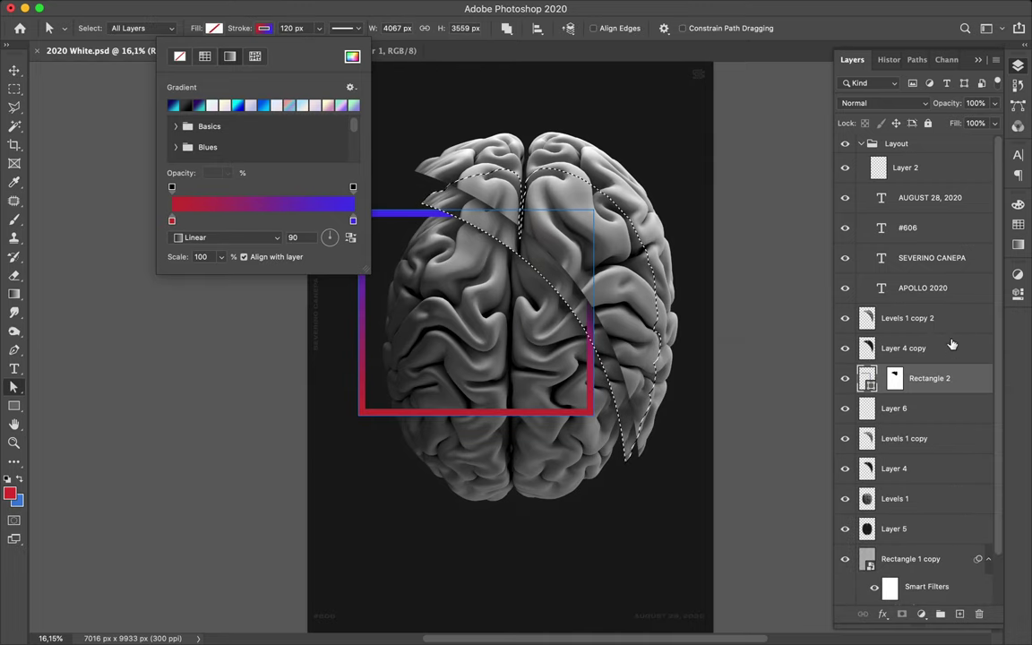
- Save the red-to-blue stroke gradient as the new preset Blue_27
{"action": "left_click", "coordinate": [301, 210]}
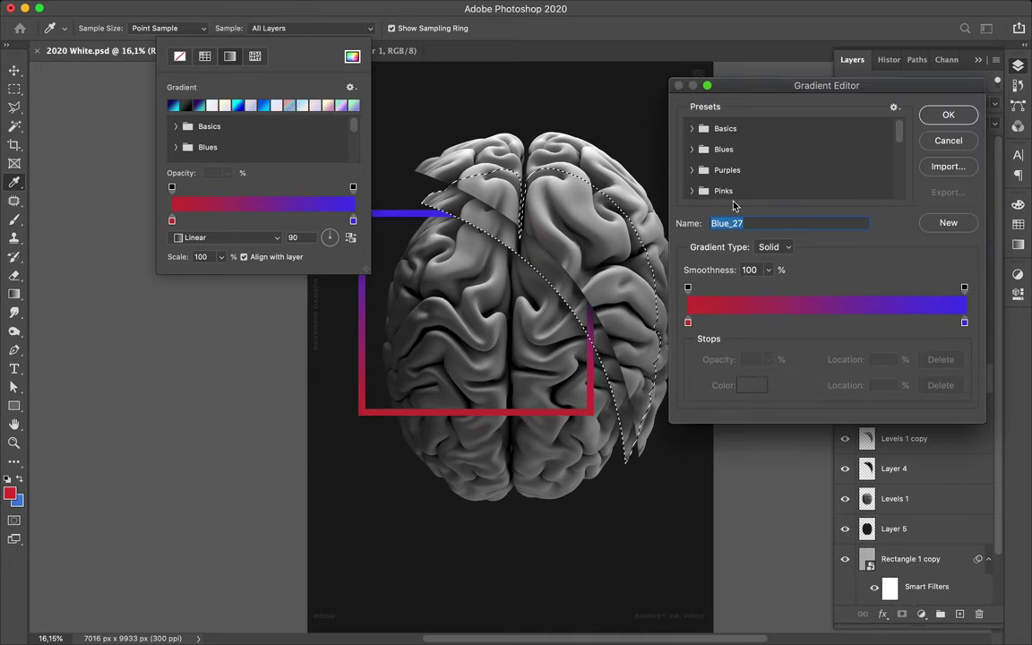
{"action": "left_click", "coordinate": [952, 223]}
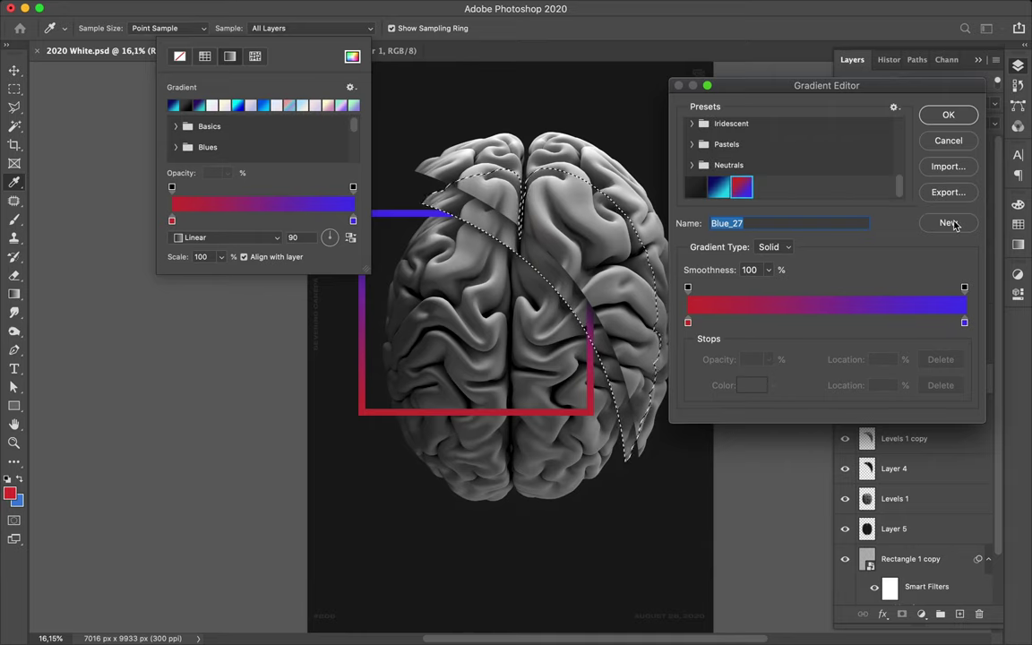
{"action": "left_click", "coordinate": [942, 115]}
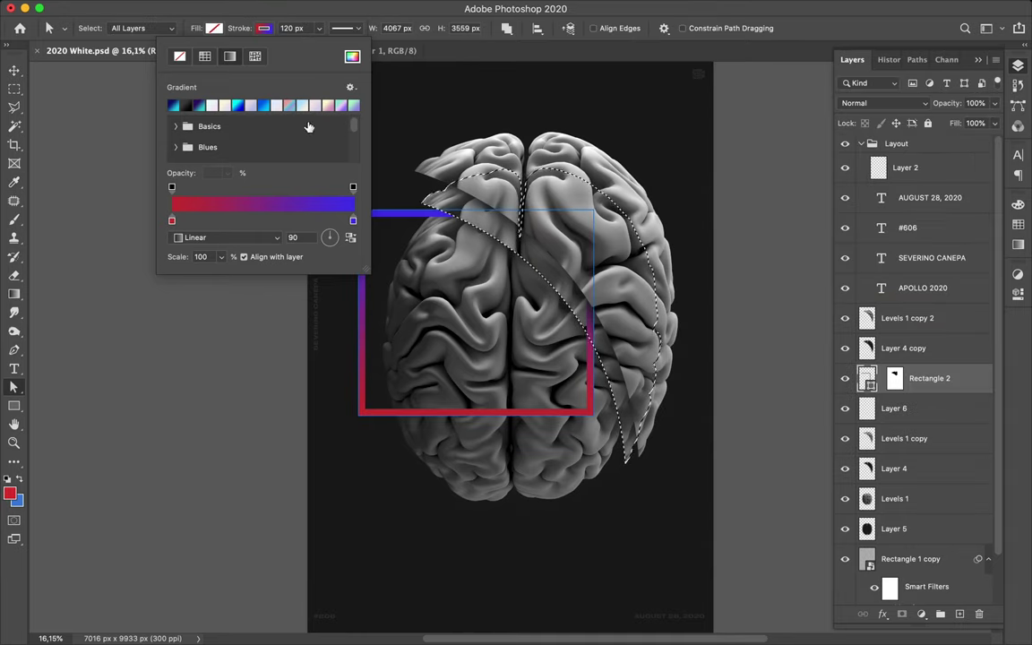
{"action": "left_click", "coordinate": [536, 255]}
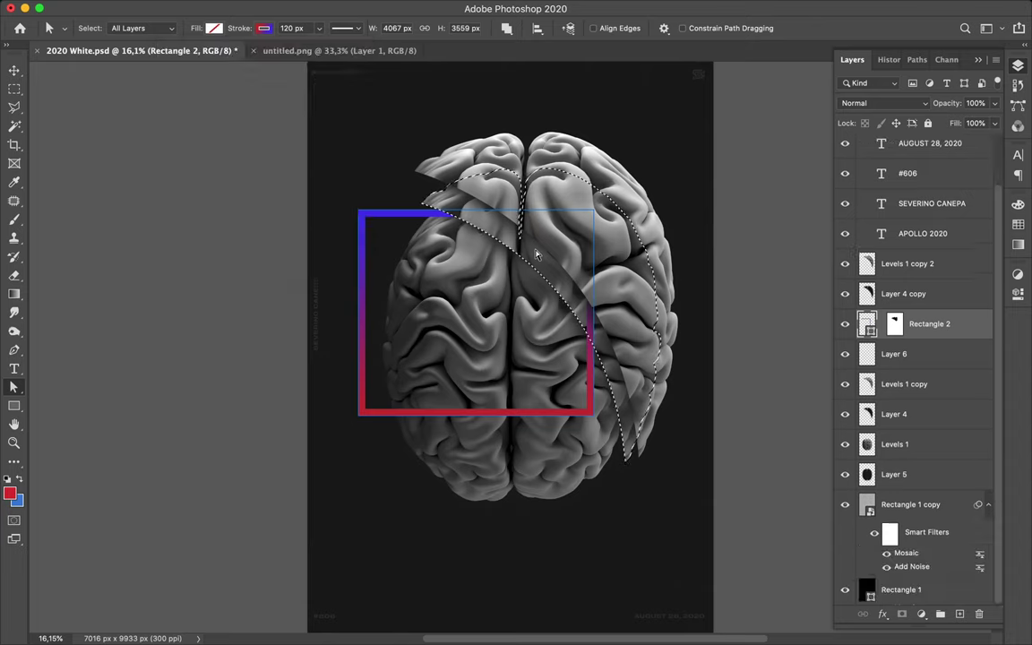
- Drag the blue-red gradient preset along the selected curved slice on Layer 6
{"action": "left_click", "coordinate": [903, 354]}
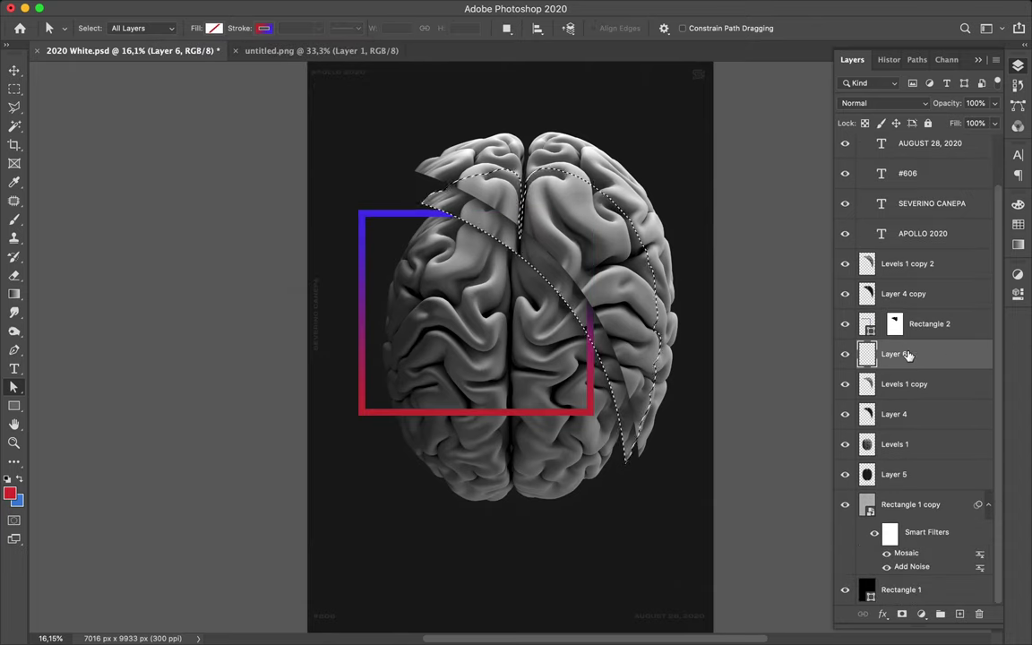
{"action": "key", "text": "g"}
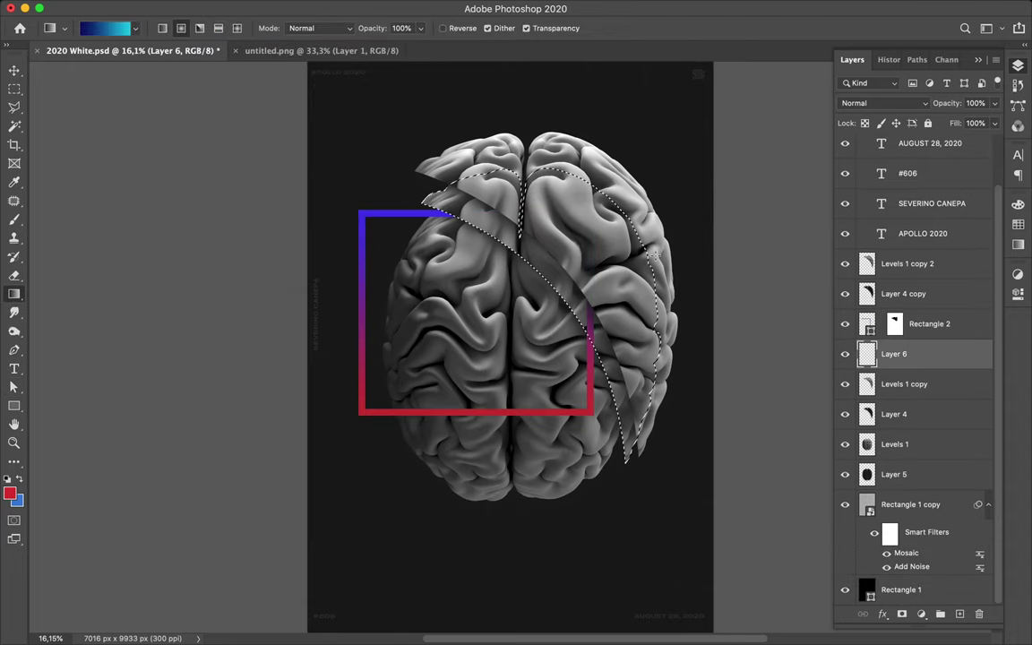
{"action": "left_click", "coordinate": [137, 30]}
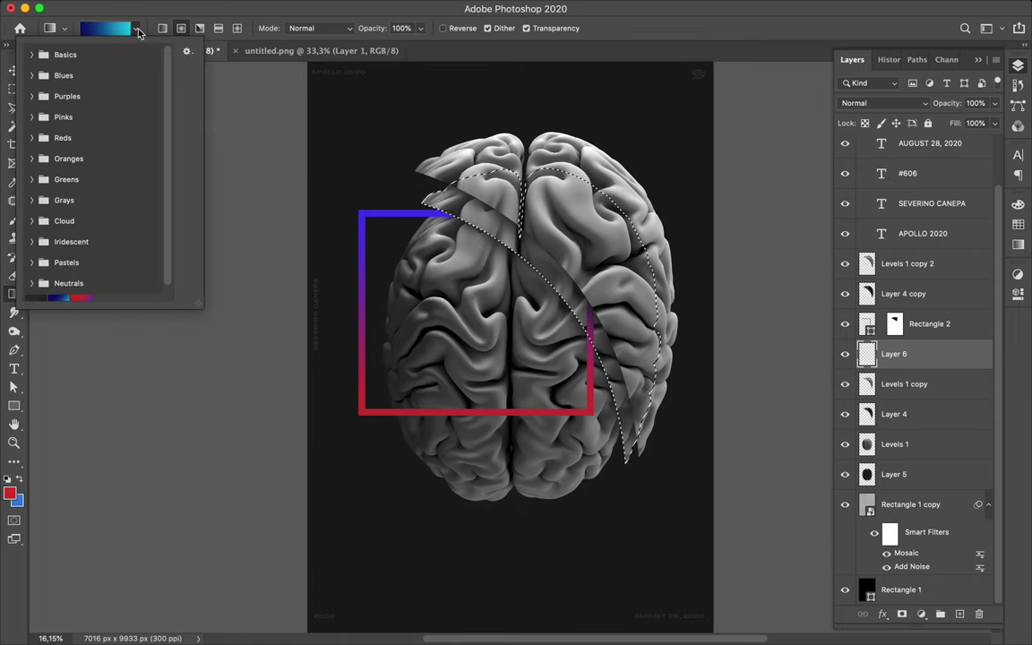
{"action": "scroll", "coordinate": [126, 116], "scroll_direction": "down", "scroll_amount": 1}
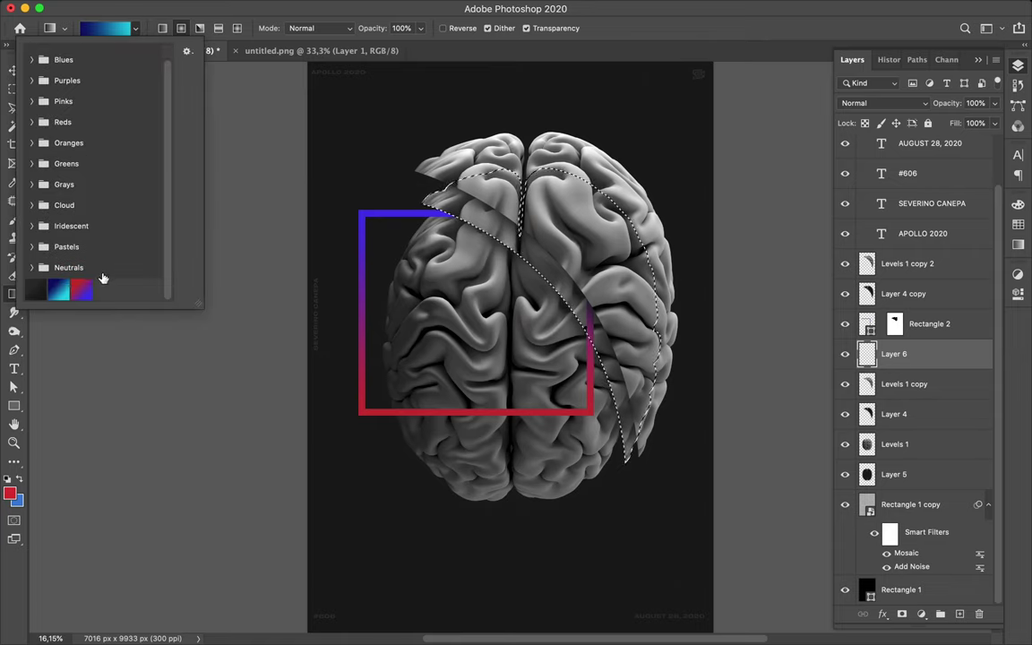
{"action": "left_click", "coordinate": [81, 291]}
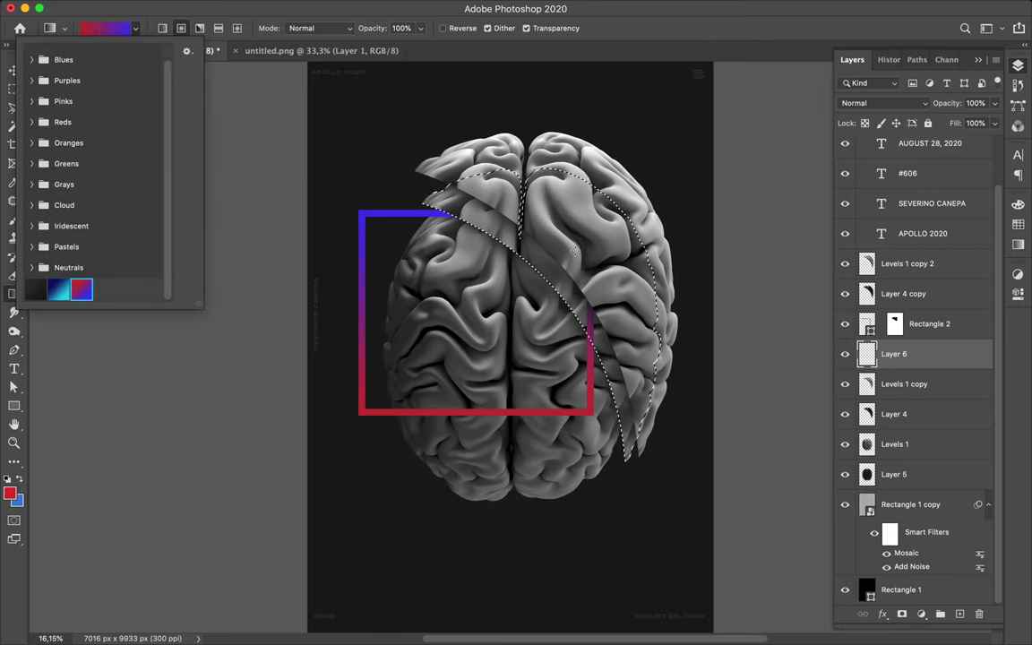
{"action": "left_click", "coordinate": [572, 251]}
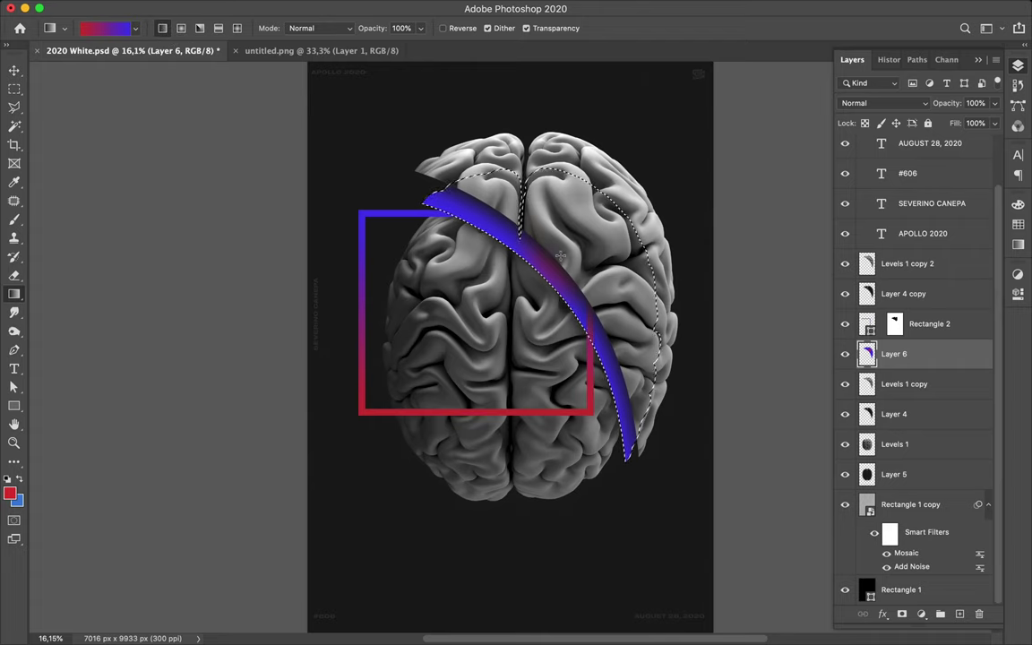
{"action": "left_click_drag", "start_coordinate": [572, 248], "coordinate": [534, 285]}
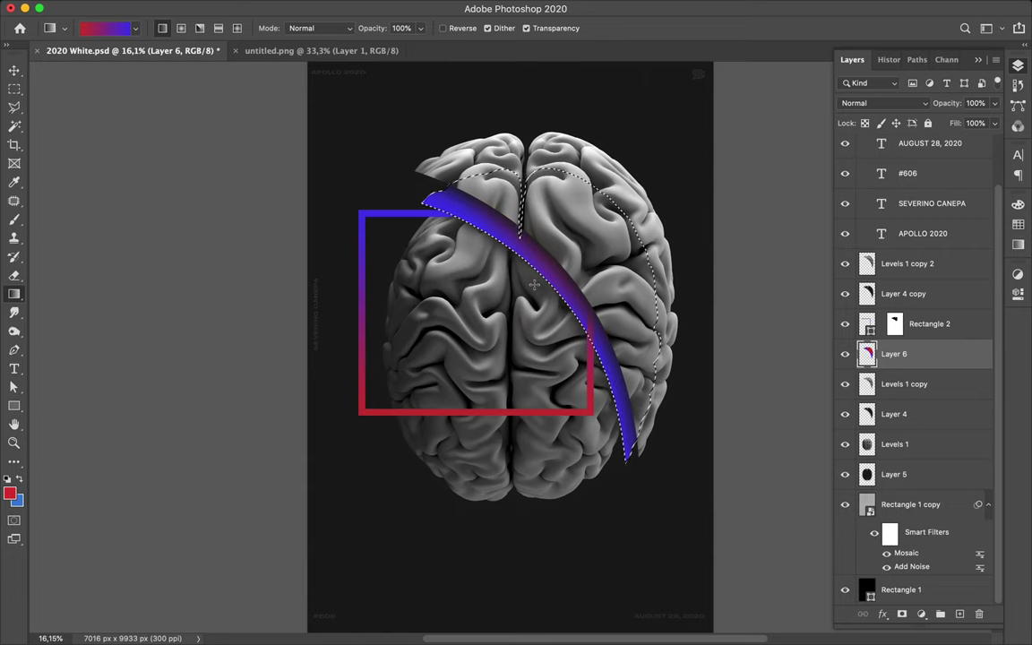
{"action": "mouse_move", "coordinate": [537, 284]}
{"action": "left_mouse_down"}
{"action": "mouse_move", "coordinate": [559, 261]}
{"action": "mouse_move", "coordinate": [529, 286]}
{"action": "mouse_move", "coordinate": [560, 260]}
{"action": "left_mouse_up"}
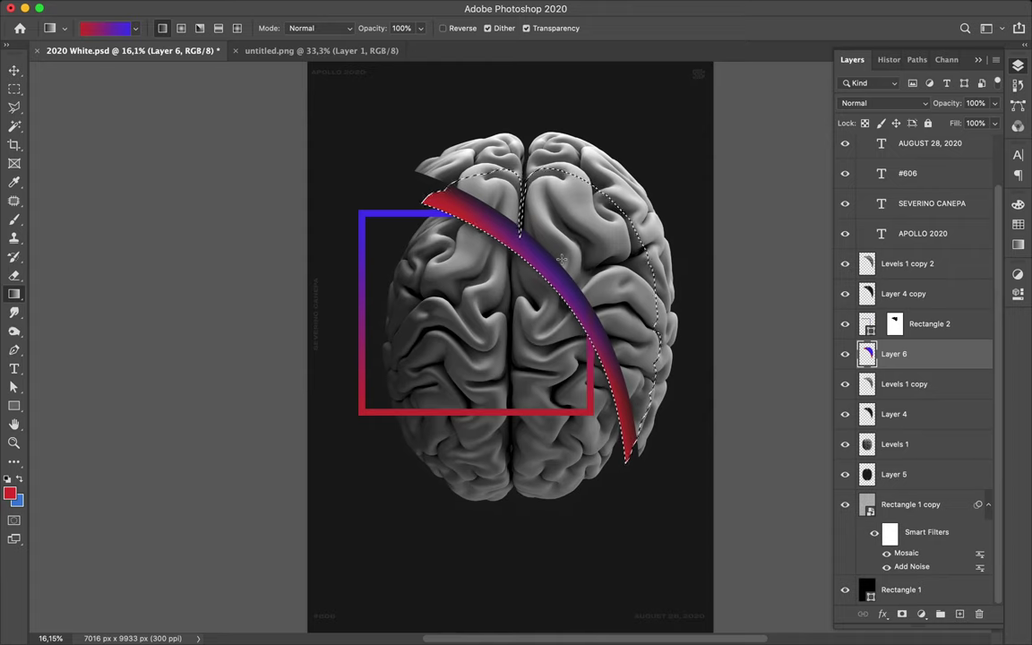
{"action": "left_click_drag", "start_coordinate": [516, 315], "coordinate": [573, 265]}
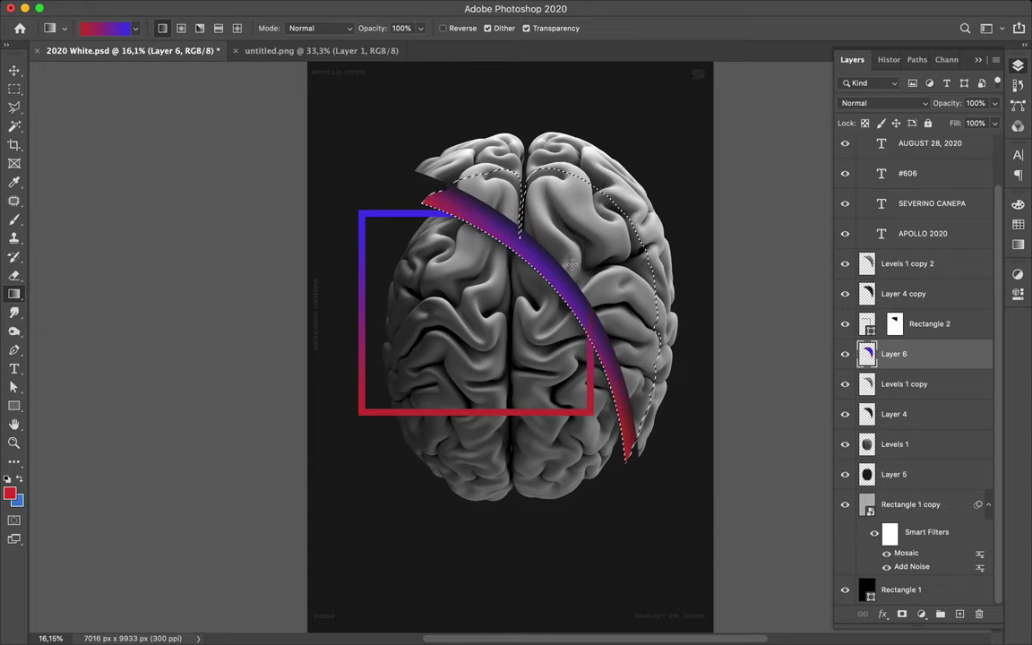
{"action": "key", "text": "v"}
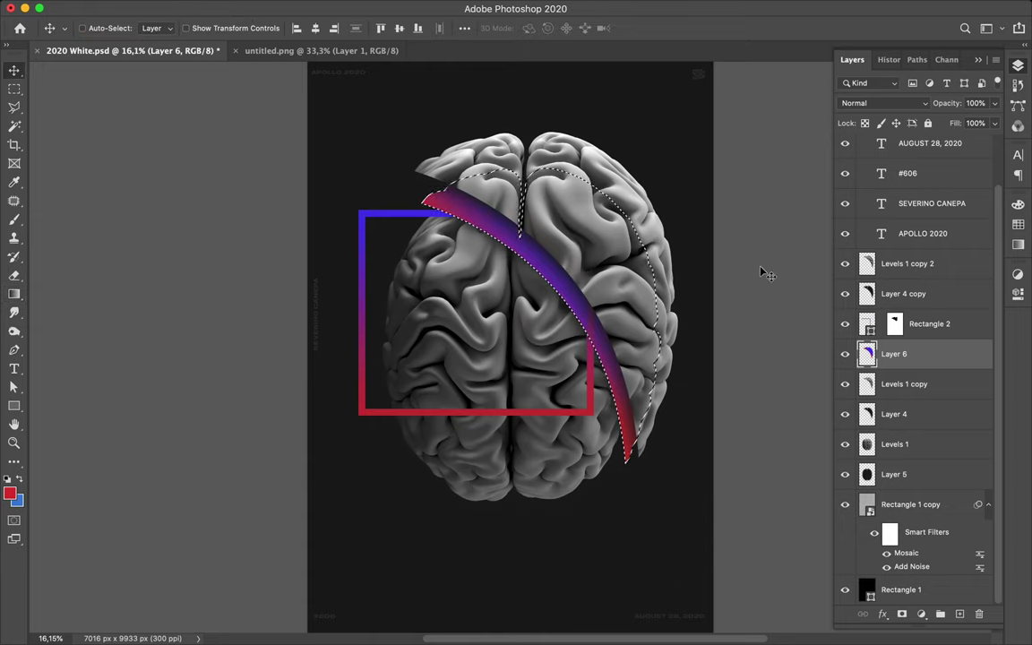
- Deselect the slice and set Layer 6's blend mode to Linear Light
{"action": "key", "text": "m"}
{"action": "left_click", "coordinate": [716, 262]}
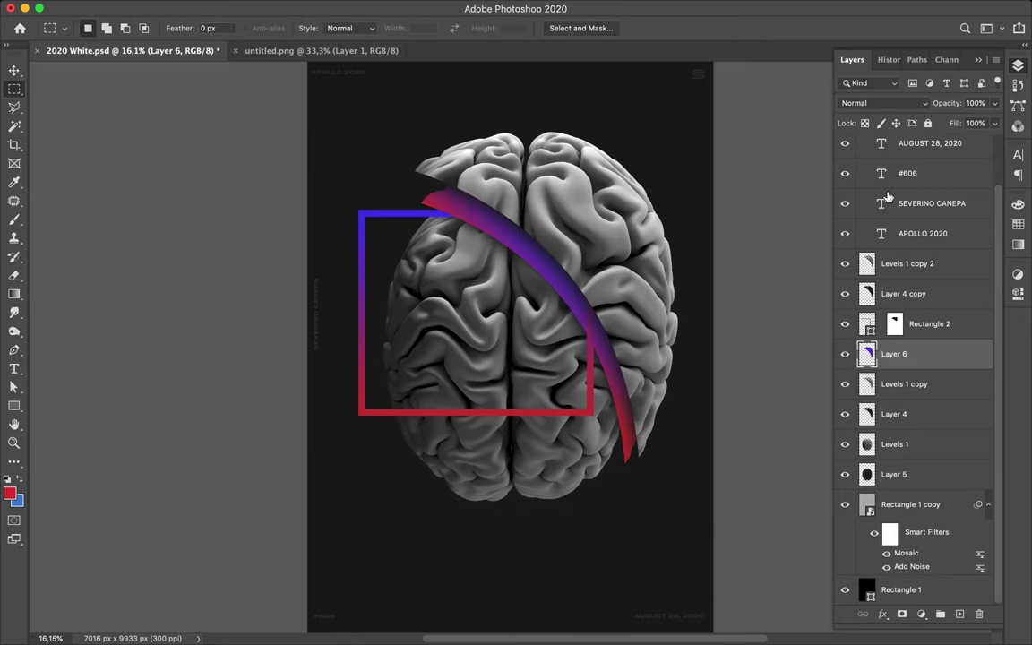
{"action": "left_click", "coordinate": [902, 105]}
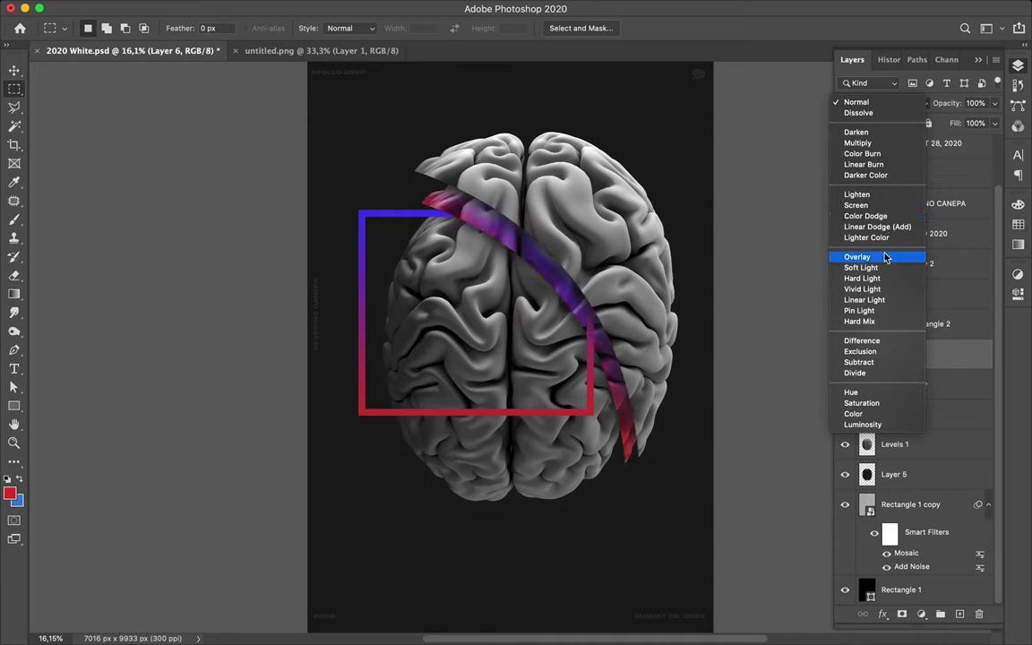
{"action": "left_click", "coordinate": [880, 301]}
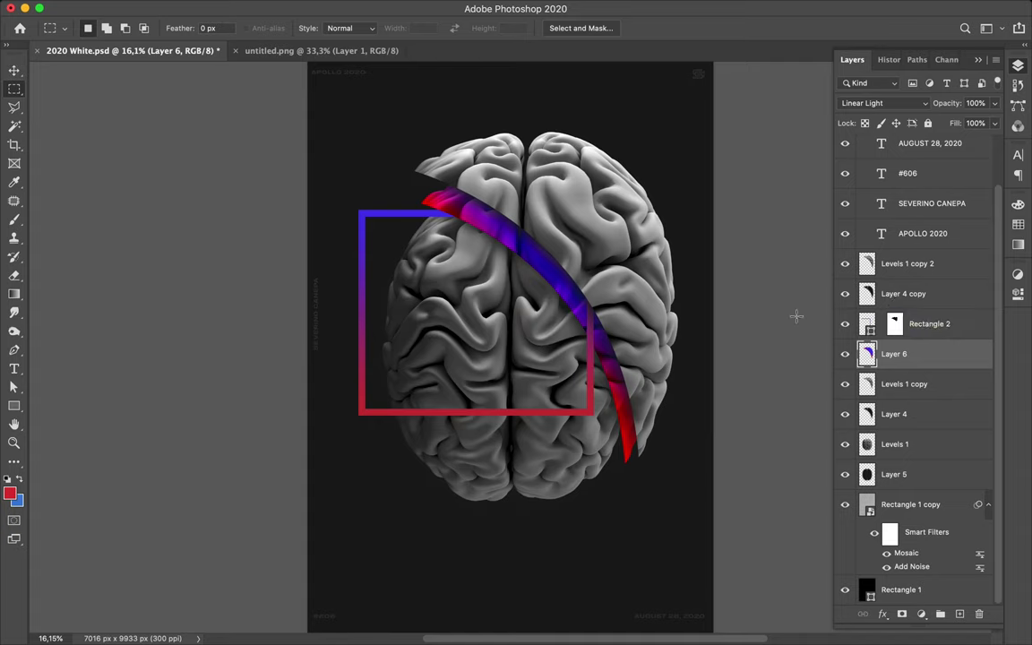
{"action": "key", "text": "v"}
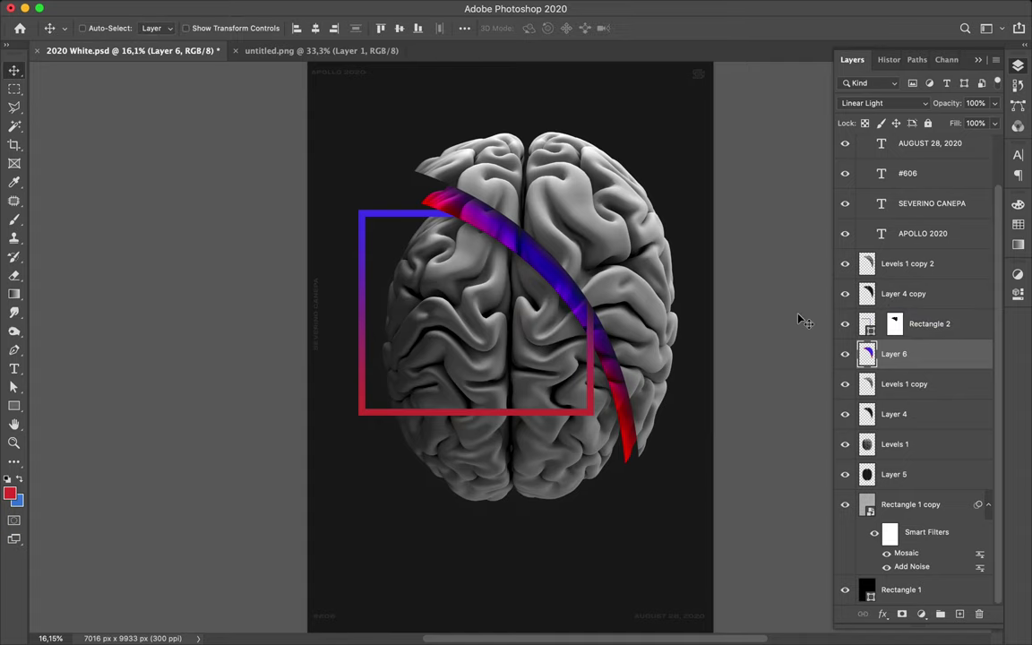
{"action": "key", "text": "super"}
- Outline a diagonal lower-left chunk of Levels 1 with Polygonal Lasso and cut it to a new layer
{"action": "left_click", "coordinate": [592, 248]}
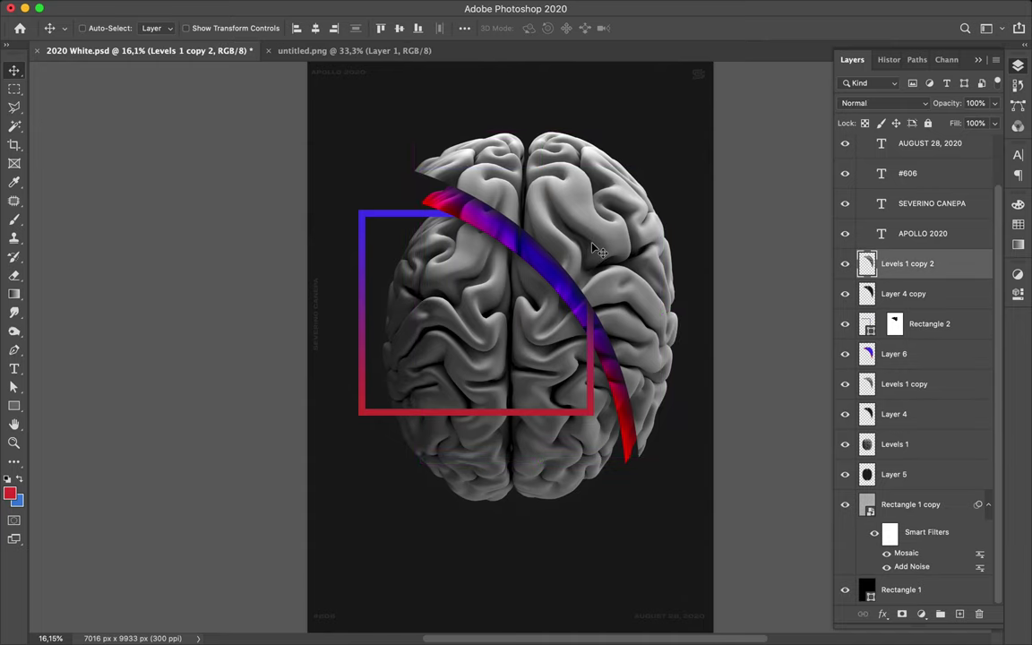
{"action": "key", "text": "super"}
{"action": "left_click", "coordinate": [492, 347]}
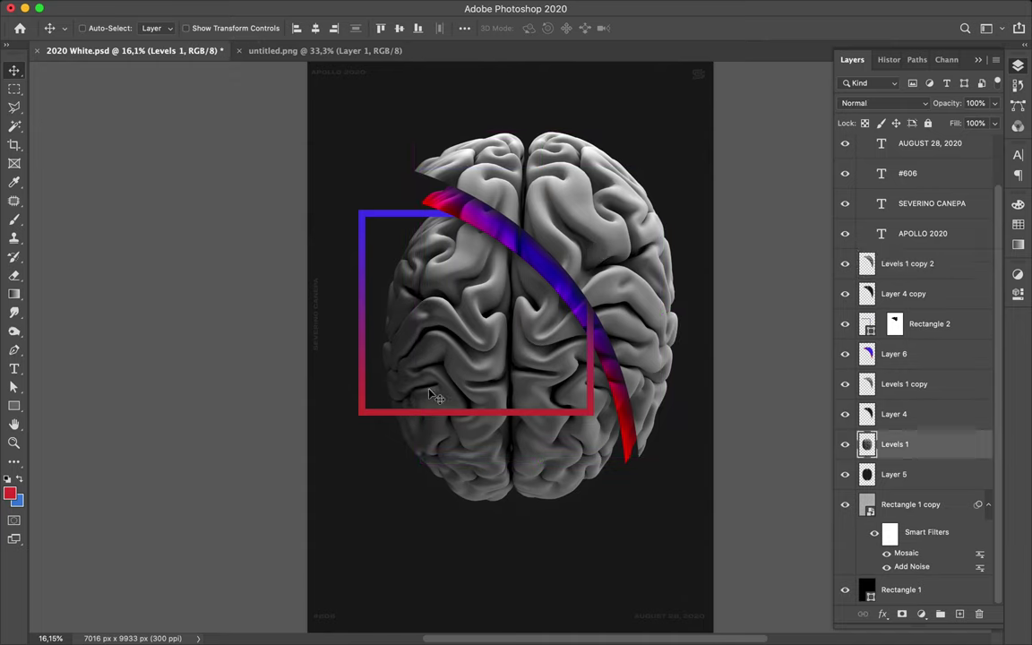
{"action": "key", "text": "l"}
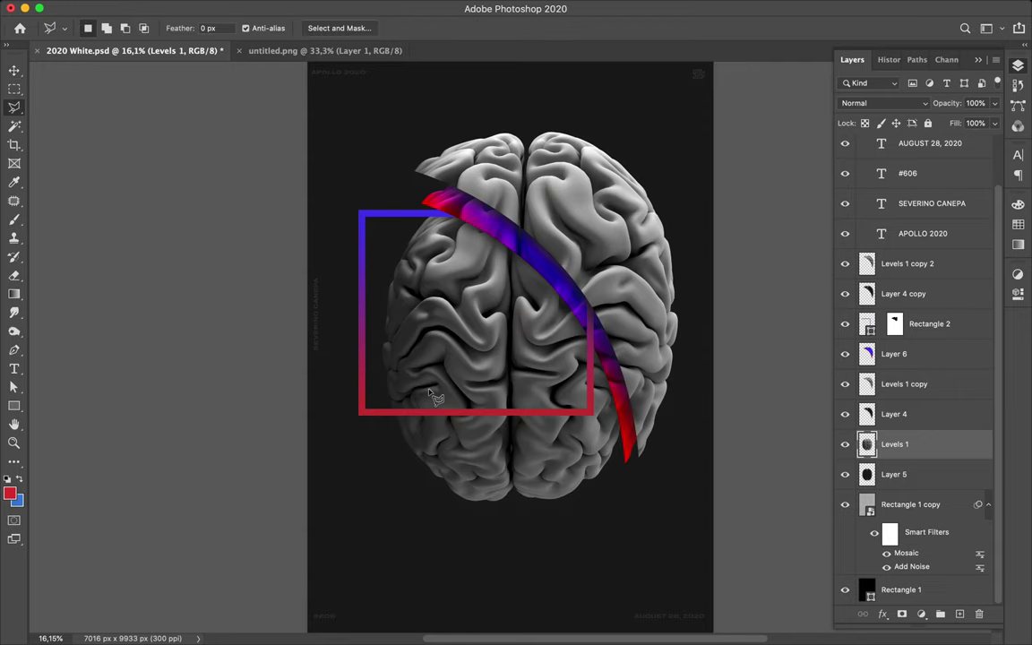
{"action": "left_click", "coordinate": [378, 356]}
{"action": "left_click", "coordinate": [518, 499]}
{"action": "left_click", "coordinate": [474, 535]}
{"action": "left_click", "coordinate": [363, 463]}
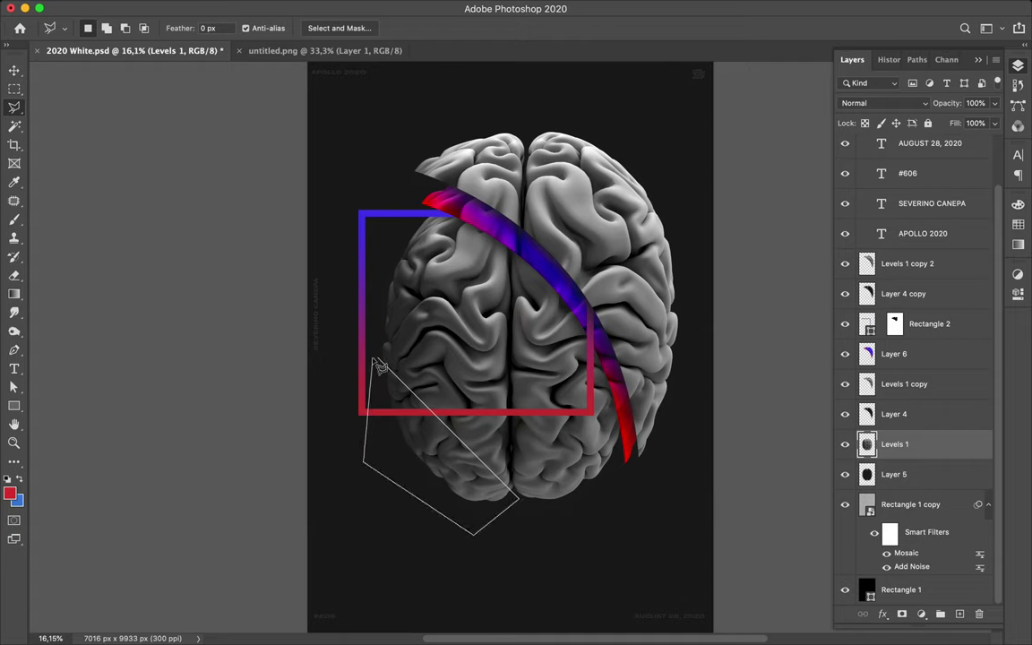
{"action": "left_click", "coordinate": [378, 359]}
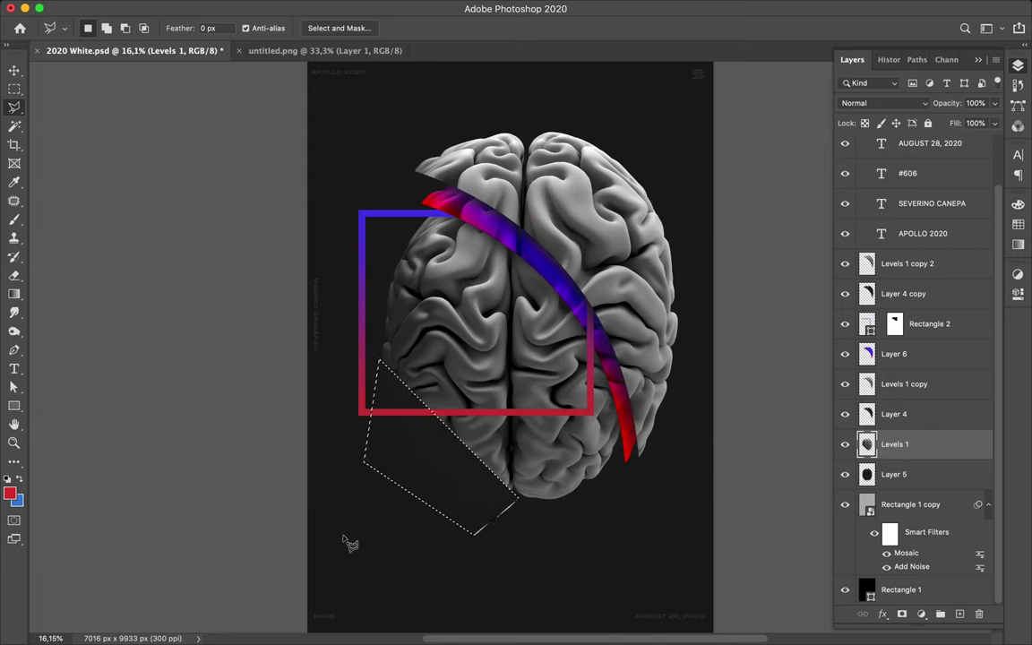
{"action": "key", "text": "ctrl+shift+j"}
- Offset the cut chunk down to leave a dark gap and scale its copy to about 68%
{"action": "key", "text": "v"}
{"action": "mouse_move", "coordinate": [435, 471]}
{"action": "left_mouse_down"}
{"action": "mouse_move", "coordinate": [448, 484]}
{"action": "mouse_move", "coordinate": [433, 471]}
{"action": "mouse_move", "coordinate": [439, 480]}
{"action": "mouse_move", "coordinate": [389, 517]}
{"action": "mouse_move", "coordinate": [354, 466]}
{"action": "mouse_move", "coordinate": [368, 443]}
{"action": "mouse_move", "coordinate": [357, 499]}
{"action": "mouse_move", "coordinate": [415, 491]}
{"action": "mouse_move", "coordinate": [405, 482]}
{"action": "mouse_move", "coordinate": [417, 492]}
{"action": "left_mouse_up"}
{"action": "key", "text": "super+t"}
{"action": "key", "text": "Return"}
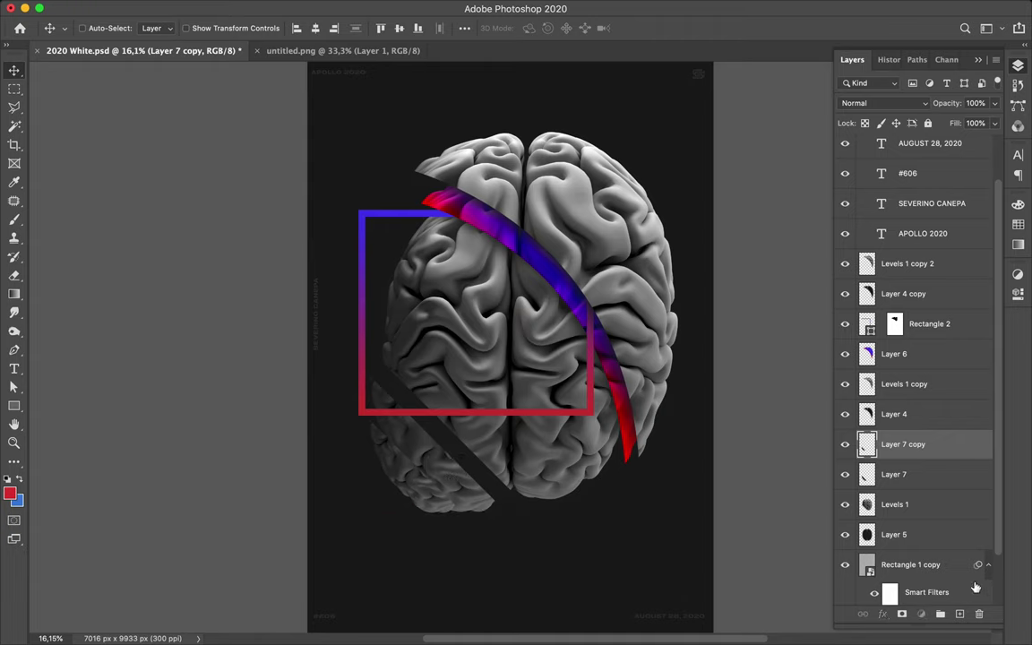
{"action": "left_click", "coordinate": [887, 474]}
- Add Layer 8 above Layer 7, load the Layer 7 copy outline, and pick black from Swatches
{"action": "key", "text": "alt+shift+super+n"}
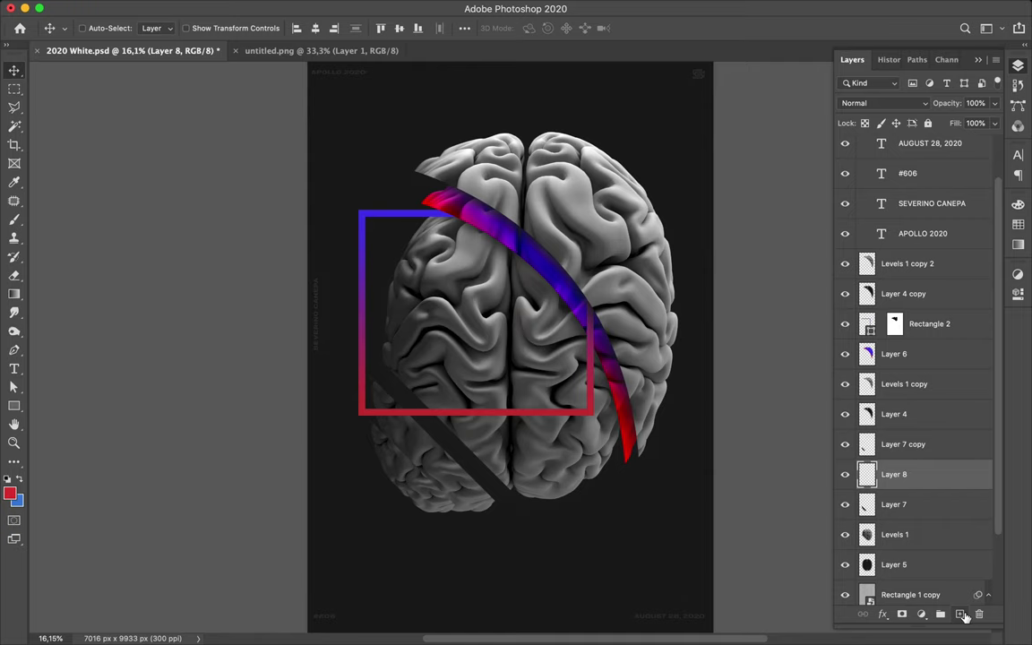
{"action": "left_click", "coordinate": [866, 448], "text": "super"}
{"action": "key", "text": "b"}
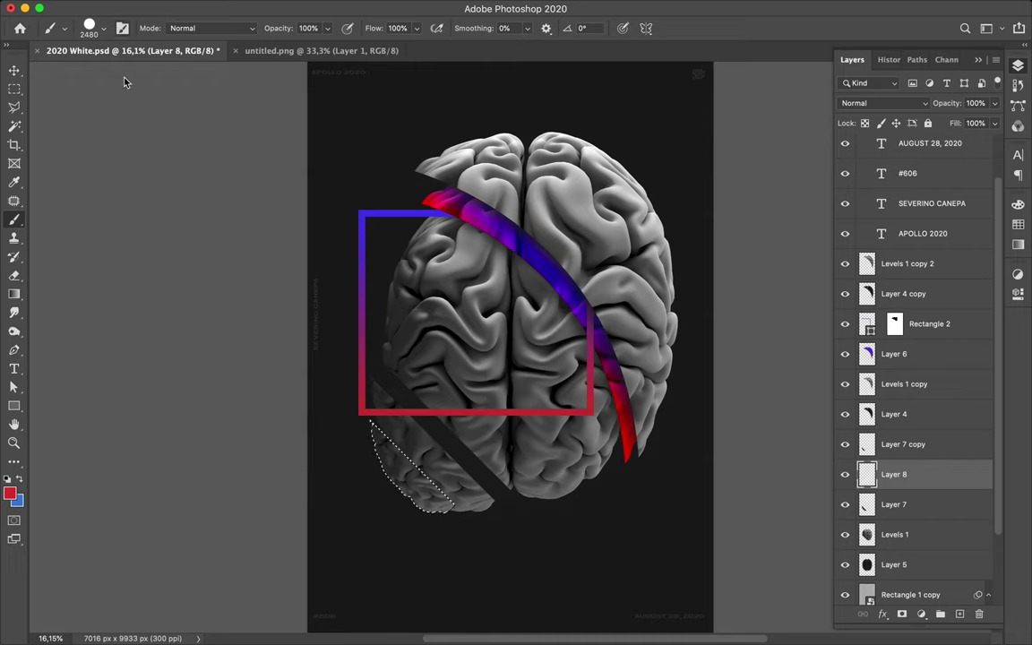
{"action": "key", "text": "a"}
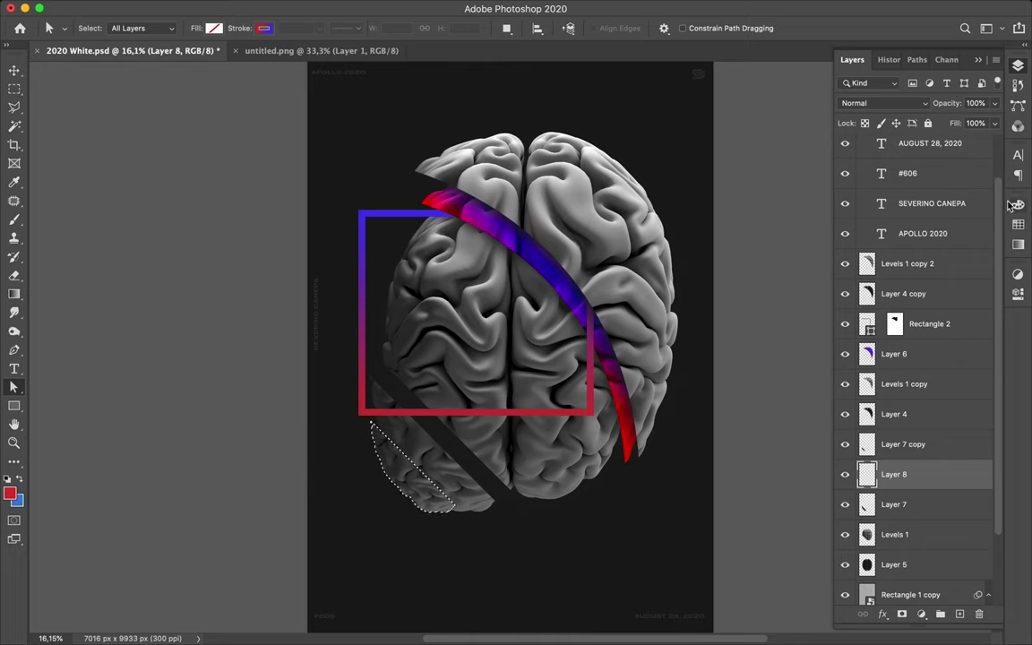
{"action": "key", "text": "b"}
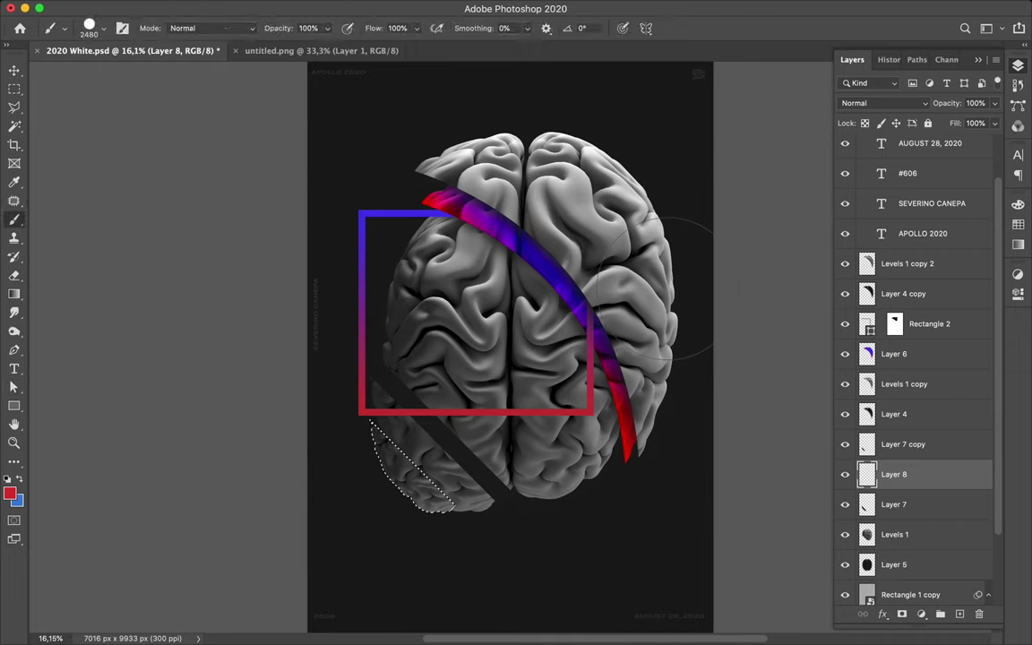
{"action": "left_click", "coordinate": [1018, 224]}
{"action": "left_click", "coordinate": [887, 221]}
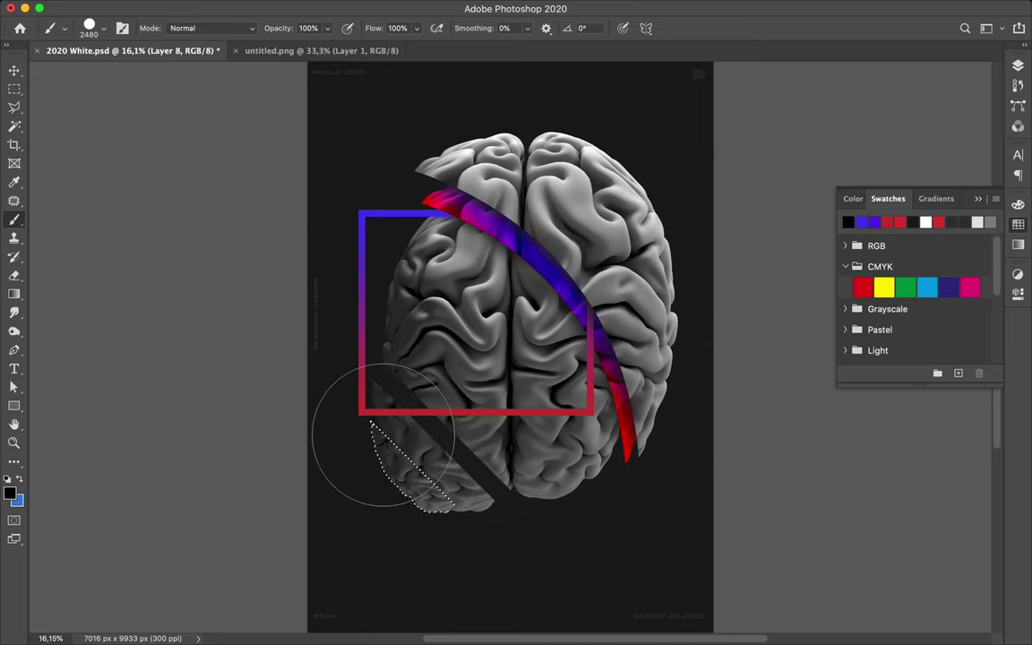
{"action": "key", "text": "m"}
{"action": "left_click", "coordinate": [526, 359]}
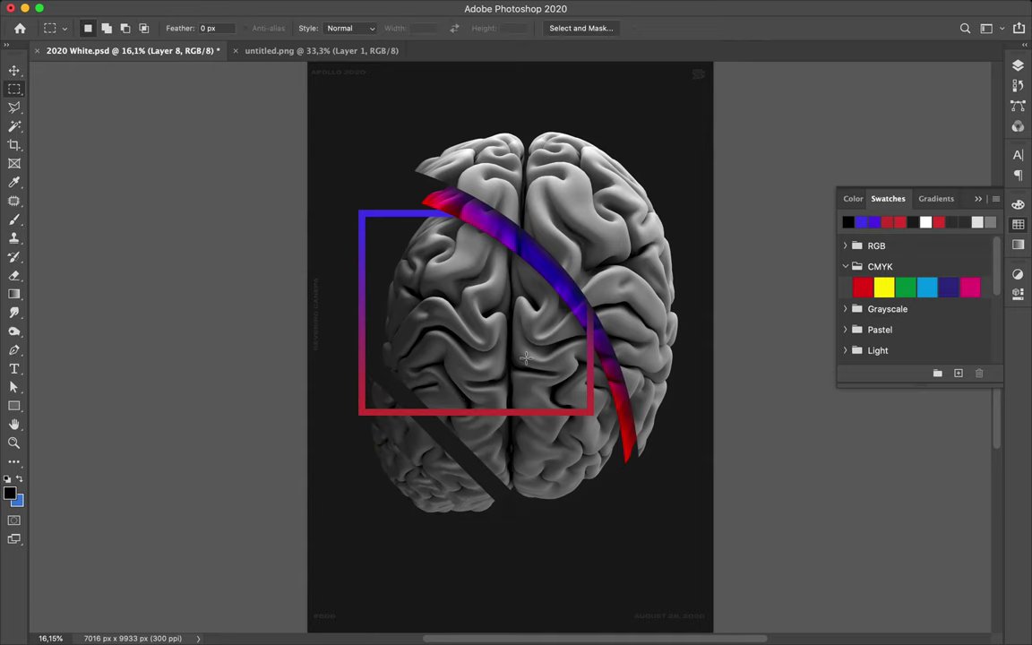
- Apply Filter > Blur > Gaussian Blur at a 120,7 px radius to Layer 8
{"action": "left_click", "coordinate": [335, 7]}
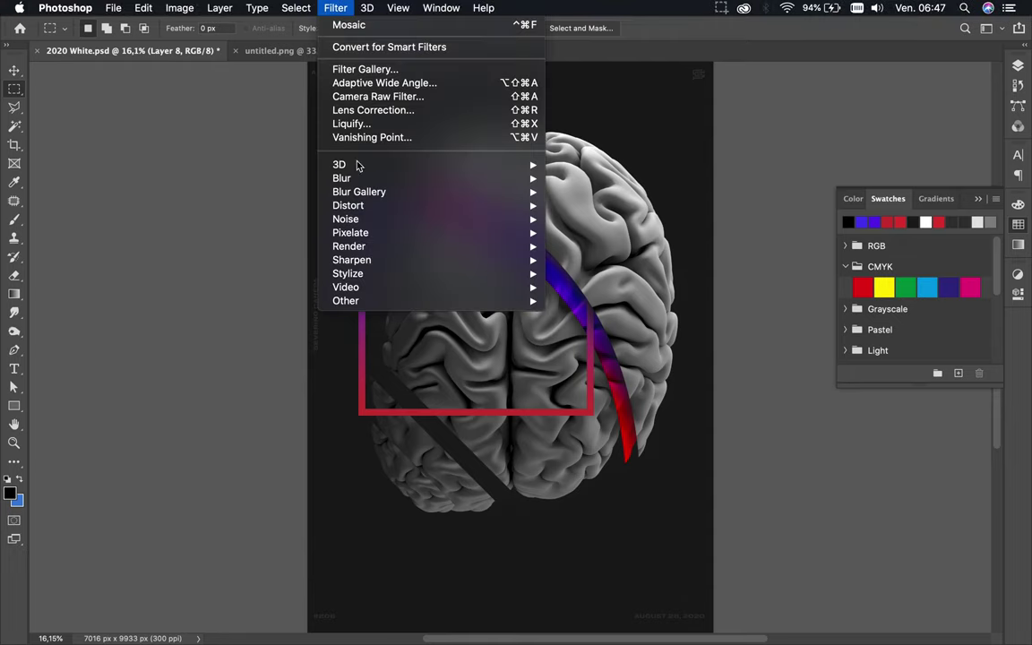
{"action": "mouse_move", "coordinate": [356, 177]}
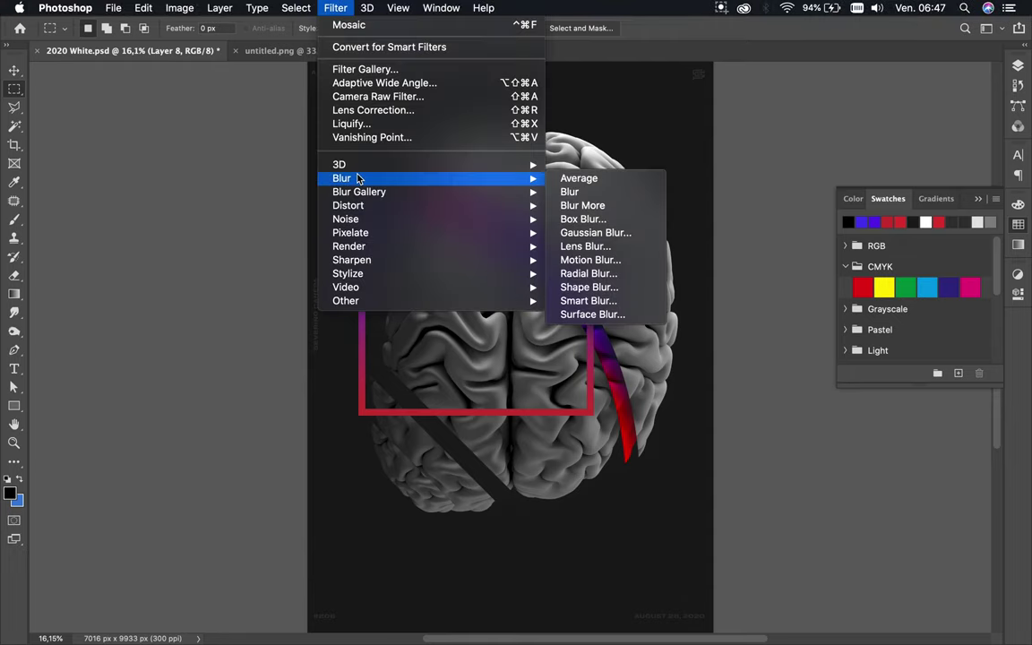
{"action": "left_click", "coordinate": [595, 233]}
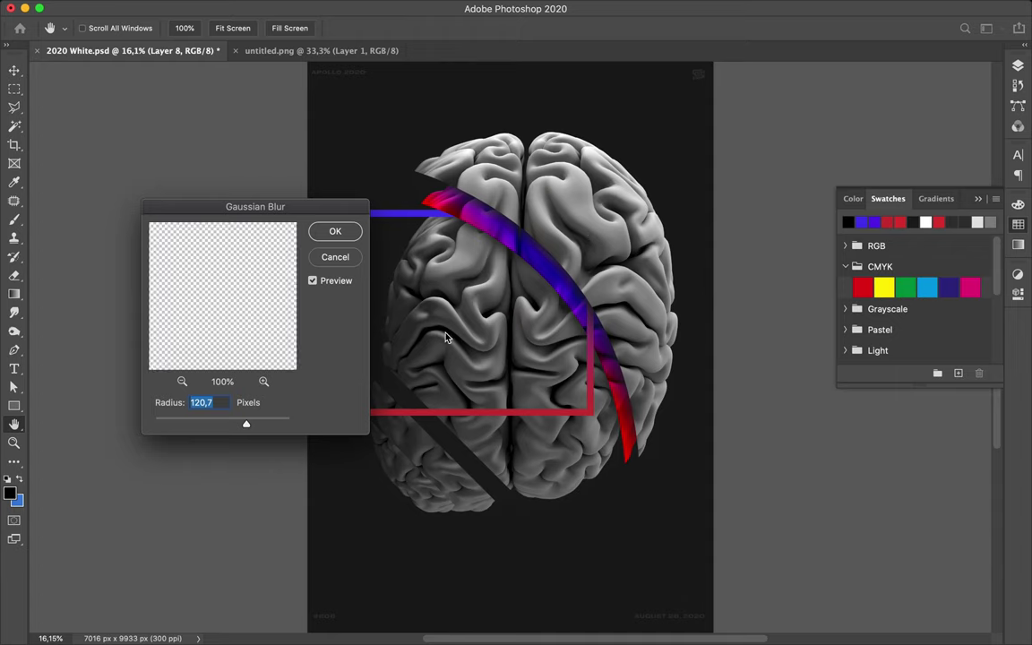
{"action": "left_click", "coordinate": [332, 233]}
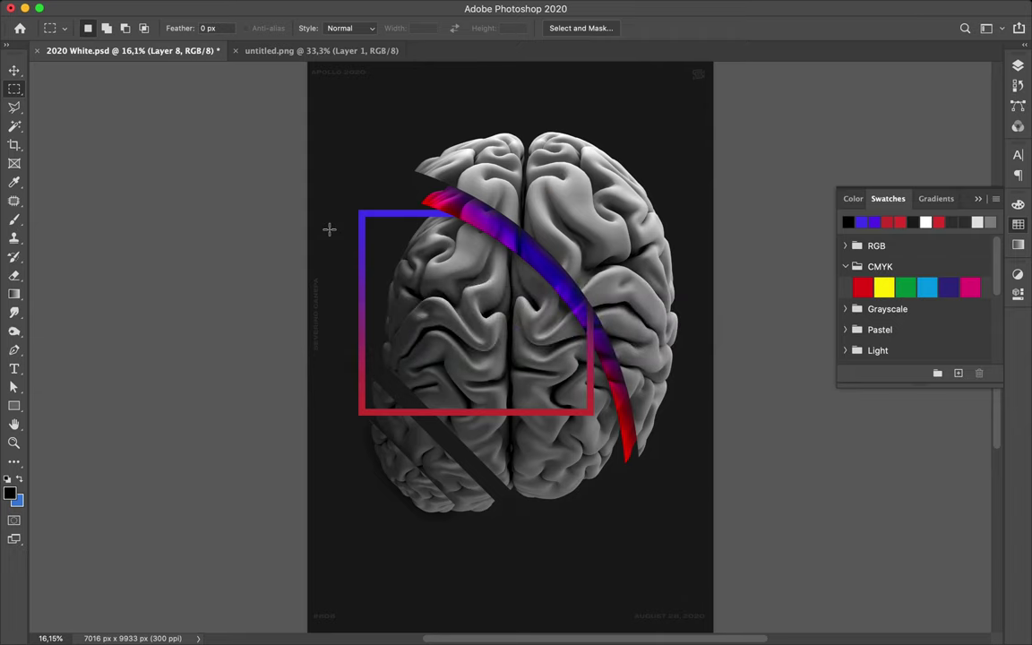
{"action": "key", "text": "v"}
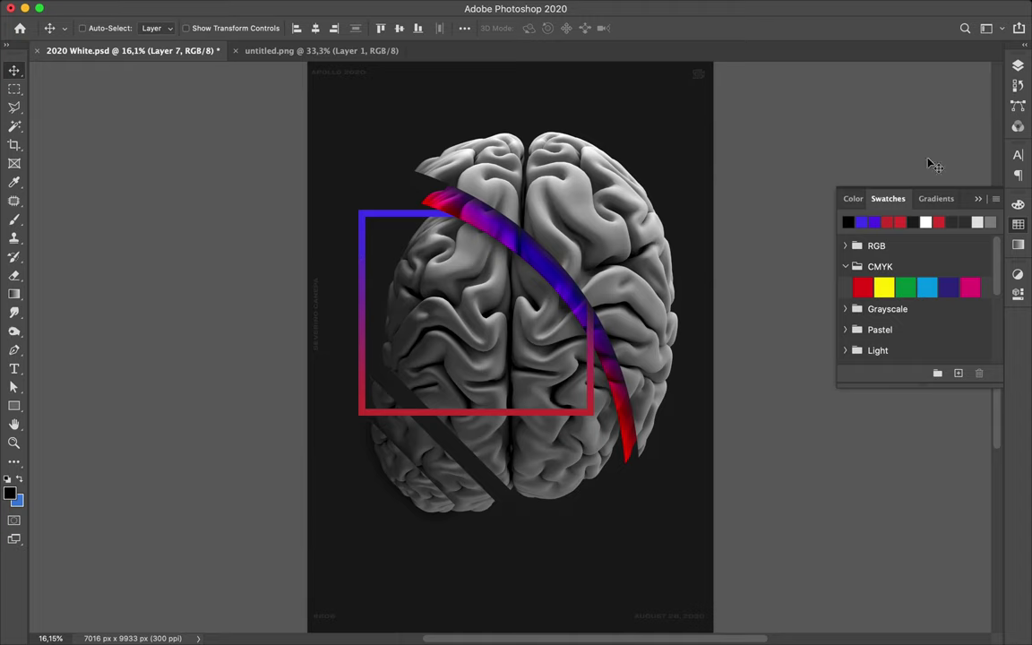
- Add a new layer above Levels 1 and fill Layer 7's diagonal slice selection with black
{"action": "left_click", "coordinate": [1016, 67]}
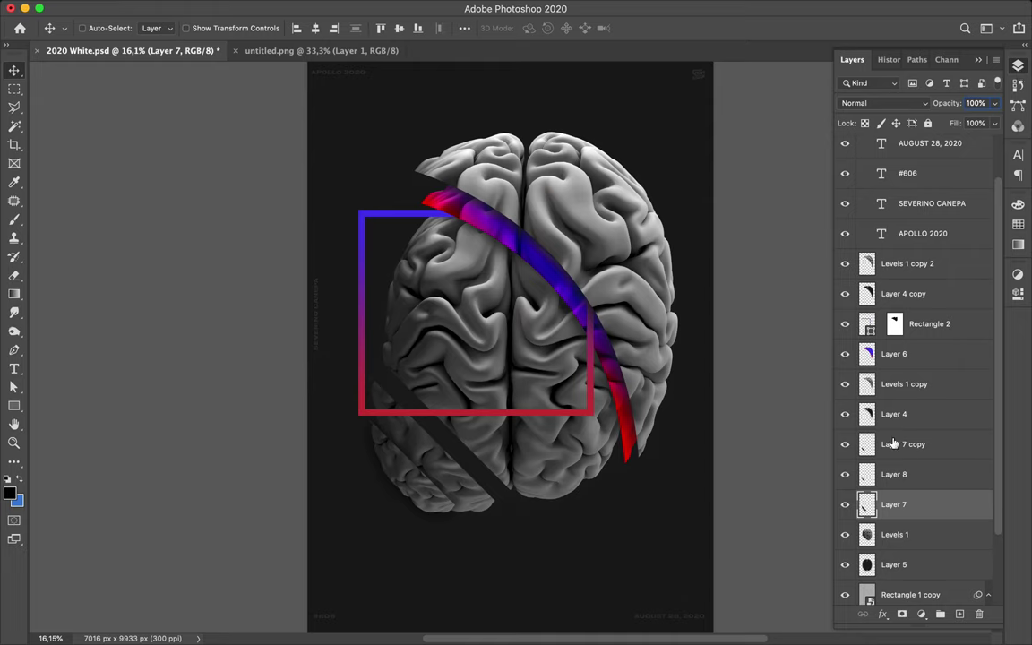
{"action": "left_click", "coordinate": [889, 534]}
{"action": "left_click", "coordinate": [959, 615]}
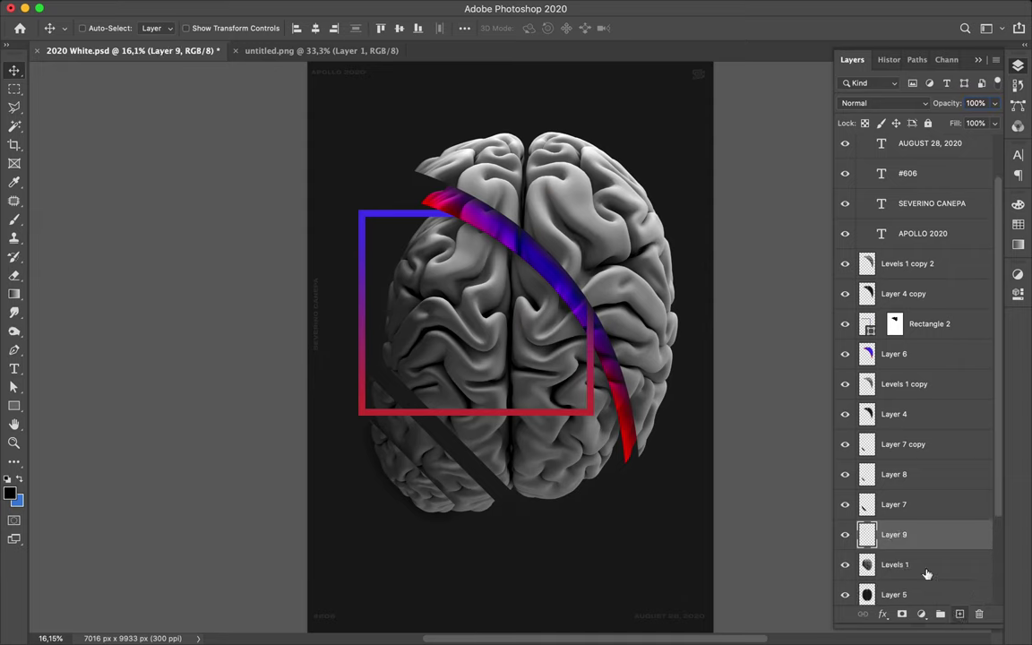
{"action": "left_click", "coordinate": [865, 507], "text": "super"}
{"action": "key", "text": "b"}
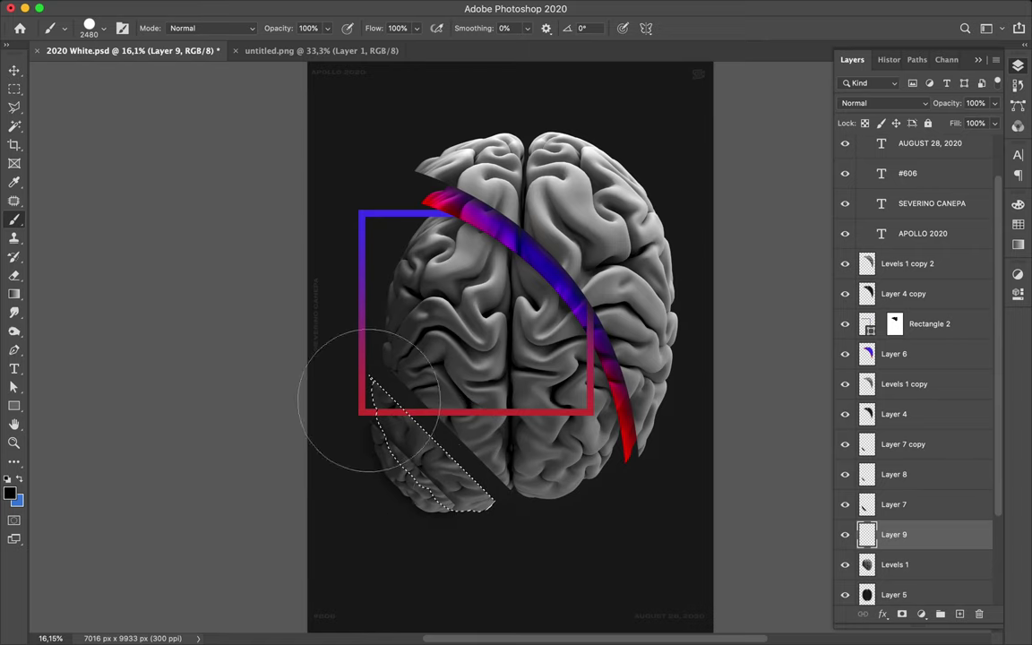
{"action": "key", "text": "alt+BackSpace"}
- Deselect and reapply Gaussian Blur to soften the dark band on Layer 9
{"action": "key", "text": "m"}
{"action": "key", "text": "super+d"}
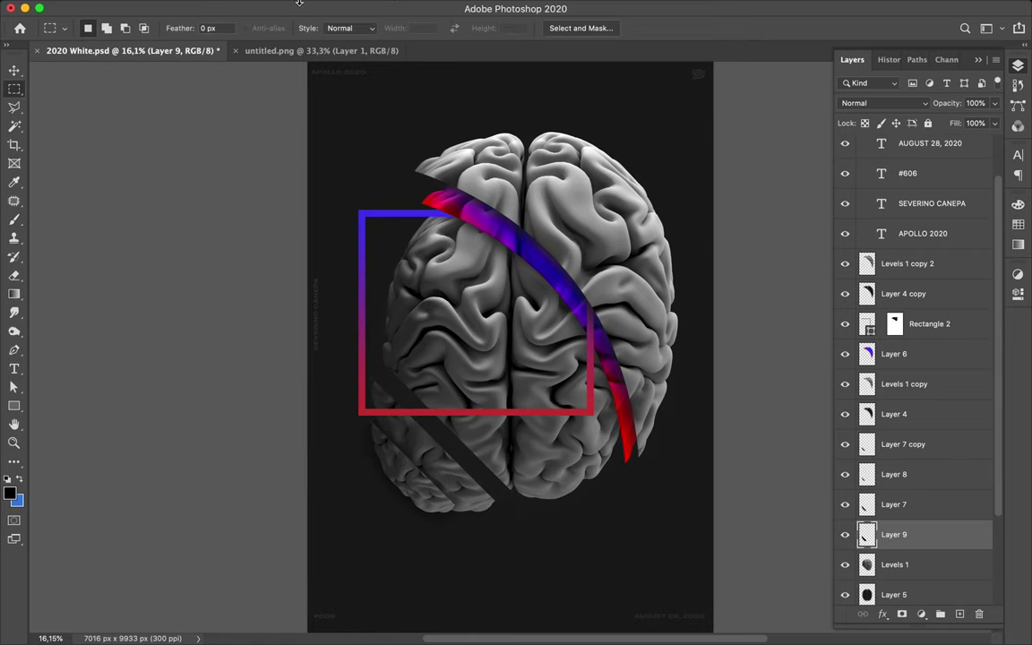
{"action": "left_click", "coordinate": [336, 7]}
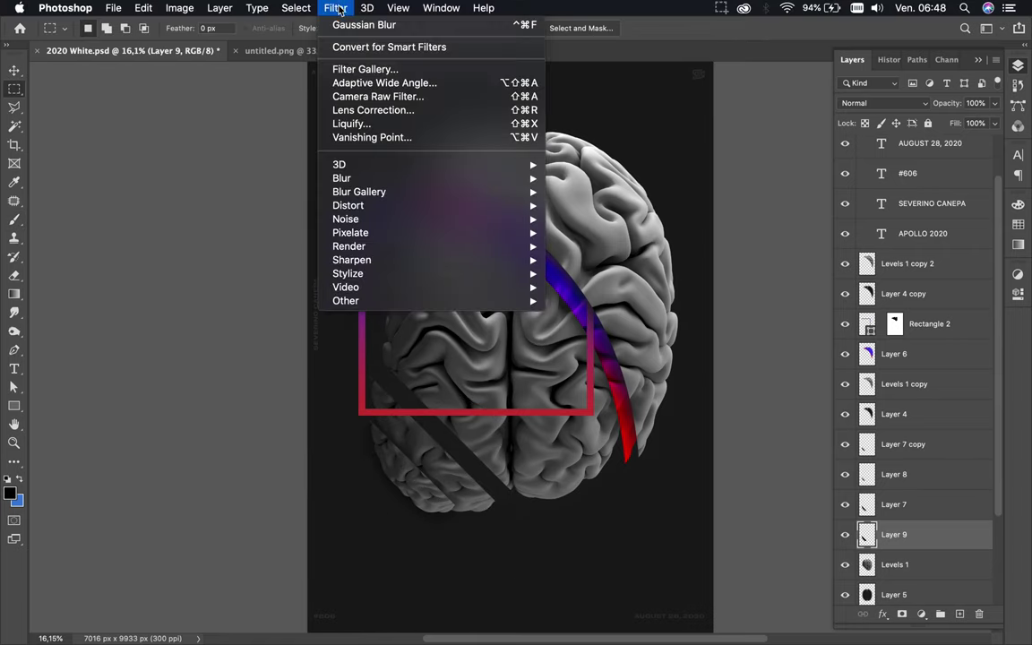
{"action": "left_click", "coordinate": [348, 25]}
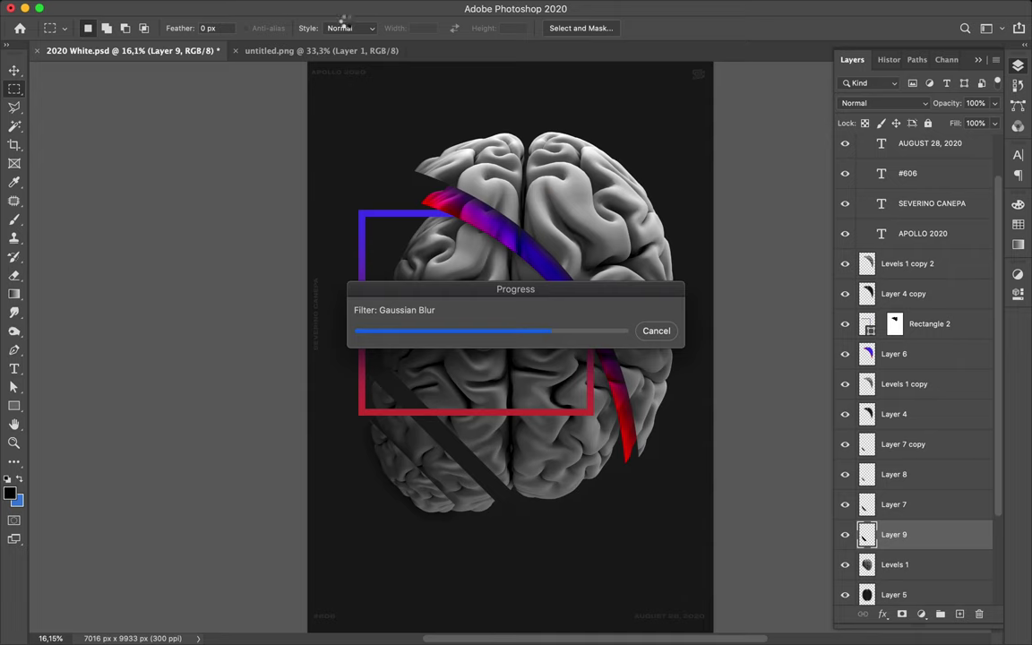
- Move Layer 7, Layer 9, Layer 8 and Layer 7 copy above Rectangle 2
{"action": "key", "text": "v"}
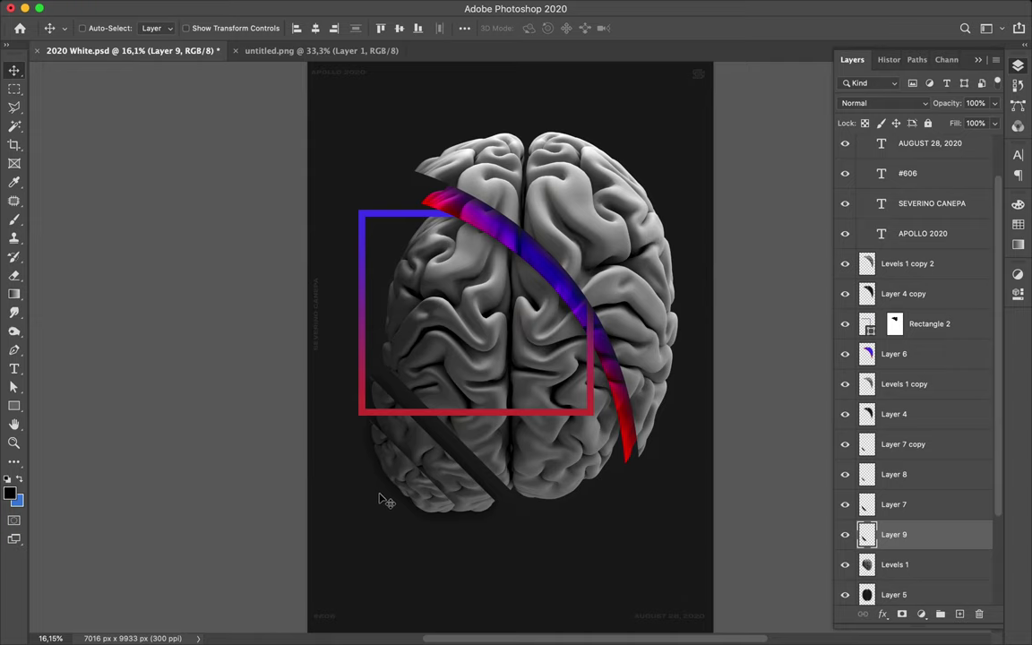
{"action": "left_click", "coordinate": [430, 462], "text": "super"}
{"action": "left_click", "coordinate": [453, 459], "text": "shift+super"}
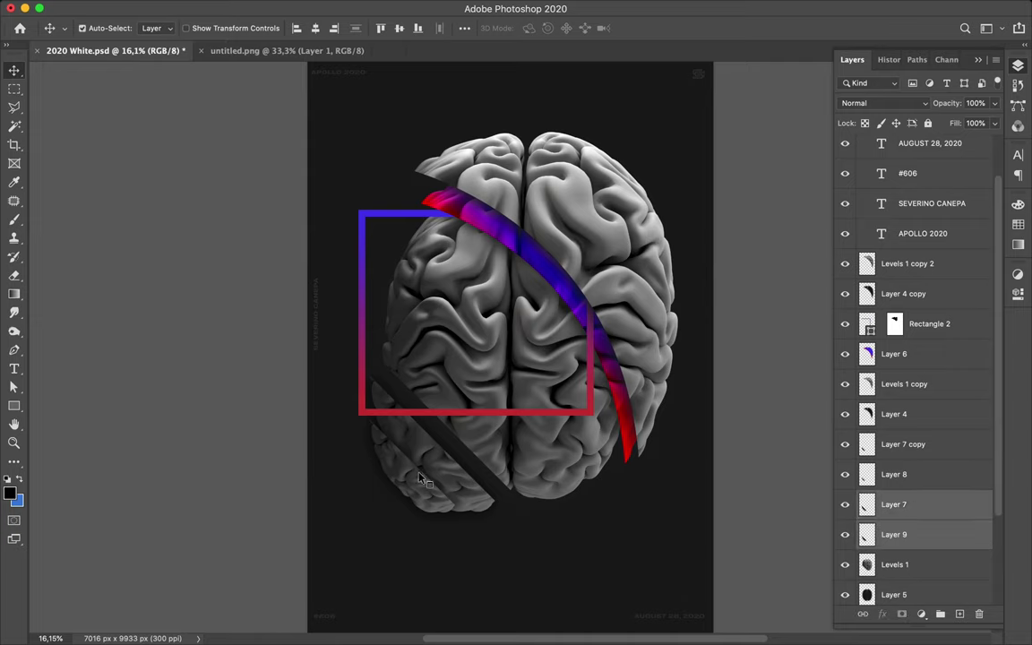
{"action": "left_click", "coordinate": [382, 428], "text": "shift+super"}
{"action": "left_click", "coordinate": [426, 478], "text": "shift+super"}
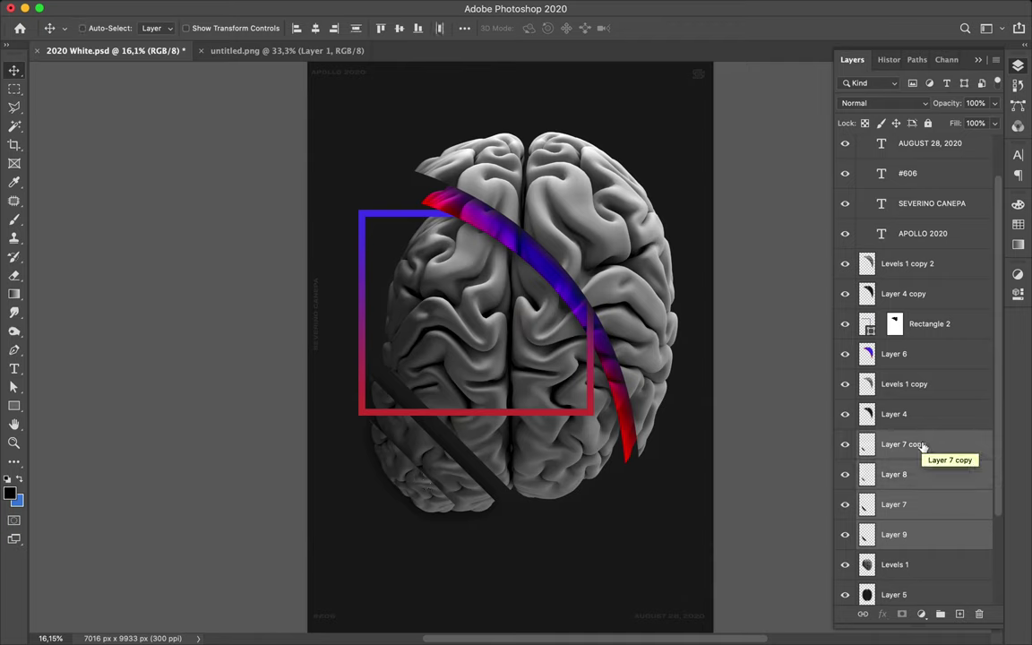
{"action": "left_click_drag", "start_coordinate": [912, 444], "coordinate": [901, 328]}
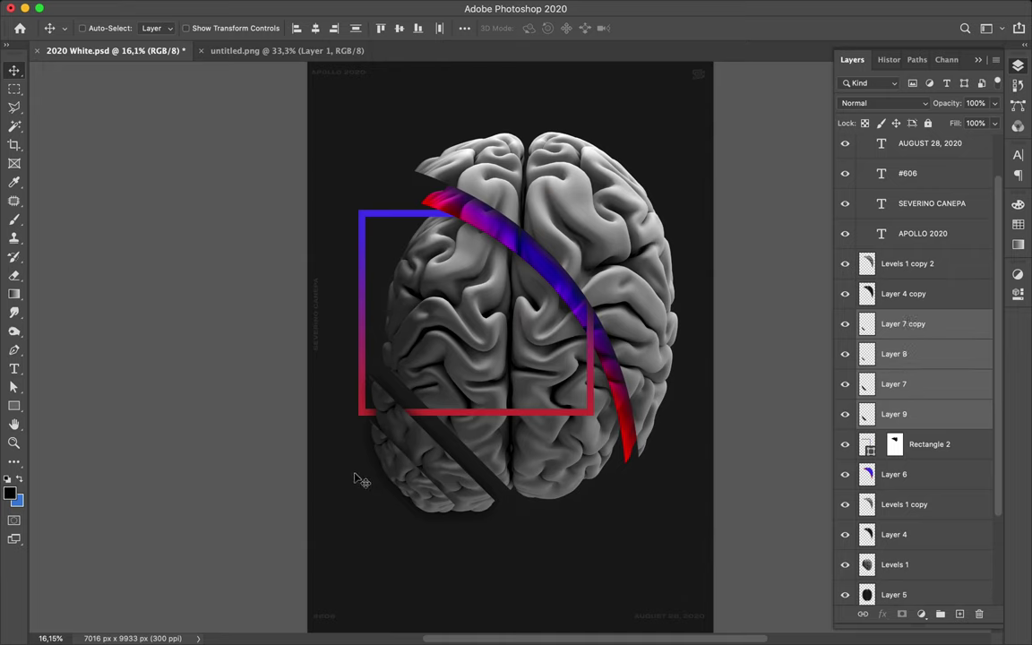
- Draw a wide rectangle bar below the brain with the Rectangle tool
{"action": "key", "text": "u"}
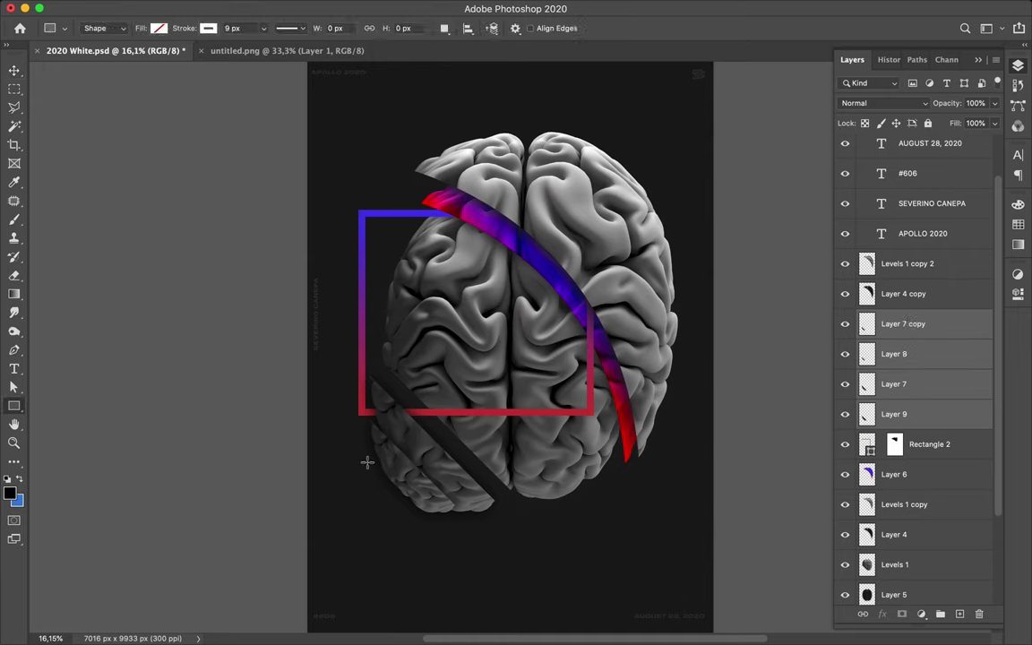
{"action": "left_click", "coordinate": [208, 29]}
{"action": "left_click", "coordinate": [125, 56]}
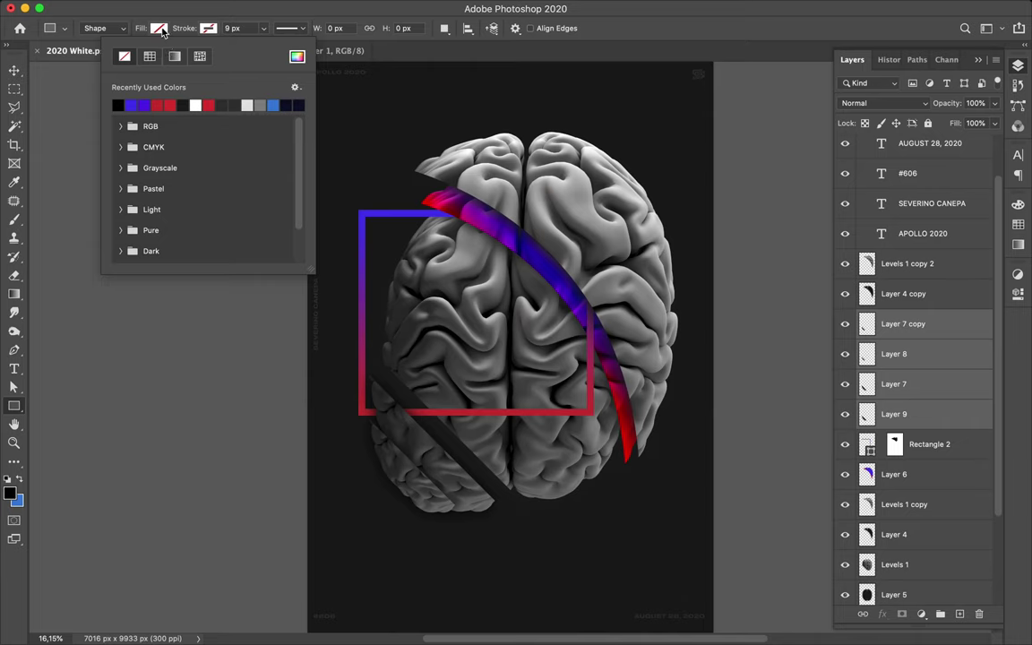
{"action": "left_click", "coordinate": [175, 56]}
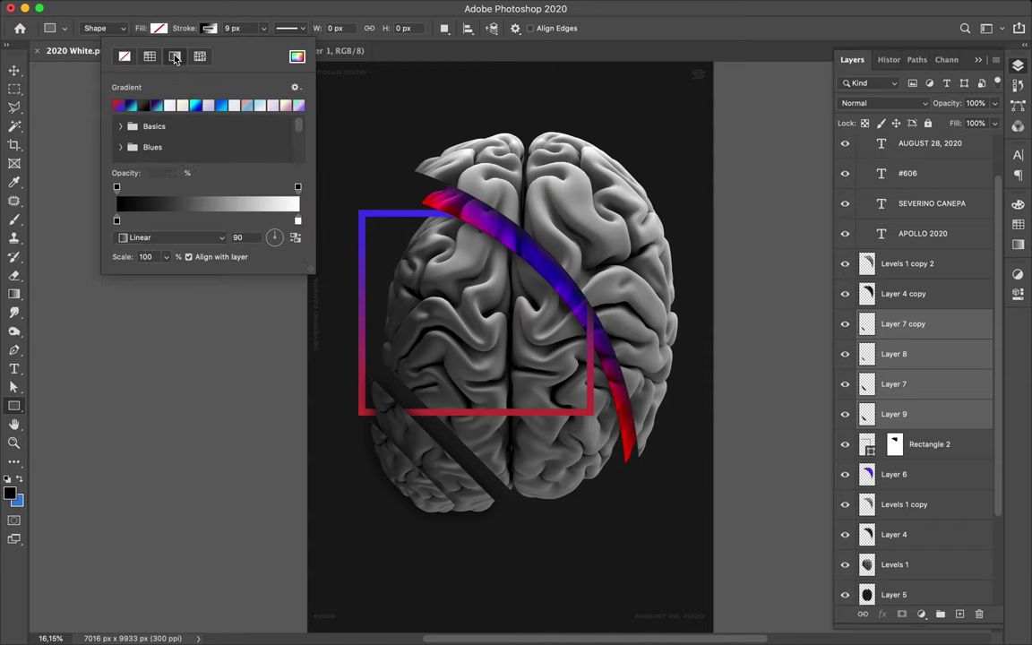
{"action": "left_click", "coordinate": [119, 105]}
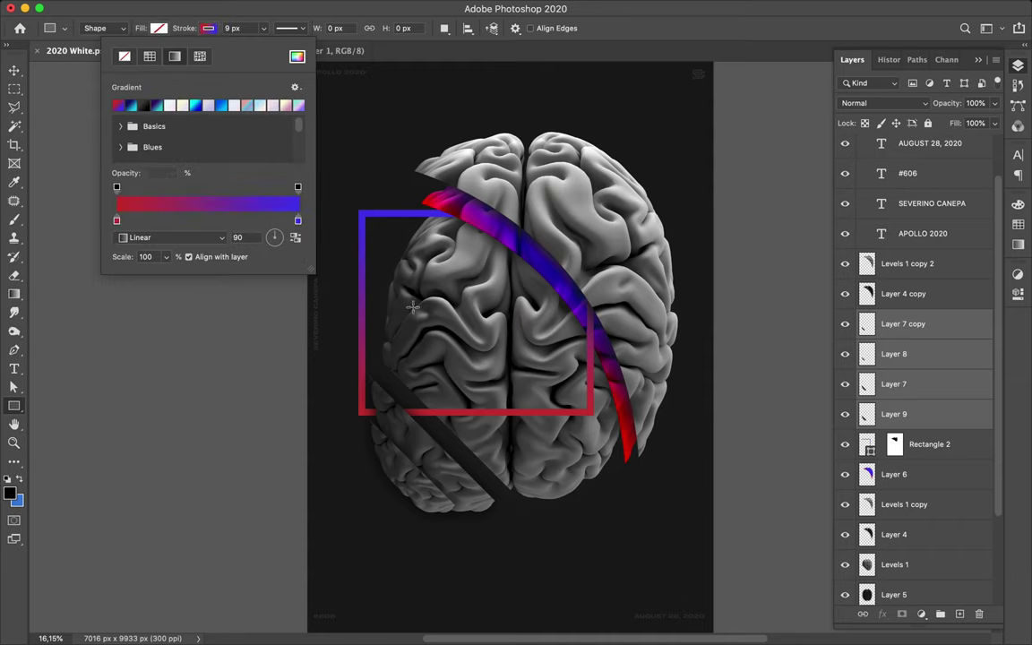
{"action": "mouse_move", "coordinate": [391, 507]}
{"action": "left_mouse_down"}
{"action": "mouse_move", "coordinate": [599, 522]}
{"action": "mouse_move", "coordinate": [605, 538]}
{"action": "left_mouse_up"}
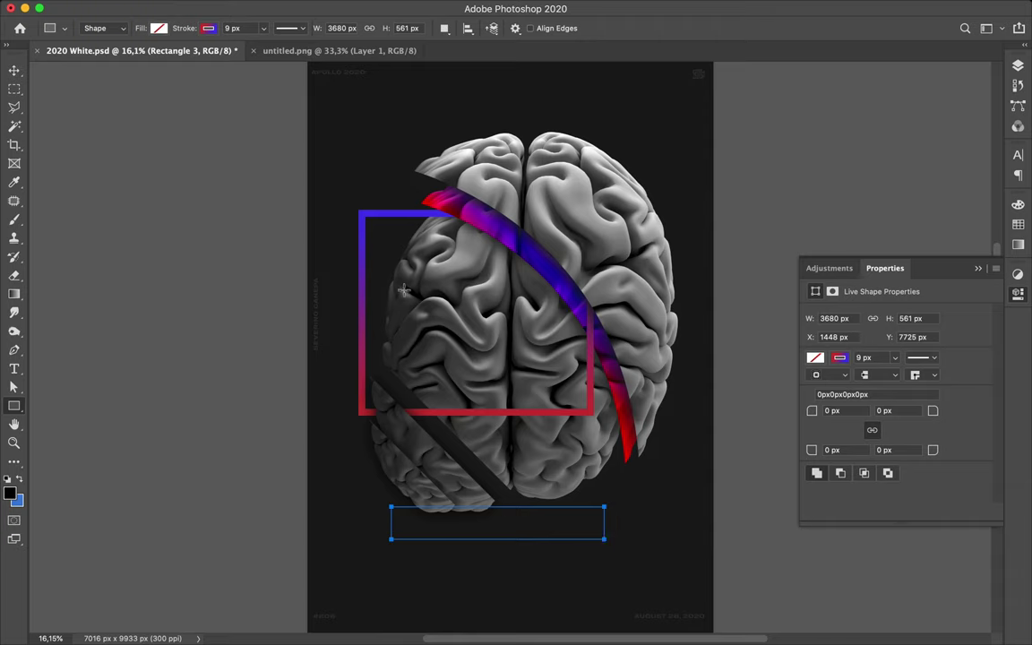
- Remove the bar's outline and fill it with the red-to-blue gradient at angle 0
{"action": "left_click", "coordinate": [209, 31]}
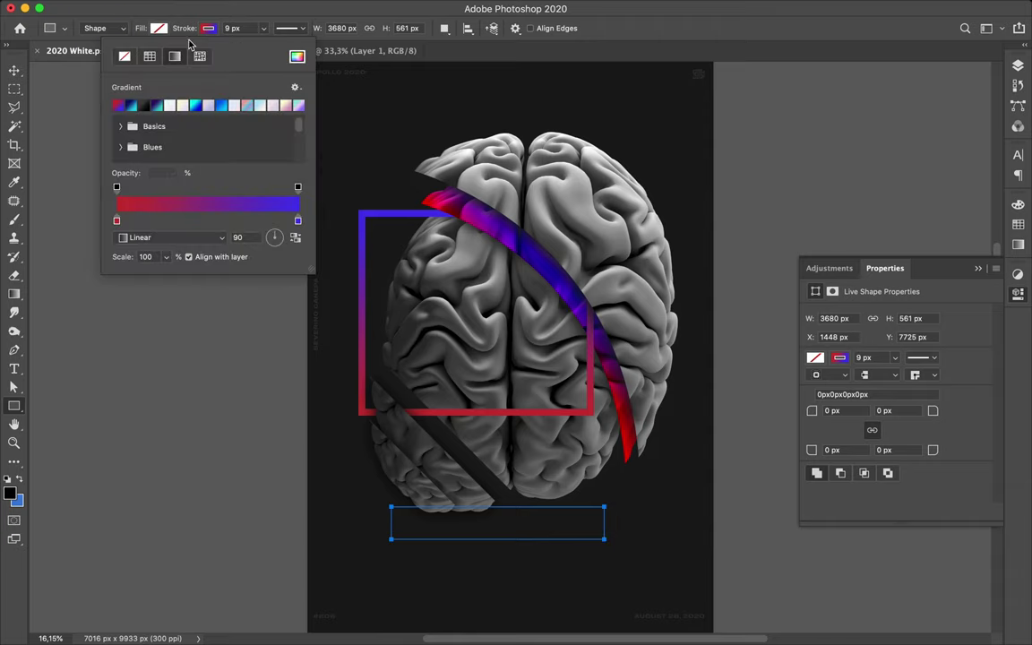
{"action": "left_click", "coordinate": [117, 53]}
{"action": "left_click", "coordinate": [159, 31]}
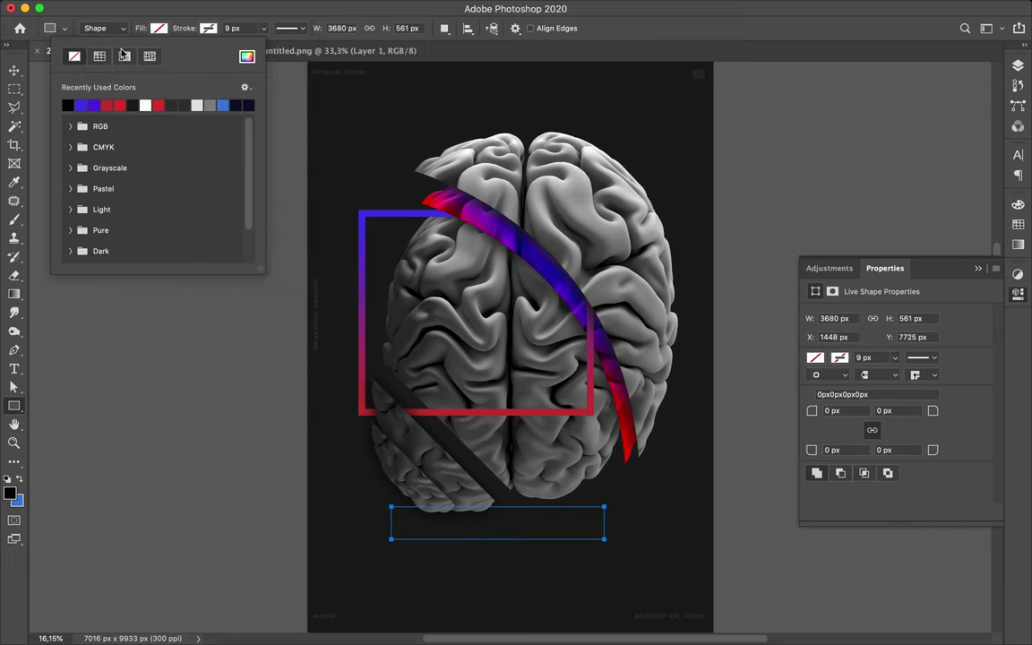
{"action": "left_click", "coordinate": [124, 57]}
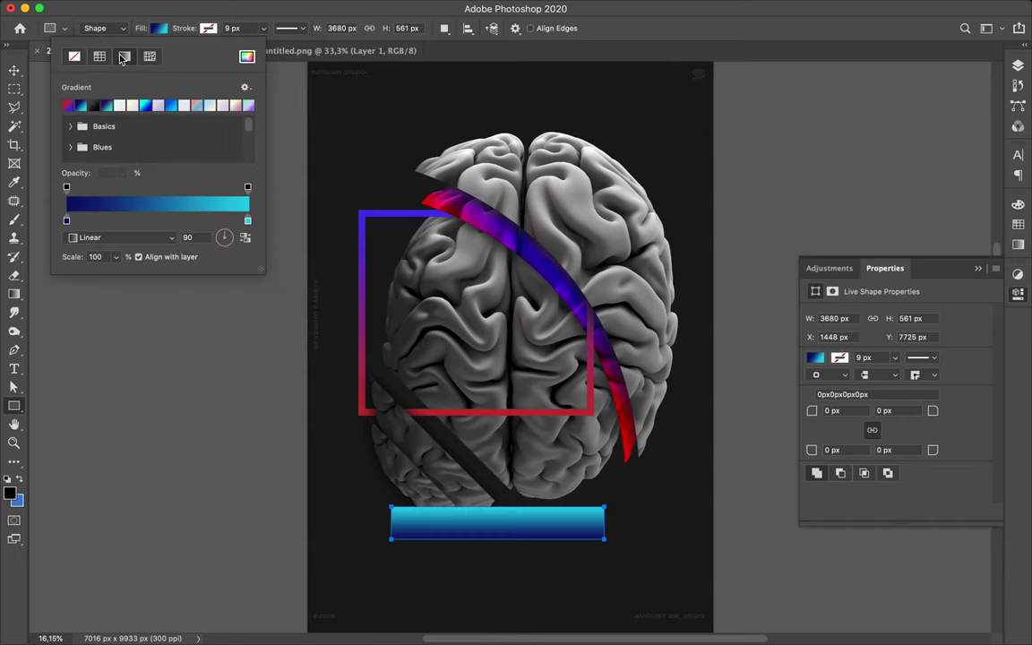
{"action": "left_click", "coordinate": [76, 106]}
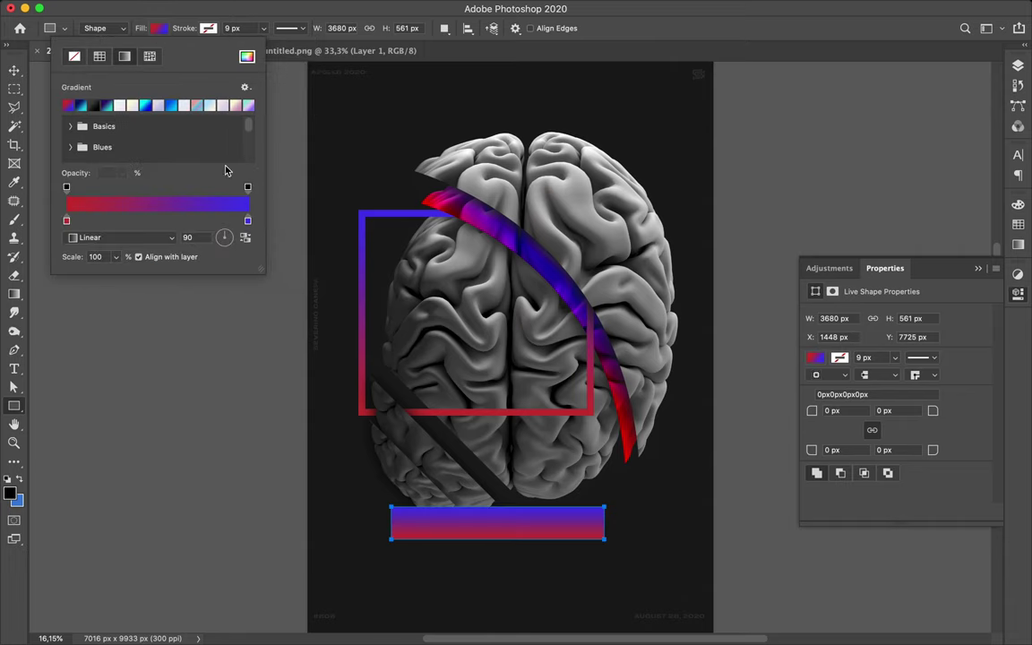
{"action": "left_click", "coordinate": [198, 235]}
{"action": "type", "text": "45"}
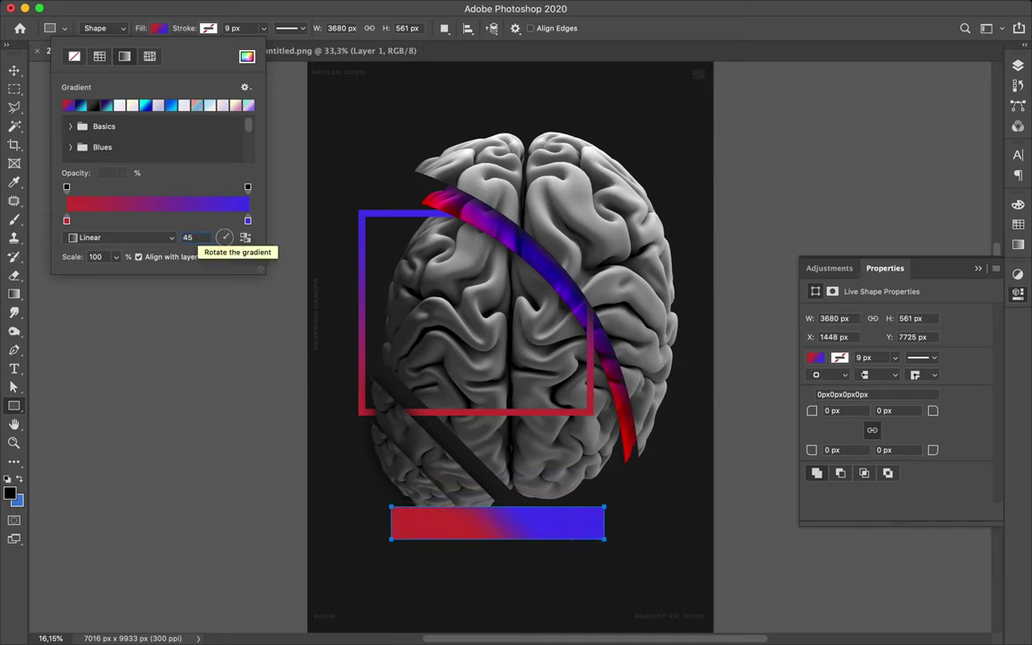
{"action": "left_click", "coordinate": [189, 237]}
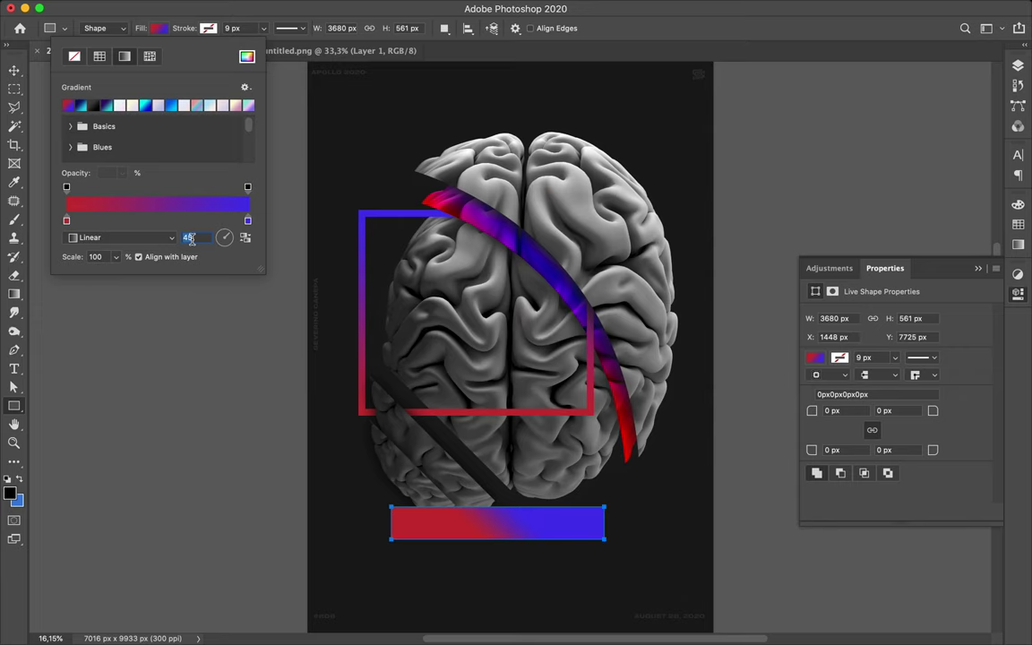
{"action": "type", "text": "90"}
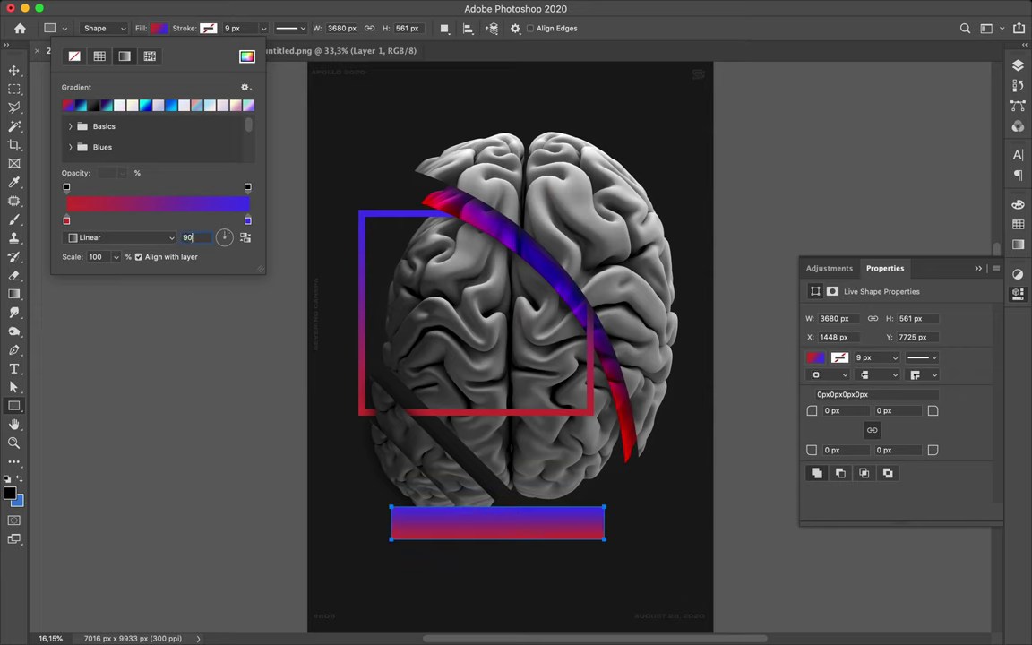
{"action": "key", "text": "BackSpace"}
{"action": "key", "text": "BackSpace"}
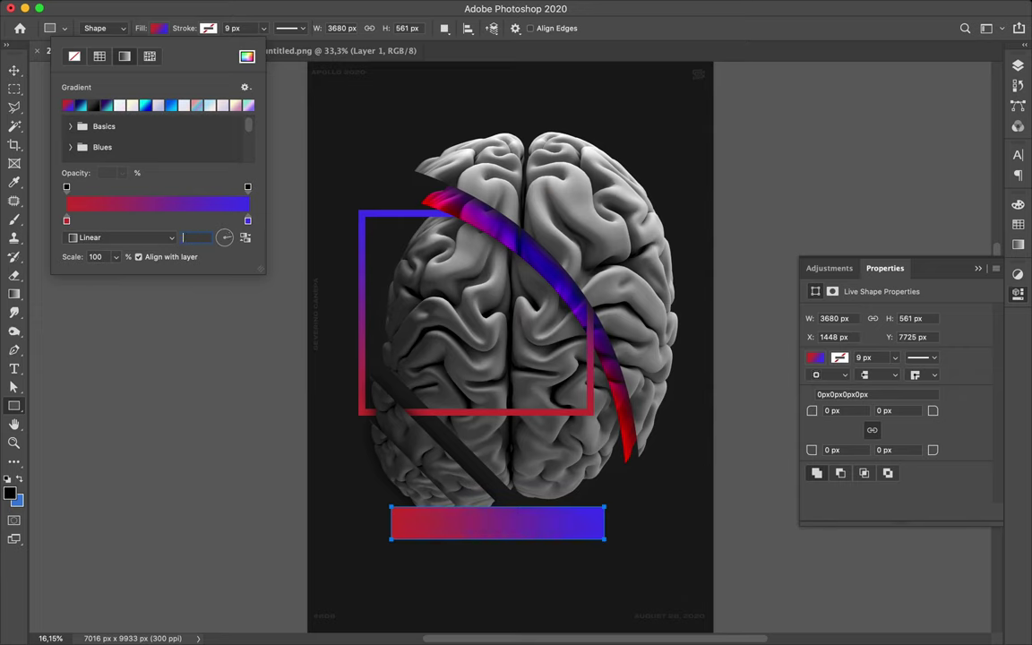
{"action": "key", "text": "Return"}
{"action": "key", "text": "v"}
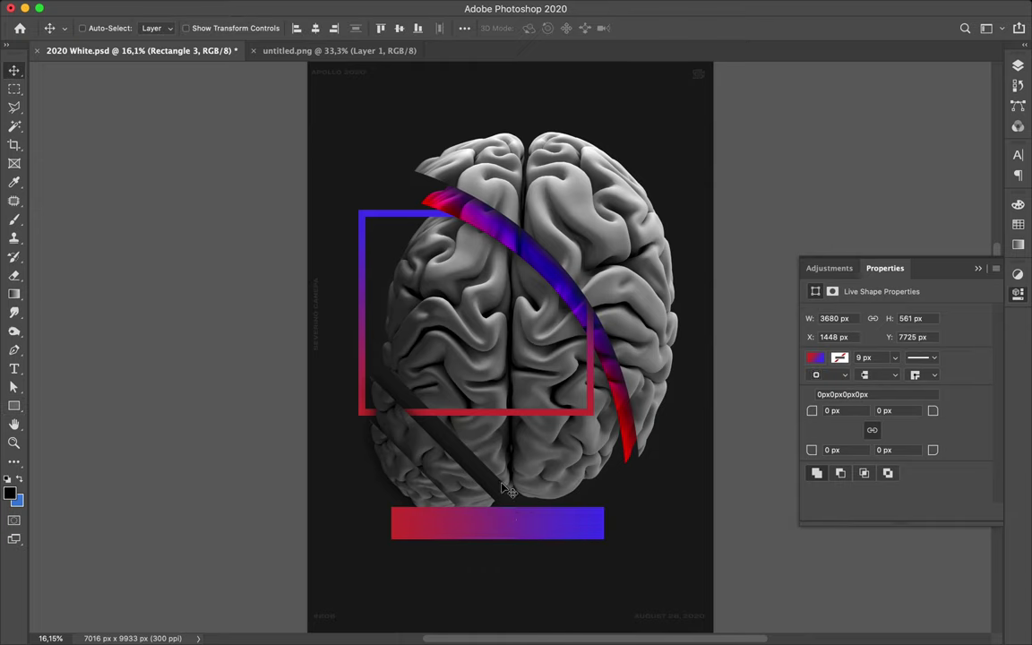
- Rotate the gradient bar about -44.5° and move Rectangle 3 beneath Layer 8
{"action": "key", "text": "super+t"}
{"action": "left_click_drag", "start_coordinate": [603, 492], "coordinate": [516, 382]}
{"action": "double_click", "coordinate": [552, 470]}
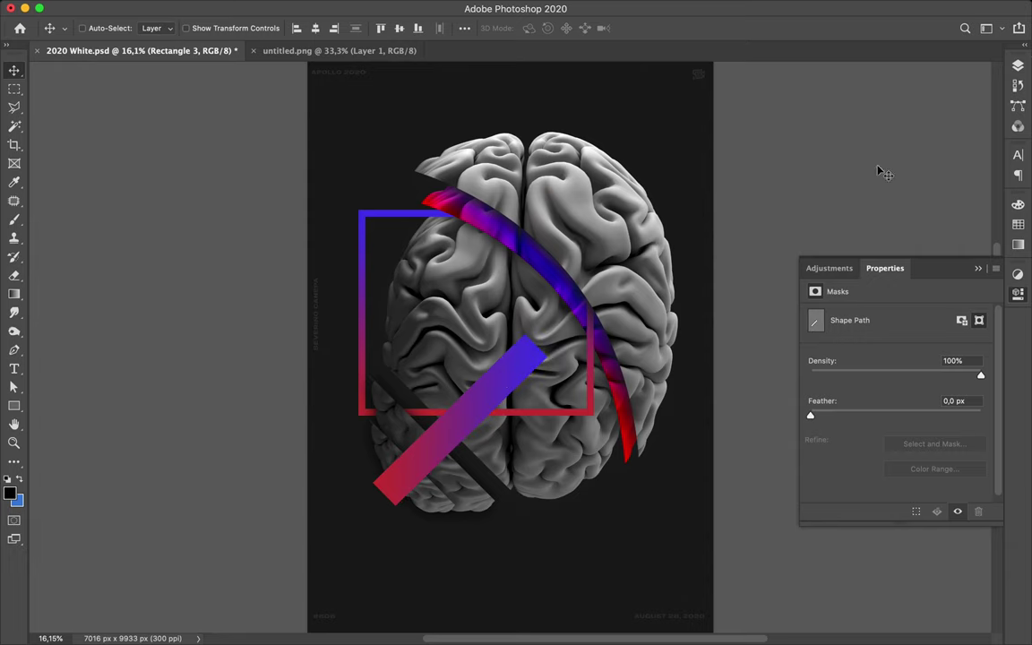
{"action": "left_click", "coordinate": [1017, 66]}
{"action": "left_click_drag", "start_coordinate": [901, 324], "coordinate": [932, 392]}
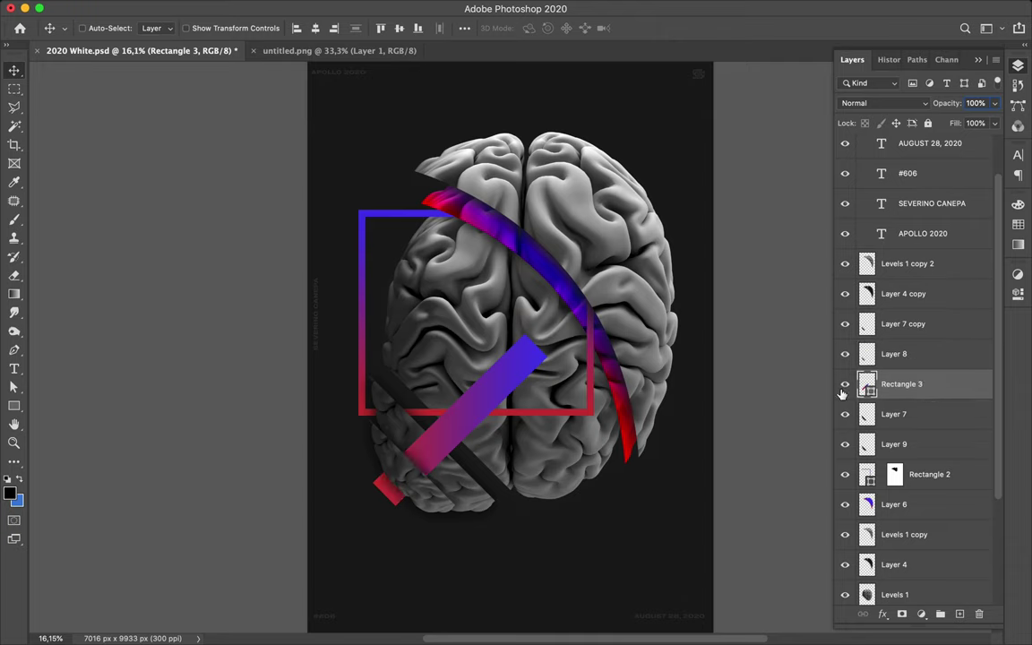
- Pull the bar's bottom anchors inward to narrow its lower end
{"action": "key", "text": "a"}
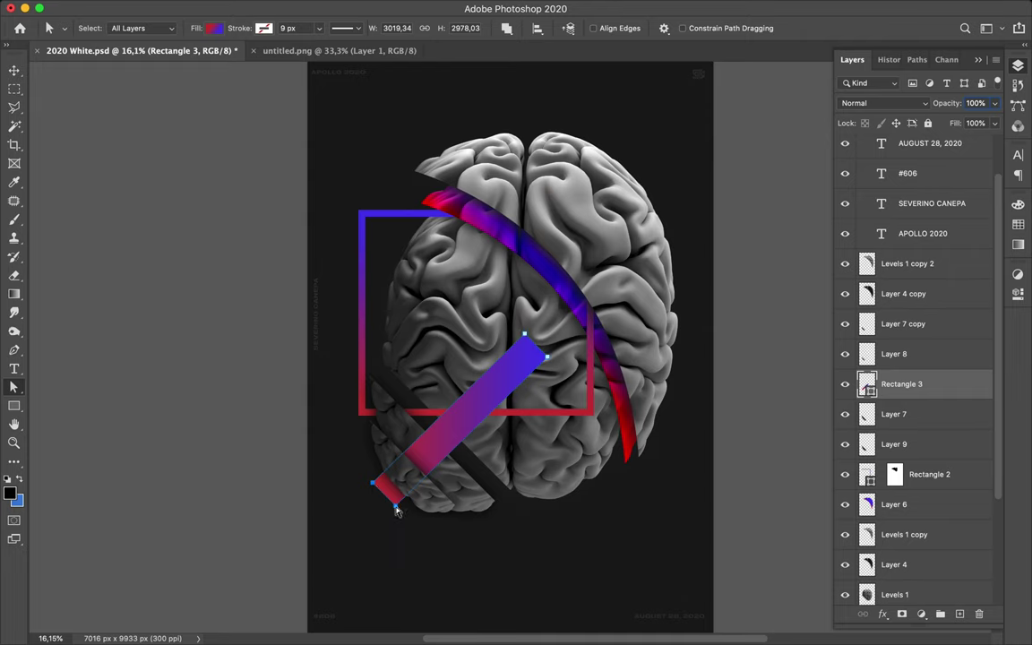
{"action": "left_click_drag", "start_coordinate": [397, 510], "coordinate": [418, 488]}
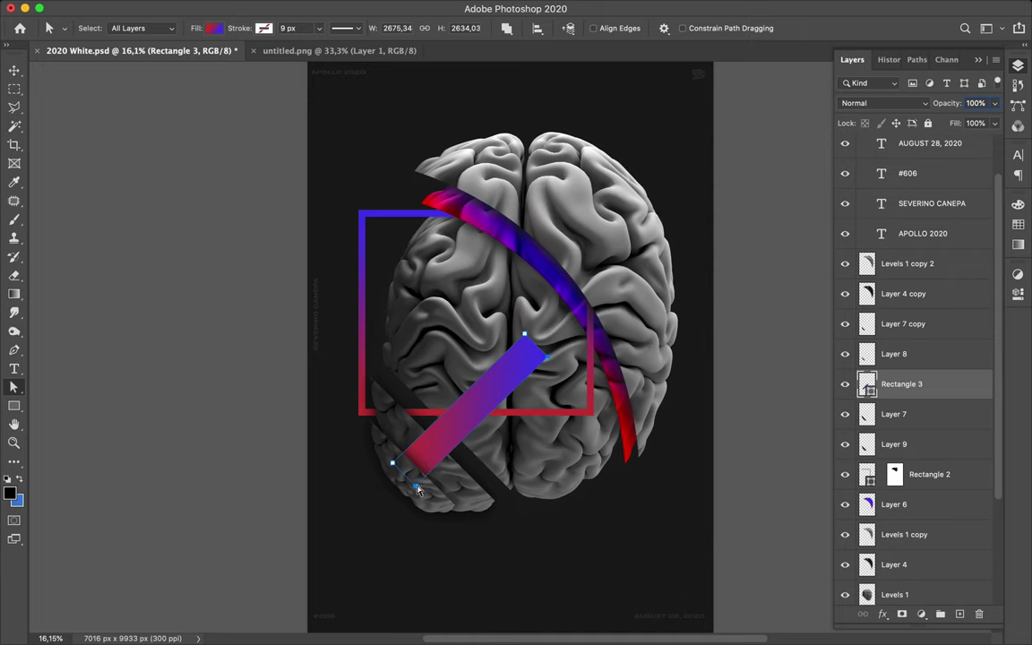
{"action": "left_click_drag", "start_coordinate": [415, 488], "coordinate": [407, 480]}
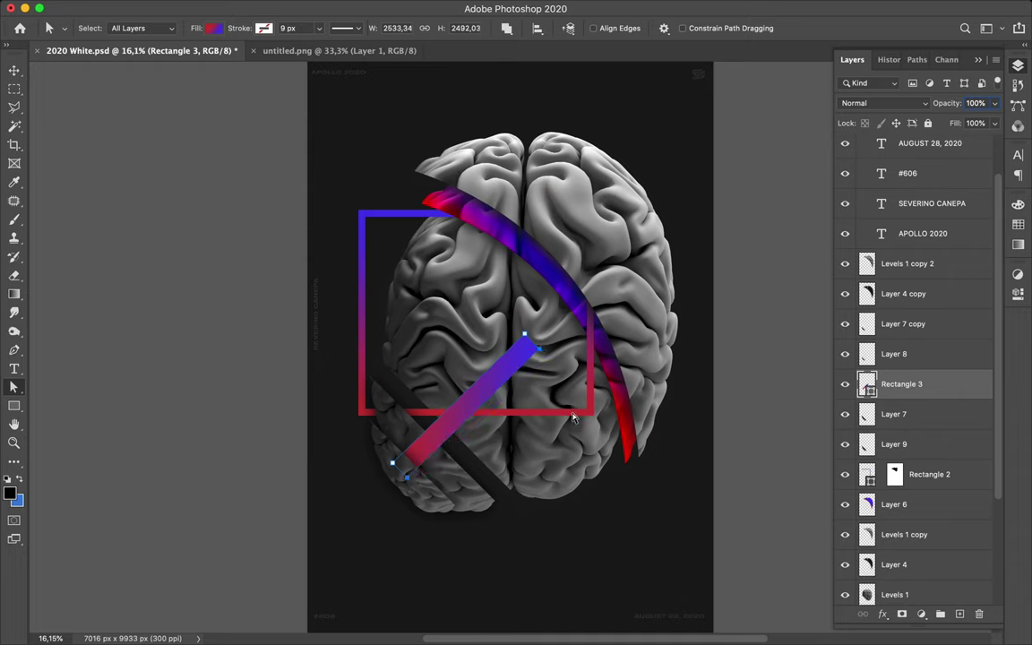
- Drag the bar's top anchors down-left along the diagonal to end near the frame's bottom edge
{"action": "key", "text": "v"}
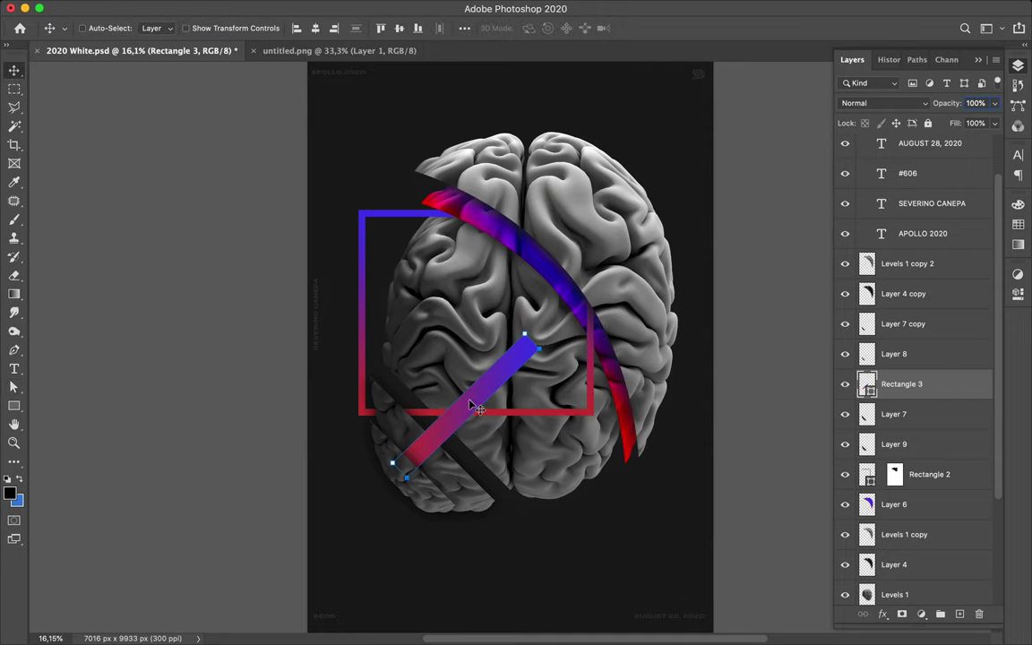
{"action": "key", "text": "a"}
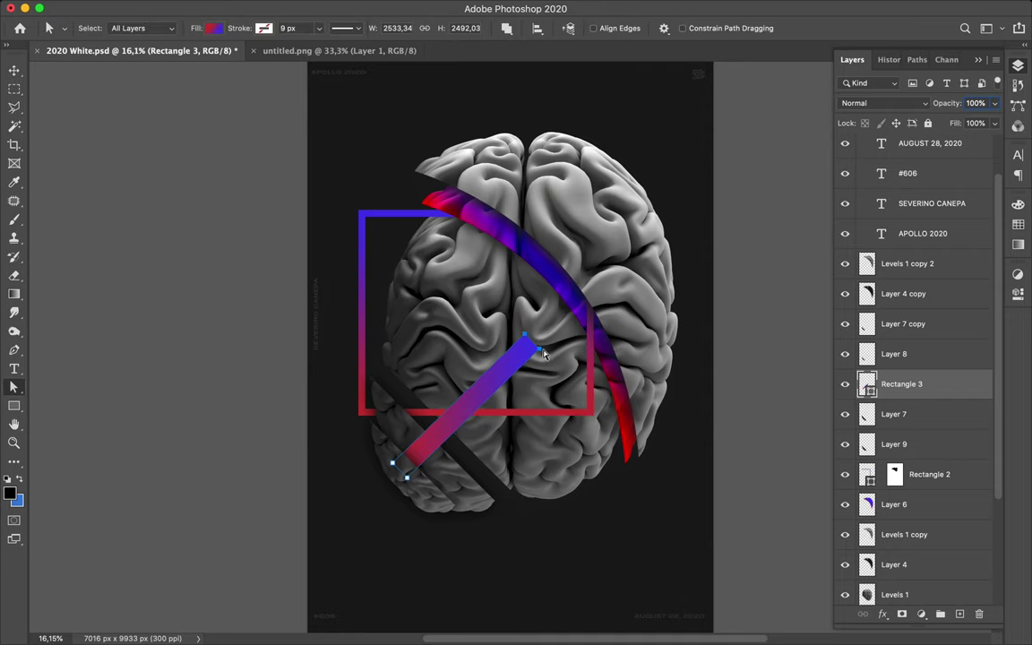
{"action": "key", "text": "super+a"}
{"action": "left_click_drag", "start_coordinate": [542, 355], "coordinate": [524, 377]}
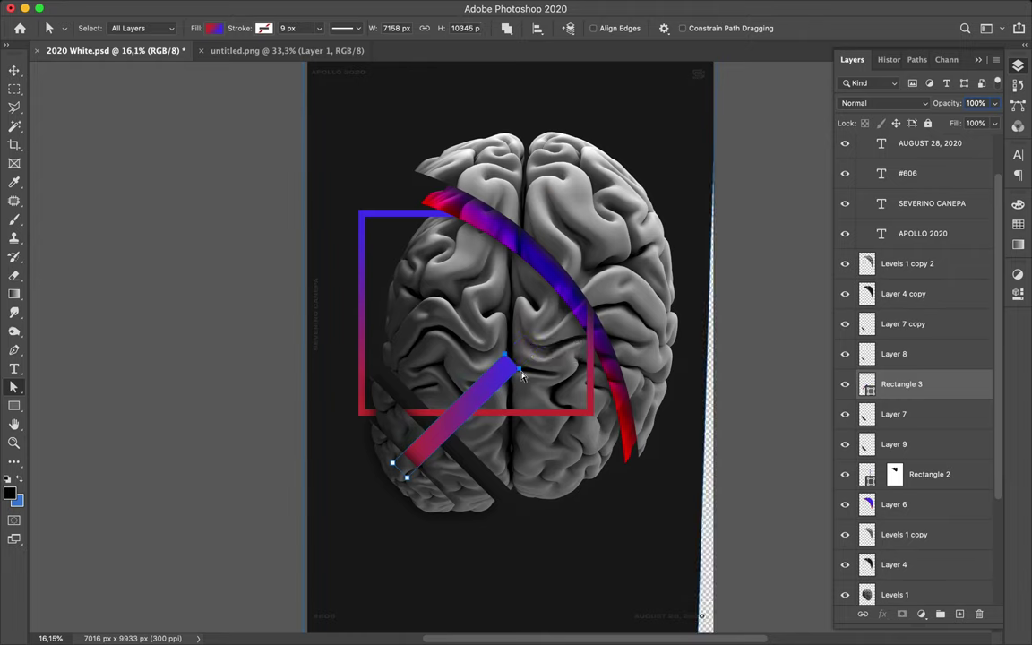
{"action": "key", "text": "super+z"}
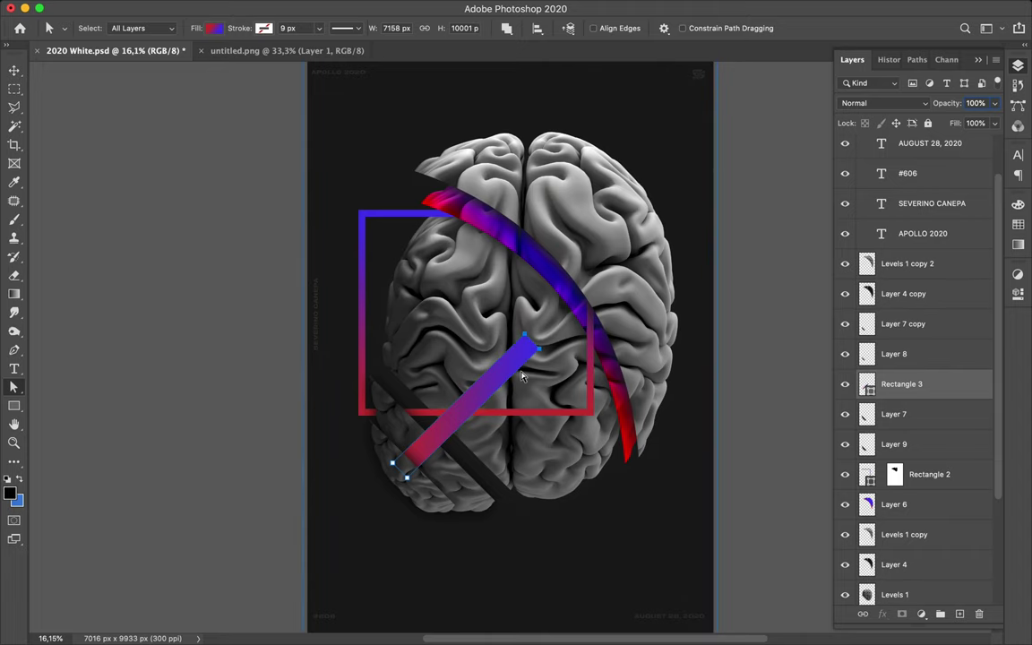
{"action": "key", "text": "v"}
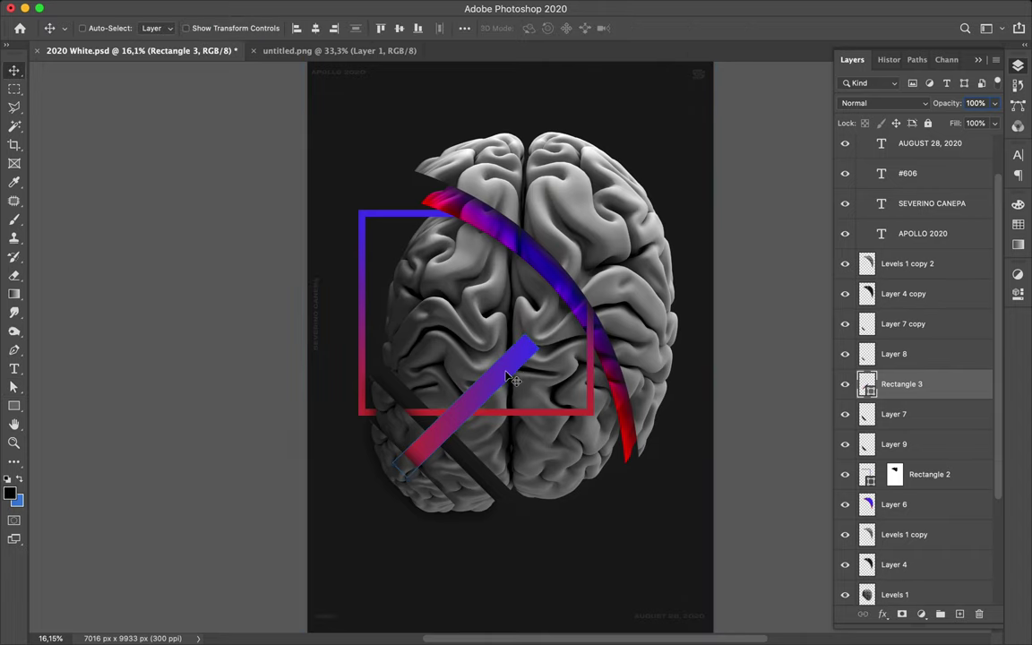
{"action": "key", "text": "a"}
{"action": "left_click", "coordinate": [526, 340]}
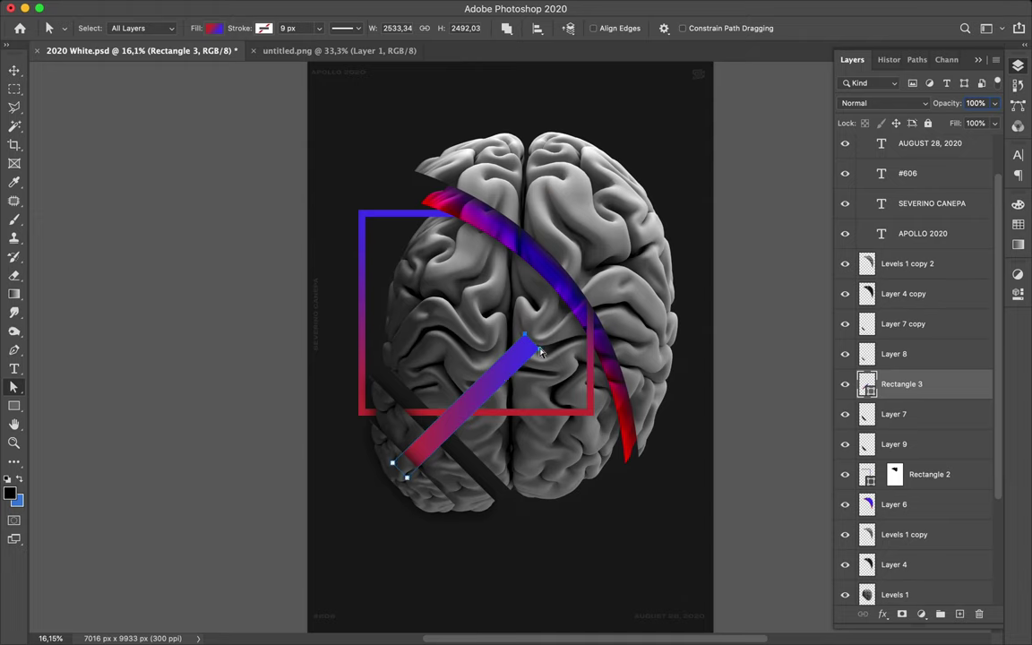
{"action": "mouse_move", "coordinate": [540, 354]}
{"action": "left_mouse_down"}
{"action": "mouse_move", "coordinate": [522, 376]}
{"action": "mouse_move", "coordinate": [530, 369]}
{"action": "left_mouse_up"}
{"action": "left_click_drag", "start_coordinate": [530, 369], "coordinate": [491, 403]}
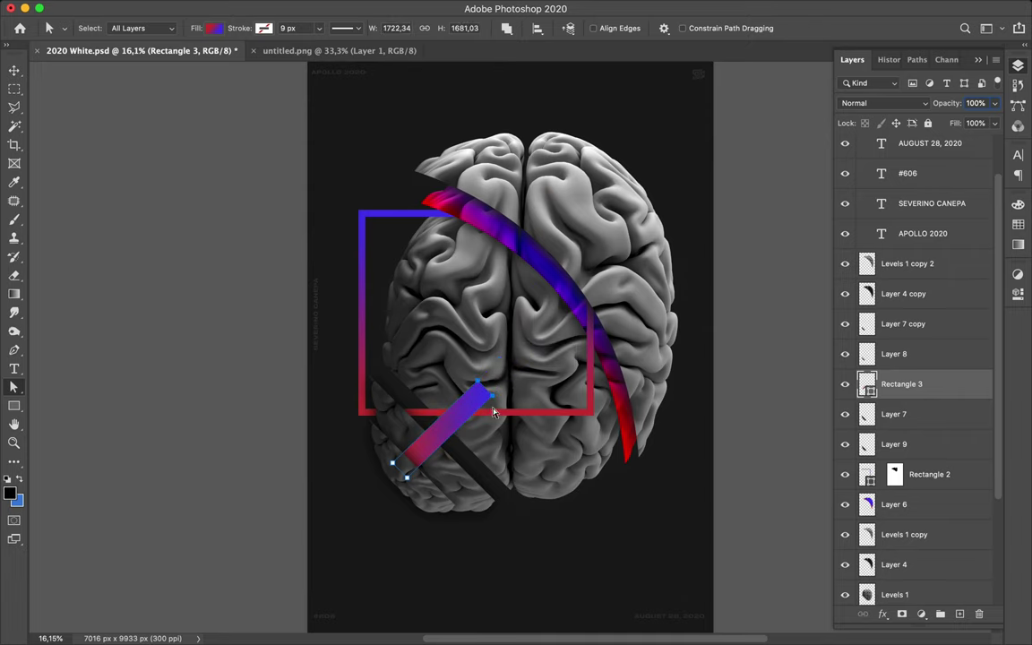
{"action": "key", "text": "v"}
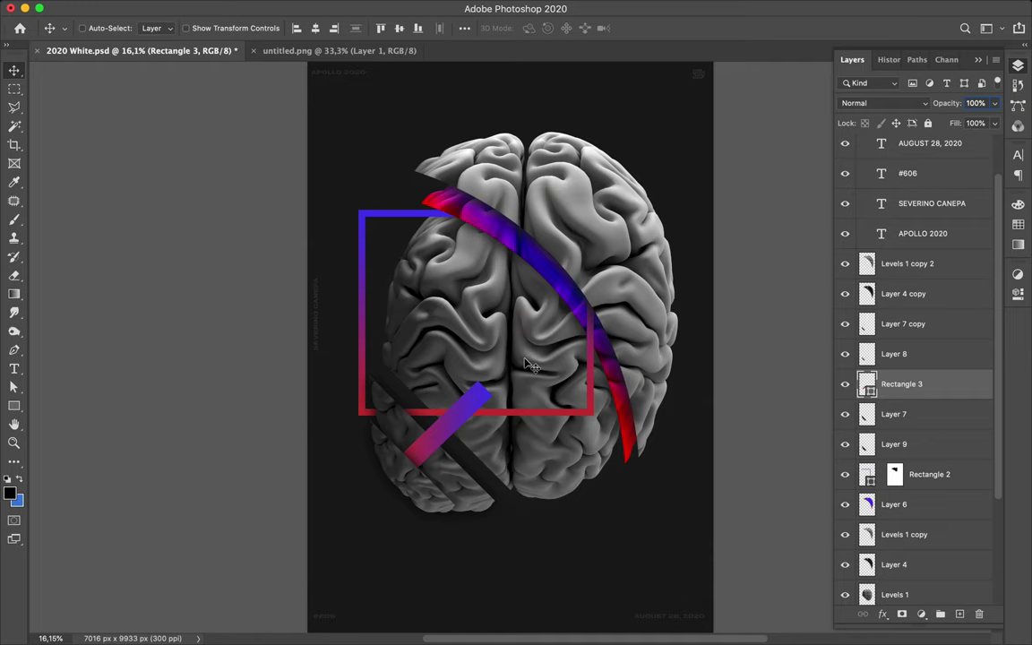
- Merge Levels 1 copy into Layer 6, the gradient arc layer
{"action": "left_click", "coordinate": [566, 285], "text": "super"}
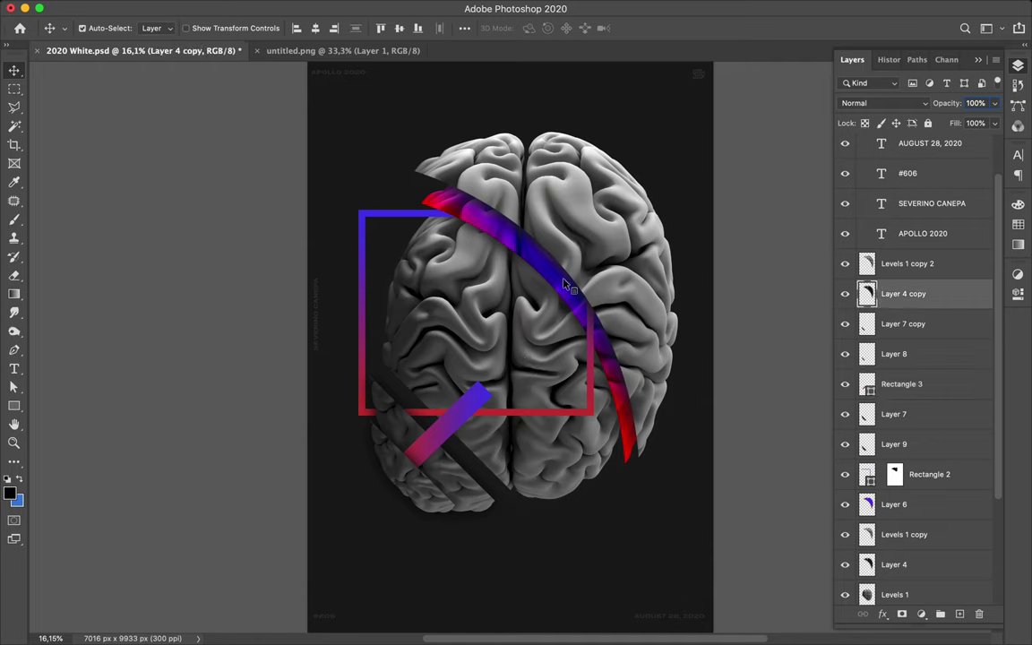
{"action": "left_click", "coordinate": [440, 209], "text": "super"}
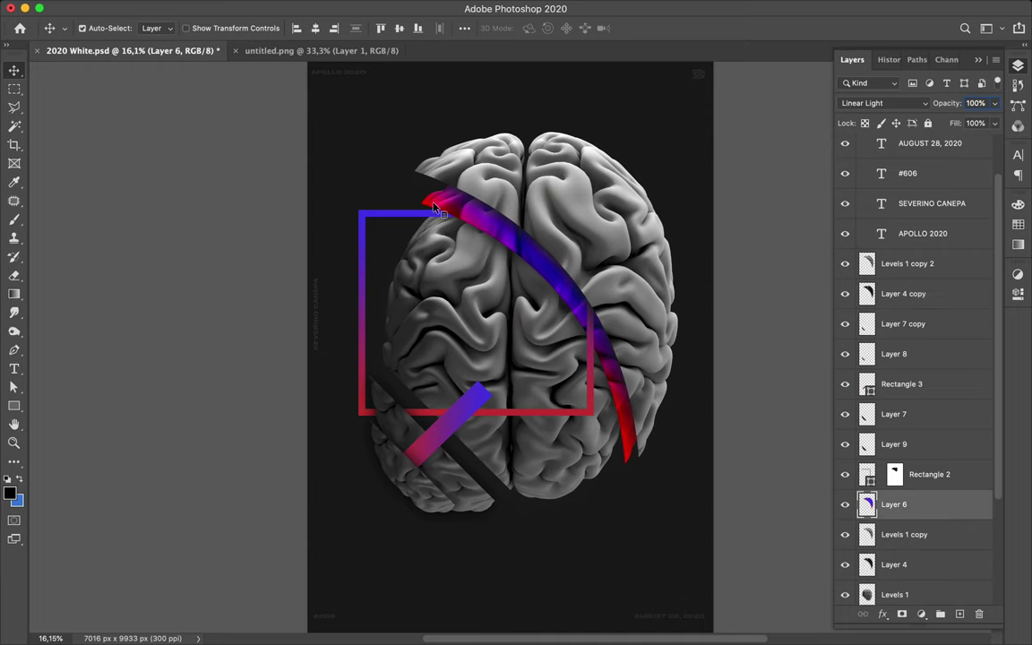
{"action": "left_click", "coordinate": [937, 537], "text": "shift"}
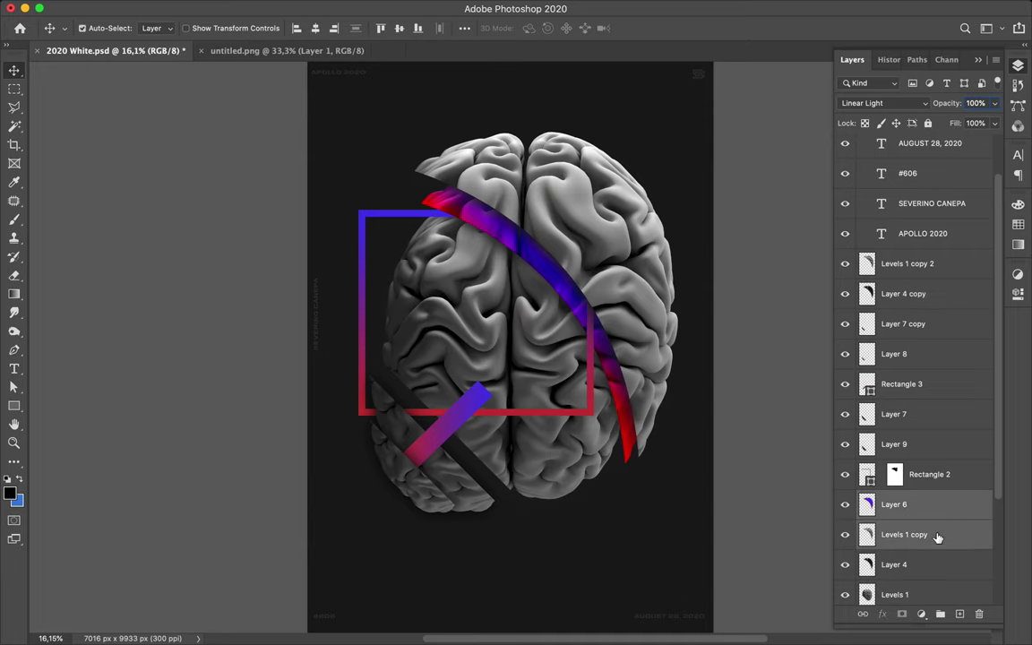
{"action": "key", "text": "super+e"}
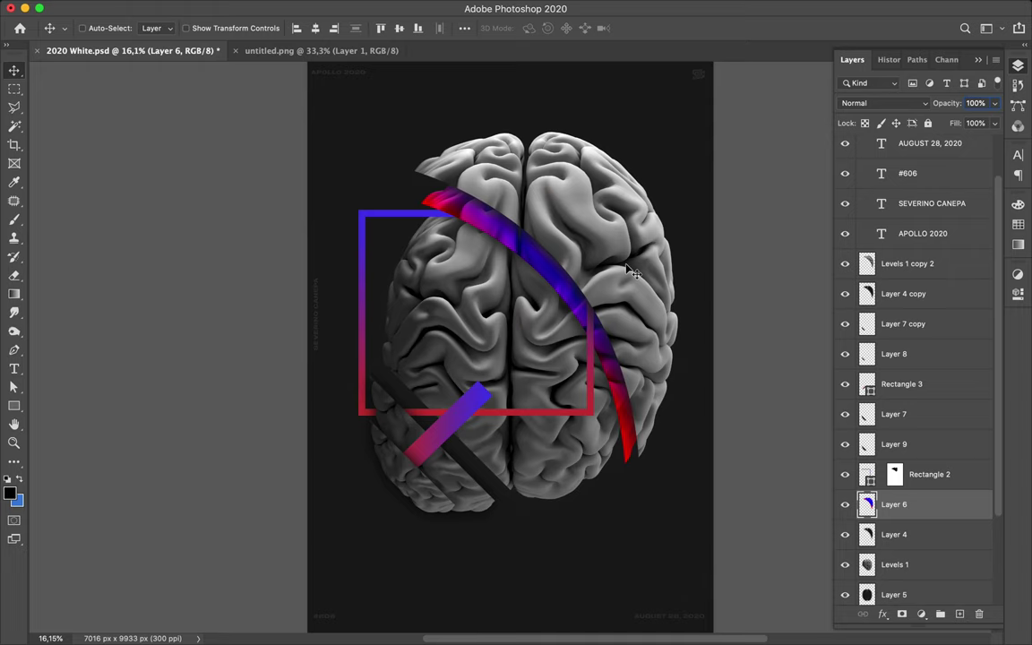
- Copy a small arc slice to Layer 10, rotate it about 21°, and place it at the brain's upper right
{"action": "key", "text": "m"}
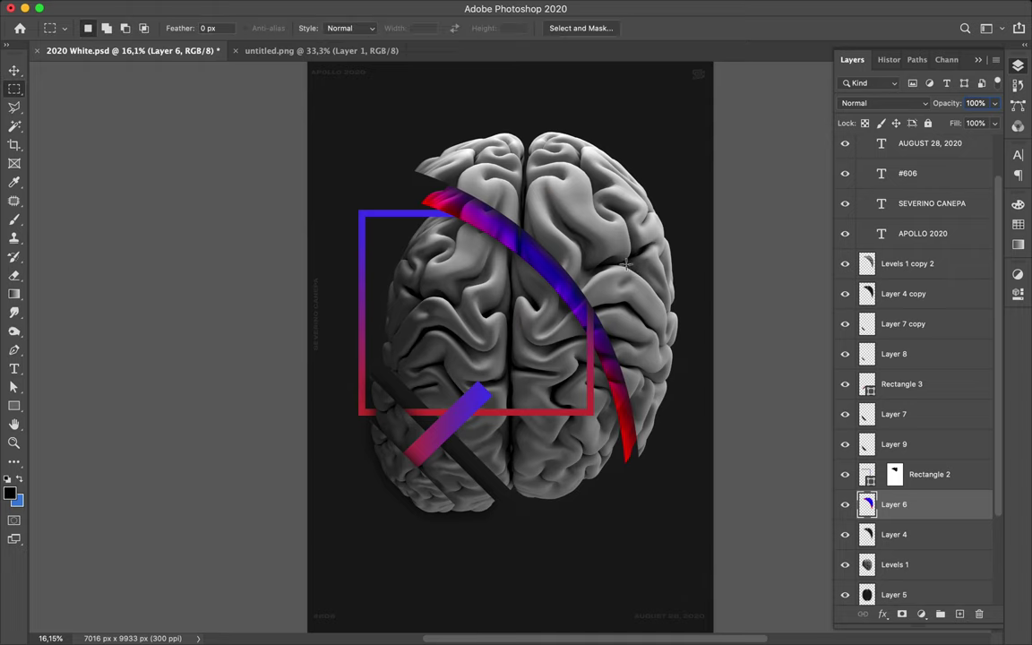
{"action": "right_click", "coordinate": [15, 88]}
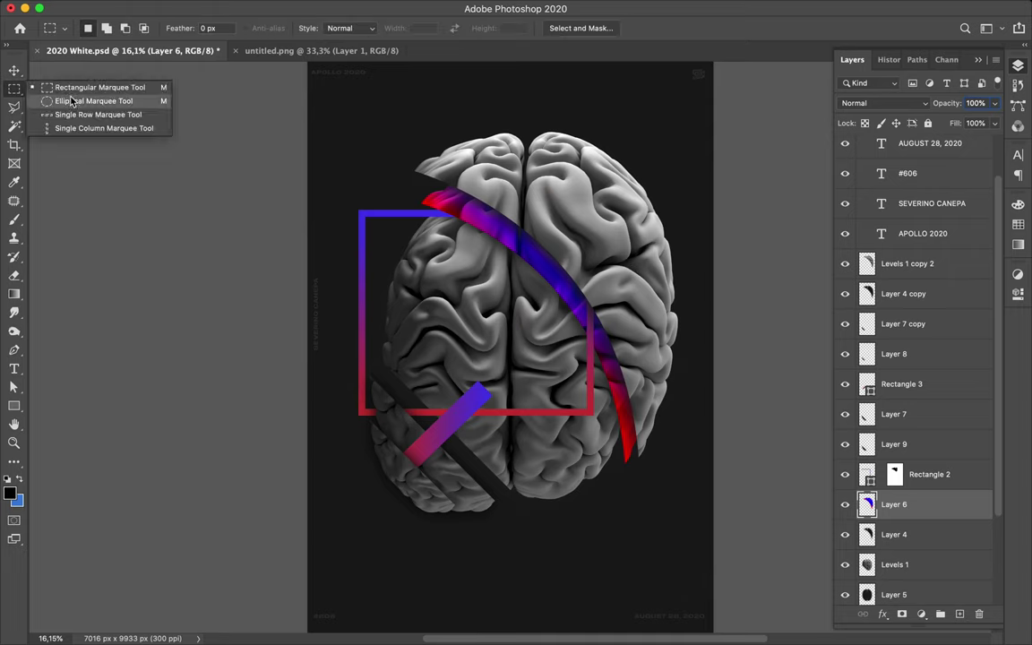
{"action": "left_click", "coordinate": [65, 87]}
{"action": "left_click_drag", "start_coordinate": [459, 196], "coordinate": [508, 206]}
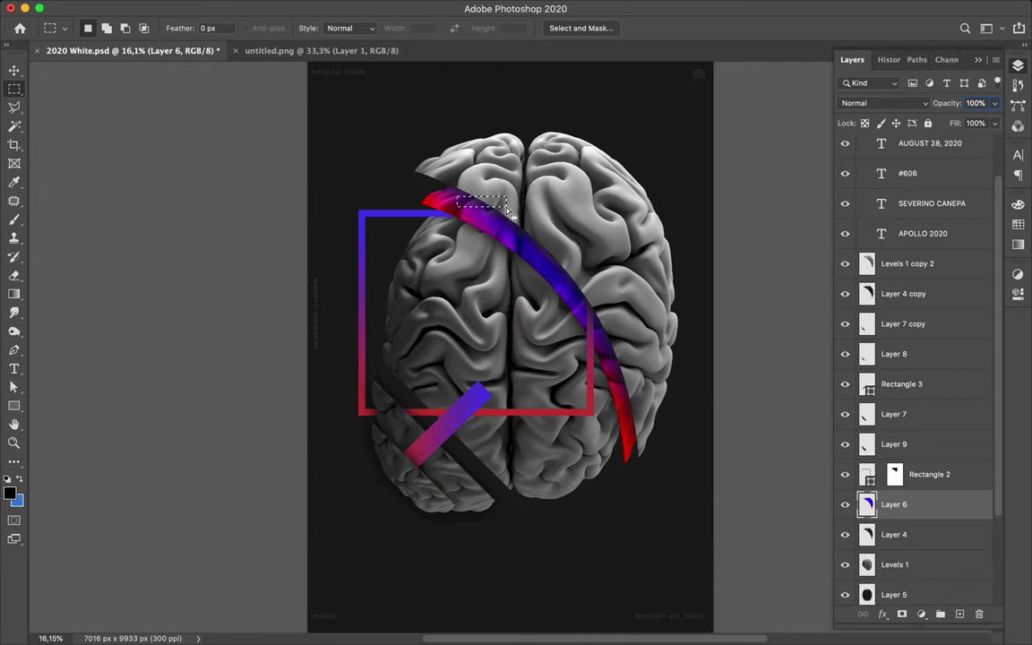
{"action": "key", "text": "super+j"}
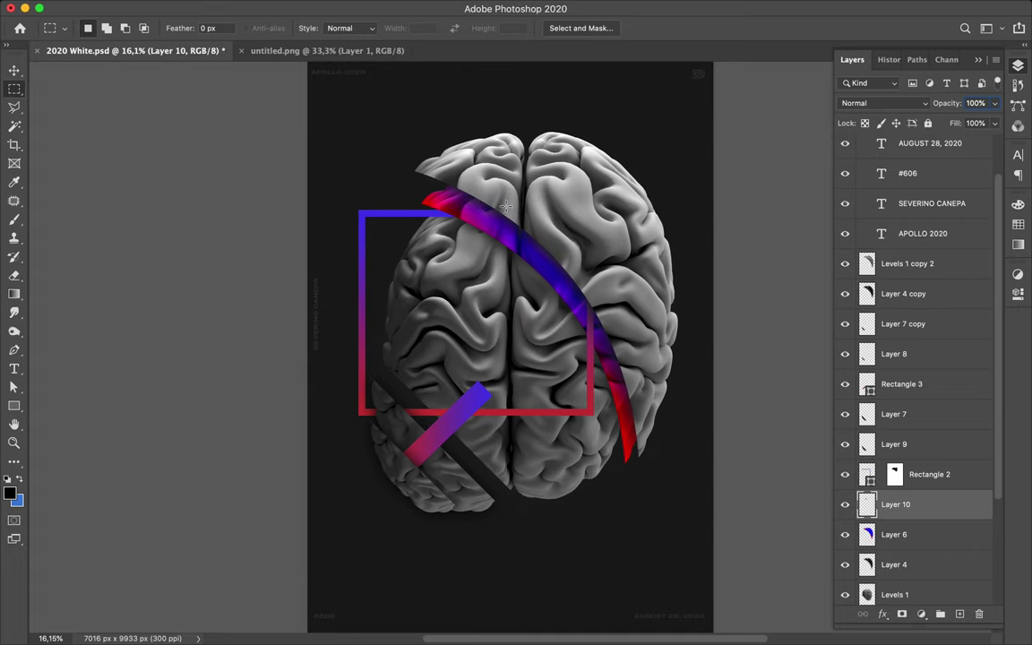
{"action": "key", "text": "v"}
{"action": "left_click_drag", "start_coordinate": [484, 212], "coordinate": [534, 132]}
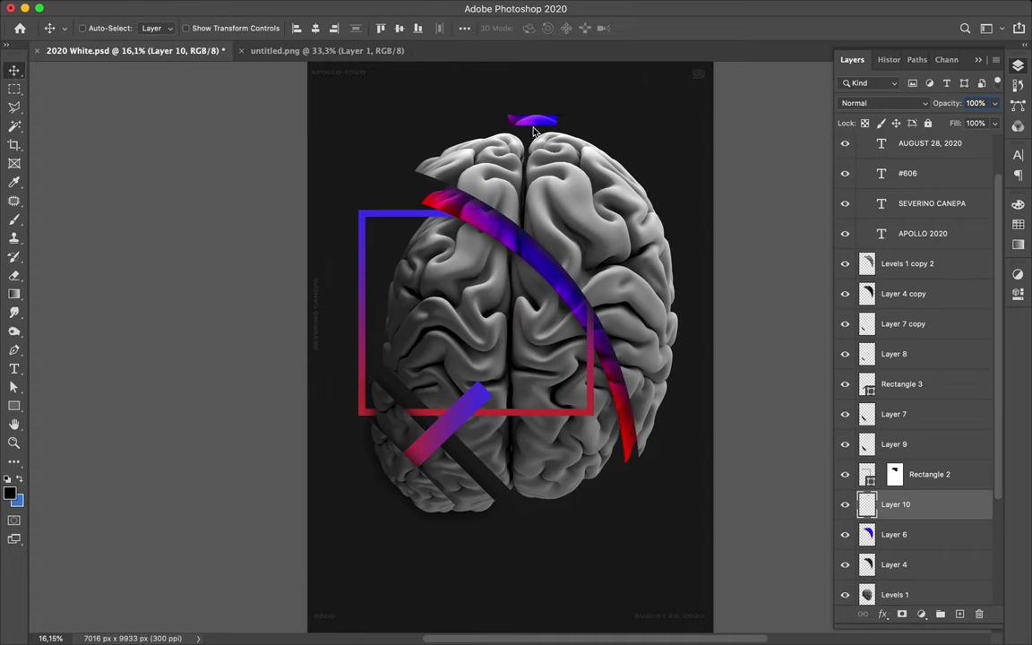
{"action": "left_click_drag", "start_coordinate": [887, 507], "coordinate": [920, 265]}
{"action": "key", "text": "super+t"}
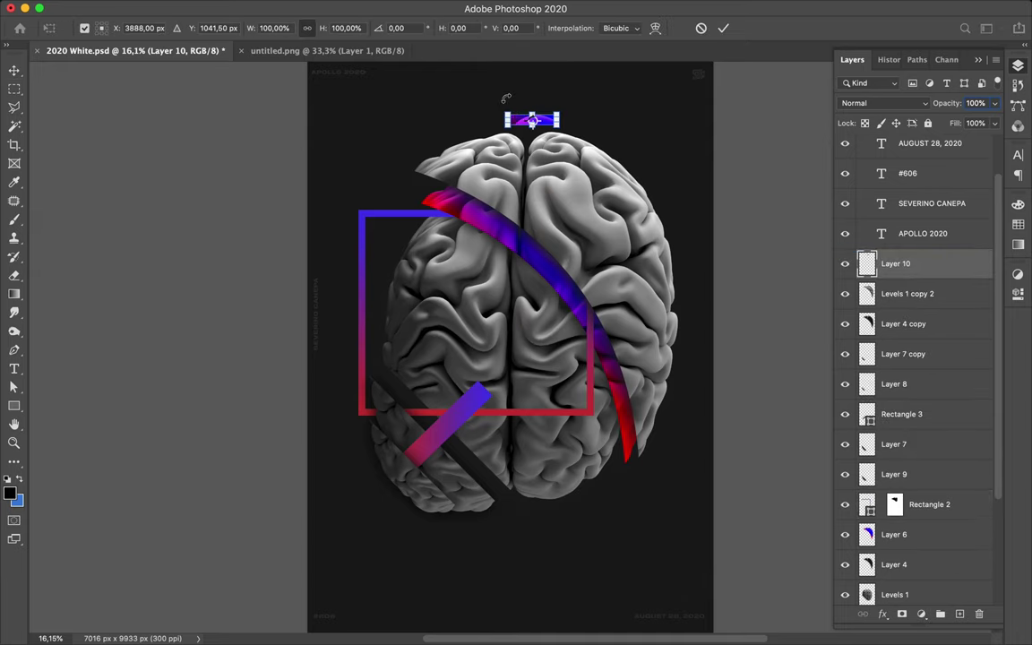
{"action": "left_click_drag", "start_coordinate": [504, 92], "coordinate": [521, 79]}
{"action": "key", "text": "Return"}
{"action": "left_click_drag", "start_coordinate": [538, 121], "coordinate": [605, 188]}
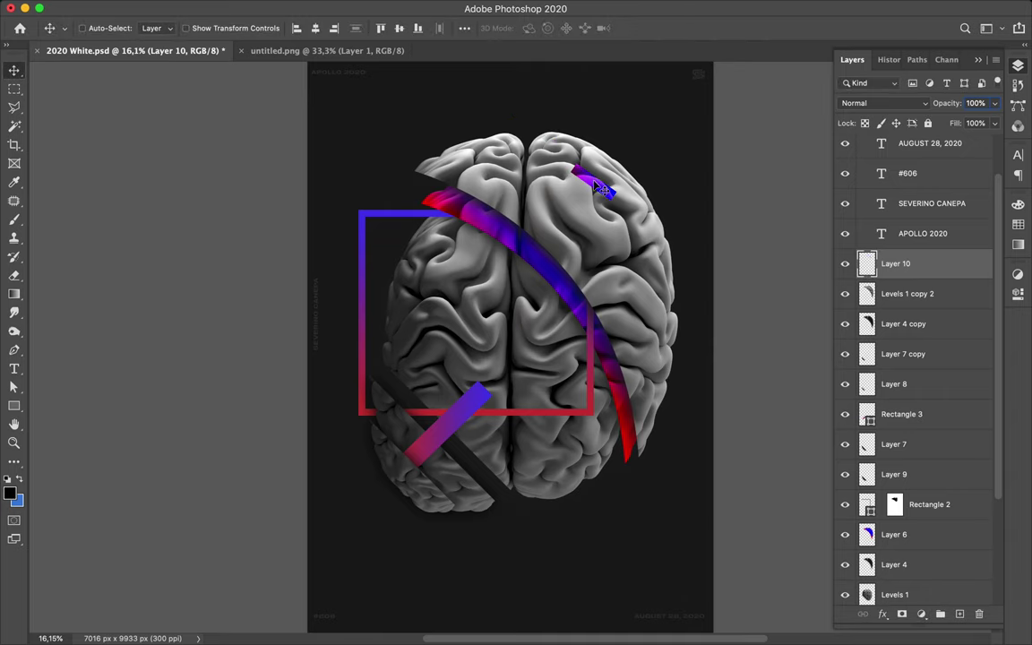
- Copy another narrow arc slice to Layer 11 and rotate it to about -121°
{"action": "left_click", "coordinate": [438, 208]}
{"action": "key", "text": "m"}
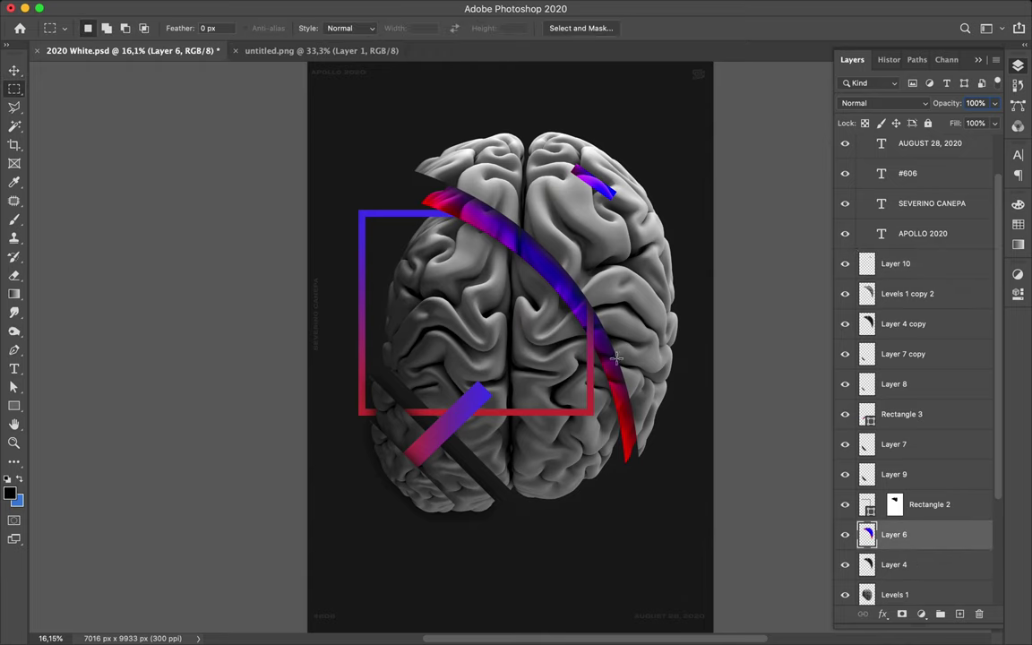
{"action": "left_click_drag", "start_coordinate": [616, 358], "coordinate": [628, 402]}
{"action": "key", "text": "super+j"}
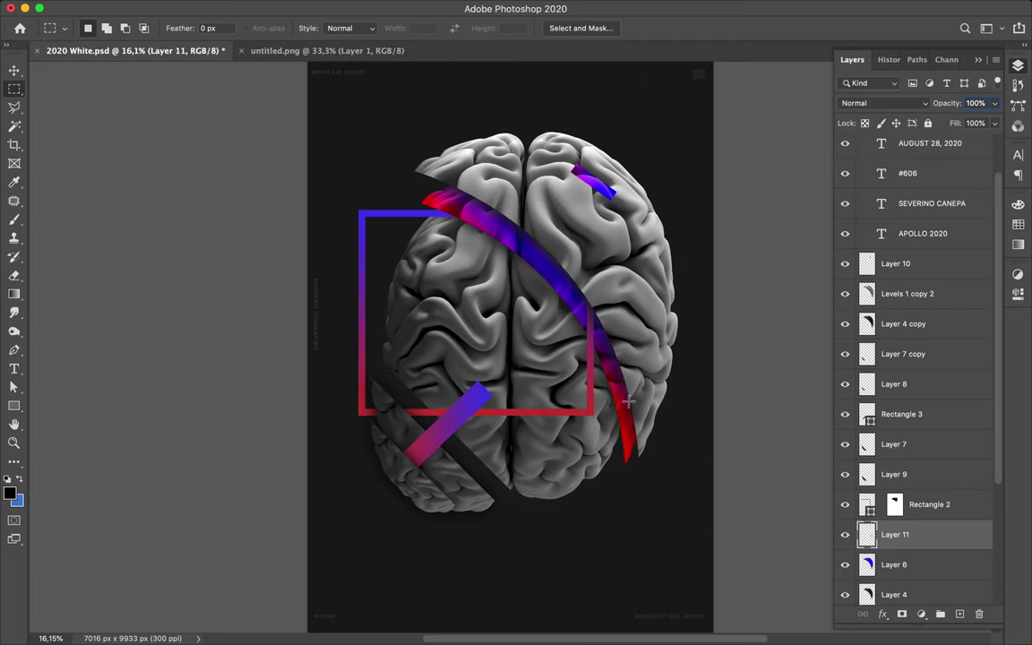
{"action": "key", "text": "v"}
{"action": "left_click_drag", "start_coordinate": [907, 536], "coordinate": [891, 253]}
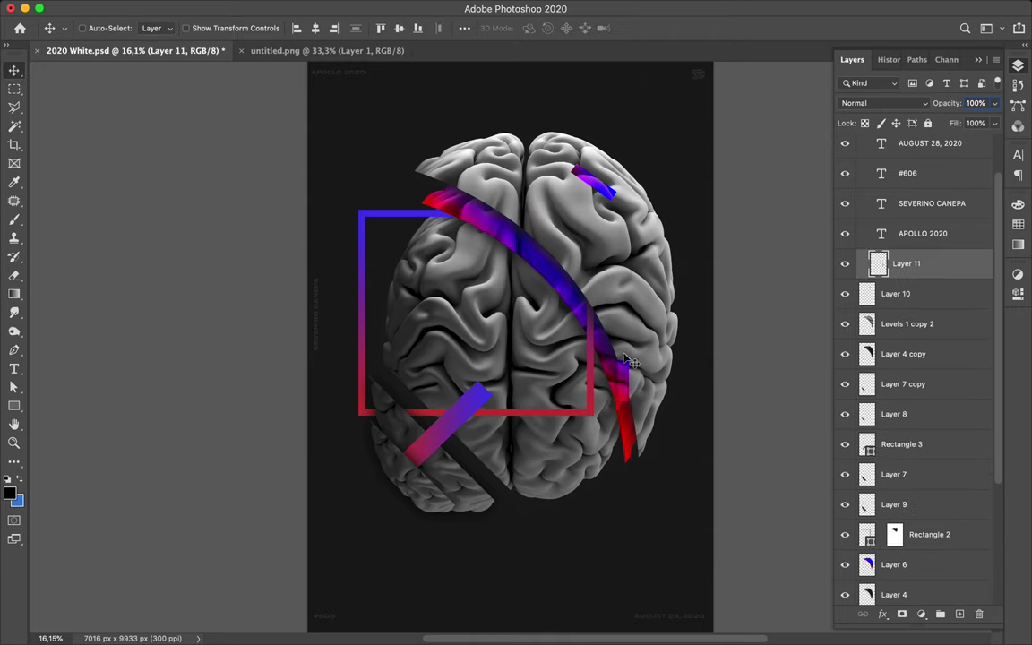
{"action": "left_click_drag", "start_coordinate": [619, 374], "coordinate": [641, 304]}
{"action": "key", "text": "super+t"}
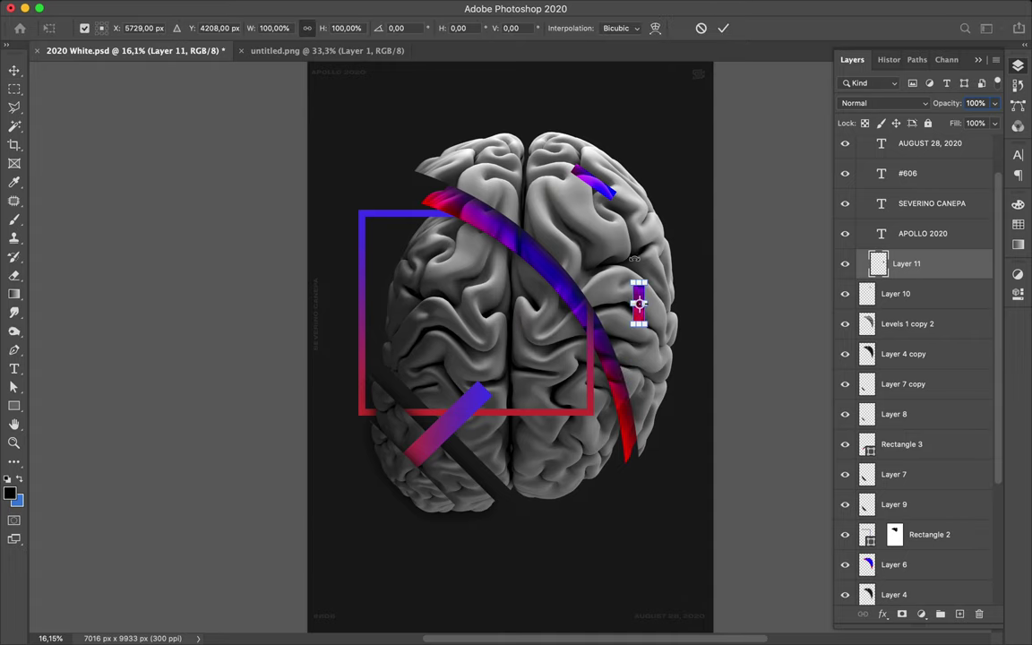
{"action": "left_click_drag", "start_coordinate": [634, 259], "coordinate": [620, 258]}
{"action": "mouse_move", "coordinate": [601, 288]}
{"action": "left_mouse_down"}
{"action": "mouse_move", "coordinate": [596, 309]}
{"action": "mouse_move", "coordinate": [622, 348]}
{"action": "mouse_move", "coordinate": [555, 300]}
{"action": "mouse_move", "coordinate": [553, 543]}
{"action": "left_mouse_up"}
{"action": "key", "text": "Return"}
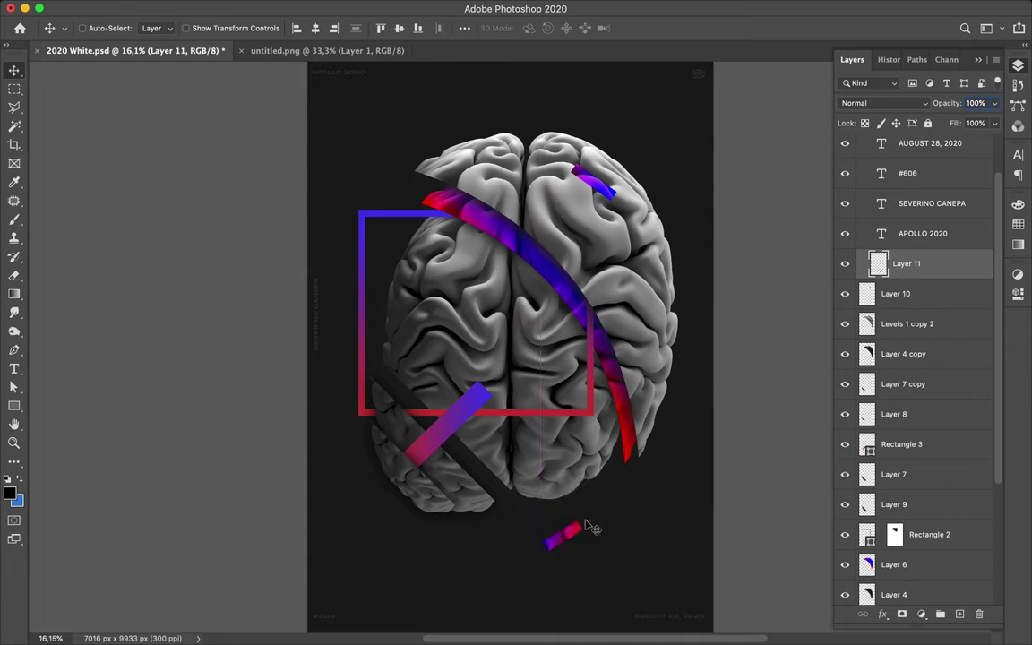
- Move the upper-right fragment above the brain's upper left and reselect the arc layer
{"action": "left_click", "coordinate": [595, 193], "text": "super"}
{"action": "mouse_move", "coordinate": [602, 195]}
{"action": "left_mouse_down"}
{"action": "mouse_move", "coordinate": [529, 122]}
{"action": "mouse_move", "coordinate": [494, 103]}
{"action": "mouse_move", "coordinate": [362, 147]}
{"action": "mouse_move", "coordinate": [352, 172]}
{"action": "left_mouse_up"}
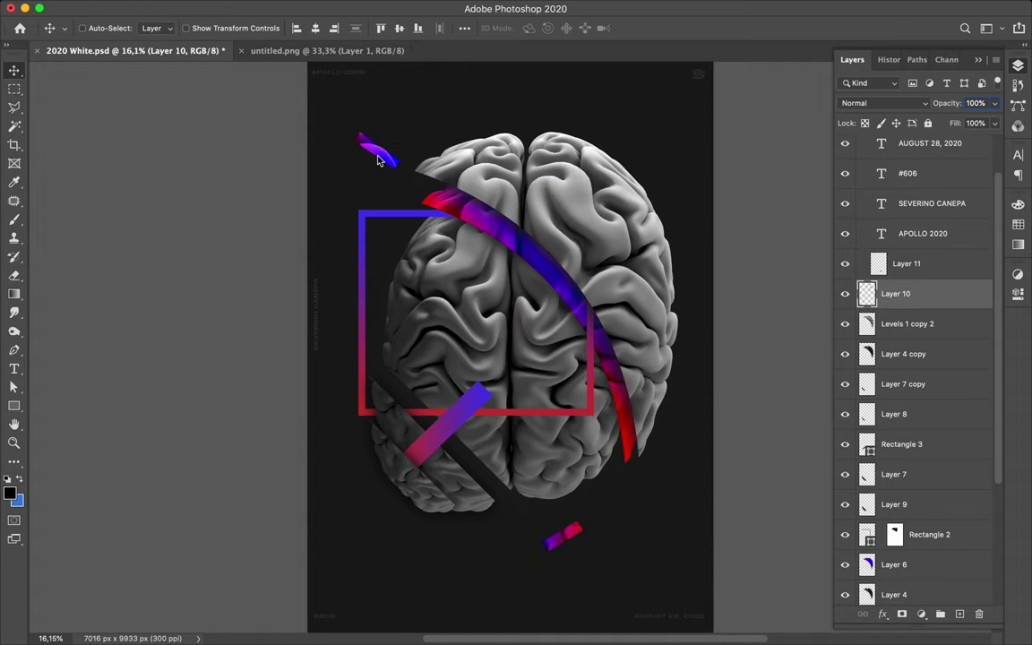
{"action": "left_click", "coordinate": [572, 533], "text": "super"}
{"action": "left_click", "coordinate": [530, 262], "text": "super"}
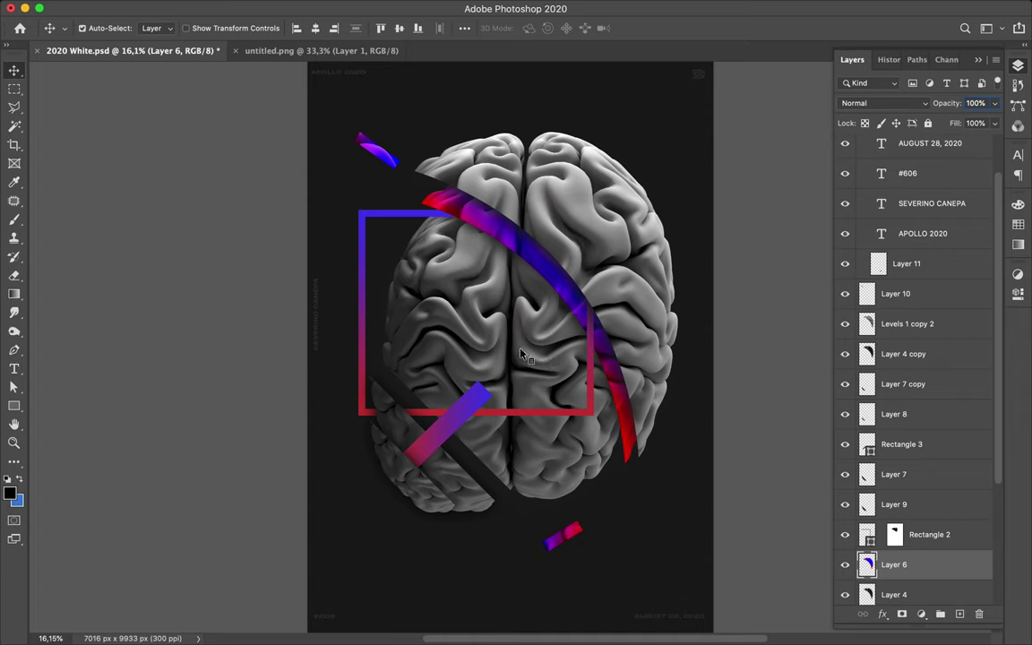
- Reorder Layer 6 and its stripe copy, set the copy to Dissolve, and shift it down-left
{"action": "left_click", "coordinate": [519, 269], "text": "super"}
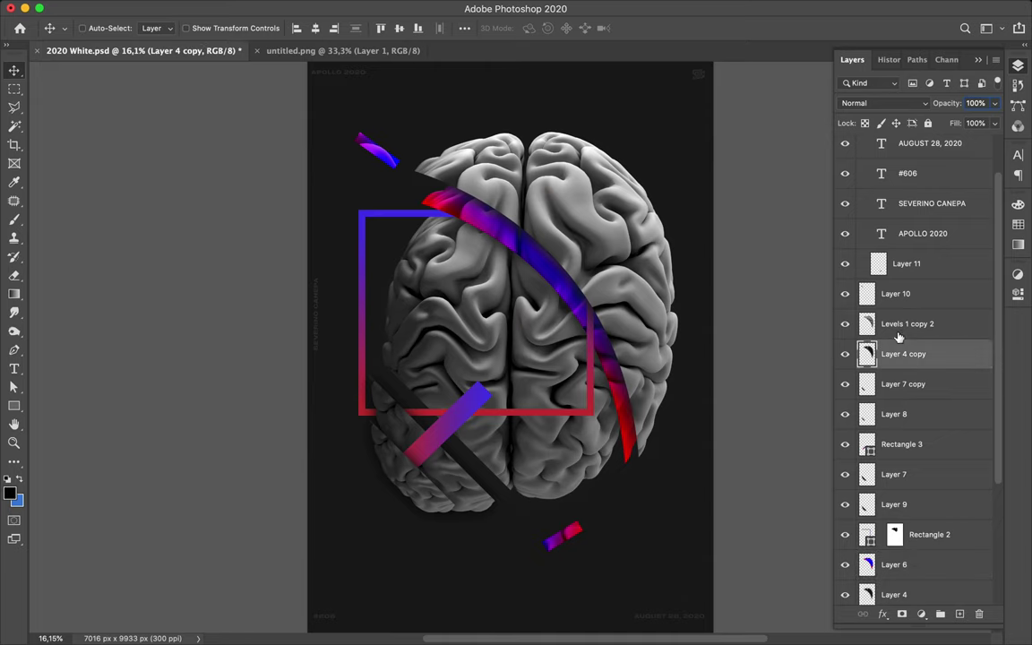
{"action": "left_click", "coordinate": [627, 462]}
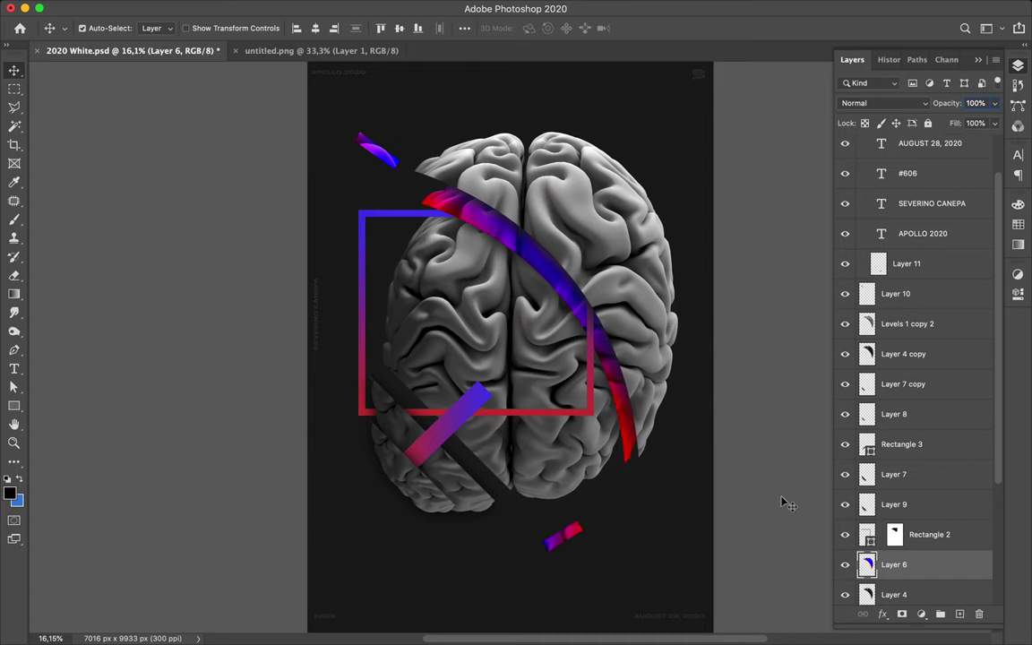
{"action": "left_click_drag", "start_coordinate": [910, 560], "coordinate": [903, 589]}
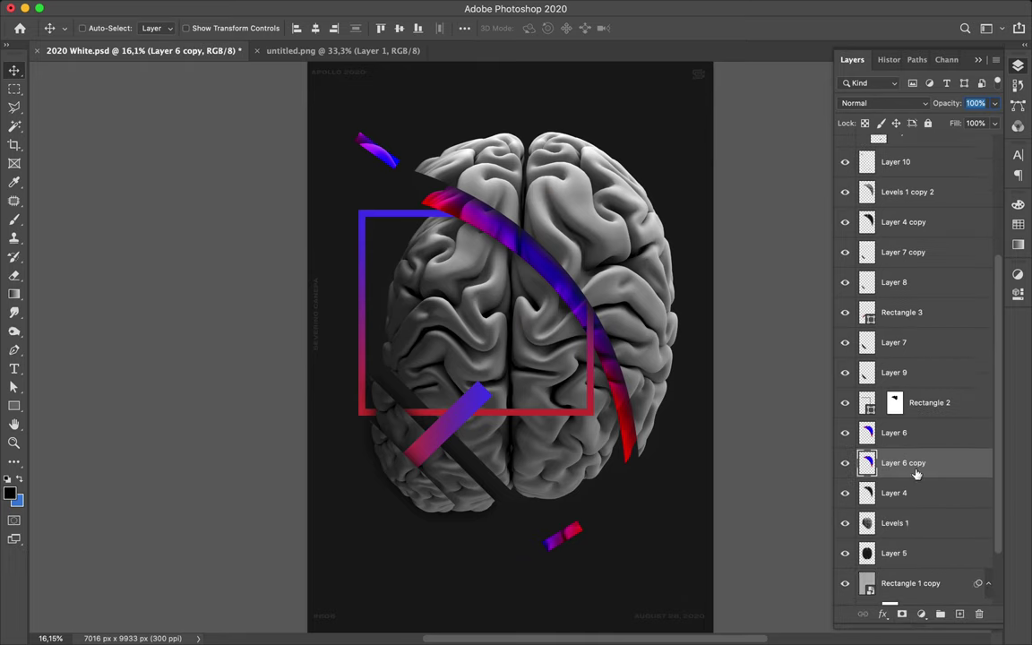
{"action": "left_click_drag", "start_coordinate": [896, 463], "coordinate": [922, 501]}
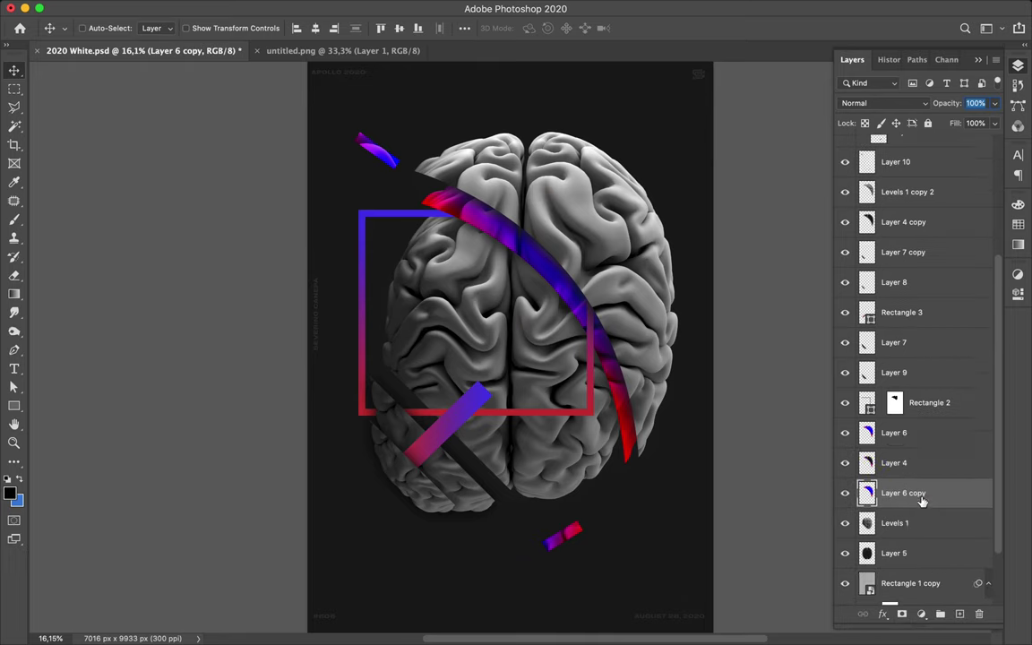
{"action": "left_click", "coordinate": [905, 104]}
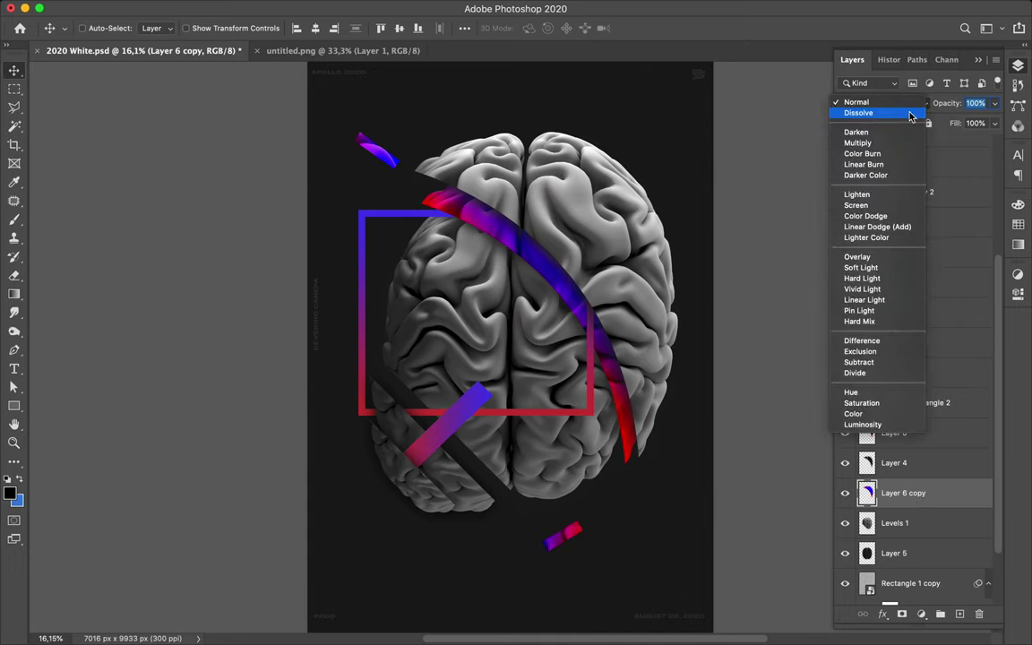
{"action": "left_click", "coordinate": [910, 114]}
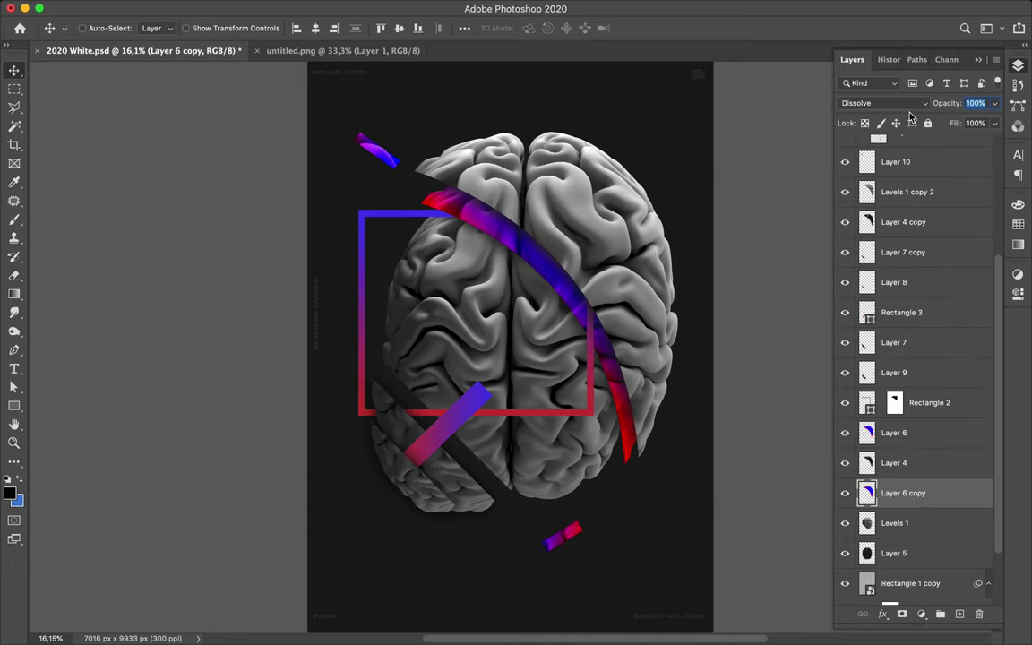
{"action": "scroll", "coordinate": [500, 243], "scroll_direction": "up", "scroll_amount": 3}
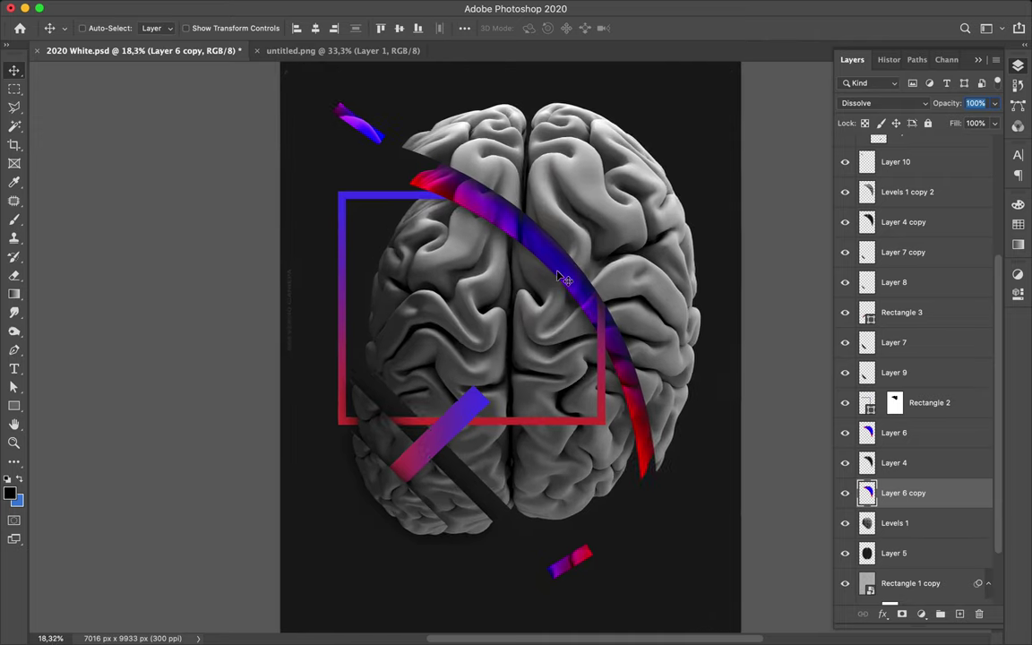
{"action": "left_click_drag", "start_coordinate": [577, 227], "coordinate": [515, 253]}
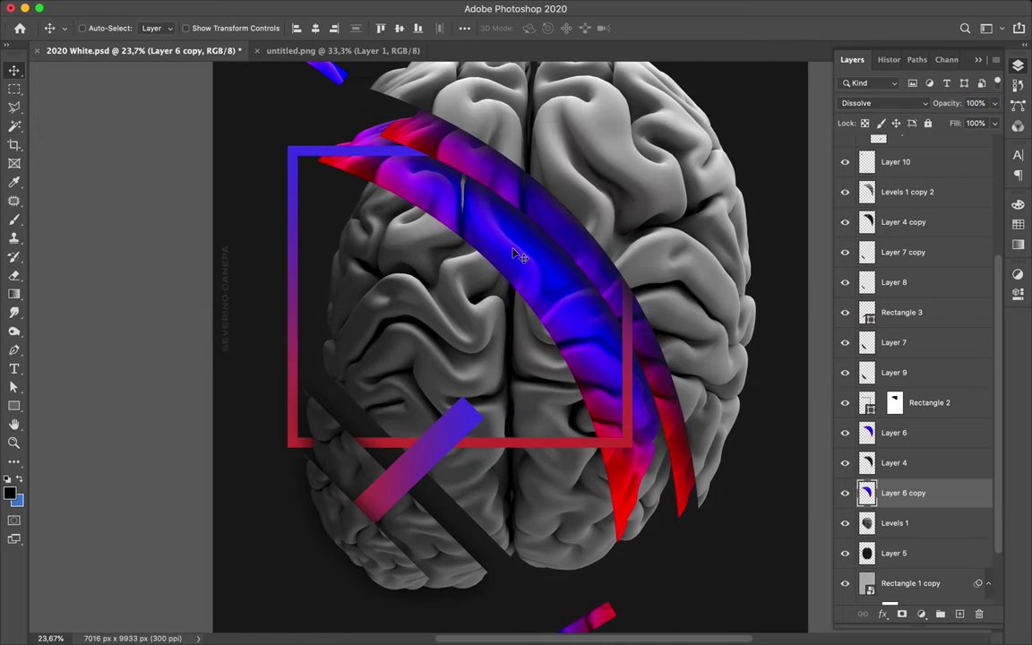
- Return the stripe copy to Normal blending, then delete the Layer 6 copy layer
{"action": "left_click", "coordinate": [882, 105]}
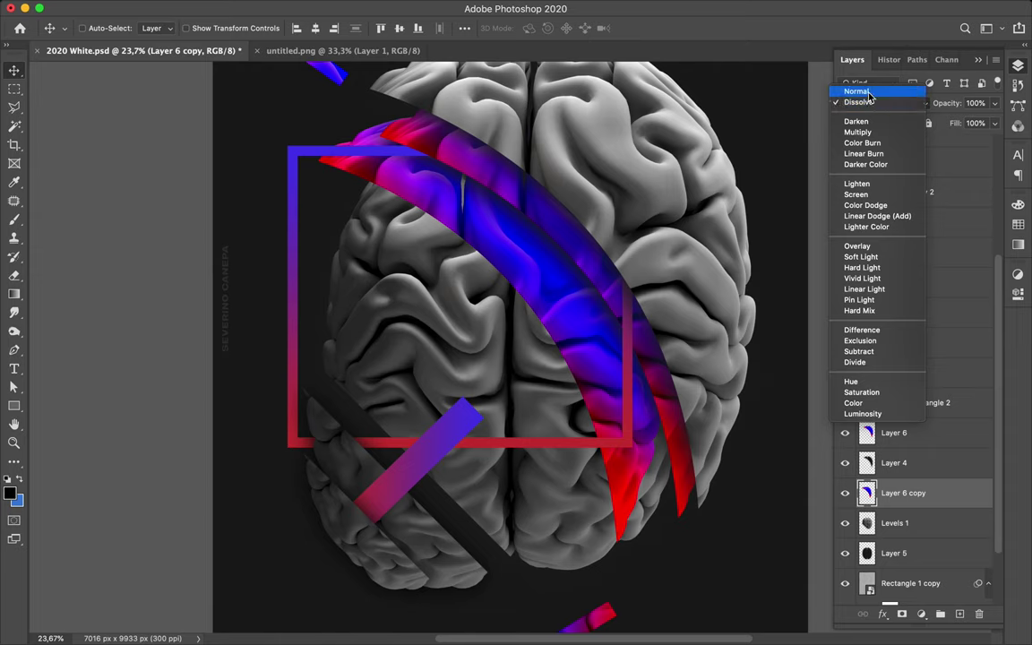
{"action": "left_click", "coordinate": [856, 92]}
{"action": "right_click", "coordinate": [950, 498]}
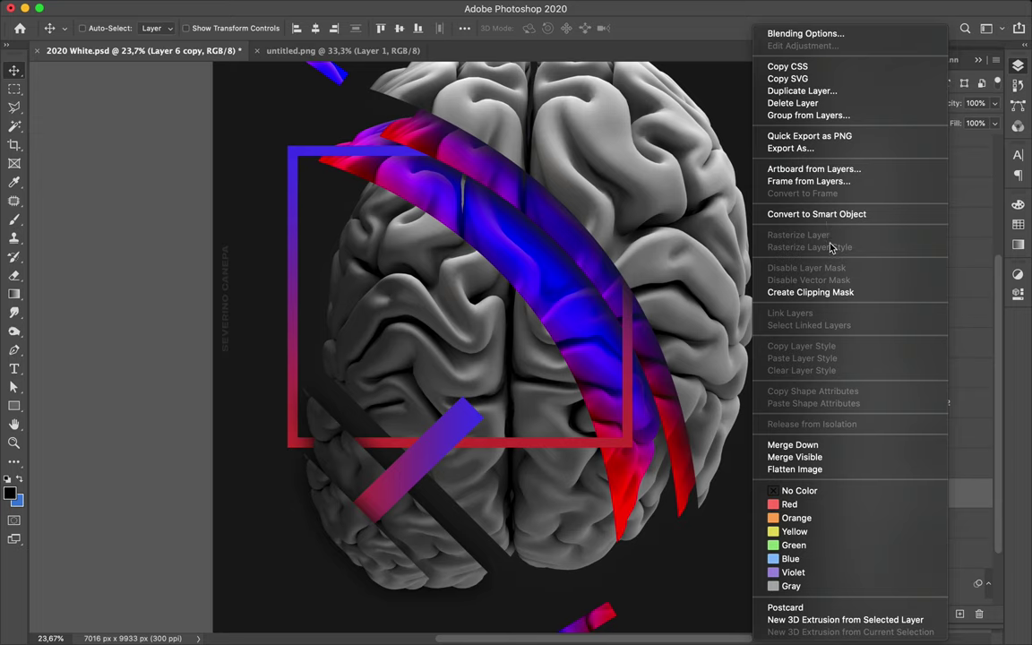
{"action": "key", "text": "Escape"}
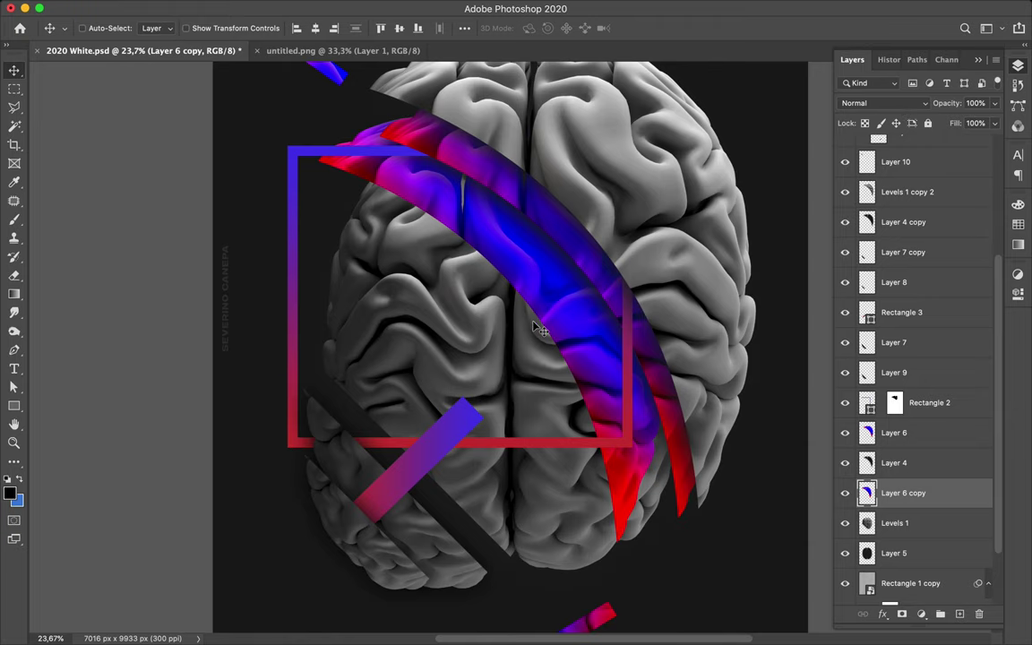
{"action": "key", "text": "Delete"}
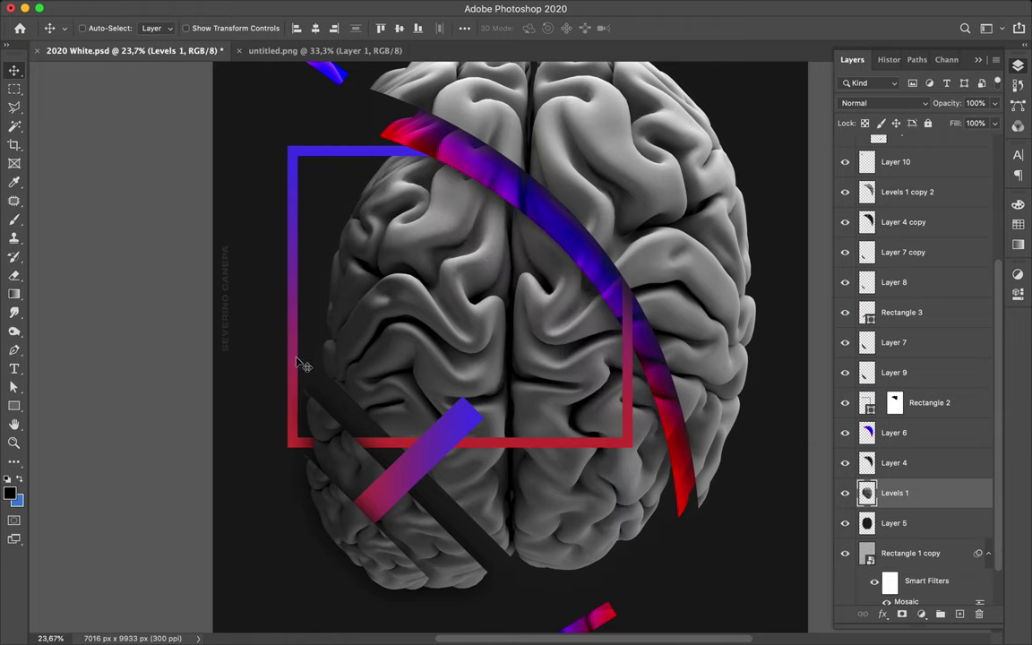
{"action": "scroll", "coordinate": [392, 340], "scroll_direction": "down", "scroll_amount": 3}
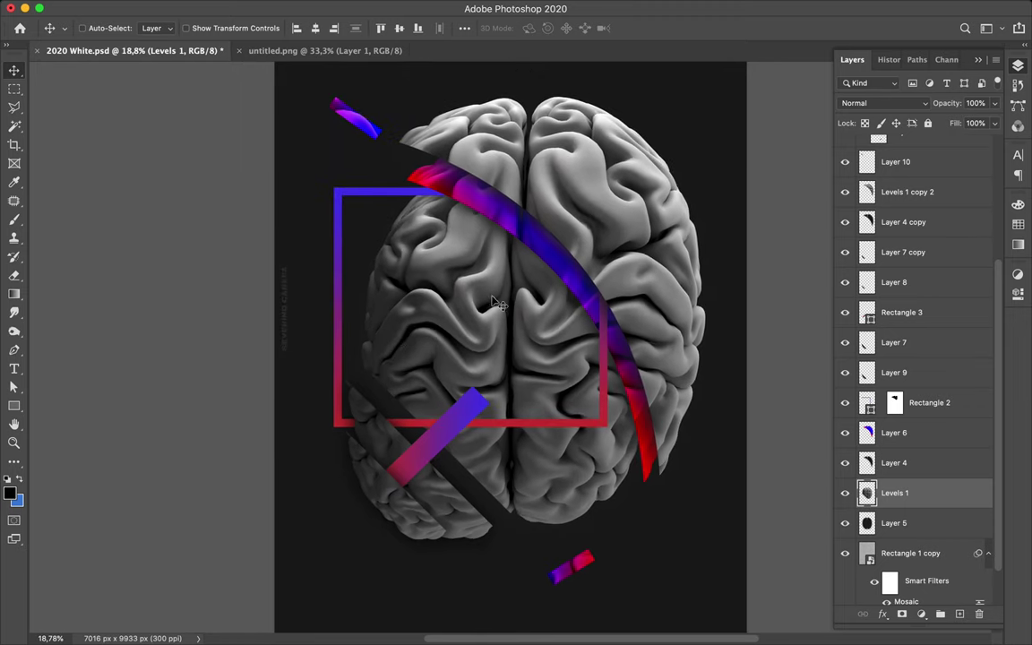
{"action": "scroll", "coordinate": [587, 235], "scroll_direction": "up", "scroll_amount": 3}
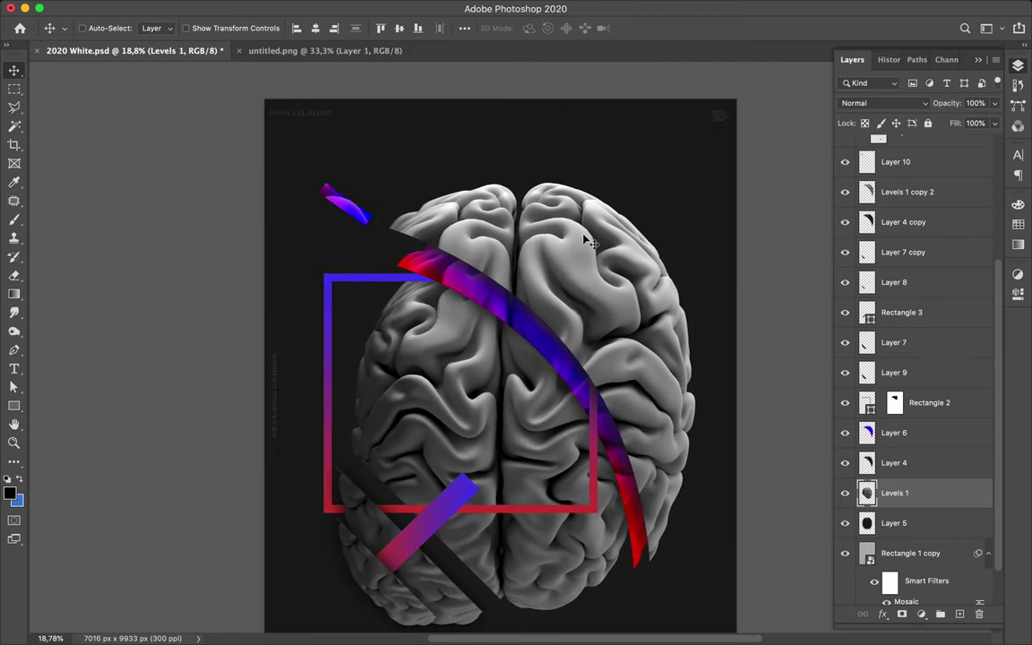
{"action": "key", "text": "m"}
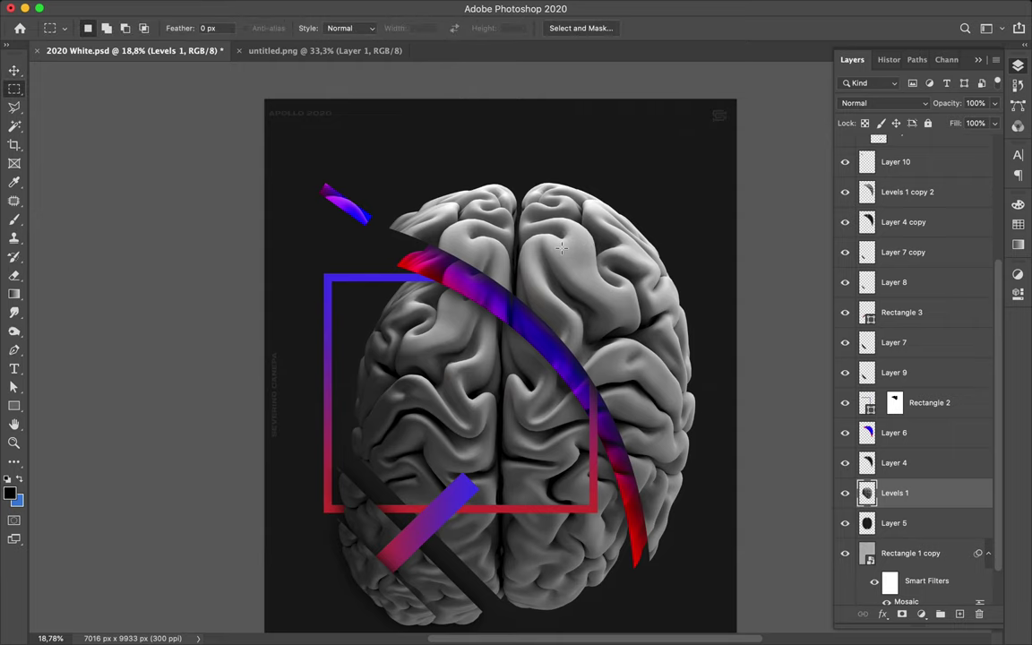
{"action": "right_click", "coordinate": [22, 97]}
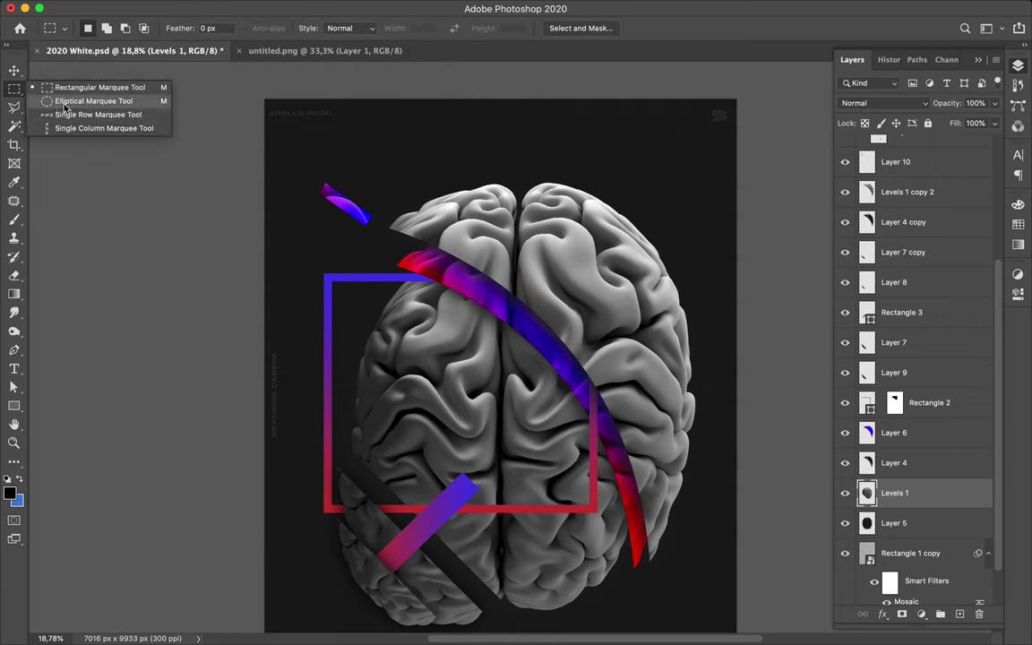
{"action": "left_click", "coordinate": [65, 102]}
{"action": "left_click_drag", "start_coordinate": [579, 282], "coordinate": [657, 336]}
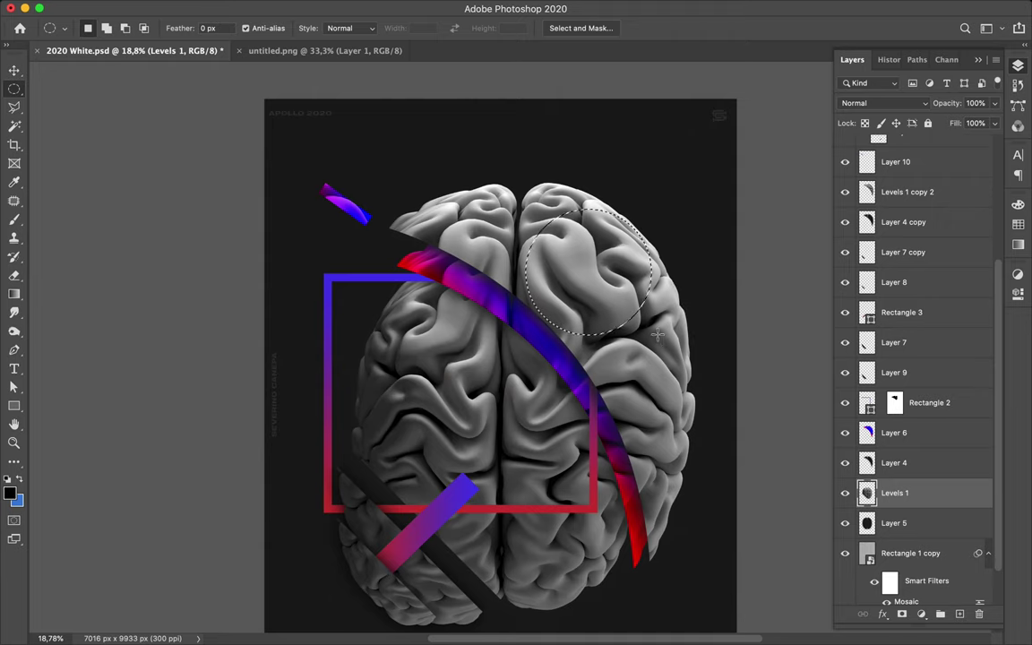
{"action": "key", "text": "ctrl+j"}
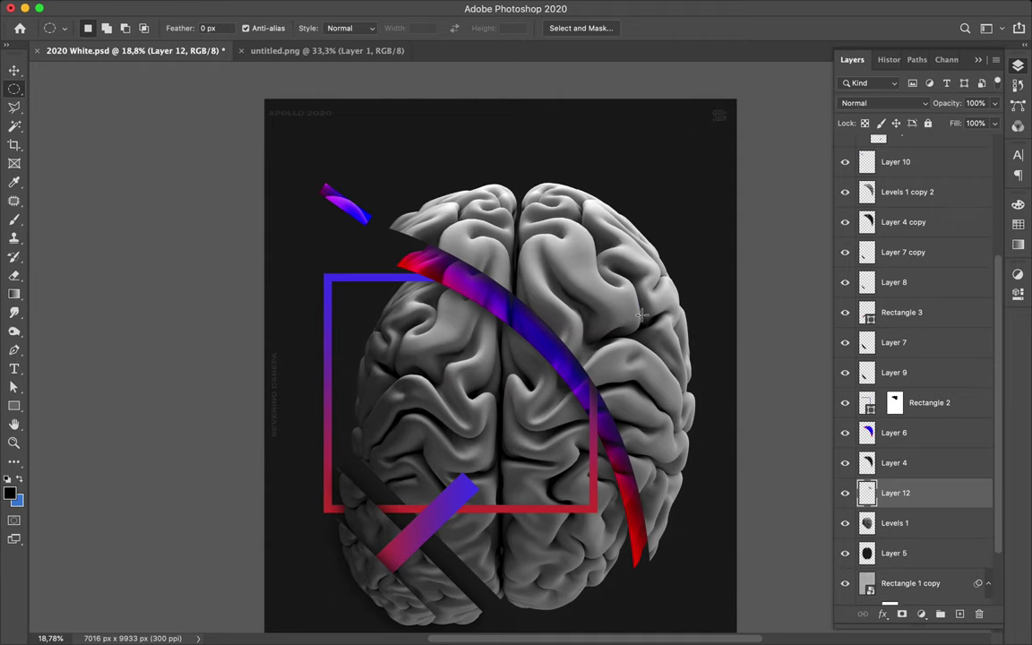
{"action": "key", "text": "ctrl+t"}
{"action": "left_click_drag", "start_coordinate": [539, 314], "coordinate": [472, 470]}
{"action": "key", "text": "Return"}
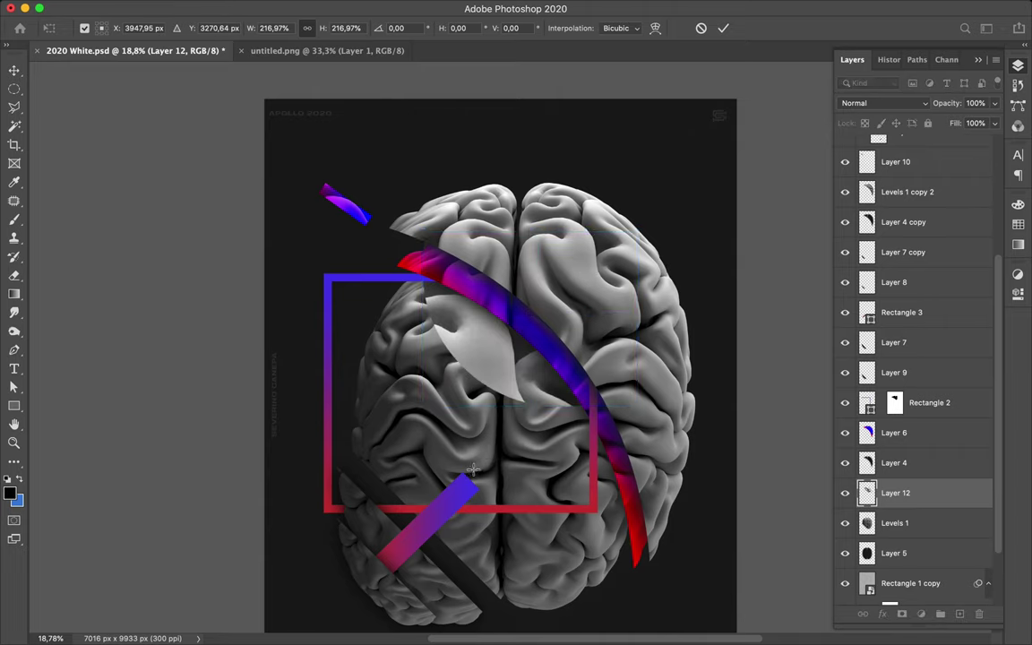
{"action": "left_click_drag", "start_coordinate": [932, 496], "coordinate": [901, 179]}
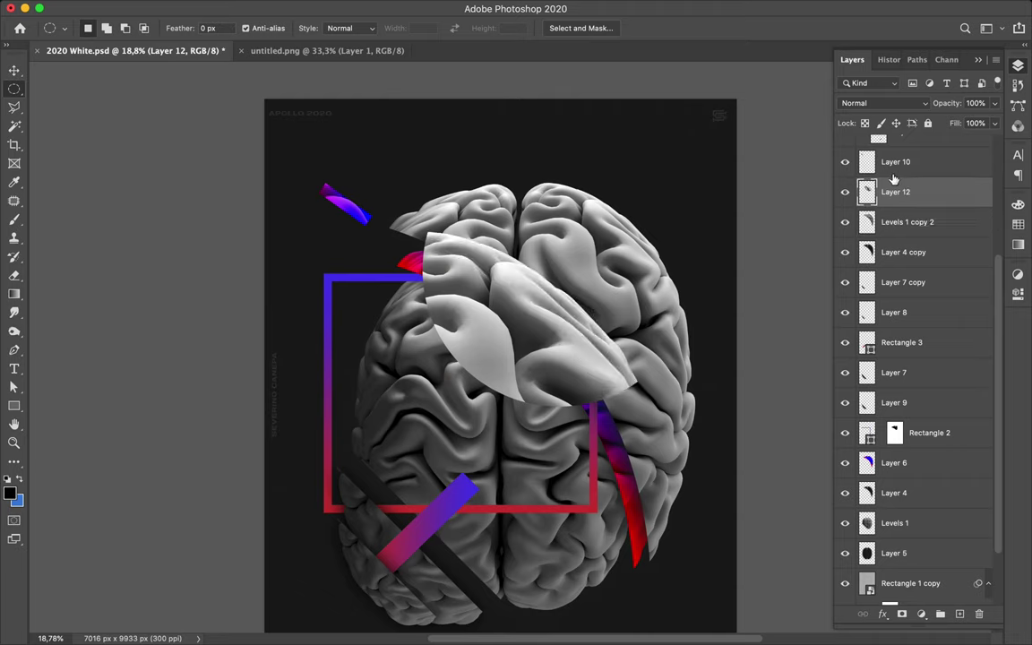
{"action": "key", "text": "Delete"}
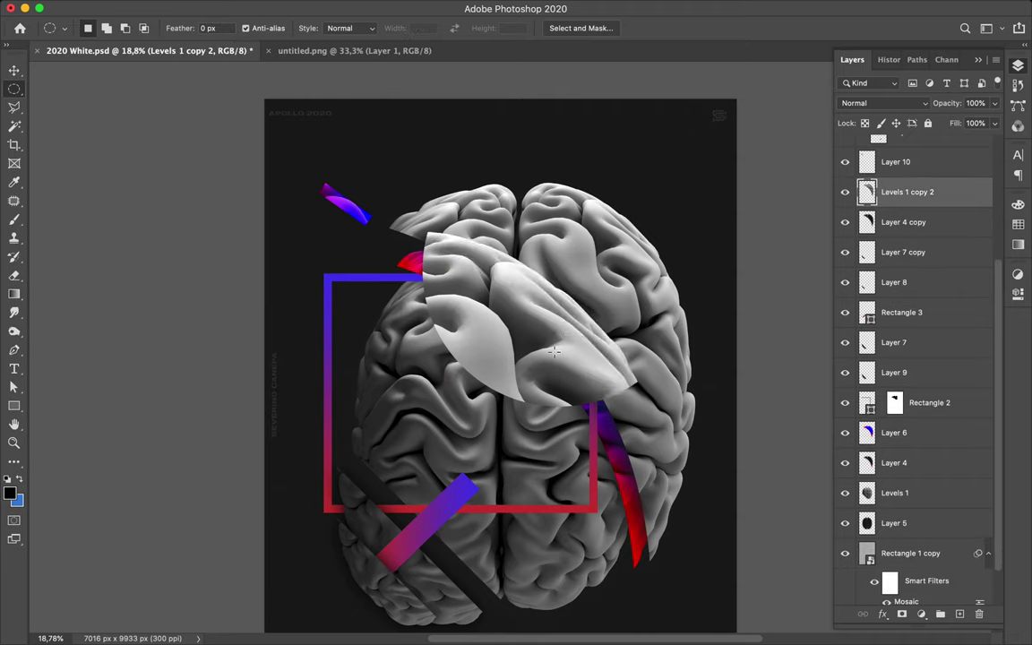
{"action": "key", "text": "v"}
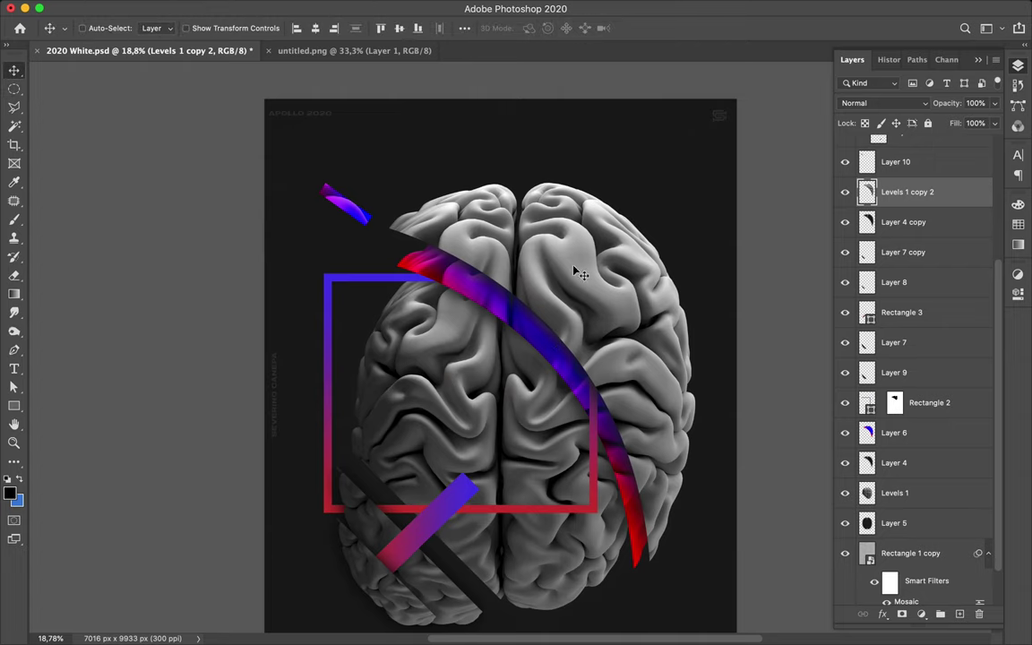
- Copy a circular selection of the right-front lobe to a new layer, move it up-right, and scale it to 173%
{"action": "key", "text": "m"}
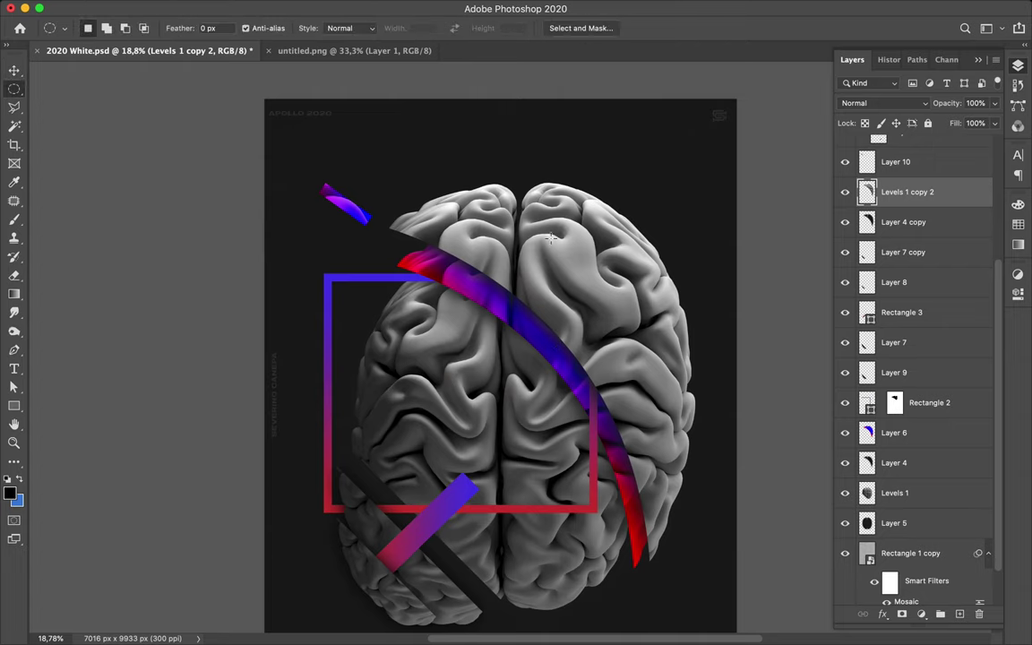
{"action": "left_click_drag", "start_coordinate": [573, 258], "coordinate": [573, 289]}
{"action": "left_click", "coordinate": [642, 327]}
{"action": "key", "text": "ctrl+j"}
{"action": "key", "text": "v"}
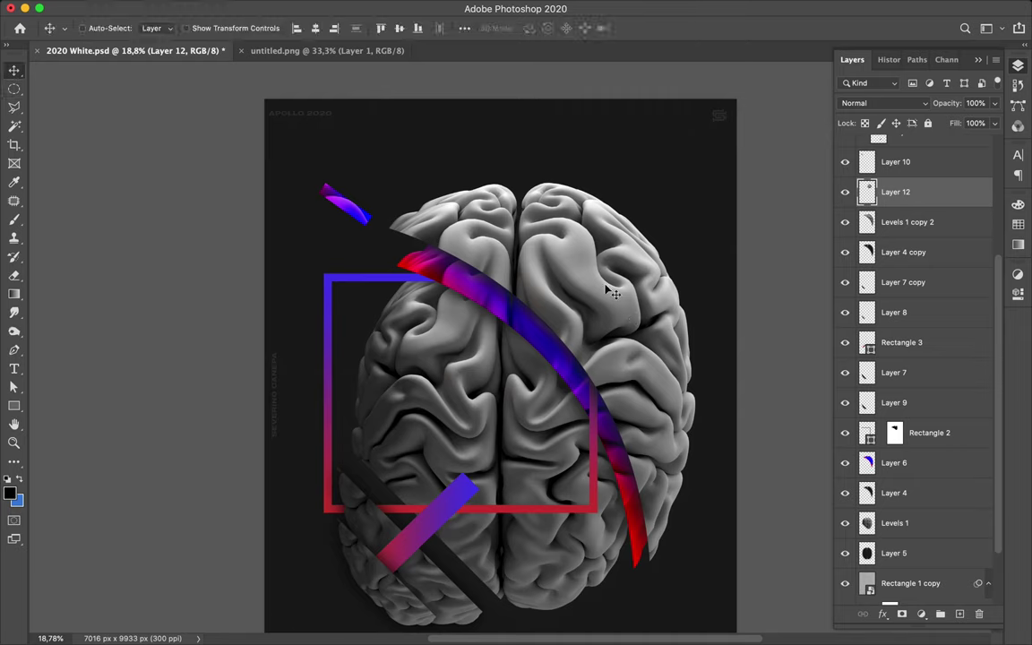
{"action": "left_click_drag", "start_coordinate": [590, 273], "coordinate": [631, 244]}
{"action": "key", "text": "ctrl+t"}
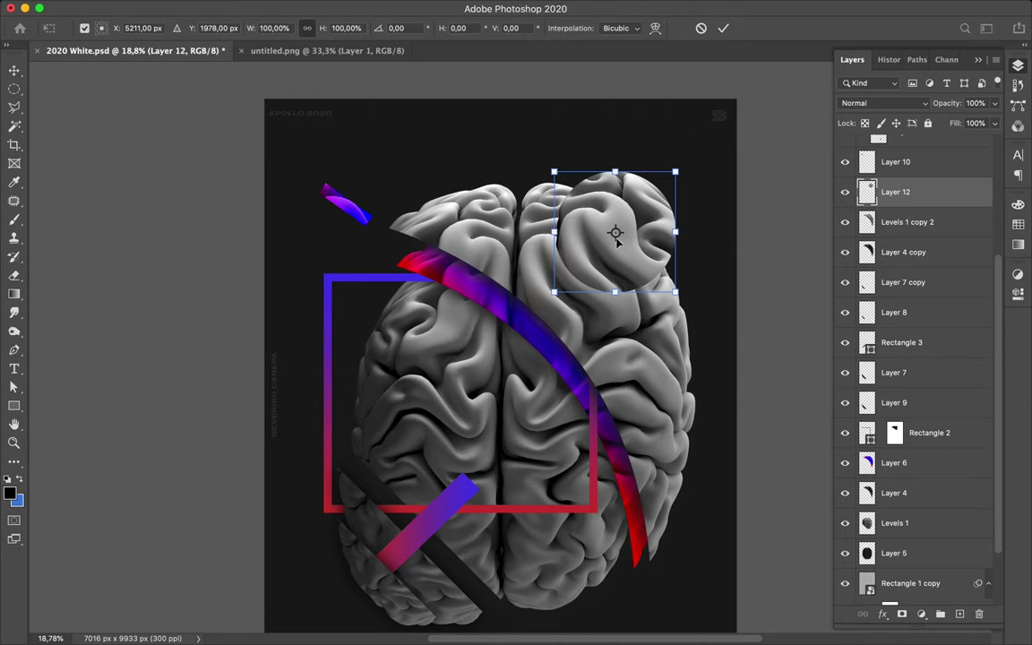
{"action": "left_click_drag", "start_coordinate": [553, 231], "coordinate": [465, 233]}
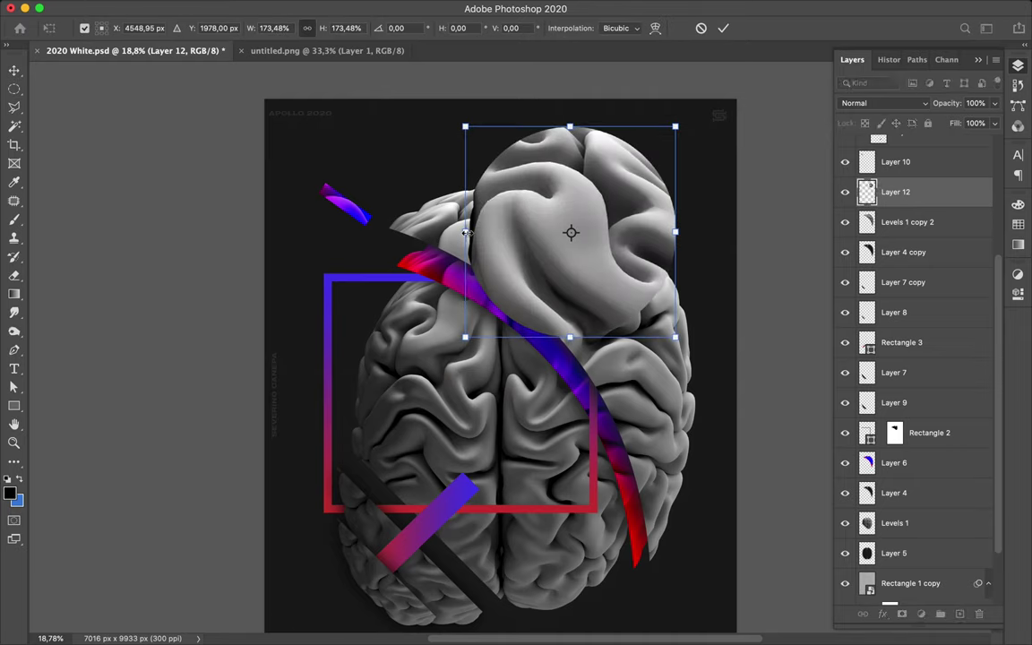
{"action": "key", "text": "Return"}
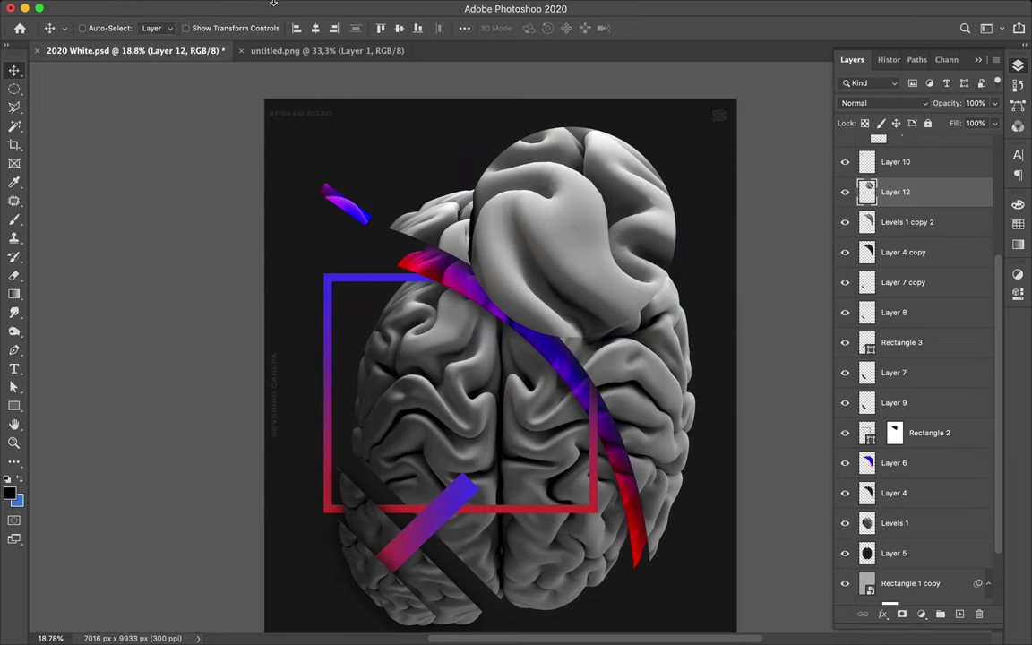
- Apply Filter > Pixelate > Mosaic to Layer 12 with a cell size of 200 square
{"action": "mouse_move", "coordinate": [290, 4]}
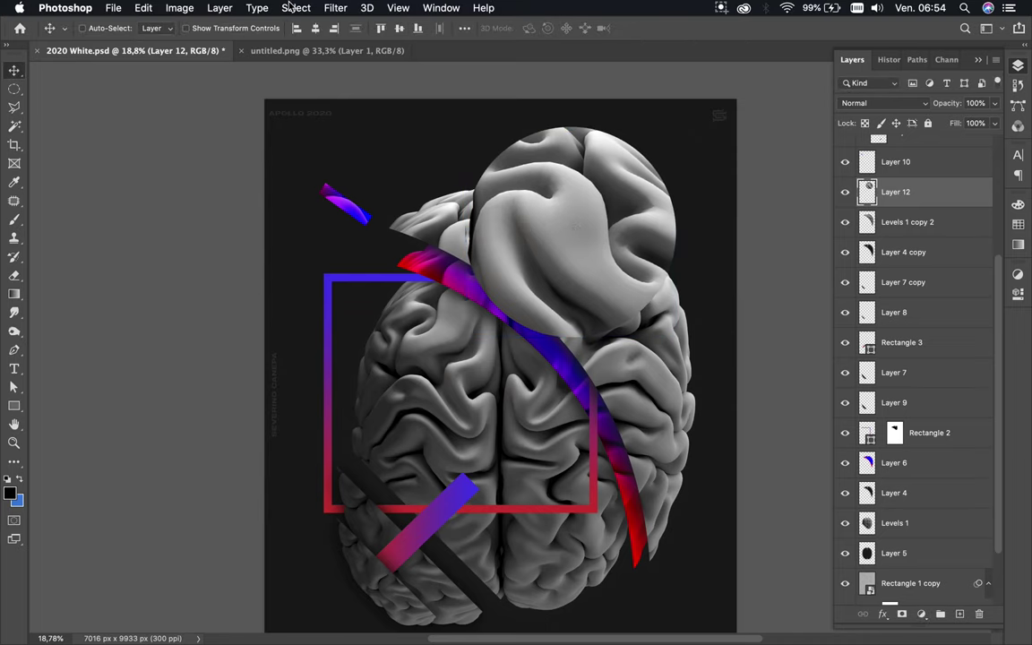
{"action": "left_click", "coordinate": [335, 7]}
{"action": "mouse_move", "coordinate": [343, 183]}
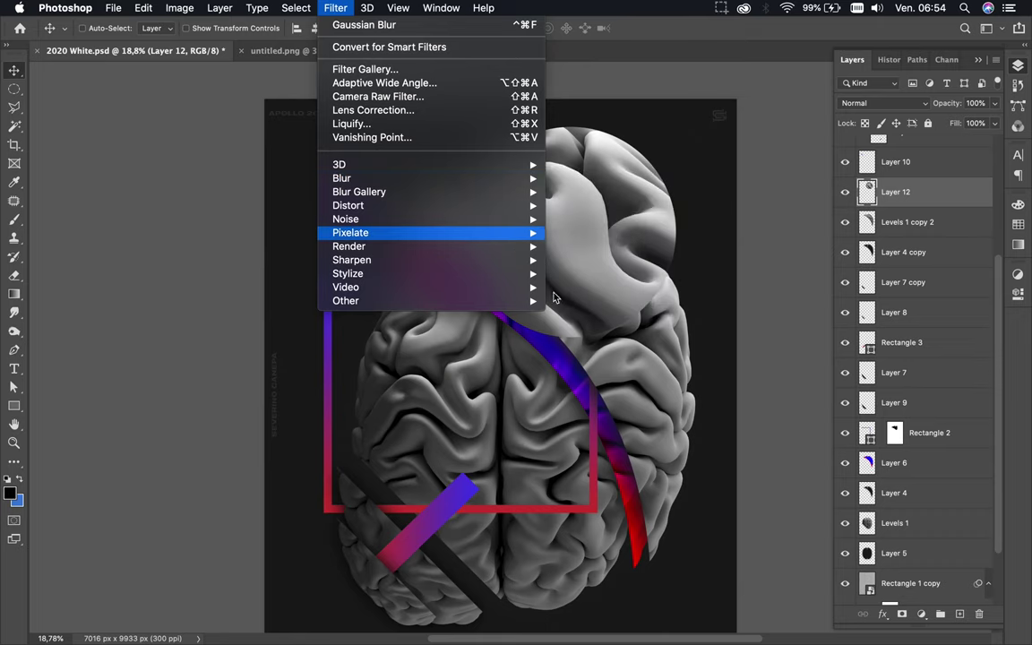
{"action": "mouse_move", "coordinate": [488, 233]}
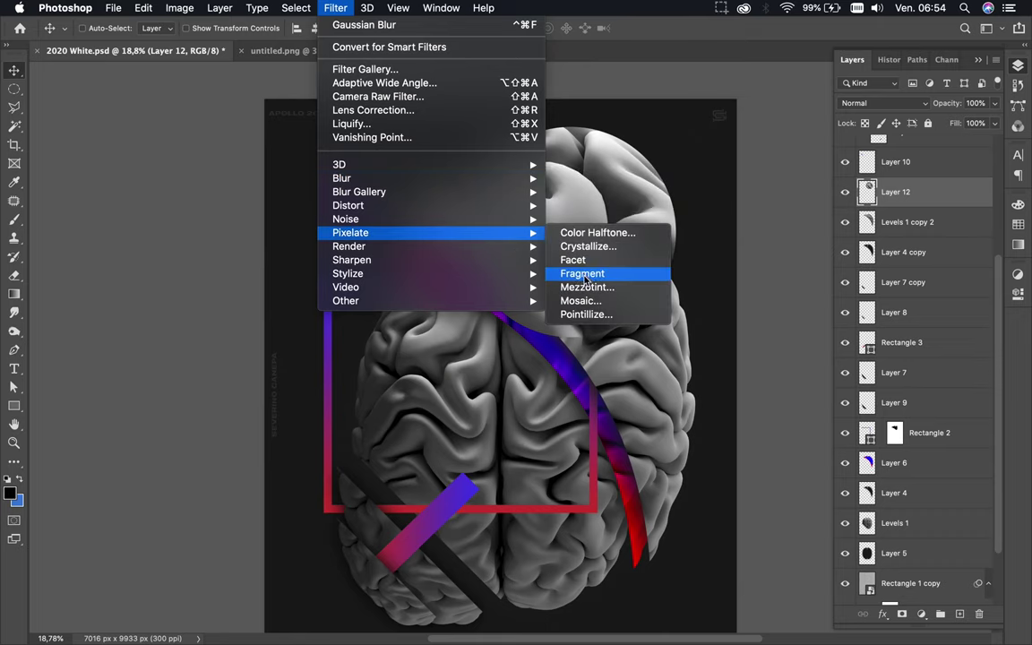
{"action": "left_click", "coordinate": [581, 301]}
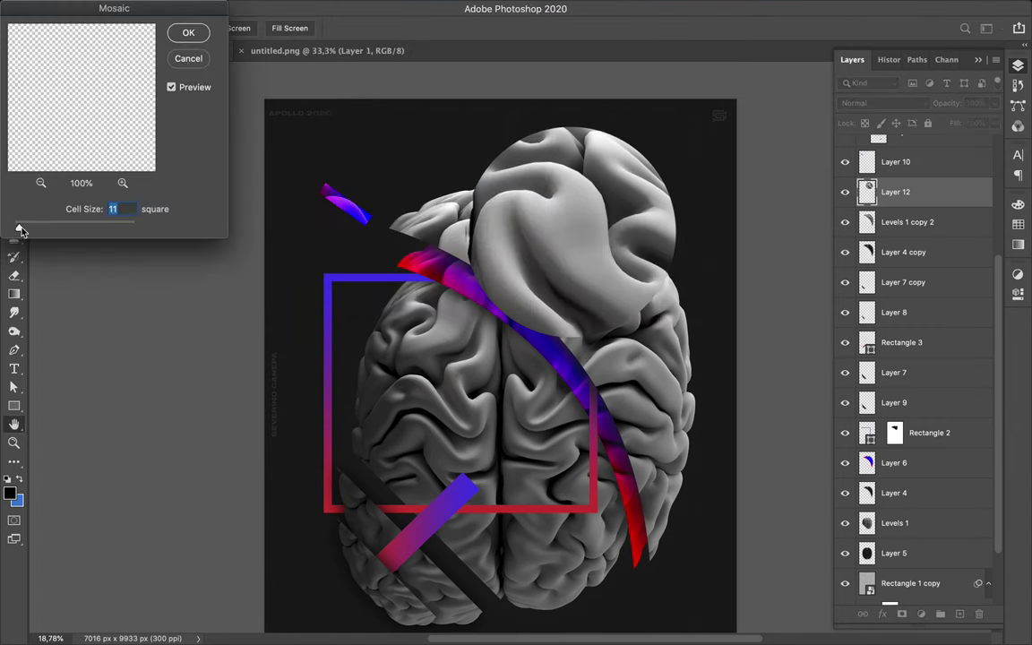
{"action": "left_click_drag", "start_coordinate": [21, 230], "coordinate": [74, 230]}
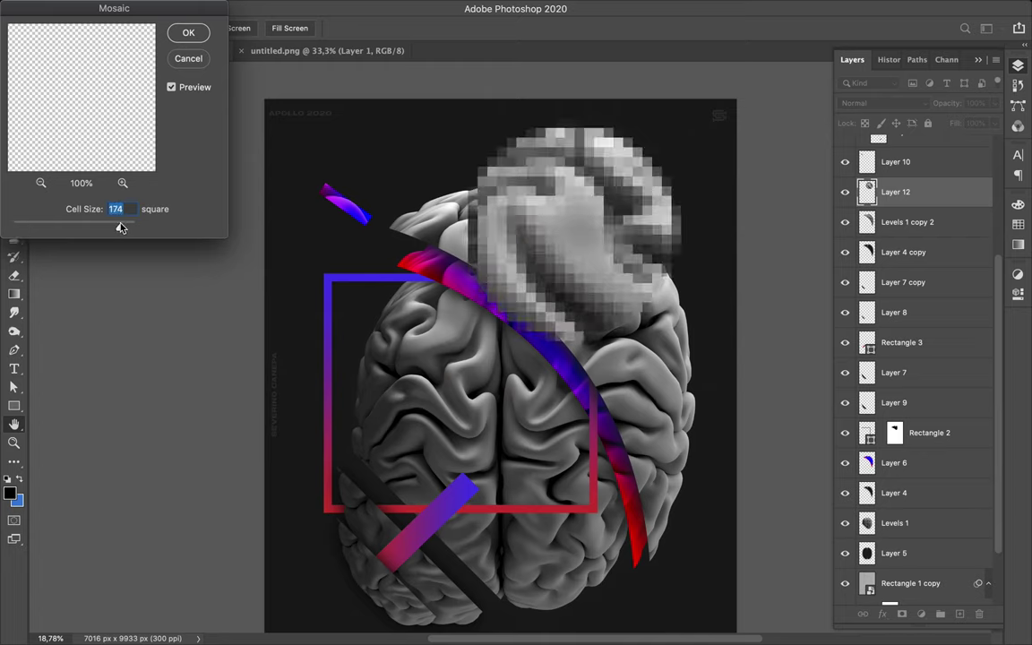
{"action": "left_click_drag", "start_coordinate": [121, 228], "coordinate": [133, 228]}
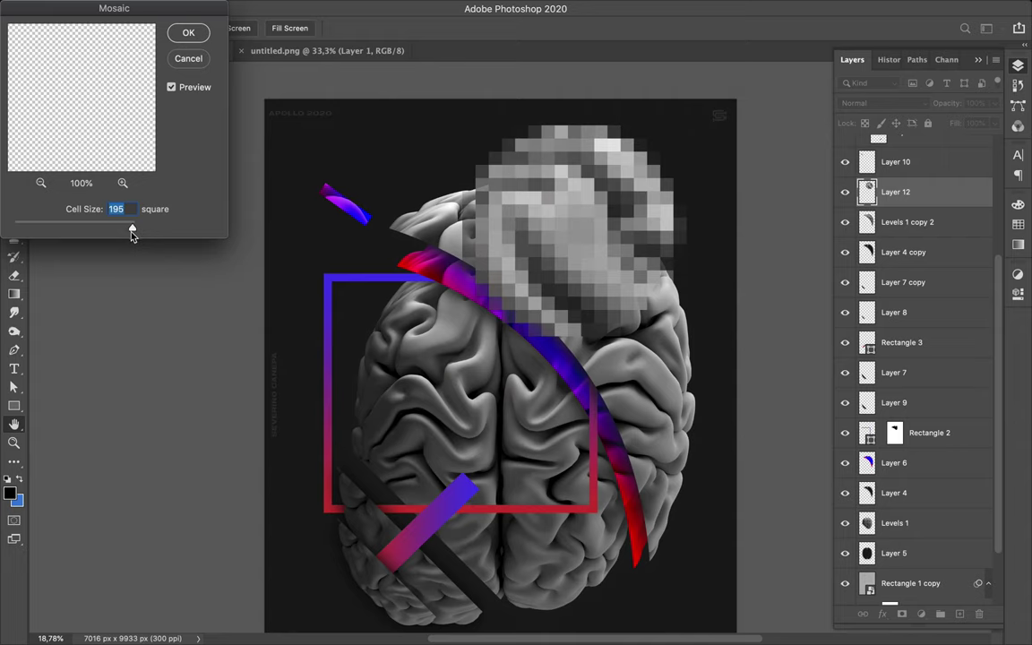
{"action": "left_click_drag", "start_coordinate": [130, 229], "coordinate": [135, 228]}
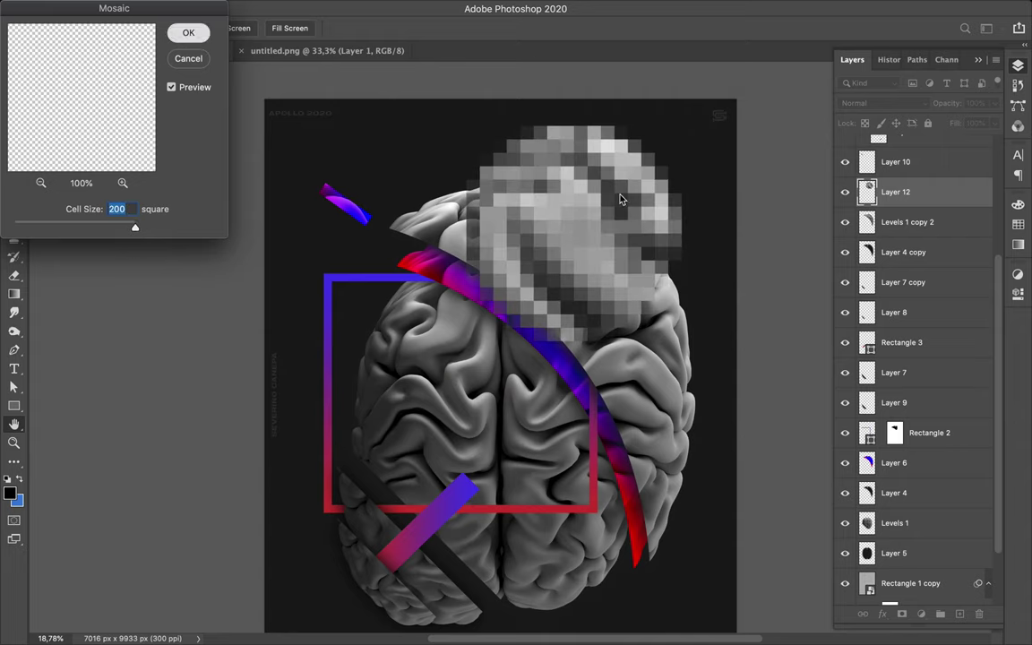
{"action": "key", "text": "Return"}
- Shift the pixelated patch right and down, then cut away a polygonal wedge of it
{"action": "right_click", "coordinate": [940, 193]}
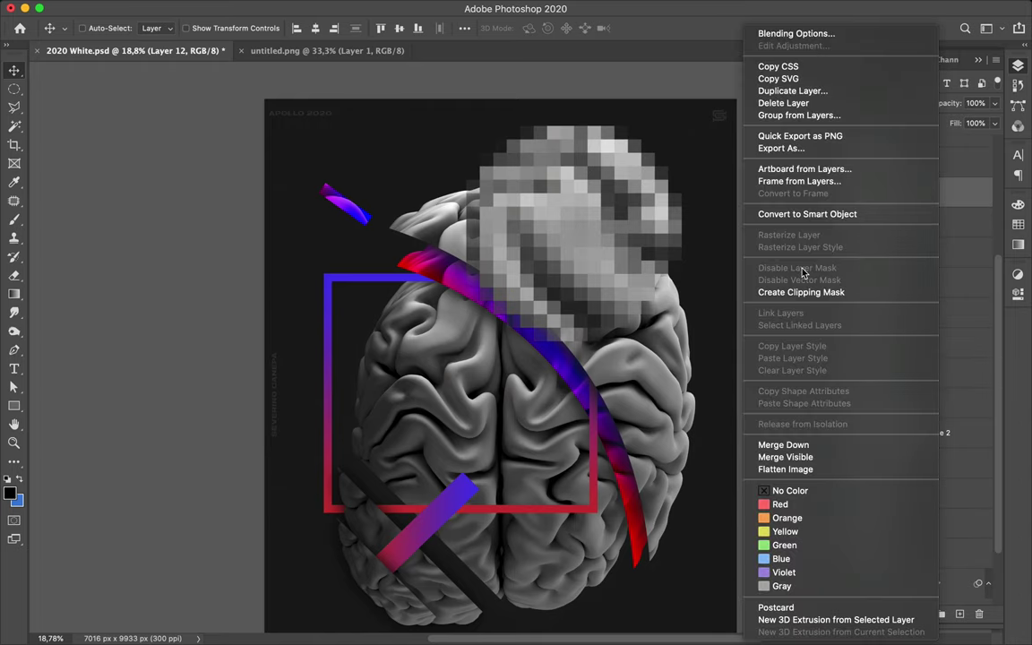
{"action": "key", "text": "Escape"}
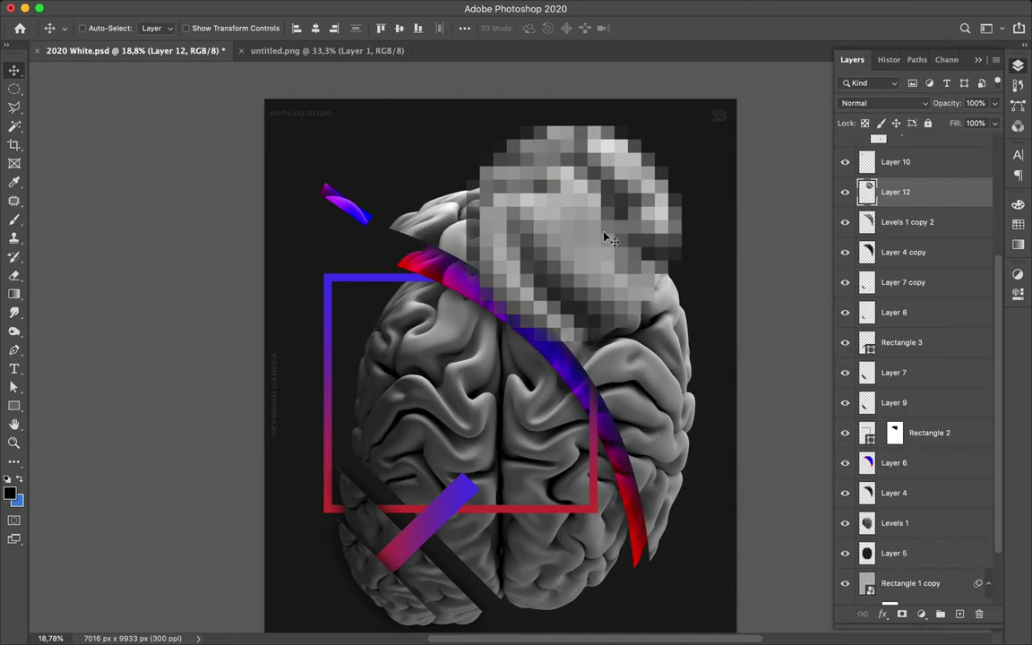
{"action": "left_click_drag", "start_coordinate": [596, 255], "coordinate": [608, 266]}
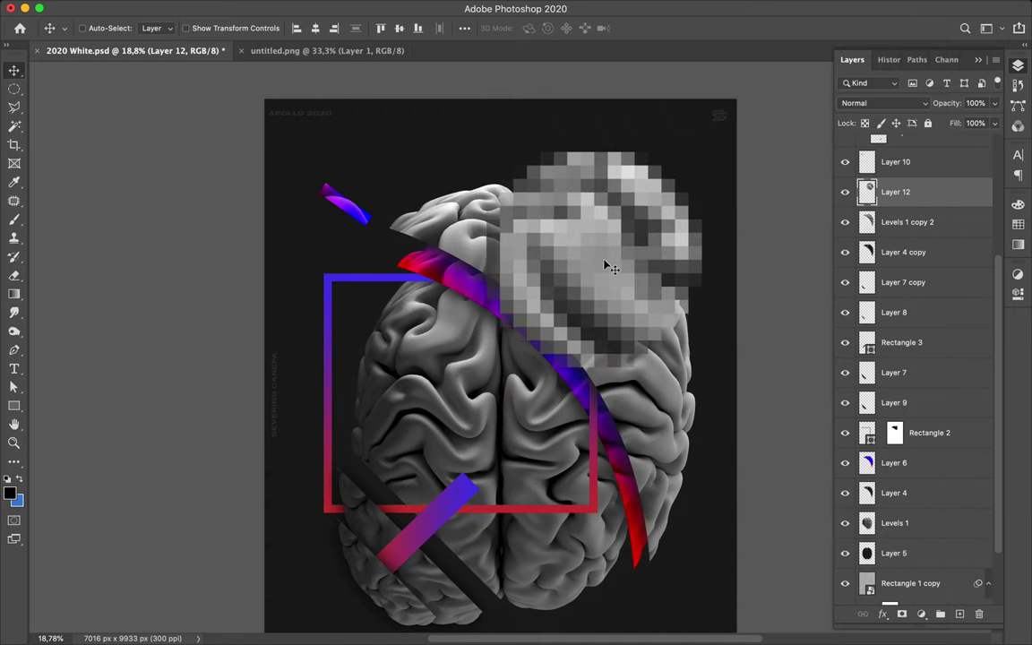
{"action": "key", "text": "l"}
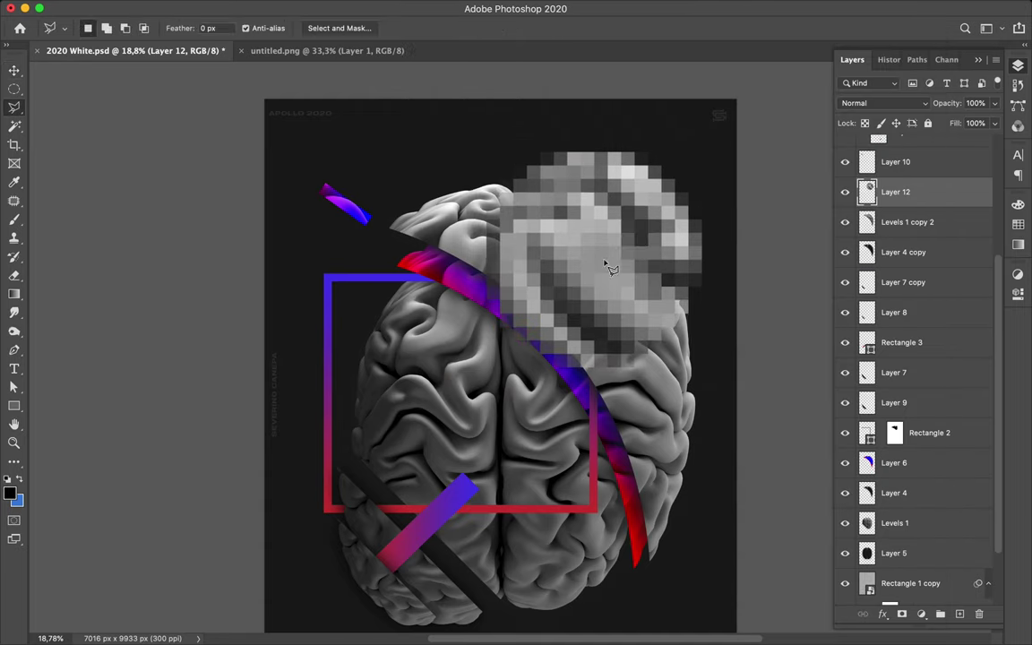
{"action": "left_click", "coordinate": [527, 142]}
{"action": "left_click", "coordinate": [541, 405]}
{"action": "left_click", "coordinate": [407, 289]}
{"action": "left_click", "coordinate": [469, 157]}
{"action": "left_click", "coordinate": [528, 146]}
{"action": "key", "text": "Delete"}
- Paste the fragment into new Layer 13, move it to the brain's lower left, then delete Layer 13
{"action": "key", "text": "ctrl+shift+alt+n"}
{"action": "key", "text": "ctrl+d"}
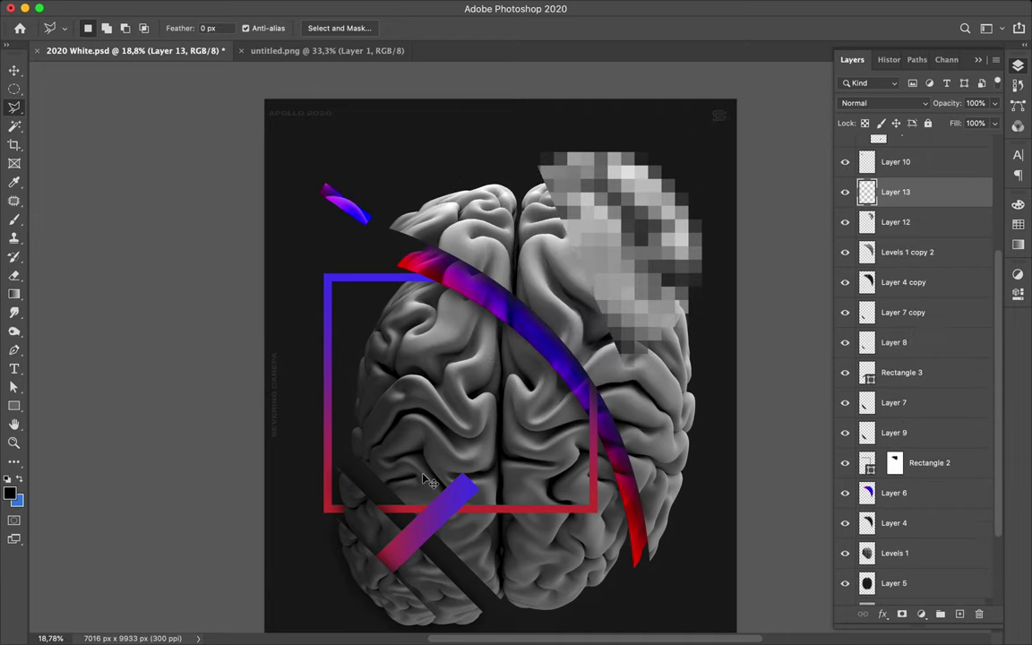
{"action": "key", "text": "ctrl+shift+v"}
{"action": "key", "text": "v"}
{"action": "left_click_drag", "start_coordinate": [522, 229], "coordinate": [395, 455]}
{"action": "scroll", "coordinate": [956, 354], "scroll_direction": "down", "scroll_amount": 1}
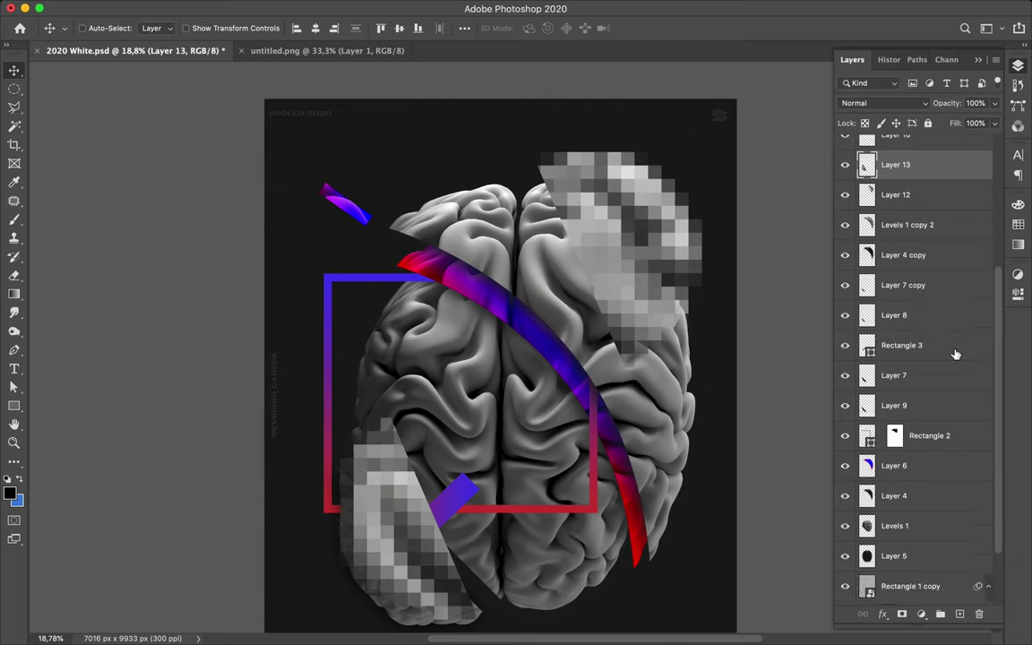
{"action": "left_click_drag", "start_coordinate": [915, 165], "coordinate": [919, 541]}
{"action": "scroll", "coordinate": [552, 408], "scroll_direction": "down", "scroll_amount": 3}
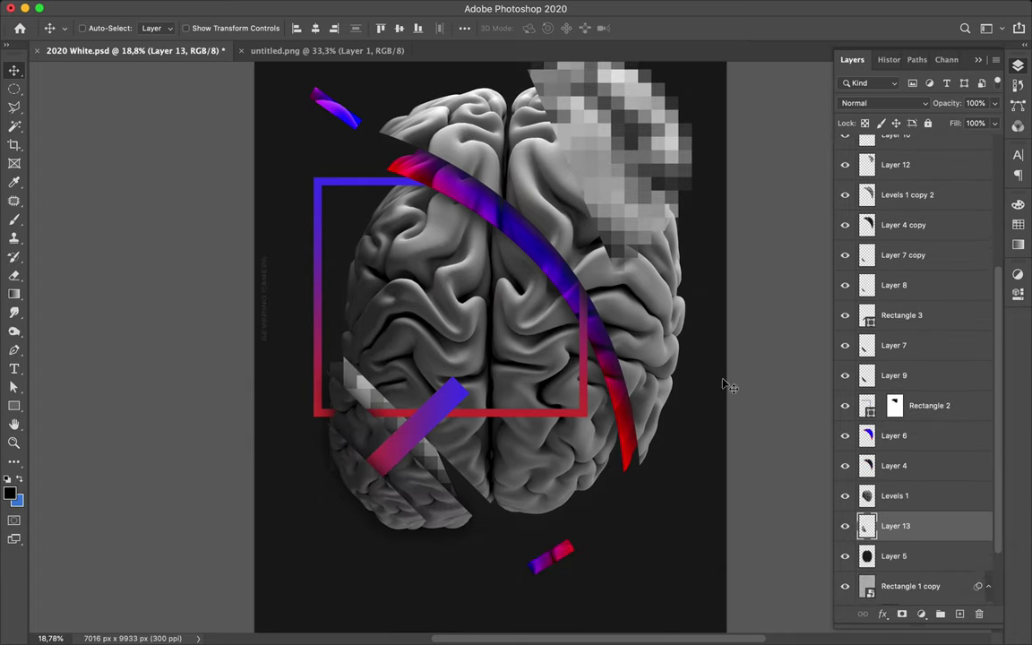
{"action": "key", "text": "BackSpace"}
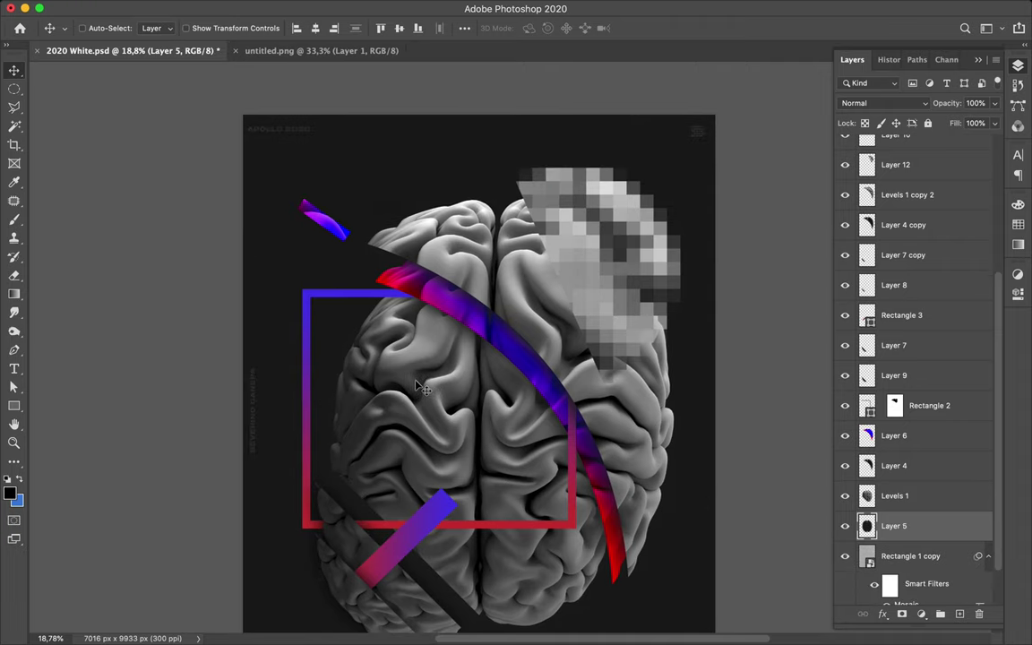
- Undo the pasted pixelated layer and clear the selected pixels on Layer 12
{"action": "key", "text": "ctrl+v"}
{"action": "key", "text": "ctrl+shift+bracketright"}
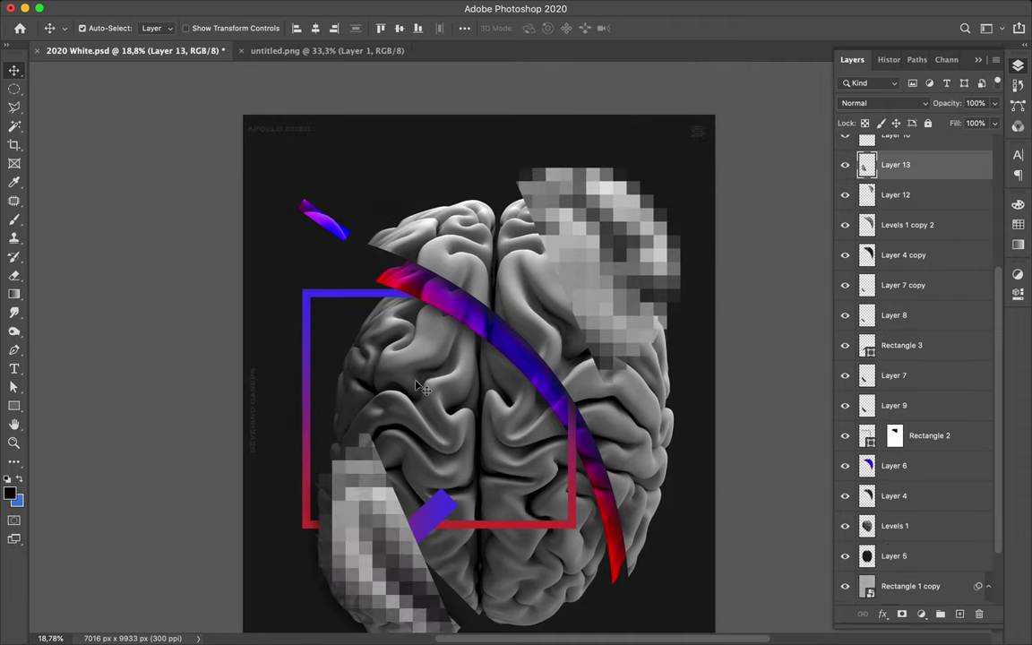
{"action": "key", "text": "ctrl+z"}
{"action": "key", "text": "ctrl+z"}
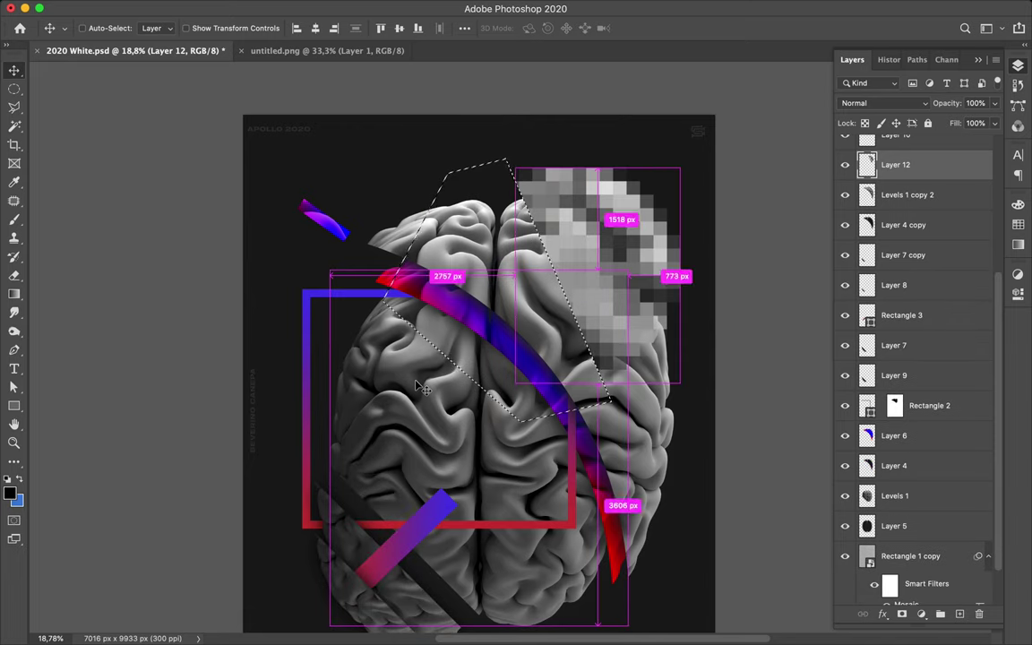
{"action": "key", "text": "l"}
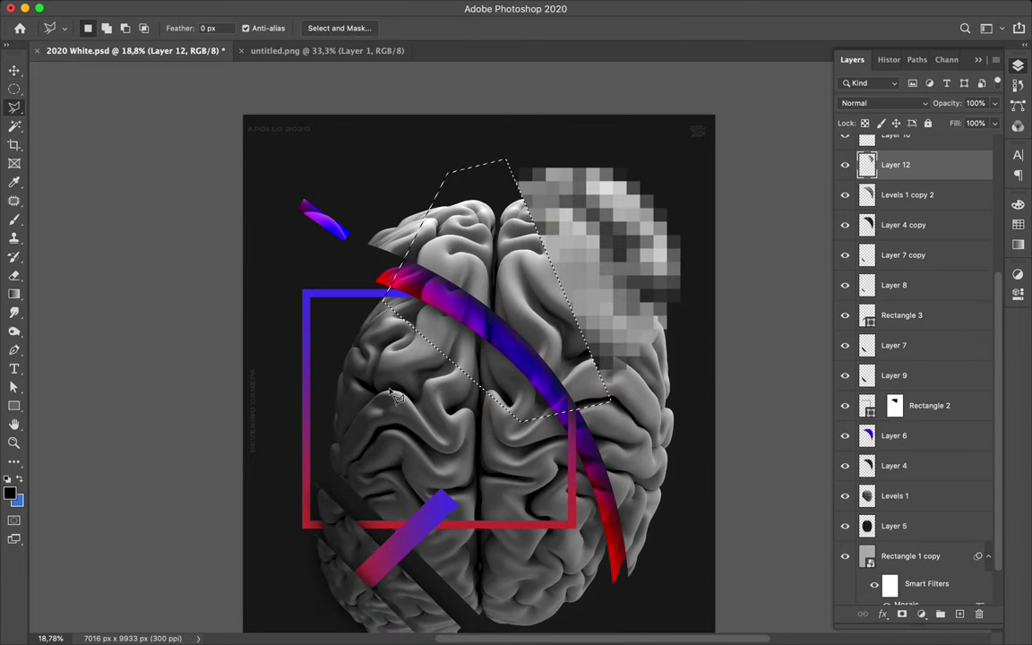
{"action": "key", "text": "Delete"}
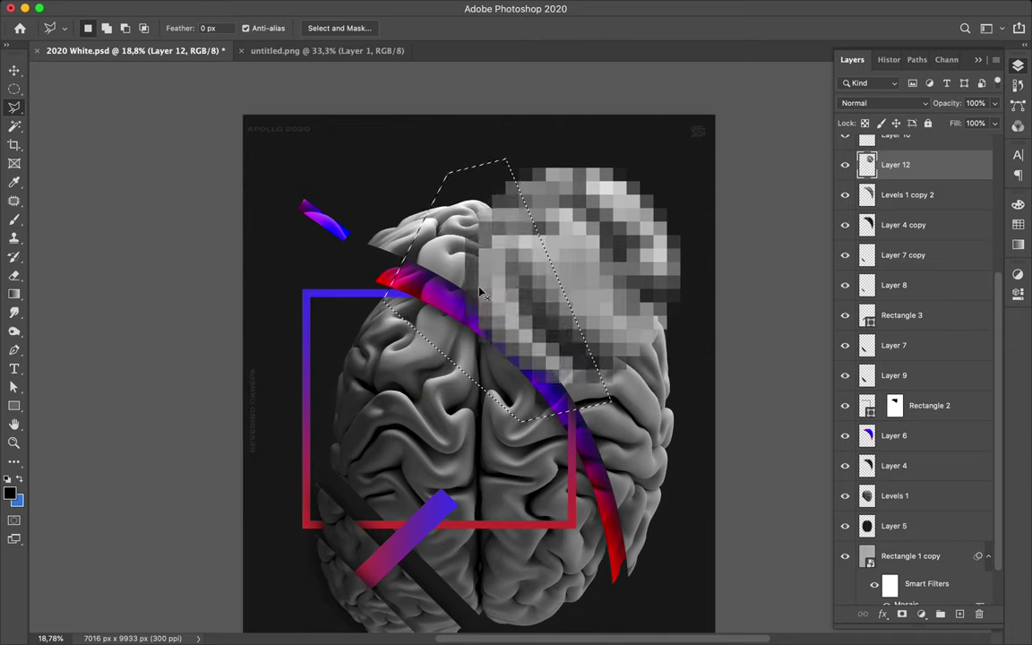
{"action": "key", "text": "ctrl+d"}
- Cut a new four-corner diagonal selection over the mosaic patch and delete it
{"action": "left_click", "coordinate": [652, 362]}
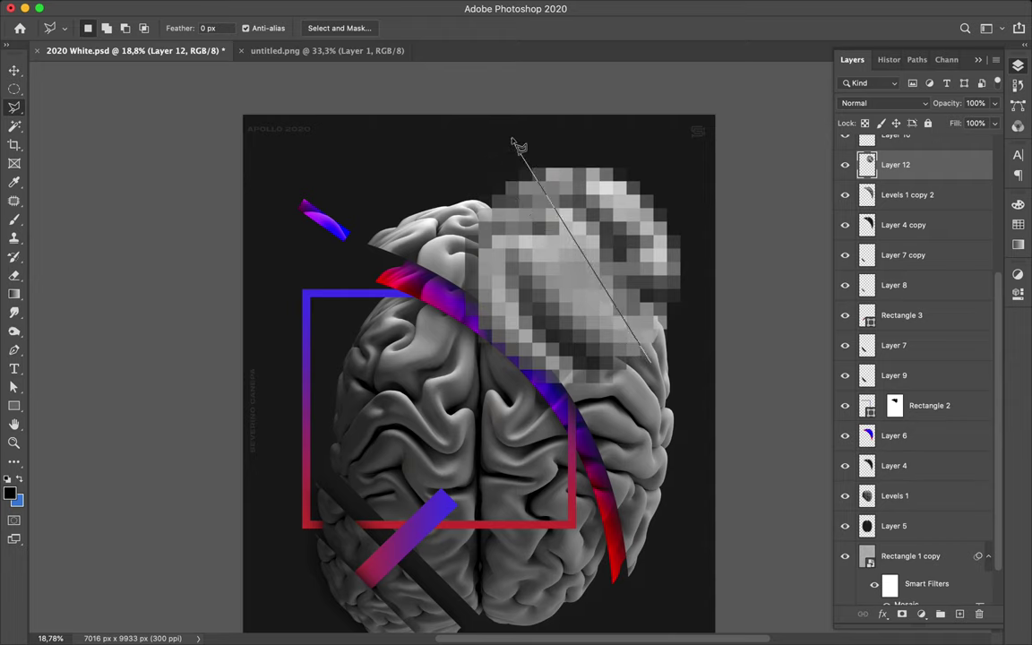
{"action": "key", "text": "Escape"}
{"action": "left_click", "coordinate": [511, 151]}
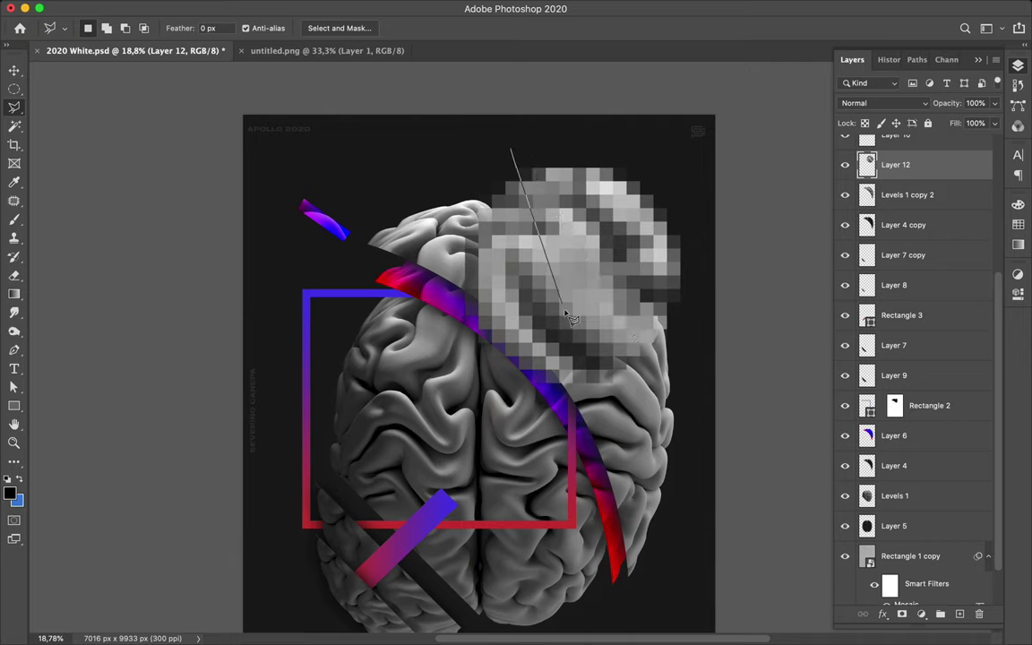
{"action": "left_click", "coordinate": [624, 415]}
{"action": "left_click", "coordinate": [379, 369]}
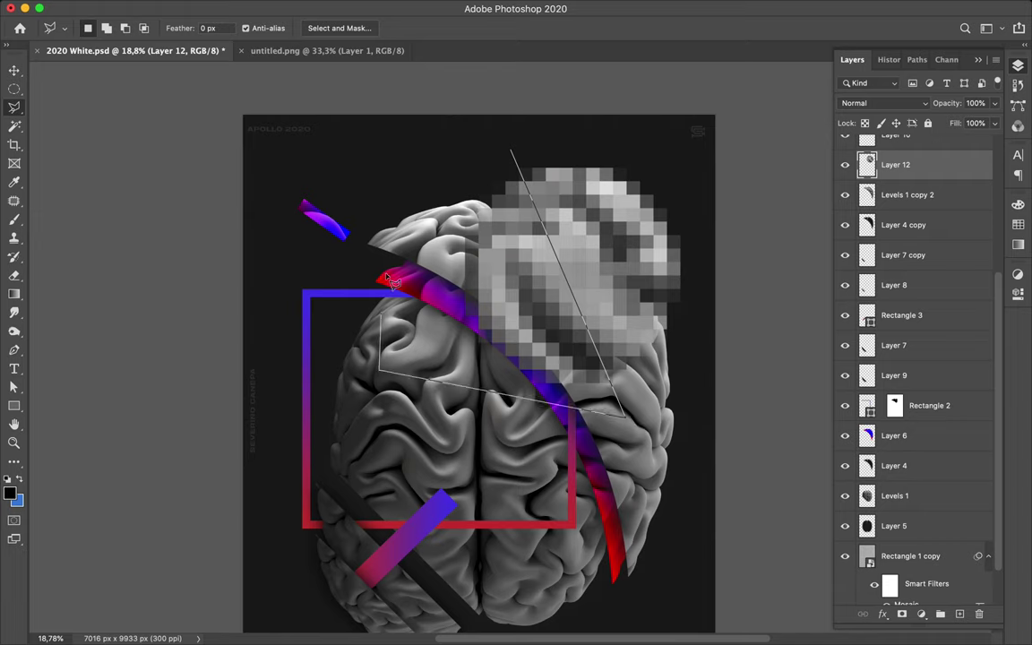
{"action": "left_click", "coordinate": [395, 221]}
{"action": "left_click", "coordinate": [511, 151]}
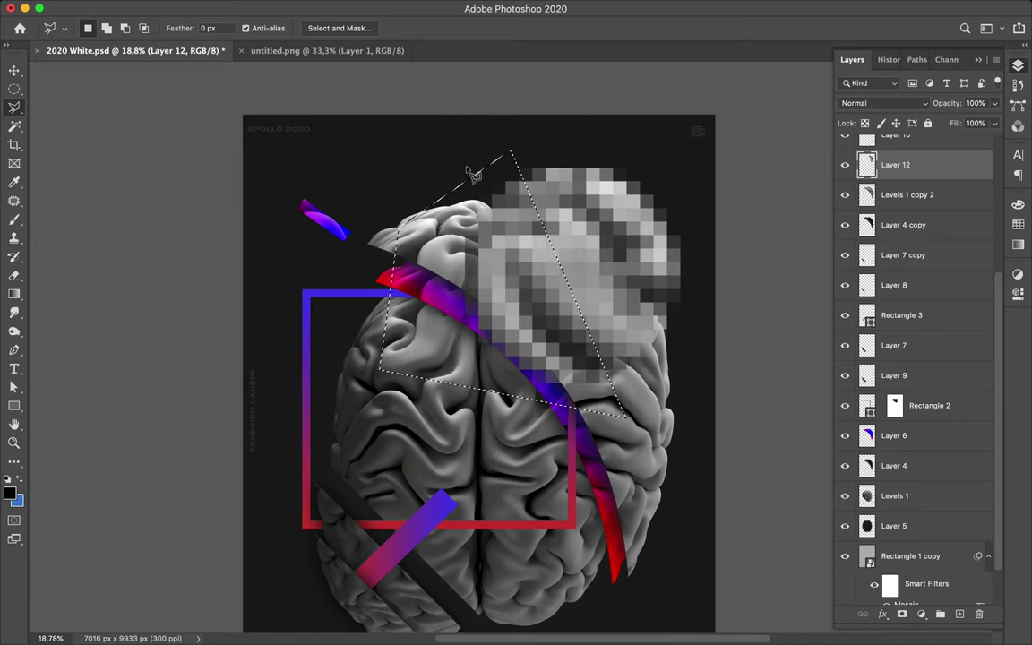
{"action": "key", "text": "Delete"}
{"action": "key", "text": "ctrl+d"}
{"action": "key", "text": "Escape"}
- Nudge the remaining pixelated patch on Layer 12 beside the gradient ribbon
{"action": "key", "text": "v"}
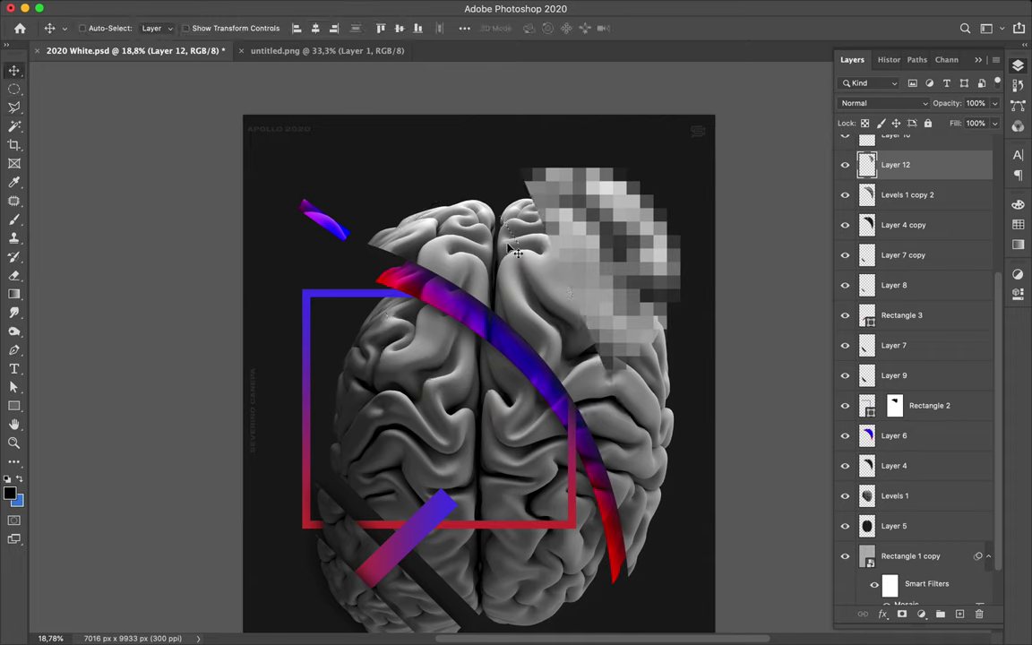
{"action": "left_click_drag", "start_coordinate": [557, 237], "coordinate": [577, 253]}
{"action": "key", "text": "m"}
{"action": "key", "text": "v"}
{"action": "key", "text": "m"}
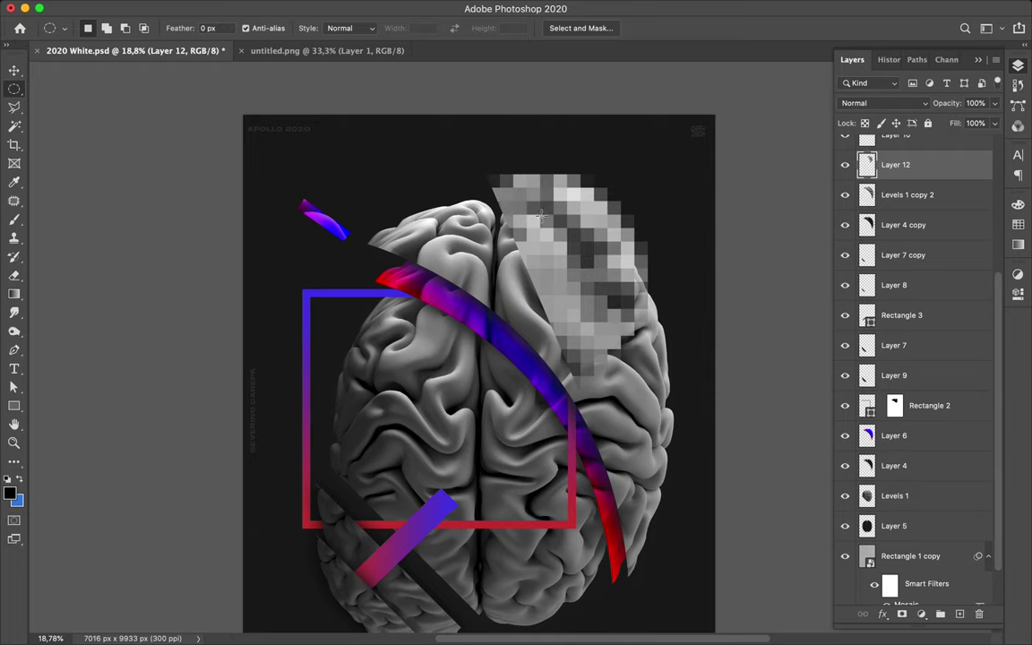
{"action": "key", "text": "u"}
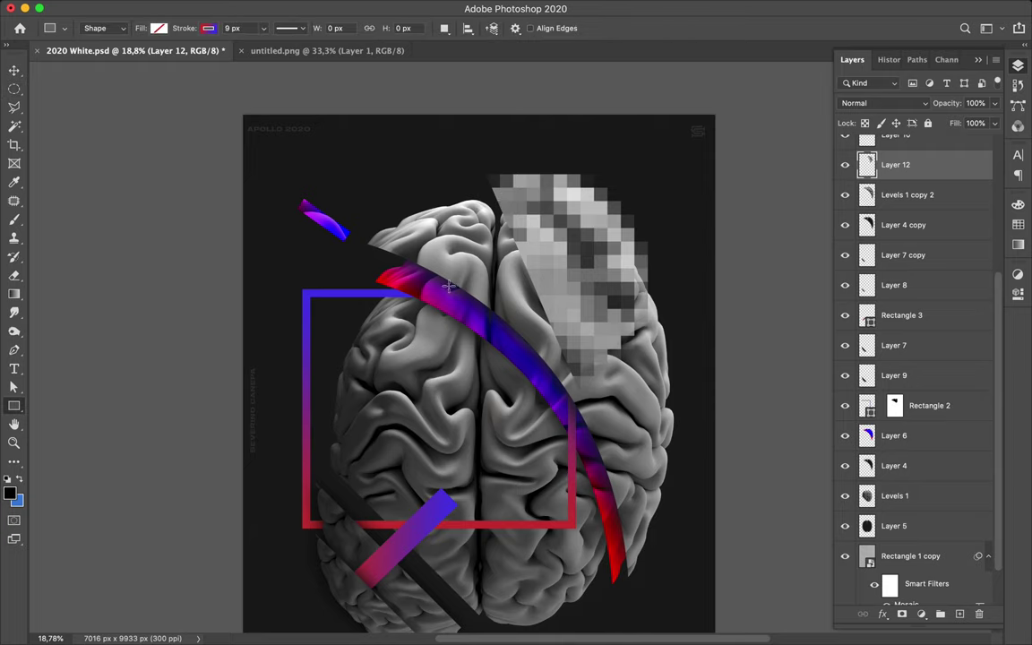
{"action": "key", "text": "F7"}
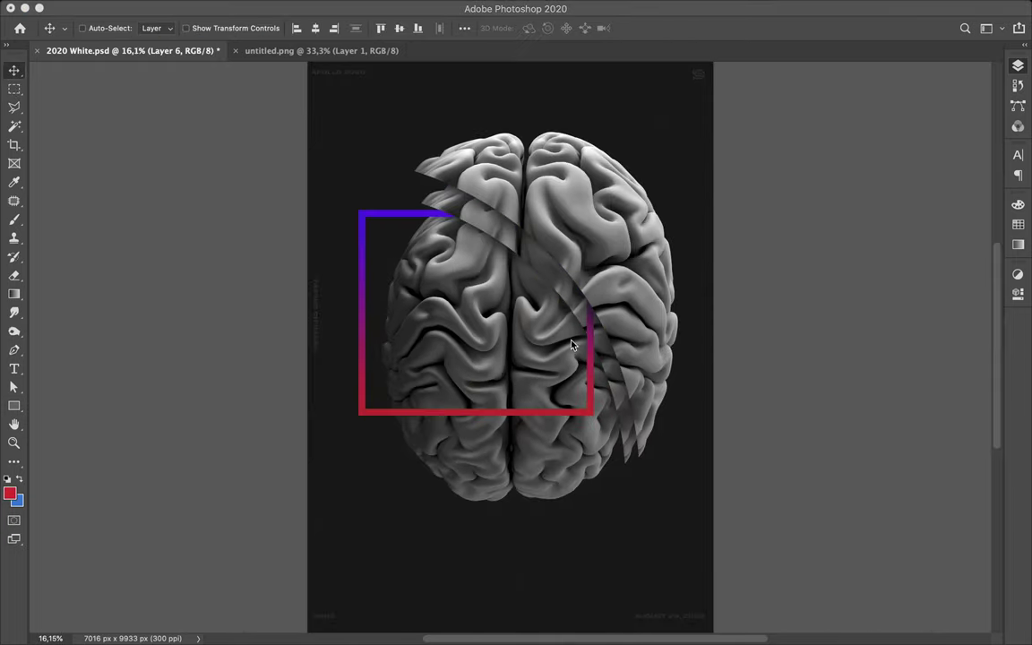
- Move Layer 6 down the stack to sit just above Levels 1 copy
{"action": "key", "text": "F7"}
{"action": "left_click", "coordinate": [563, 285], "text": "super"}
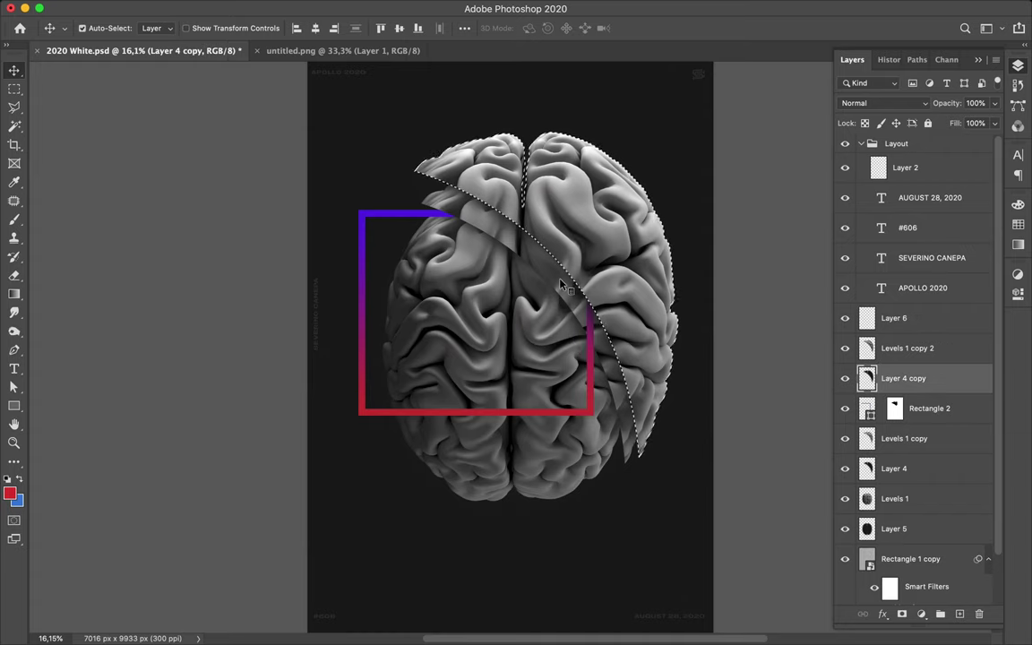
{"action": "left_click", "coordinate": [566, 303]}
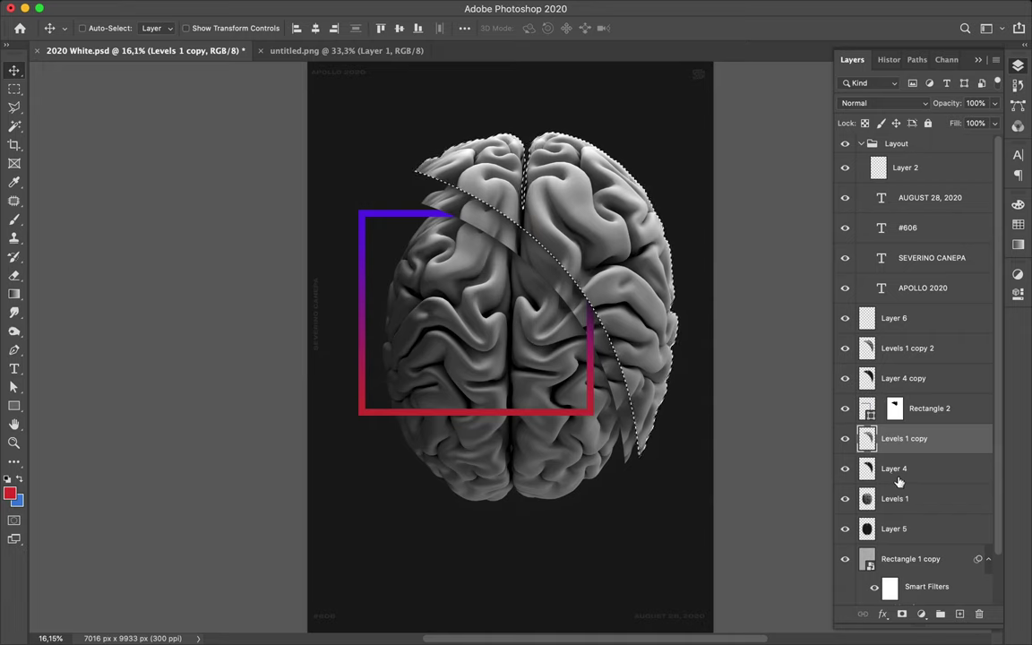
{"action": "left_click", "coordinate": [869, 437], "text": "super"}
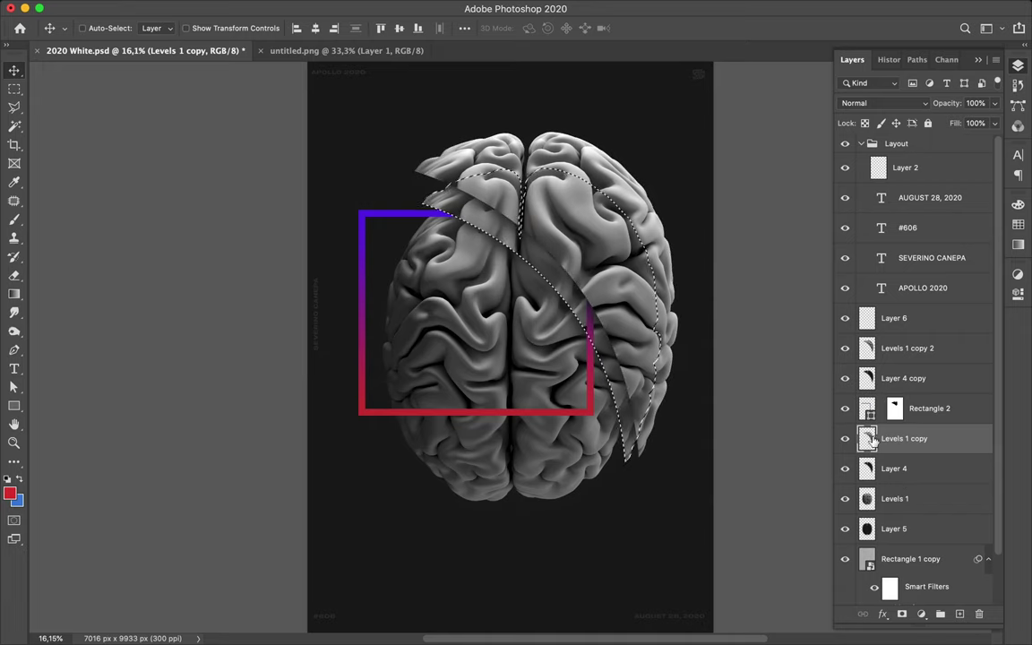
{"action": "left_click_drag", "start_coordinate": [896, 318], "coordinate": [894, 431]}
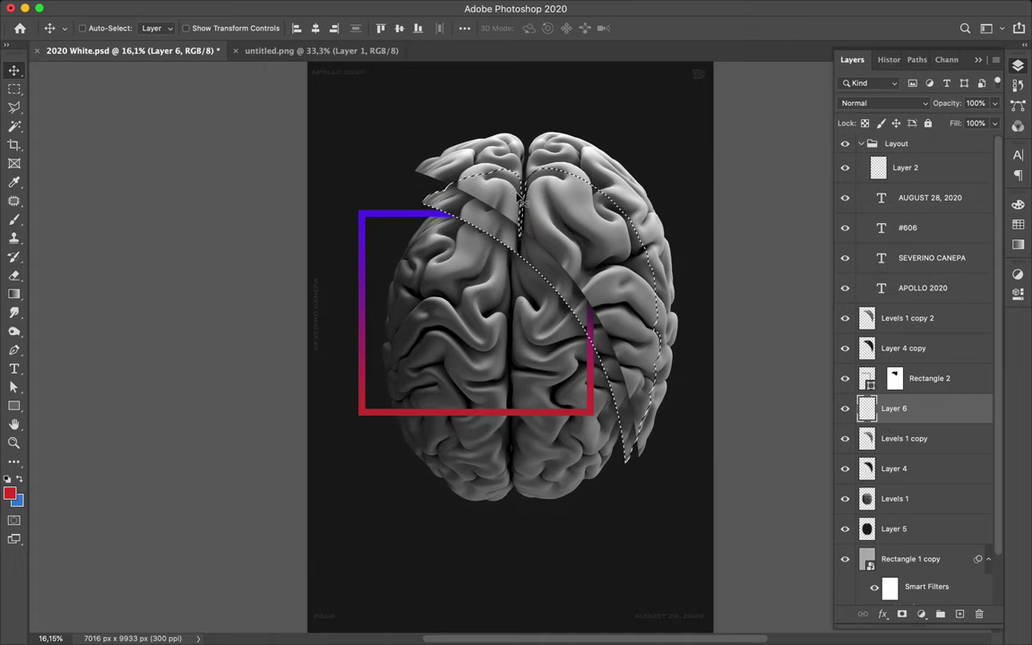
- Select the Rectangle 2 gradient frame layer and drop the strip selection
{"action": "key", "text": "g"}
{"action": "left_click", "coordinate": [111, 27]}
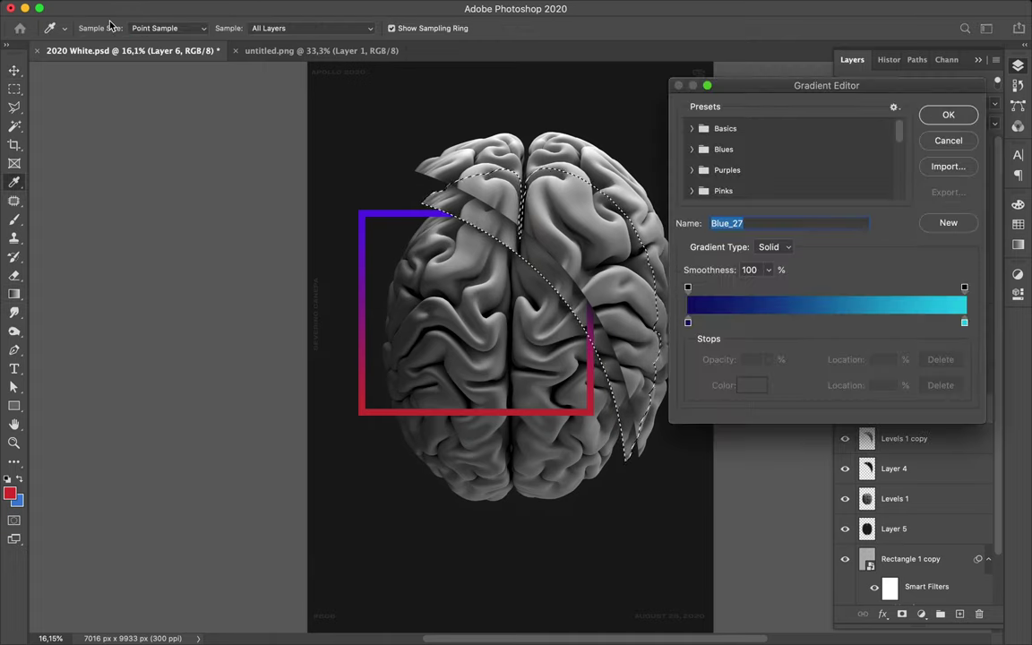
{"action": "key", "text": "Escape"}
{"action": "key", "text": "v"}
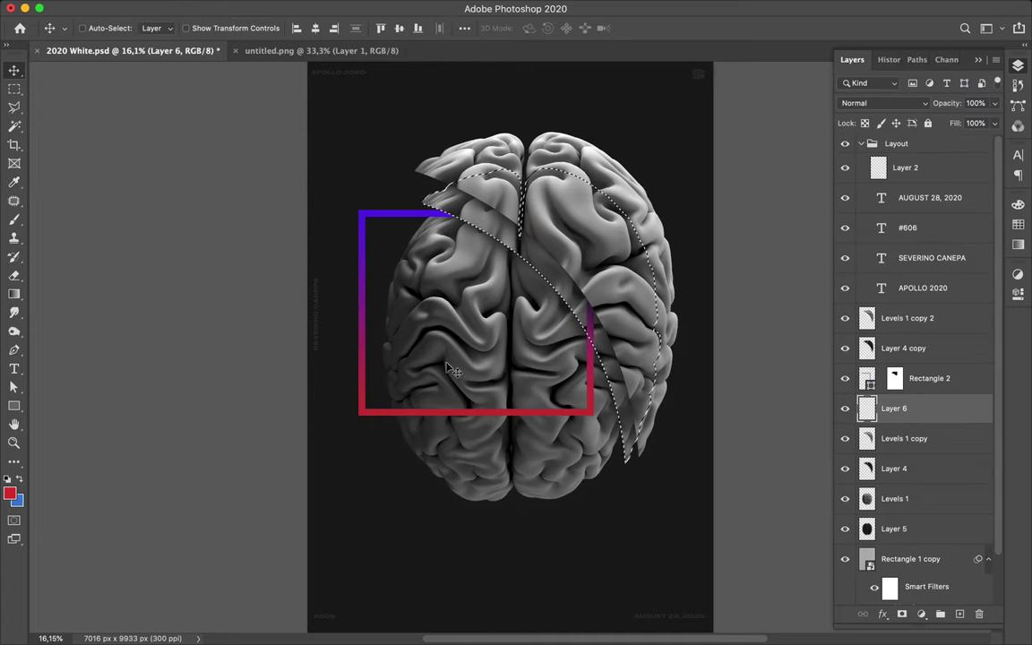
{"action": "left_click", "coordinate": [364, 401]}
{"action": "key", "text": "ctrl+d"}
- Darken the blue end stop of the frame's stroke gradient to #4736ee
{"action": "key", "text": "a"}
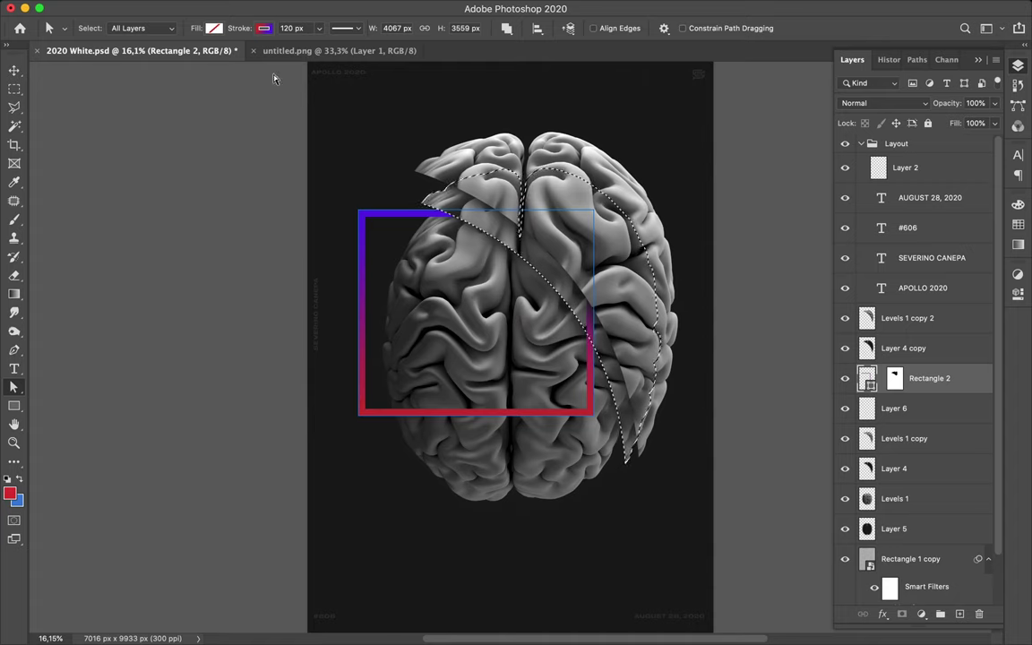
{"action": "left_click", "coordinate": [263, 29]}
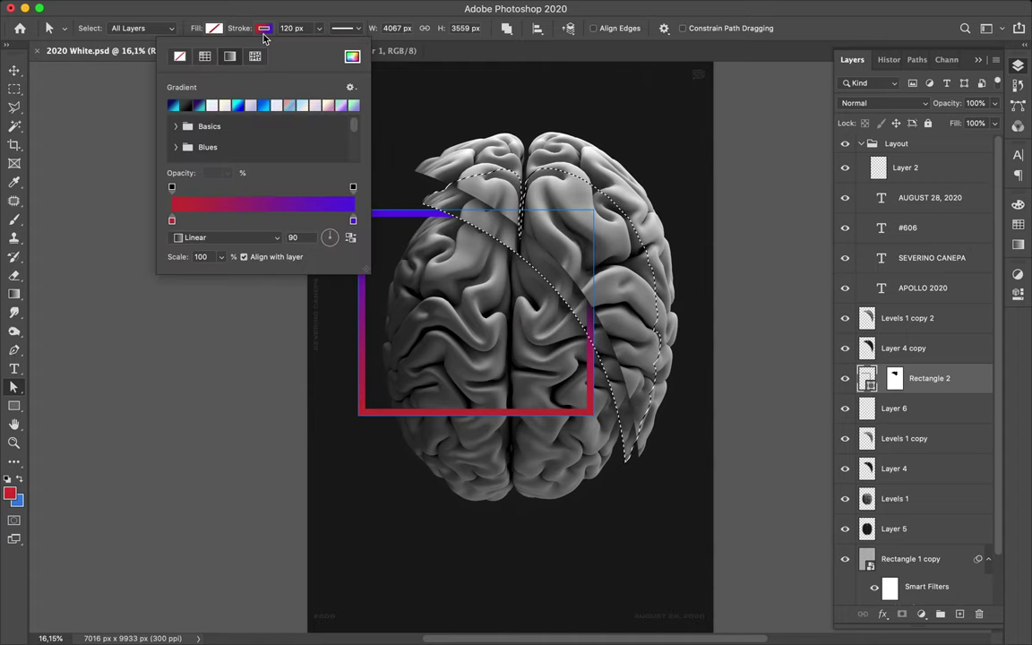
{"action": "double_click", "coordinate": [354, 222]}
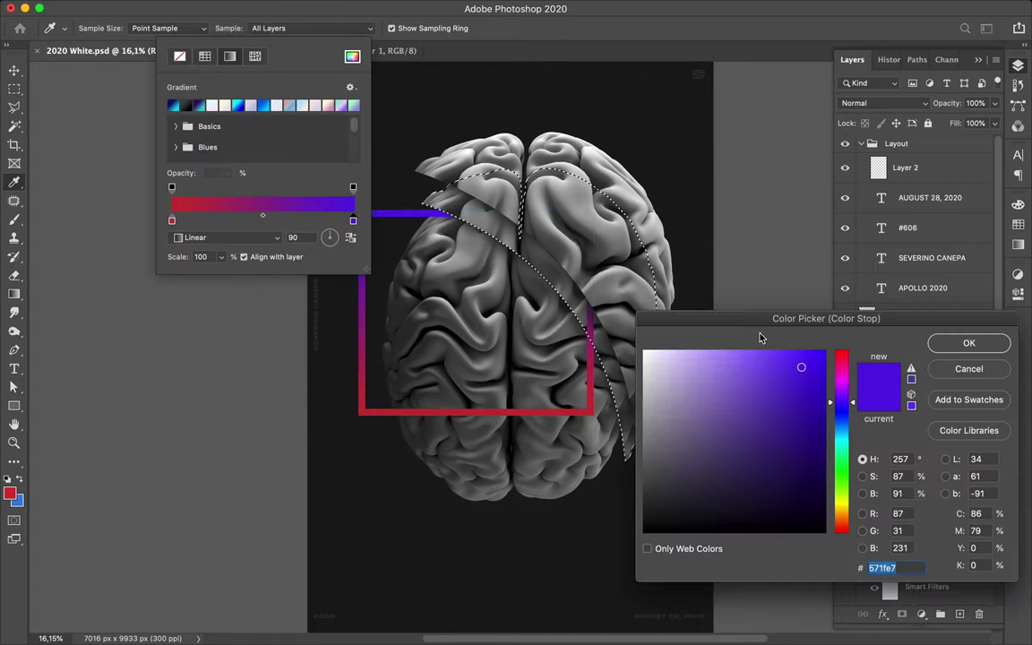
{"action": "mouse_move", "coordinate": [823, 359]}
{"action": "left_mouse_down"}
{"action": "mouse_move", "coordinate": [795, 386]}
{"action": "mouse_move", "coordinate": [799, 362]}
{"action": "mouse_move", "coordinate": [784, 361]}
{"action": "left_mouse_up"}
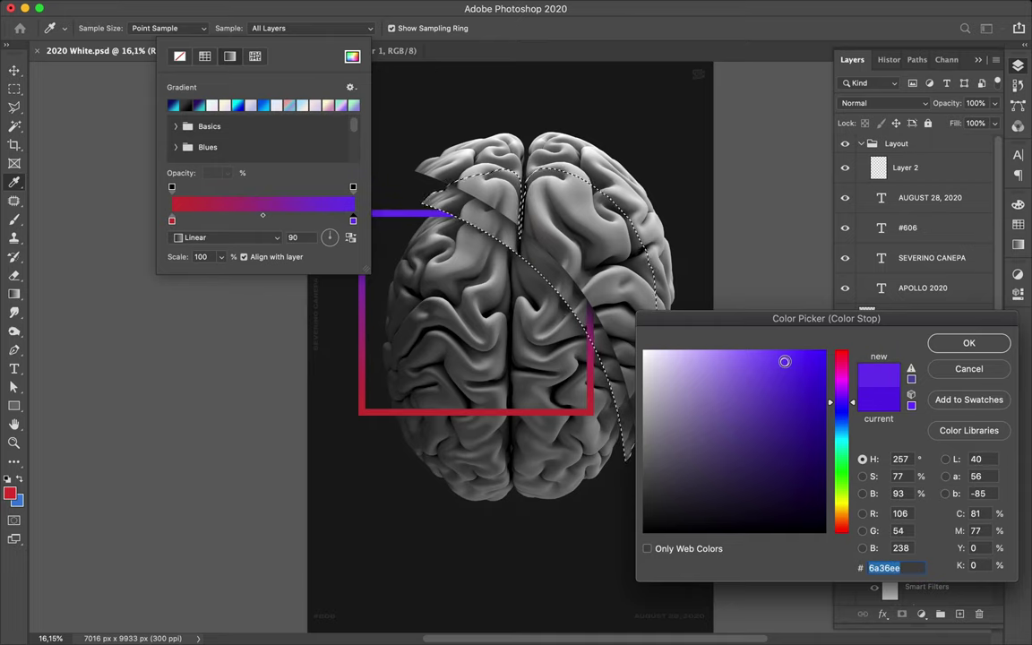
{"action": "left_click_drag", "start_coordinate": [855, 409], "coordinate": [855, 412]}
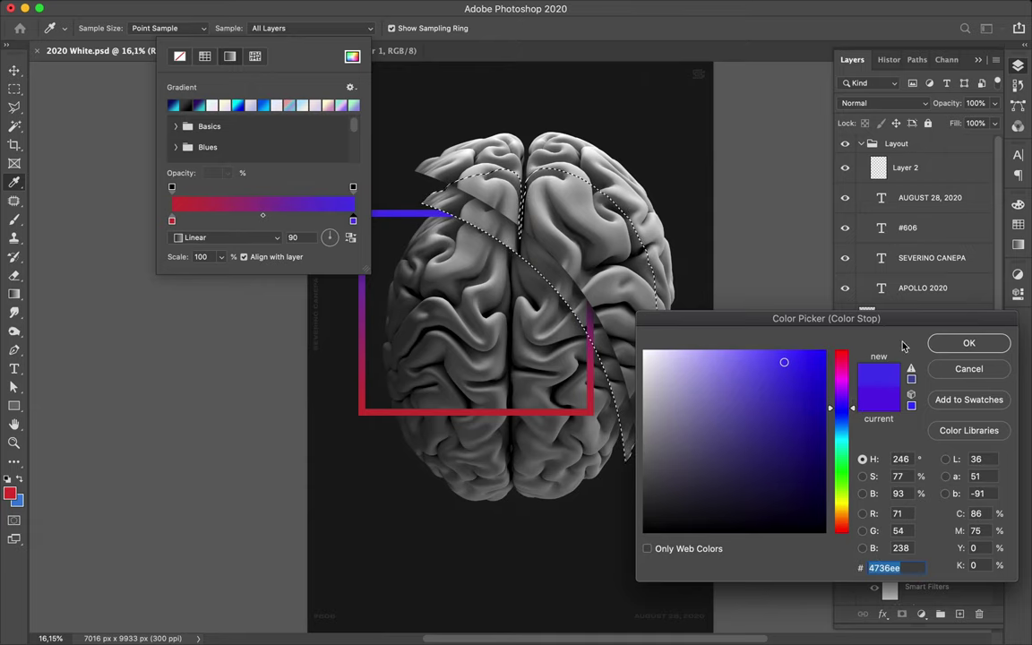
{"action": "left_click", "coordinate": [968, 344]}
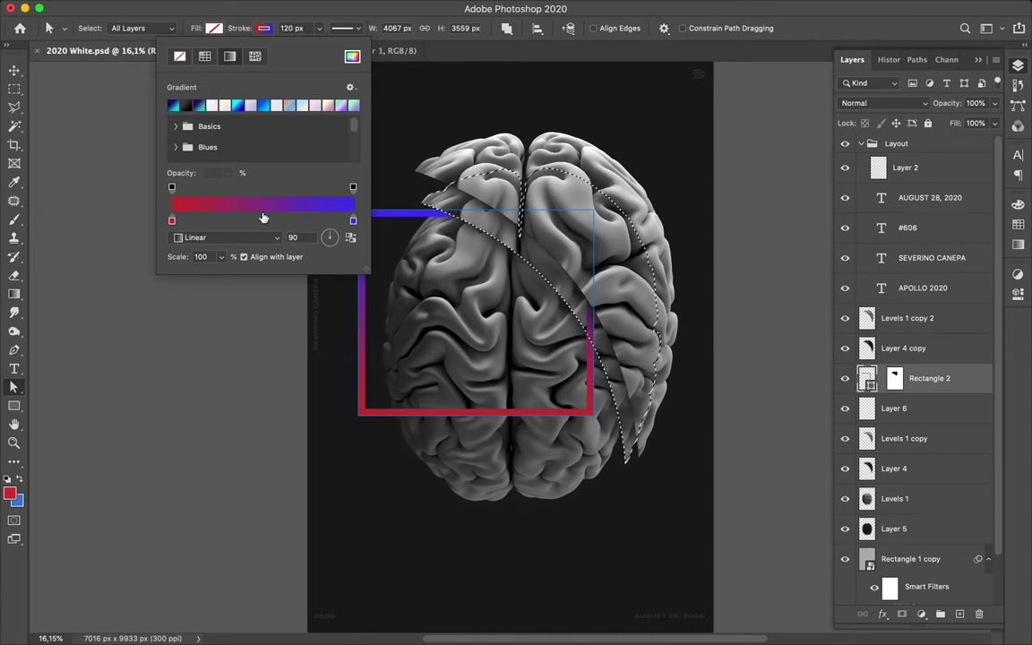
- Save the red-to-blue stroke gradient as the new preset Blue_27
{"action": "left_click", "coordinate": [301, 209]}
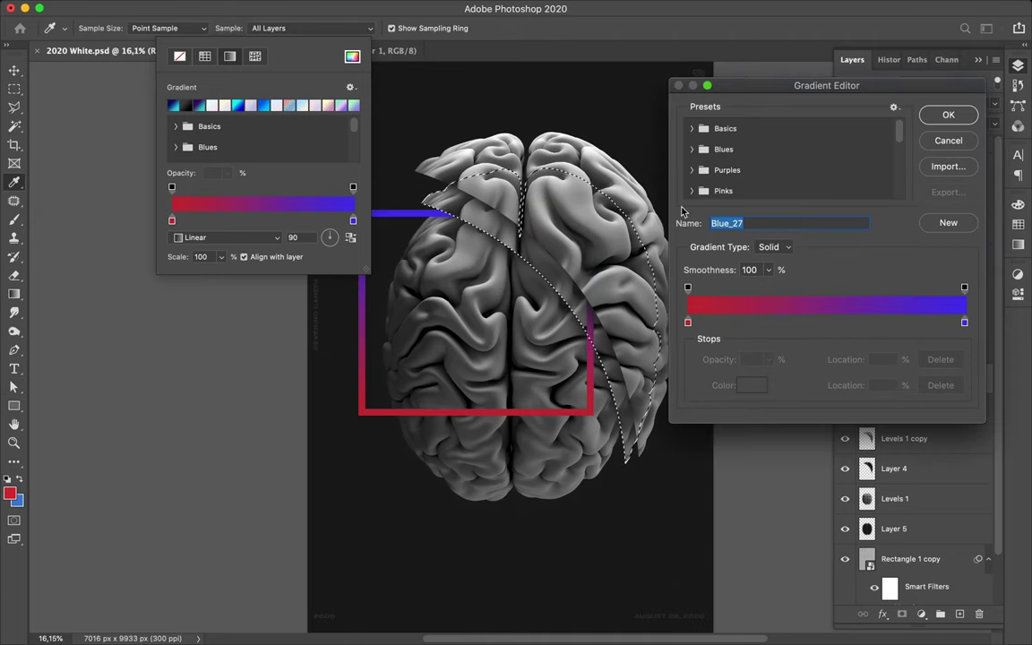
{"action": "left_click", "coordinate": [953, 225]}
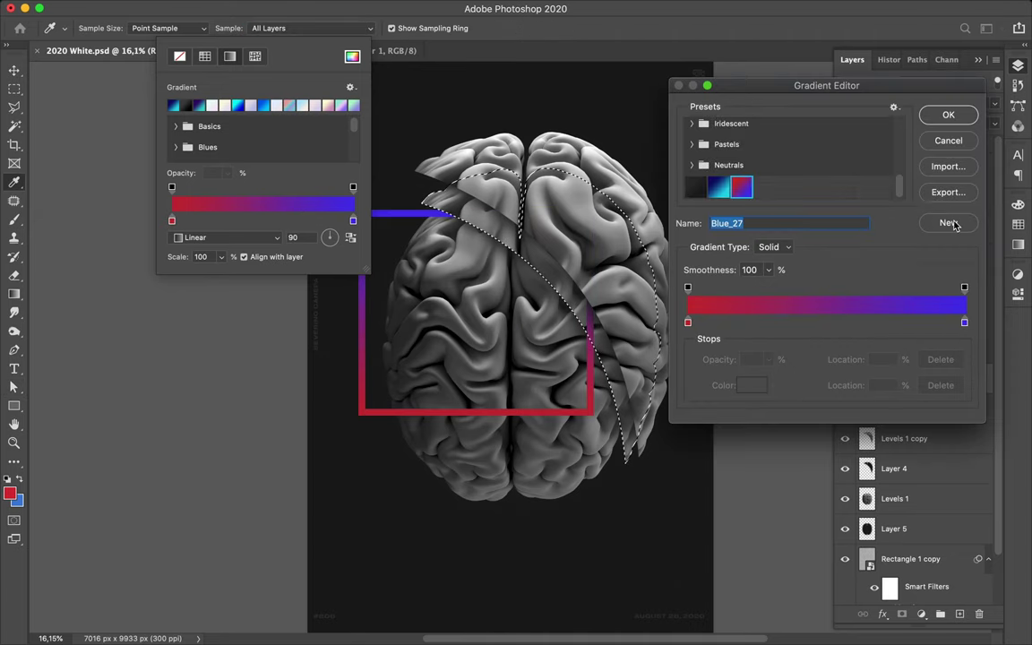
{"action": "left_click", "coordinate": [936, 113]}
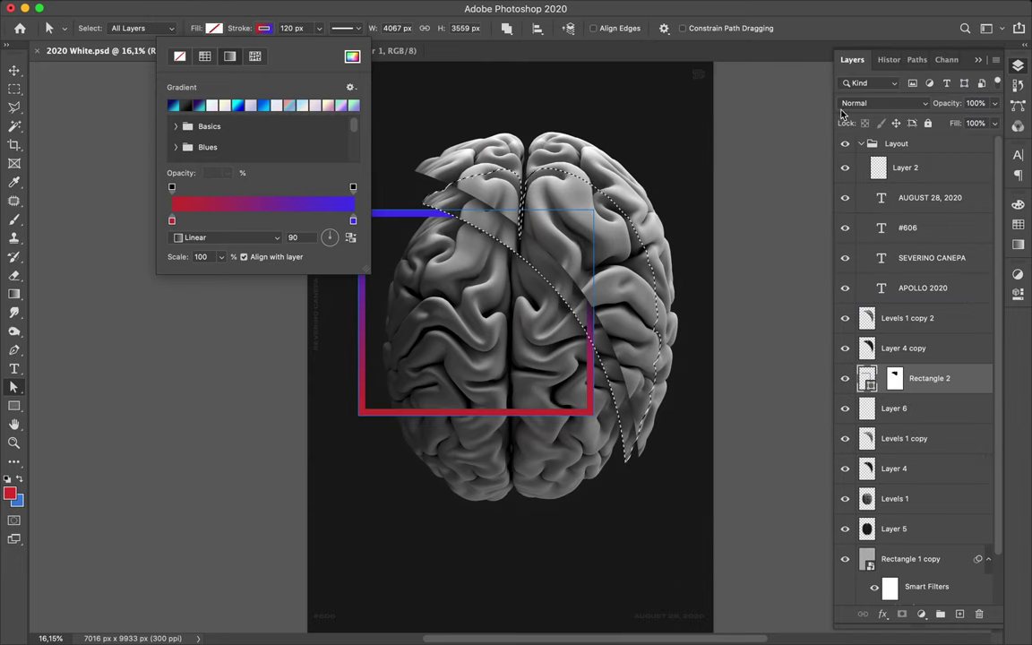
{"action": "left_click", "coordinate": [536, 255]}
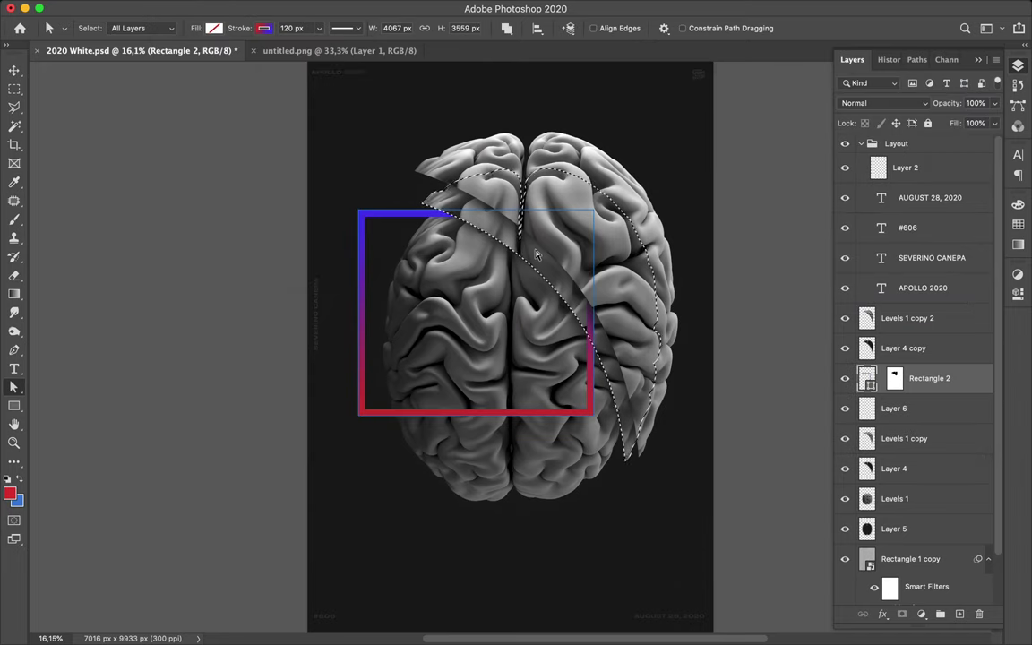
{"action": "scroll", "coordinate": [873, 349], "scroll_direction": "down", "scroll_amount": 2}
- Fill the curved slice on Layer 6 with the saved red-blue gradient preset
{"action": "left_click", "coordinate": [873, 351]}
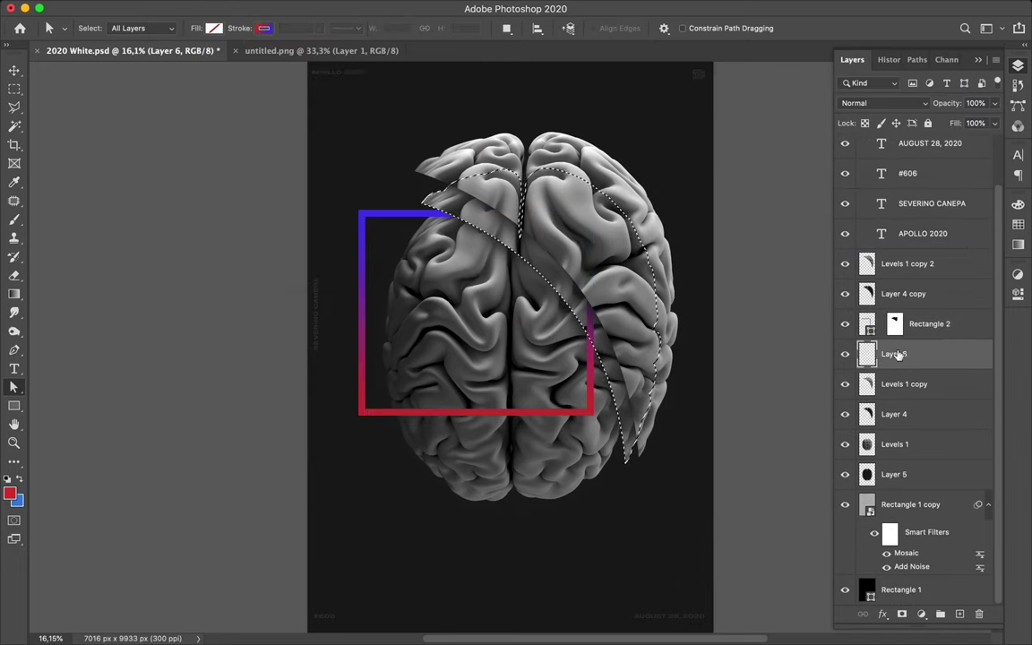
{"action": "key", "text": "g"}
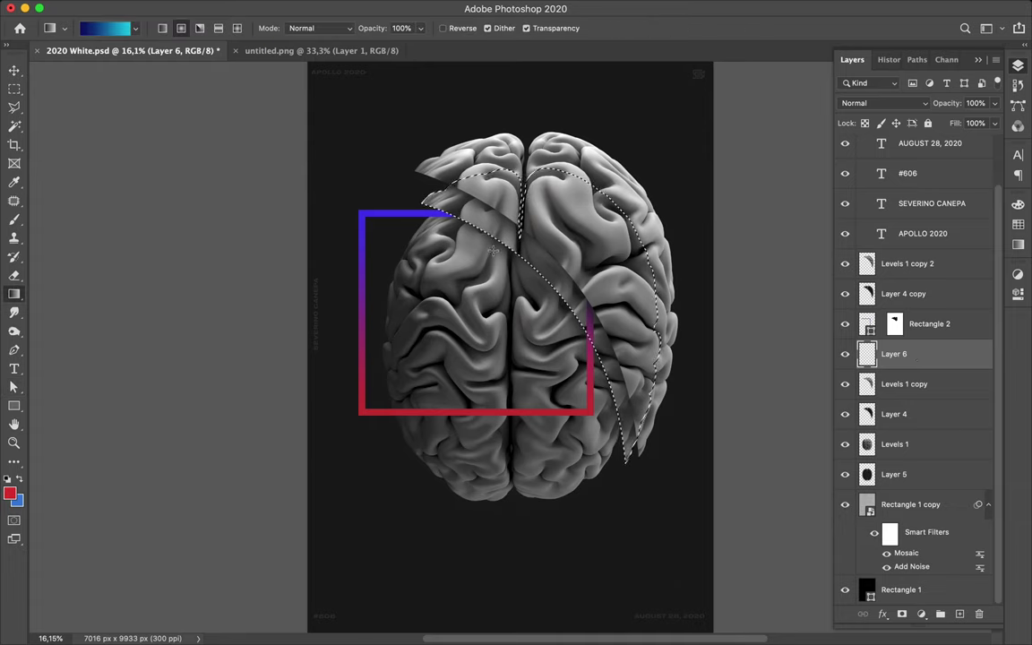
{"action": "left_click", "coordinate": [135, 28]}
{"action": "scroll", "coordinate": [128, 117], "scroll_direction": "down", "scroll_amount": 1}
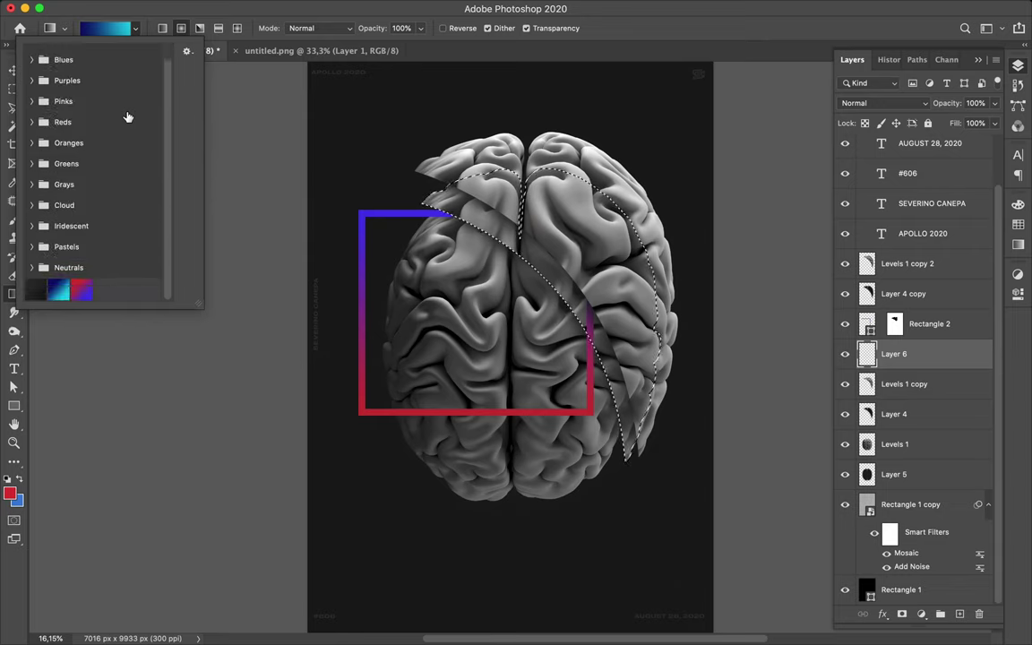
{"action": "left_click", "coordinate": [82, 288]}
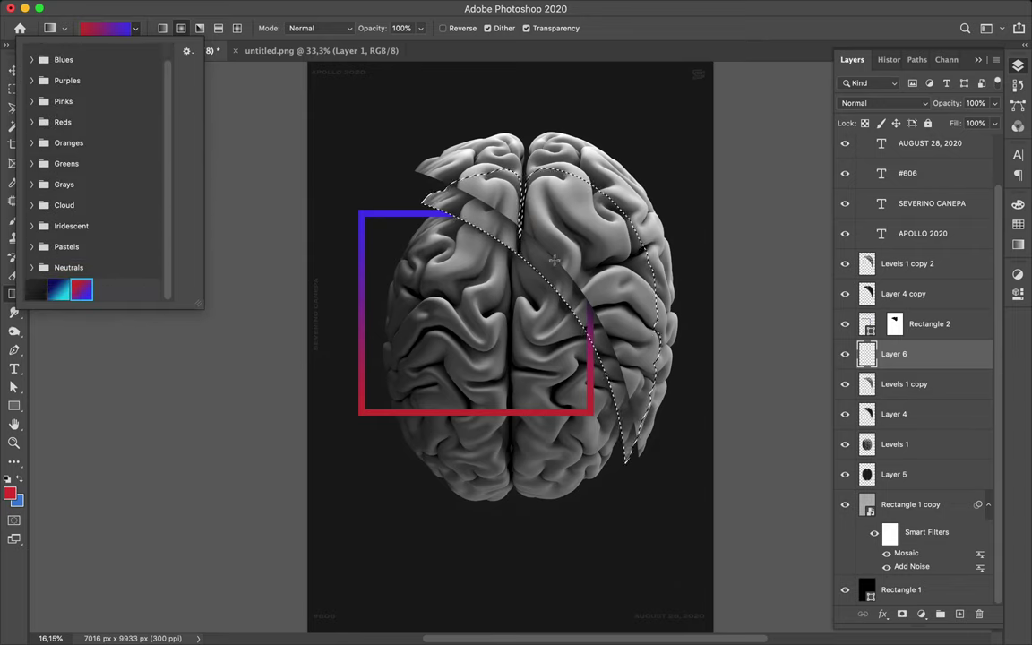
{"action": "left_click", "coordinate": [511, 269]}
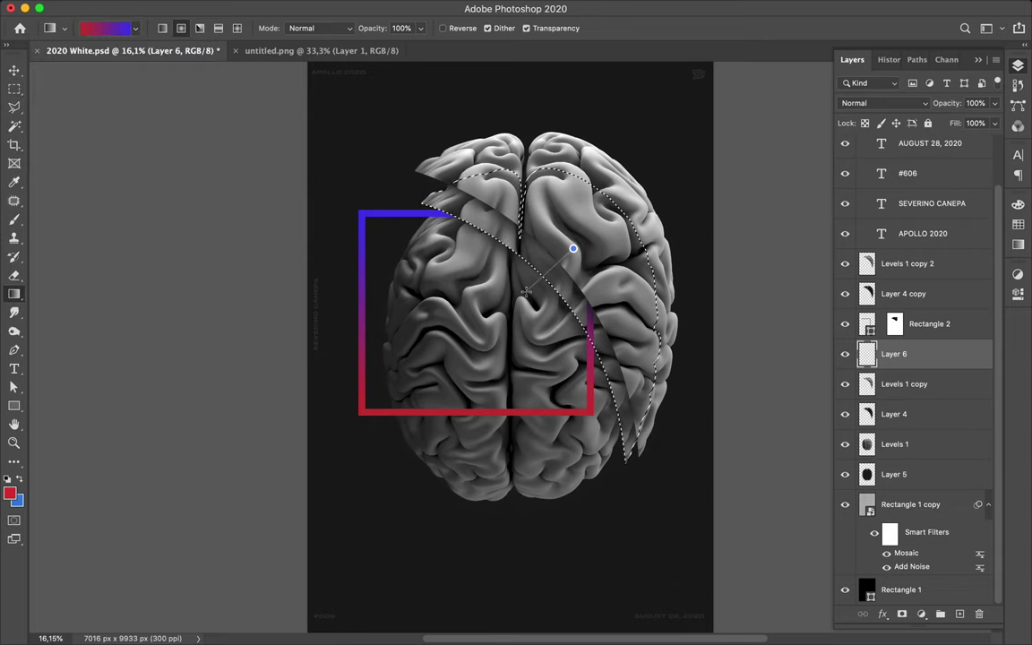
{"action": "left_click_drag", "start_coordinate": [530, 294], "coordinate": [522, 289]}
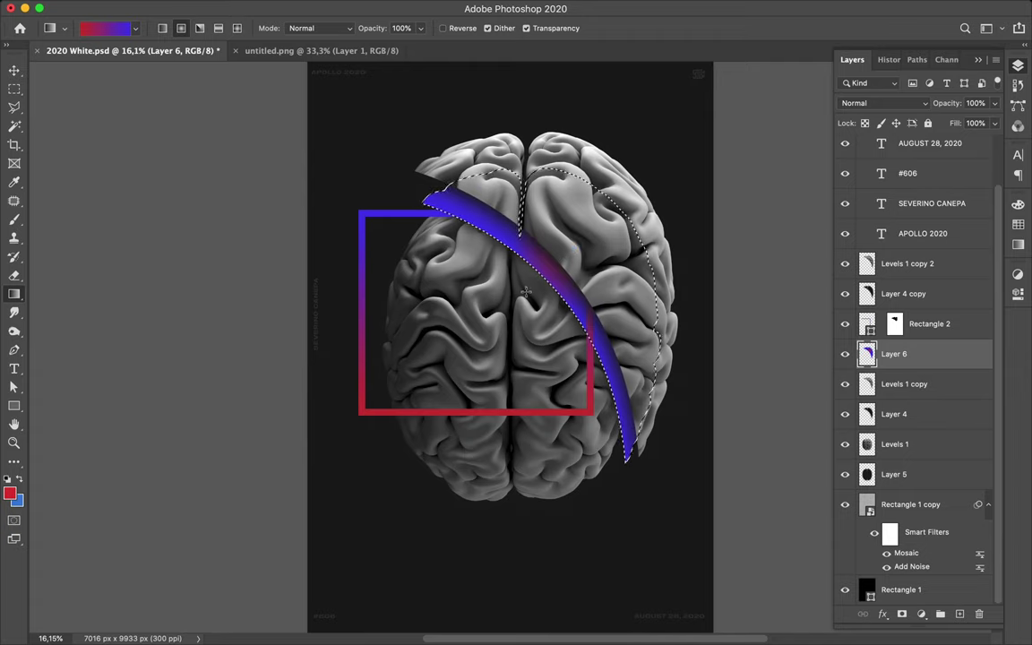
- Refill the slice with a linear gradient so red sits at both ends, then deselect
{"action": "left_click", "coordinate": [163, 30]}
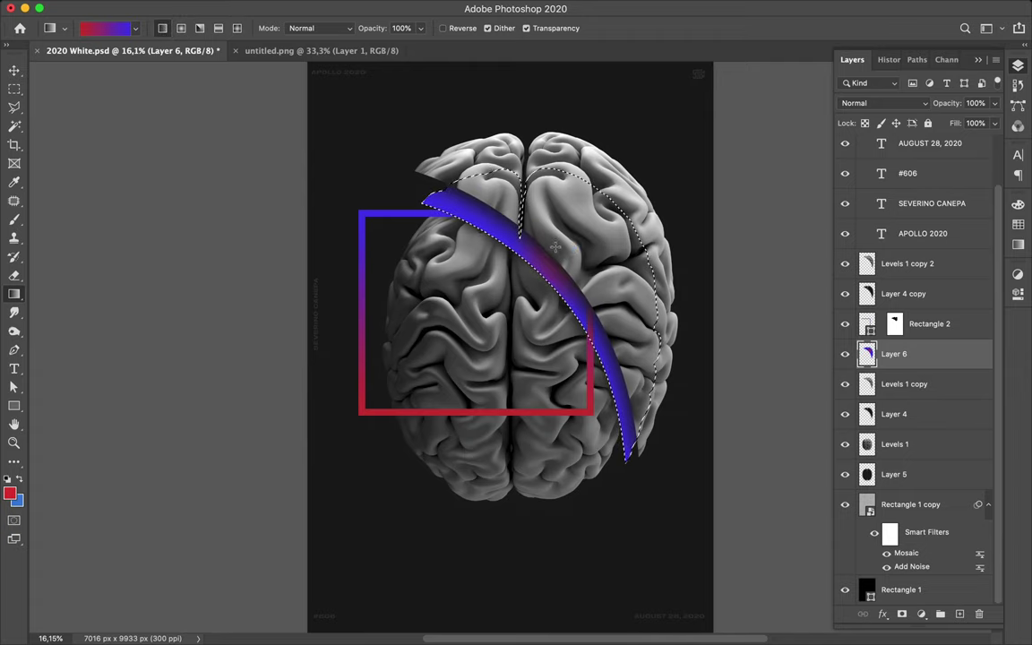
{"action": "left_click_drag", "start_coordinate": [572, 247], "coordinate": [534, 284]}
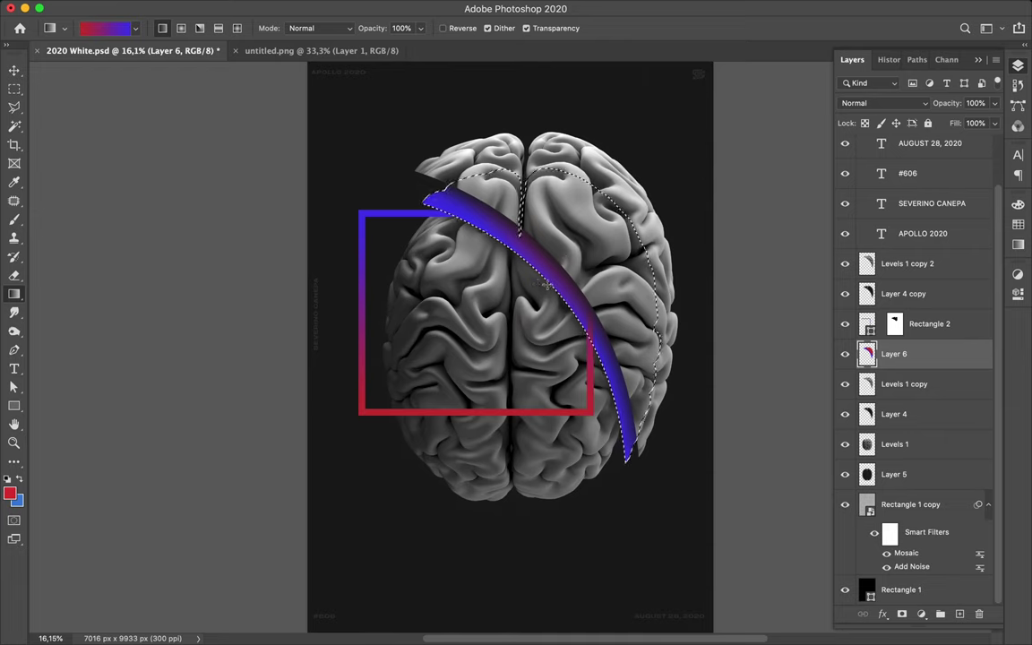
{"action": "left_click_drag", "start_coordinate": [538, 285], "coordinate": [562, 260]}
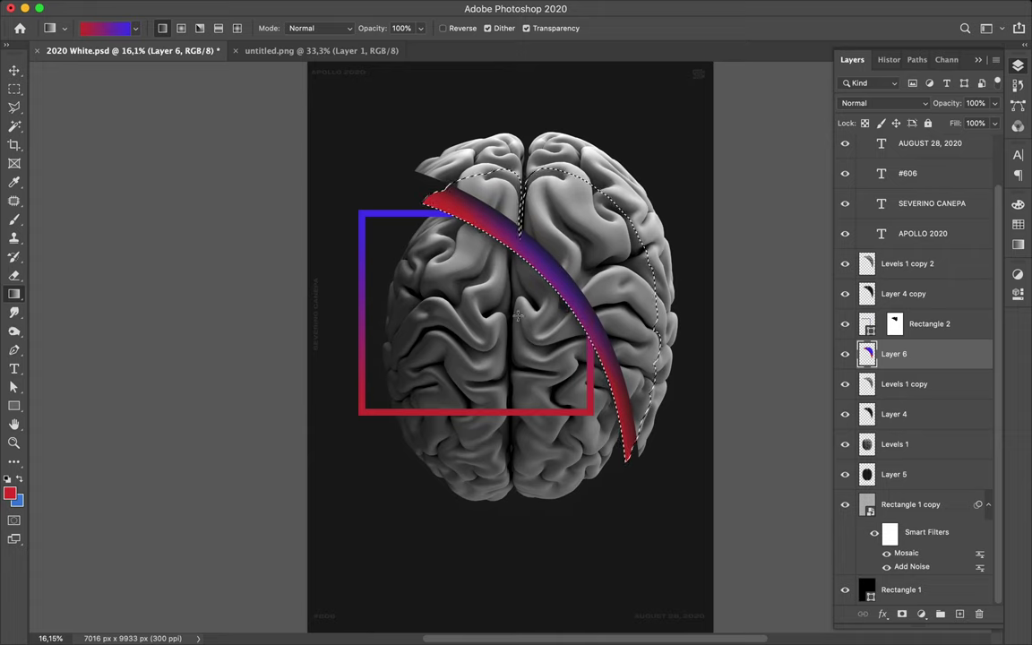
{"action": "left_click_drag", "start_coordinate": [516, 315], "coordinate": [572, 263]}
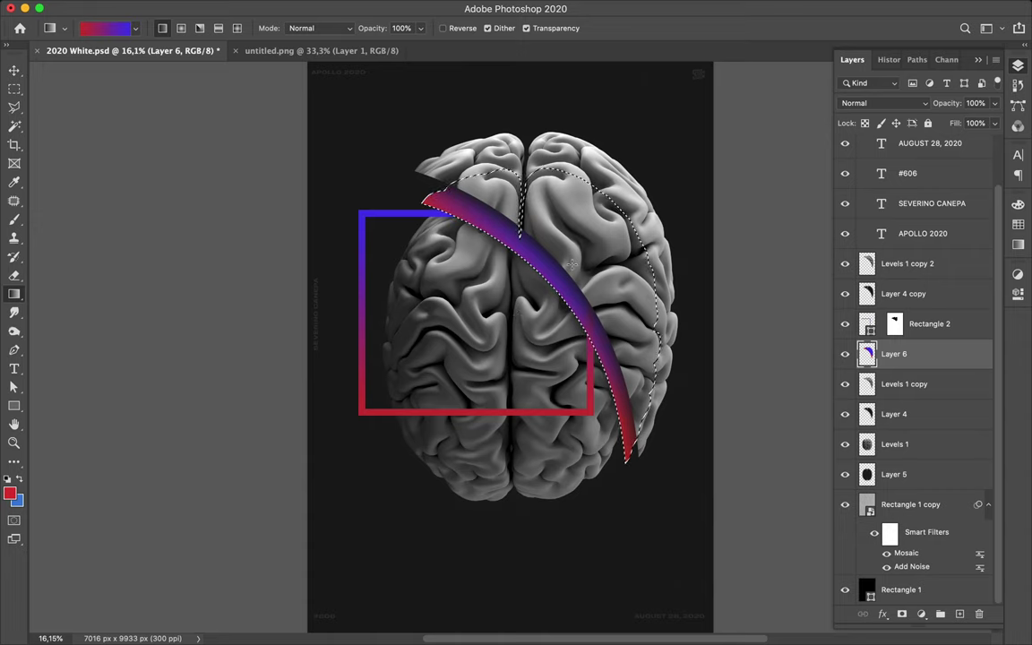
{"action": "key", "text": "v"}
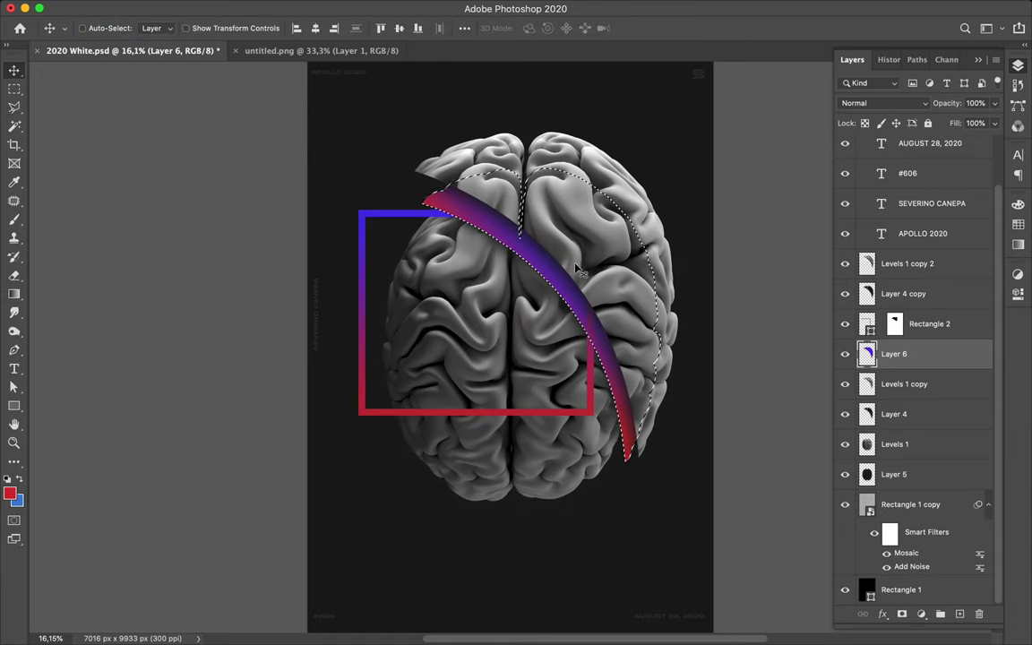
{"action": "key", "text": "m"}
{"action": "key", "text": "ctrl+d"}
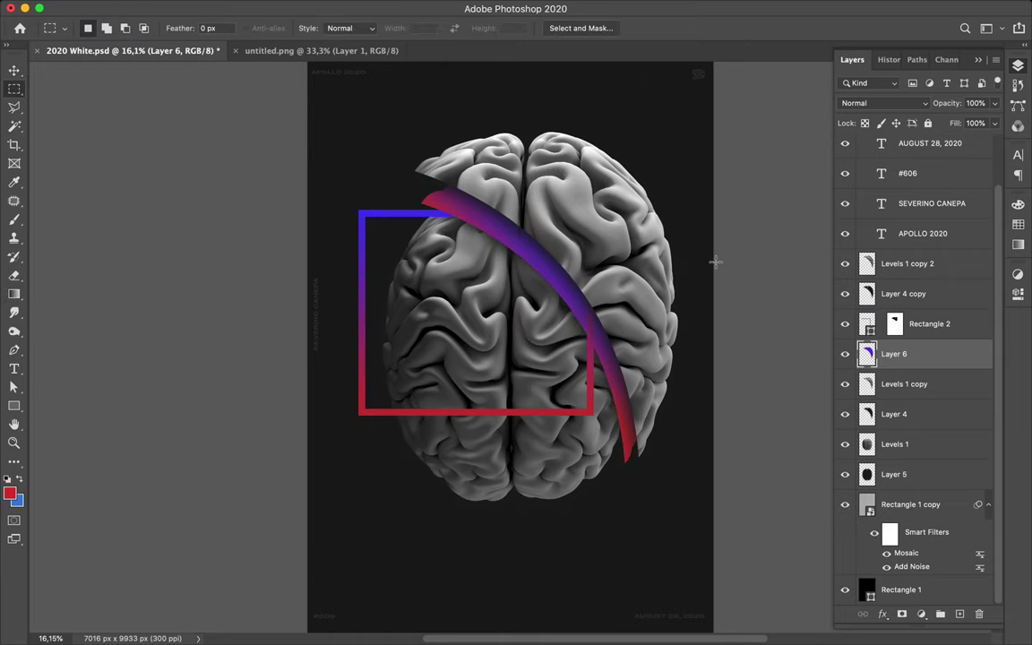
{"action": "left_click", "coordinate": [882, 103]}
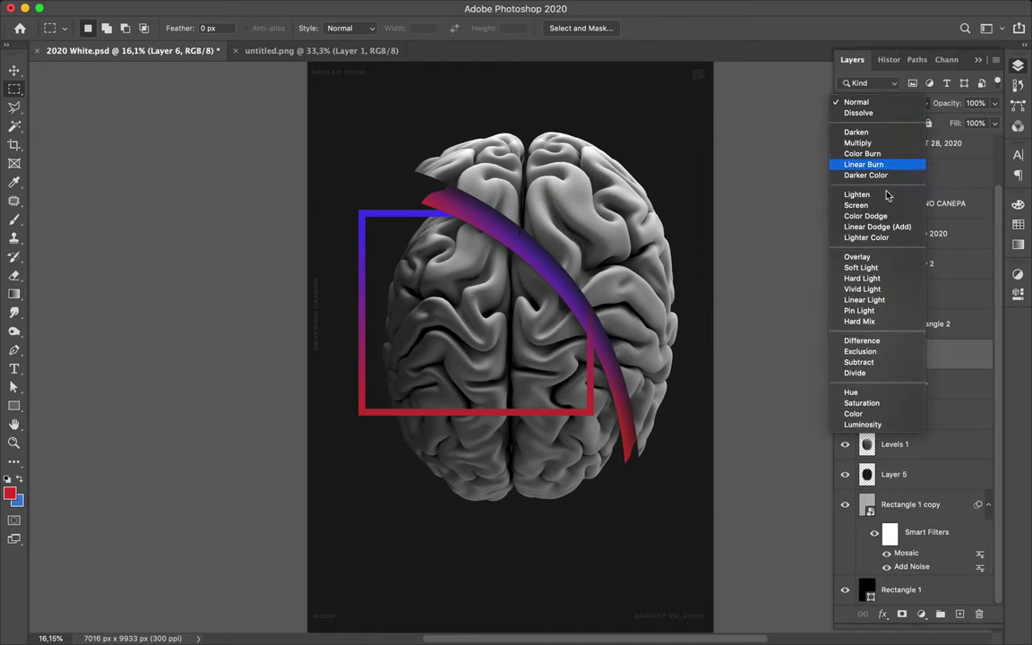
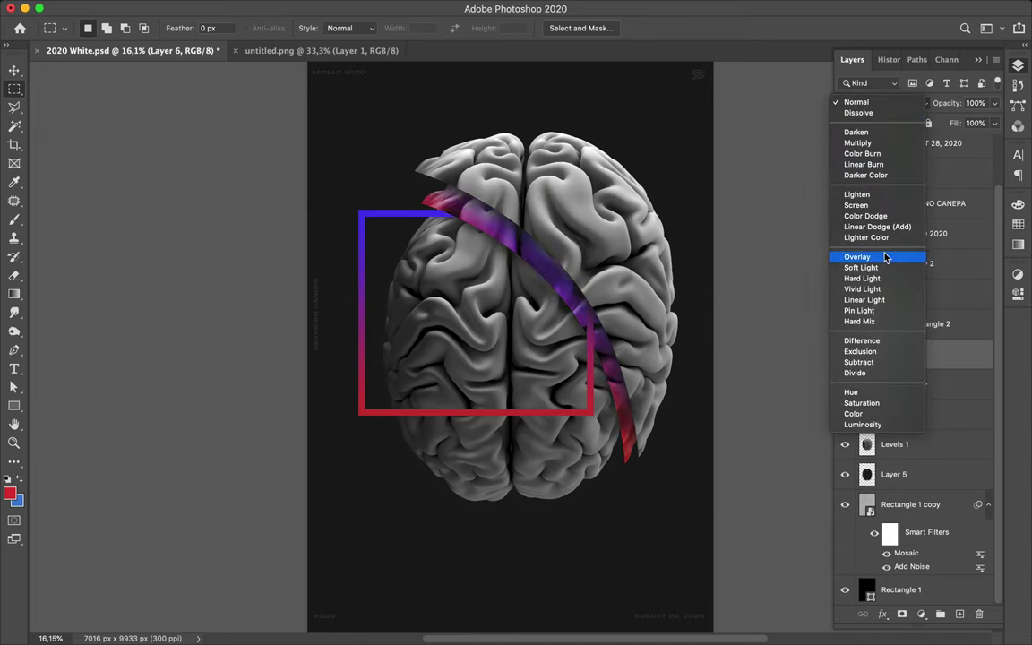
- Set Layer 6's blend mode to Linear Light, then select the brain layer Levels 1
{"action": "left_click", "coordinate": [893, 304]}
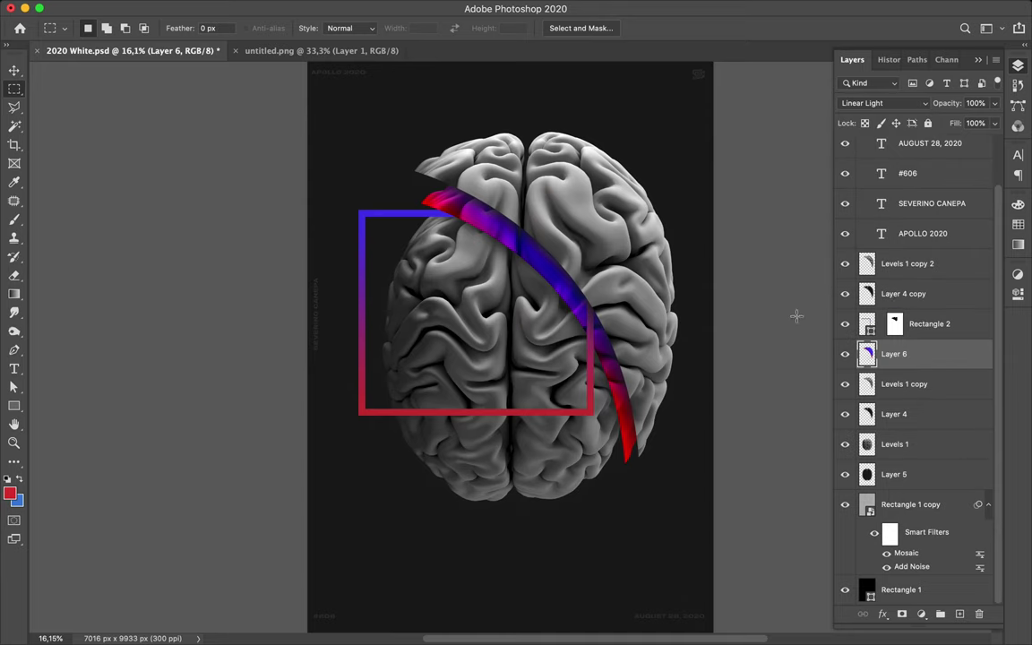
{"action": "key", "text": "v"}
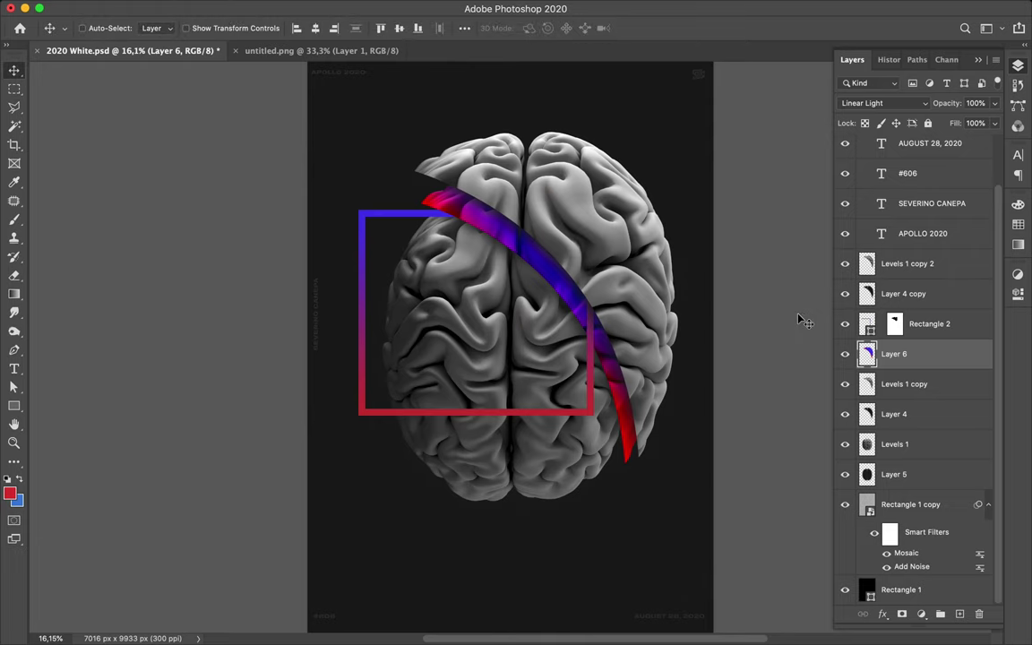
{"action": "key", "text": "super"}
{"action": "left_click", "coordinate": [594, 250]}
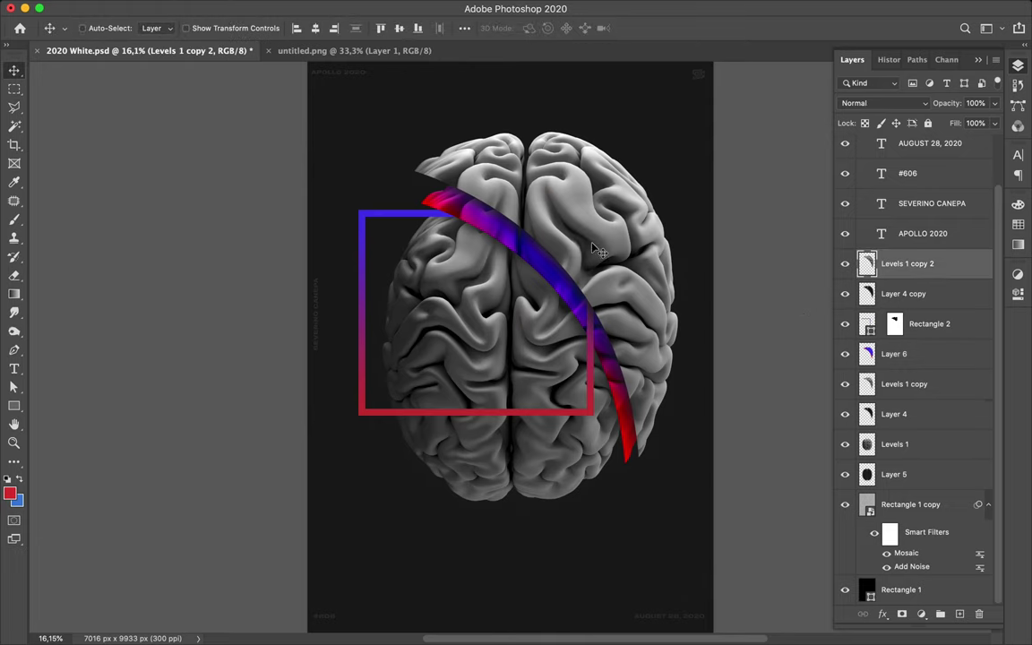
{"action": "left_click", "coordinate": [493, 347]}
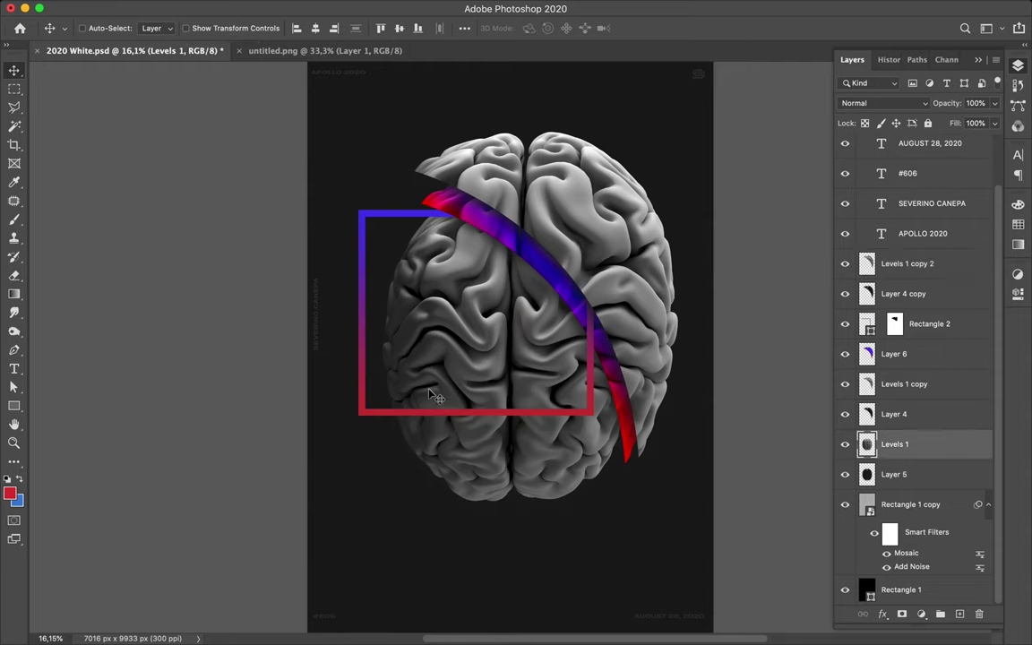
- Select a wedge on the brain's lower left with Polygonal Lasso and cut it onto its own layer
{"action": "key", "text": "l"}
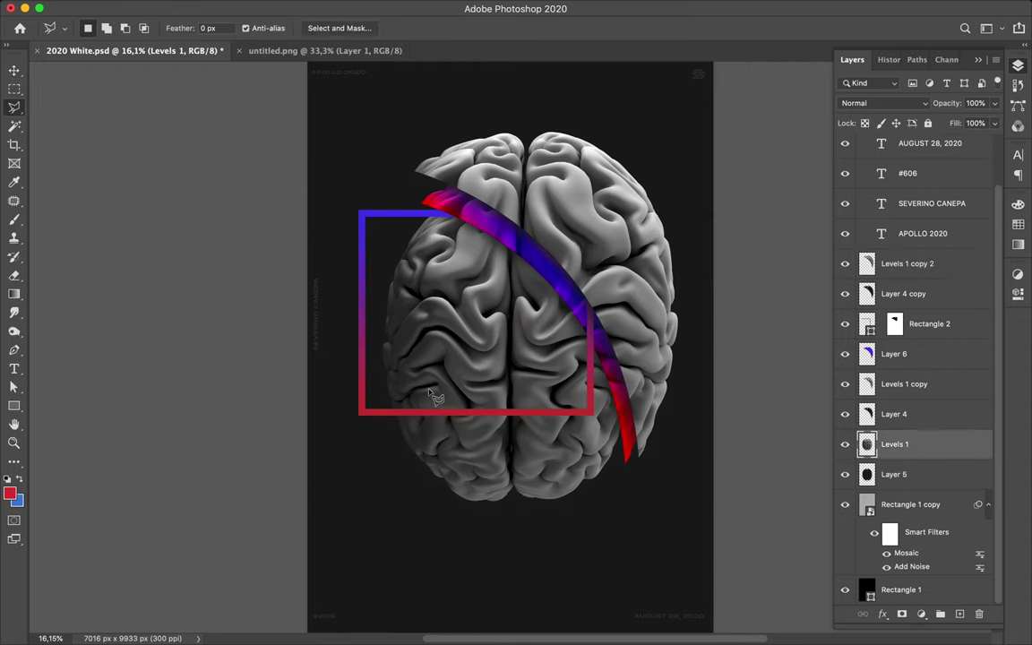
{"action": "left_click", "coordinate": [377, 358]}
{"action": "left_click", "coordinate": [518, 499]}
{"action": "left_click", "coordinate": [475, 534]}
{"action": "left_click", "coordinate": [363, 463]}
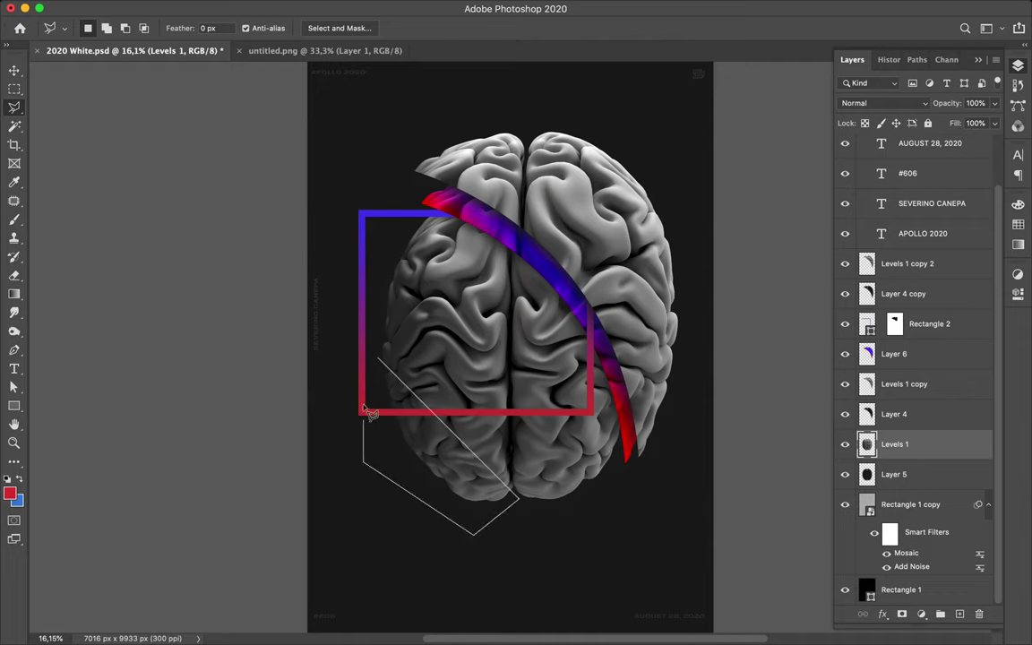
{"action": "left_click", "coordinate": [379, 360]}
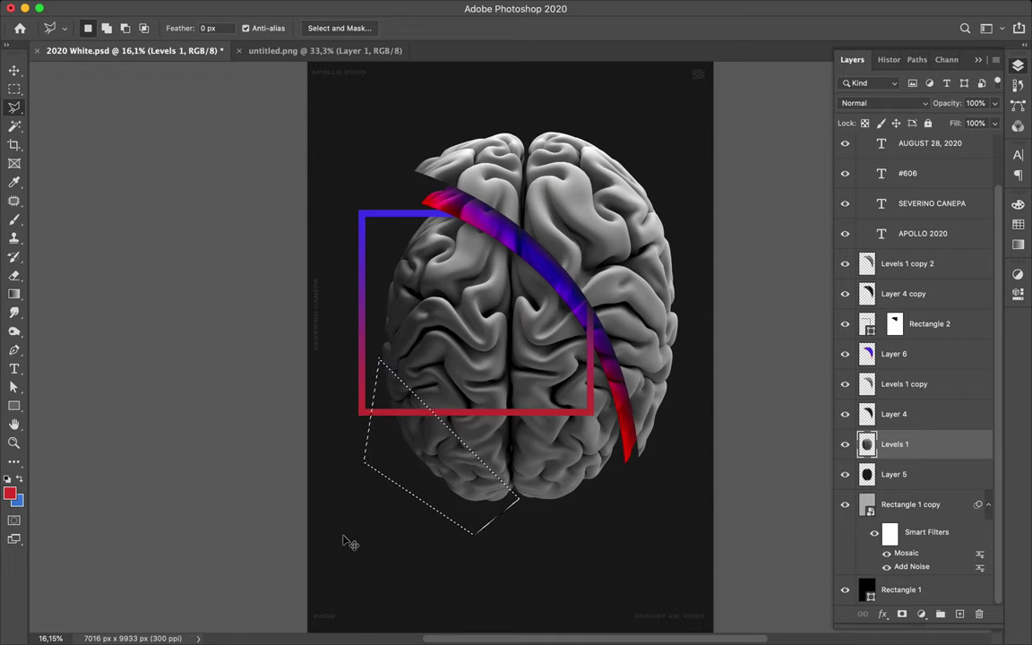
{"action": "key", "text": "Delete"}
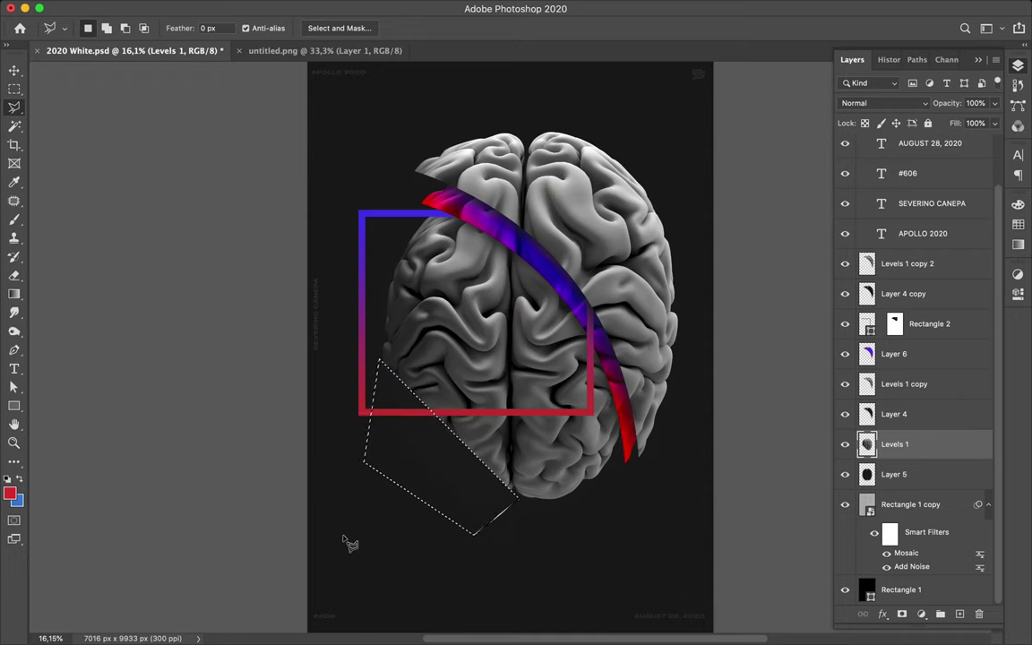
{"action": "key", "text": "ctrl+shift+j"}
{"action": "key", "text": "v"}
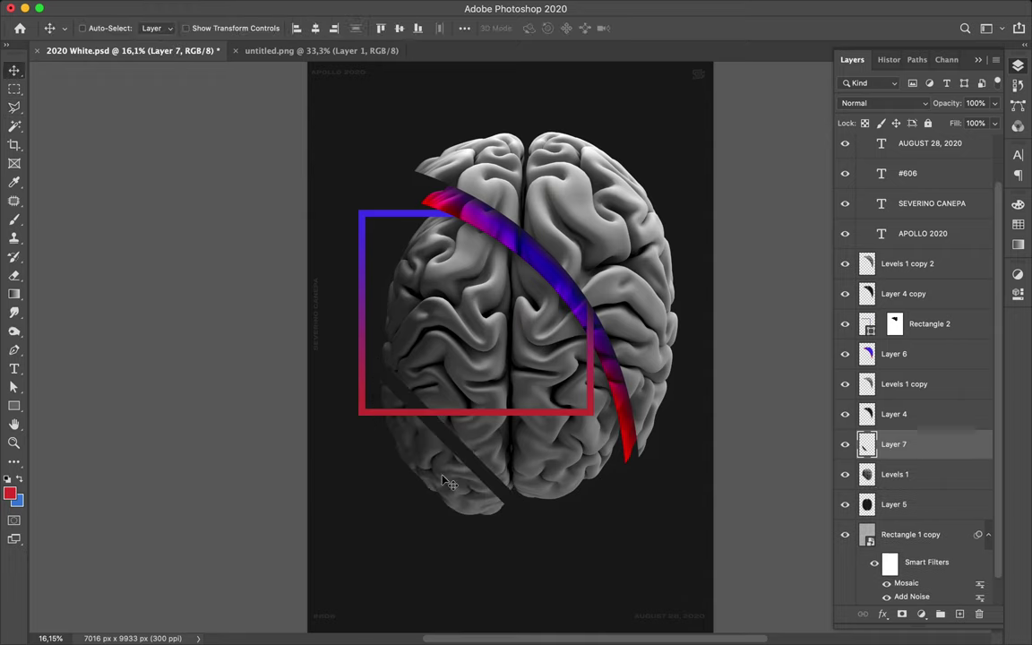
- Shift the wedge away, scale its copy to about 67%, and add a new Layer 8
{"action": "left_click_drag", "start_coordinate": [432, 474], "coordinate": [391, 520]}
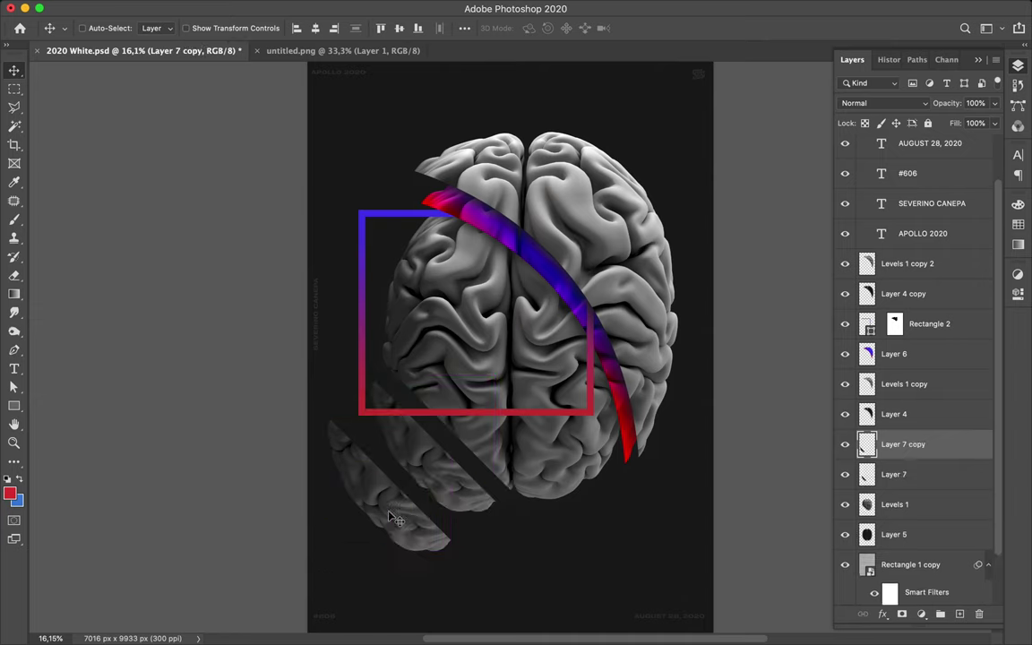
{"action": "key", "text": "super+t"}
{"action": "left_click_drag", "start_coordinate": [326, 553], "coordinate": [417, 491]}
{"action": "key", "text": "Return"}
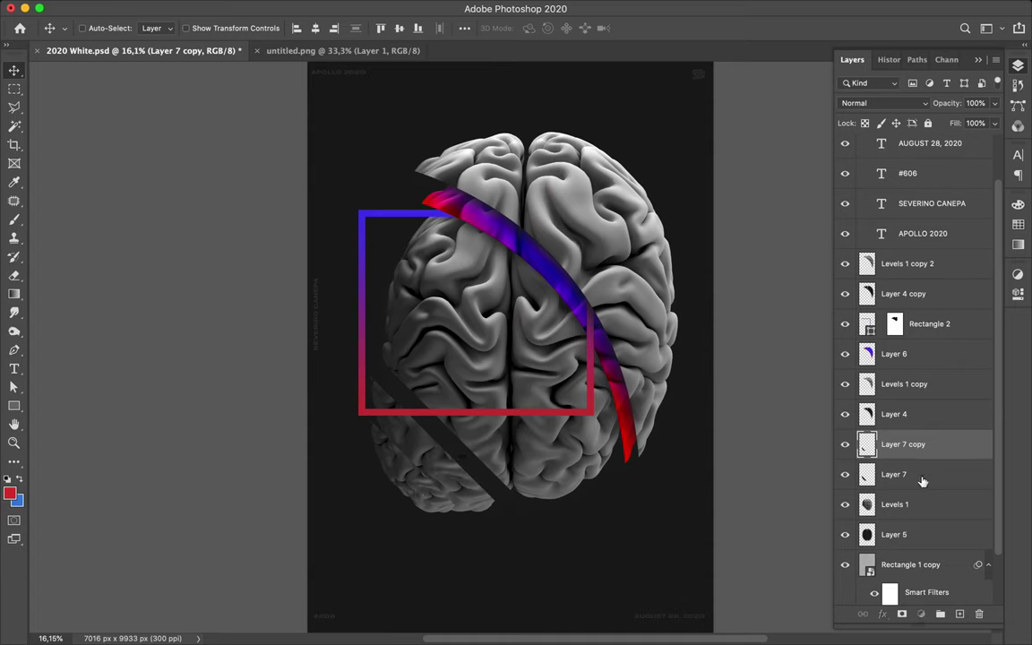
{"action": "left_click", "coordinate": [961, 612]}
{"action": "key", "text": "super"}
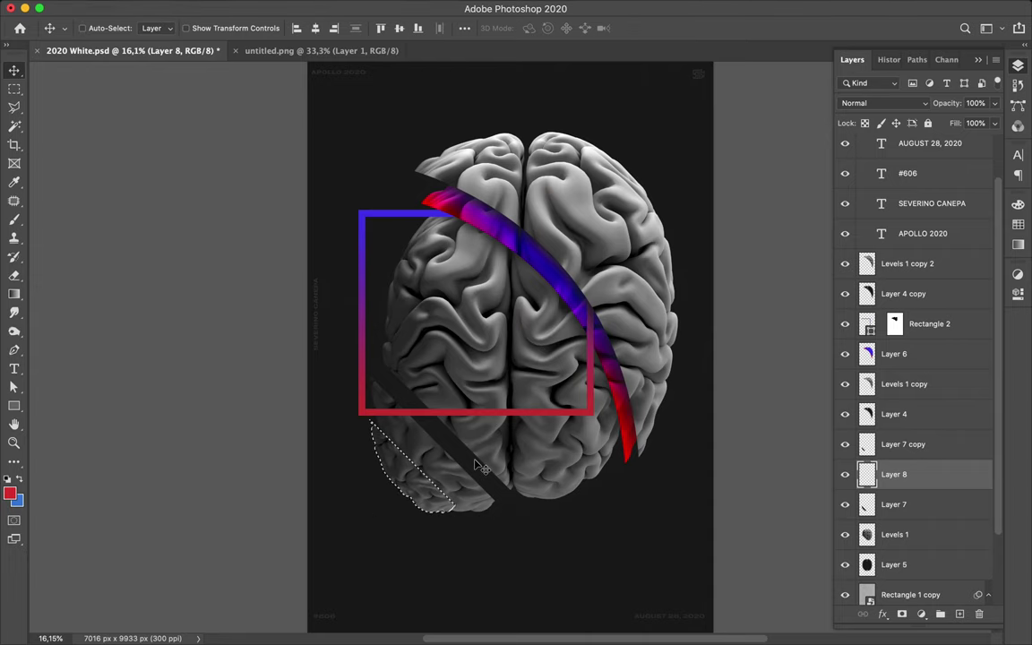
- Paint the wedge-shaped selection black on Layer 8 and deselect
{"action": "key", "text": "b"}
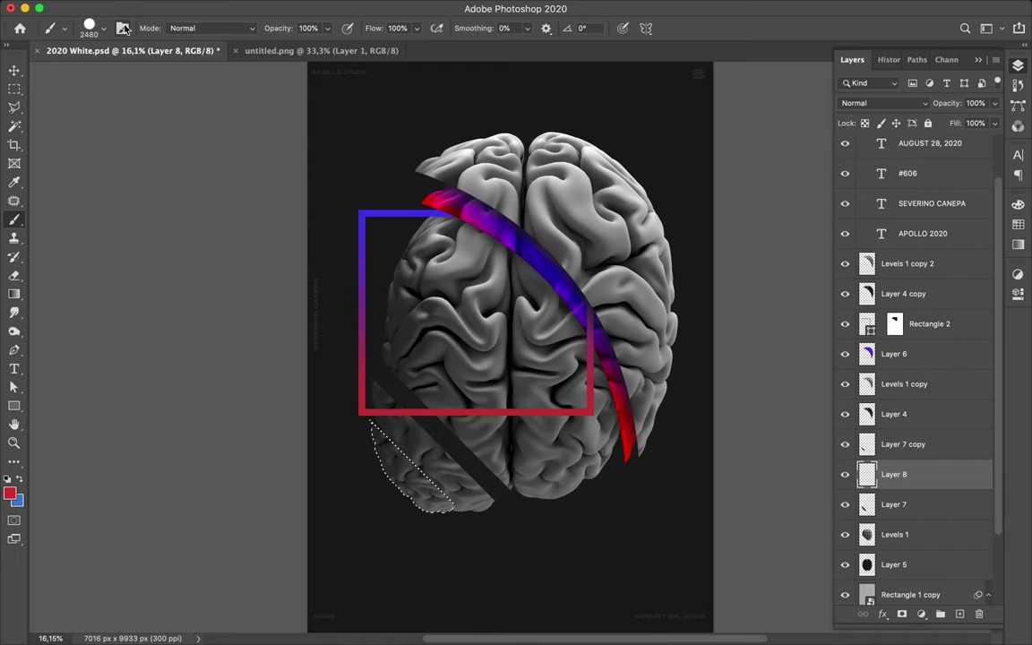
{"action": "key", "text": "a"}
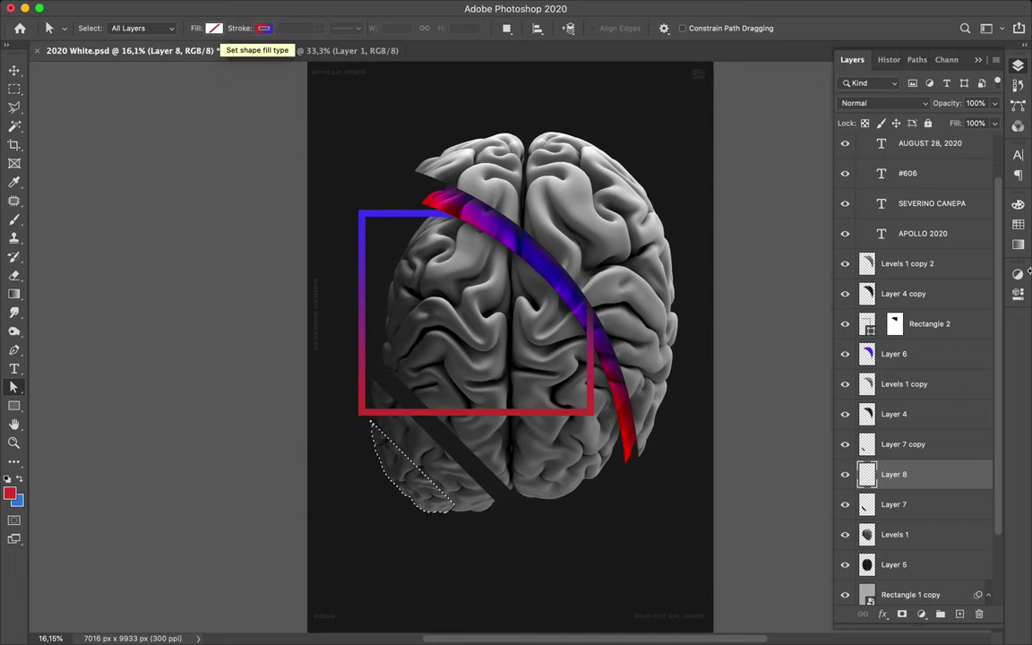
{"action": "key", "text": "b"}
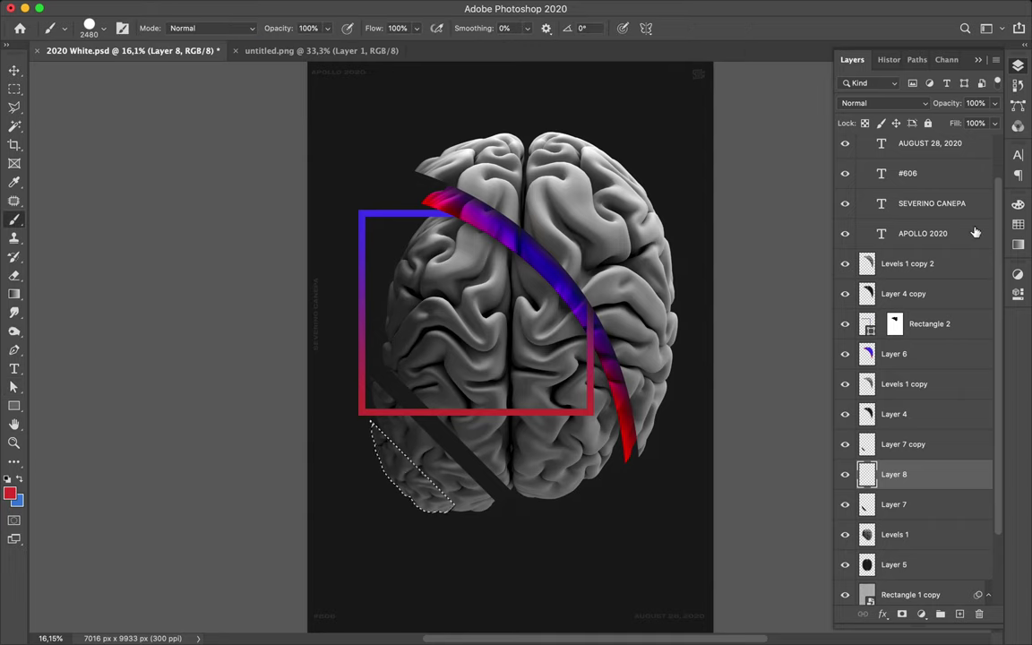
{"action": "left_click", "coordinate": [1018, 224]}
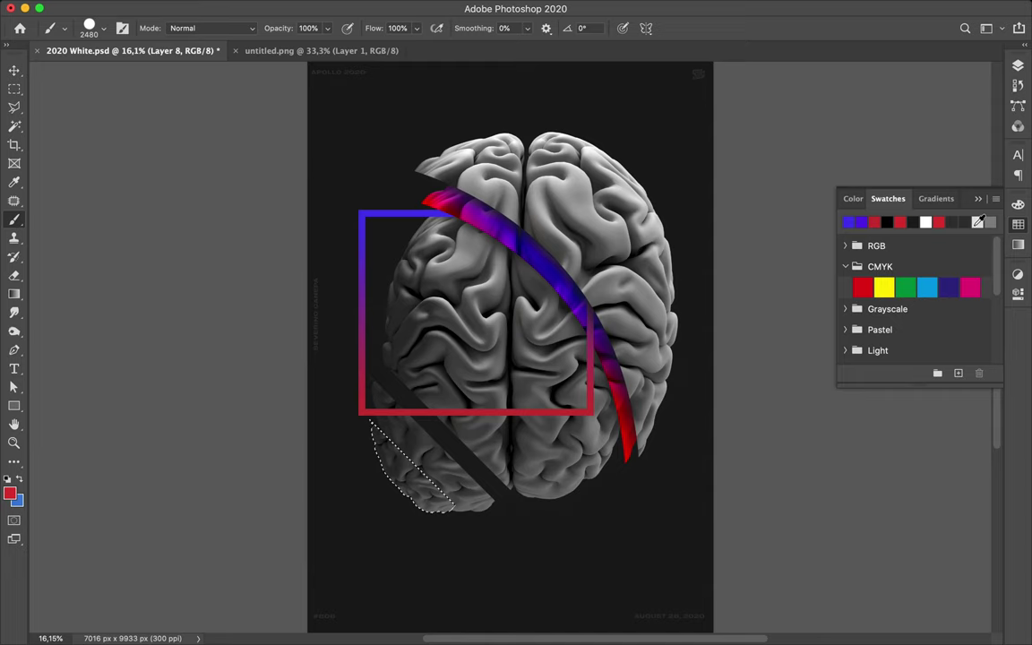
{"action": "left_click", "coordinate": [884, 223]}
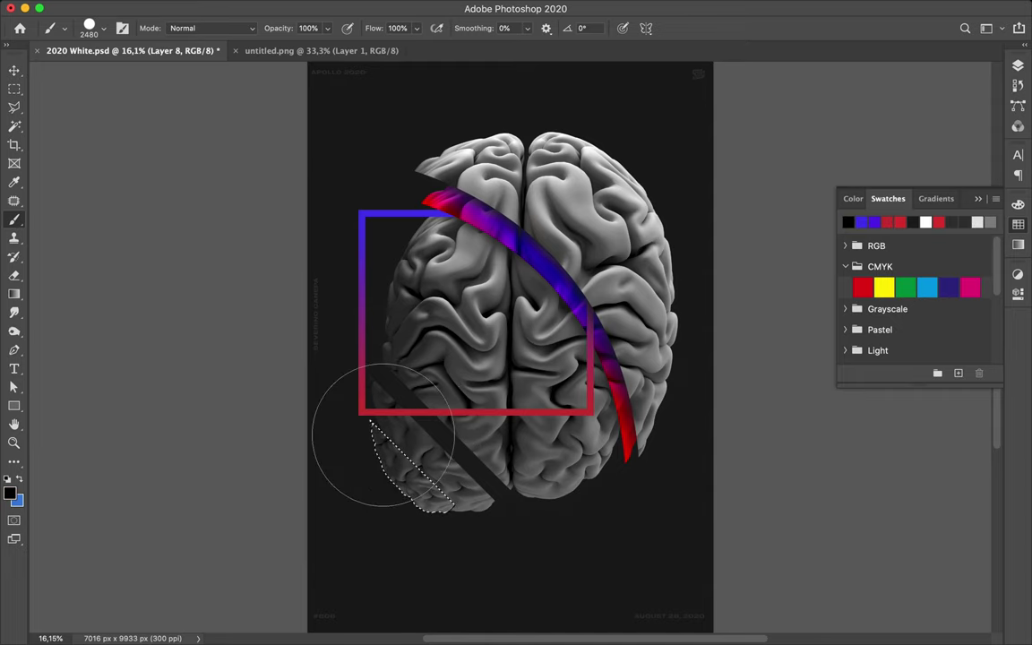
{"action": "key", "text": "m"}
{"action": "key", "text": "ctrl+d"}
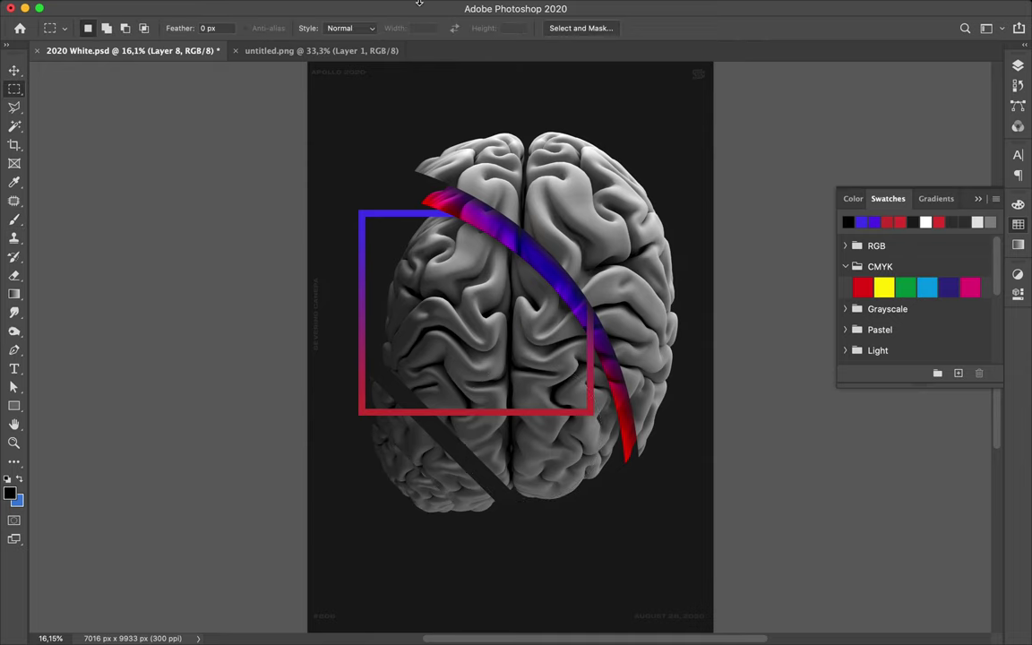
- Soften Layer 8 with a 120,7 px Gaussian Blur
{"action": "left_click", "coordinate": [335, 9]}
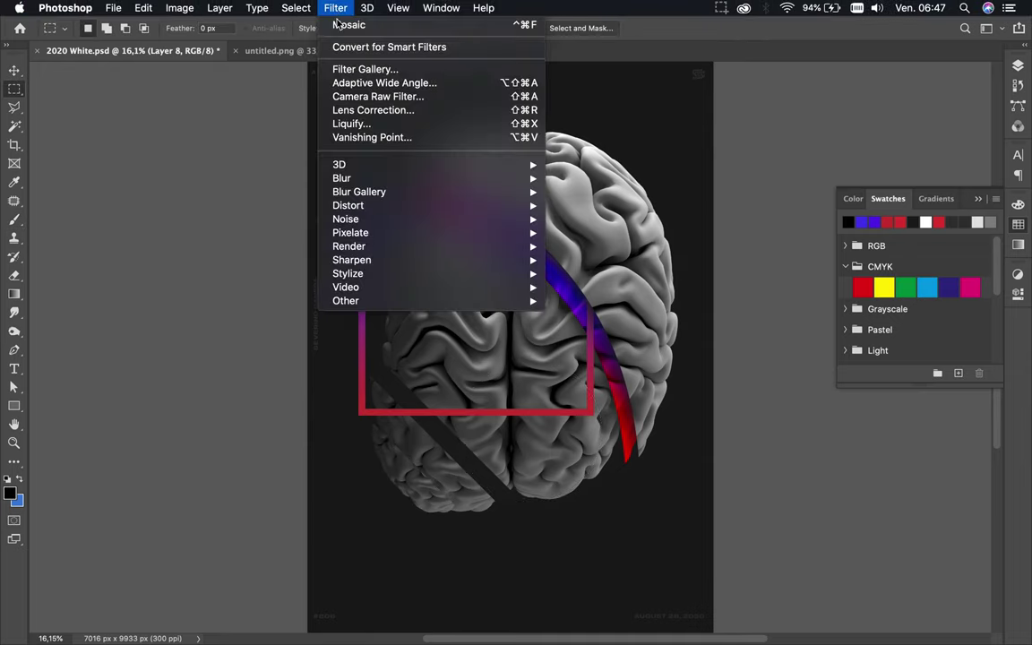
{"action": "mouse_move", "coordinate": [394, 179]}
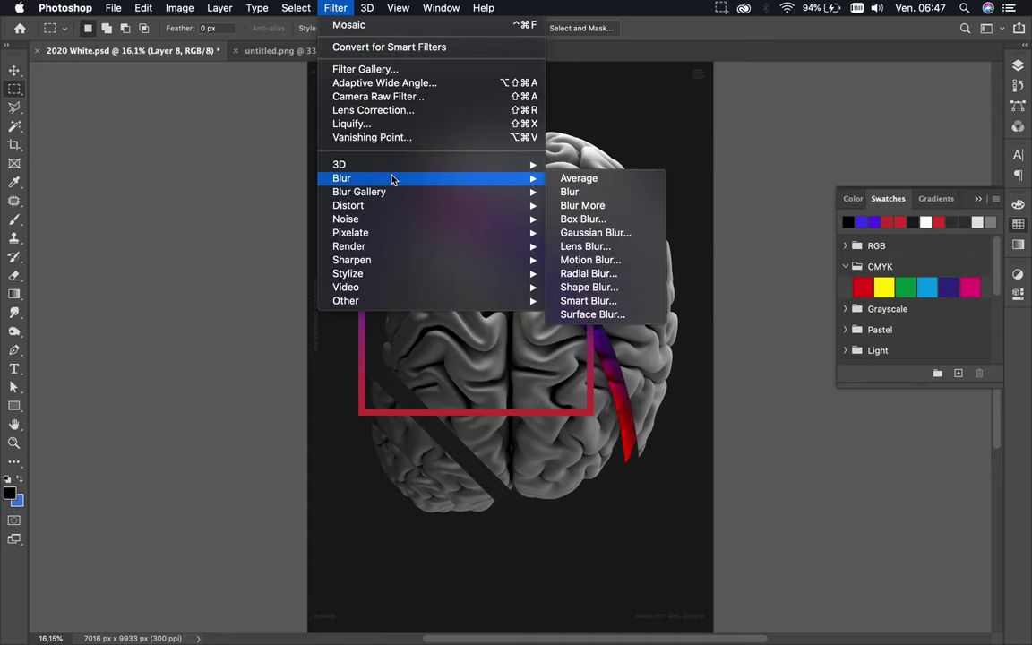
{"action": "left_click", "coordinate": [596, 233]}
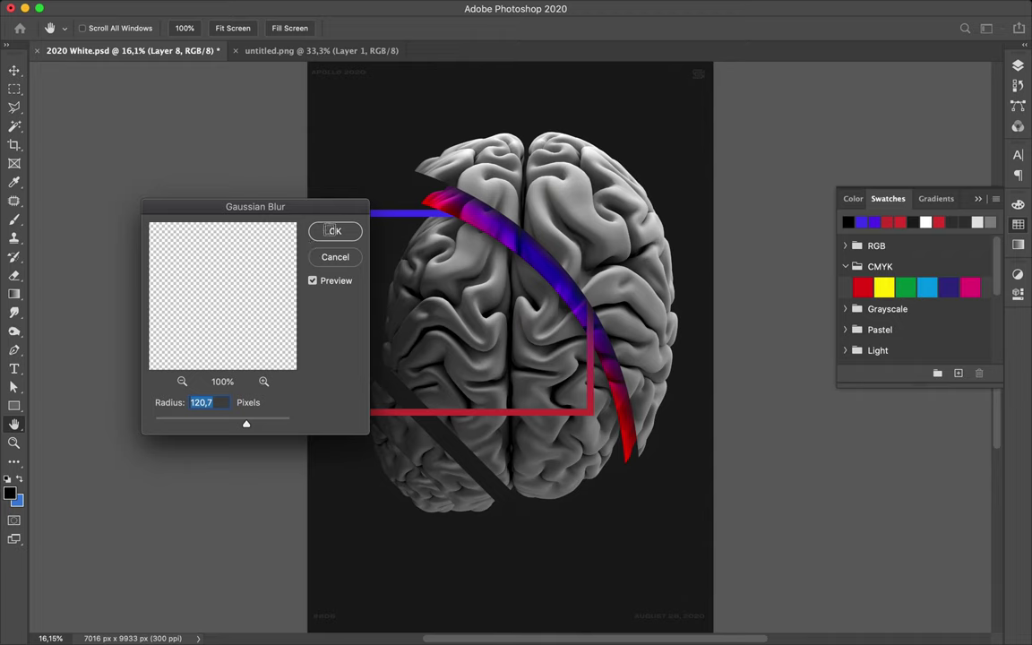
{"action": "left_click", "coordinate": [329, 231]}
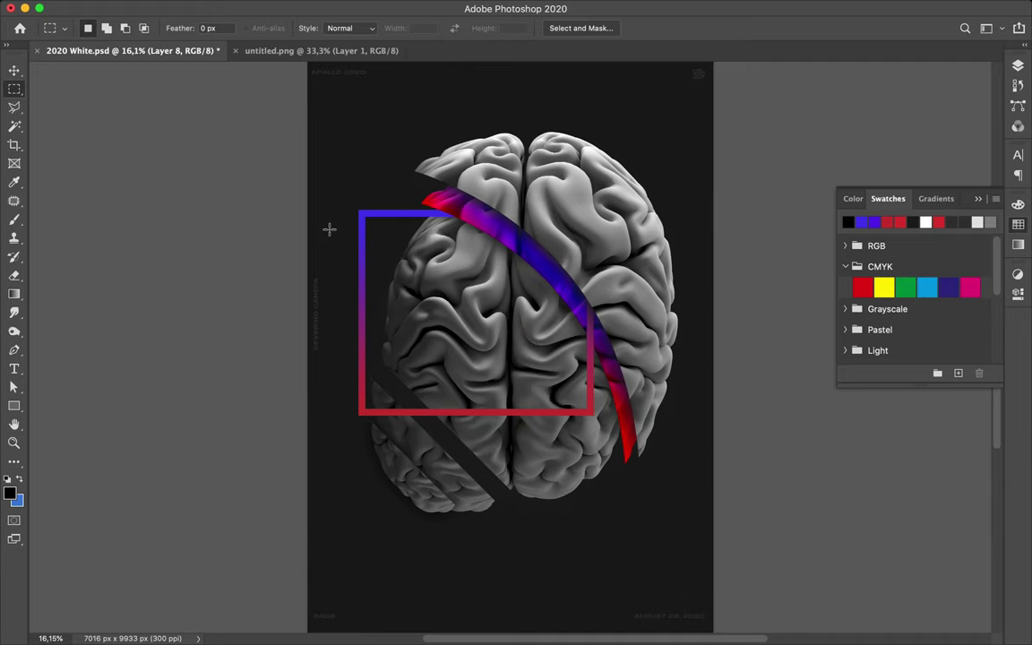
{"action": "key", "text": "v"}
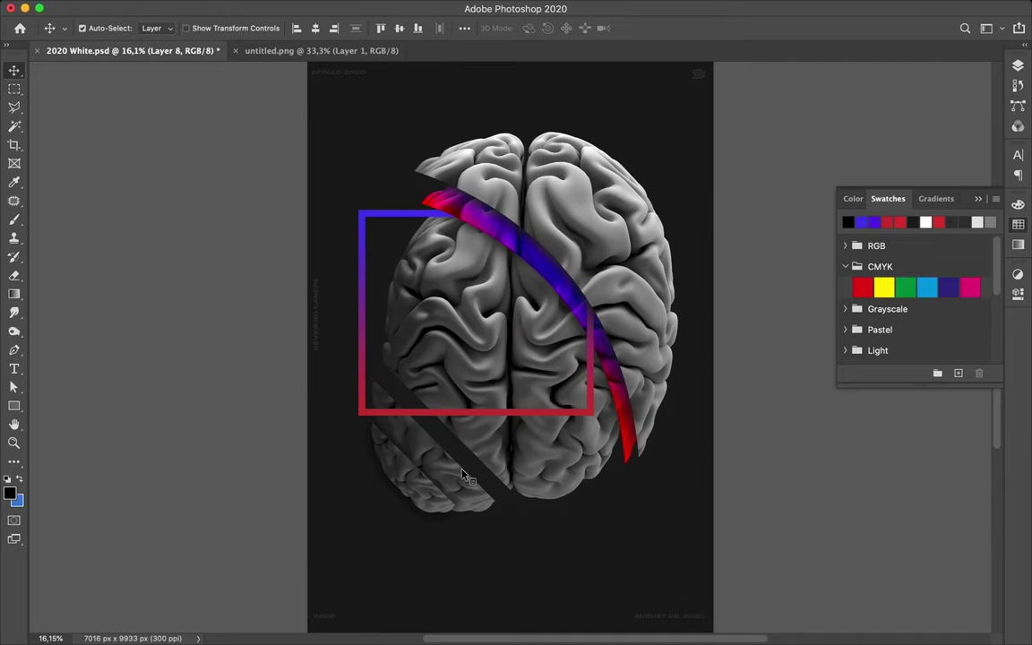
- Add Layer 9 above Levels 1 and paint black inside the wedge's shape
{"action": "key", "text": "super"}
{"action": "left_click", "coordinate": [1018, 68]}
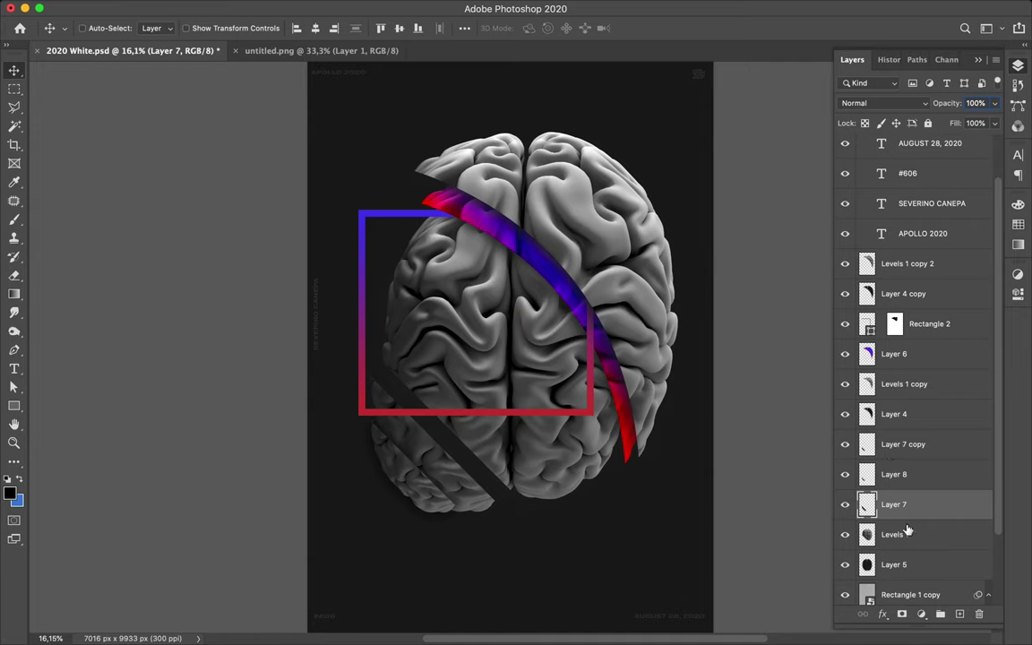
{"action": "left_click", "coordinate": [856, 535]}
{"action": "left_click", "coordinate": [960, 615]}
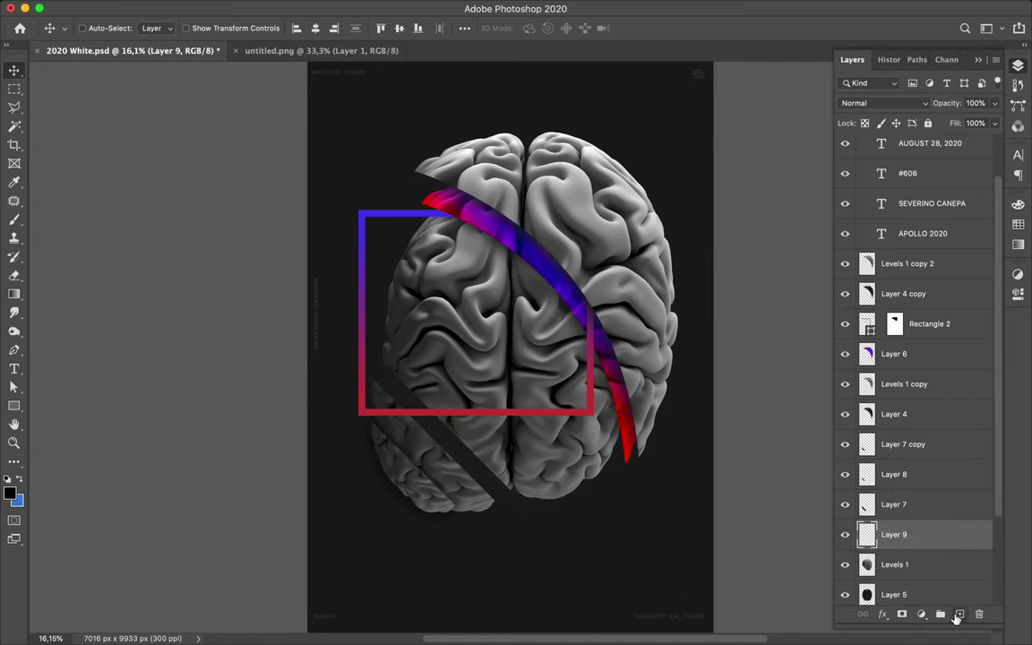
{"action": "left_click", "coordinate": [865, 507], "text": "super"}
{"action": "key", "text": "b"}
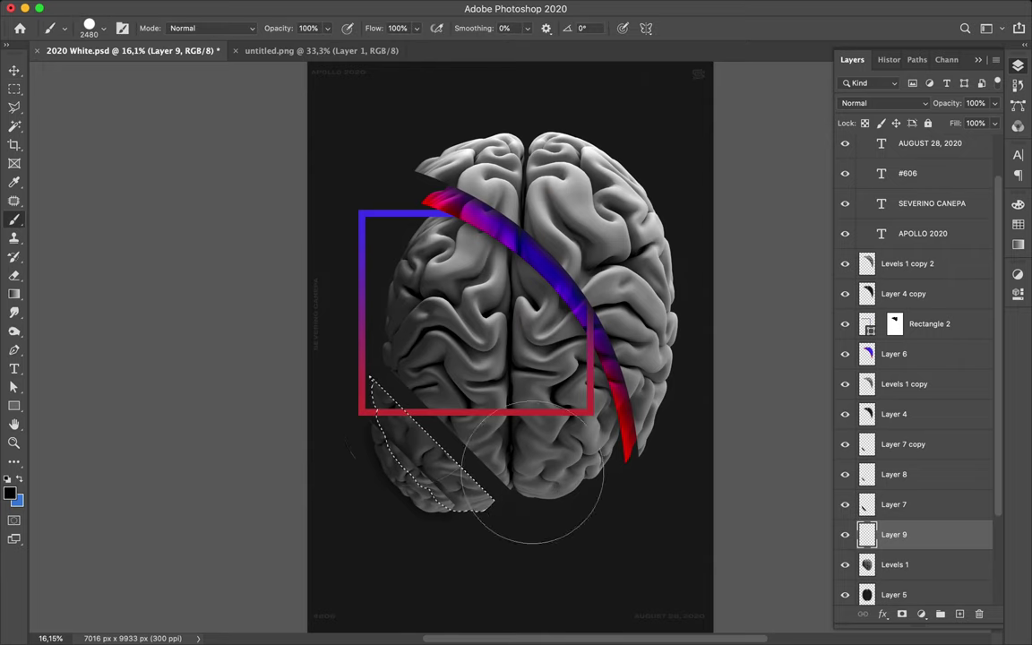
{"action": "left_click_drag", "start_coordinate": [396, 432], "coordinate": [457, 502]}
{"action": "key", "text": "m"}
{"action": "left_click", "coordinate": [500, 519]}
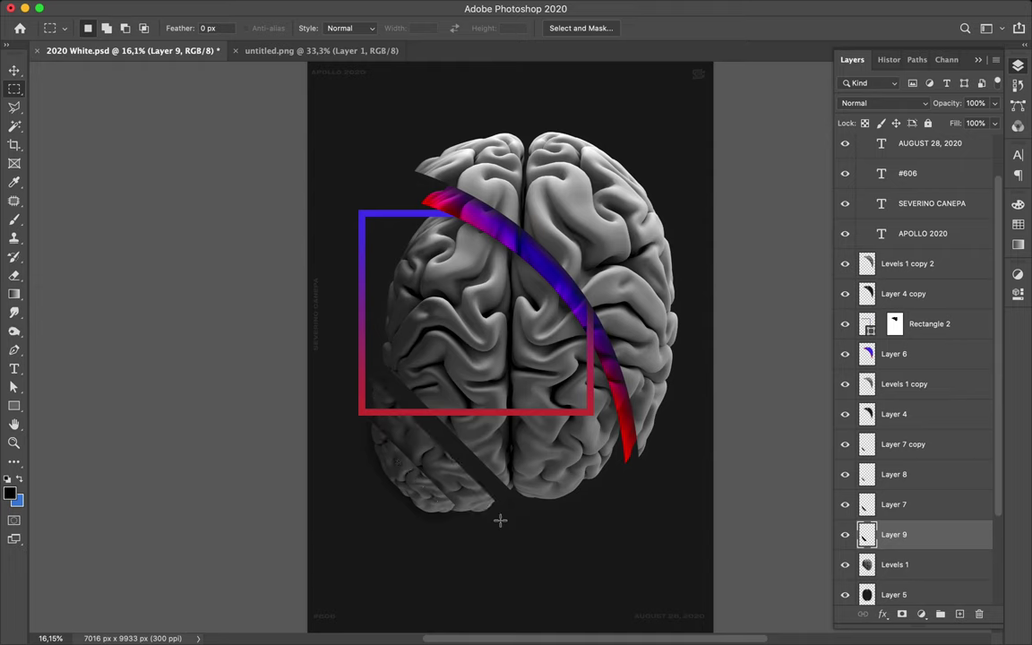
- Reapply the last Gaussian Blur to Layer 9 and select the wedge Layer 7
{"action": "left_click", "coordinate": [335, 8]}
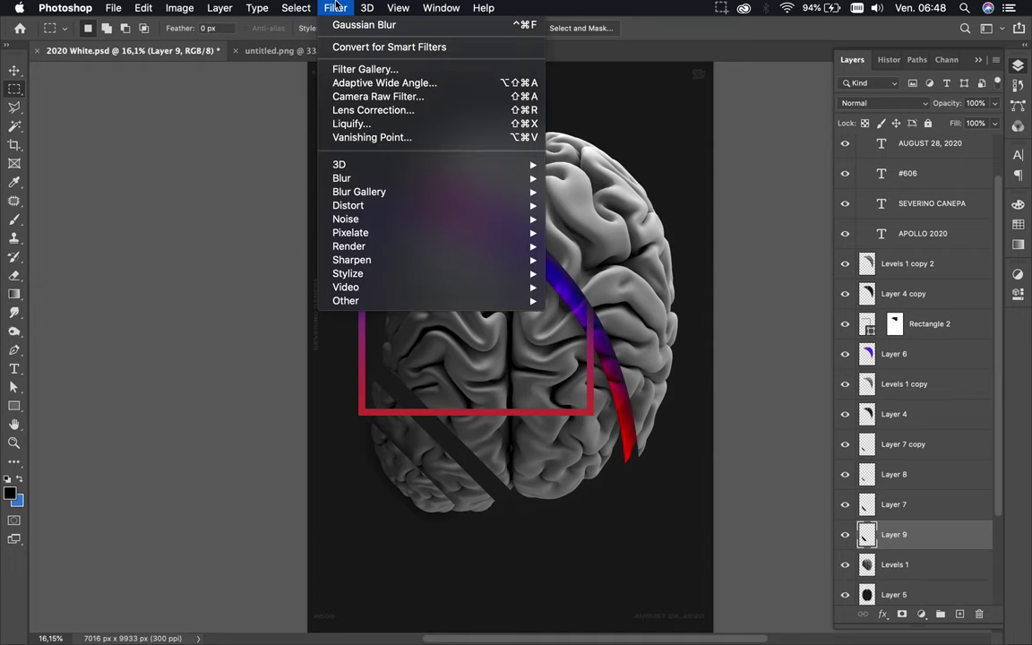
{"action": "left_click", "coordinate": [341, 25]}
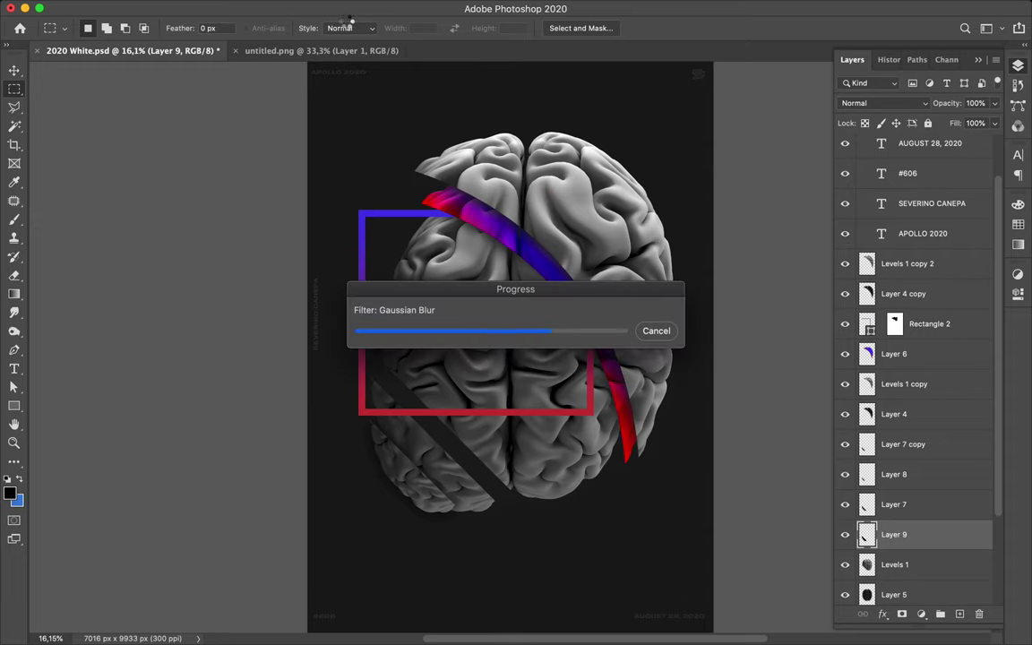
{"action": "key", "text": "v"}
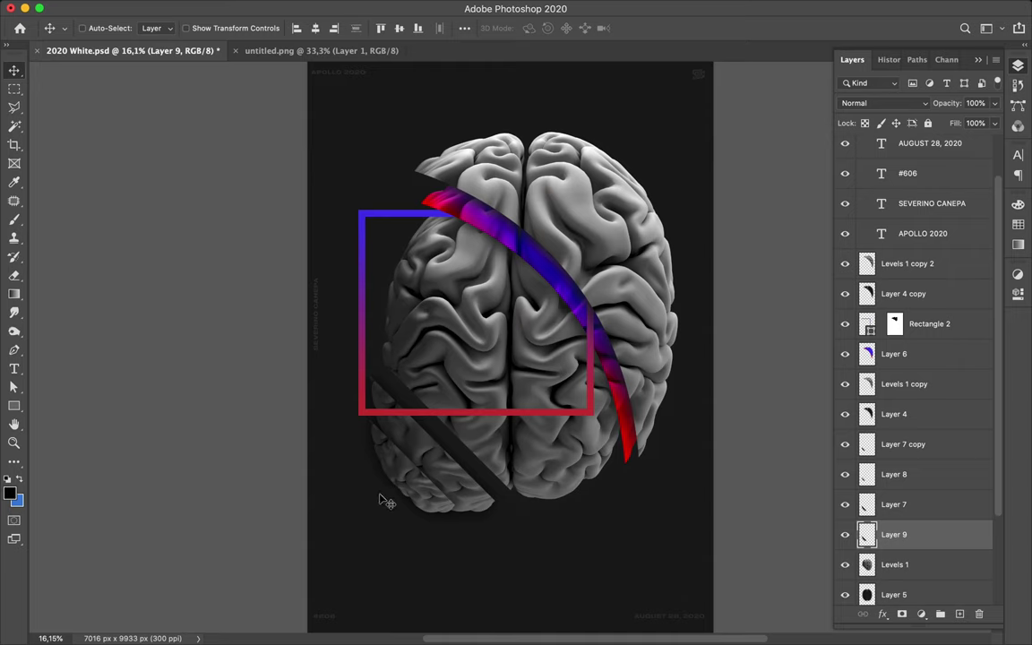
{"action": "left_click", "coordinate": [435, 464]}
- Select the four wedge and shadow layers and drag them directly above Rectangle 2
{"action": "key", "text": "alt+shift+bracketleft"}
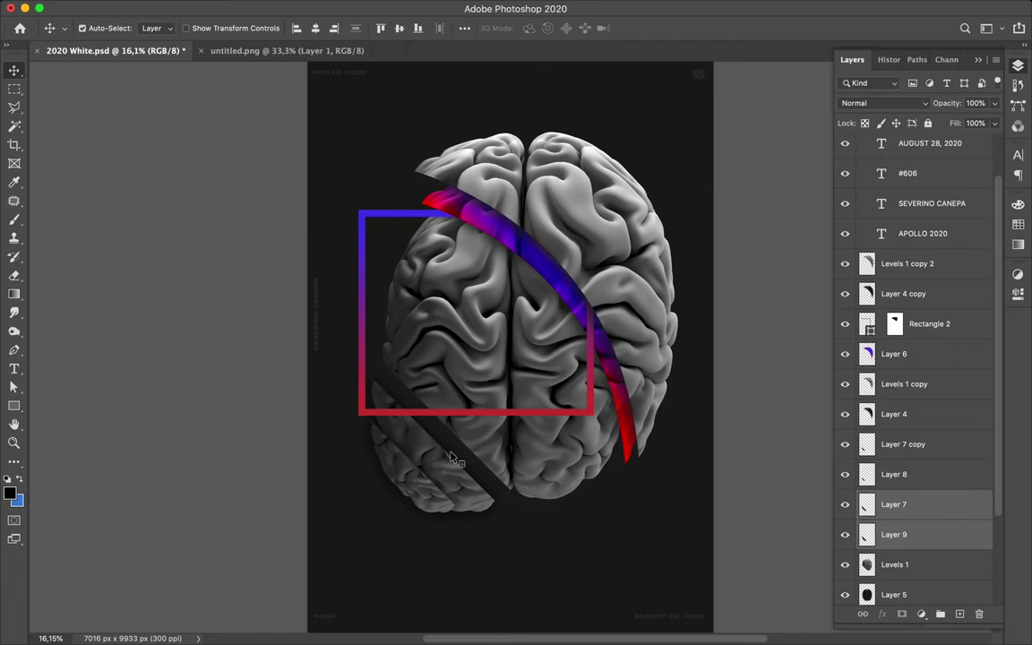
{"action": "key", "text": "alt+shift+bracketright"}
{"action": "key", "text": "alt+shift+bracketright"}
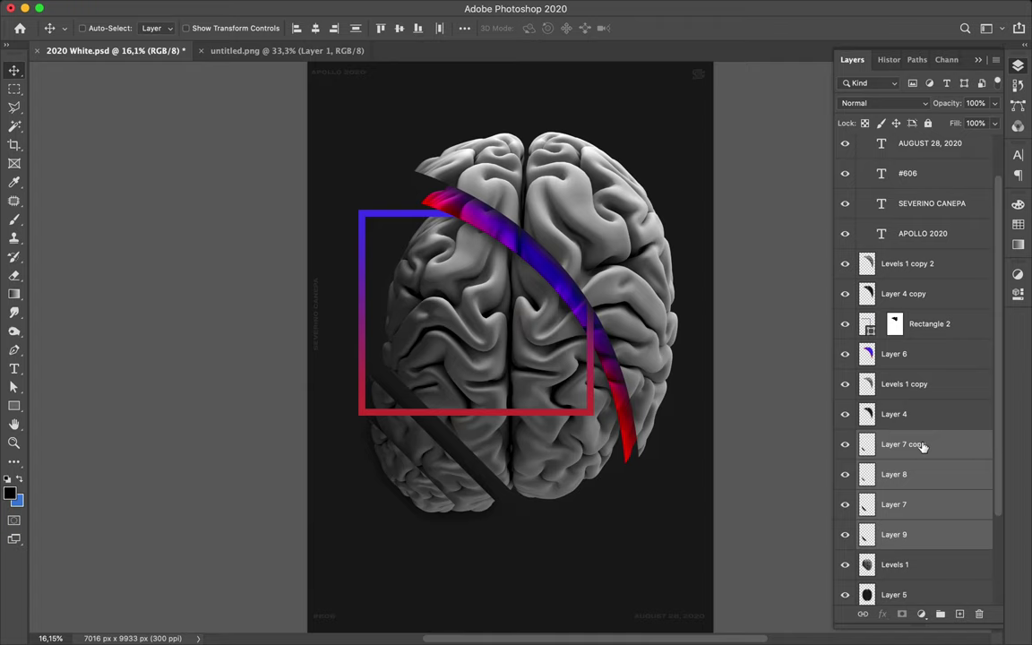
{"action": "left_click_drag", "start_coordinate": [922, 445], "coordinate": [900, 326]}
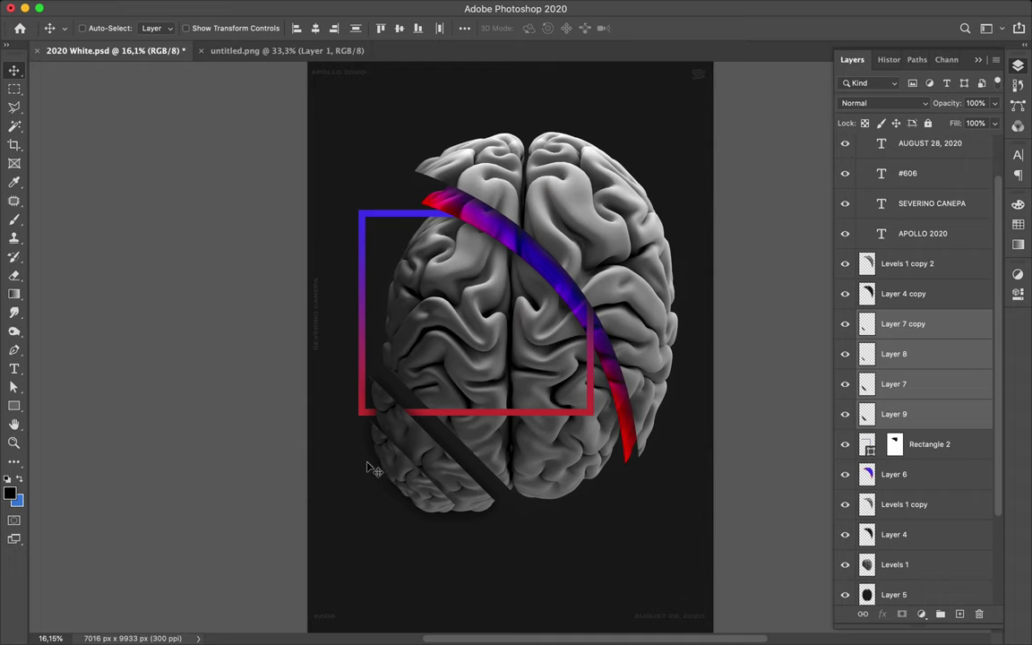
- Draw a wide 3680 × 561 px rectangle below the brain with no stroke
{"action": "key", "text": "u"}
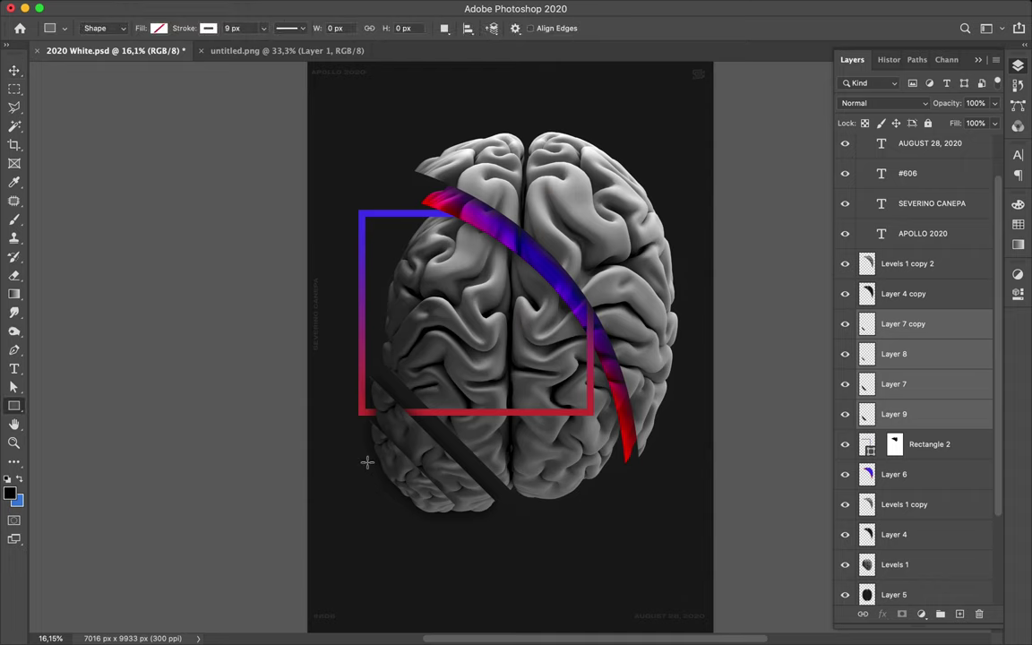
{"action": "left_click", "coordinate": [207, 29]}
{"action": "left_click", "coordinate": [125, 57]}
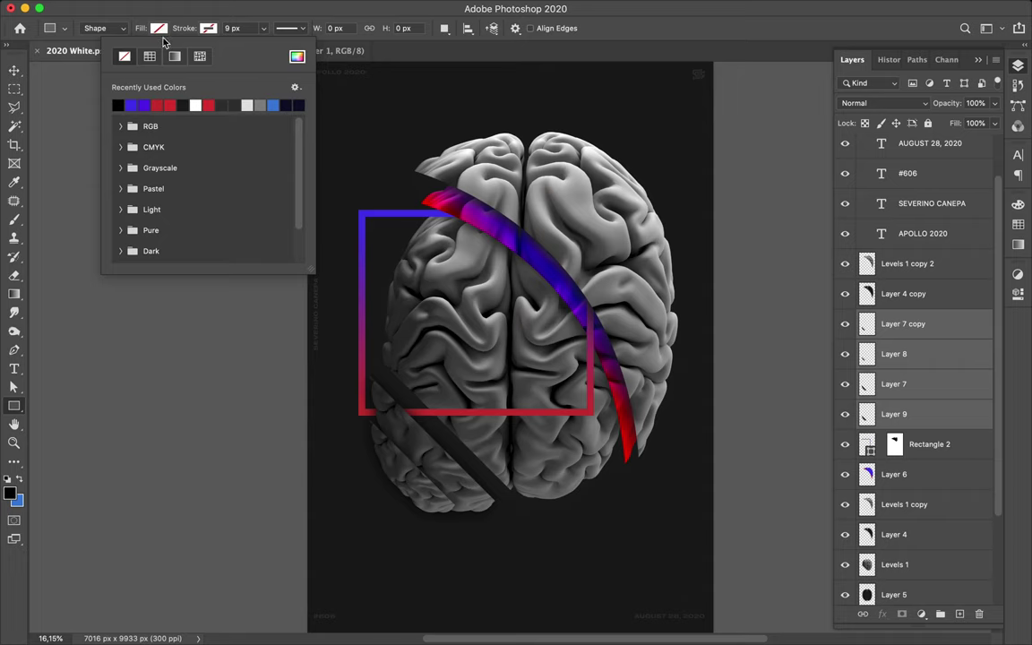
{"action": "left_click", "coordinate": [174, 56]}
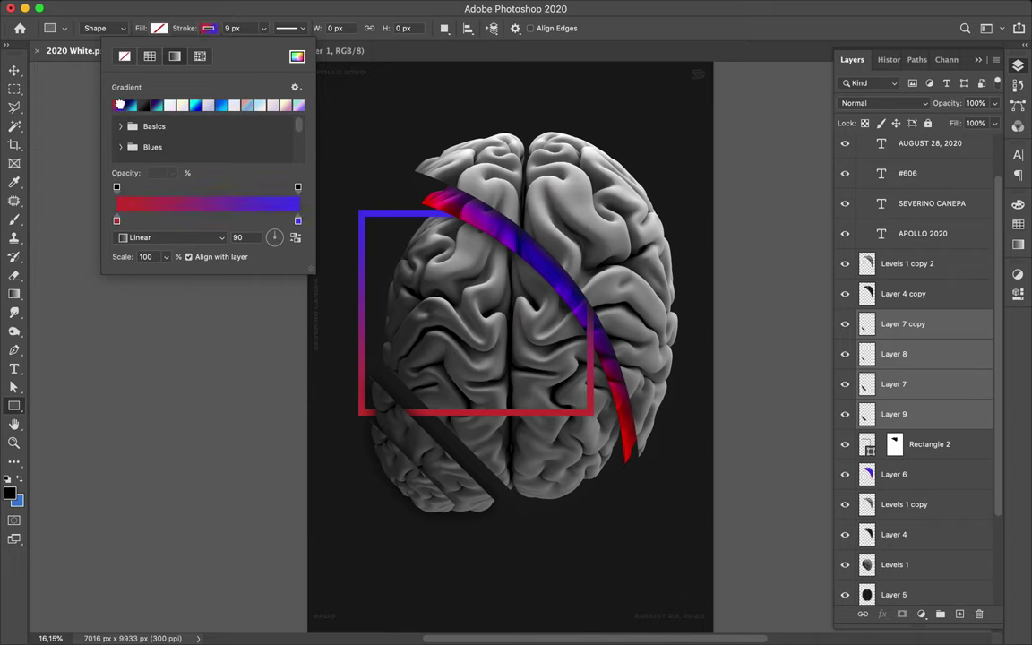
{"action": "mouse_move", "coordinate": [391, 507]}
{"action": "left_mouse_down"}
{"action": "mouse_move", "coordinate": [553, 510]}
{"action": "mouse_move", "coordinate": [601, 521]}
{"action": "mouse_move", "coordinate": [603, 538]}
{"action": "left_mouse_up"}
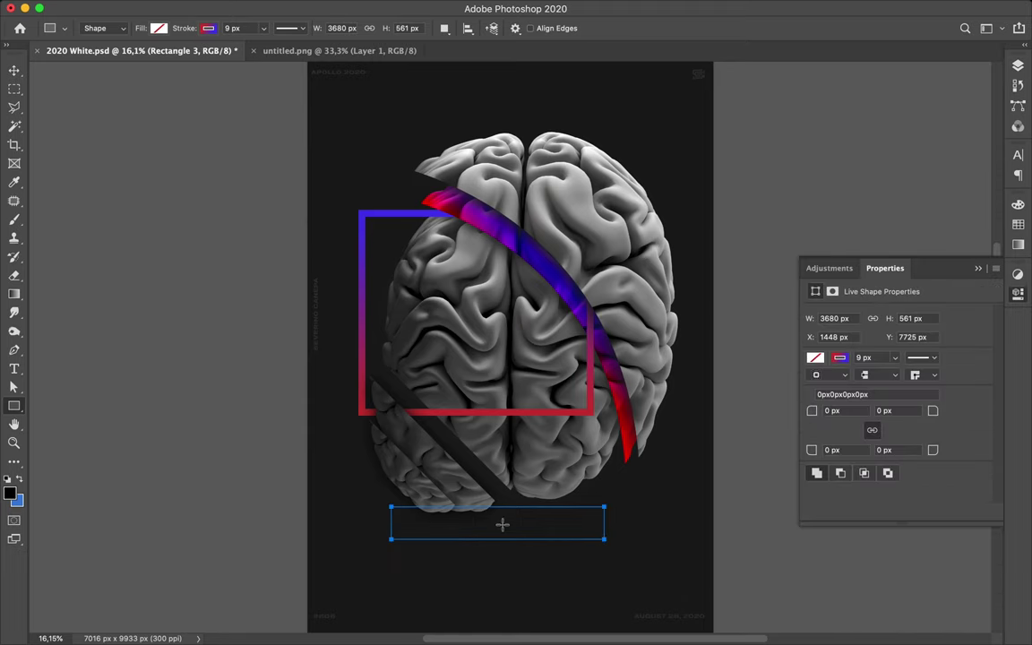
{"action": "left_click", "coordinate": [209, 29]}
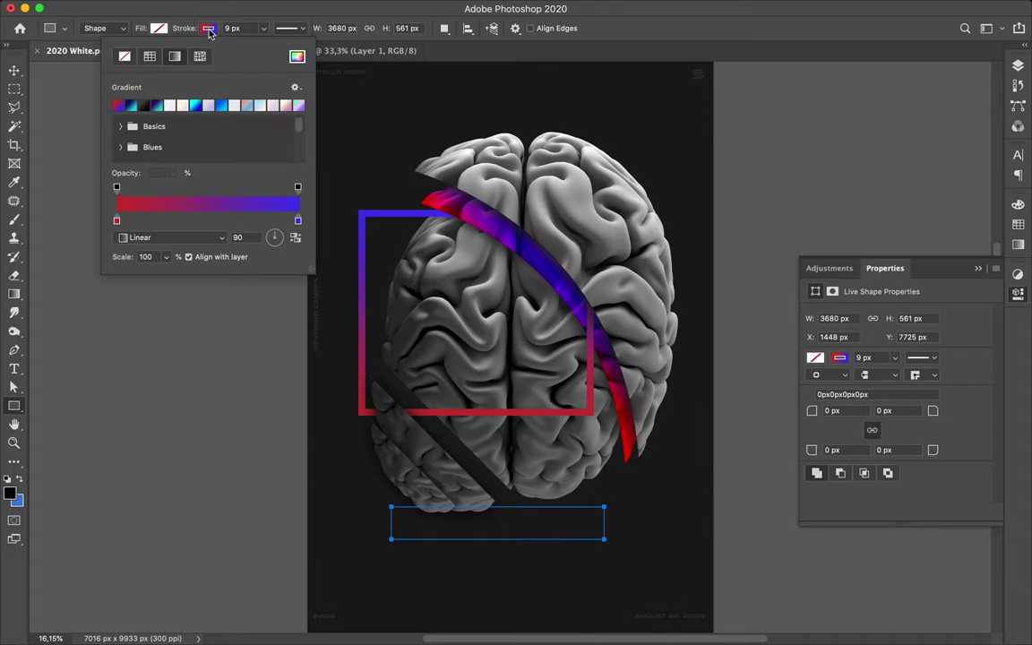
{"action": "left_click", "coordinate": [124, 55]}
- Fill the bar with the red-to-blue gradient preset, angled to run left to right
{"action": "left_click", "coordinate": [159, 29]}
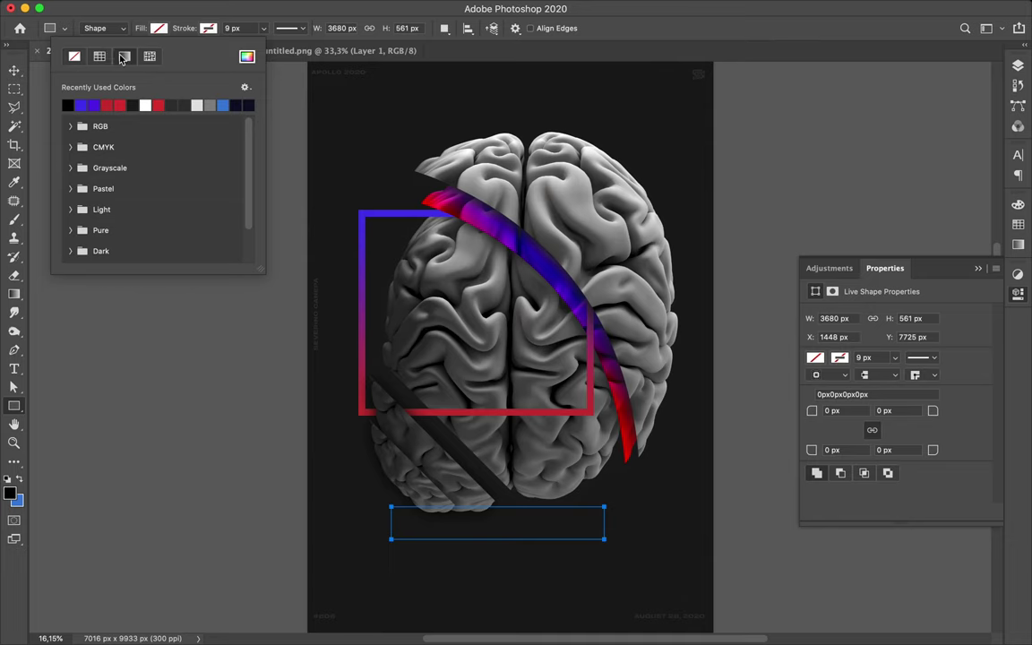
{"action": "left_click", "coordinate": [124, 57]}
{"action": "left_click", "coordinate": [71, 106]}
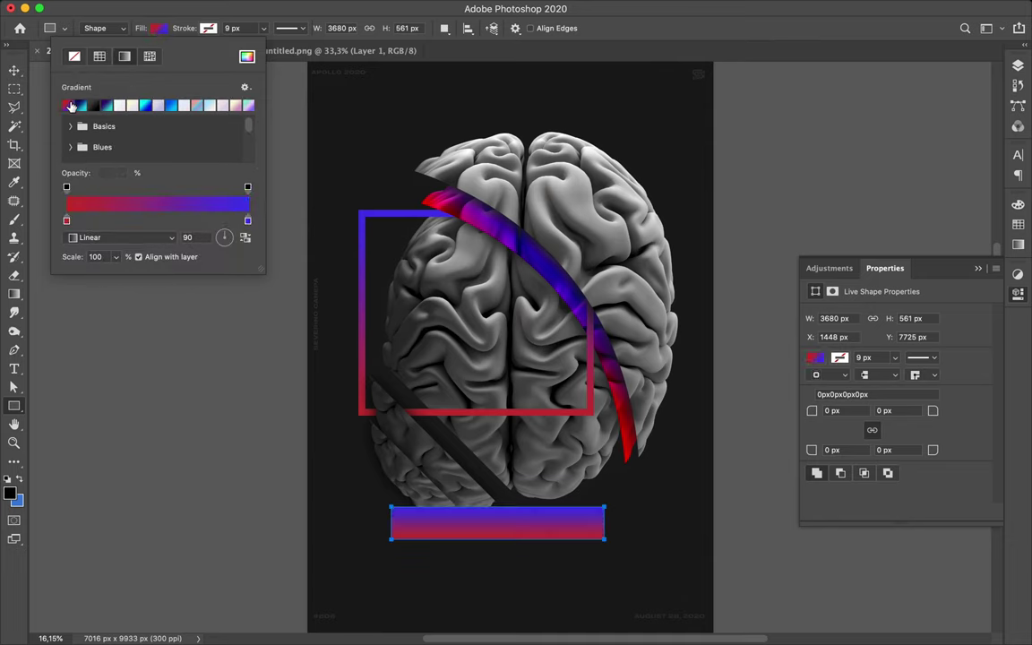
{"action": "double_click", "coordinate": [198, 235]}
{"action": "type", "text": "45"}
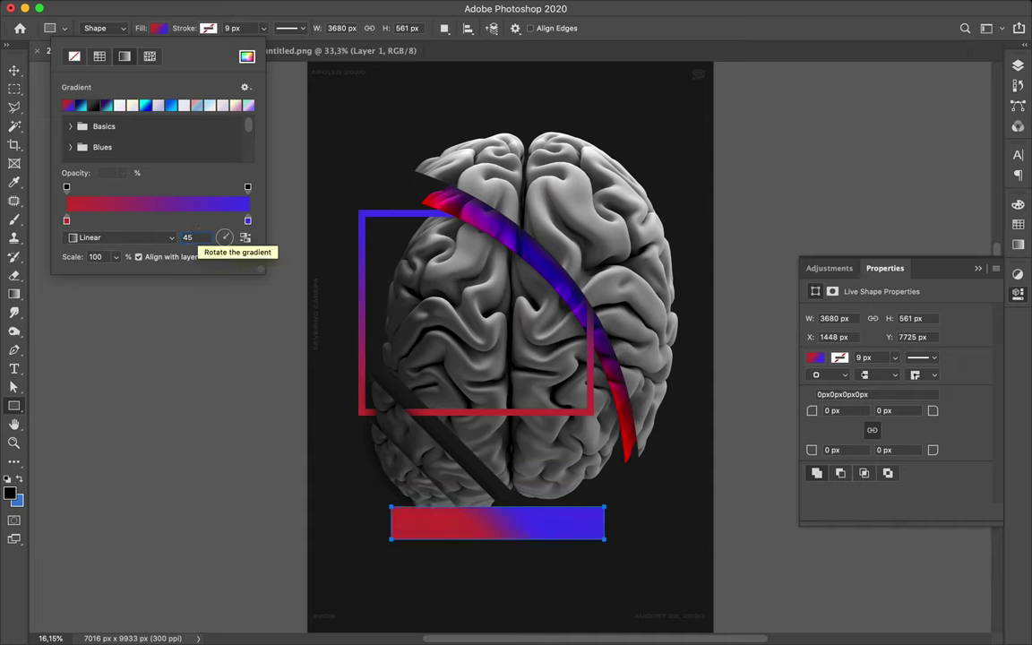
{"action": "double_click", "coordinate": [189, 238]}
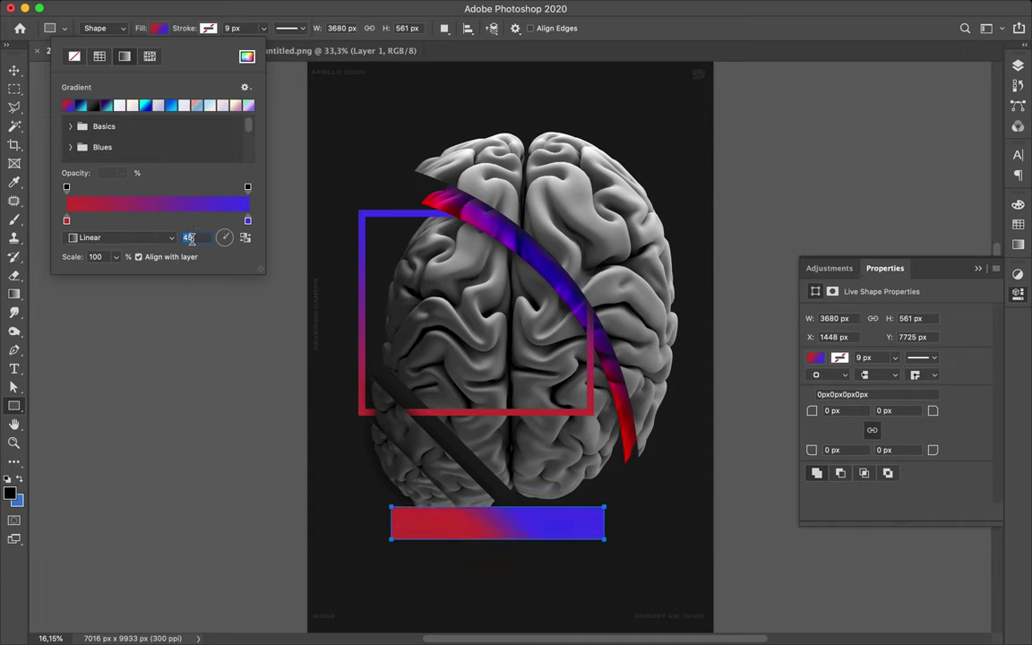
{"action": "type", "text": "90"}
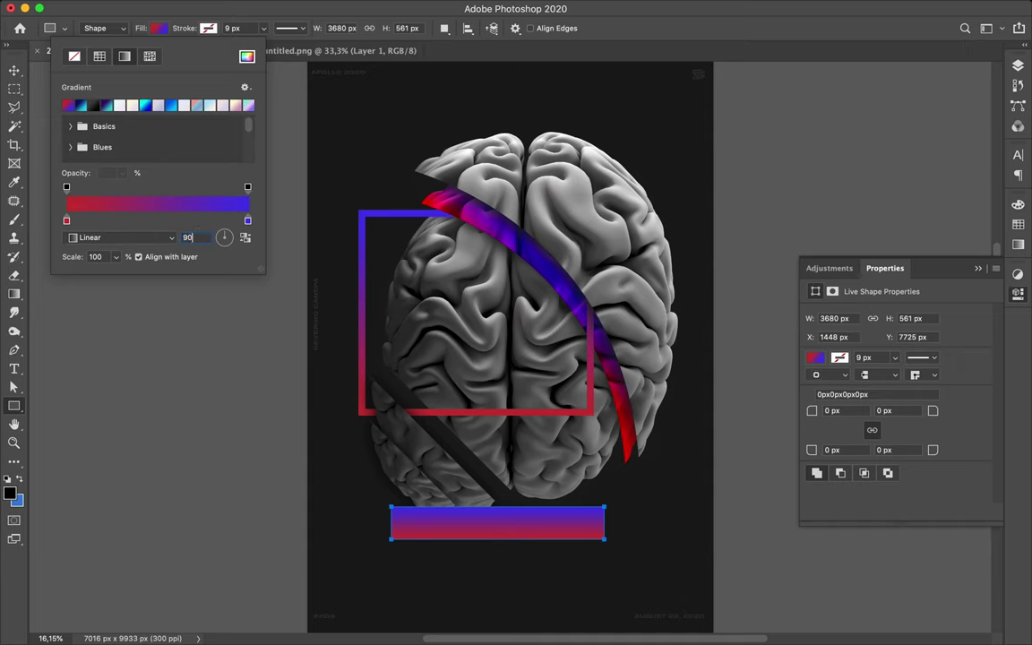
{"action": "key", "text": "BackSpace"}
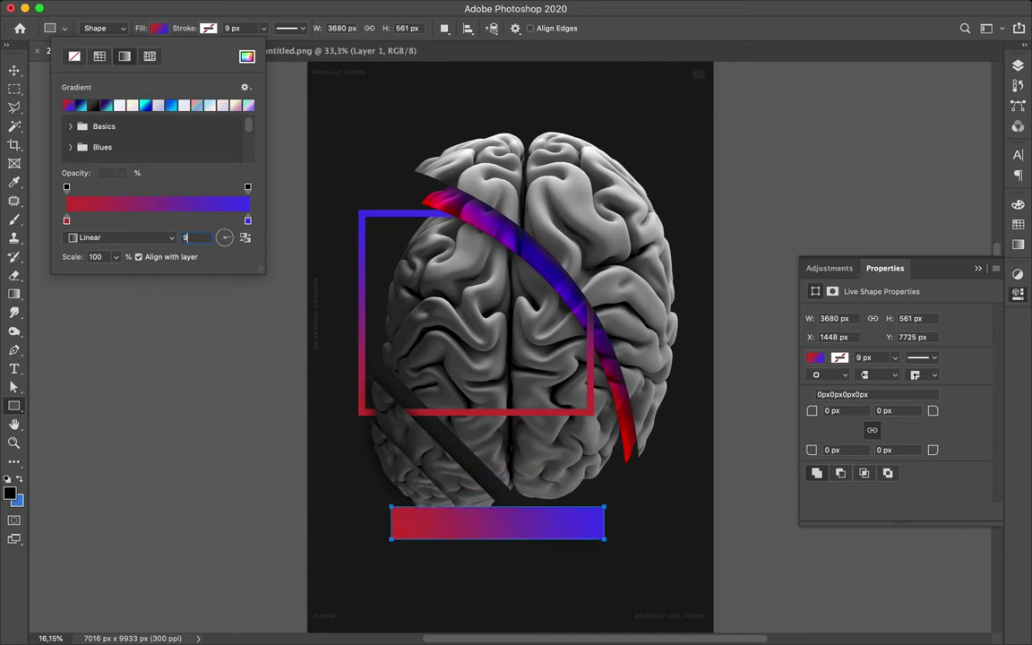
{"action": "key", "text": "Return"}
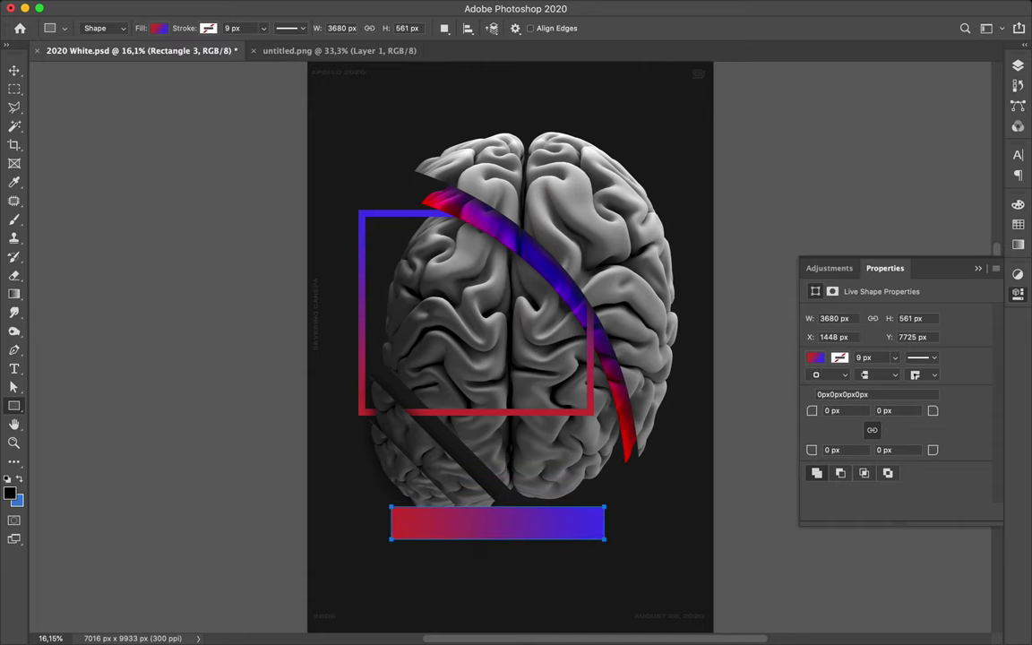
{"action": "key", "text": "v"}
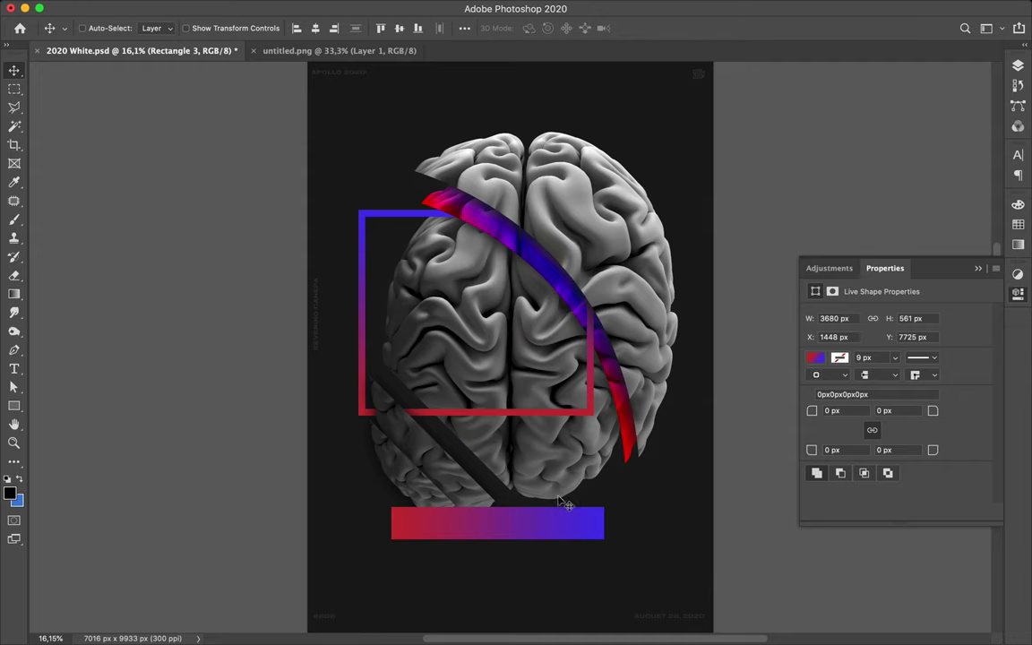
- Rotate the gradient bar about 44° so it runs diagonally across the brain
{"action": "key", "text": "super+t"}
{"action": "left_click_drag", "start_coordinate": [604, 491], "coordinate": [510, 385]}
{"action": "key", "text": "Return"}
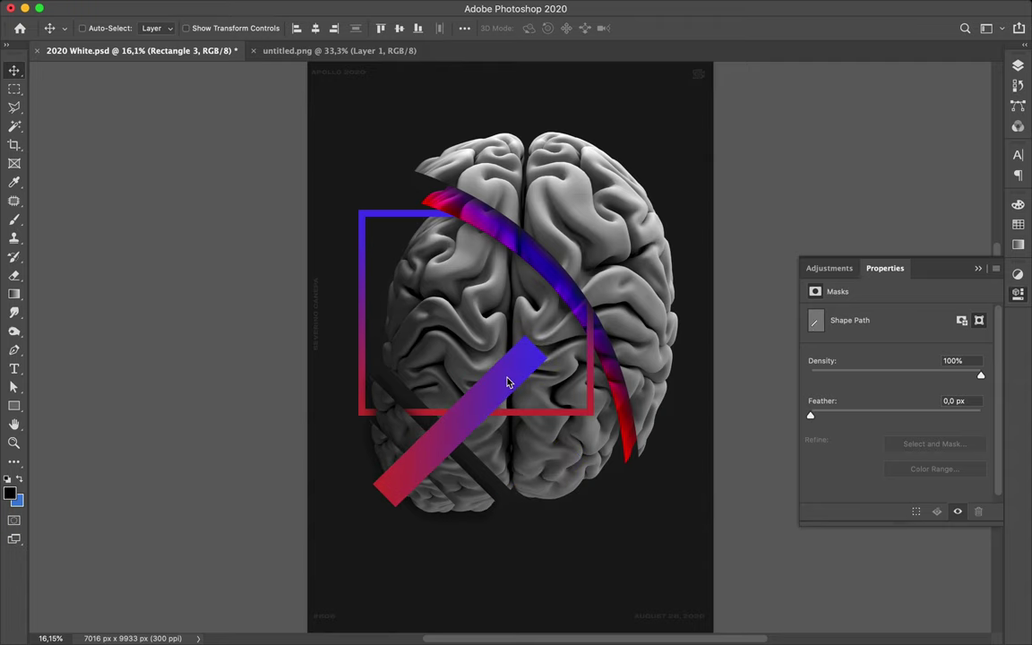
- Move Rectangle 3 down beneath Layer 8 in the layer stack
{"action": "left_click", "coordinate": [1018, 64]}
{"action": "left_click_drag", "start_coordinate": [931, 324], "coordinate": [933, 394]}
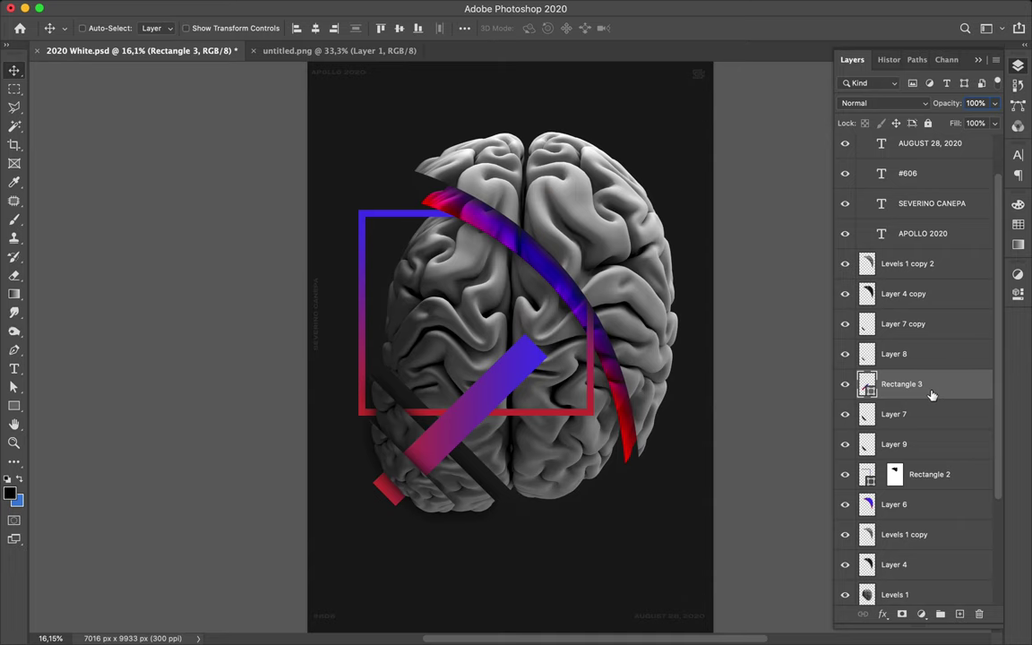
{"action": "key", "text": "a"}
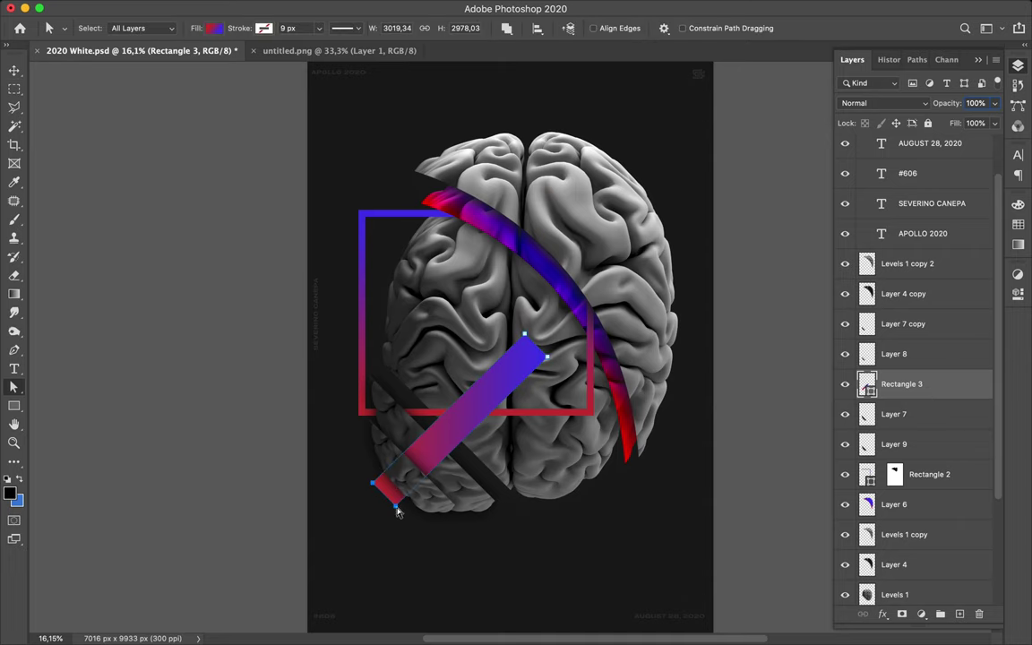
- Pull the bar's lower end anchors upward to shorten it
{"action": "left_click_drag", "start_coordinate": [397, 509], "coordinate": [420, 491]}
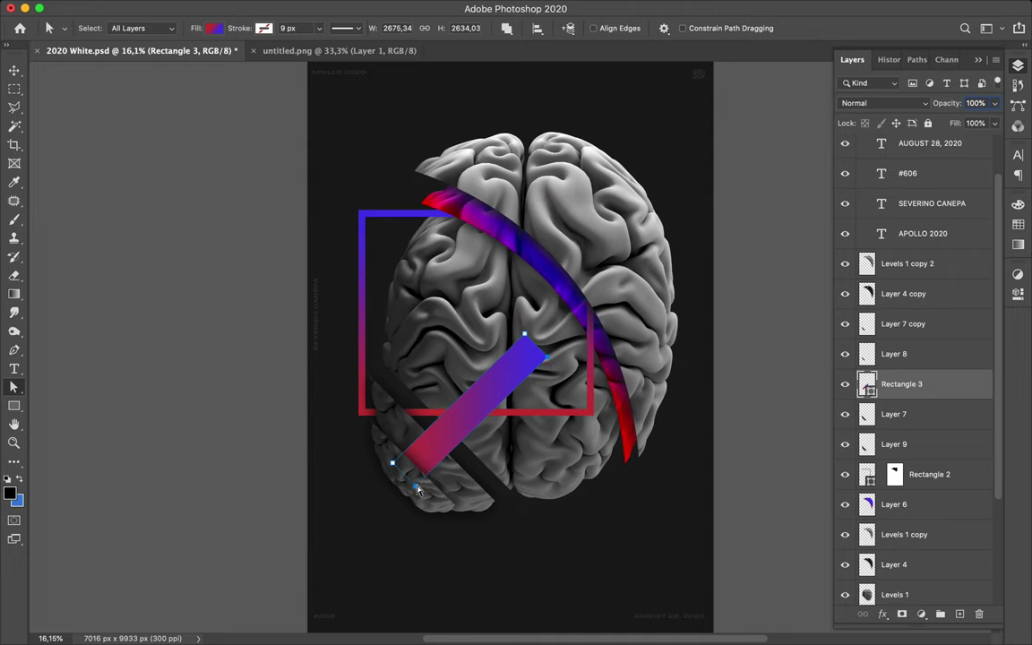
{"action": "left_click_drag", "start_coordinate": [419, 490], "coordinate": [407, 481]}
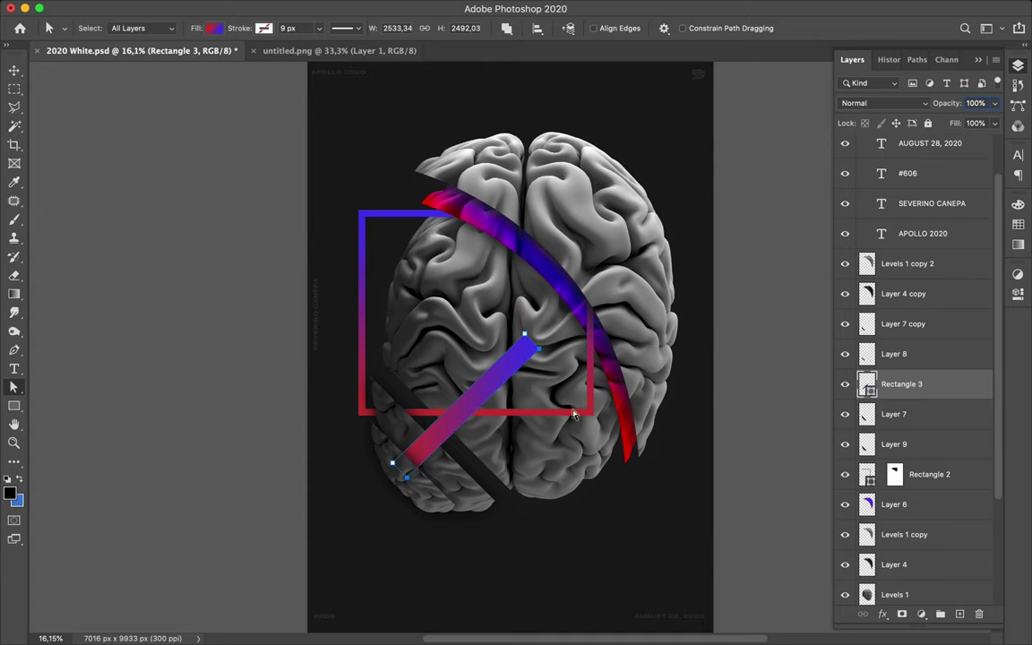
{"action": "key", "text": "v"}
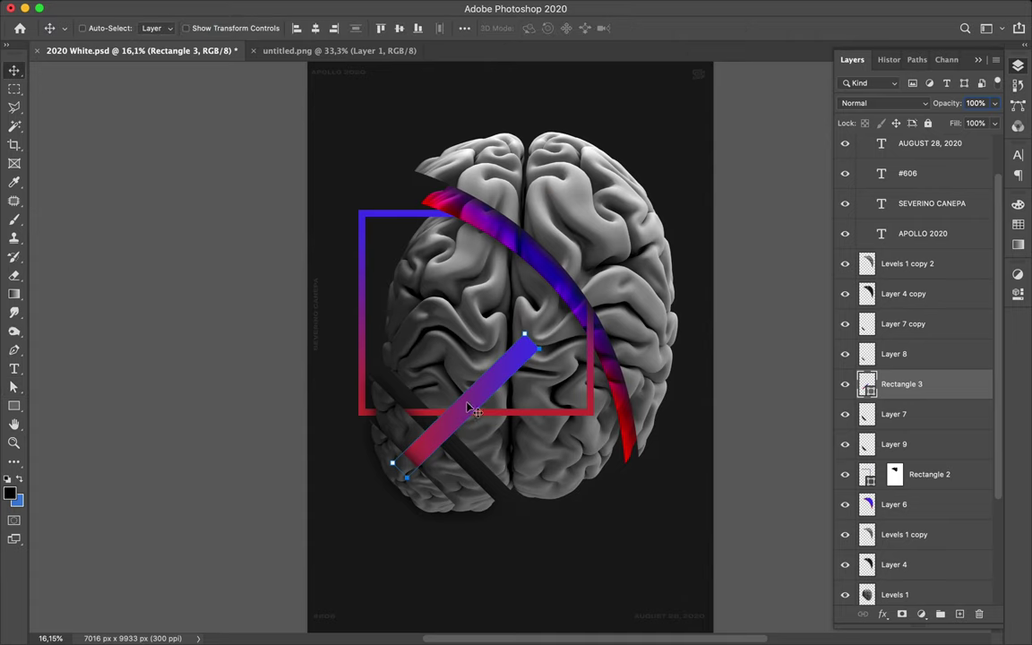
- Pull the bar's top end down to just past the gradient square's lower edge
{"action": "key", "text": "a"}
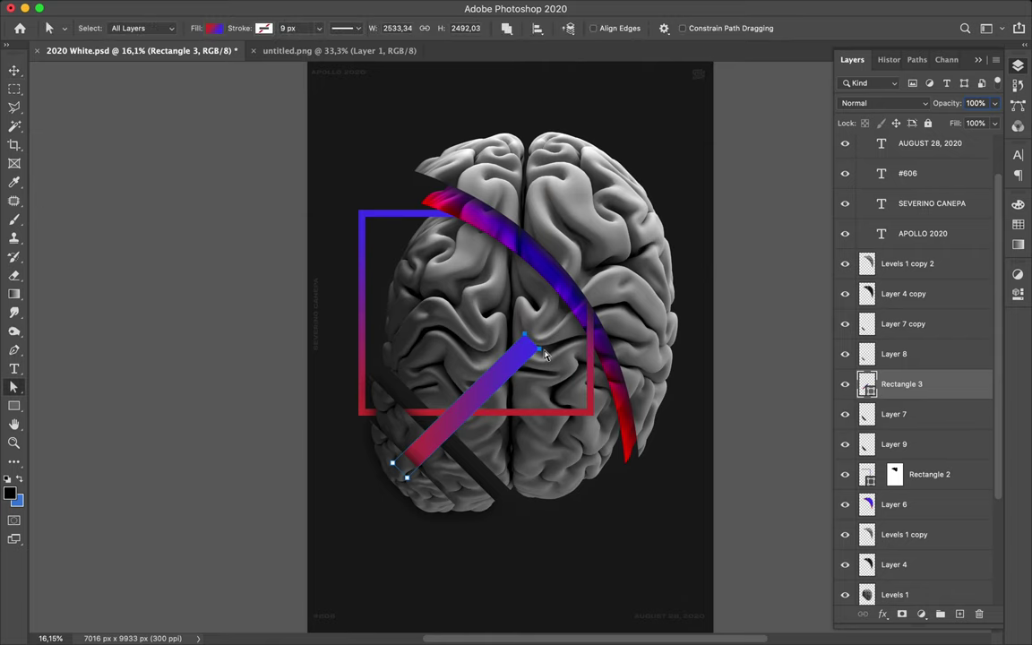
{"action": "key", "text": "super+a"}
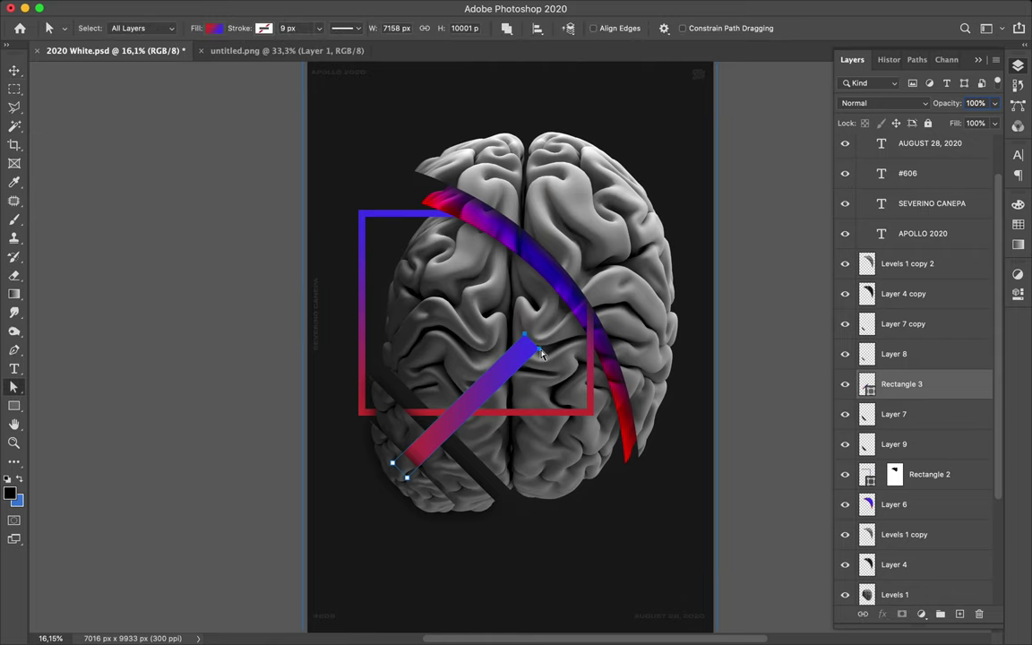
{"action": "left_click_drag", "start_coordinate": [541, 355], "coordinate": [522, 376]}
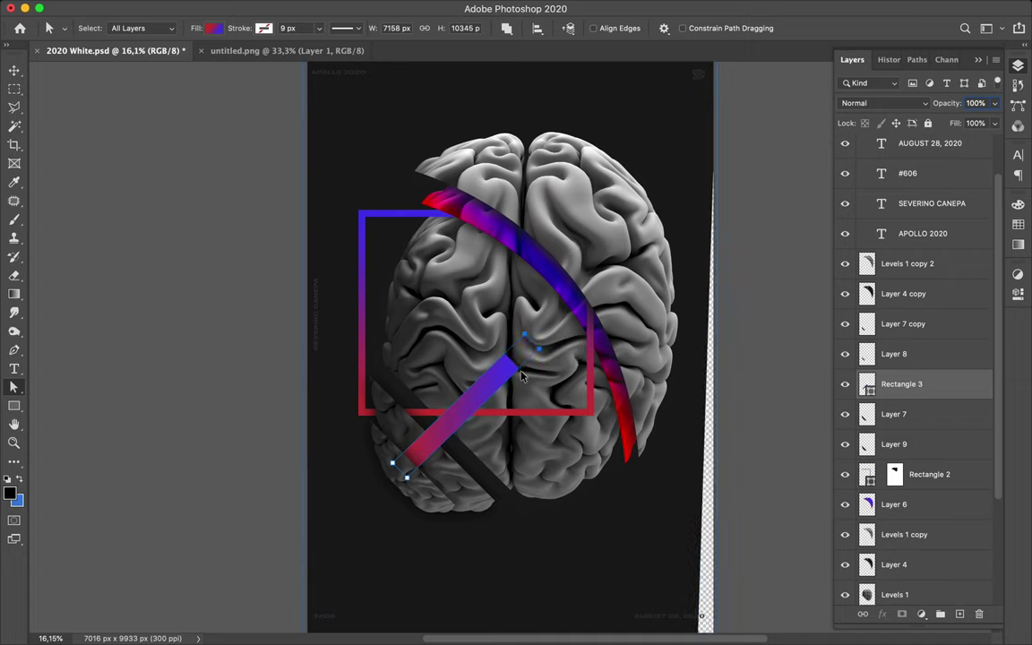
{"action": "key", "text": "super+z"}
{"action": "key", "text": "v"}
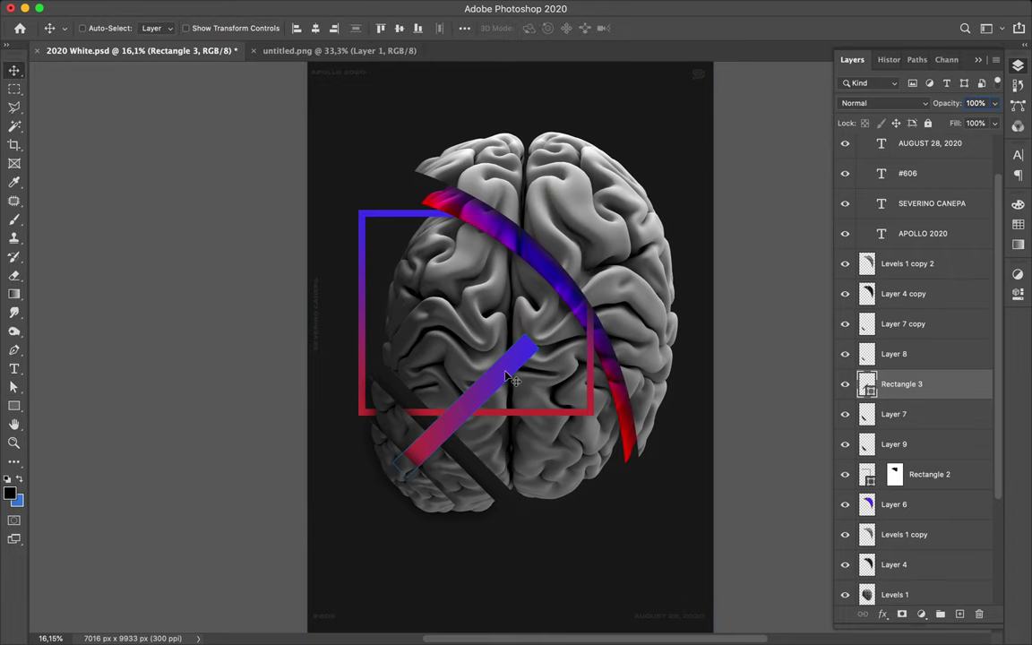
{"action": "key", "text": "a"}
{"action": "left_click", "coordinate": [527, 350]}
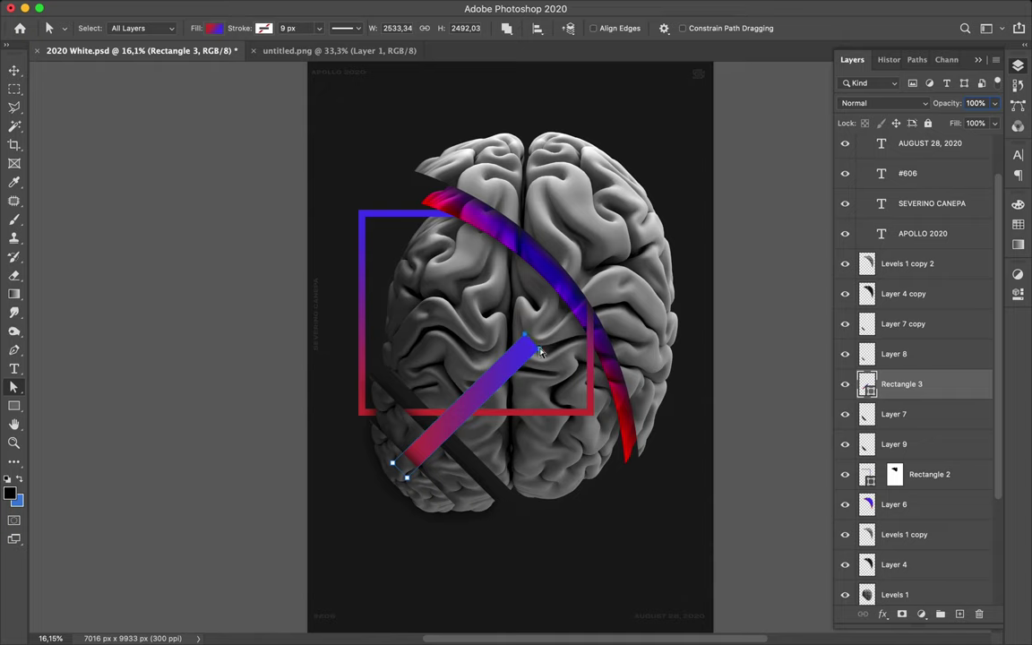
{"action": "left_click_drag", "start_coordinate": [531, 366], "coordinate": [492, 434]}
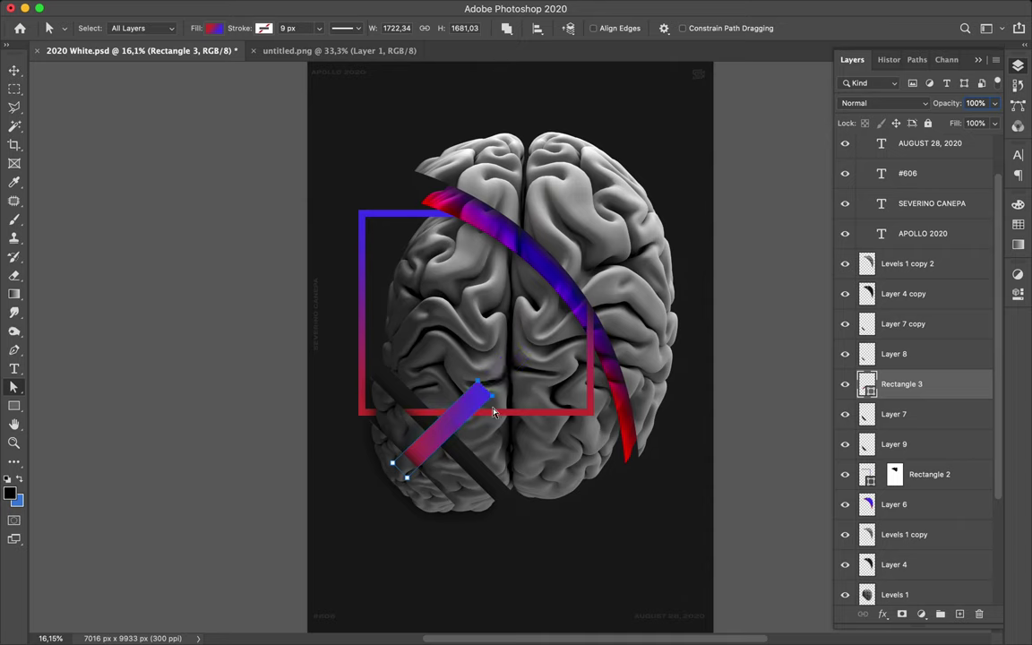
{"action": "key", "text": "v"}
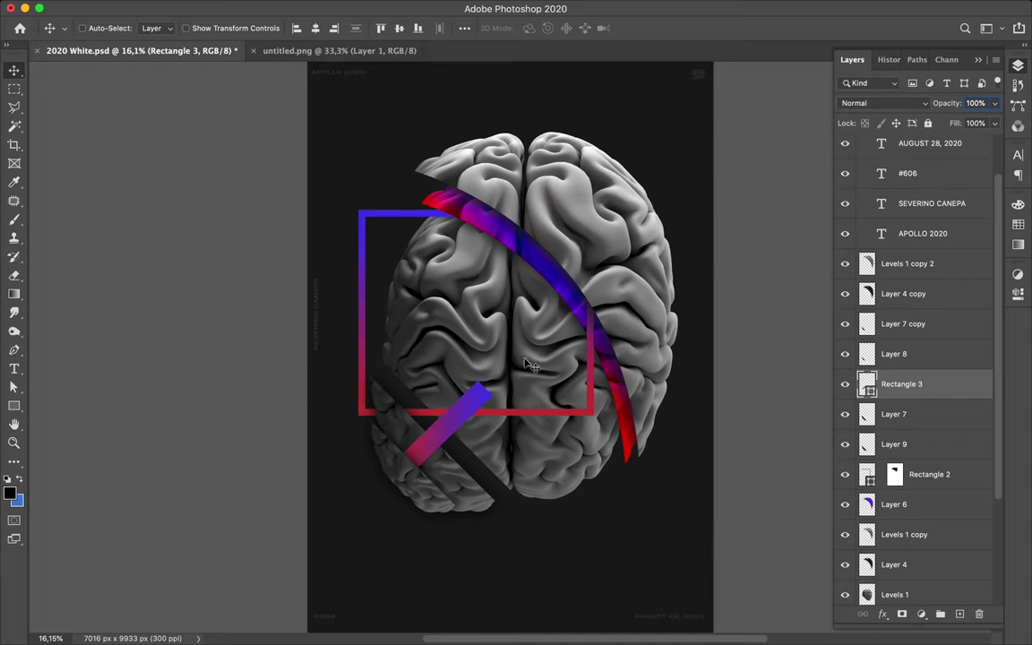
- Merge Layer 6 and Levels 1 copy into a single ribbon layer
{"action": "left_click", "coordinate": [564, 282], "text": "super"}
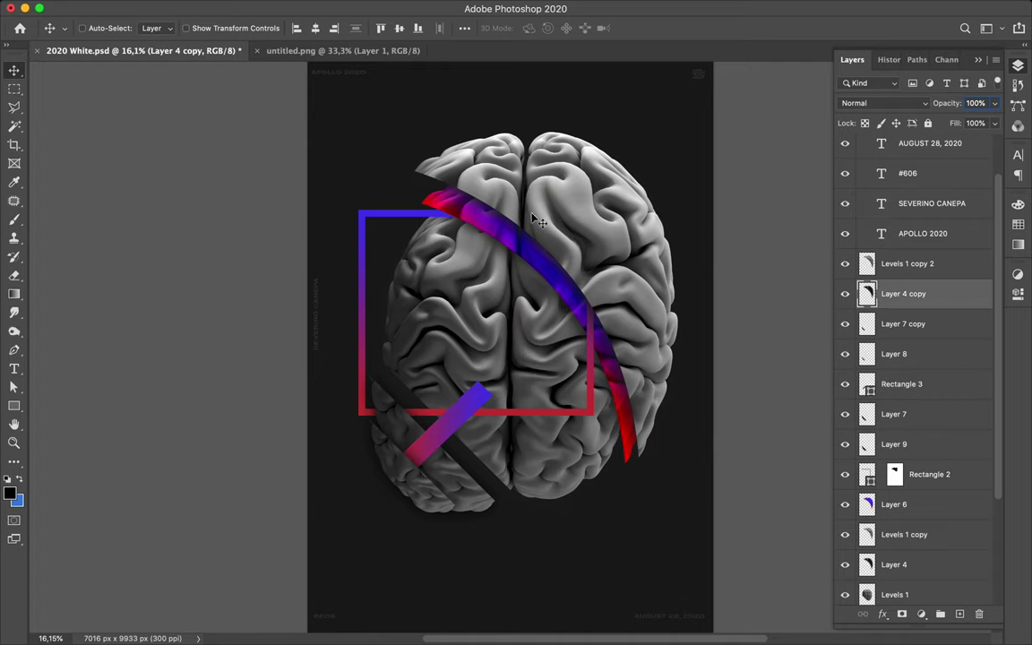
{"action": "left_click", "coordinate": [436, 211], "text": "super"}
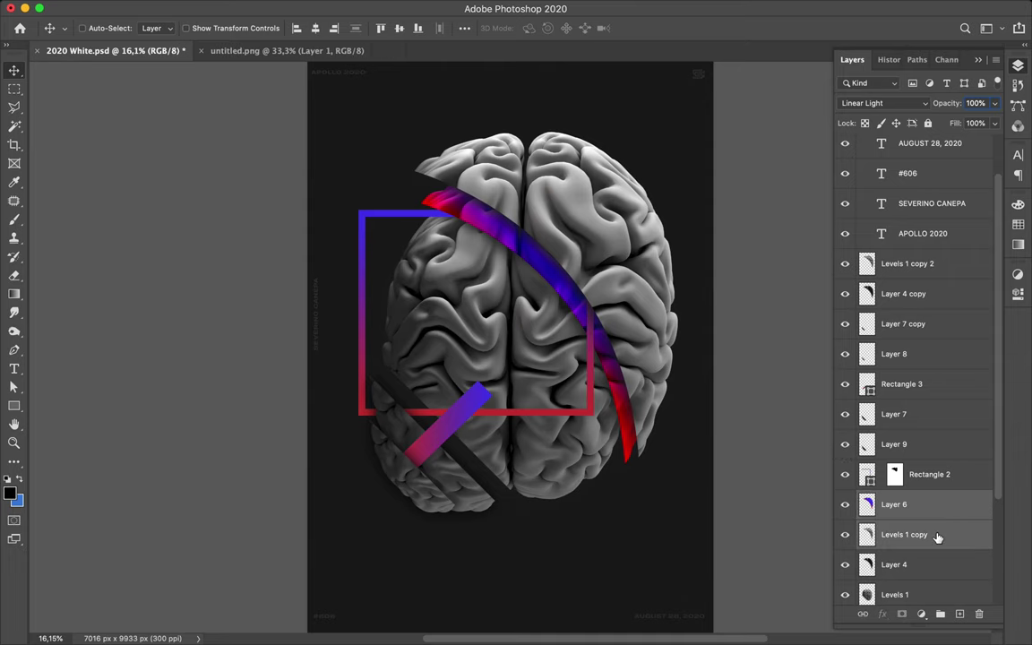
{"action": "key", "text": "super+e"}
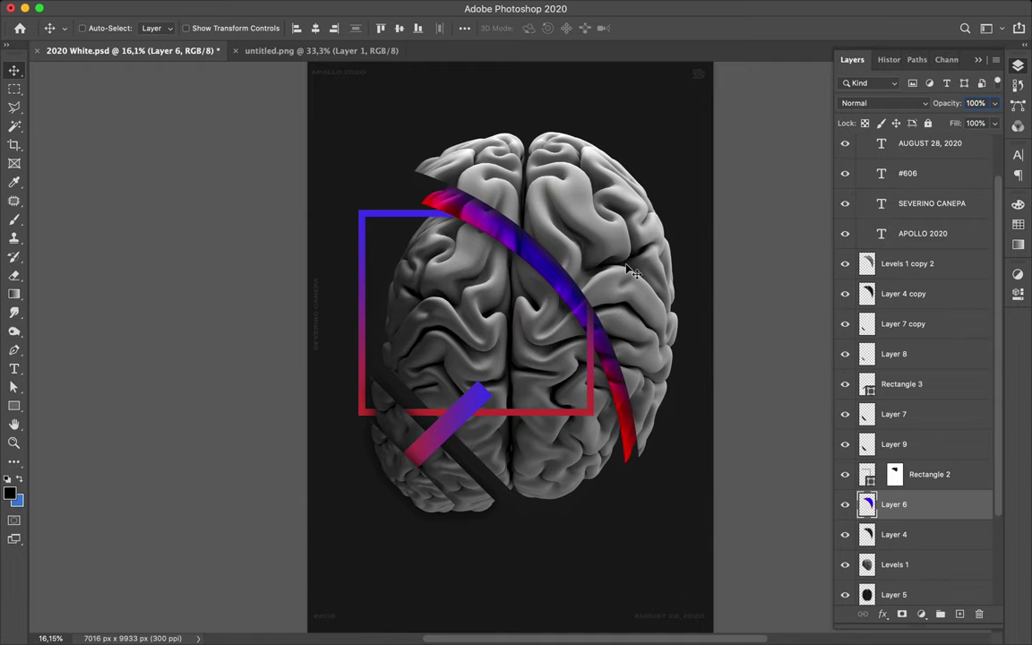
- Copy a short stretch of the ribbon's top onto Layer 10, raised above Levels 1 copy 2
{"action": "key", "text": "m"}
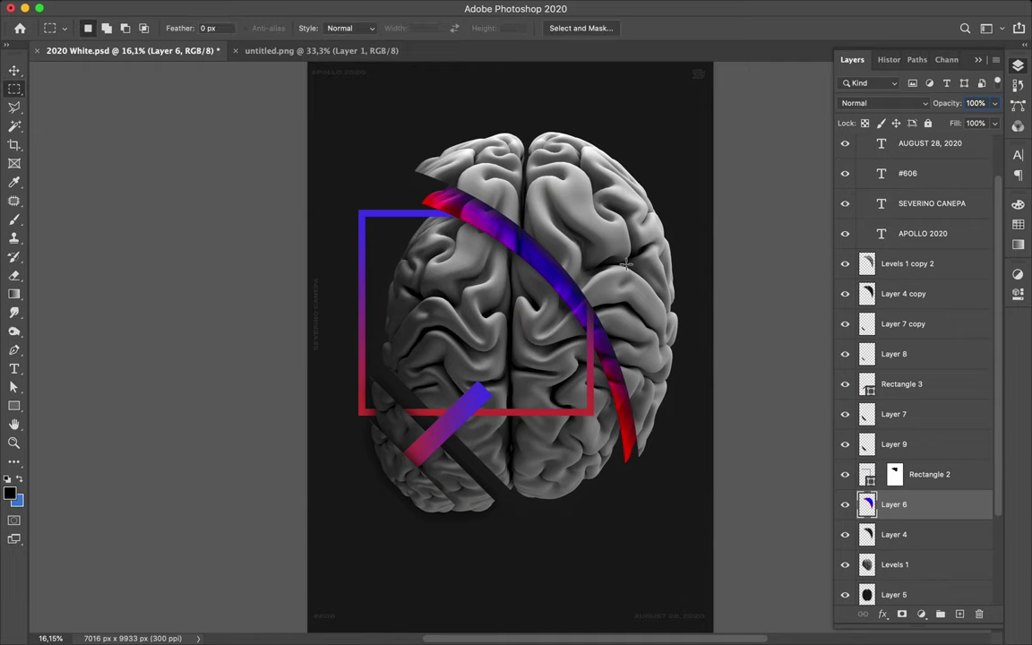
{"action": "right_click", "coordinate": [15, 88]}
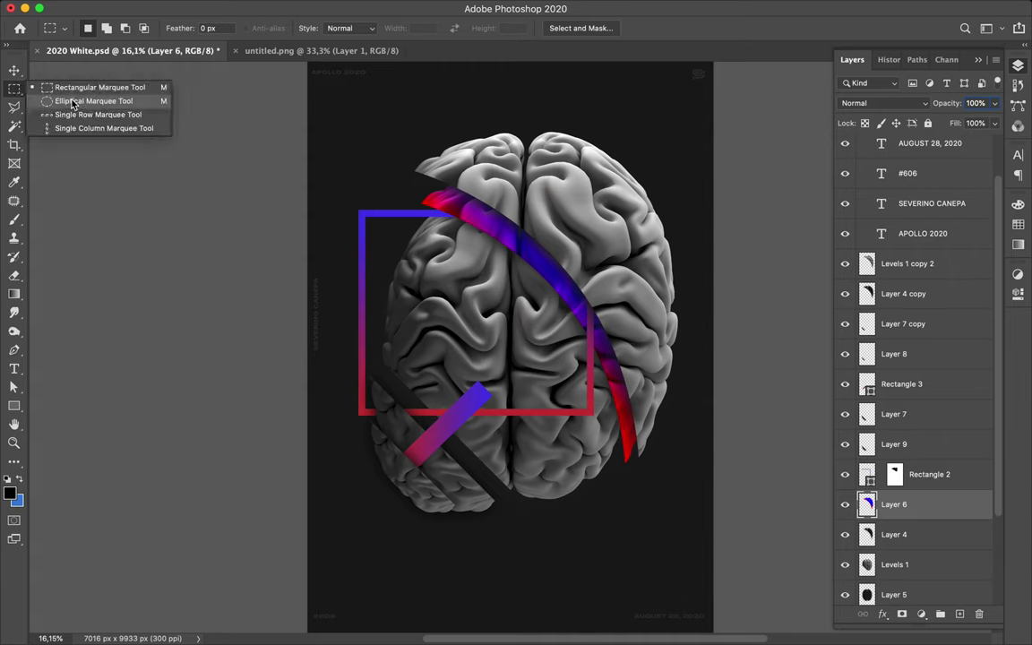
{"action": "left_click", "coordinate": [71, 89]}
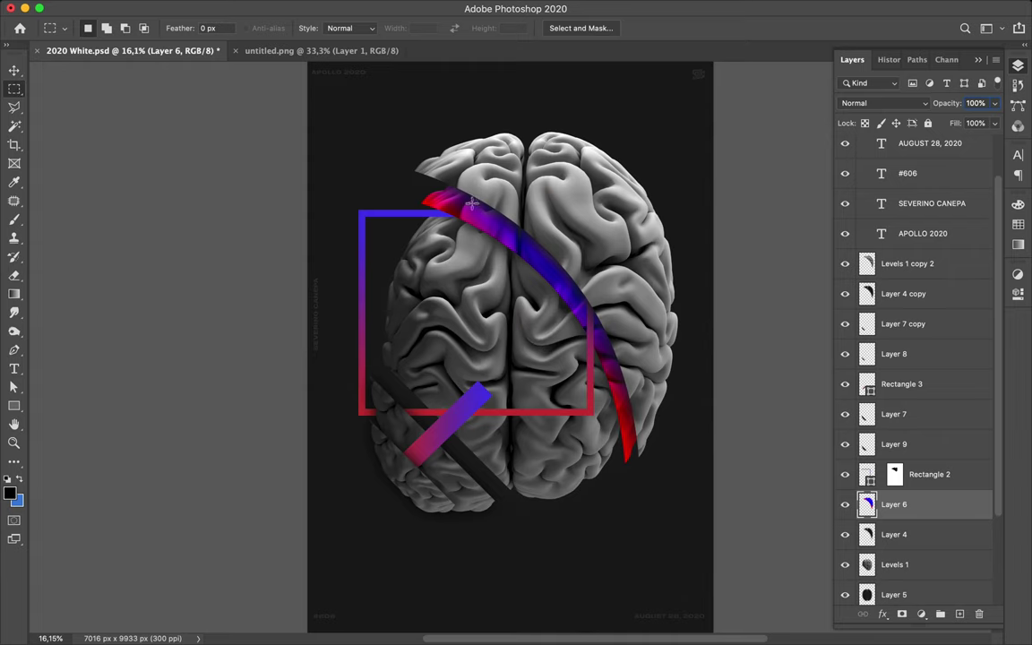
{"action": "left_click_drag", "start_coordinate": [458, 196], "coordinate": [506, 207]}
{"action": "key", "text": "super+j"}
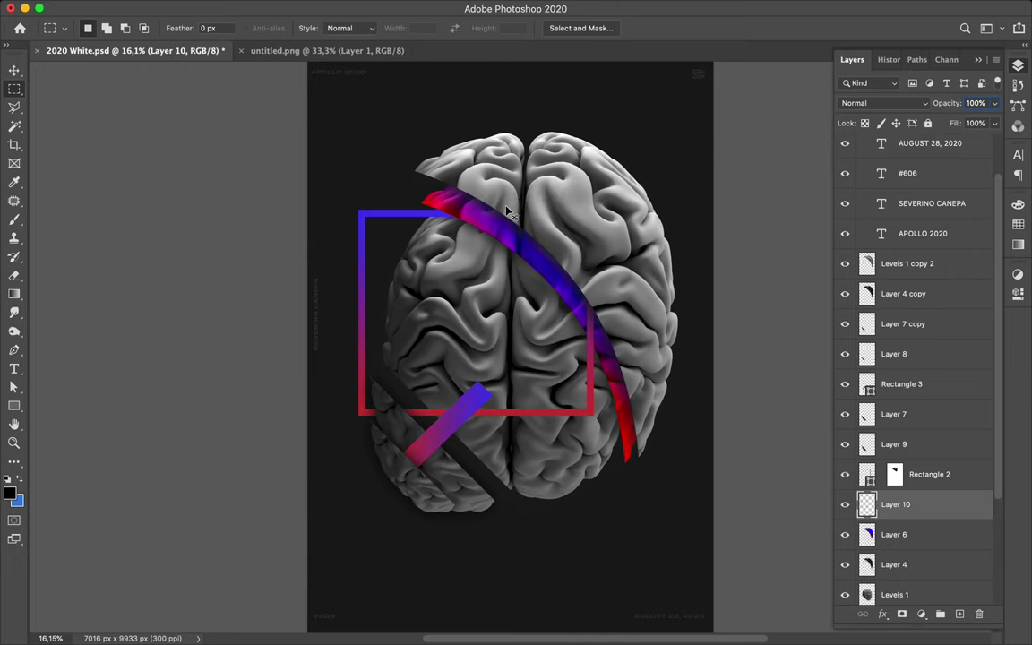
{"action": "key", "text": "v"}
{"action": "left_click_drag", "start_coordinate": [483, 211], "coordinate": [533, 130]}
{"action": "left_click_drag", "start_coordinate": [877, 504], "coordinate": [920, 262]}
- Rotate the sliver 25.6° and place it on the brain's upper right
{"action": "key", "text": "super+t"}
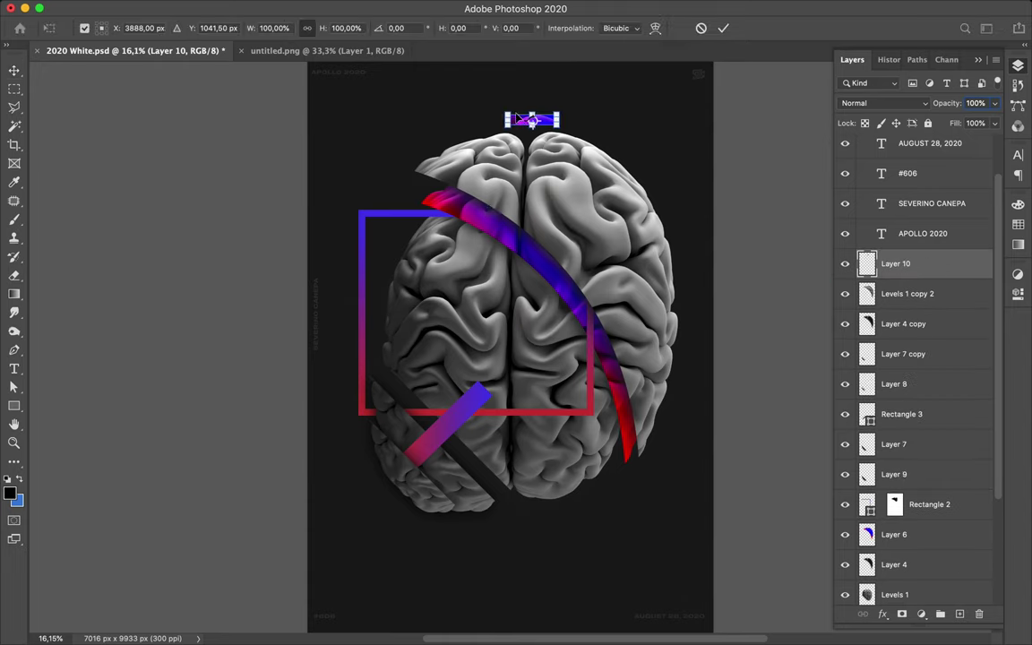
{"action": "left_click_drag", "start_coordinate": [507, 98], "coordinate": [515, 83]}
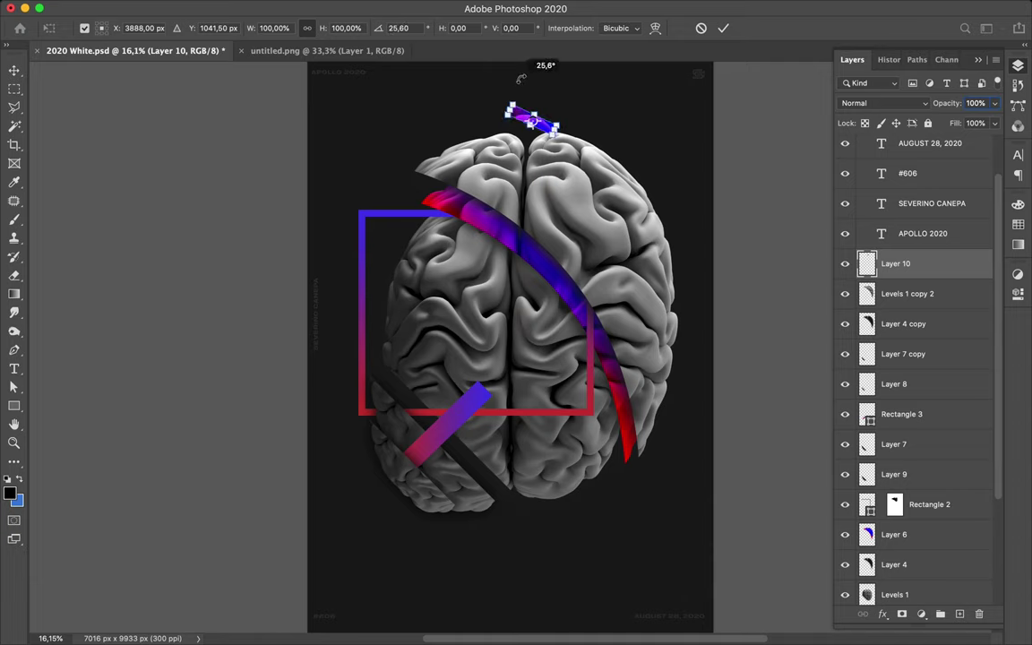
{"action": "key", "text": "Return"}
{"action": "left_click_drag", "start_coordinate": [544, 126], "coordinate": [602, 188]}
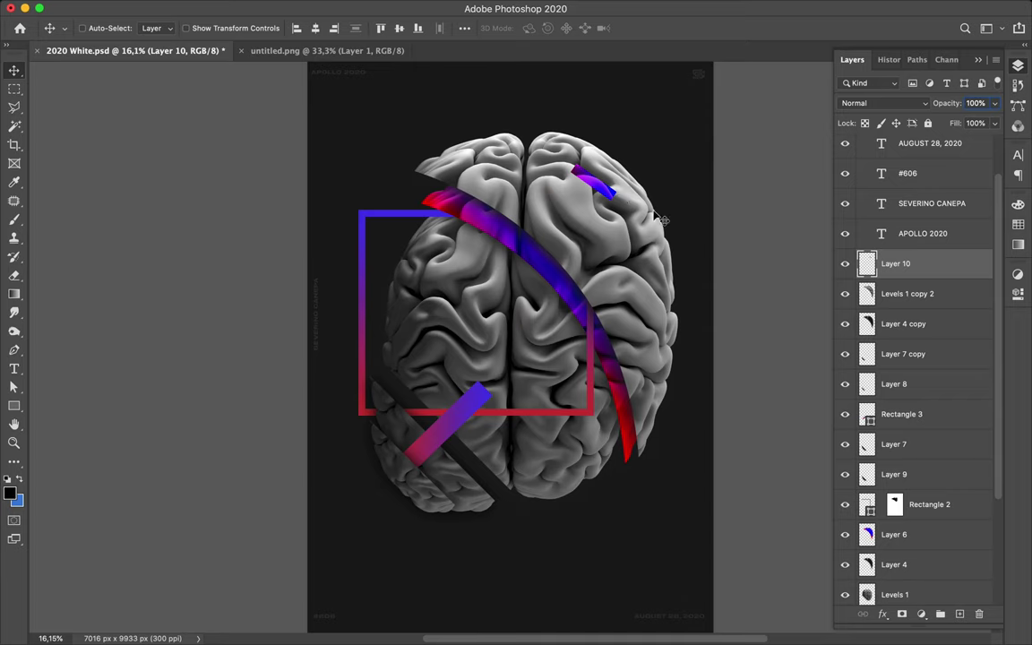
- Copy a short piece of the ribbon's red end onto Layer 11, just below APOLLO 2020
{"action": "key", "text": "super"}
{"action": "left_click", "coordinate": [432, 199], "text": "super"}
{"action": "key", "text": "m"}
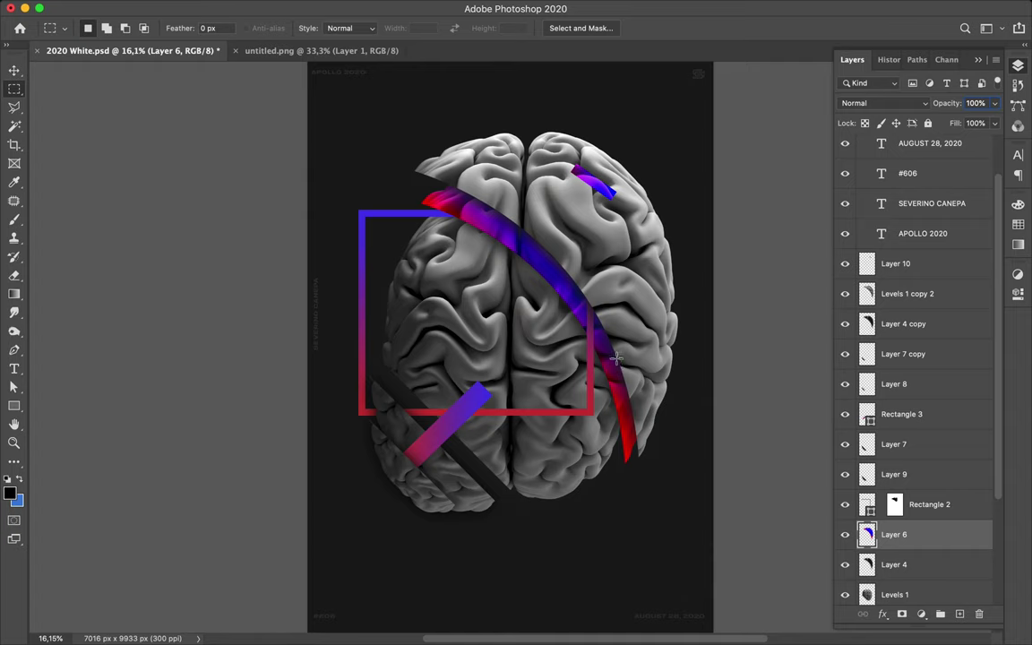
{"action": "left_click_drag", "start_coordinate": [617, 362], "coordinate": [628, 402]}
{"action": "key", "text": "super+j"}
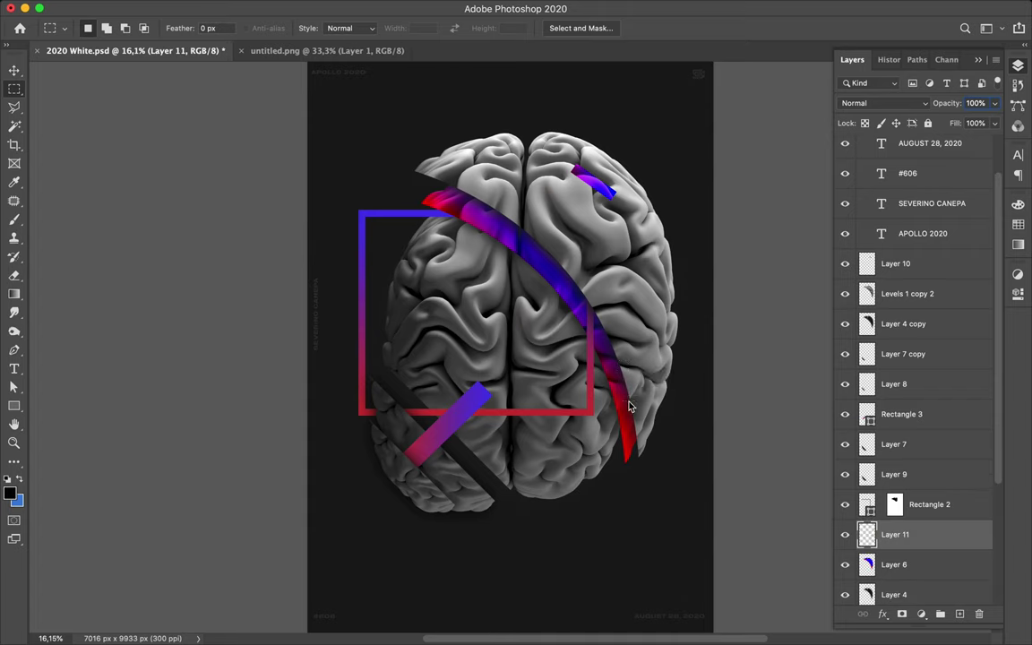
{"action": "key", "text": "v"}
{"action": "left_click_drag", "start_coordinate": [868, 534], "coordinate": [890, 251]}
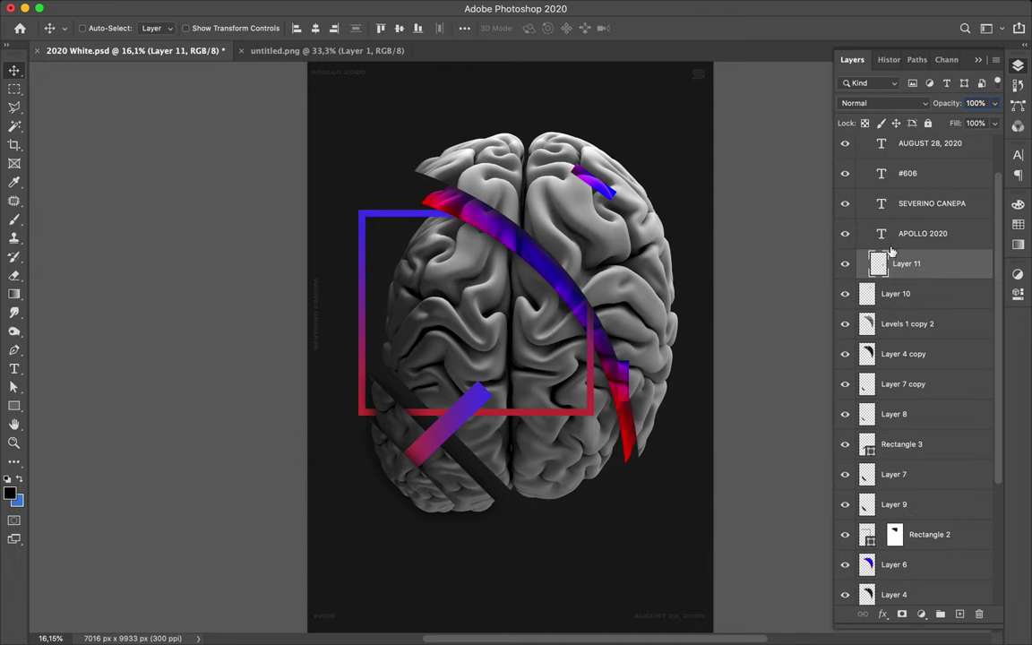
- Move the red piece below the brain and the blue piece above its top left
{"action": "left_click_drag", "start_coordinate": [629, 305], "coordinate": [557, 541]}
{"action": "key", "text": "super+t"}
{"action": "key", "text": "Return"}
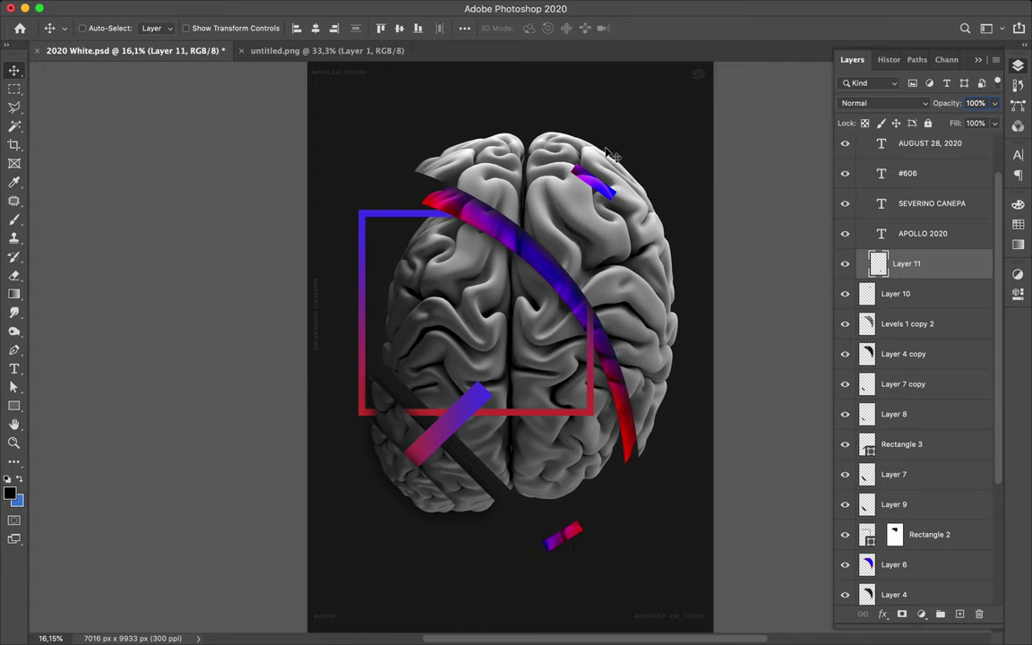
{"action": "left_click", "coordinate": [593, 189]}
{"action": "left_click_drag", "start_coordinate": [577, 191], "coordinate": [384, 163]}
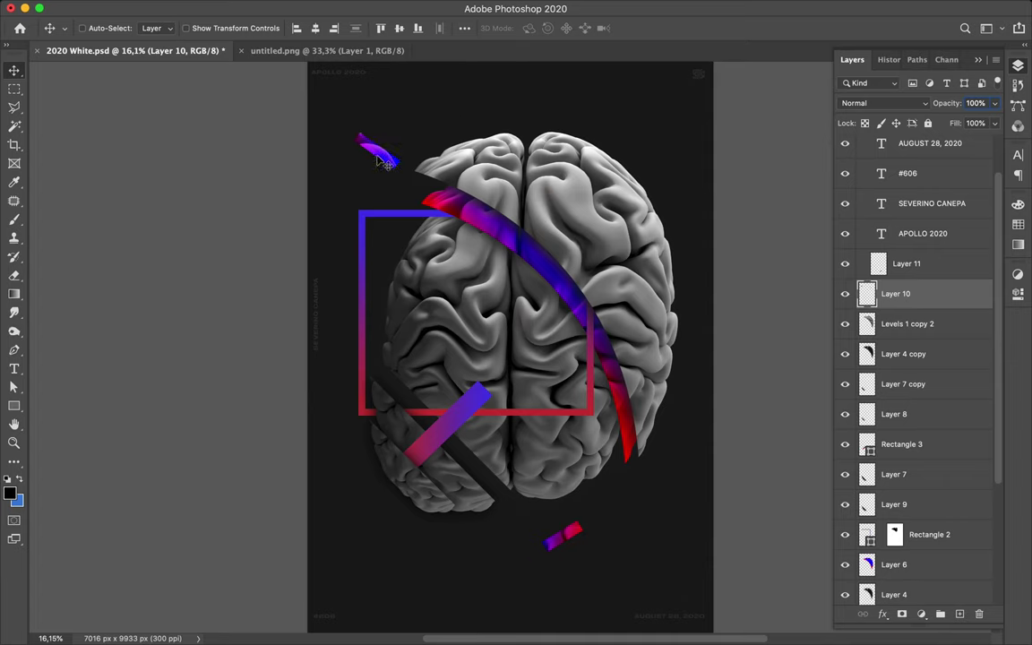
{"action": "left_click", "coordinate": [574, 535]}
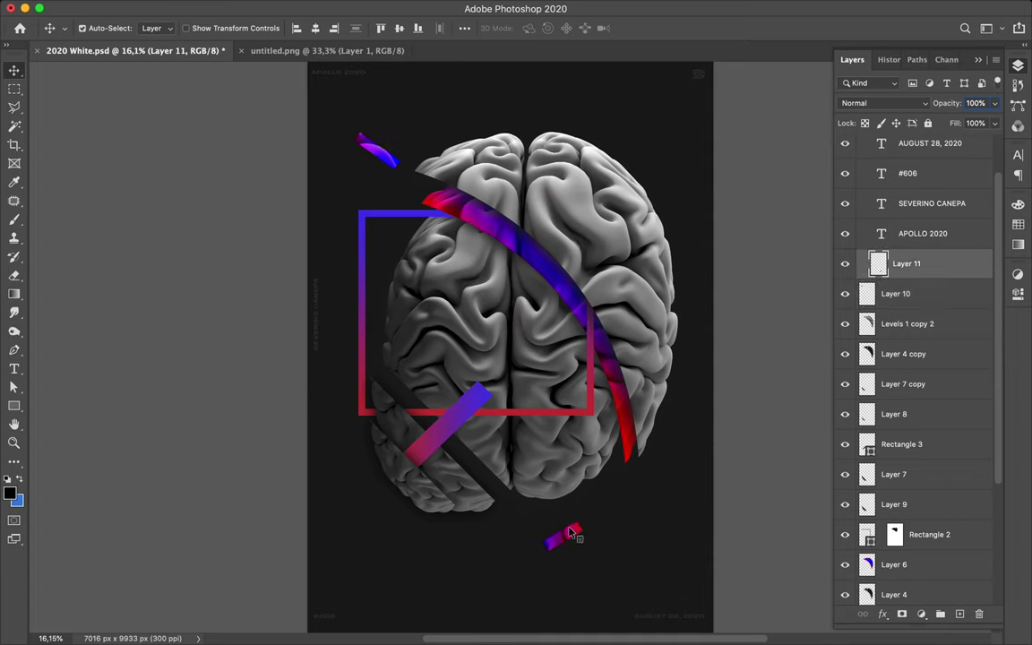
{"action": "left_click", "coordinate": [527, 260]}
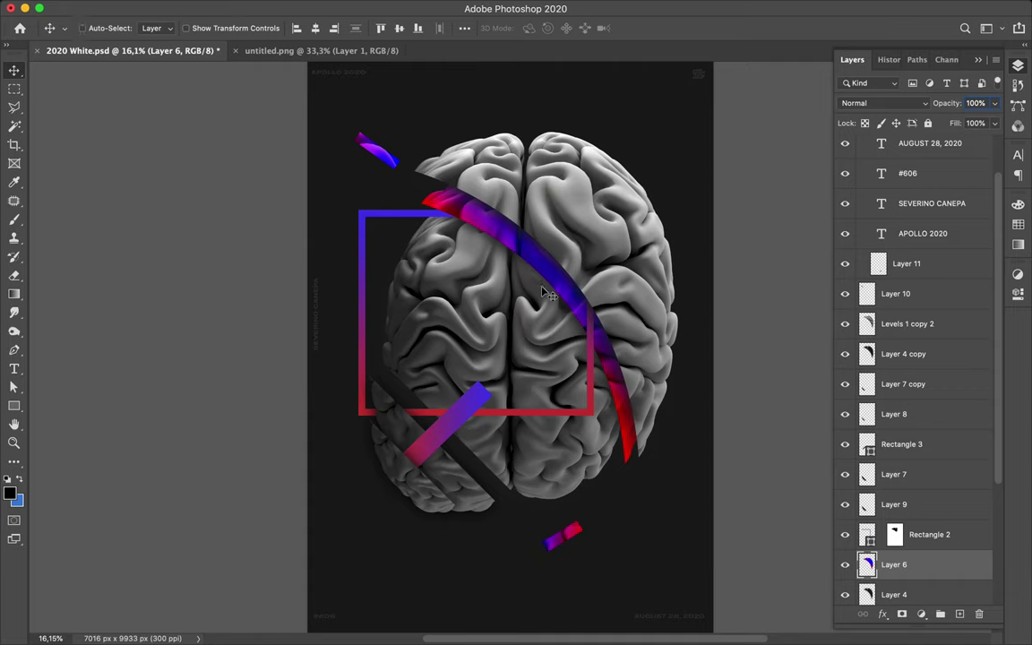
- Duplicate ribbon Layer 6 and move the copy below Layer 4
{"action": "left_click", "coordinate": [523, 355]}
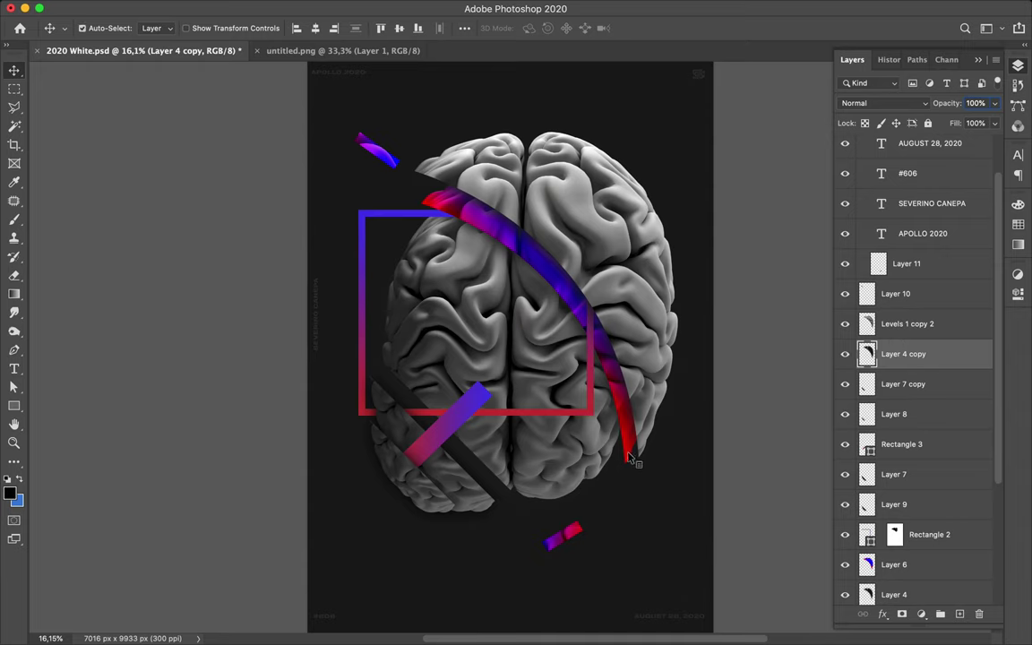
{"action": "left_click", "coordinate": [570, 416], "text": "super"}
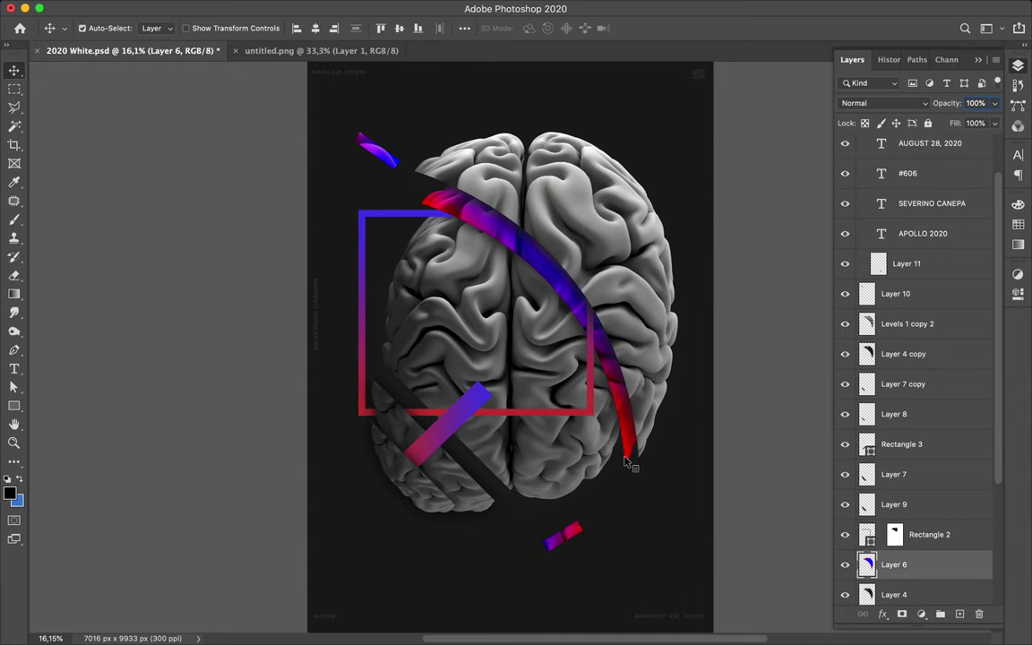
{"action": "left_click_drag", "start_coordinate": [910, 565], "coordinate": [904, 587]}
{"action": "scroll", "coordinate": [903, 587], "scroll_direction": "down", "scroll_amount": 3}
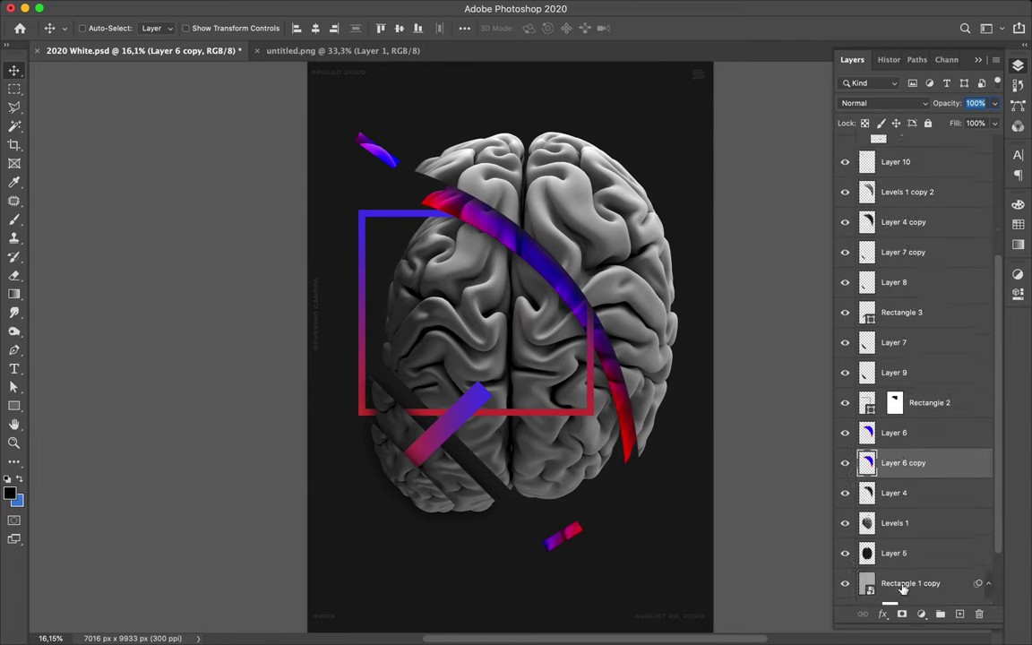
{"action": "left_click_drag", "start_coordinate": [916, 463], "coordinate": [923, 497]}
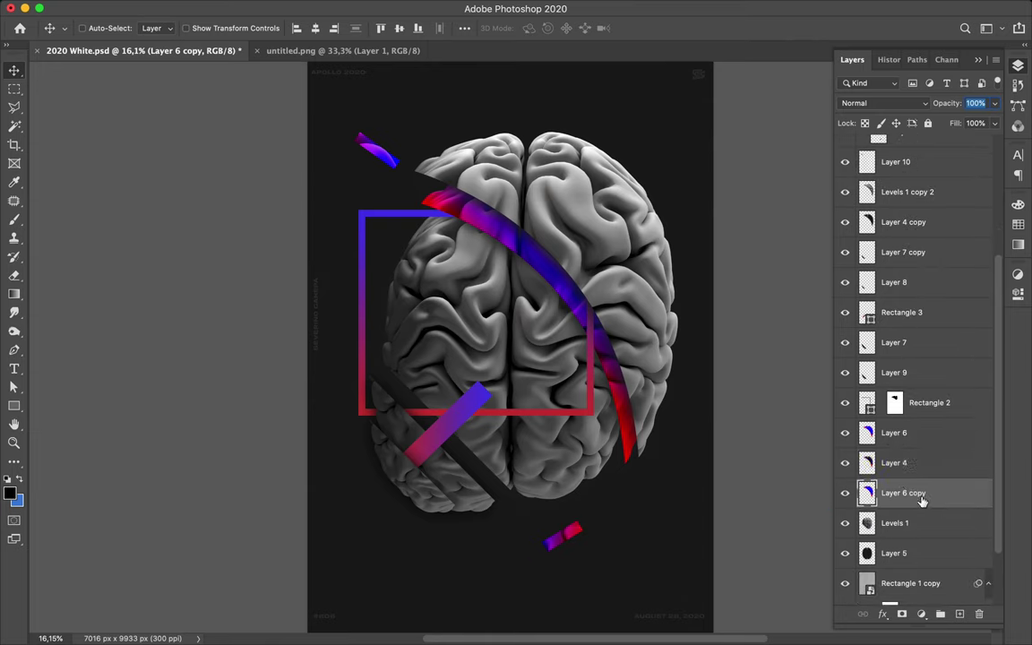
- Set Layer 6 copy to Dissolve and offset it down-left as a second band
{"action": "left_click", "coordinate": [910, 106]}
{"action": "left_click", "coordinate": [911, 114]}
{"action": "scroll", "coordinate": [563, 277], "scroll_direction": "up", "scroll_amount": 3}
{"action": "left_click_drag", "start_coordinate": [578, 230], "coordinate": [517, 256]}
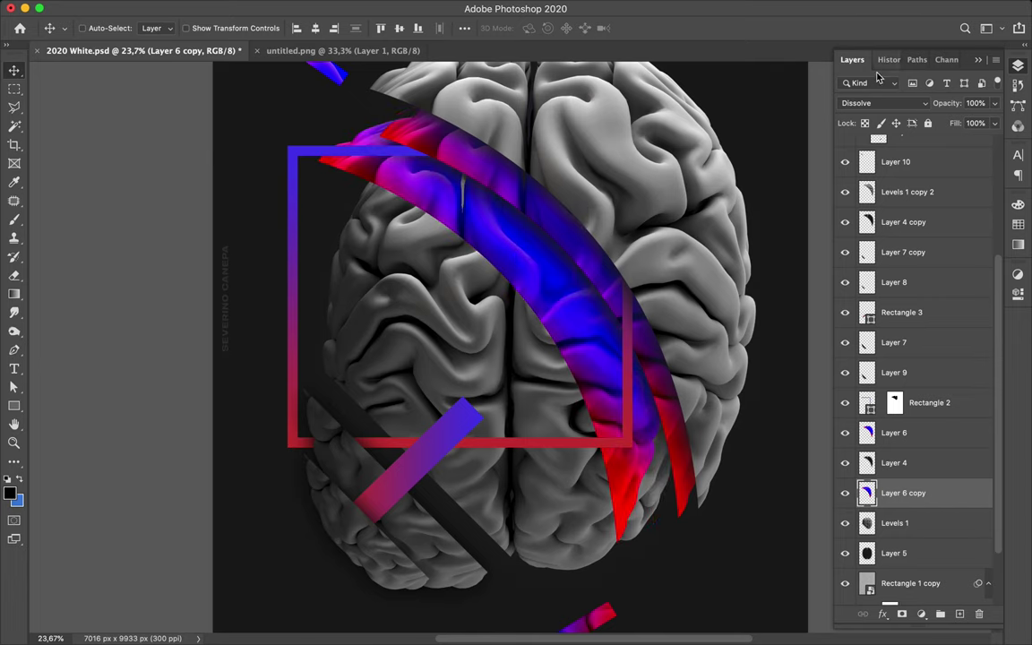
- Return Layer 6 copy to Normal blending, then delete the duplicate layer
{"action": "left_click", "coordinate": [882, 105]}
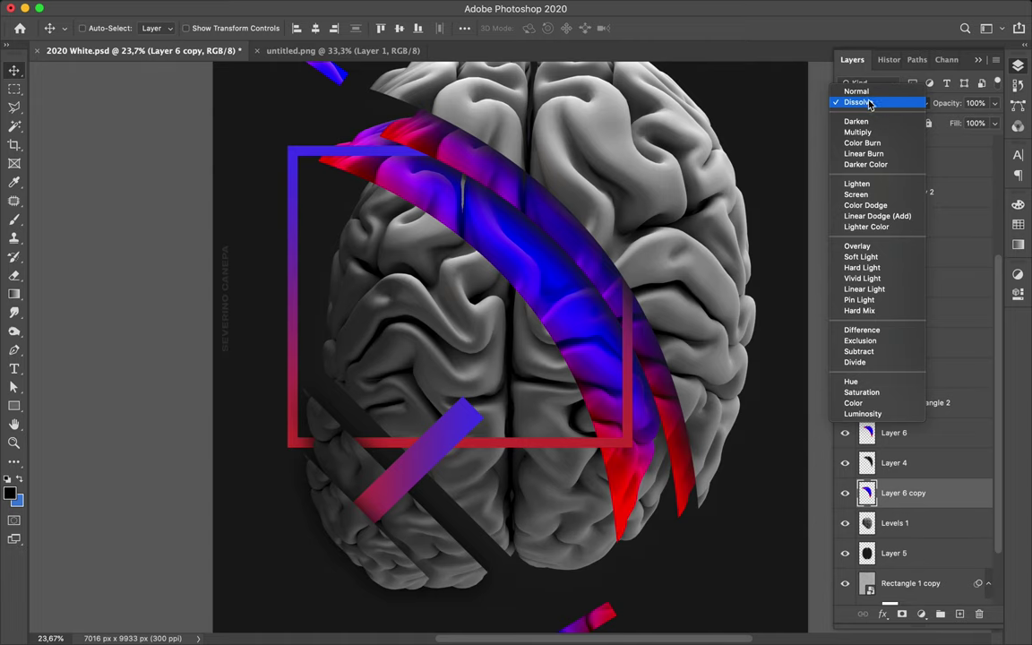
{"action": "left_click", "coordinate": [868, 91]}
{"action": "right_click", "coordinate": [942, 495]}
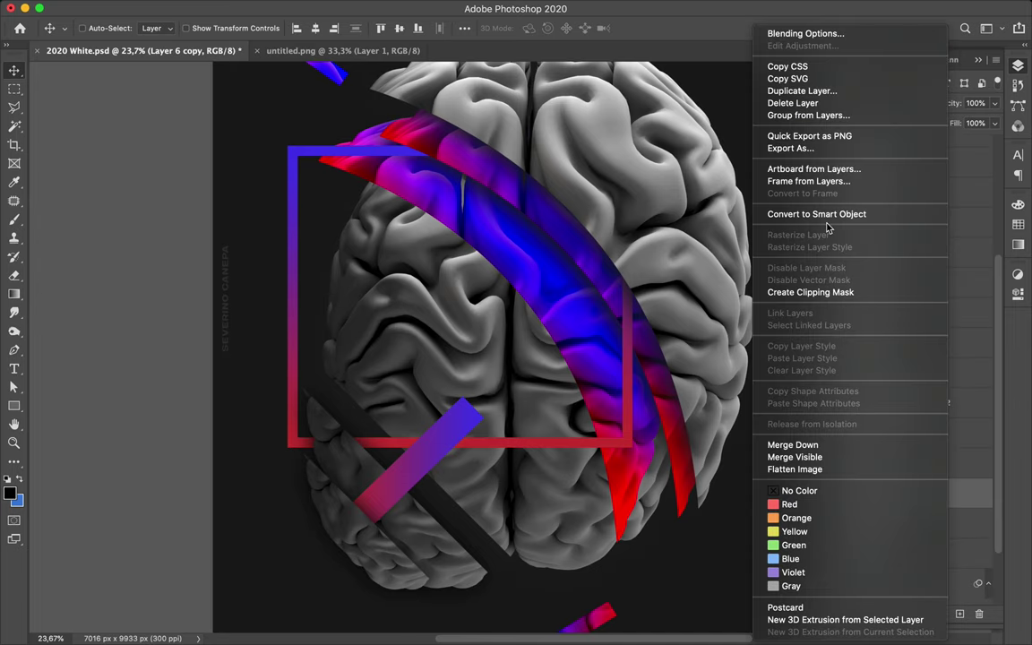
{"action": "left_click", "coordinate": [951, 359]}
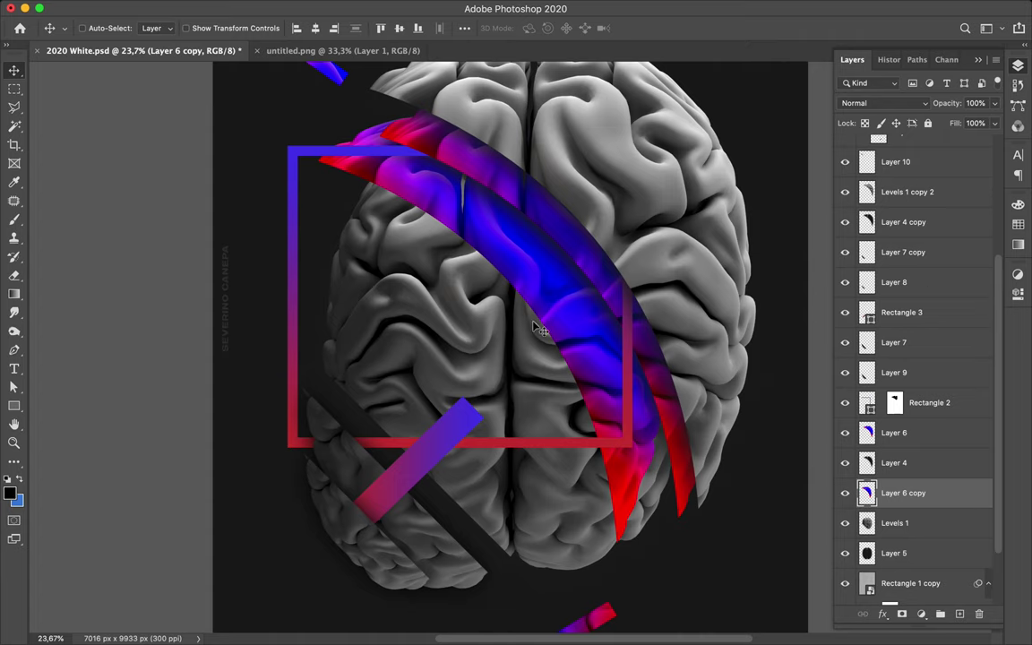
{"action": "key", "text": "BackSpace"}
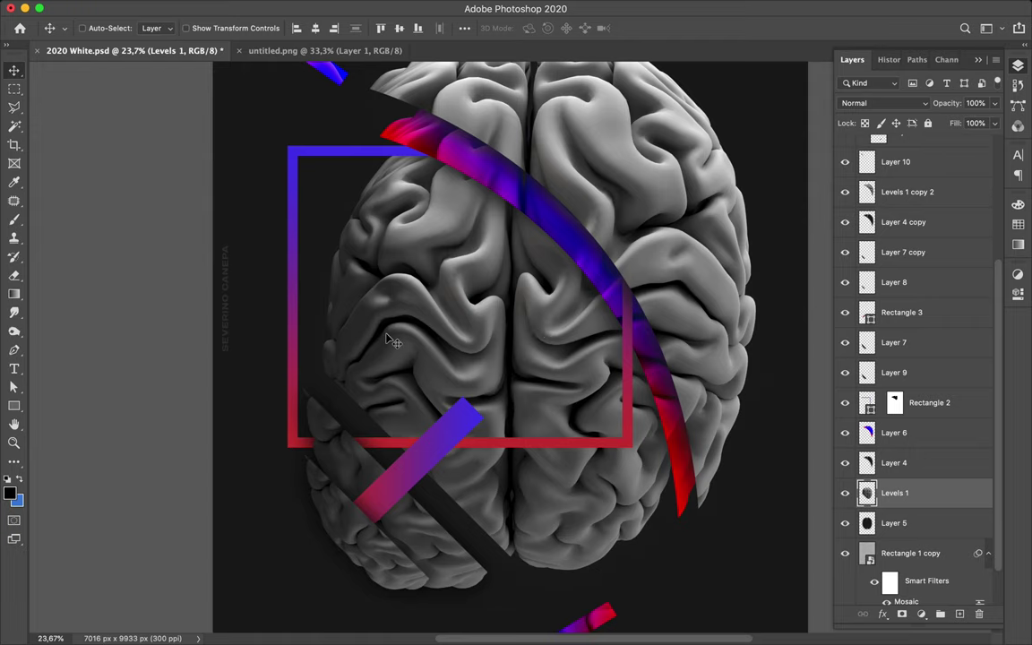
{"action": "scroll", "coordinate": [391, 341], "scroll_direction": "down", "scroll_amount": 3}
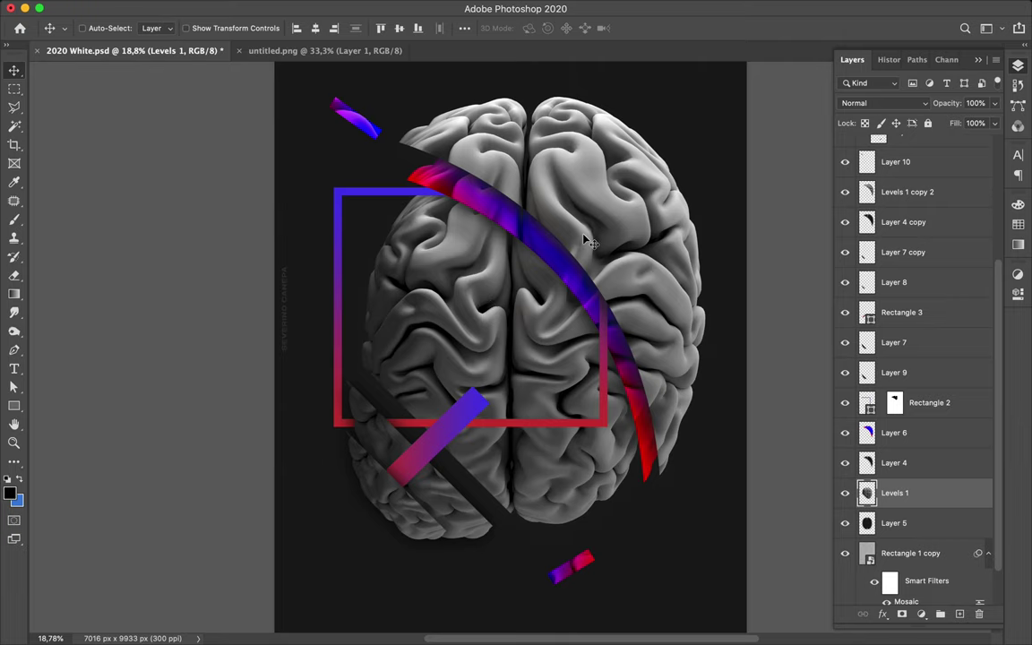
{"action": "scroll", "coordinate": [586, 240], "scroll_direction": "up", "scroll_amount": 2}
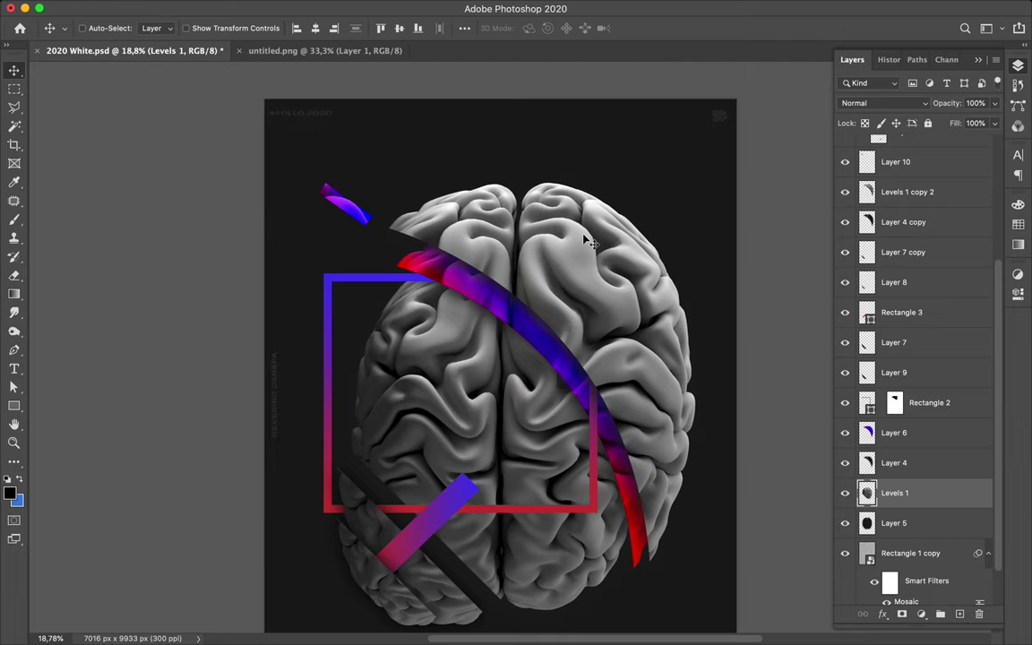
{"action": "key", "text": "m"}
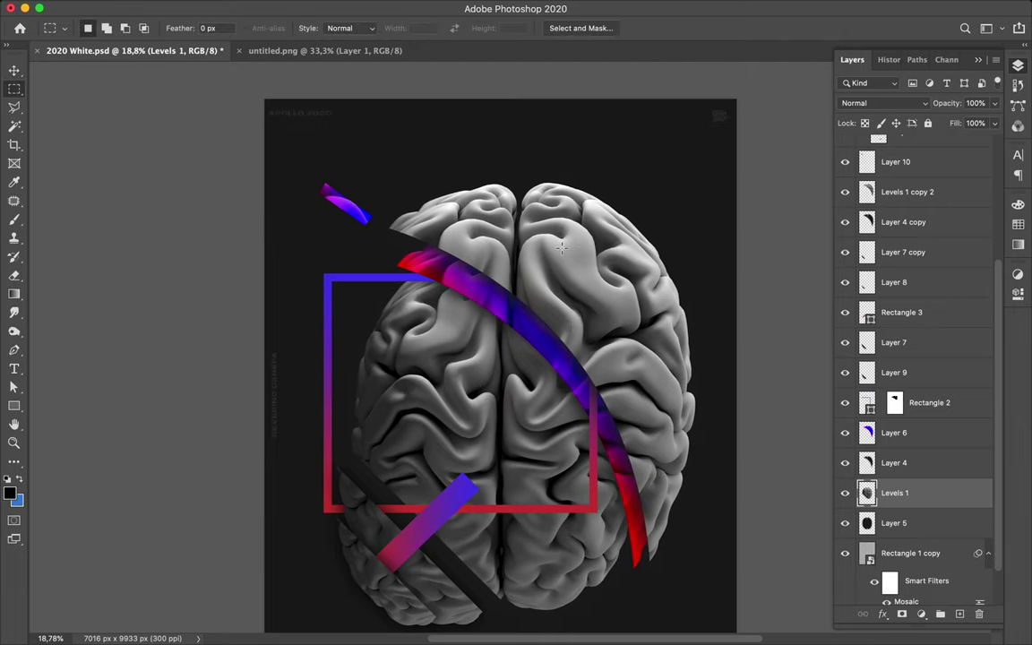
- Copy a circular selection of the brain's upper right to Layer 12 and enlarge it about 212%
{"action": "right_click", "coordinate": [17, 89]}
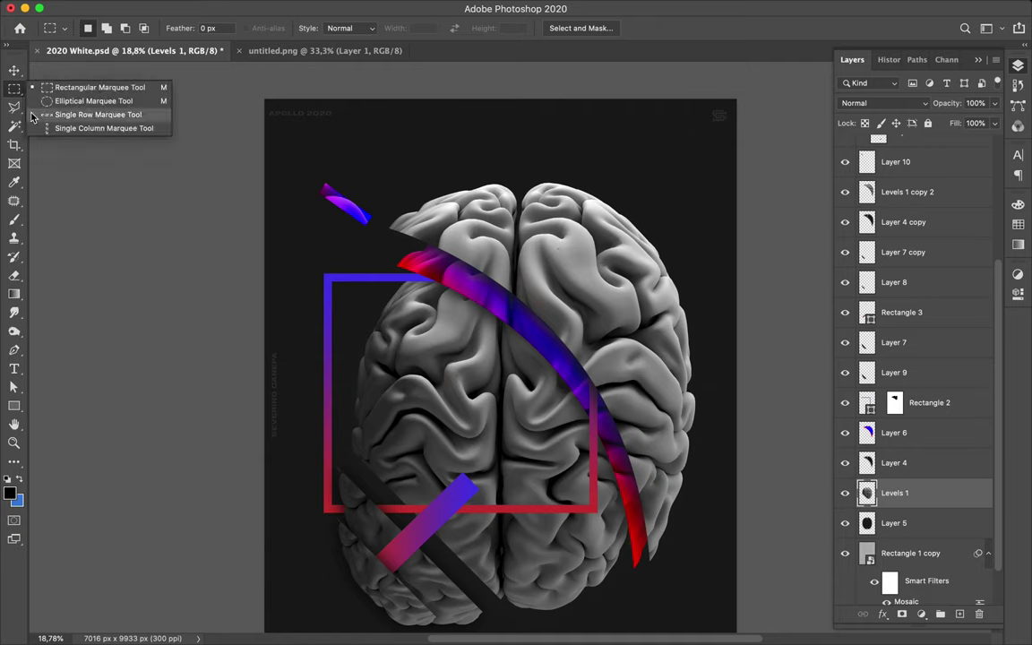
{"action": "left_click", "coordinate": [66, 103]}
{"action": "left_click_drag", "start_coordinate": [582, 283], "coordinate": [657, 333]}
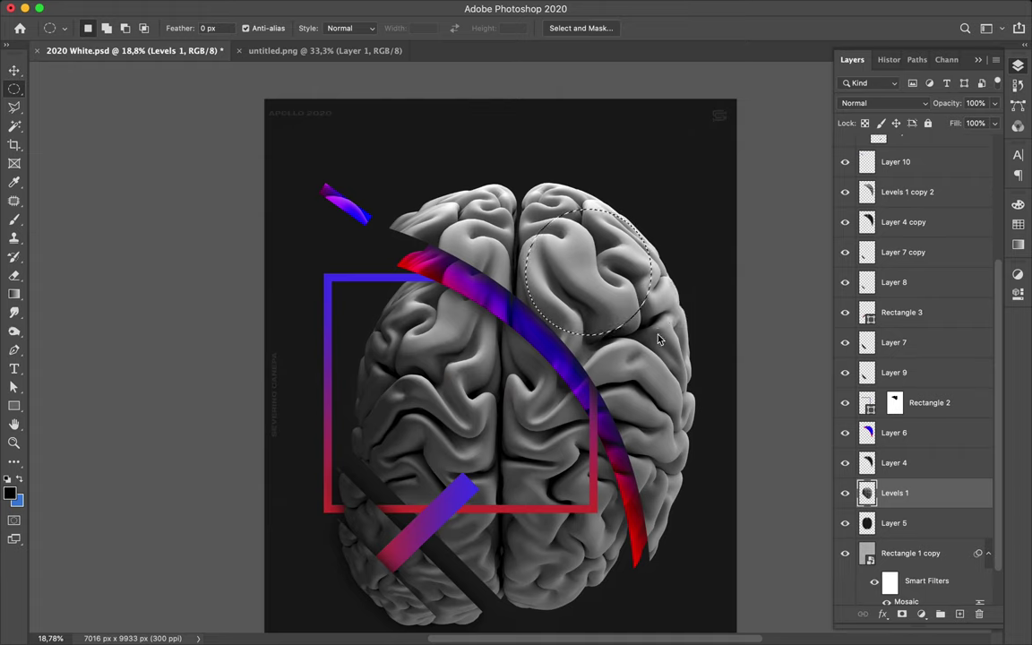
{"action": "key", "text": "ctrl+j"}
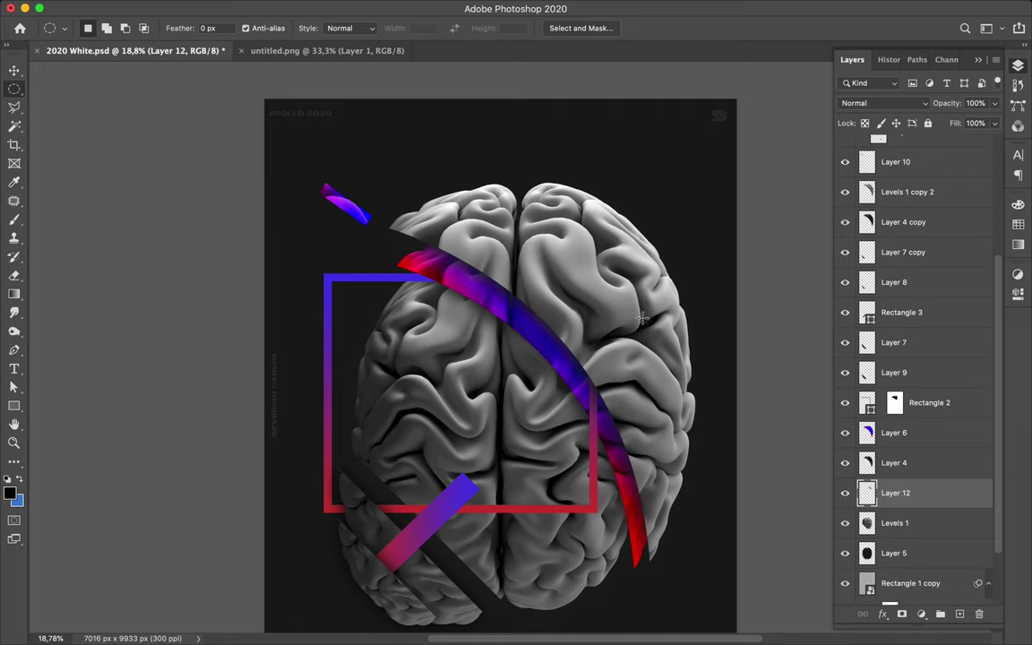
{"action": "key", "text": "ctrl+t"}
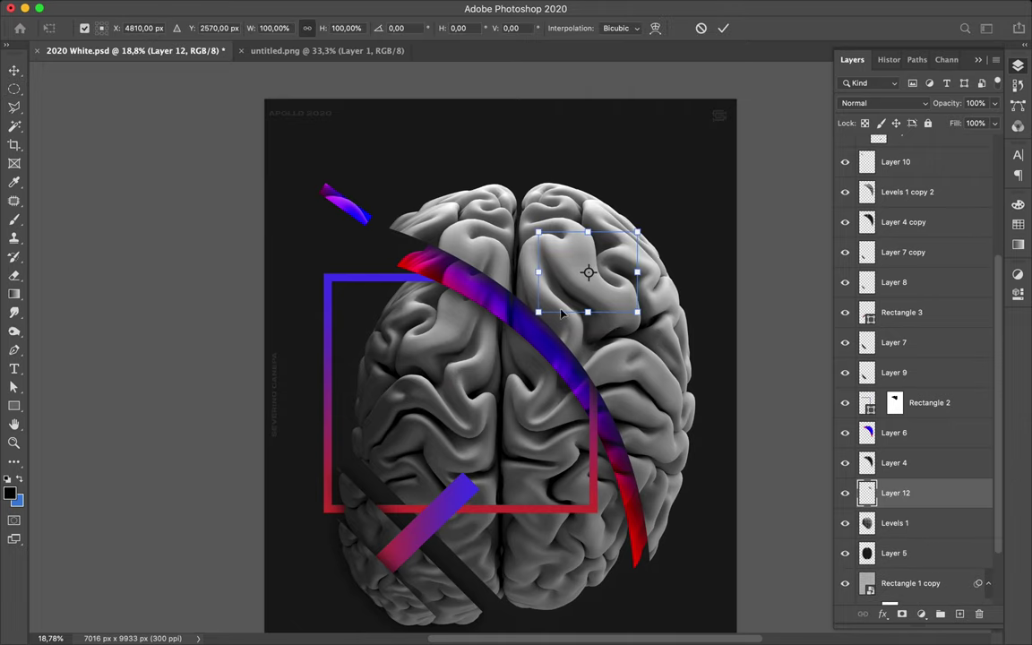
{"action": "left_click_drag", "start_coordinate": [539, 314], "coordinate": [473, 470]}
{"action": "key", "text": "Return"}
- Raise Layer 12 above the ribbon layers, then delete the enlarged circle piece
{"action": "key", "text": "m"}
{"action": "left_click_drag", "start_coordinate": [932, 495], "coordinate": [894, 188]}
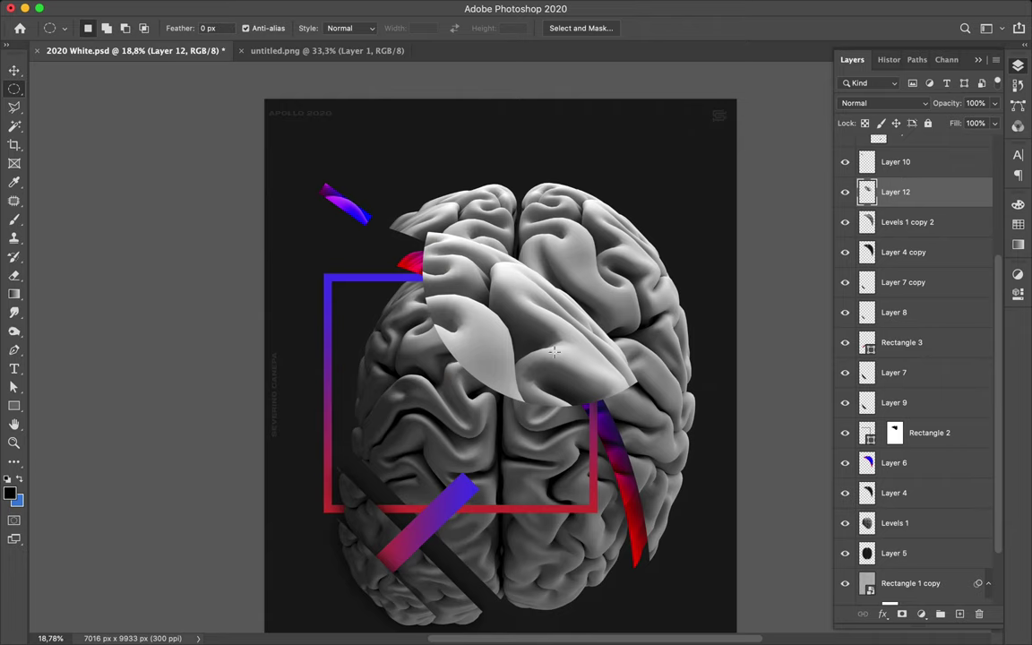
{"action": "key", "text": "Delete"}
{"action": "key", "text": "v"}
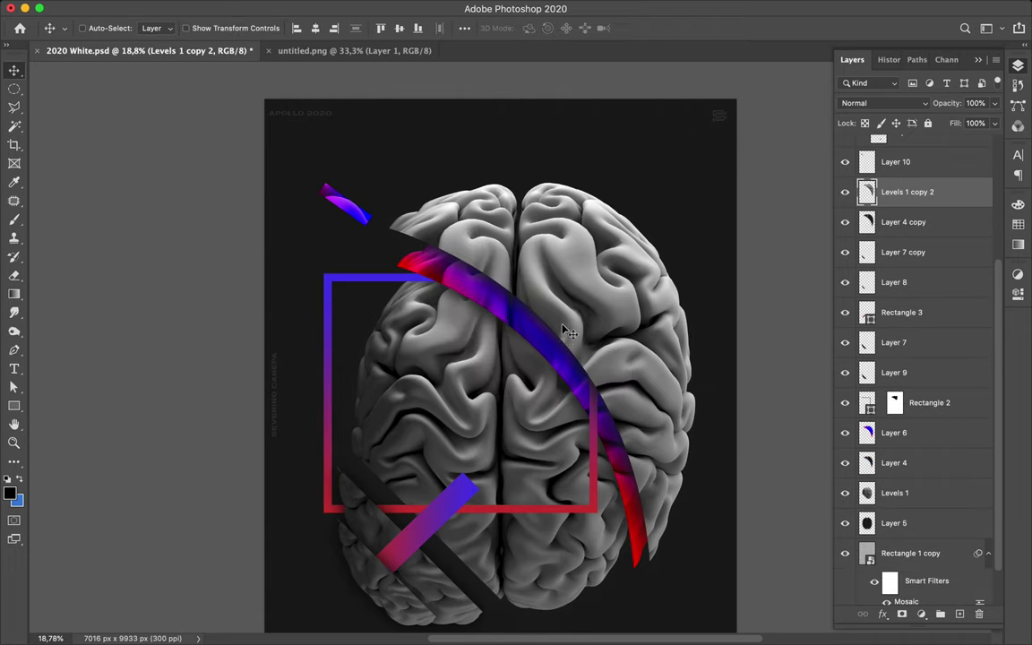
{"action": "key", "text": "super"}
{"action": "key", "text": "m"}
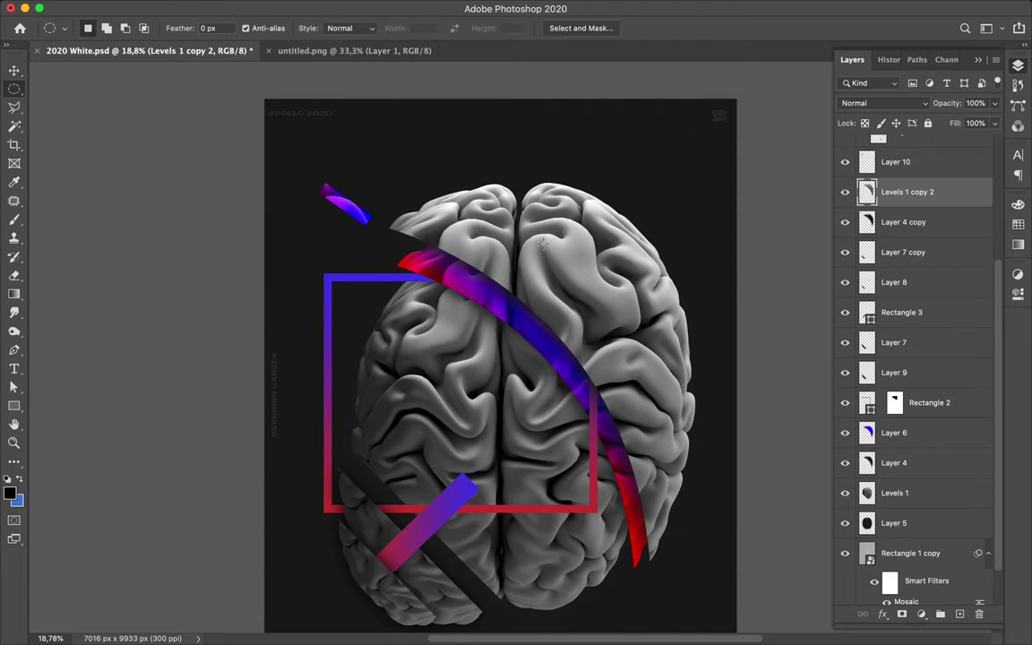
- Copy a new circular brain selection to a layer, move it up-right and enlarge it about 175%
{"action": "left_click_drag", "start_coordinate": [573, 258], "coordinate": [637, 320]}
{"action": "key", "text": "ctrl+j"}
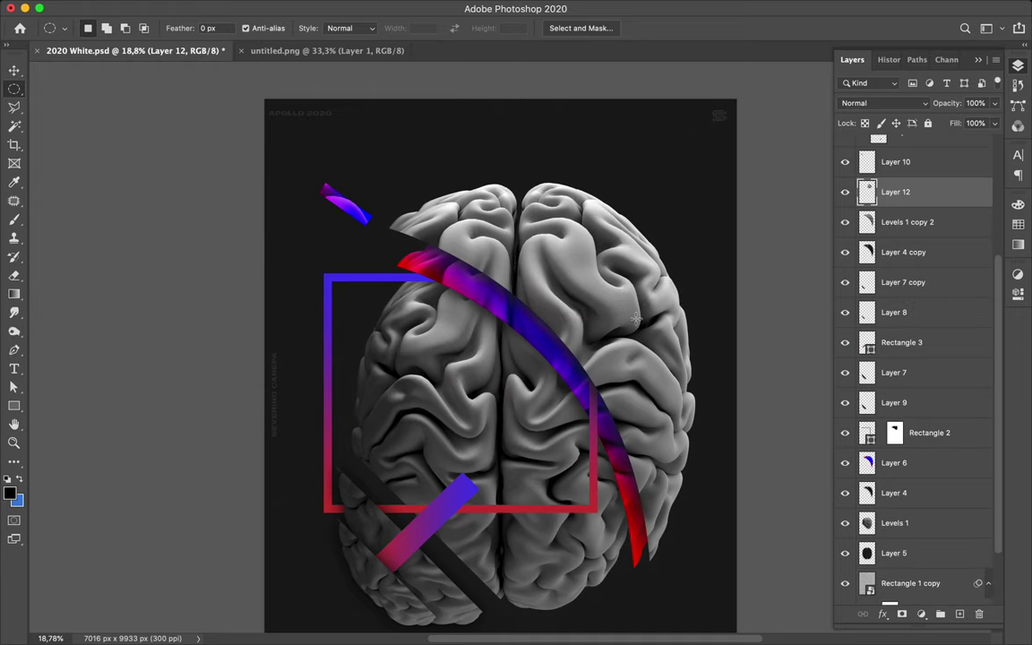
{"action": "key", "text": "v"}
{"action": "left_click_drag", "start_coordinate": [592, 272], "coordinate": [631, 247]}
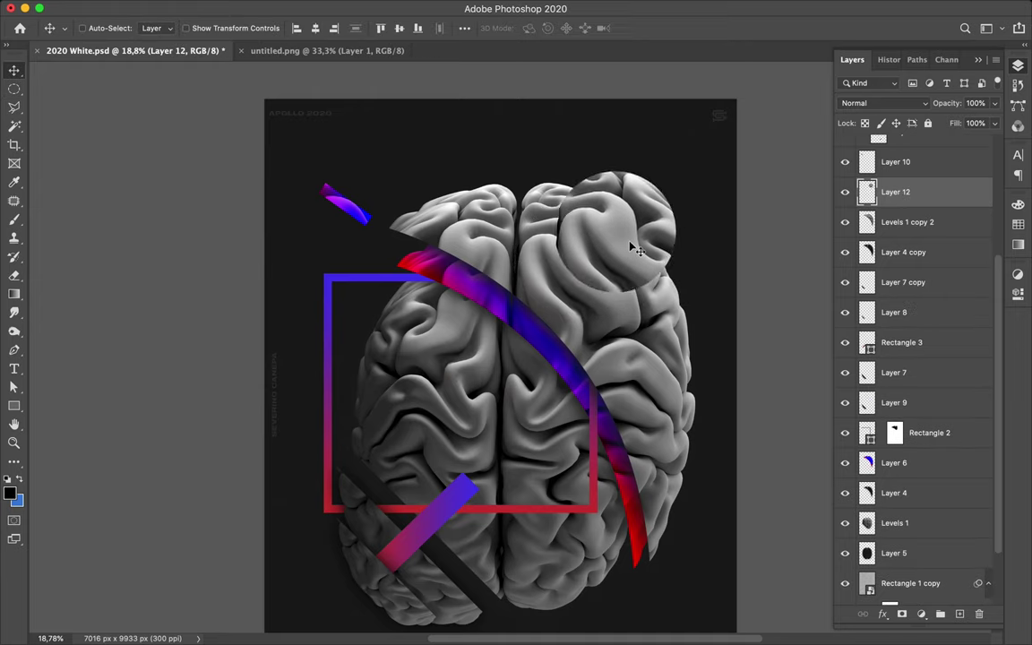
{"action": "key", "text": "ctrl+t"}
{"action": "left_click_drag", "start_coordinate": [555, 231], "coordinate": [466, 232]}
{"action": "key", "text": "Return"}
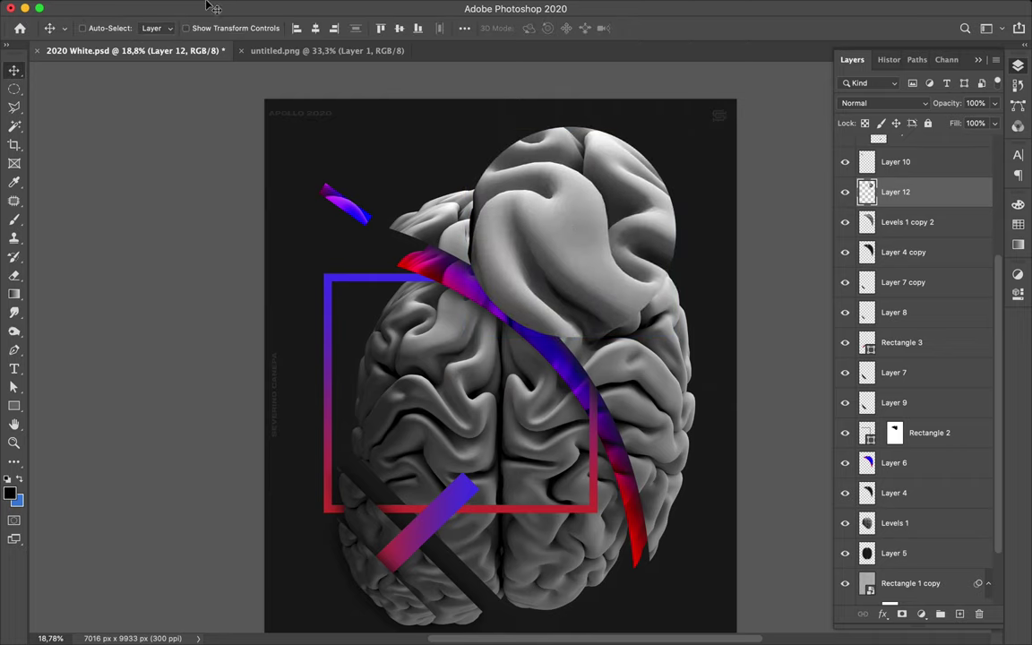
- Apply Filter > Pixelate > Mosaic with cell size 200 square to the enlarged circle
{"action": "mouse_move", "coordinate": [269, 3]}
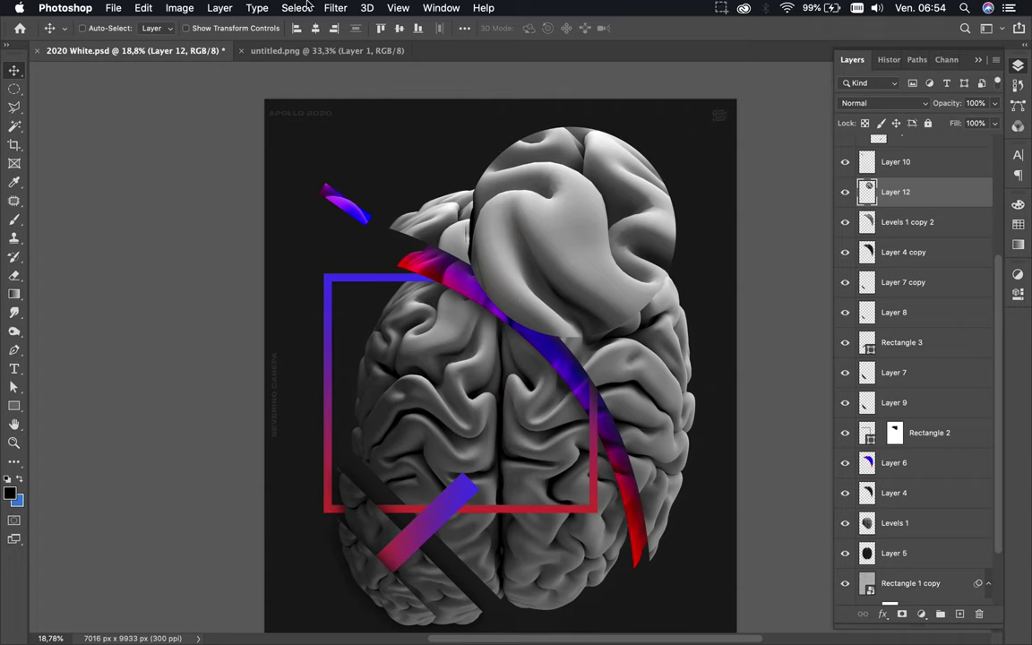
{"action": "left_click", "coordinate": [328, 7]}
{"action": "mouse_move", "coordinate": [342, 185]}
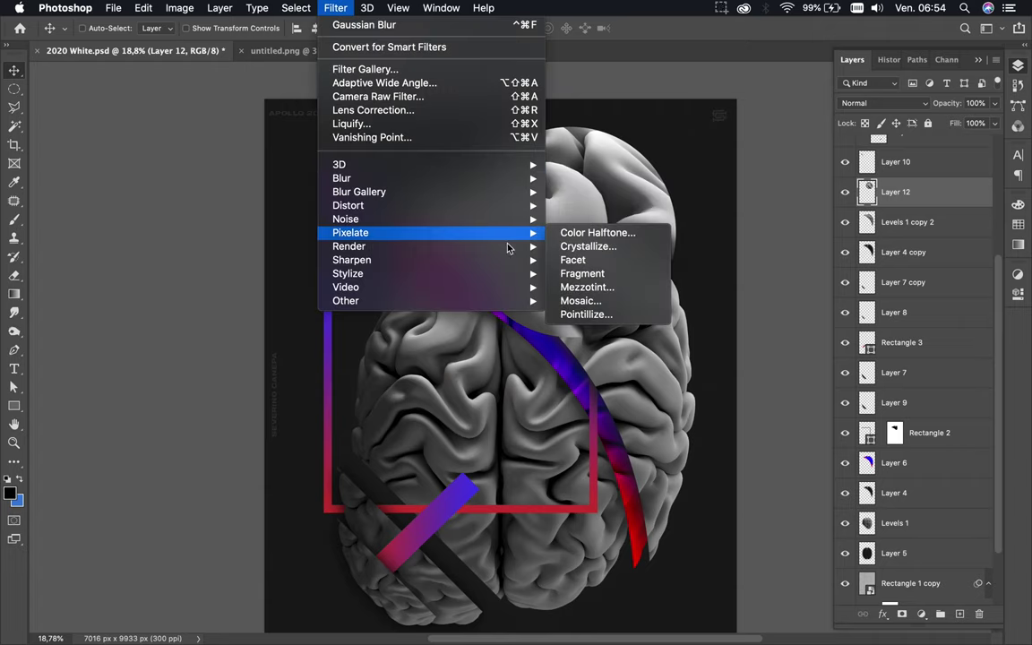
{"action": "mouse_move", "coordinate": [449, 234]}
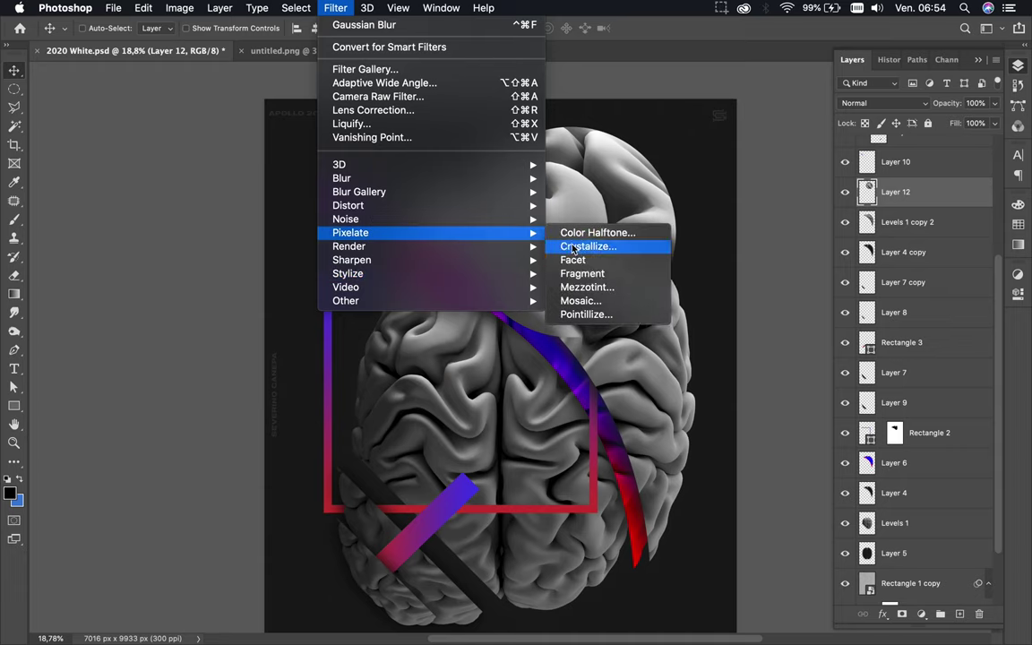
{"action": "left_click", "coordinate": [587, 301]}
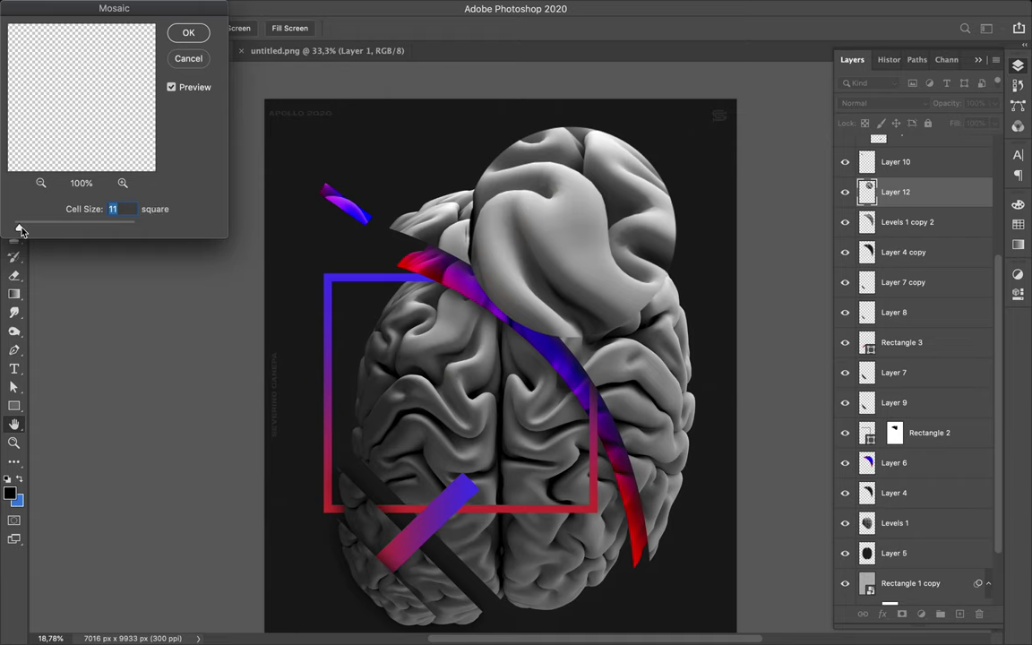
{"action": "left_click_drag", "start_coordinate": [20, 230], "coordinate": [133, 227]}
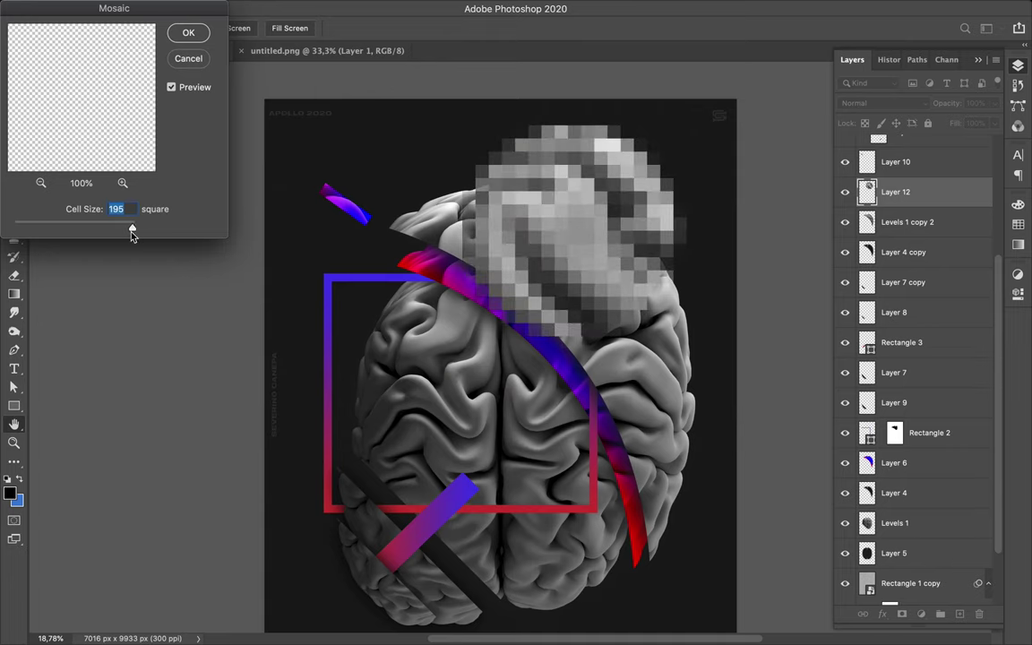
{"action": "left_click_drag", "start_coordinate": [131, 230], "coordinate": [161, 229]}
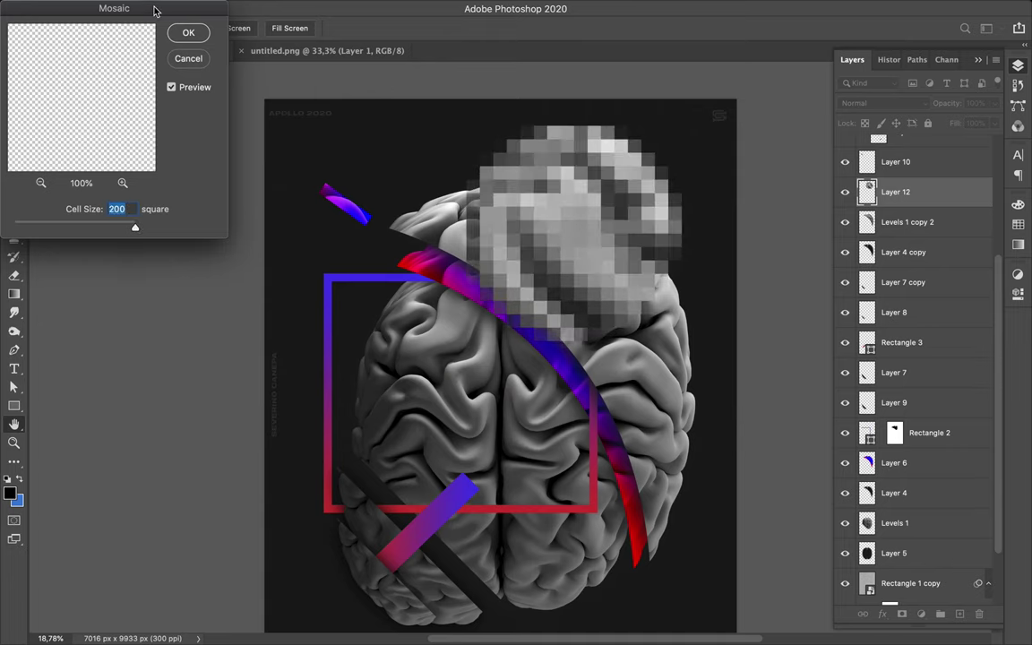
{"action": "left_click", "coordinate": [183, 33]}
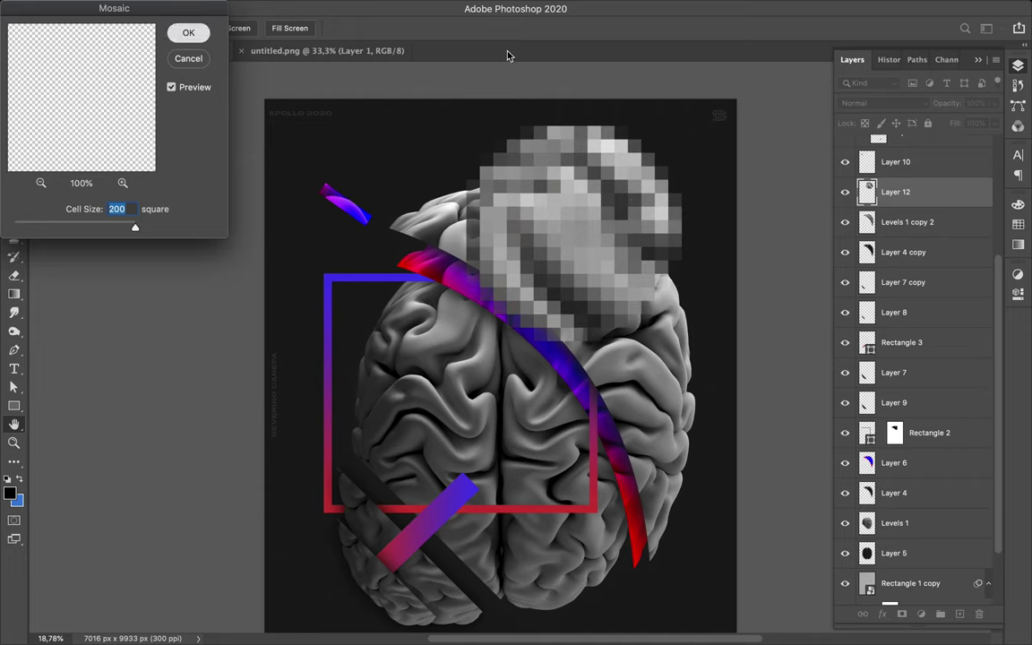
- Nudge the pixelated circle right and down, then delete a polygonal wedge from its left side
{"action": "right_click", "coordinate": [940, 192]}
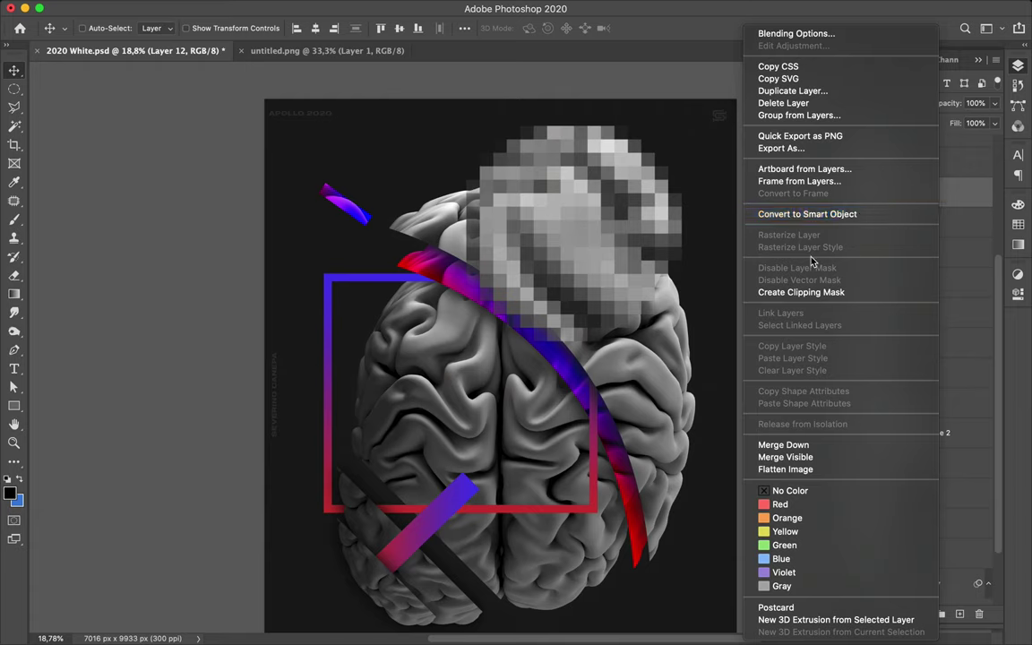
{"action": "key", "text": "Escape"}
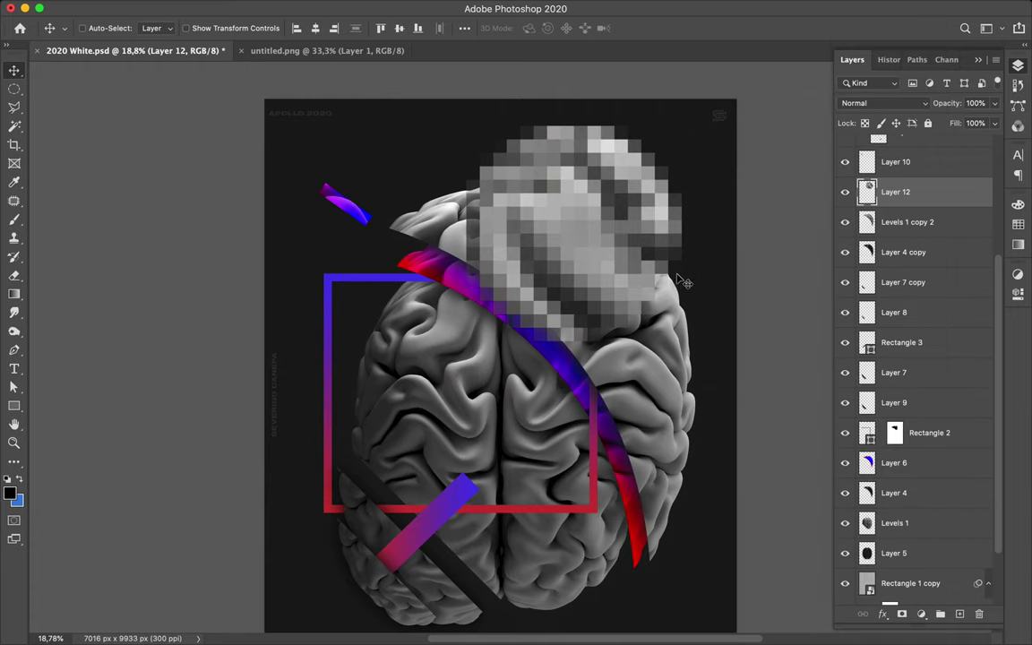
{"action": "left_click_drag", "start_coordinate": [584, 235], "coordinate": [604, 260]}
{"action": "key", "text": "l"}
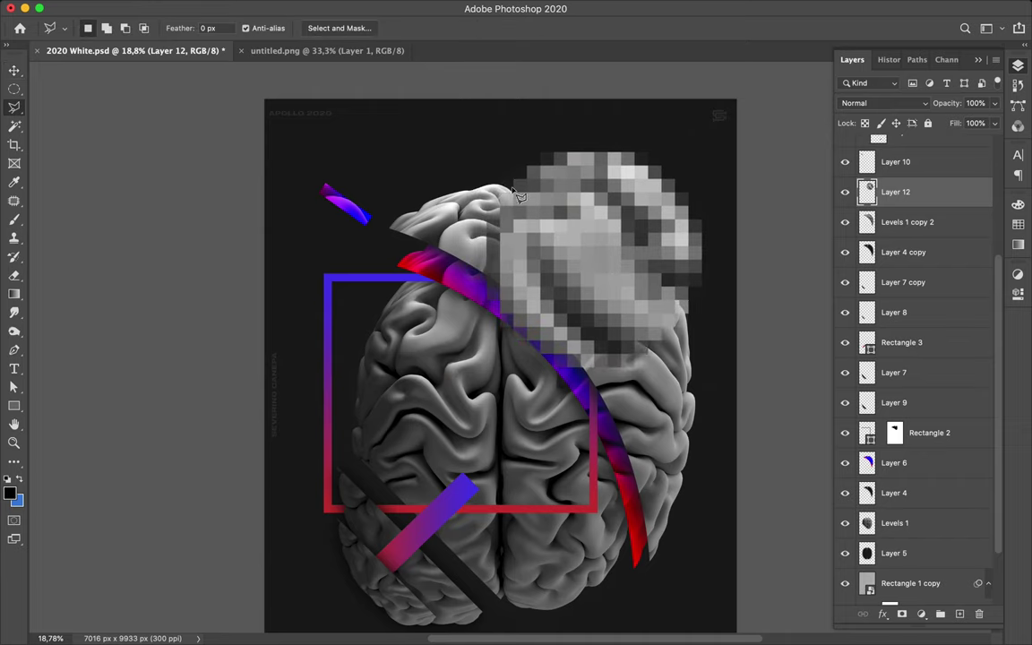
{"action": "left_click", "coordinate": [527, 142]}
{"action": "left_click", "coordinate": [633, 383]}
{"action": "left_click", "coordinate": [539, 405]}
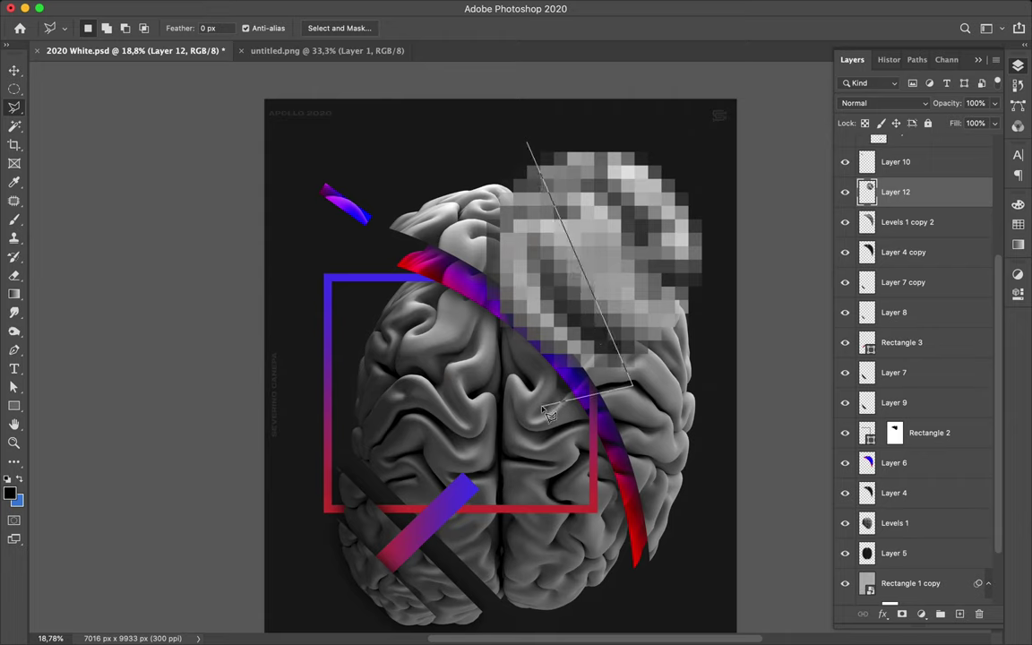
{"action": "left_click", "coordinate": [408, 285]}
{"action": "left_click", "coordinate": [467, 157]}
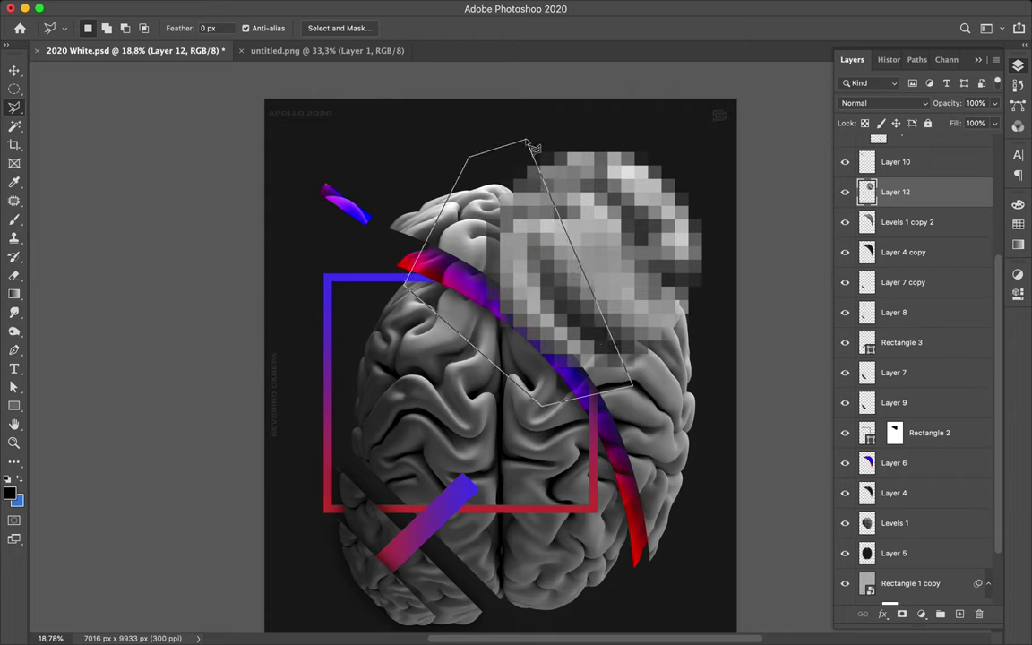
{"action": "left_click", "coordinate": [527, 143]}
{"action": "key", "text": "Delete"}
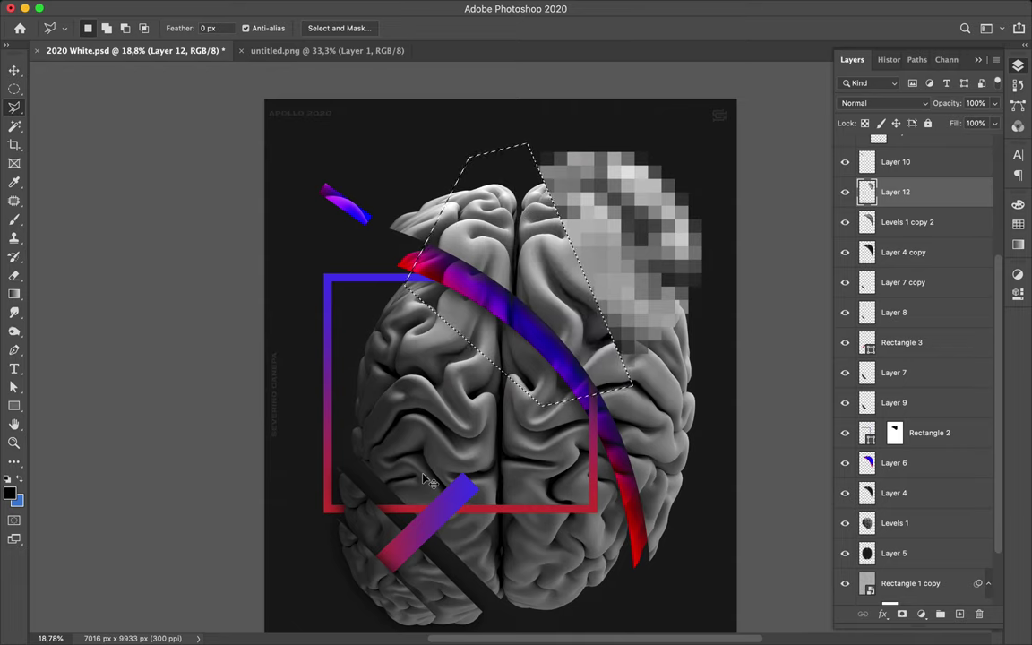
- Split the selected region into a separate patch, Layer 13, and move it down-left
{"action": "key", "text": "ctrl+shift+c"}
{"action": "key", "text": "ctrl+v"}
{"action": "key", "text": "ctrl+f"}
{"action": "key", "text": "v"}
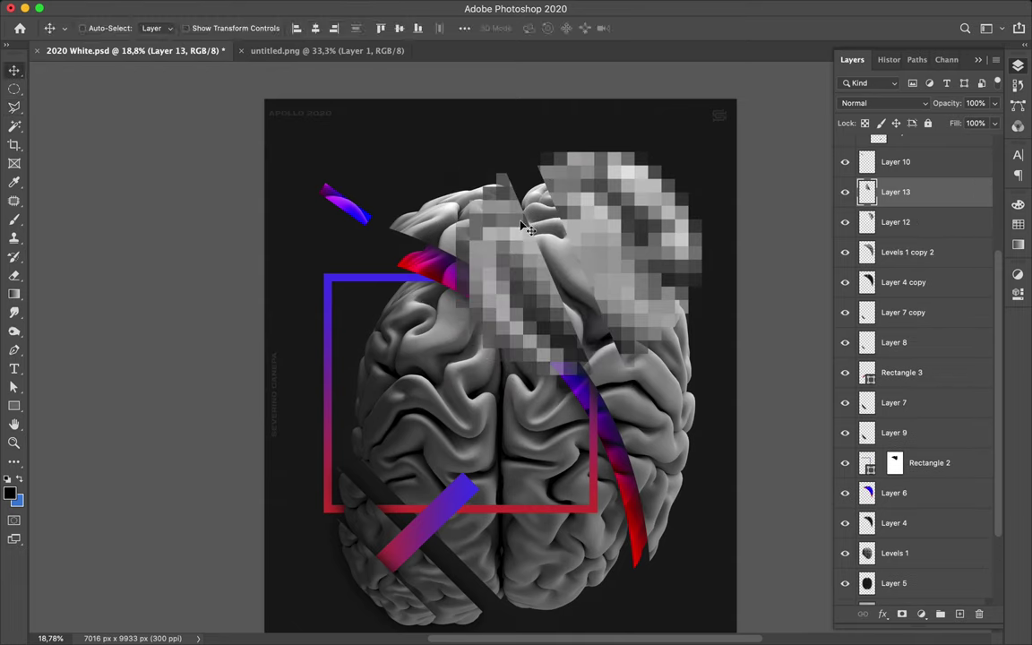
{"action": "left_click_drag", "start_coordinate": [516, 238], "coordinate": [405, 468]}
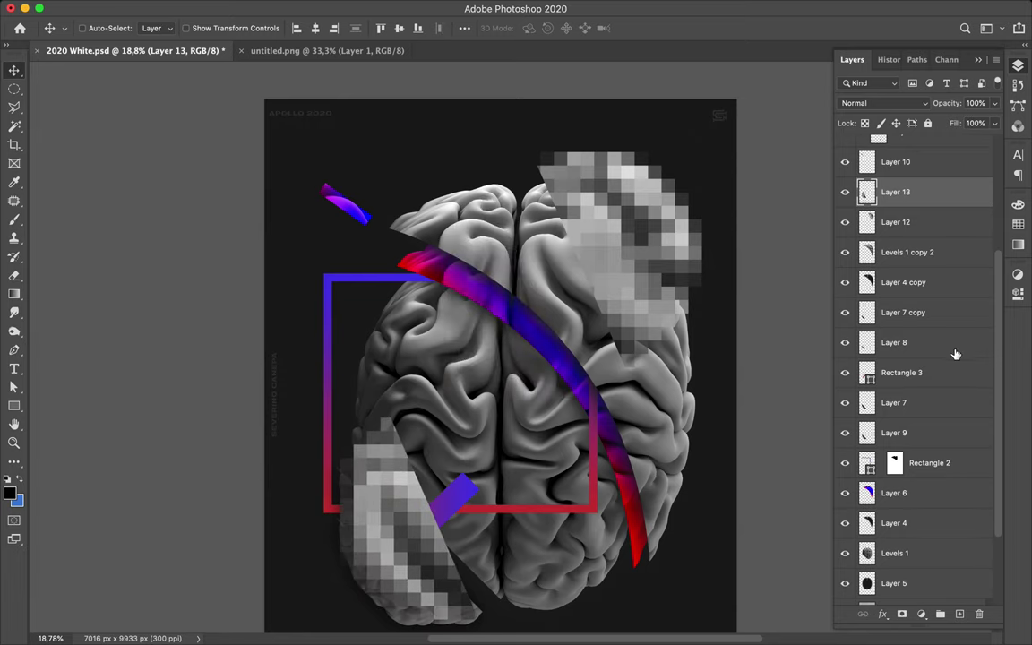
- Move Layer 13 below Levels 1, delete it, and undo back to before the split
{"action": "scroll", "coordinate": [891, 340], "scroll_direction": "down", "scroll_amount": 2}
{"action": "left_click_drag", "start_coordinate": [915, 173], "coordinate": [913, 529]}
{"action": "scroll", "coordinate": [555, 408], "scroll_direction": "down", "scroll_amount": 5}
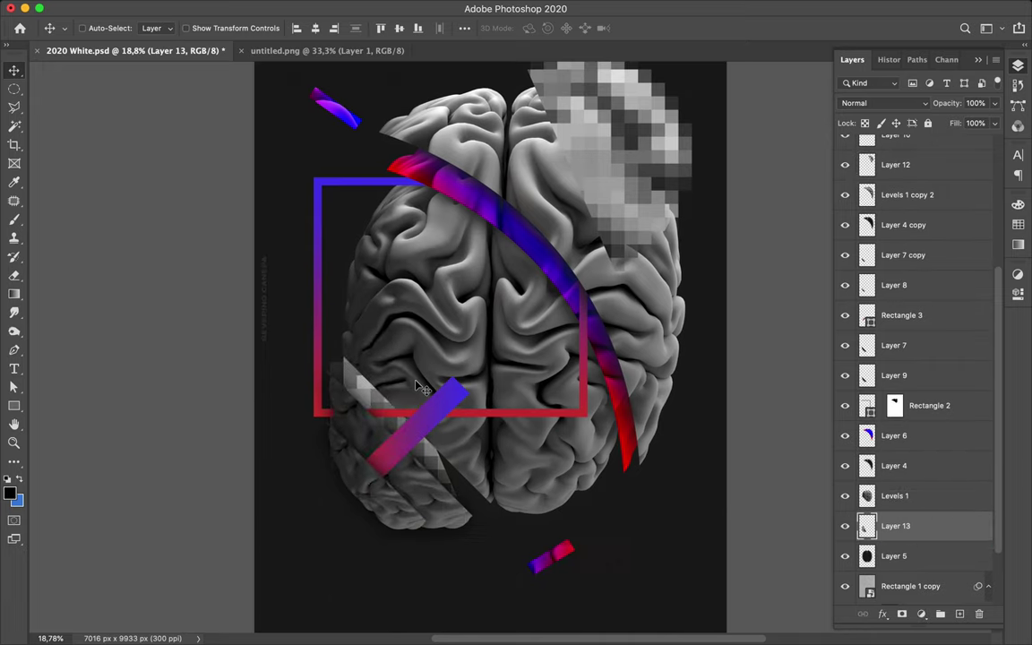
{"action": "key", "text": "BackSpace"}
{"action": "scroll", "coordinate": [421, 387], "scroll_direction": "up", "scroll_amount": 3}
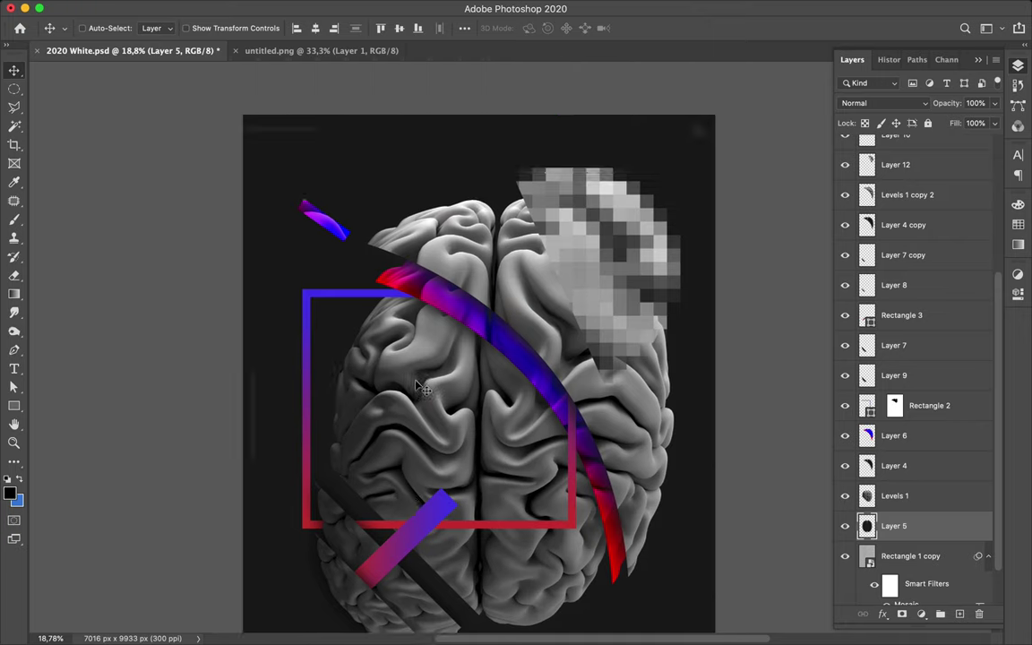
{"action": "key", "text": "super+z"}
{"action": "key", "text": "super+z"}
{"action": "key", "text": "super+z"}
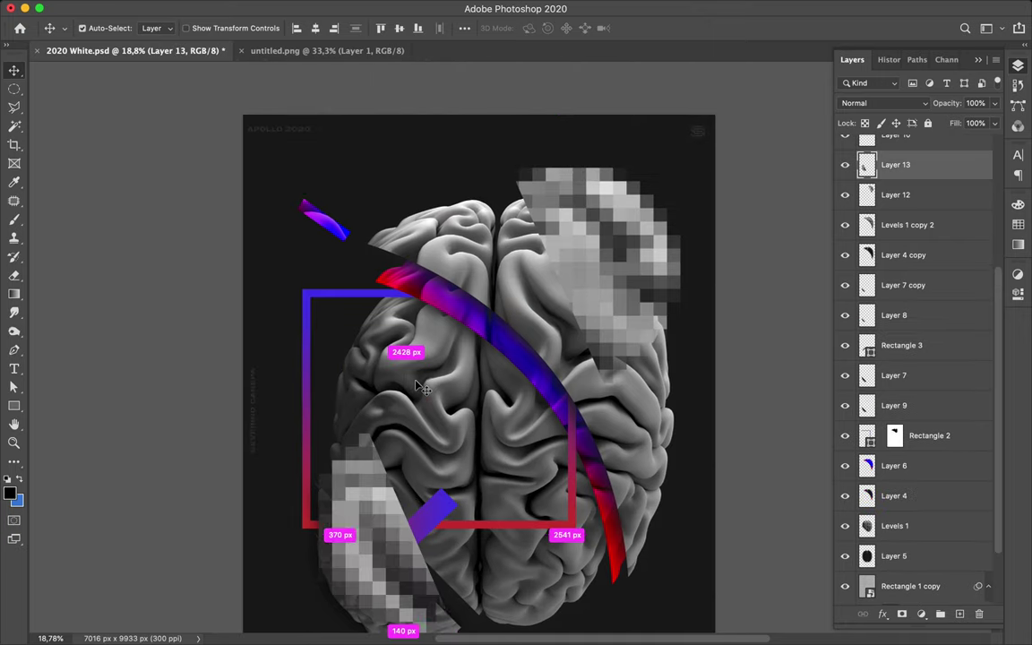
{"action": "key", "text": "super+z"}
{"action": "key", "text": "super+z"}
{"action": "key", "text": "super+z"}
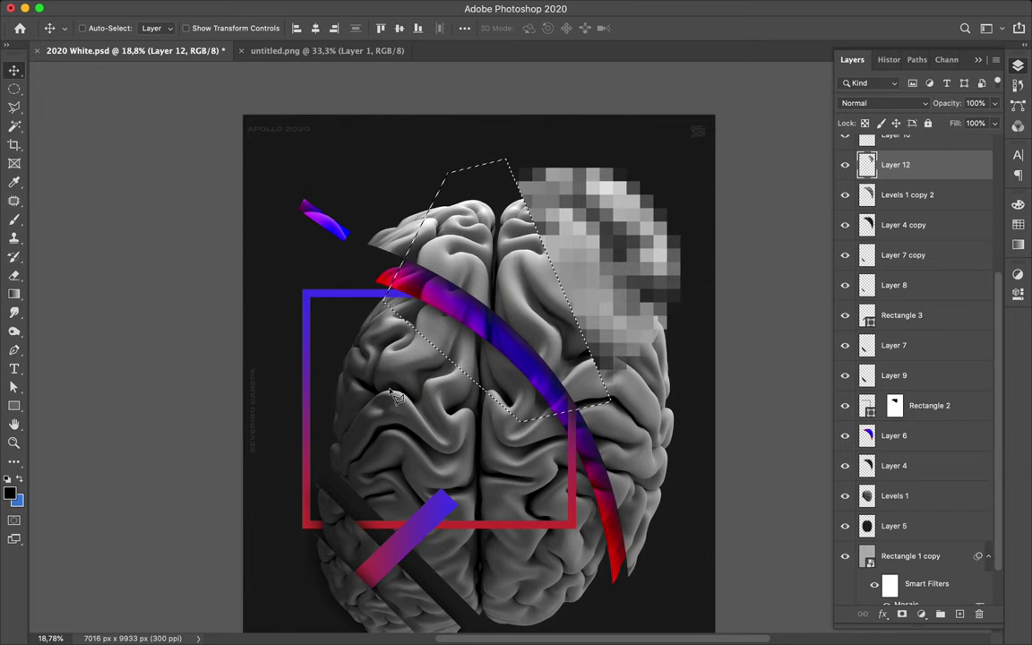
- Redo back to the full pixelated circle and clear the selection
{"action": "key", "text": "l"}
{"action": "key", "text": "super+shift+z"}
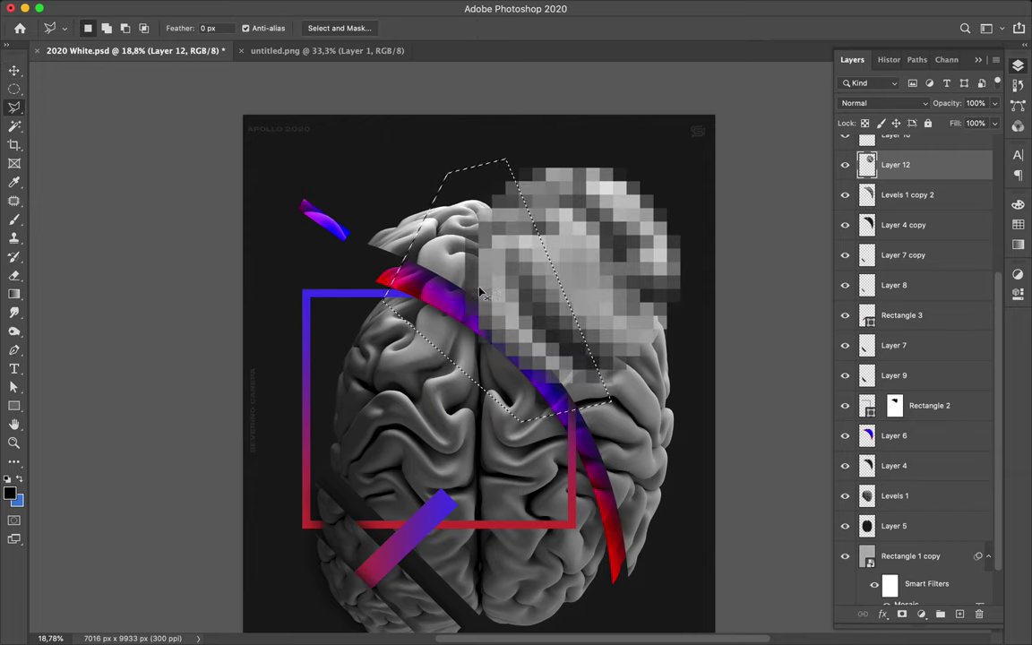
{"action": "key", "text": "super+d"}
{"action": "left_click", "coordinate": [651, 360]}
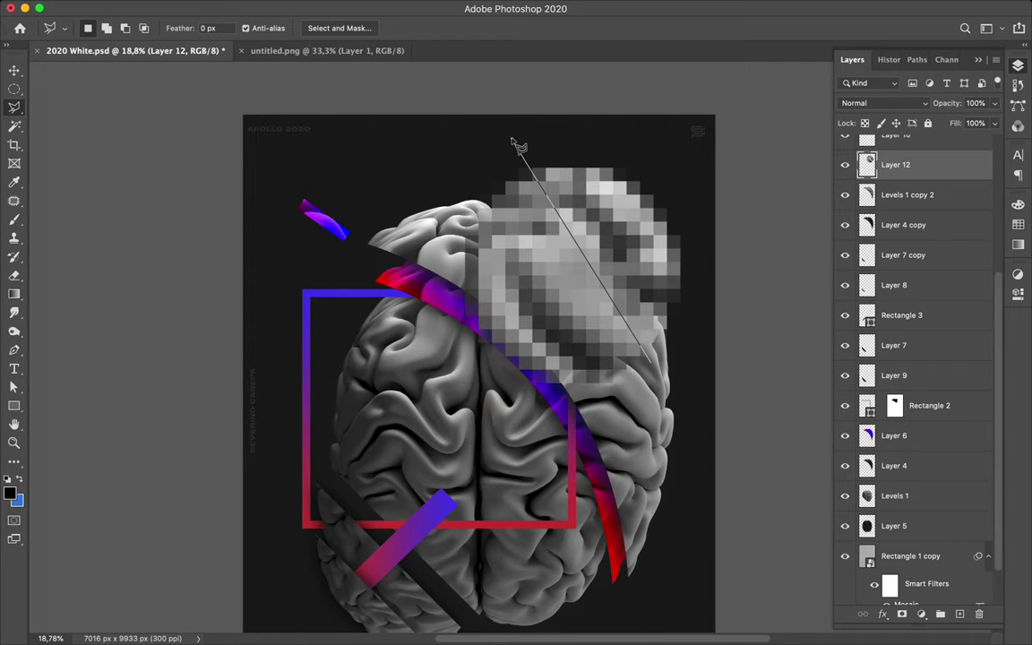
{"action": "key", "text": "Escape"}
- Delete a new diagonal polygon selection over the circle's left part
{"action": "left_click", "coordinate": [512, 151]}
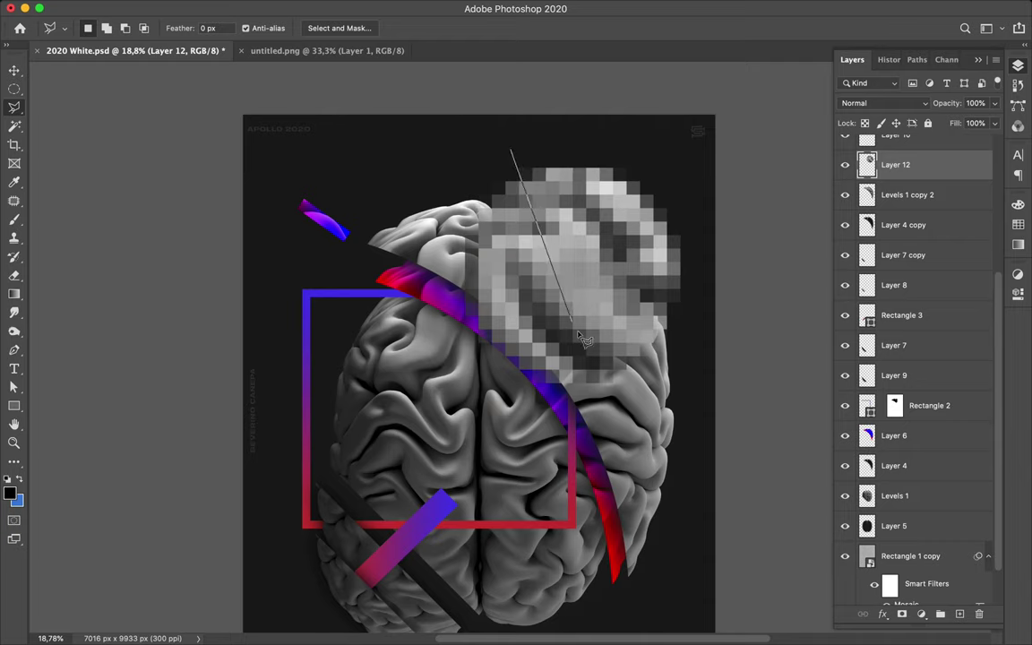
{"action": "left_click", "coordinate": [624, 415]}
{"action": "left_click", "coordinate": [380, 369]}
{"action": "left_click", "coordinate": [394, 226]}
{"action": "left_click", "coordinate": [507, 158]}
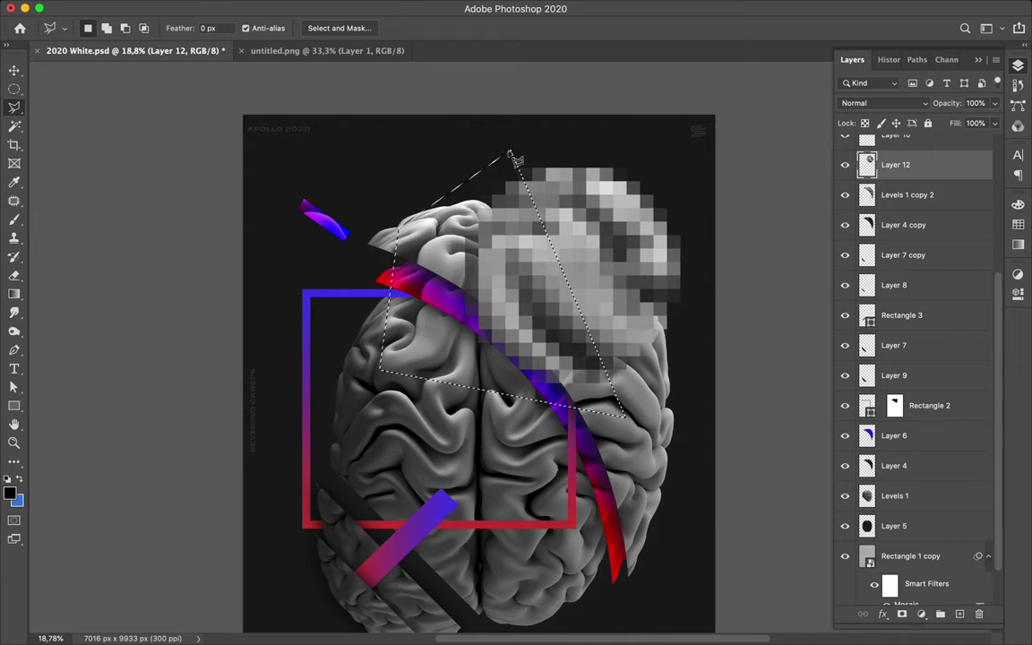
{"action": "key", "text": "Delete"}
- Shift the trimmed pixelated patch left and up over the brain's top
{"action": "left_click", "coordinate": [467, 166]}
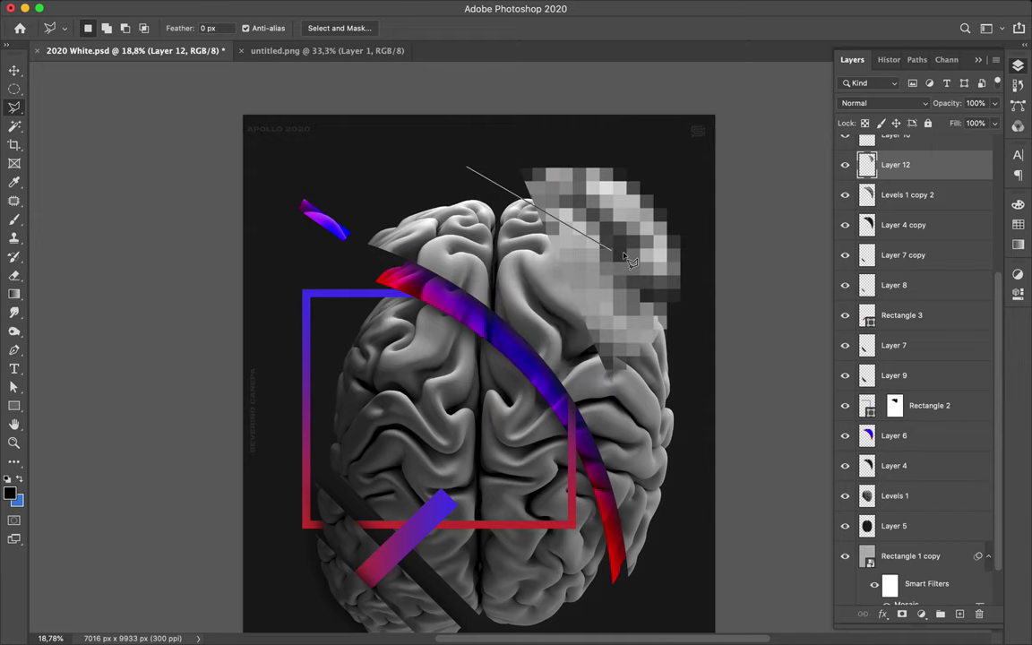
{"action": "key", "text": "Escape"}
{"action": "key", "text": "v"}
{"action": "left_click_drag", "start_coordinate": [529, 254], "coordinate": [582, 285]}
{"action": "key", "text": "m"}
{"action": "key", "text": "v"}
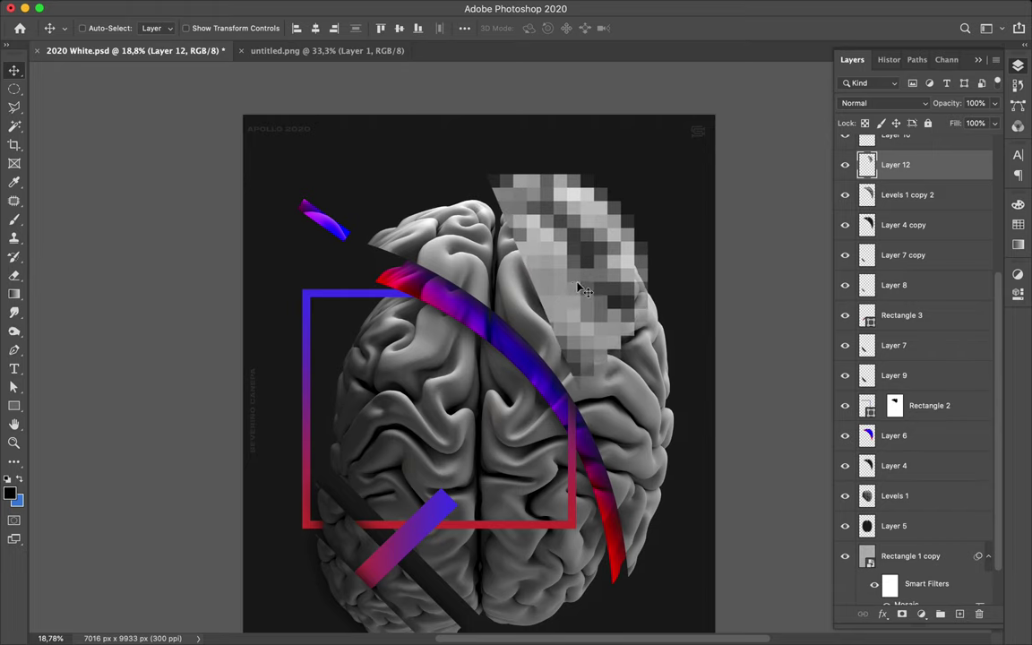
{"action": "key", "text": "m"}
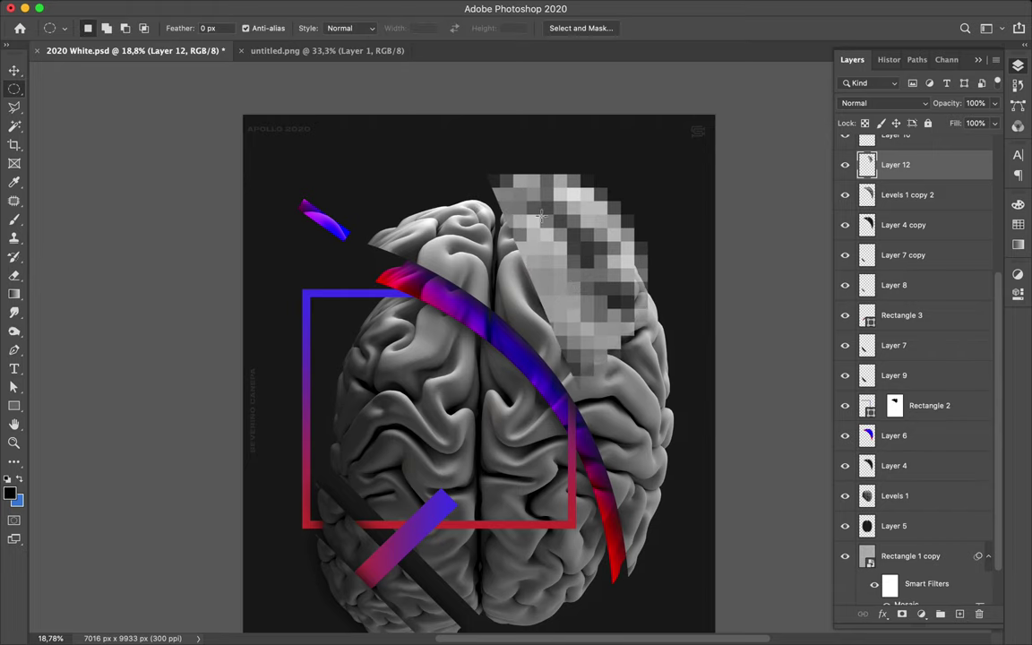
- Rotate the blurred gradient about 64 degrees, move it left, and lower Rectangle 3 copy 2 in the stack
{"action": "left_click", "coordinate": [14, 407]}
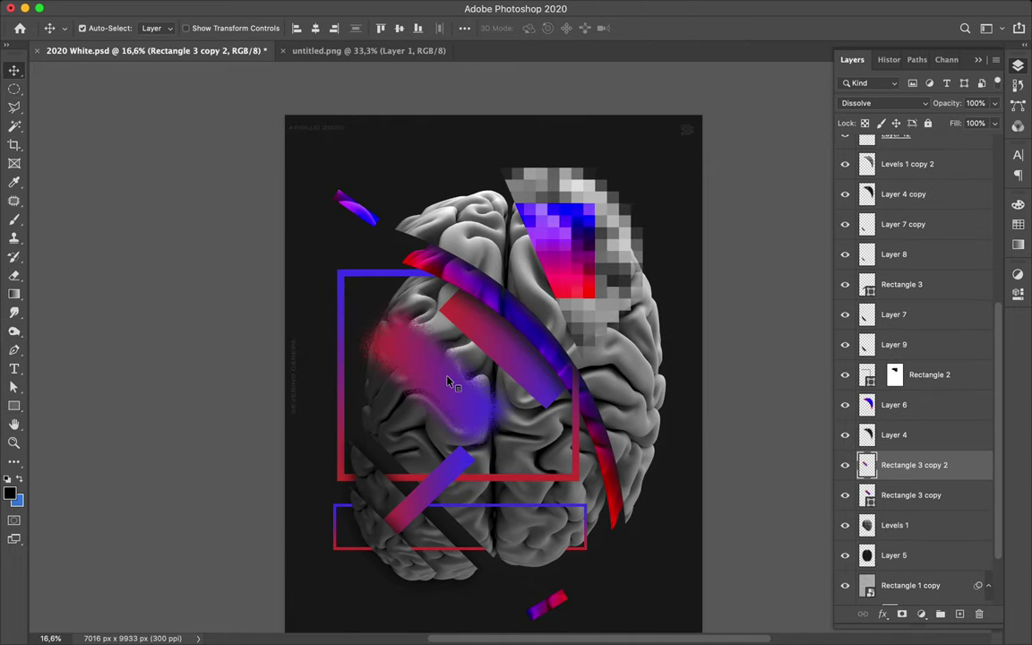
{"action": "key", "text": "super"}
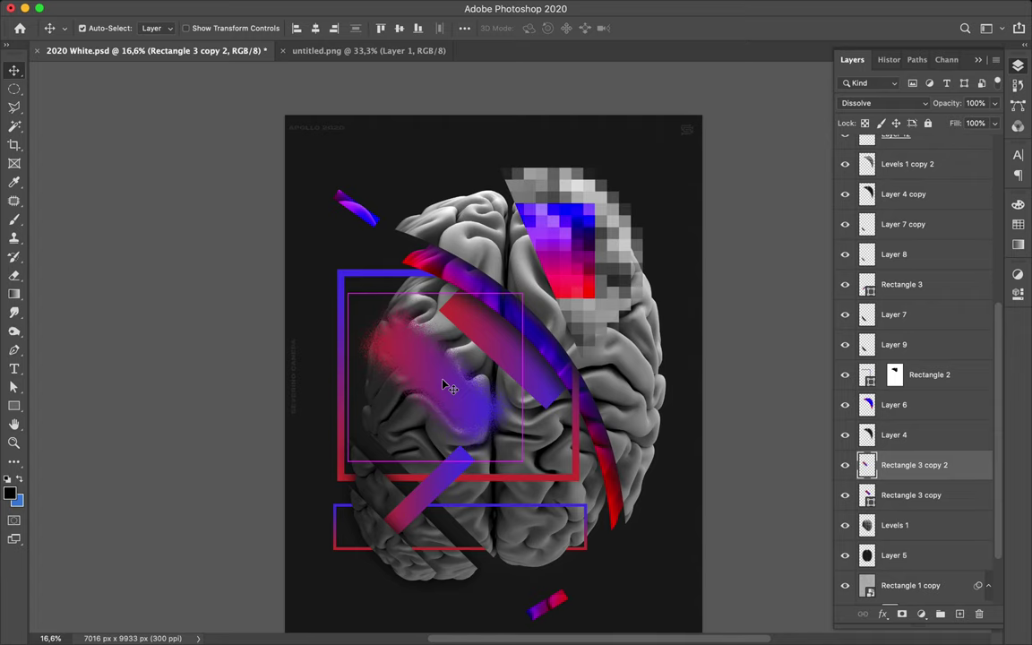
{"action": "key", "text": "super+t"}
{"action": "left_click_drag", "start_coordinate": [333, 280], "coordinate": [471, 242]}
{"action": "key", "text": "Return"}
{"action": "left_click_drag", "start_coordinate": [414, 333], "coordinate": [415, 358]}
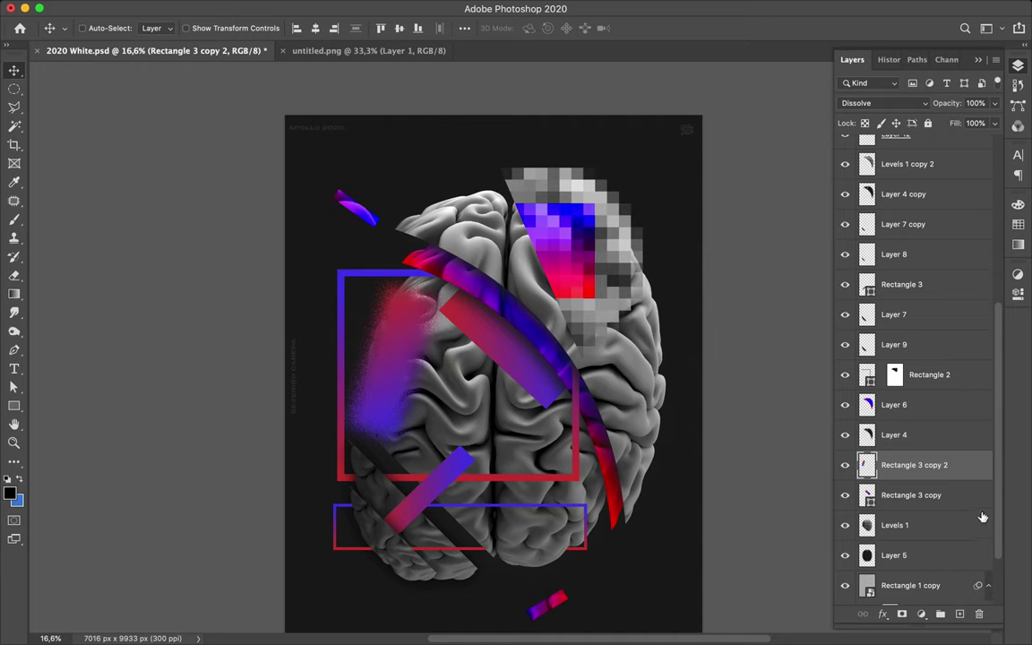
{"action": "left_click_drag", "start_coordinate": [956, 474], "coordinate": [955, 556]}
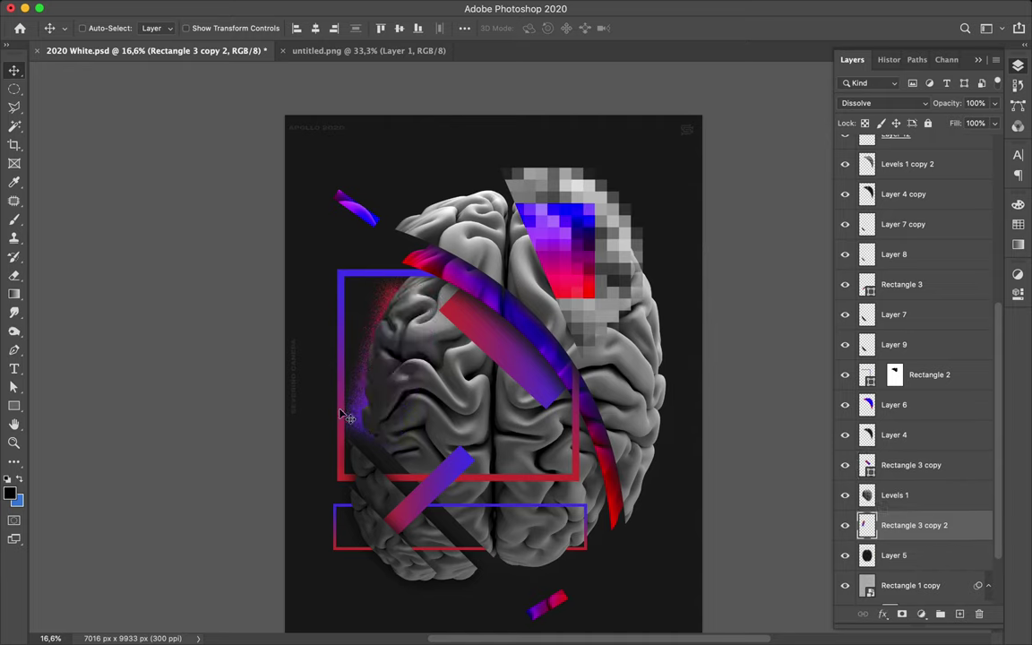
- Duplicate the pink-blue stripe to the right and rotate the copy about 31 degrees
{"action": "left_click_drag", "start_coordinate": [355, 409], "coordinate": [588, 405]}
{"action": "key", "text": "super"}
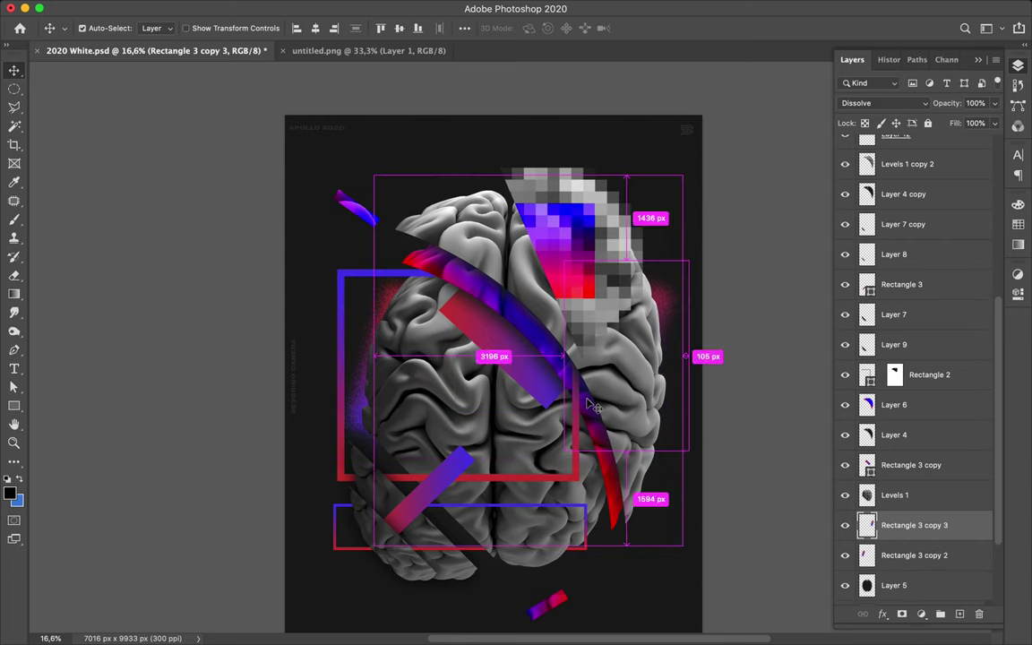
{"action": "key", "text": "super+t"}
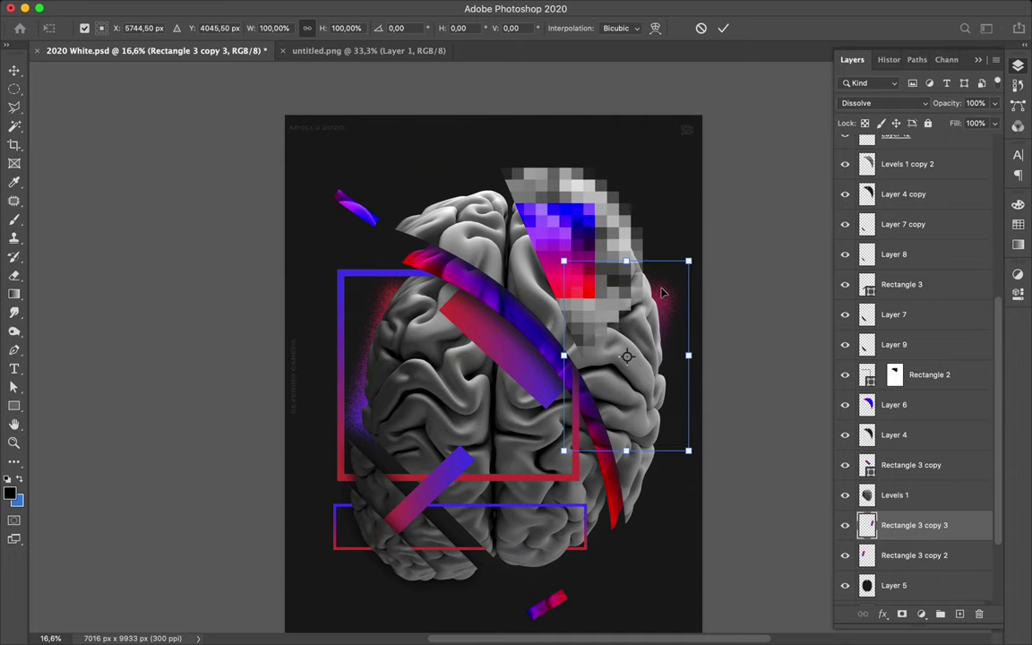
{"action": "left_click_drag", "start_coordinate": [556, 224], "coordinate": [491, 269]}
{"action": "left_click_drag", "start_coordinate": [657, 353], "coordinate": [654, 352]}
{"action": "key", "text": "Return"}
{"action": "left_click_drag", "start_coordinate": [538, 259], "coordinate": [493, 224]}
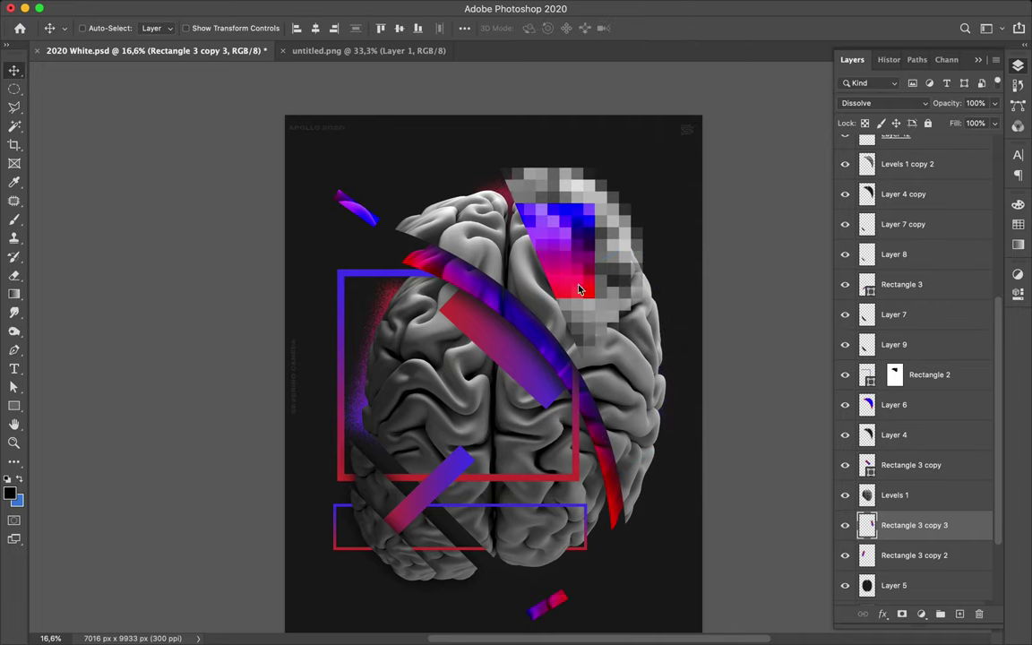
- Raise the copied stripe layer, tilt it about 10 degrees and nudge it into place
{"action": "left_click_drag", "start_coordinate": [928, 535], "coordinate": [912, 161]}
{"action": "left_click_drag", "start_coordinate": [532, 261], "coordinate": [551, 257]}
{"action": "key", "text": "super+t"}
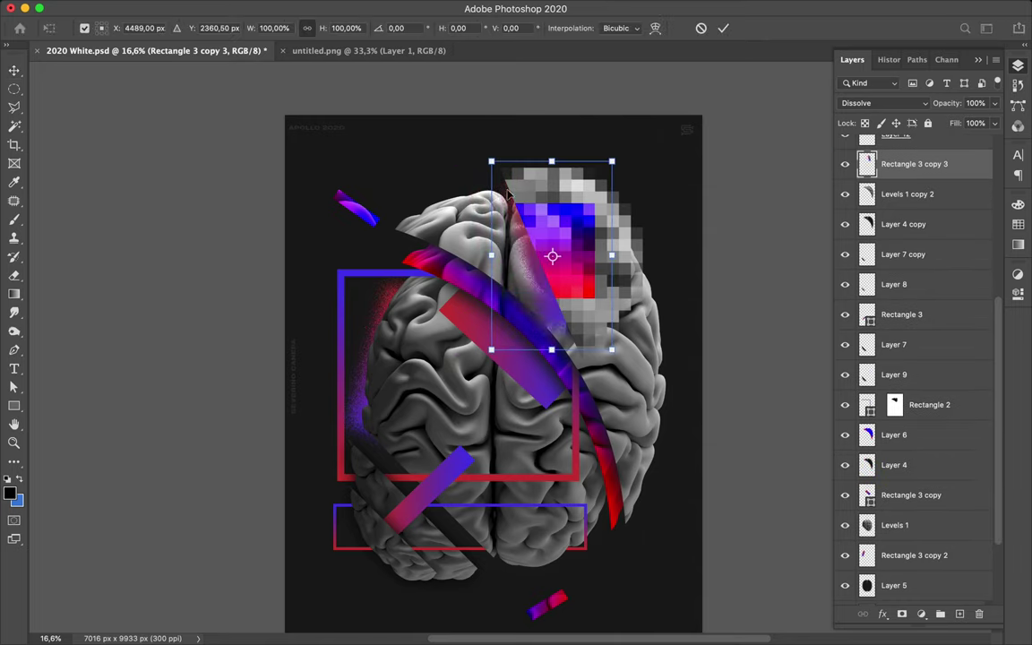
{"action": "left_click_drag", "start_coordinate": [475, 161], "coordinate": [474, 163]}
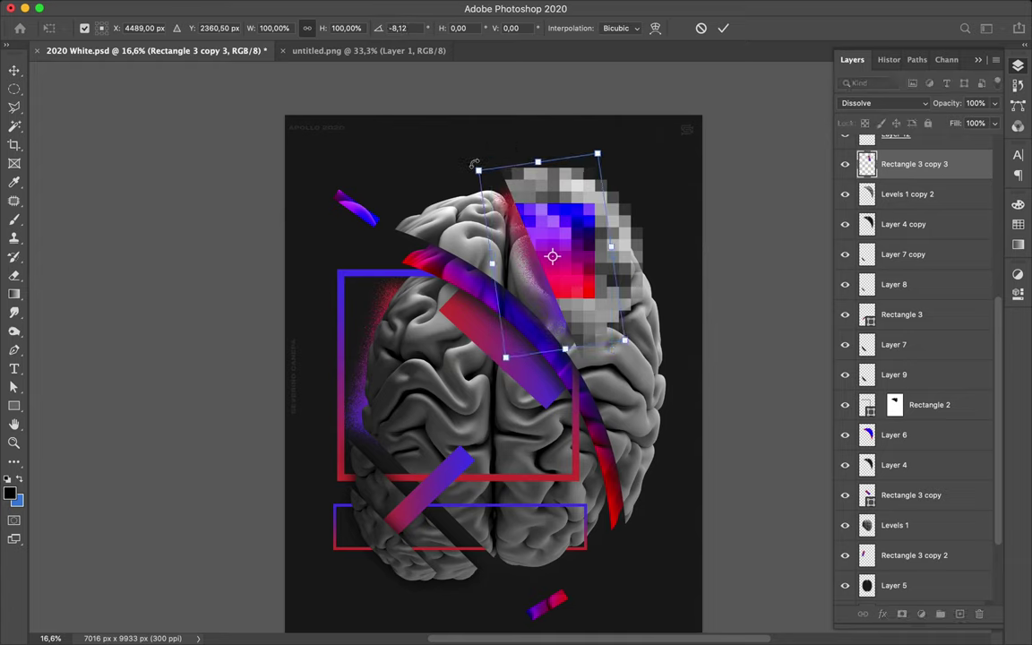
{"action": "key", "text": "Return"}
{"action": "left_click_drag", "start_coordinate": [517, 220], "coordinate": [520, 224]}
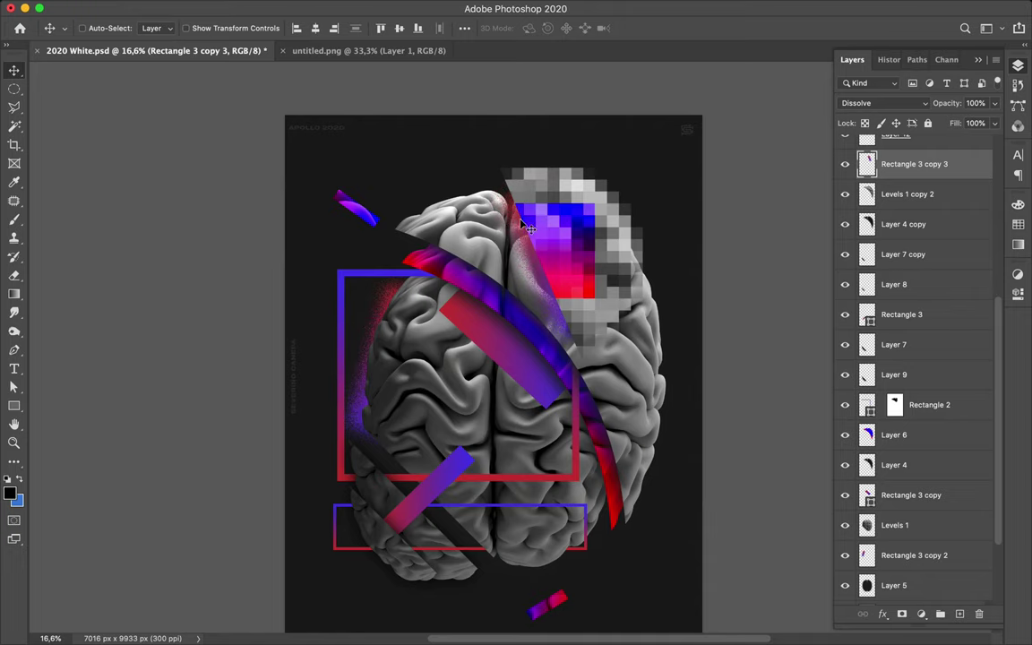
{"action": "scroll", "coordinate": [503, 360], "scroll_direction": "down", "scroll_amount": 2}
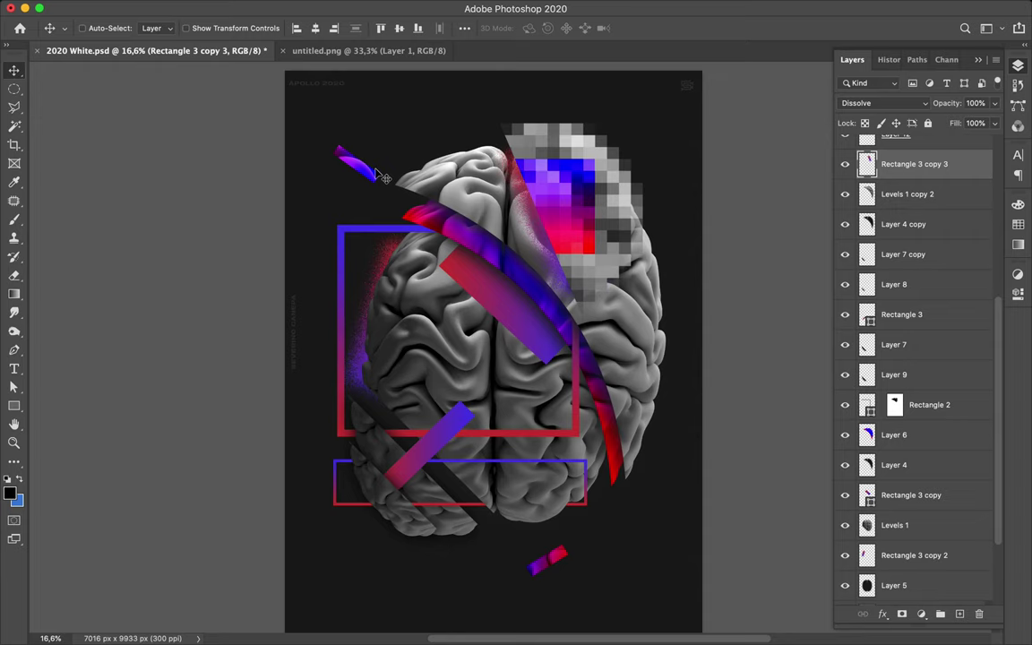
- Add the MENTAL PROCESS #5 text layer over the brain's left half
{"action": "key", "text": "t"}
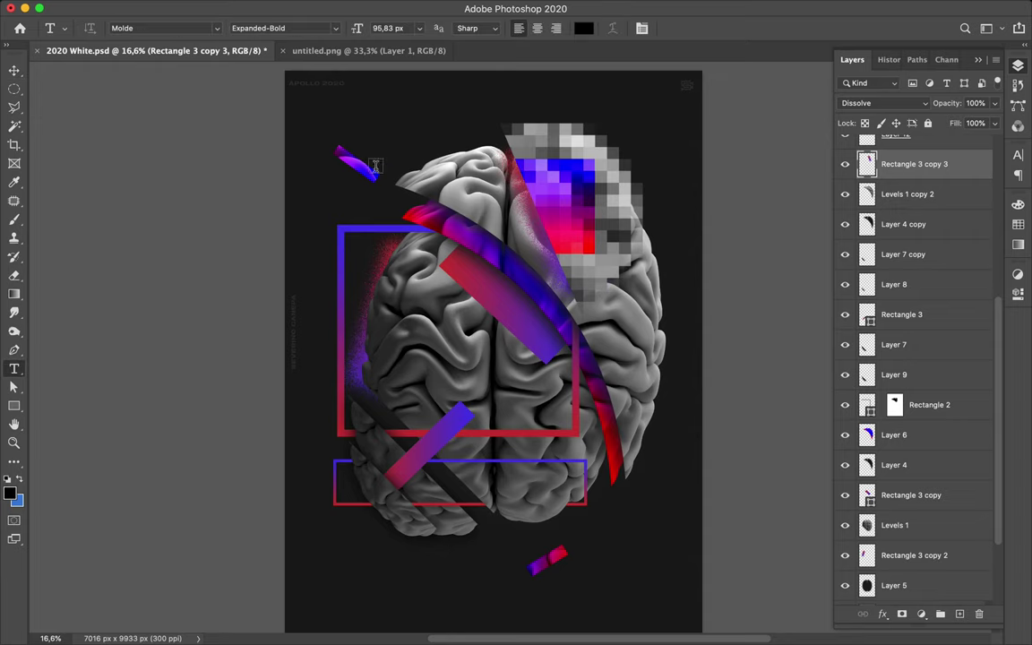
{"action": "left_click", "coordinate": [406, 308]}
{"action": "key", "text": "BackSpace"}
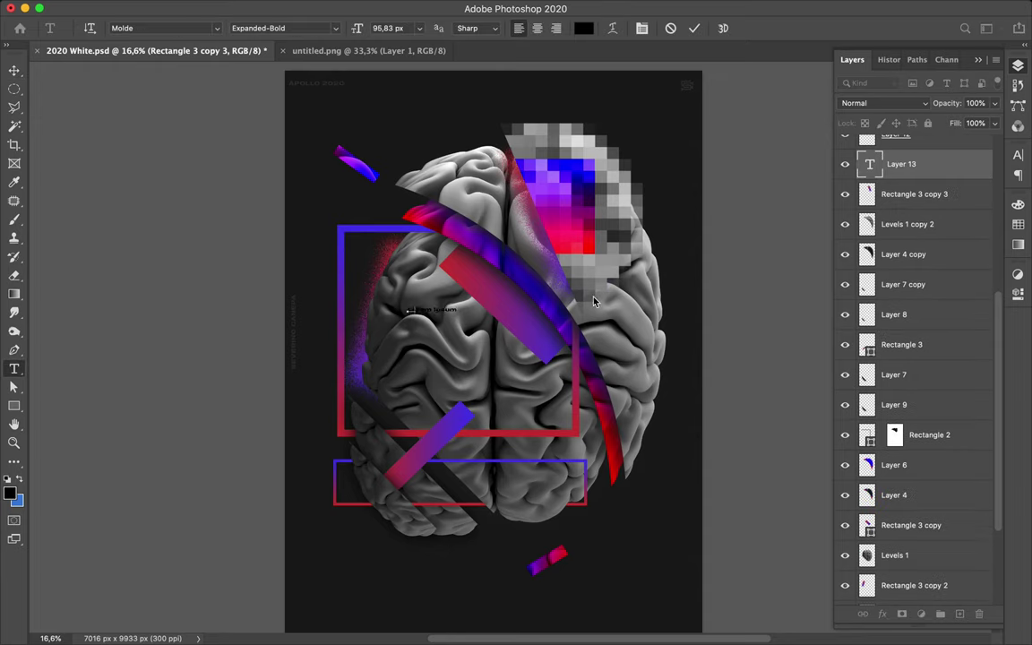
{"action": "type", "text": "CEREBRUM"}
{"action": "left_click", "coordinate": [598, 304]}
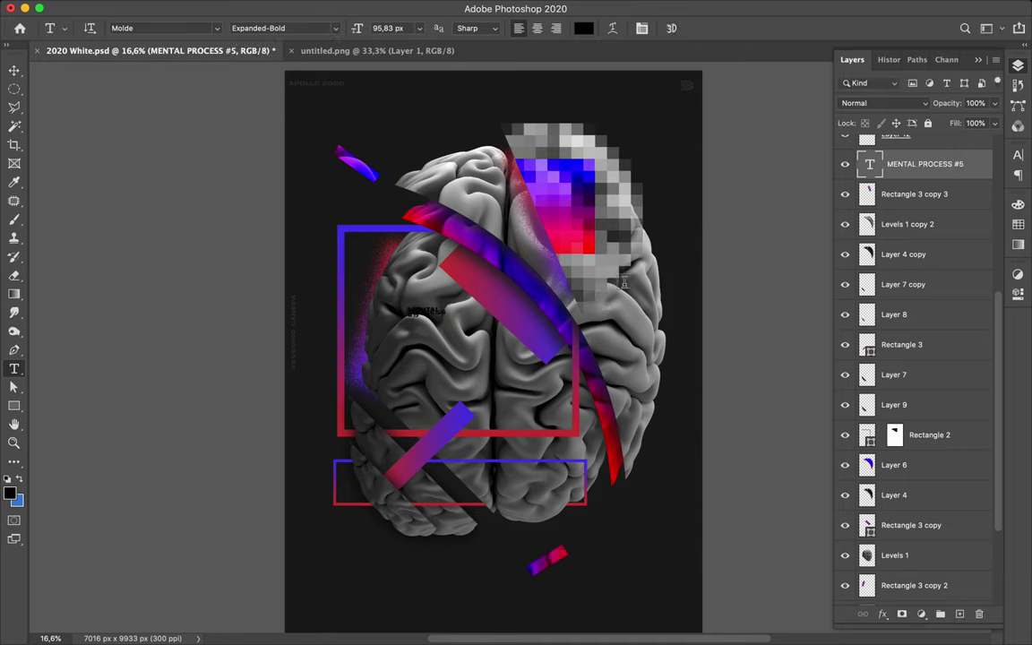
- Set the label's text colour to white in the Character panel
{"action": "left_click", "coordinate": [1021, 157]}
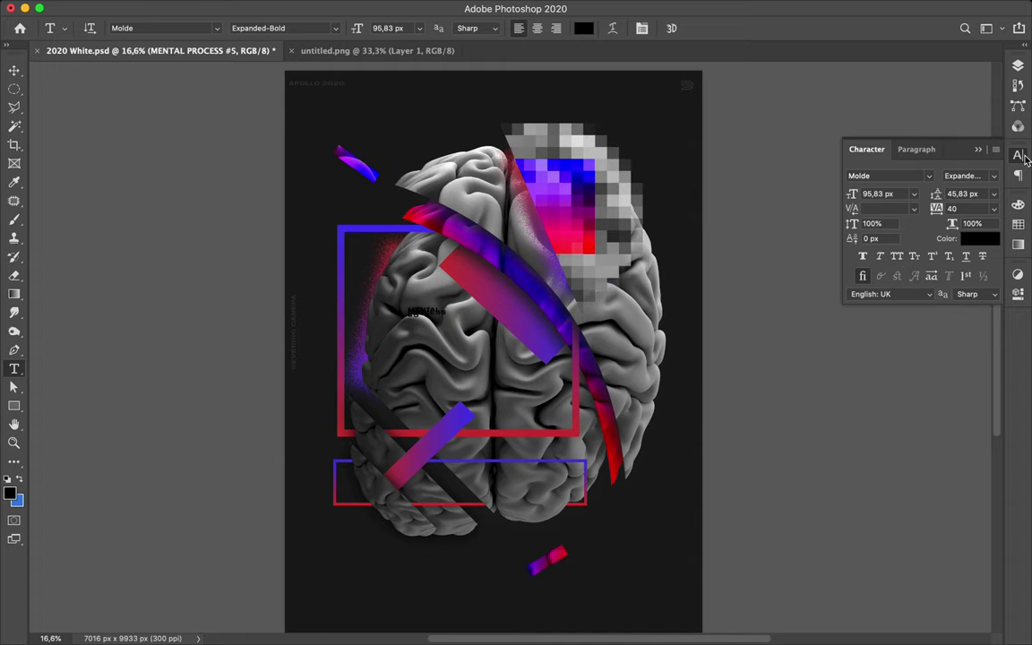
{"action": "left_click", "coordinate": [980, 239]}
{"action": "left_click", "coordinate": [687, 361]}
{"action": "left_click_drag", "start_coordinate": [688, 361], "coordinate": [573, 288]}
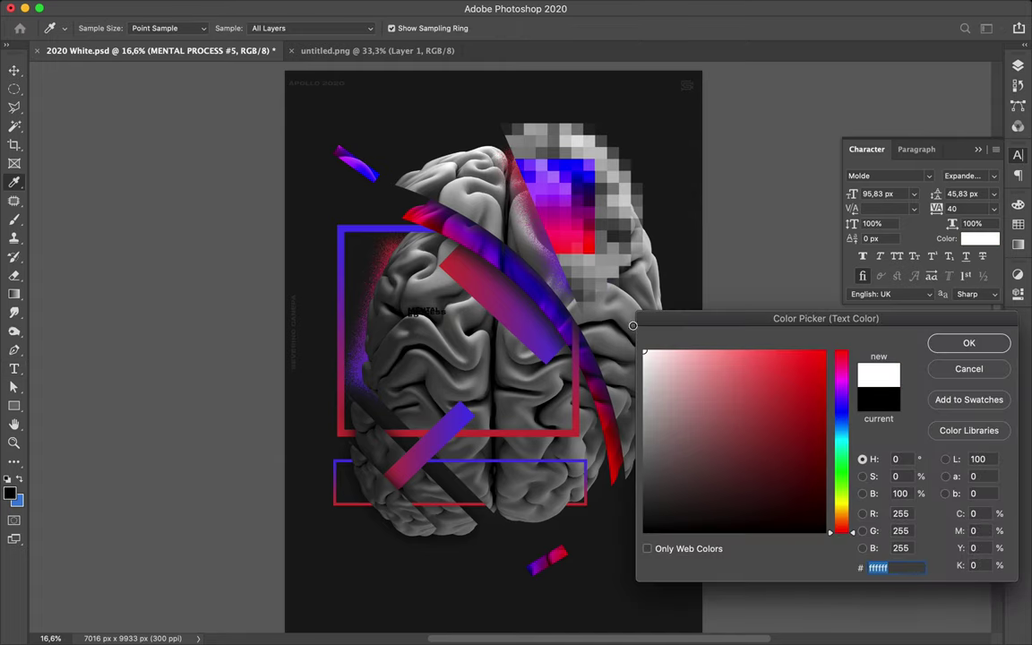
{"action": "left_click", "coordinate": [956, 347]}
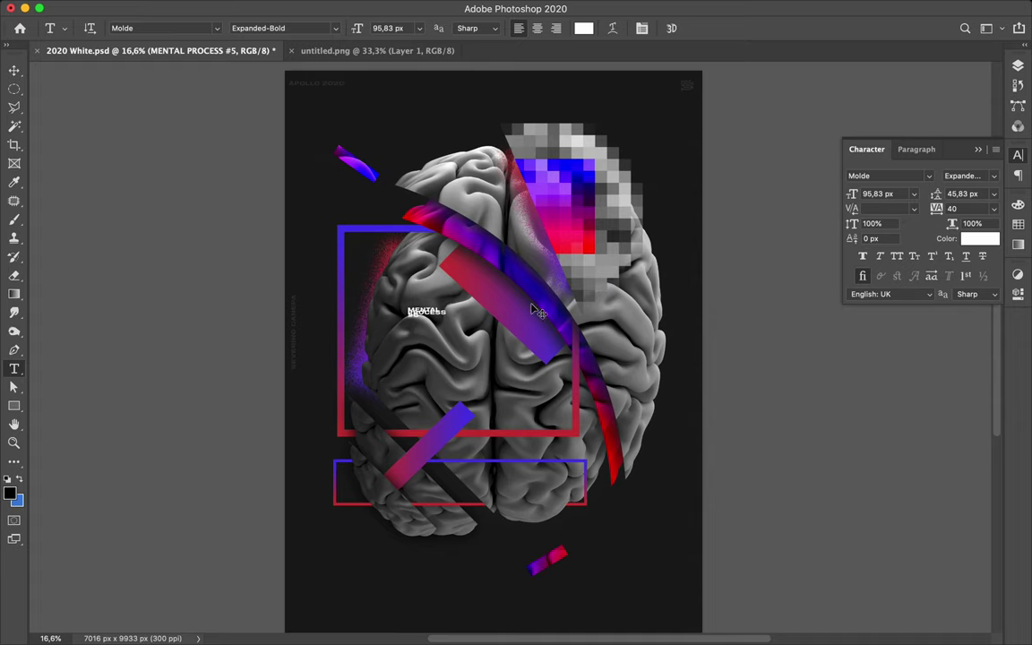
- Try 65 px line spacing, then reset the leading to Auto
{"action": "left_click", "coordinate": [976, 193]}
{"action": "type", "text": "65"}
{"action": "key", "text": "Return"}
{"action": "key", "text": "shift+Up"}
{"action": "key", "text": "shift+Up"}
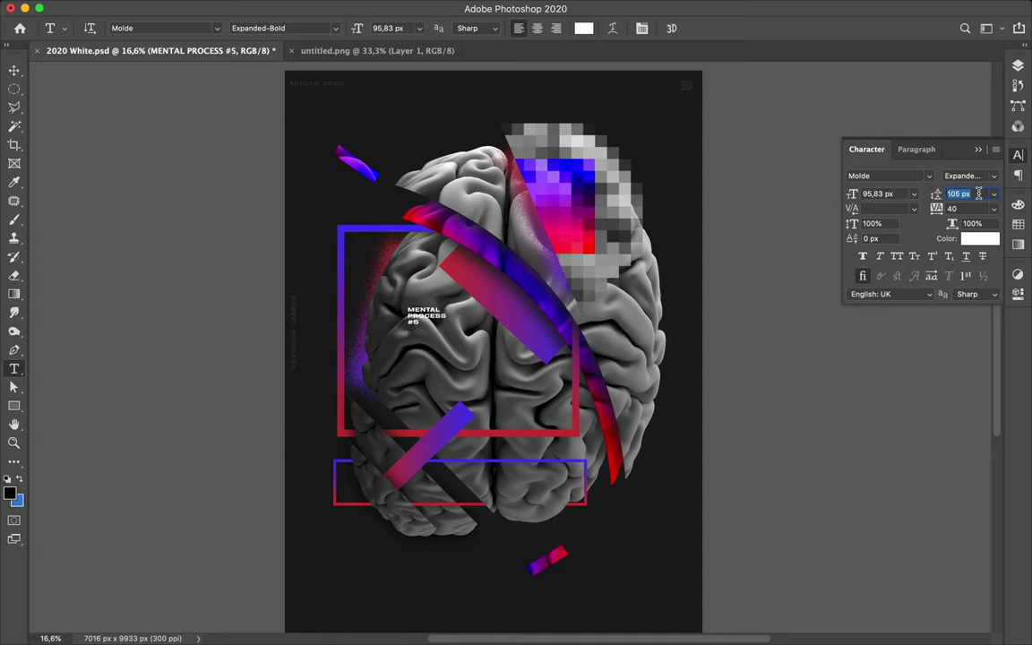
{"action": "key", "text": "BackSpace"}
{"action": "key", "text": "Return"}
- Enlarge the label about 179% and shift it slightly left and down
{"action": "key", "text": "super+t"}
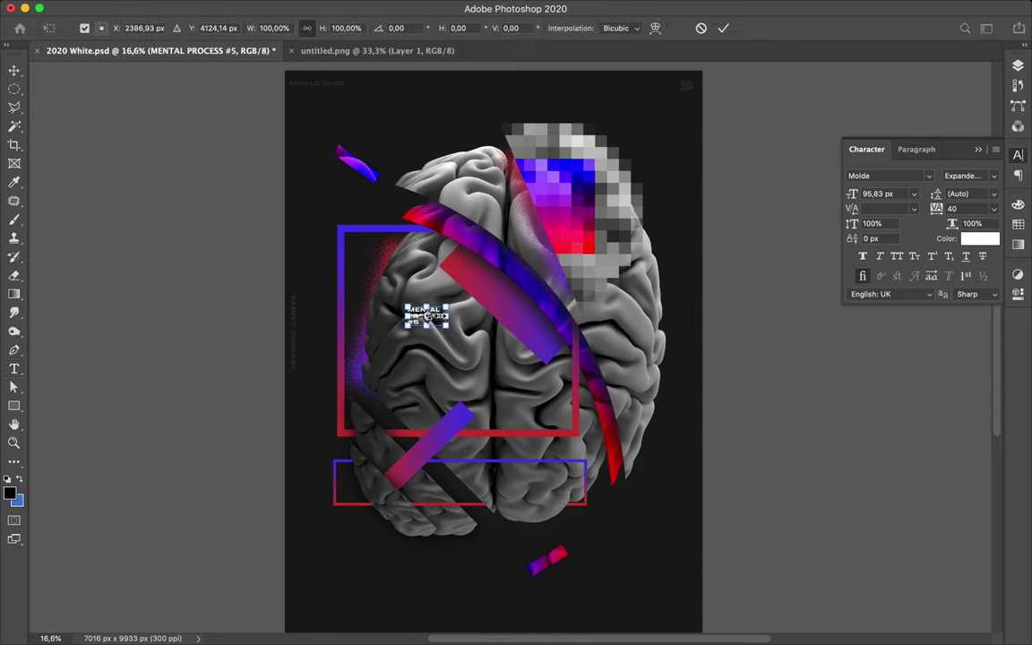
{"action": "left_click_drag", "start_coordinate": [453, 329], "coordinate": [475, 341]}
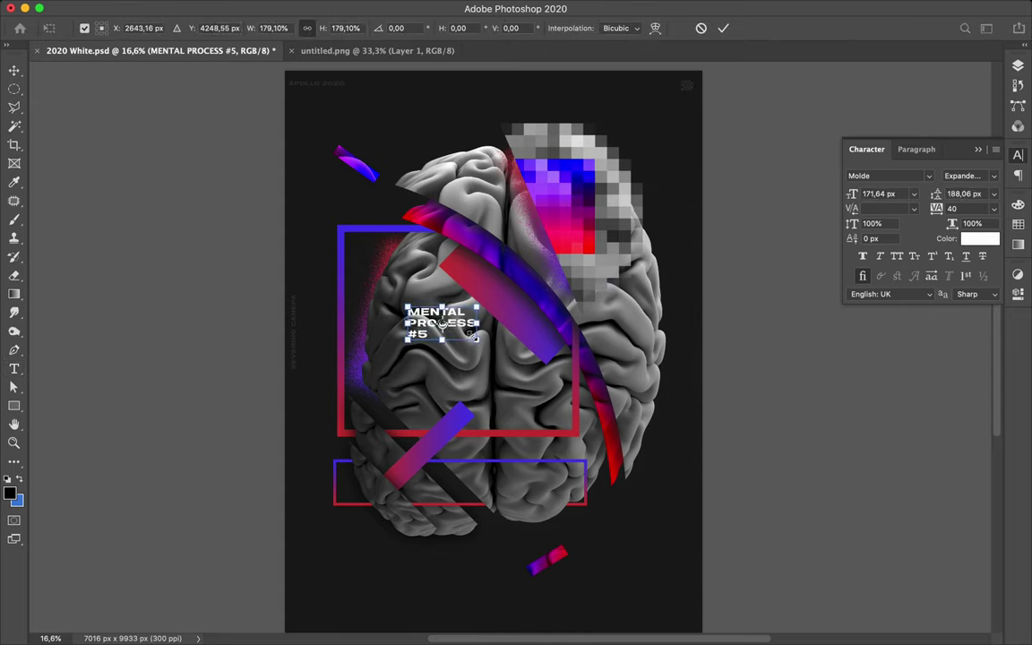
{"action": "key", "text": "Return"}
{"action": "left_click", "coordinate": [463, 327]}
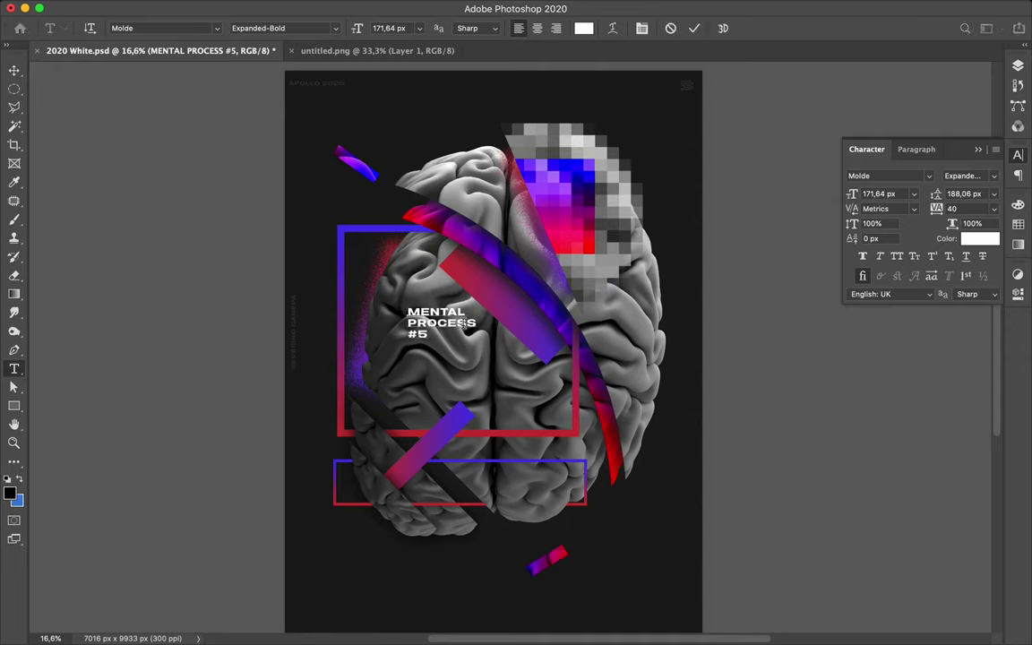
{"action": "key", "text": "Escape"}
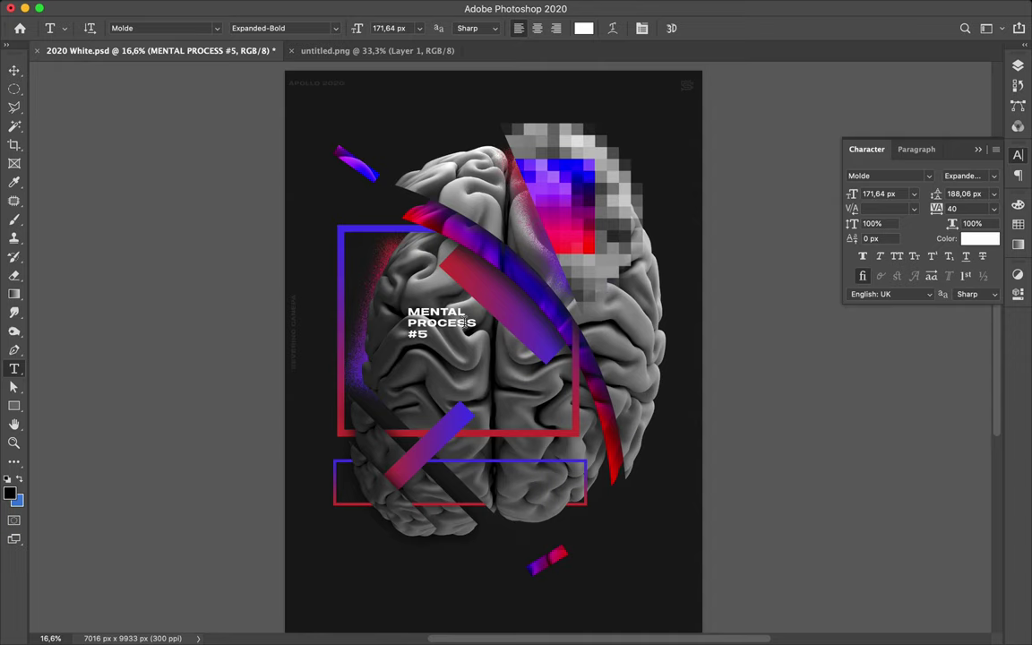
{"action": "key", "text": "v"}
{"action": "left_click_drag", "start_coordinate": [464, 325], "coordinate": [457, 338]}
- Draw a black-filled rectangle with no stroke over the MENTAL PROCESS #5 label
{"action": "key", "text": "F7"}
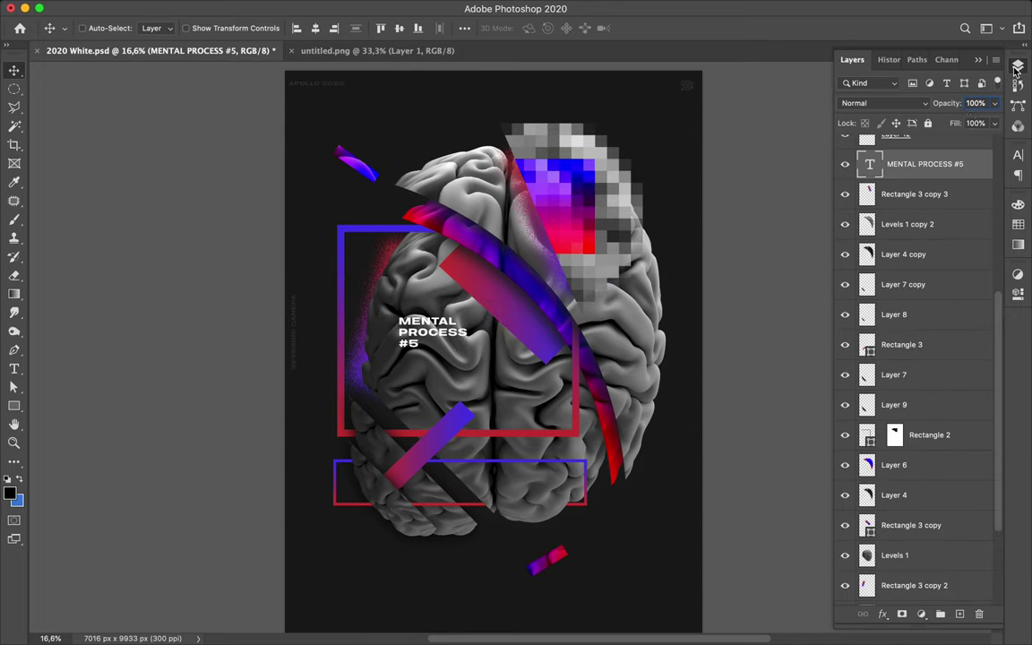
{"action": "left_click", "coordinate": [866, 198]}
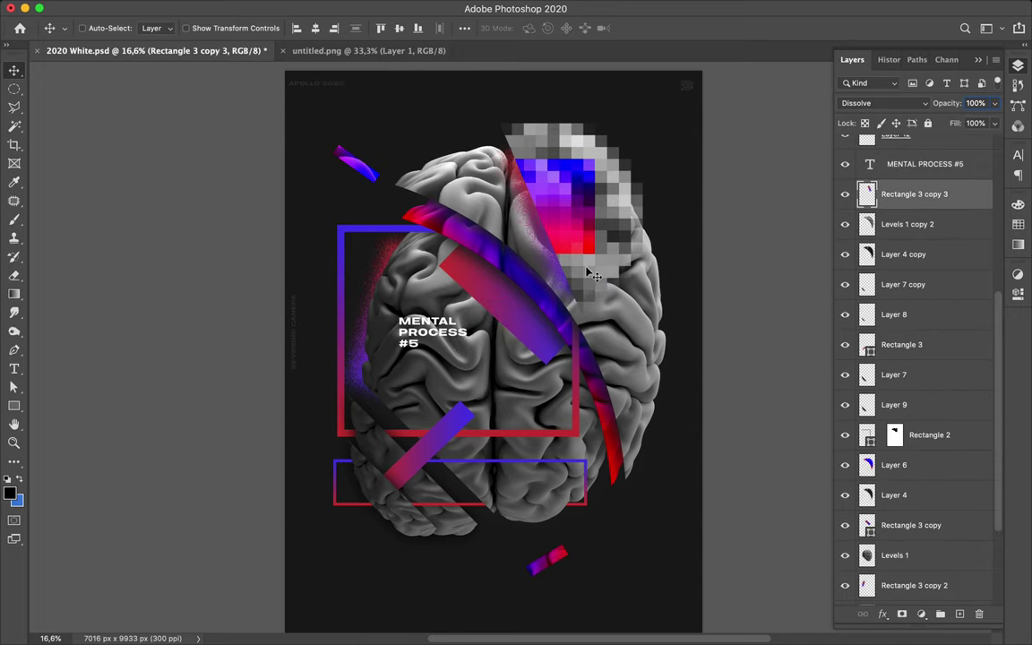
{"action": "key", "text": "u"}
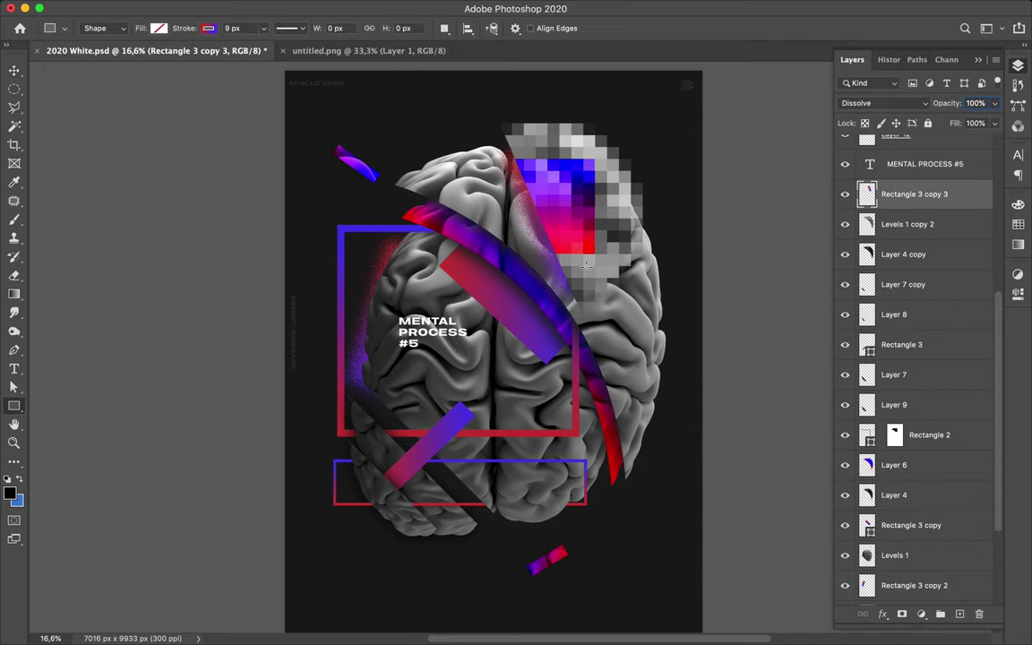
{"action": "left_click", "coordinate": [209, 29]}
{"action": "left_click", "coordinate": [125, 56]}
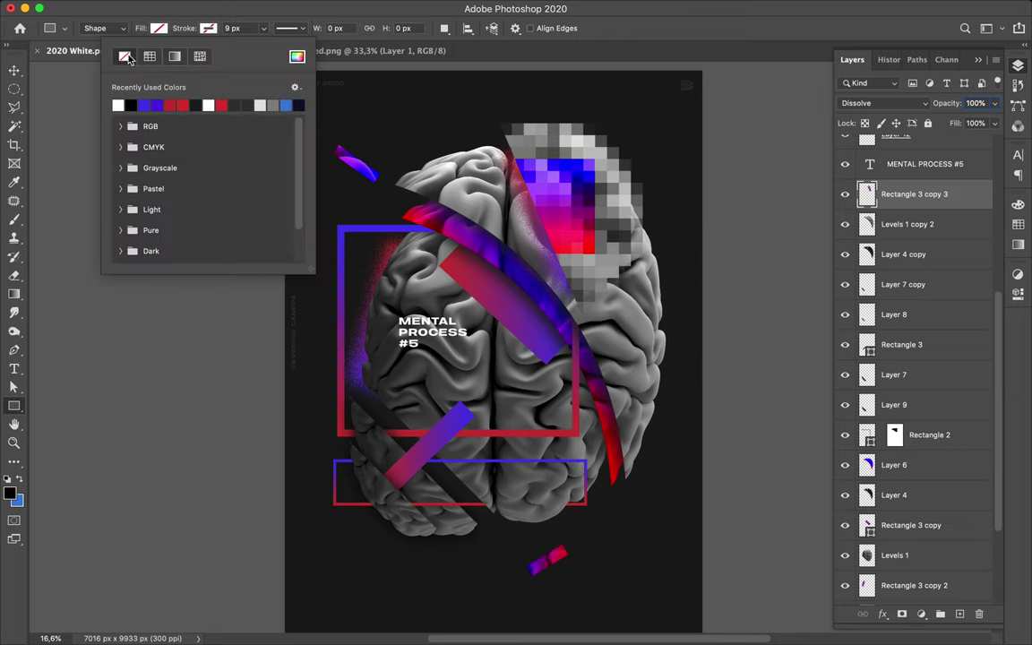
{"action": "left_click", "coordinate": [154, 29]}
{"action": "left_click", "coordinate": [82, 104]}
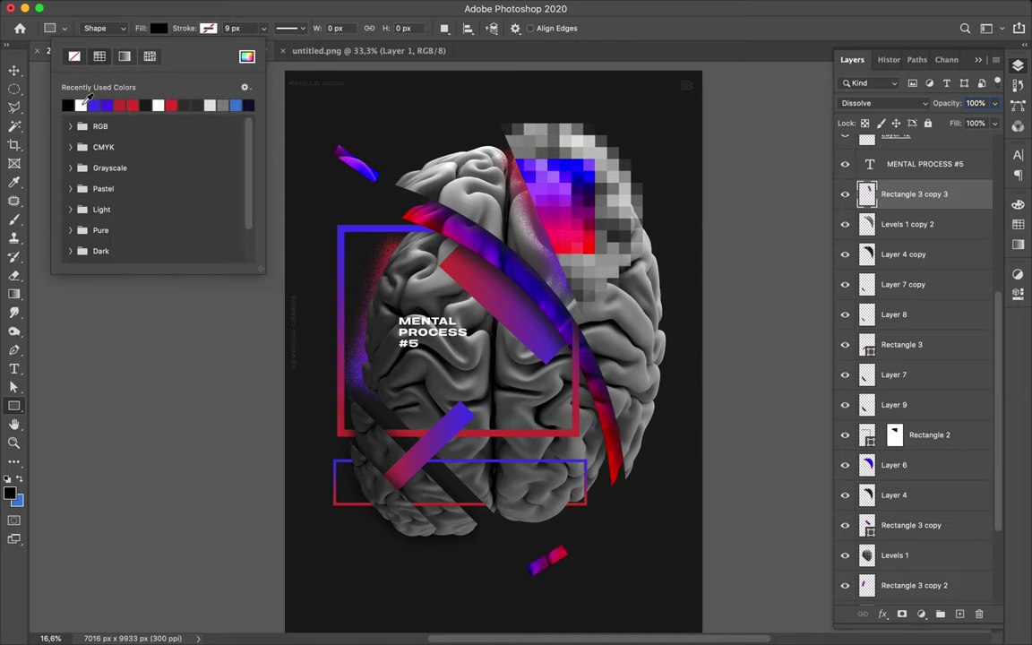
{"action": "left_click", "coordinate": [392, 313]}
{"action": "left_click_drag", "start_coordinate": [395, 312], "coordinate": [474, 352]}
- Change the rectangle's fill to a red-to-blue gradient
{"action": "key", "text": "v"}
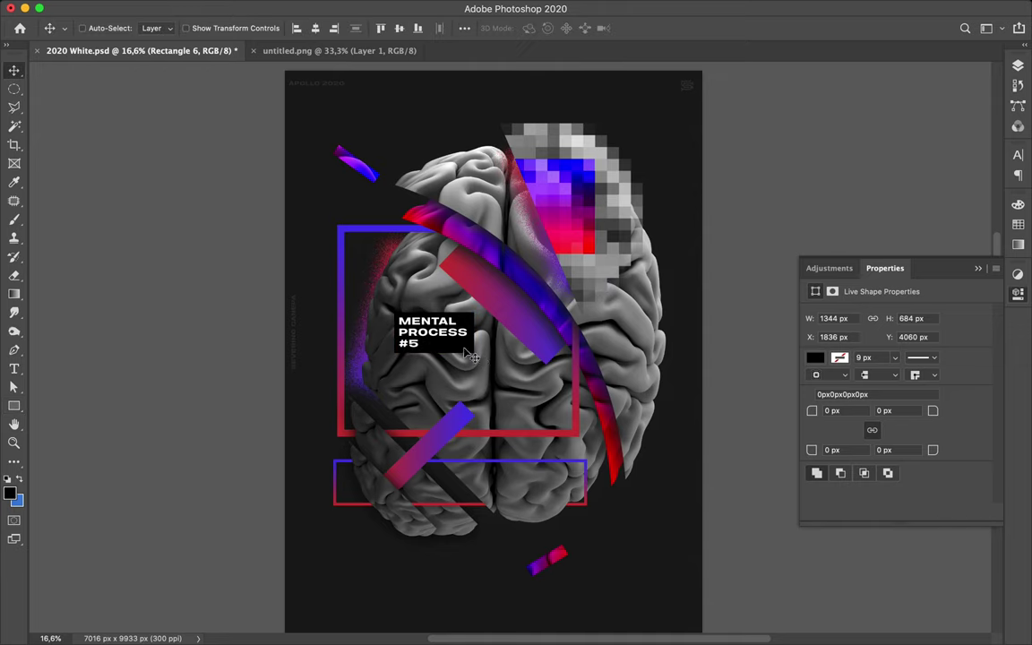
{"action": "key", "text": "a"}
{"action": "left_click", "coordinate": [213, 28]}
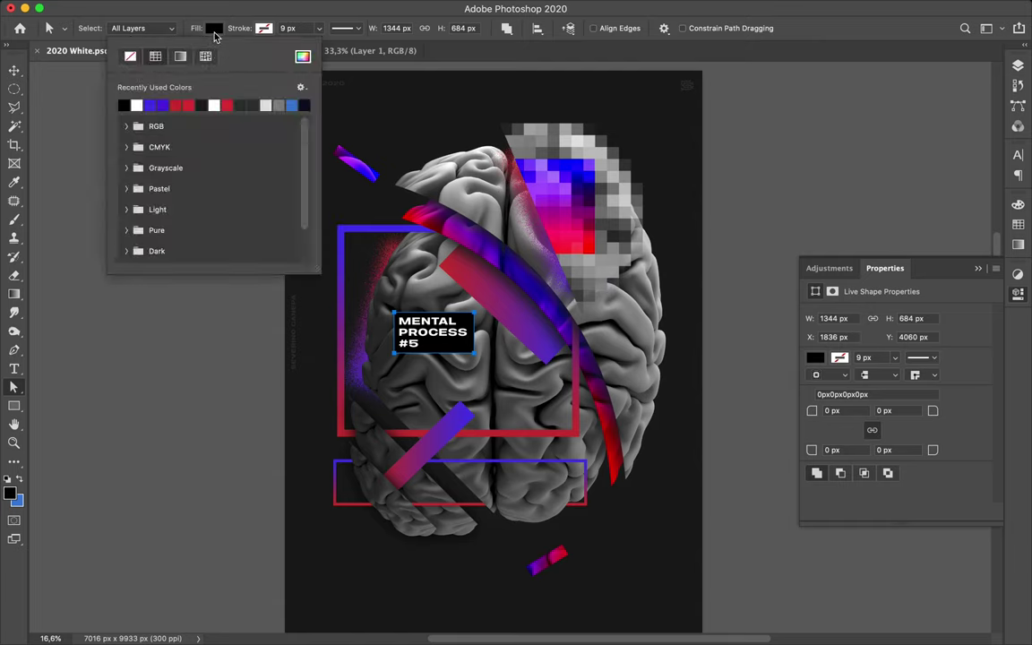
{"action": "left_click", "coordinate": [180, 55]}
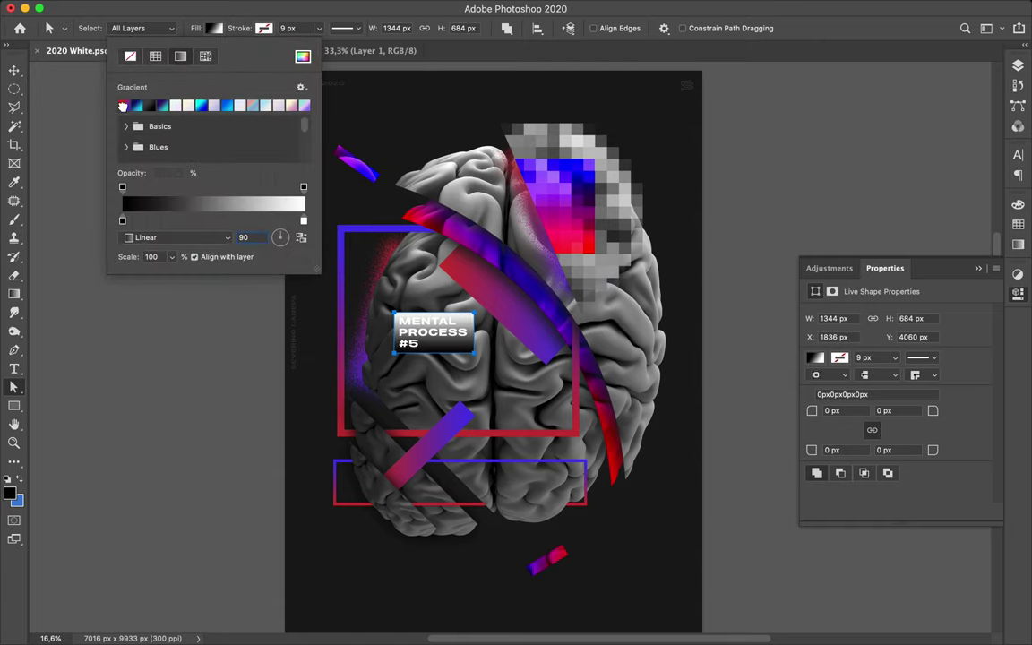
{"action": "key", "text": "v"}
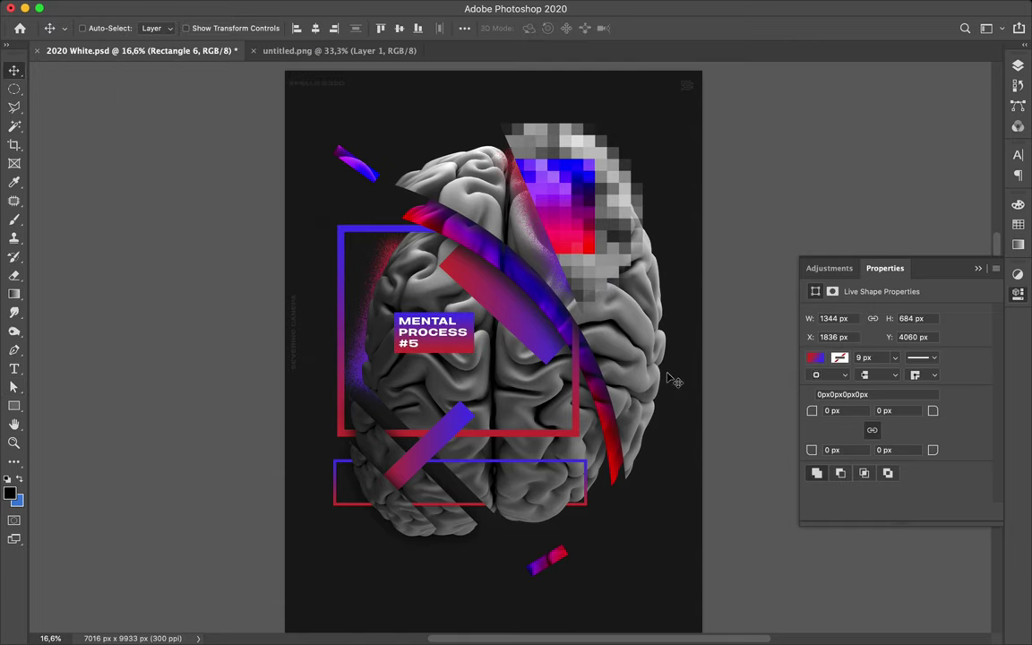
{"action": "left_click", "coordinate": [455, 336]}
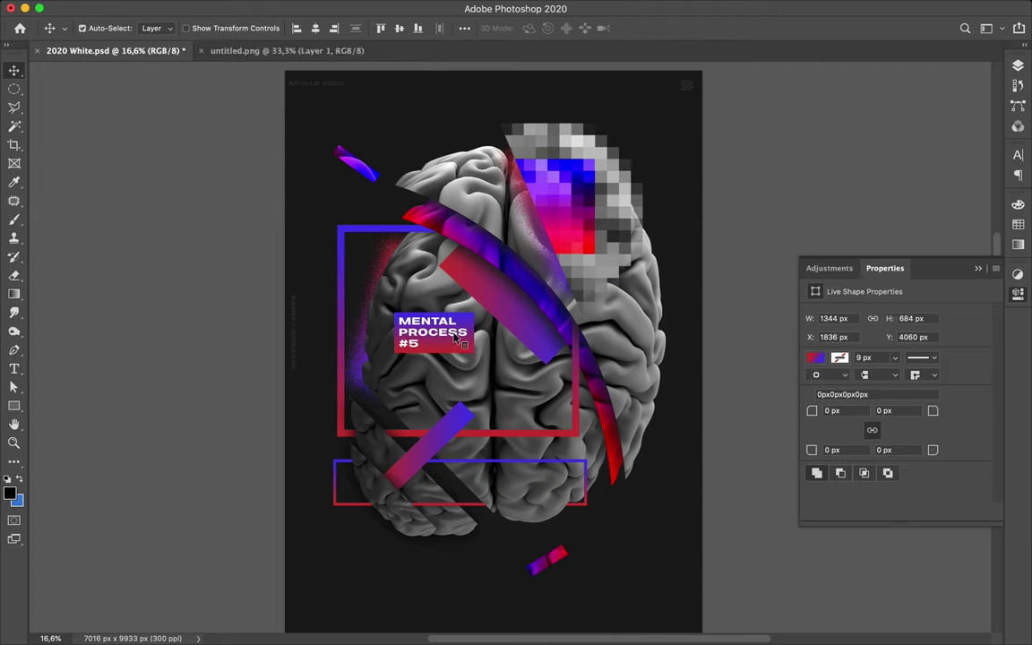
{"action": "left_click", "coordinate": [455, 336], "text": "super"}
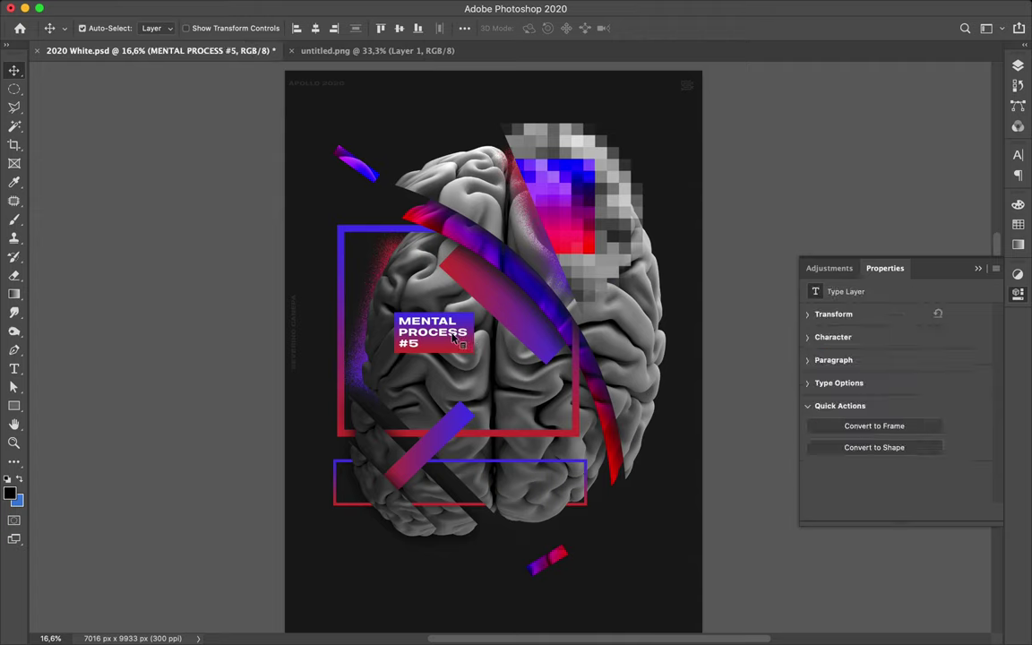
- Set the label's font style to Expanded-Regular after trying Expanded-Medium
{"action": "left_click", "coordinate": [1018, 66]}
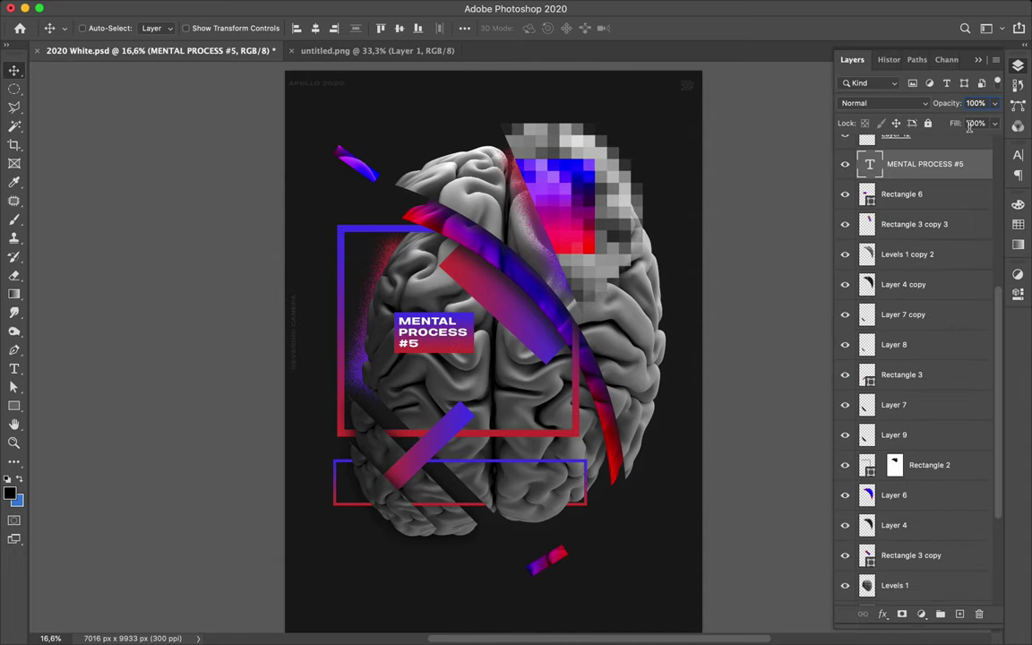
{"action": "left_click", "coordinate": [1018, 154]}
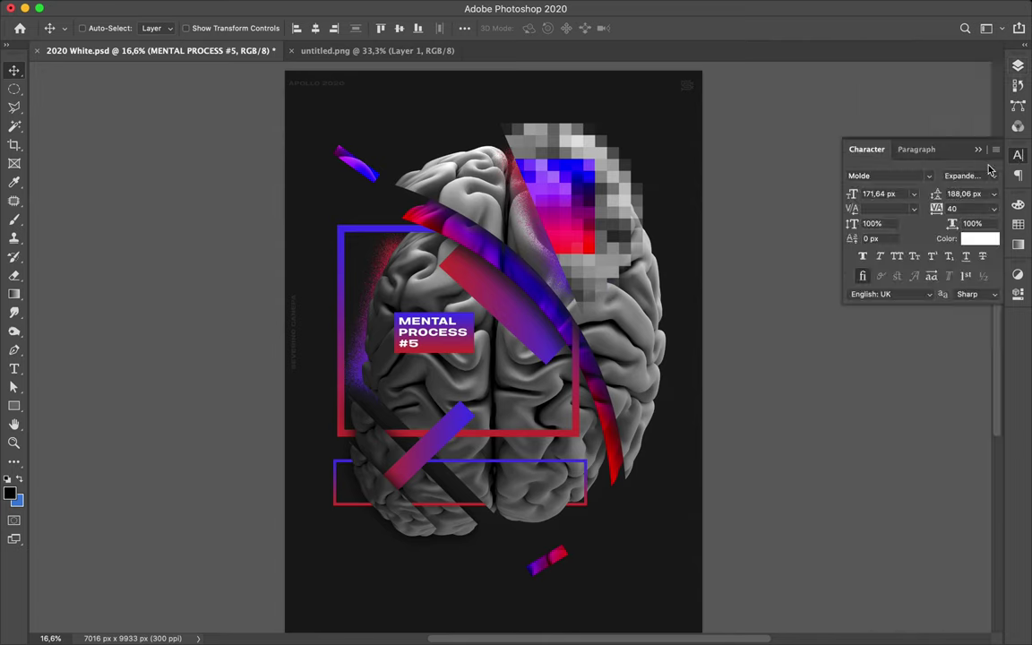
{"action": "left_click", "coordinate": [989, 174]}
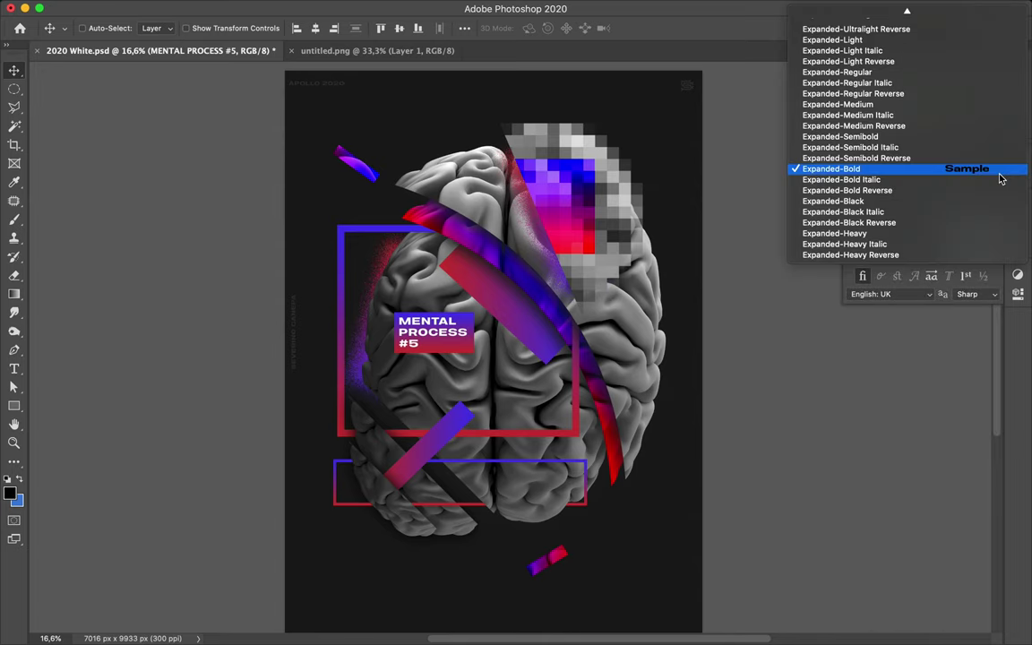
{"action": "left_click", "coordinate": [934, 105]}
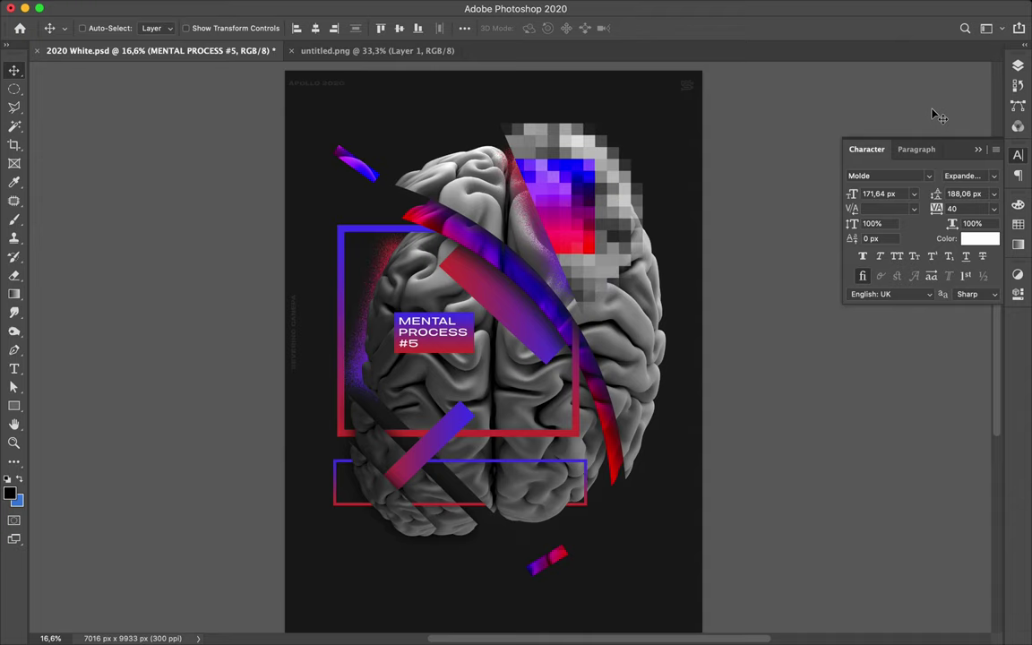
{"action": "left_click", "coordinate": [989, 175]}
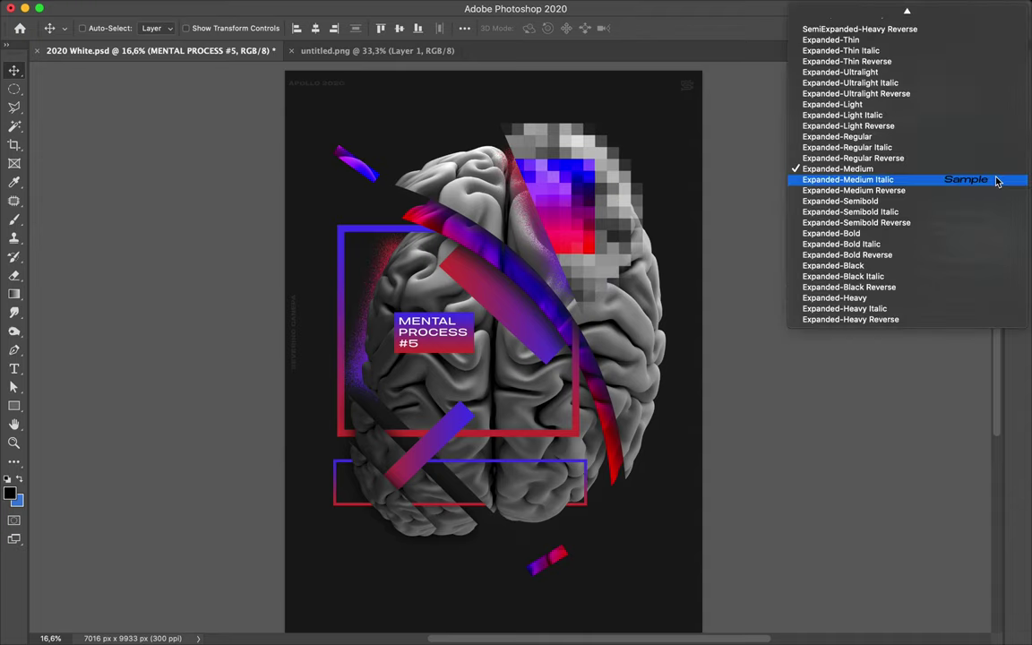
{"action": "left_click", "coordinate": [958, 137]}
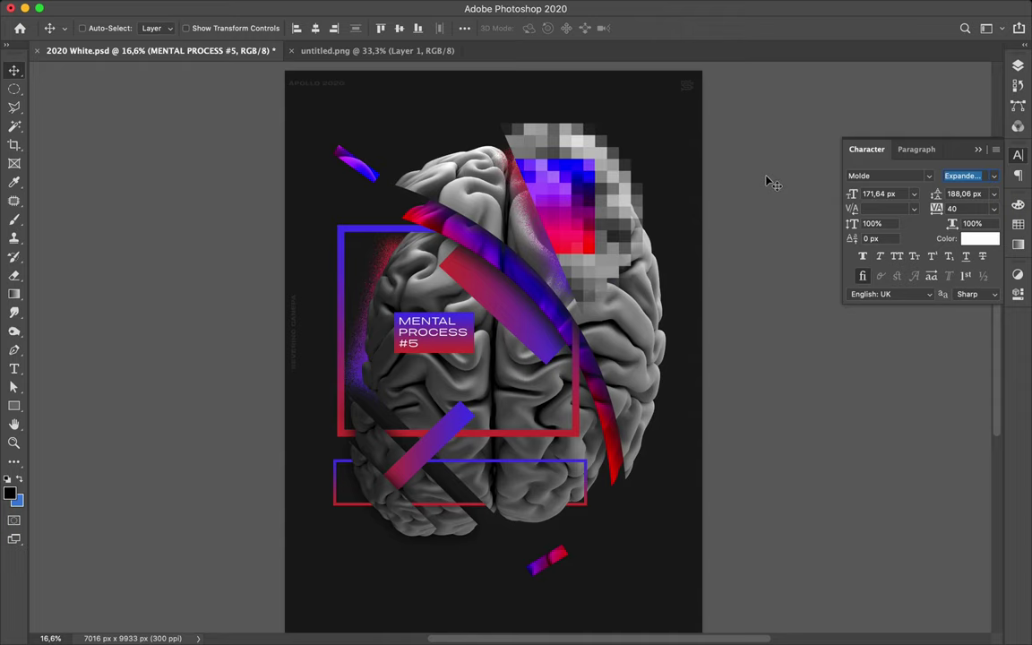
- Try centre and right paragraph alignments on the label, then return it to left alignment
{"action": "left_click", "coordinate": [916, 149]}
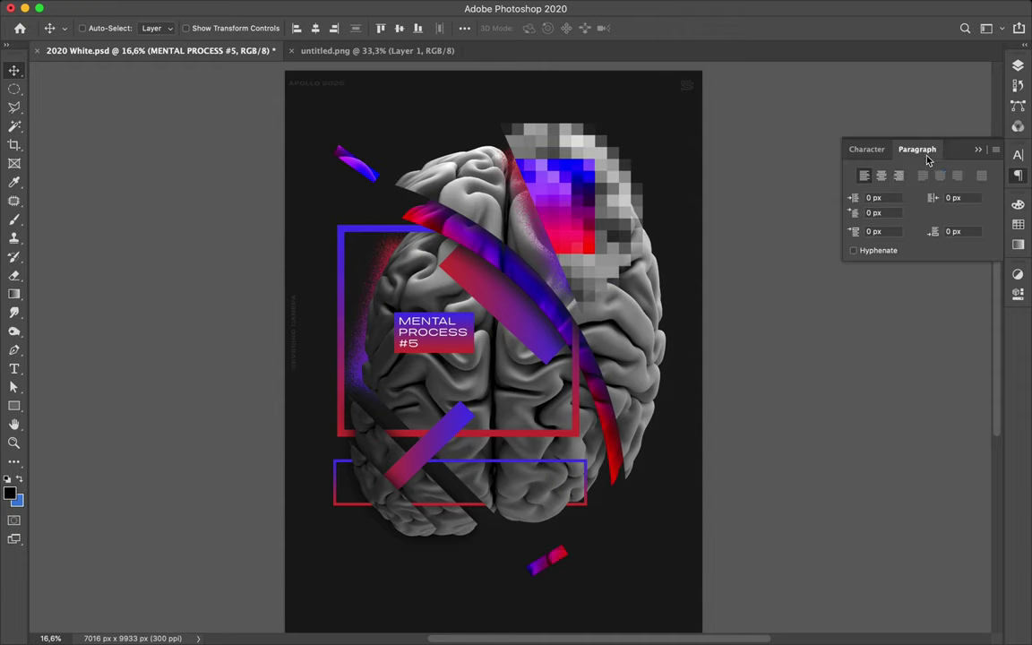
{"action": "left_click", "coordinate": [881, 176]}
{"action": "left_click_drag", "start_coordinate": [412, 336], "coordinate": [447, 336]}
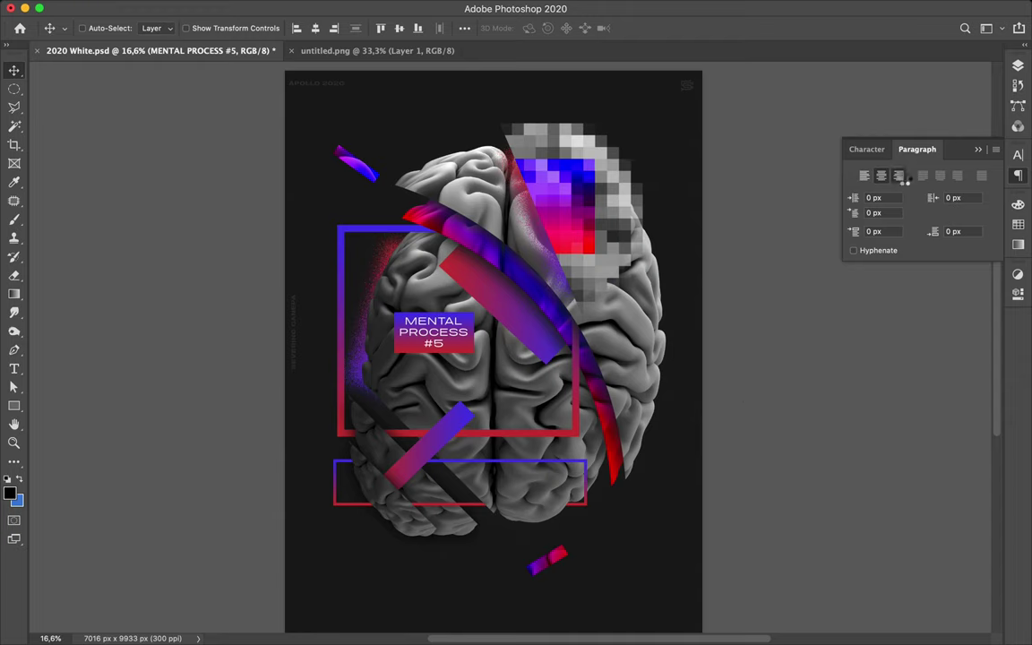
{"action": "left_click", "coordinate": [900, 177]}
{"action": "left_click_drag", "start_coordinate": [401, 333], "coordinate": [433, 335]}
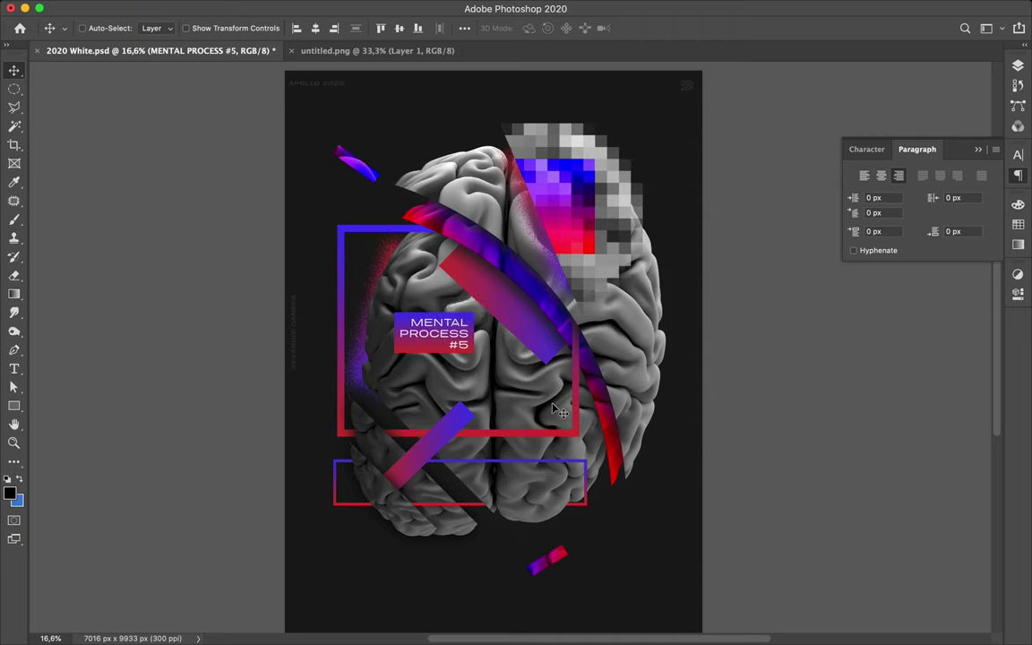
{"action": "key", "text": "super"}
{"action": "key", "text": "super+shift+c"}
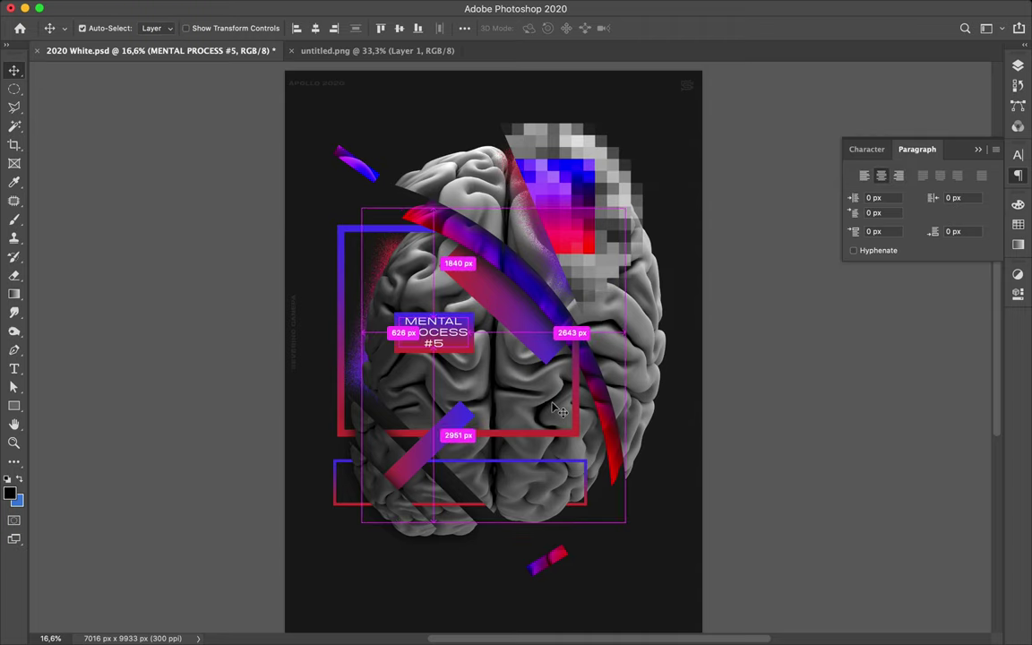
{"action": "key", "text": "super+shift+r"}
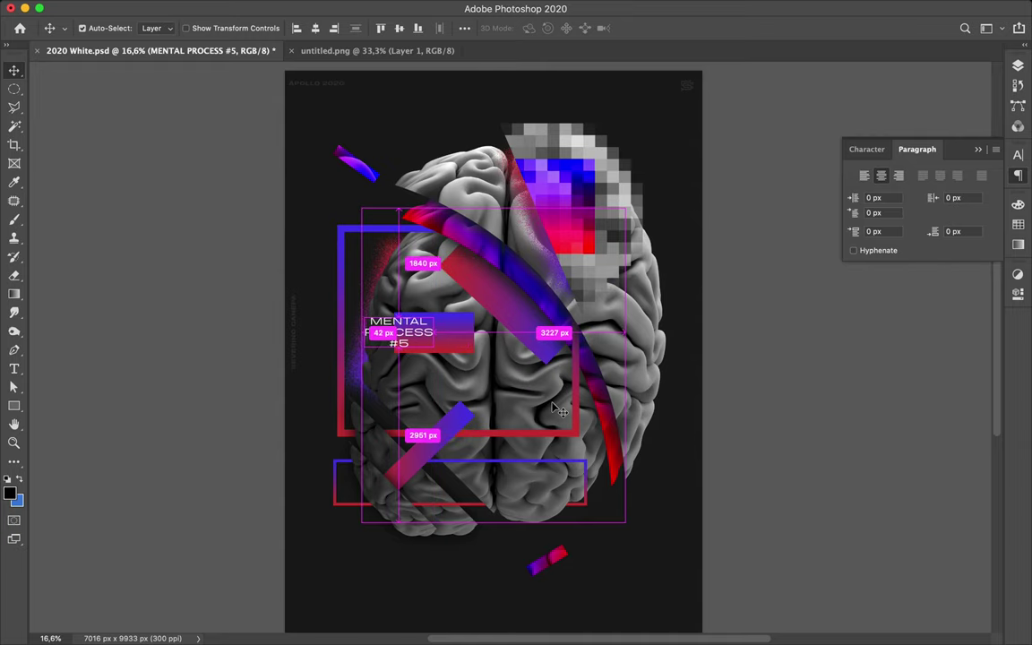
{"action": "key", "text": "super+shift+l"}
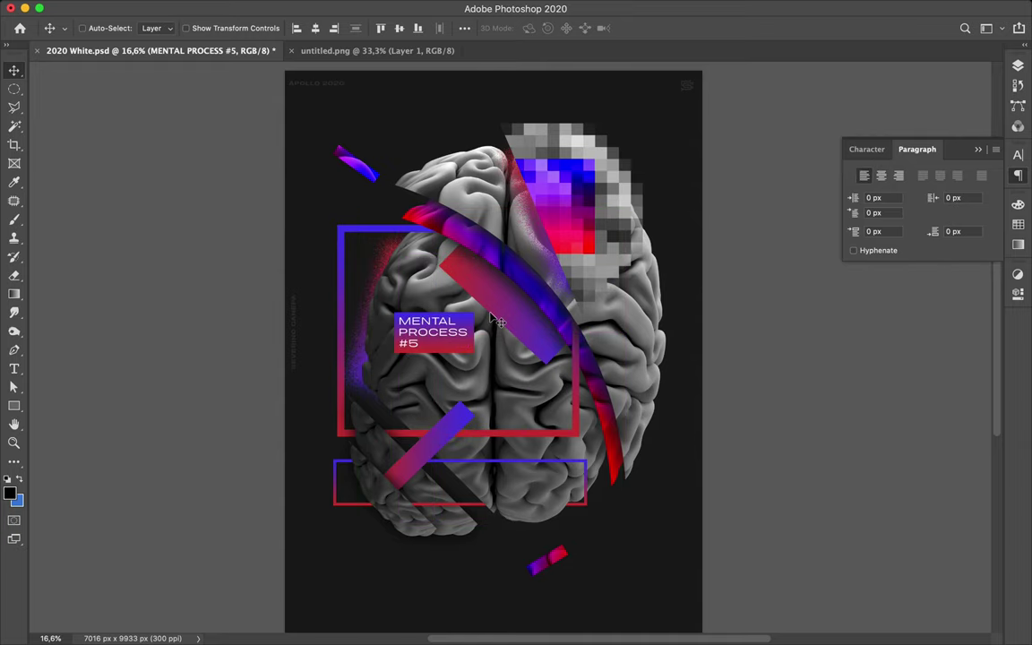
{"action": "scroll", "coordinate": [380, 350], "scroll_direction": "up", "scroll_amount": 2}
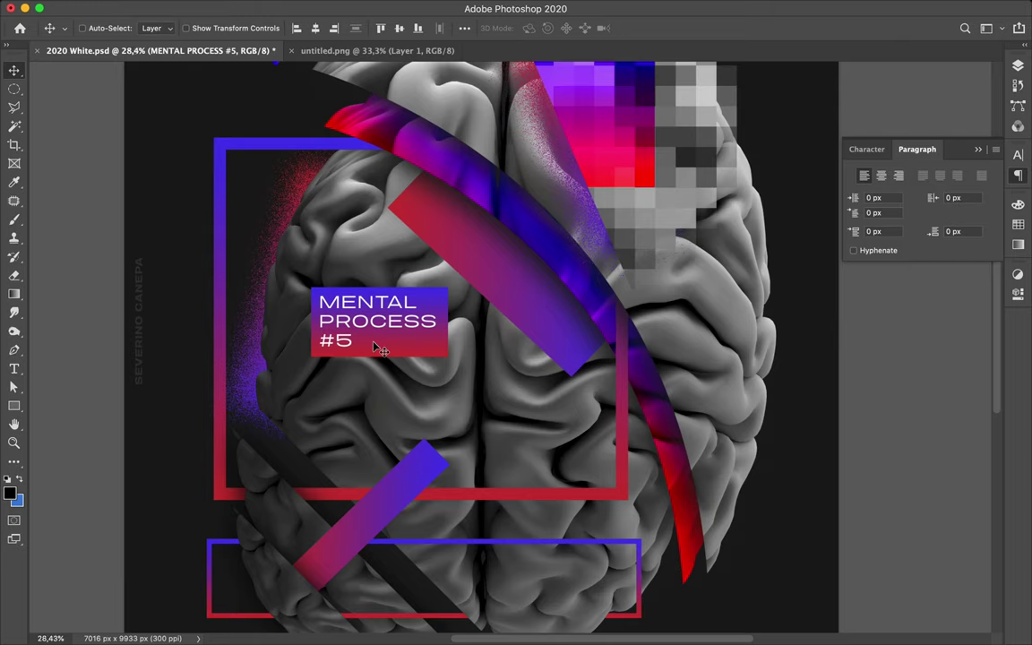
{"action": "scroll", "coordinate": [380, 349], "scroll_direction": "left", "scroll_amount": 2}
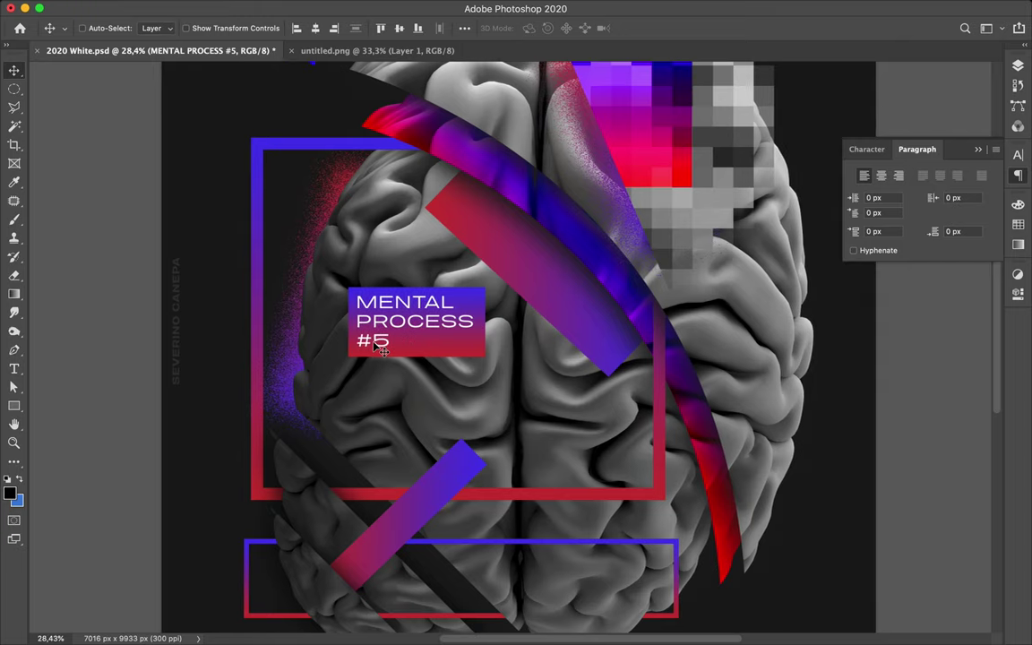
{"action": "key", "text": "super"}
- Scale the gradient box Rectangle 6 down to about 97%
{"action": "left_click", "coordinate": [433, 316]}
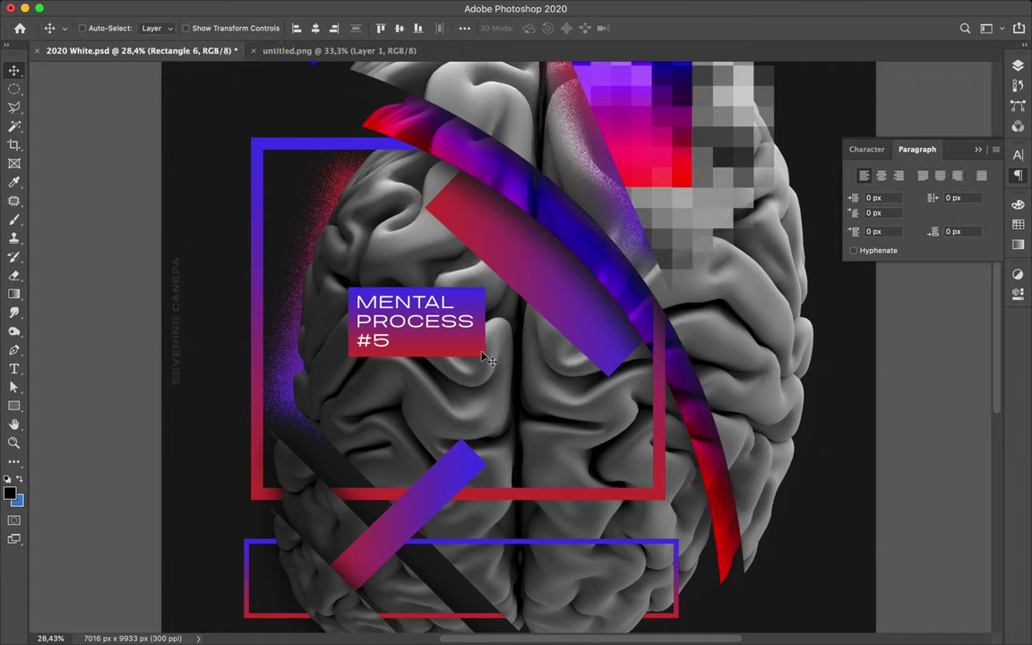
{"action": "key", "text": "super+t"}
{"action": "left_click_drag", "start_coordinate": [417, 289], "coordinate": [419, 289]}
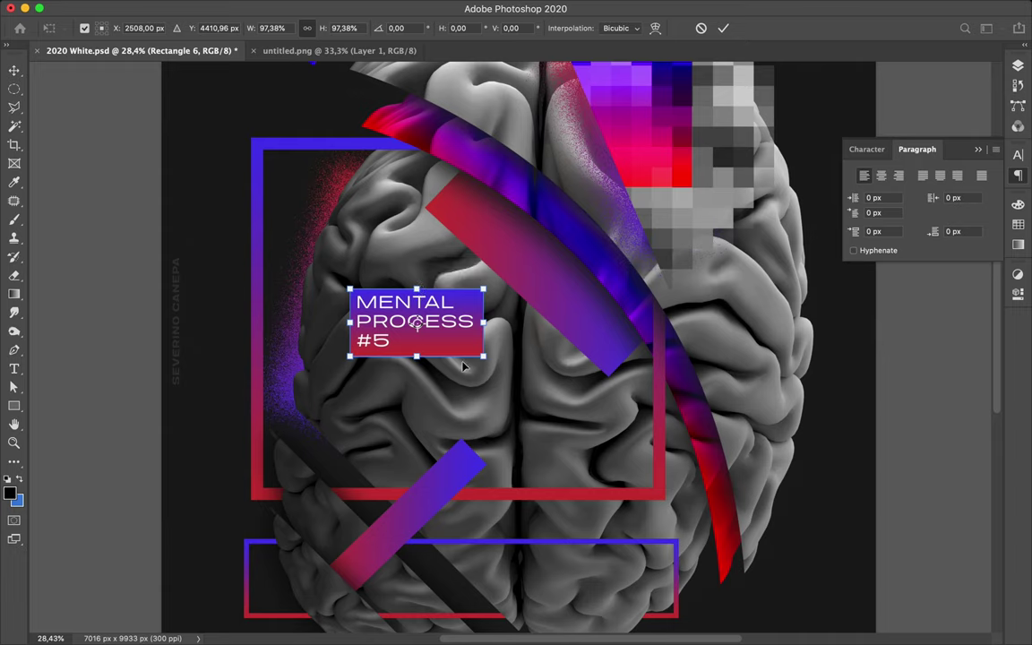
{"action": "key", "text": "Return"}
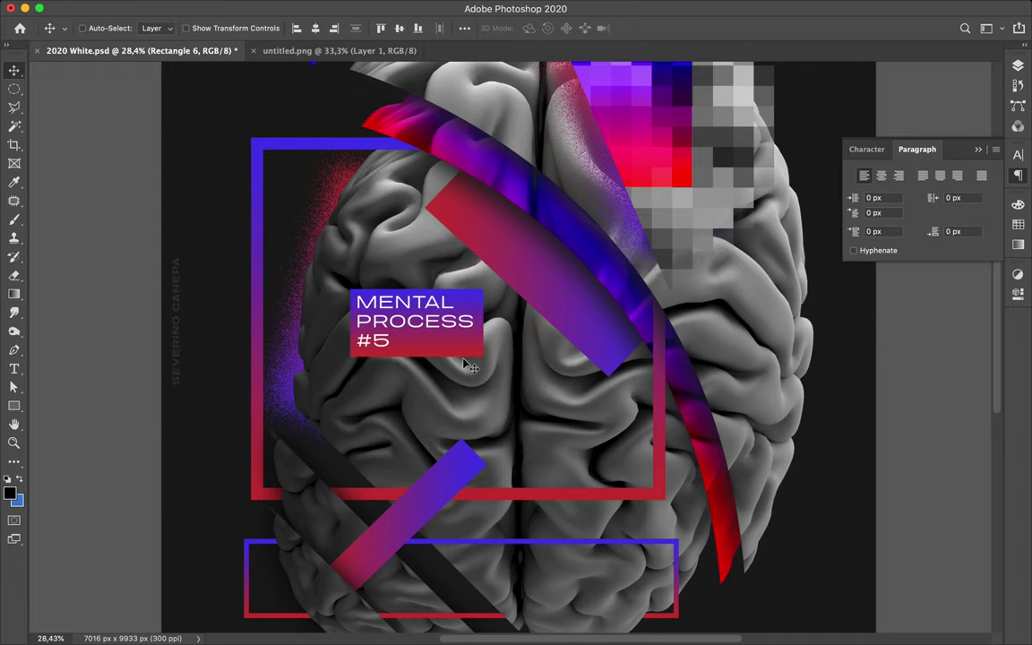
{"action": "scroll", "coordinate": [421, 334], "scroll_direction": "down", "scroll_amount": 5}
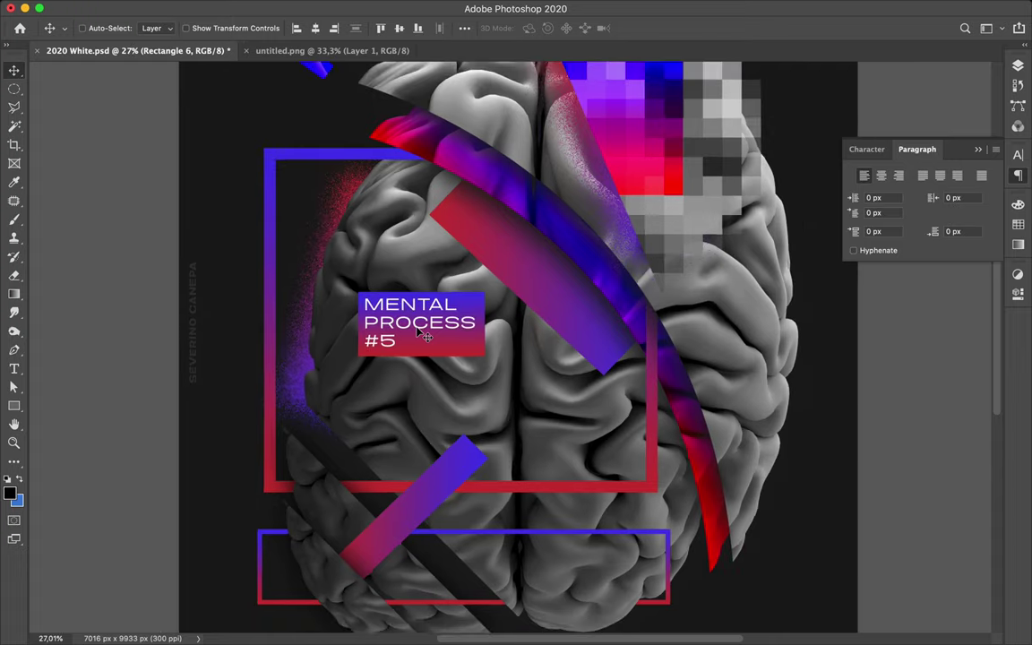
{"action": "scroll", "coordinate": [421, 334], "scroll_direction": "down", "scroll_amount": 1}
{"action": "left_click", "coordinate": [423, 334], "text": "super"}
{"action": "key", "text": "a"}
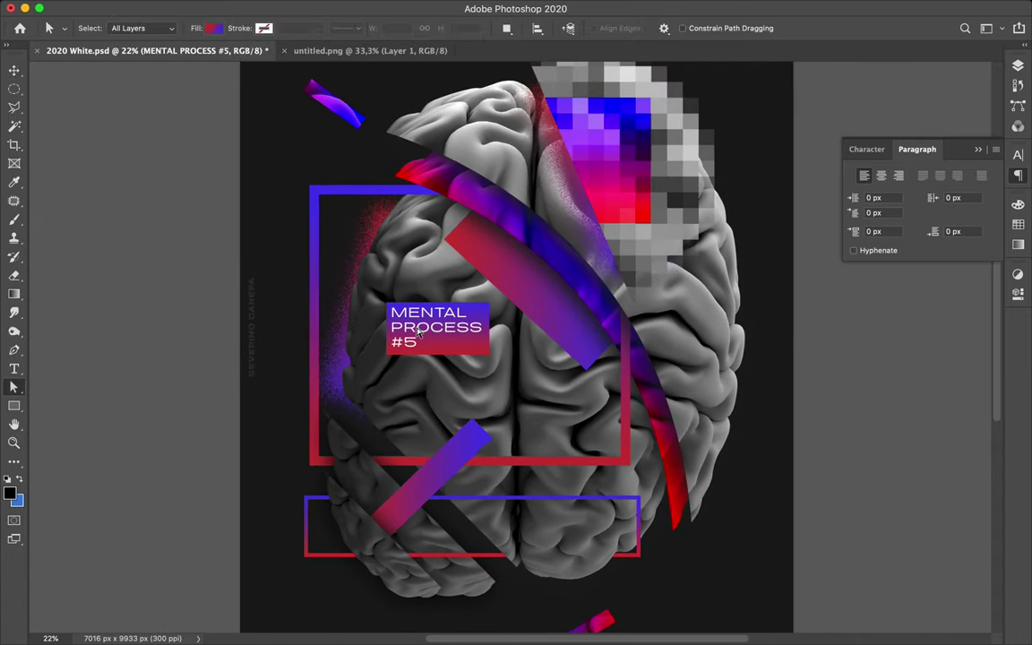
{"action": "left_click", "coordinate": [866, 148]}
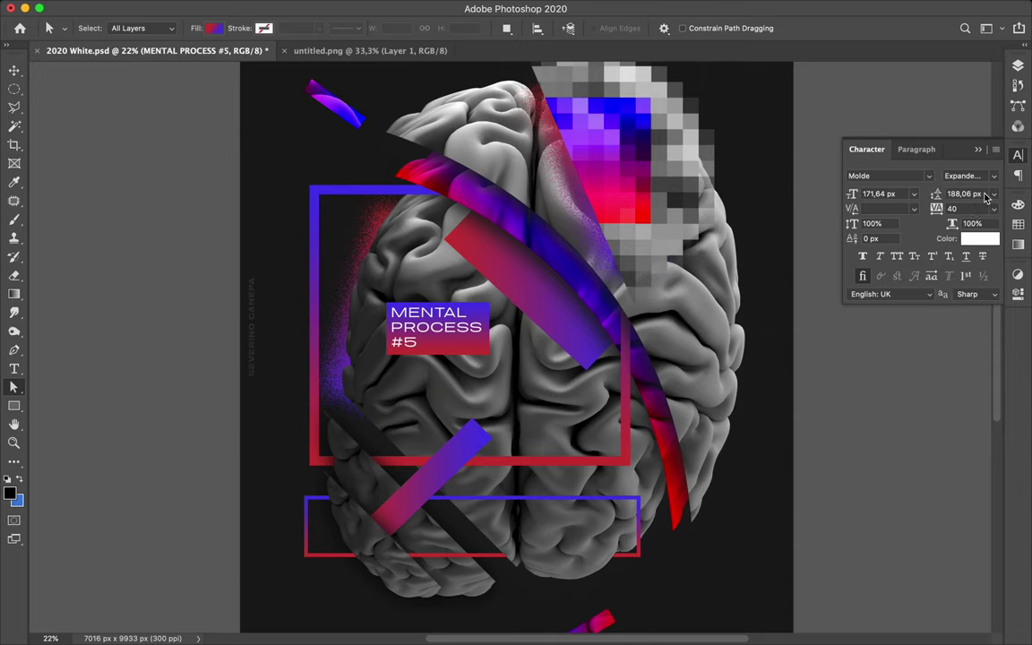
{"action": "left_click", "coordinate": [980, 238]}
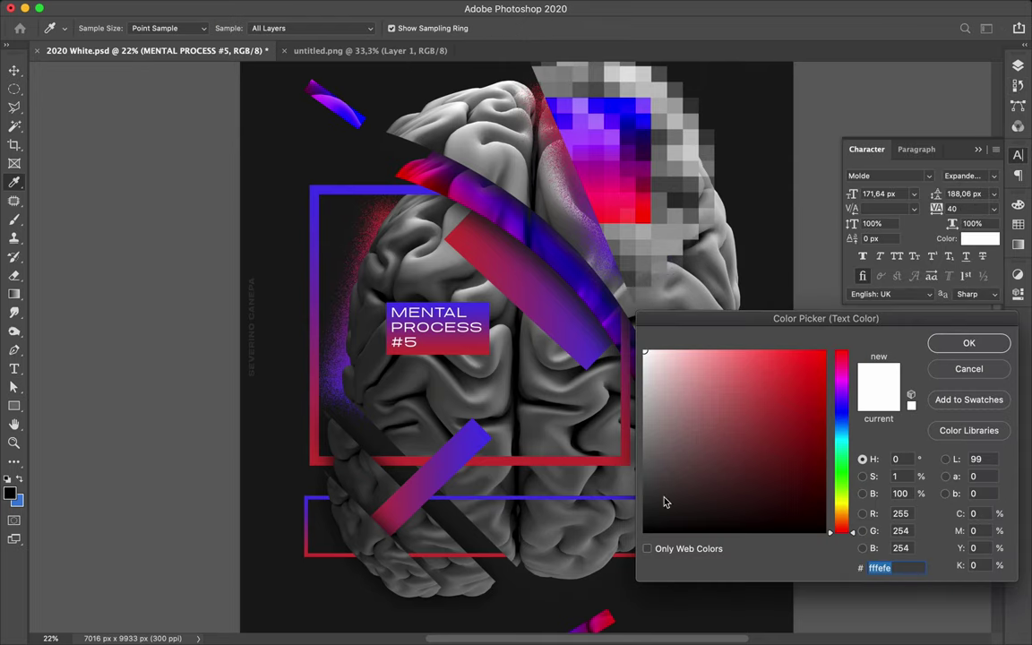
{"action": "left_click_drag", "start_coordinate": [666, 488], "coordinate": [637, 543]}
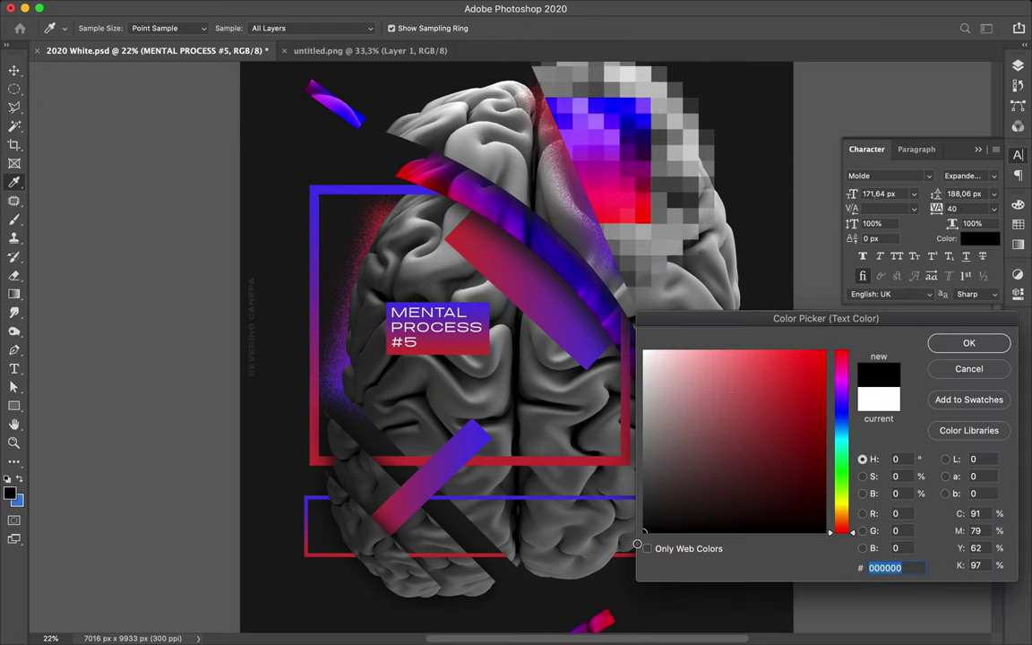
{"action": "left_click", "coordinate": [969, 343]}
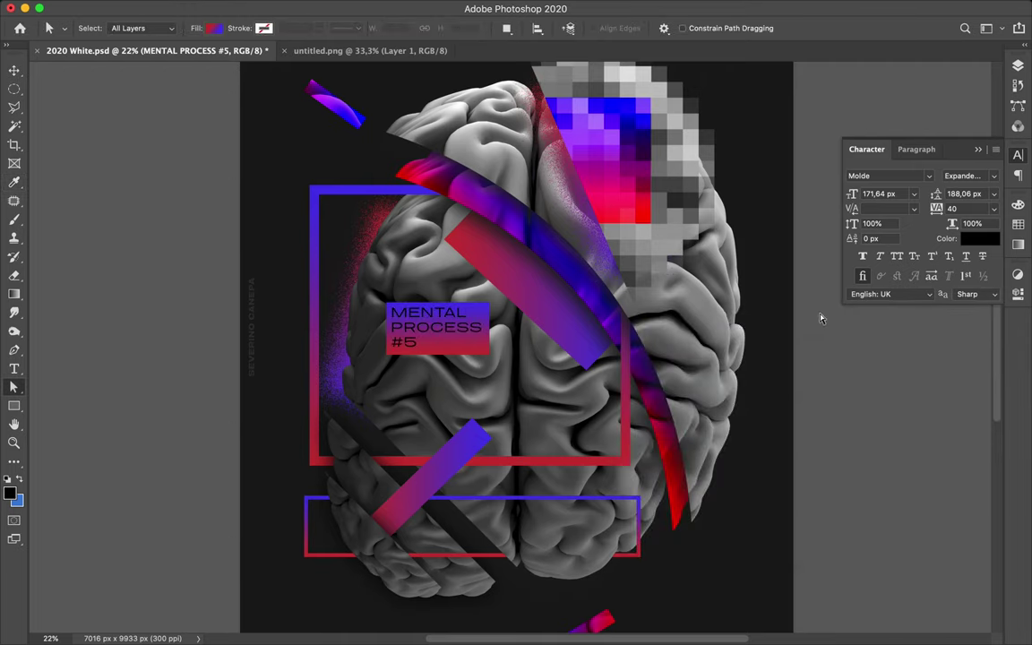
{"action": "key", "text": "v"}
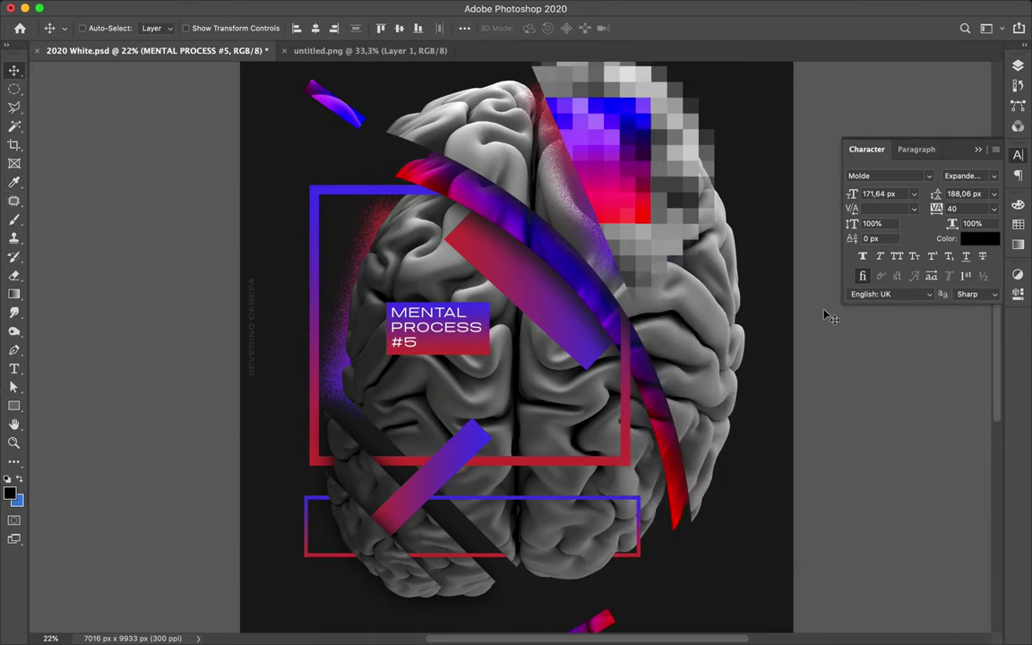
{"action": "scroll", "coordinate": [632, 327], "scroll_direction": "down", "scroll_amount": 2}
- Draw an unfilled circle with a white outline over the brain's right half
{"action": "scroll", "coordinate": [631, 327], "scroll_direction": "down", "scroll_amount": 1}
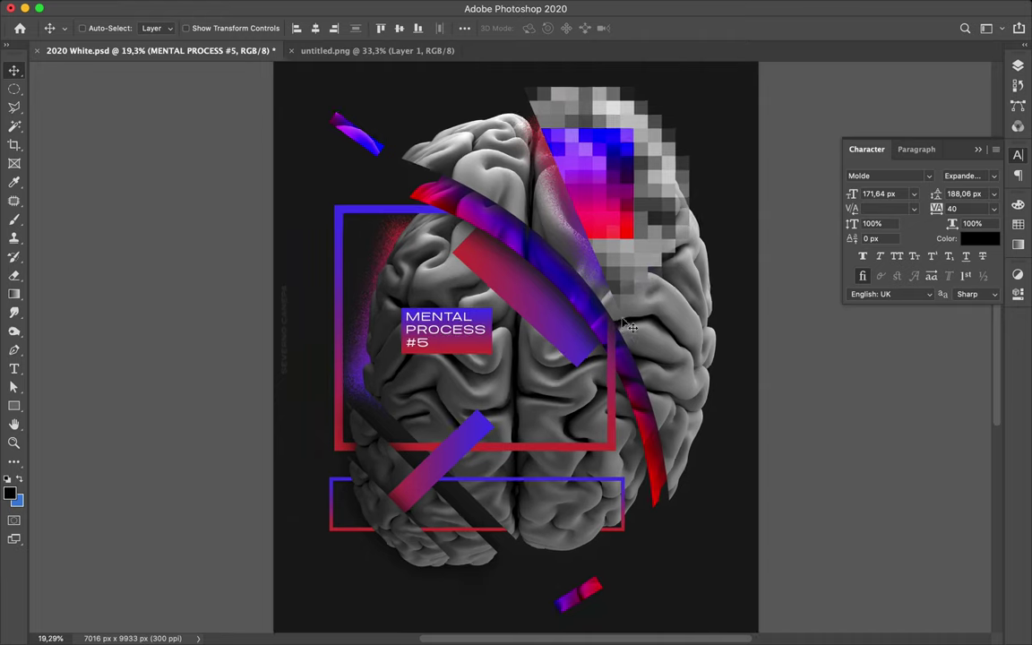
{"action": "left_click", "coordinate": [15, 406]}
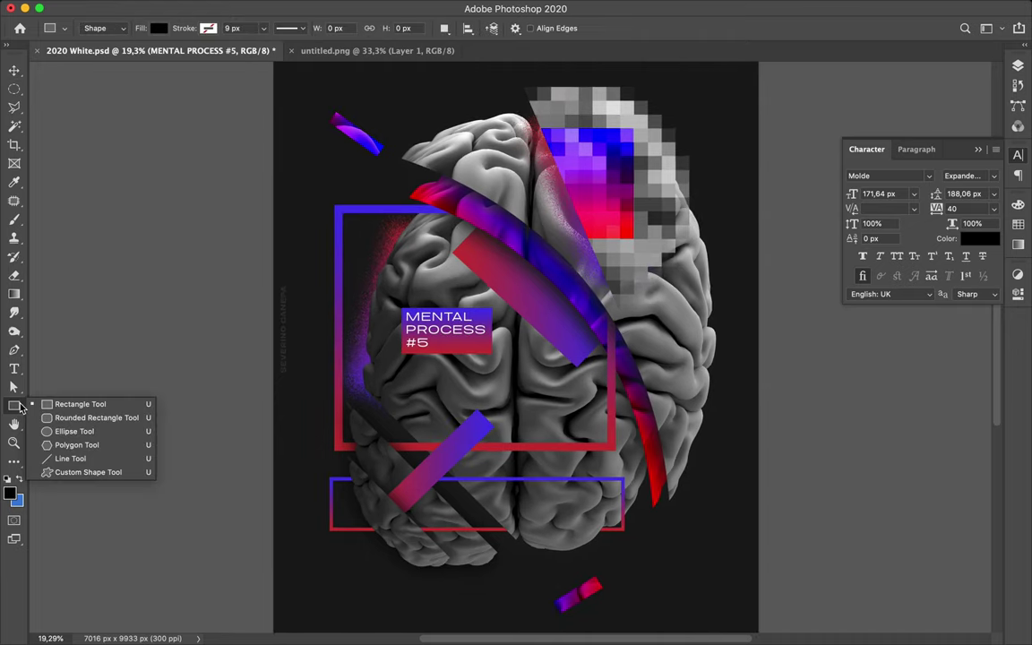
{"action": "left_click", "coordinate": [82, 433]}
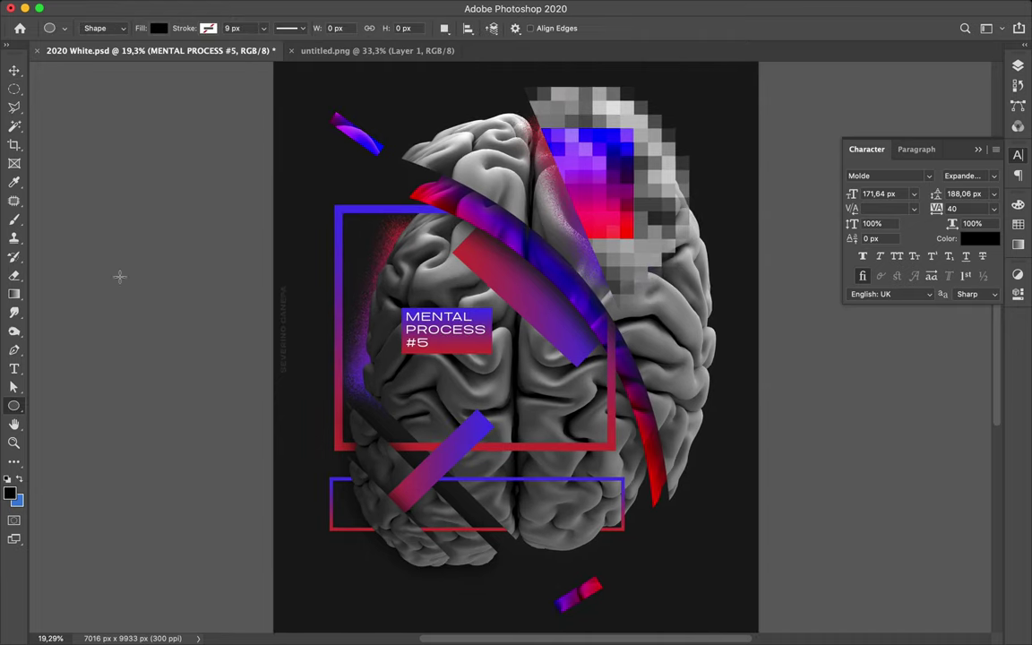
{"action": "left_click", "coordinate": [150, 26]}
{"action": "left_click", "coordinate": [75, 57]}
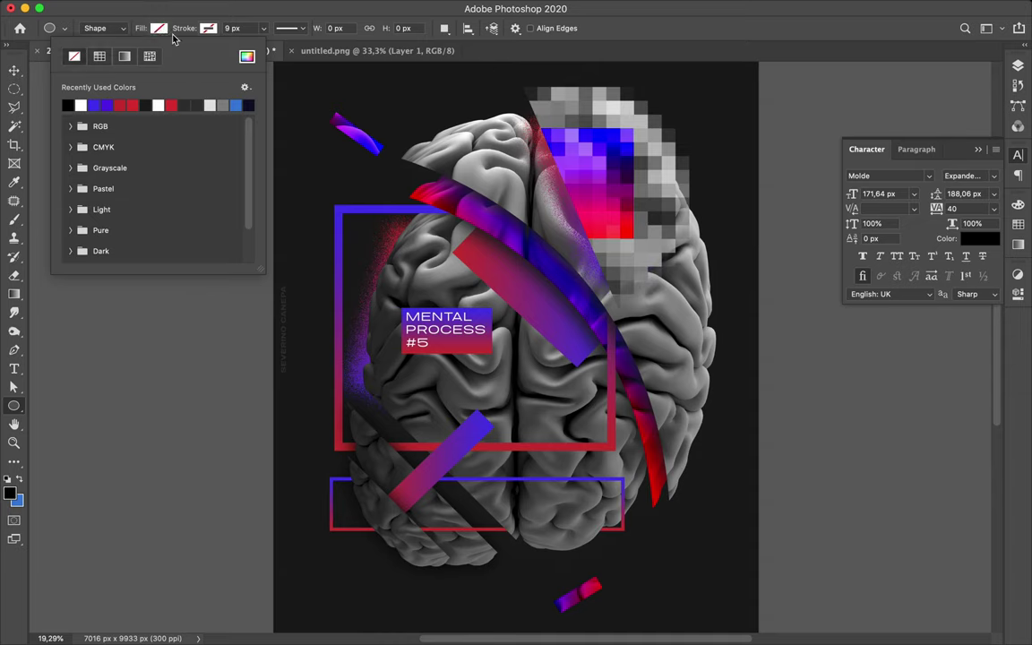
{"action": "left_click", "coordinate": [209, 27]}
{"action": "left_click", "coordinate": [118, 104]}
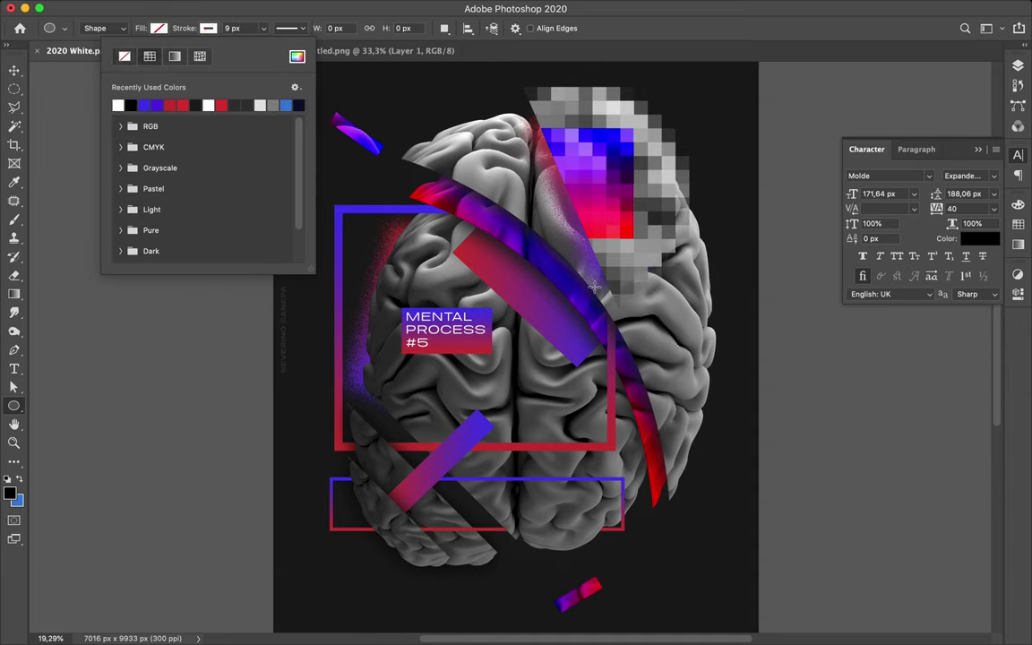
{"action": "left_click_drag", "start_coordinate": [604, 307], "coordinate": [710, 406]}
- Nudge the circle down and move Ellipse 1 down the stack above Rectangle 2
{"action": "key", "text": "v"}
{"action": "left_click_drag", "start_coordinate": [588, 399], "coordinate": [596, 455]}
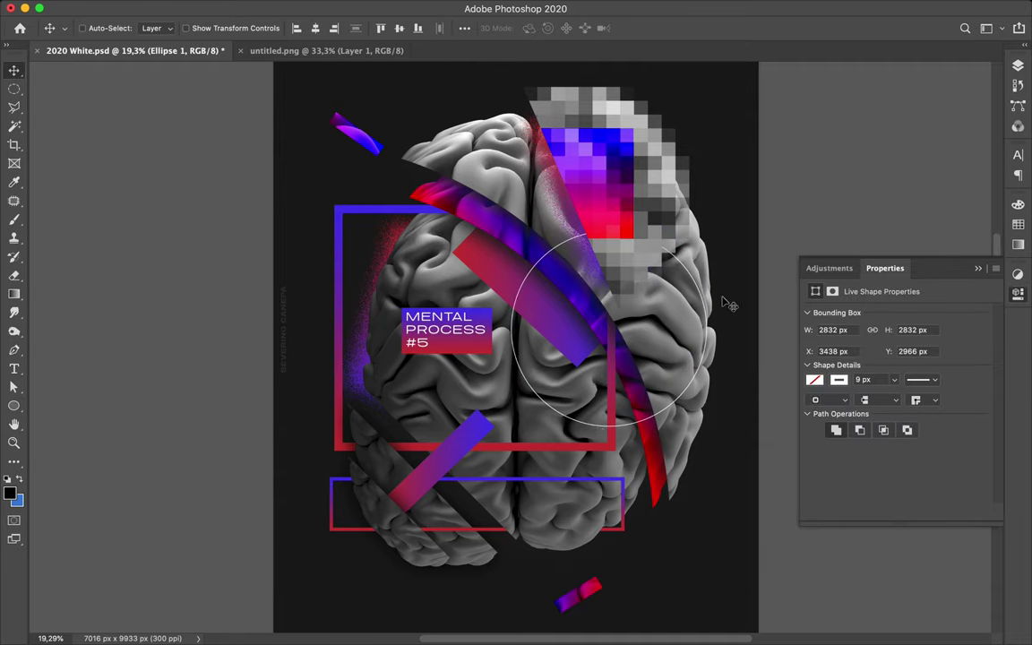
{"action": "left_click", "coordinate": [1017, 65]}
{"action": "left_click_drag", "start_coordinate": [932, 164], "coordinate": [908, 473]}
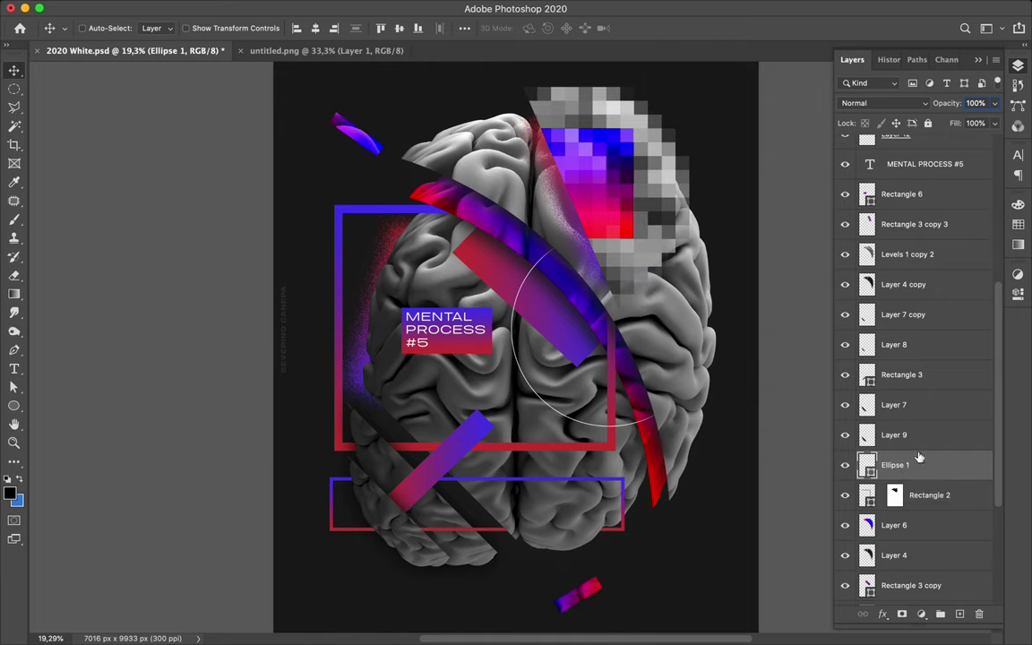
- Add a layer mask to Ellipse 1 and try loading Rectangle 2's frame as a selection
{"action": "left_click", "coordinate": [901, 615]}
{"action": "key", "text": "super"}
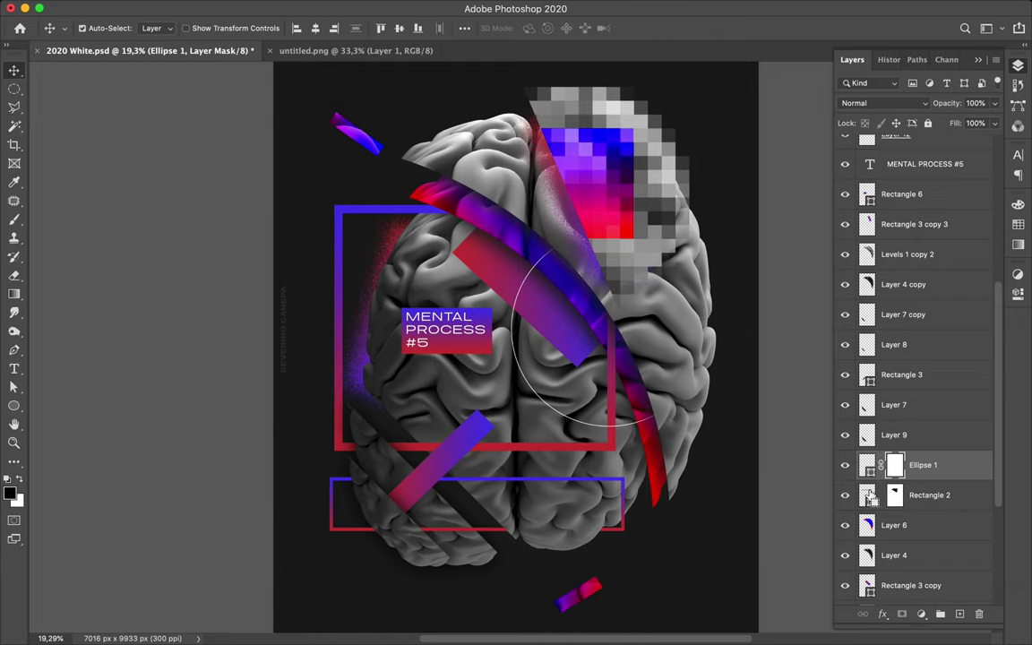
{"action": "left_click", "coordinate": [869, 495], "text": "super"}
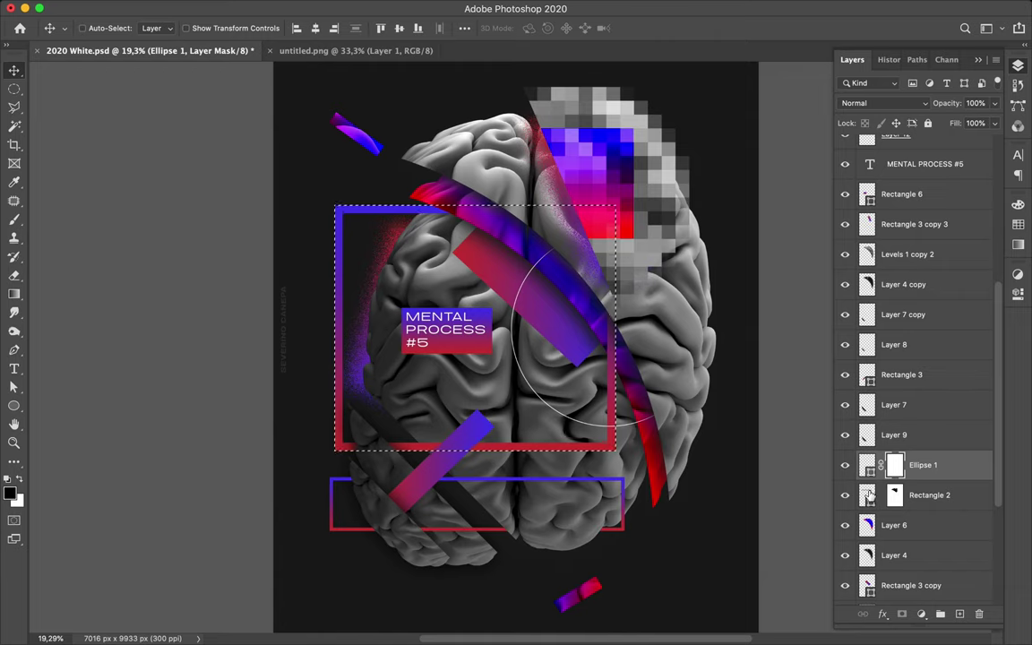
{"action": "key", "text": "m"}
{"action": "key", "text": "super+d"}
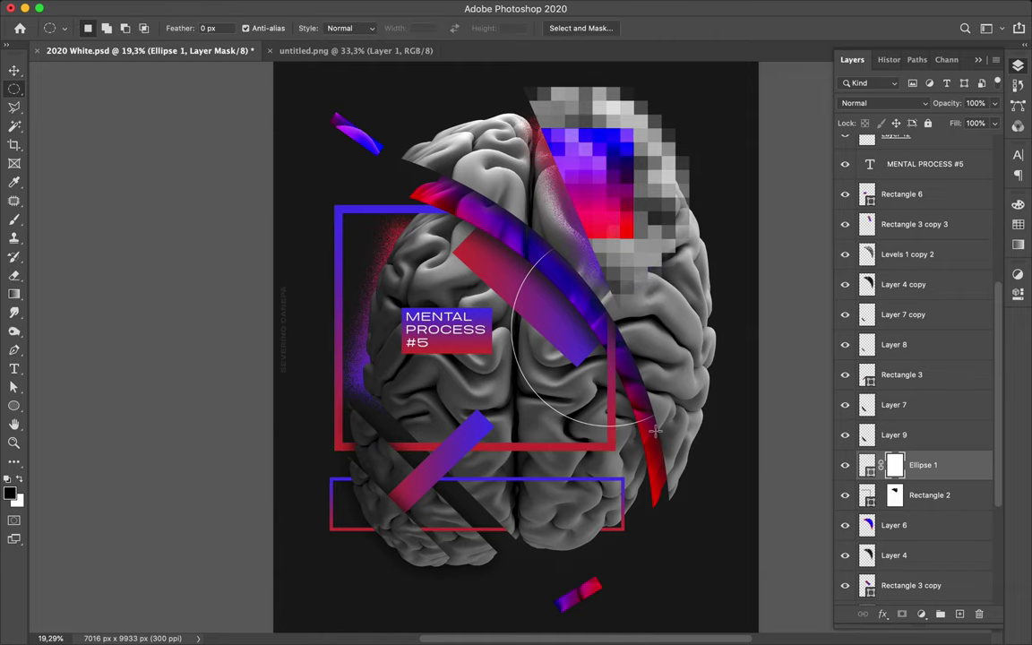
- Check Rectangle 2's layer options, then load the upper frame selection and target the Ellipse 1 mask
{"action": "left_click", "coordinate": [967, 508], "text": "shift"}
{"action": "left_click", "coordinate": [967, 503]}
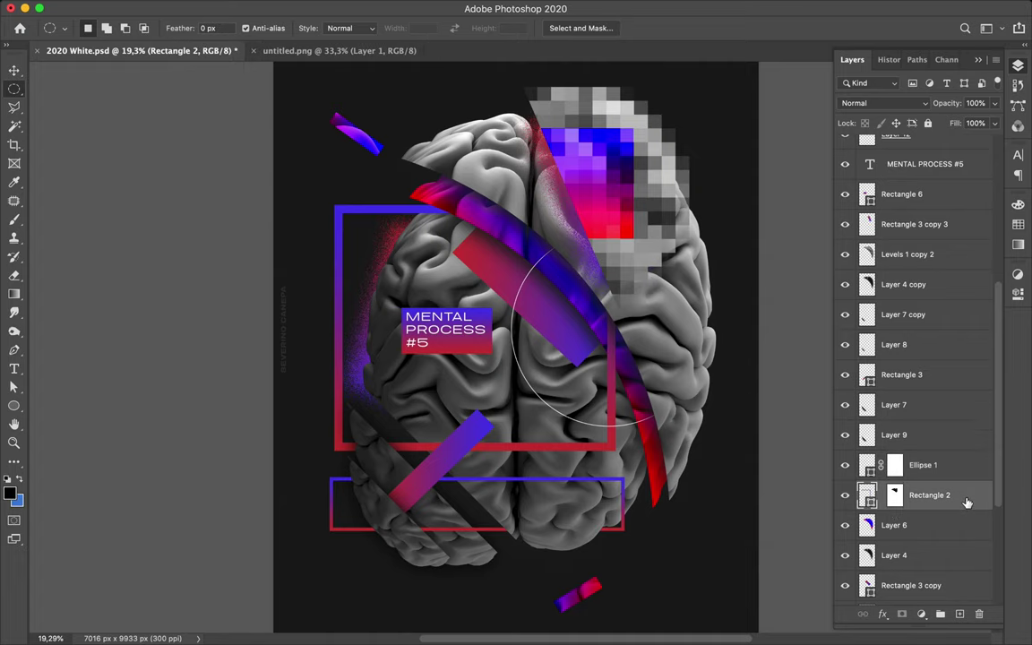
{"action": "double_click", "coordinate": [966, 501]}
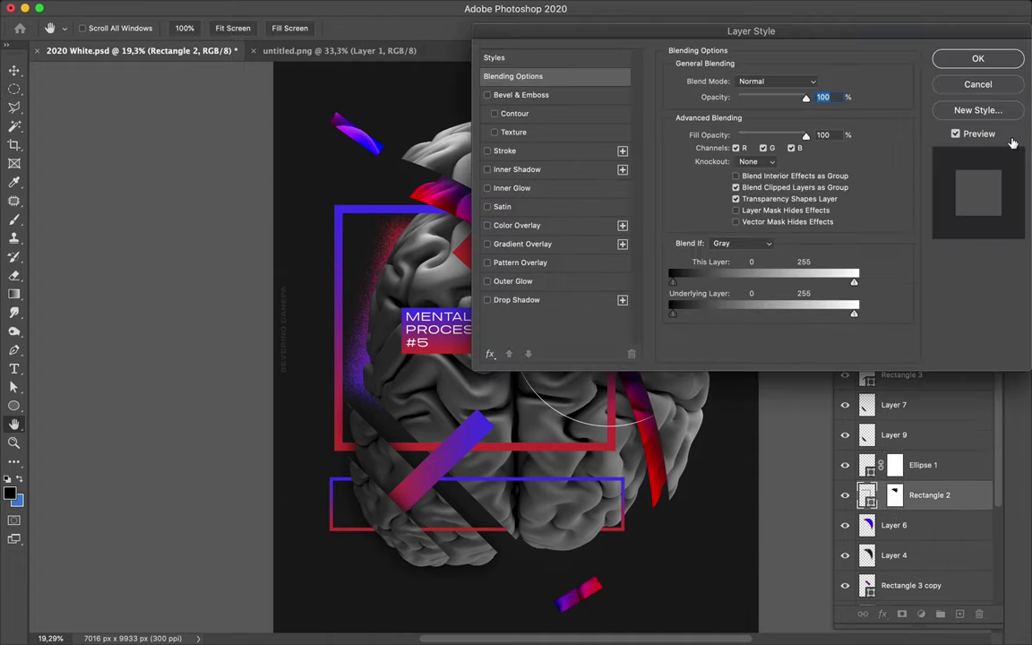
{"action": "key", "text": "Escape"}
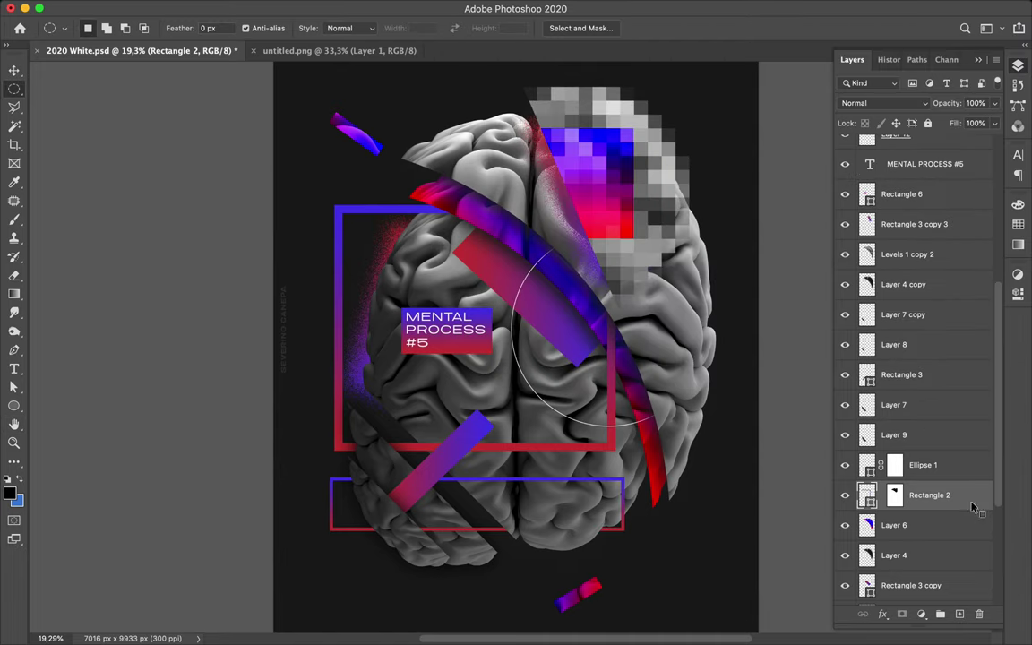
{"action": "right_click", "coordinate": [972, 503]}
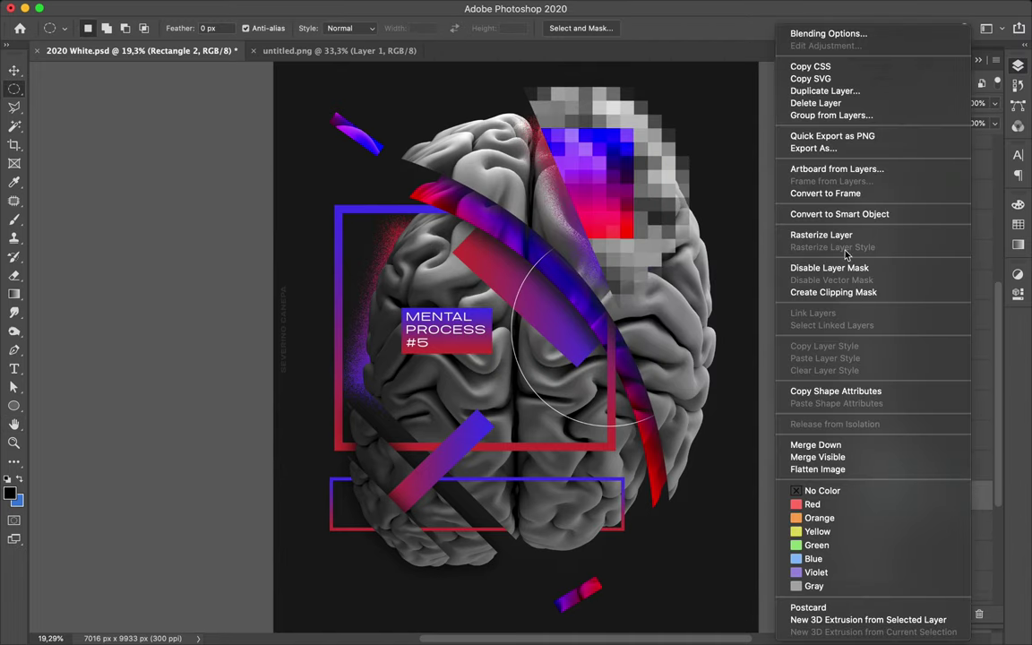
{"action": "key", "text": "Escape"}
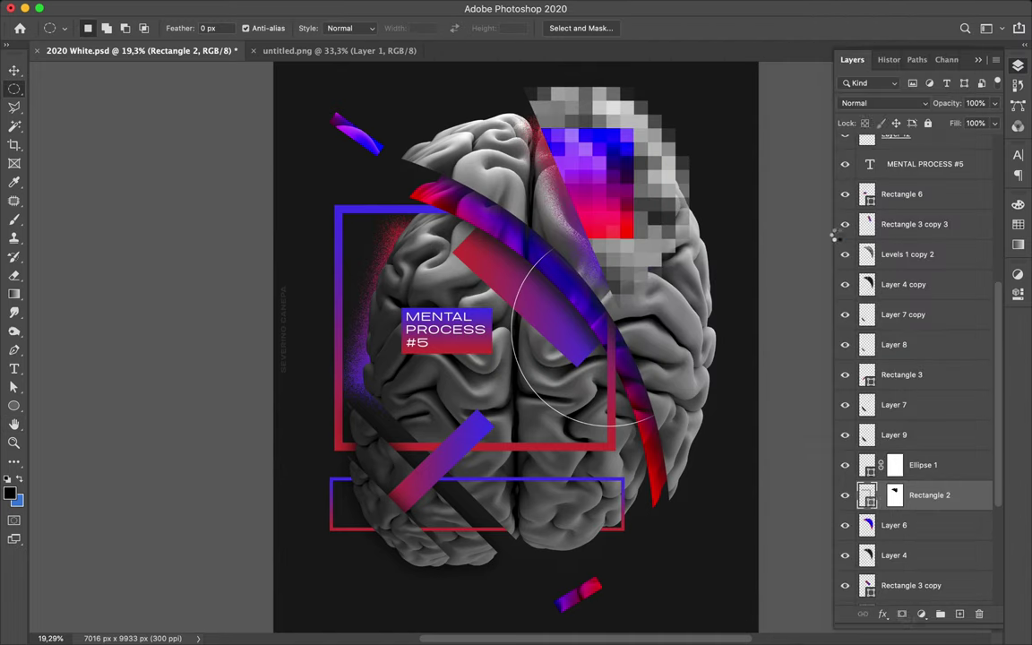
{"action": "left_click", "coordinate": [894, 491], "text": "ctrl"}
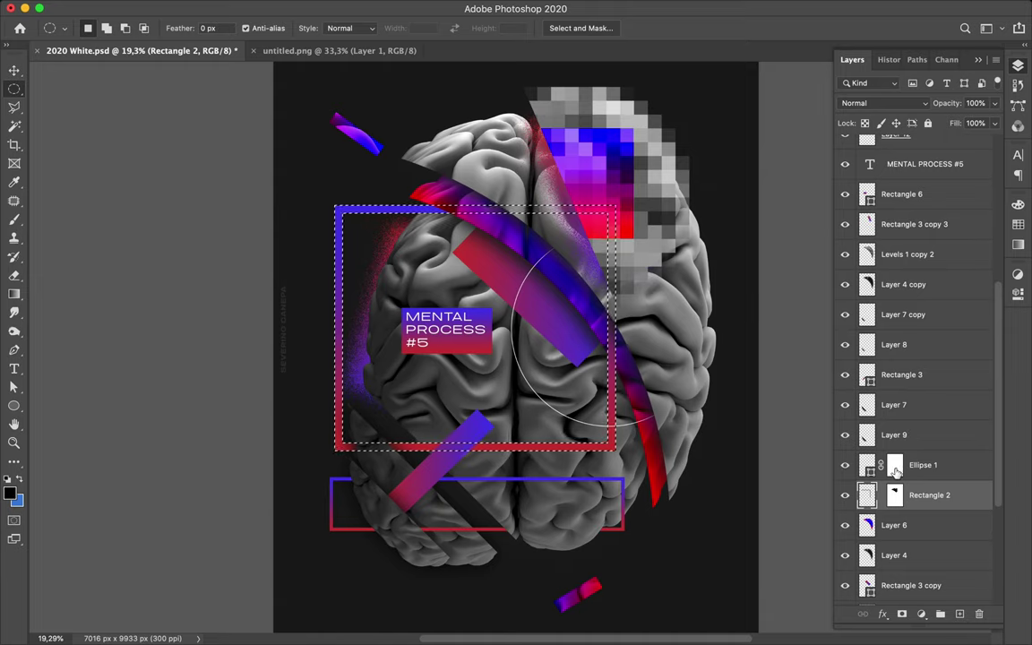
{"action": "left_click", "coordinate": [895, 469]}
{"action": "key", "text": "b"}
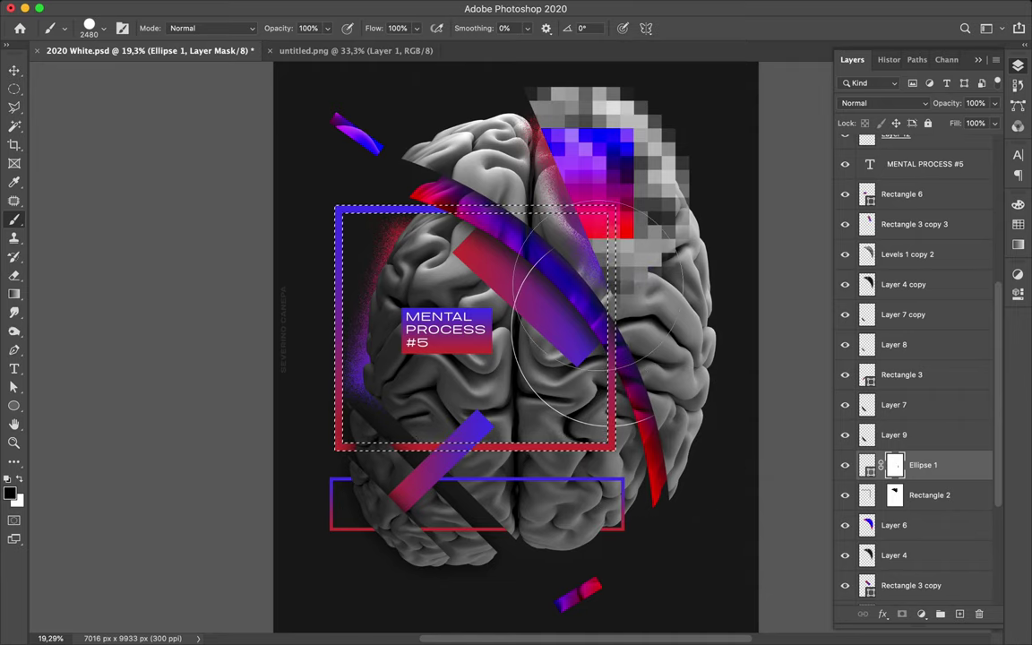
- Clear the selection and load the Layer 6 ribbon shape as a selection on the Ellipse 1 mask
{"action": "key", "text": "m"}
{"action": "key", "text": "ctrl+d"}
{"action": "key", "text": "v"}
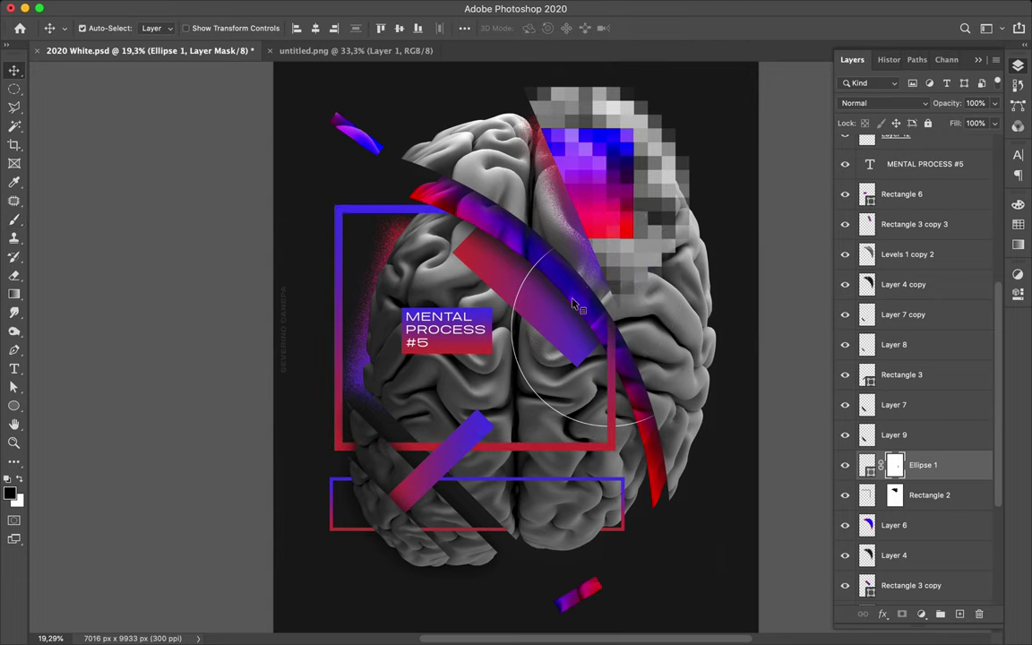
{"action": "left_click", "coordinate": [574, 305]}
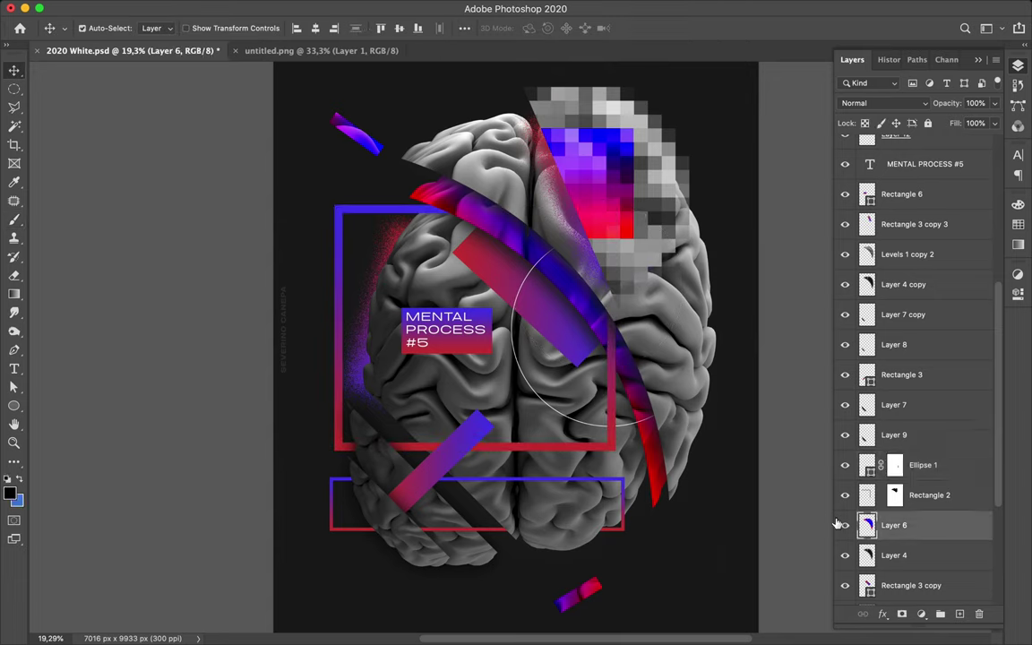
{"action": "left_click", "coordinate": [895, 466], "text": "ctrl"}
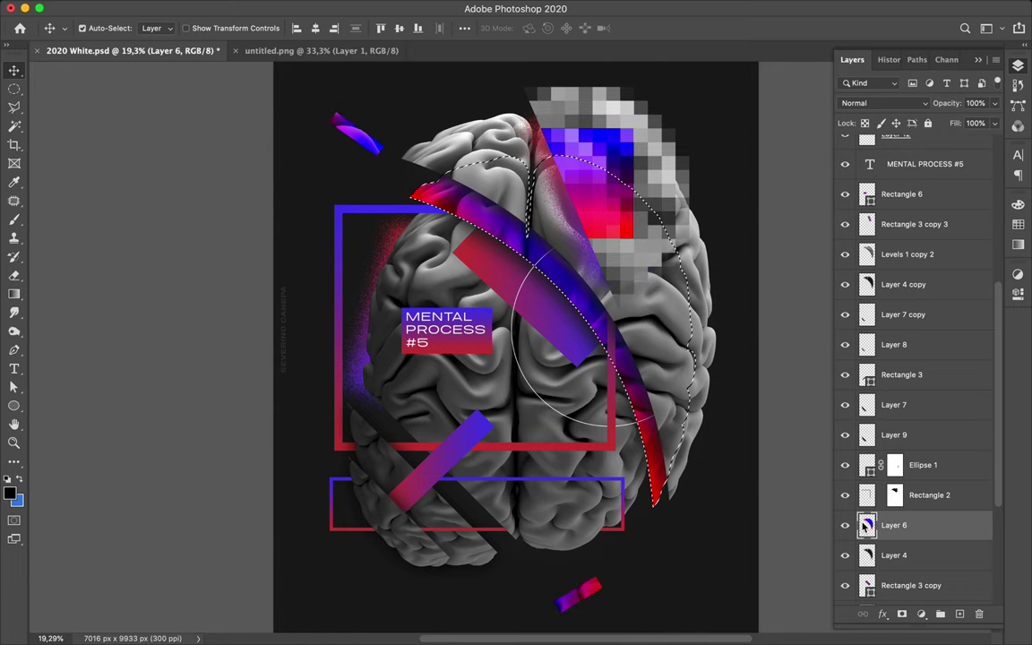
{"action": "left_click", "coordinate": [895, 468]}
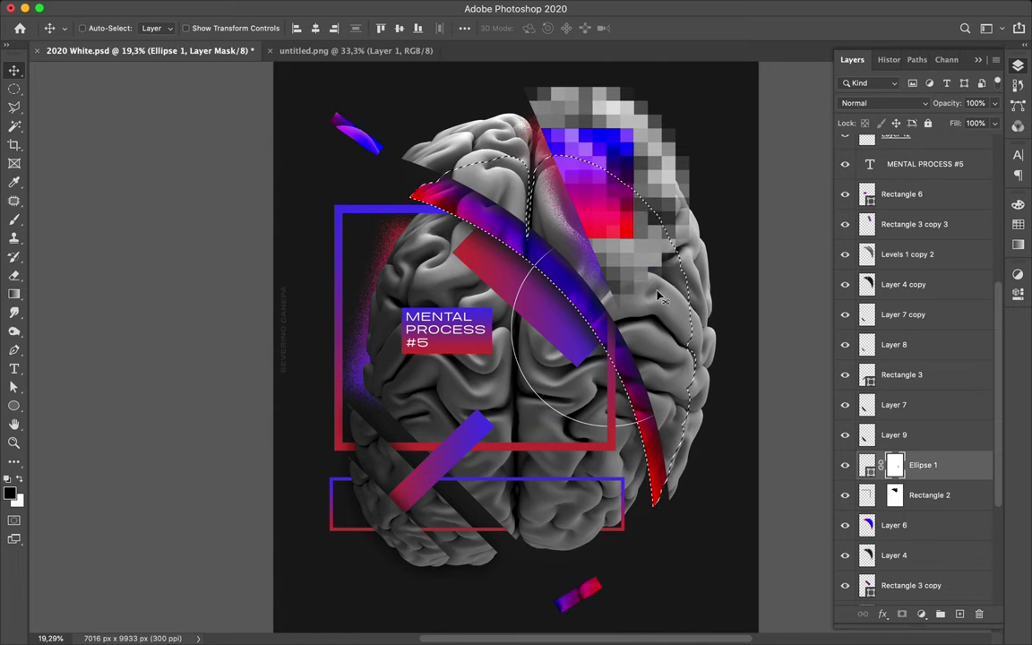
- Paint the mask to hide the circle outline inside the ribbon area, then deselect
{"action": "key", "text": "e"}
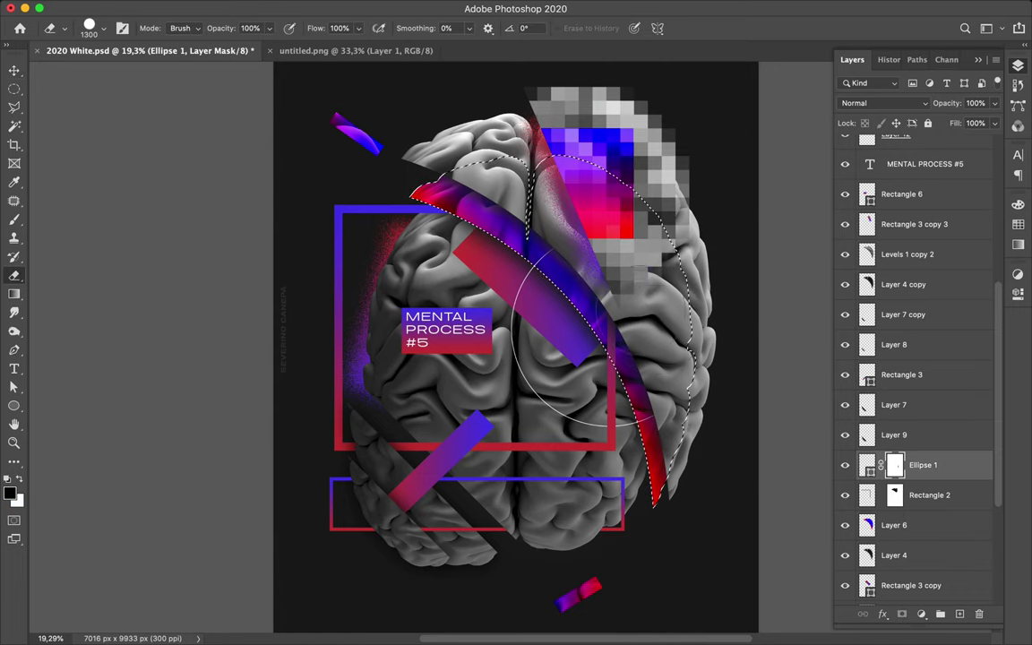
{"action": "mouse_move", "coordinate": [550, 268]}
{"action": "left_mouse_down"}
{"action": "mouse_move", "coordinate": [536, 234]}
{"action": "mouse_move", "coordinate": [573, 228]}
{"action": "left_mouse_up"}
{"action": "key", "text": "b"}
{"action": "mouse_move", "coordinate": [537, 269]}
{"action": "left_mouse_down"}
{"action": "mouse_move", "coordinate": [502, 247]}
{"action": "mouse_move", "coordinate": [556, 286]}
{"action": "mouse_move", "coordinate": [439, 224]}
{"action": "left_mouse_up"}
{"action": "key", "text": "v"}
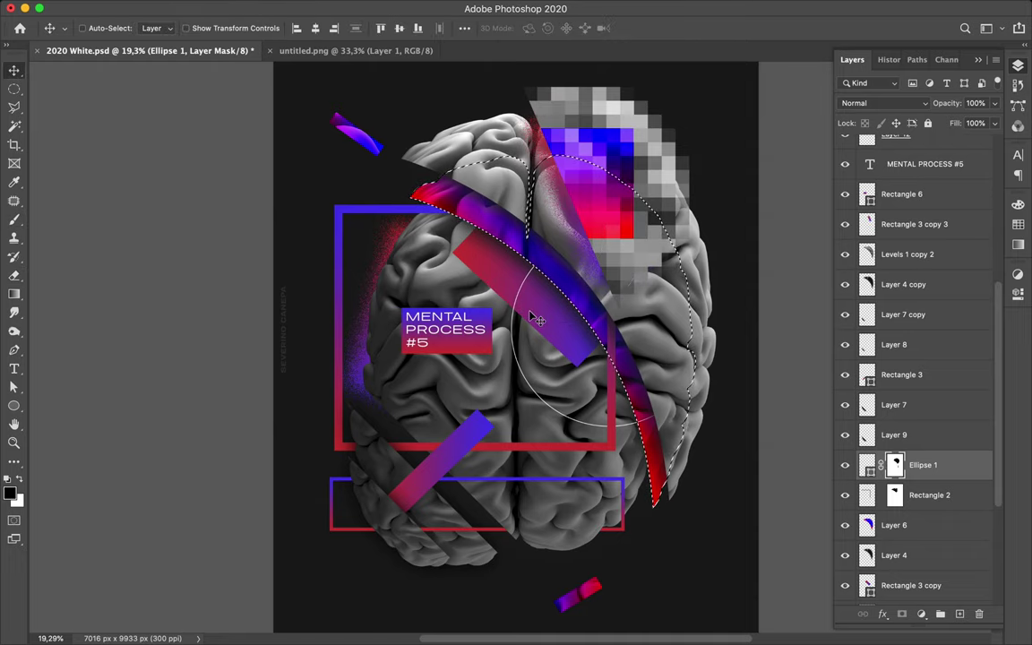
{"action": "key", "text": "m"}
{"action": "key", "text": "ctrl+d"}
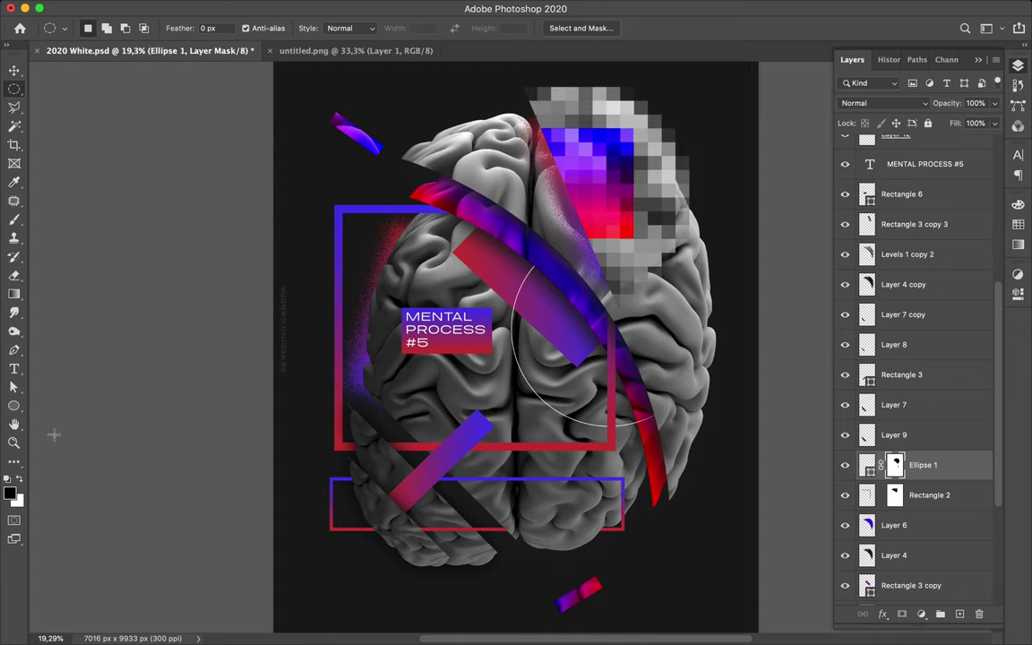
{"action": "left_click", "coordinate": [13, 405]}
{"action": "left_click", "coordinate": [52, 399]}
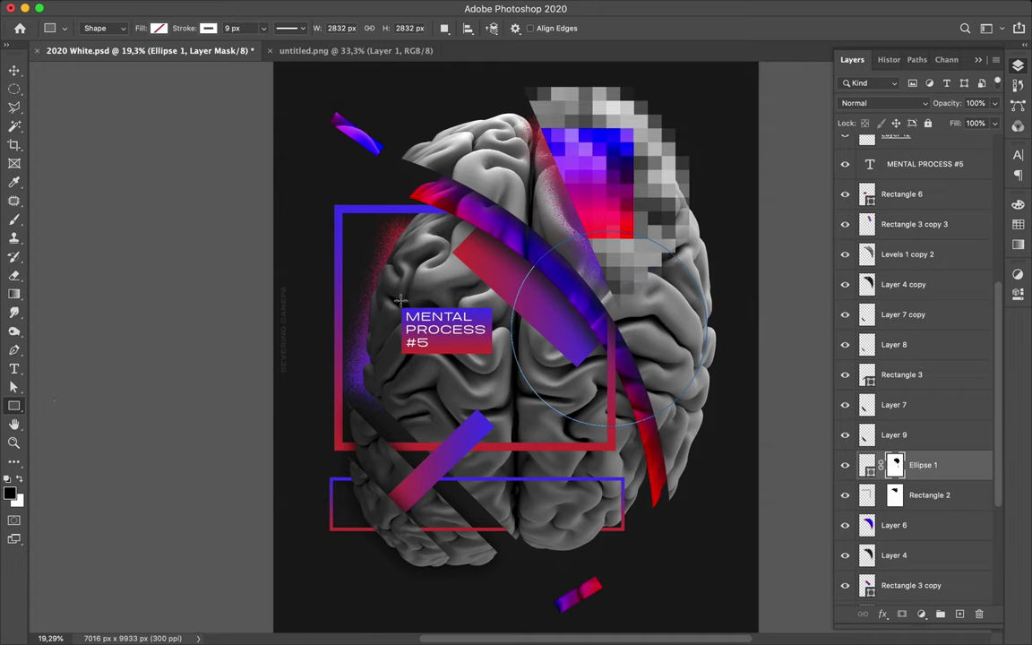
{"action": "left_click_drag", "start_coordinate": [385, 290], "coordinate": [496, 357]}
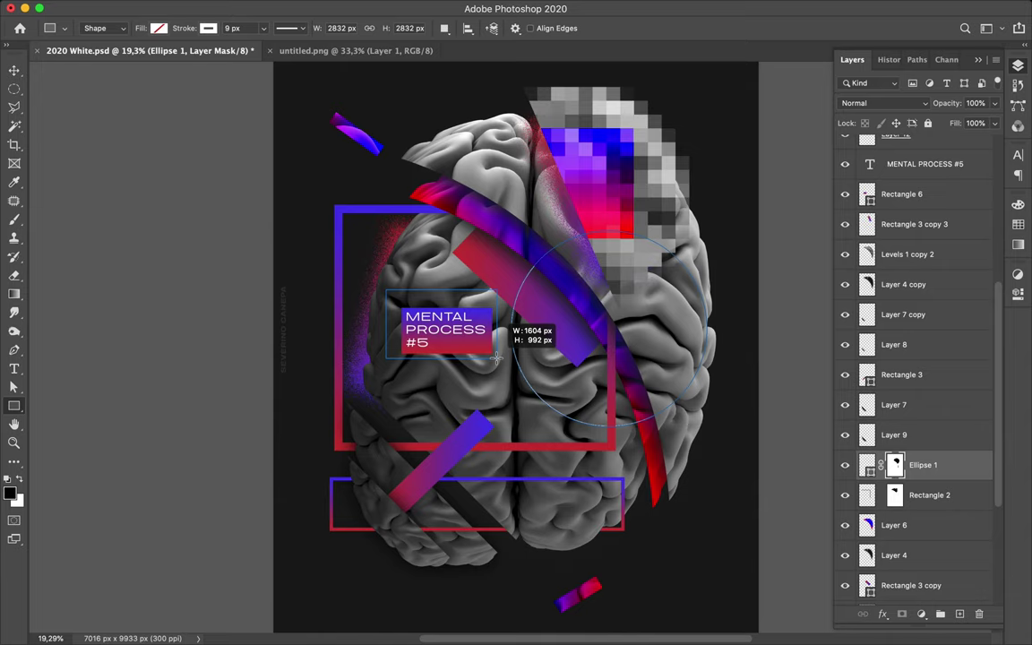
{"action": "left_click_drag", "start_coordinate": [496, 357], "coordinate": [538, 359]}
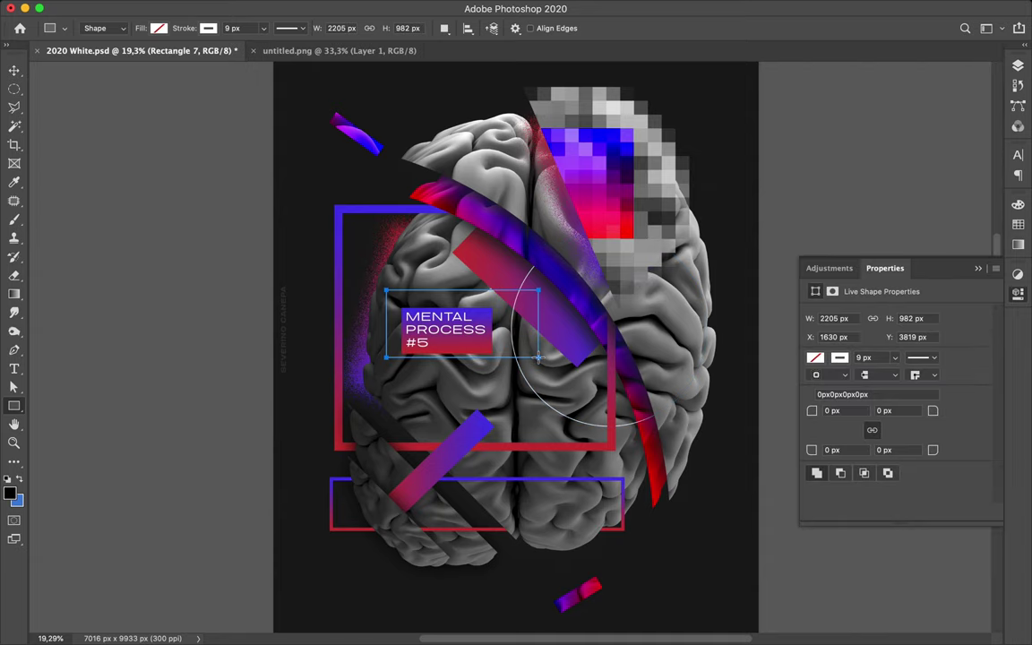
{"action": "key", "text": "a"}
{"action": "left_click", "coordinate": [550, 445]}
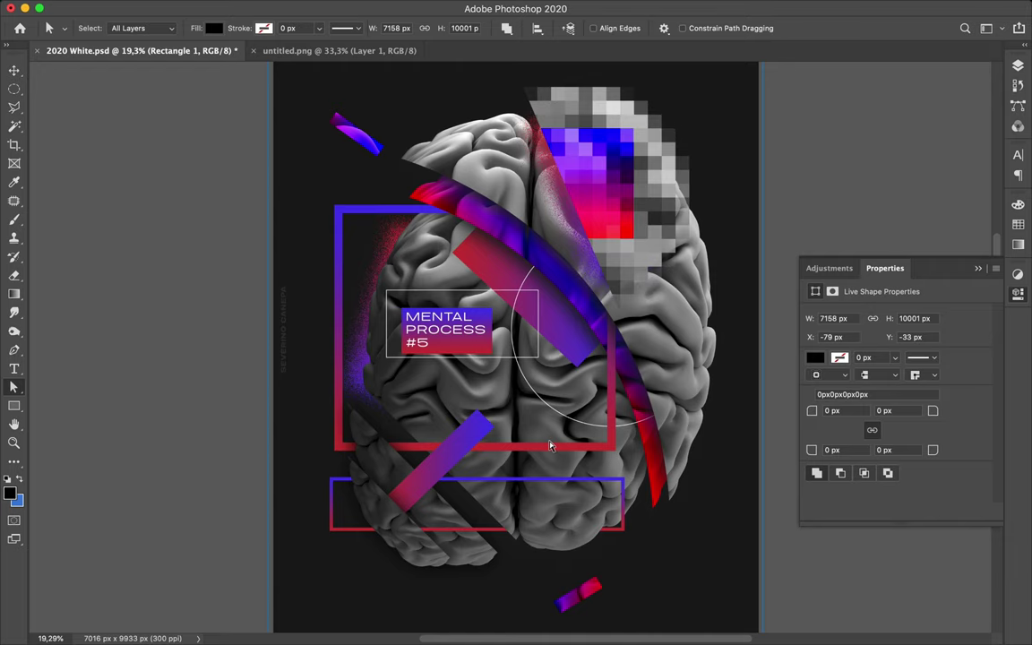
{"action": "key", "text": "ctrl+j"}
{"action": "key", "text": "ctrl+z"}
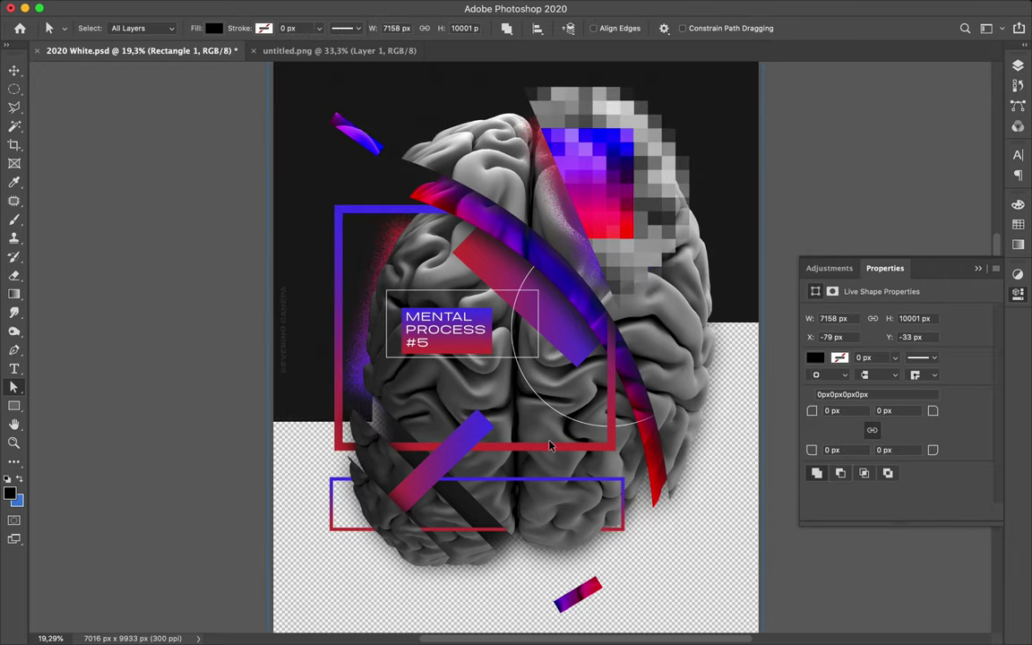
{"action": "key", "text": "v"}
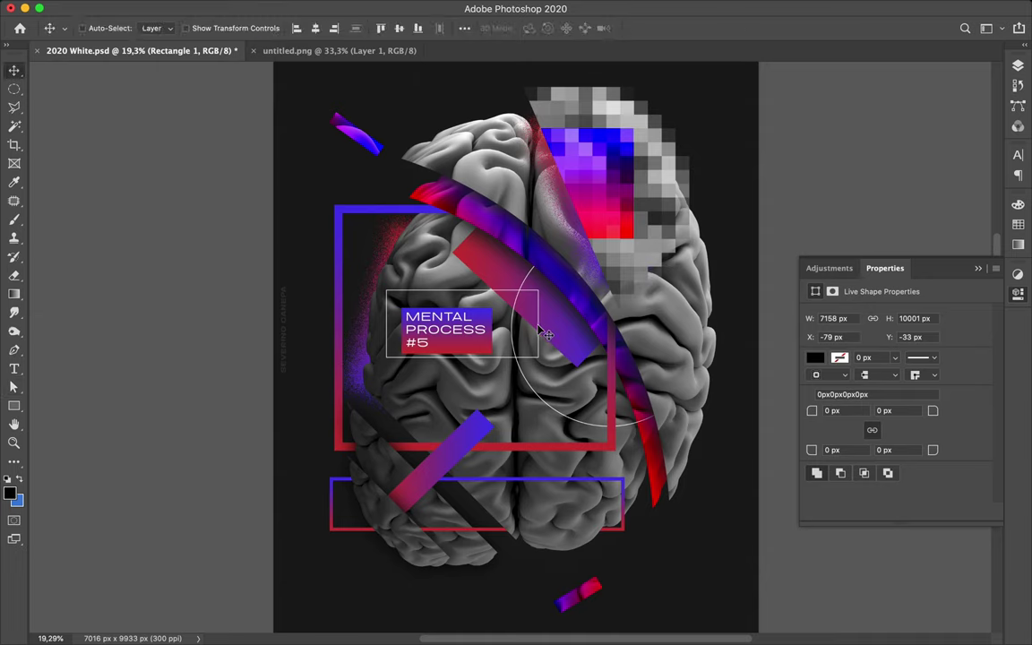
{"action": "left_click", "coordinate": [538, 332]}
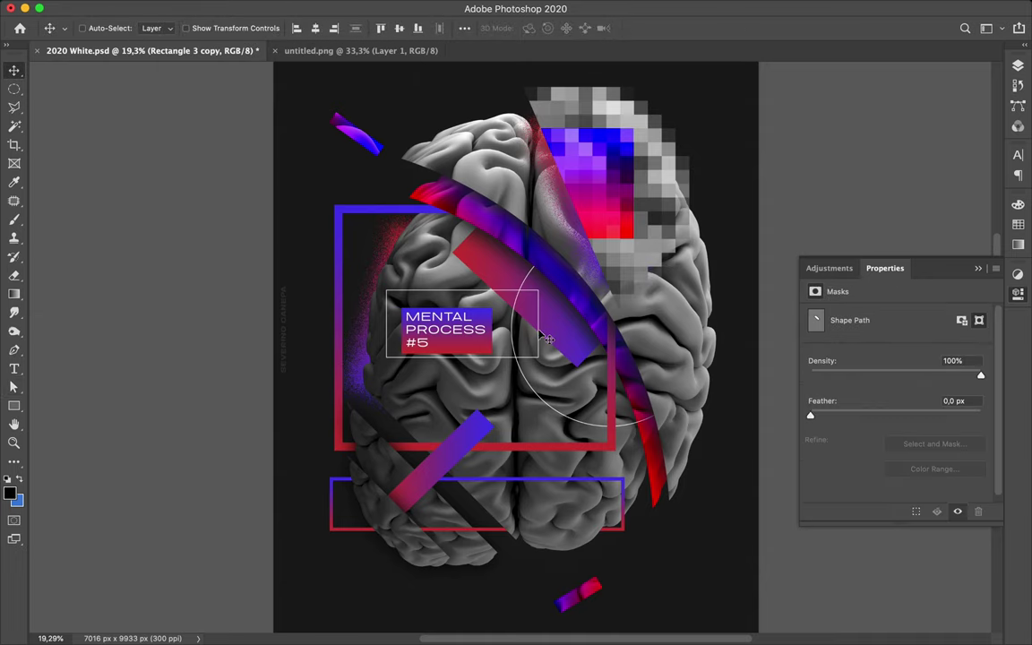
{"action": "key", "text": "super"}
{"action": "left_click", "coordinate": [539, 356], "text": "super"}
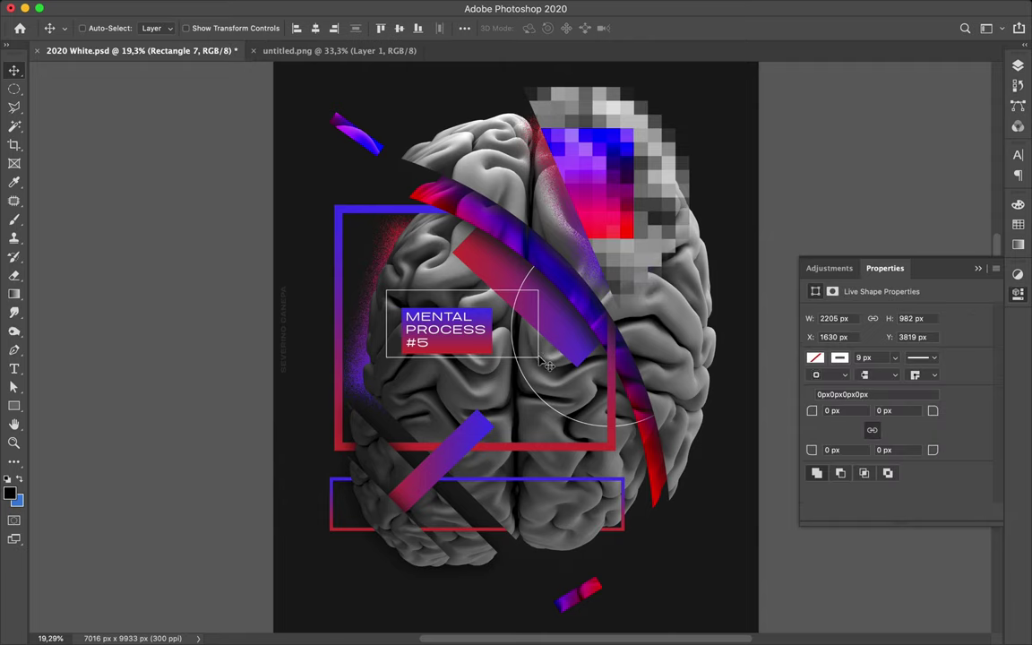
{"action": "left_click", "coordinate": [540, 362], "text": "super"}
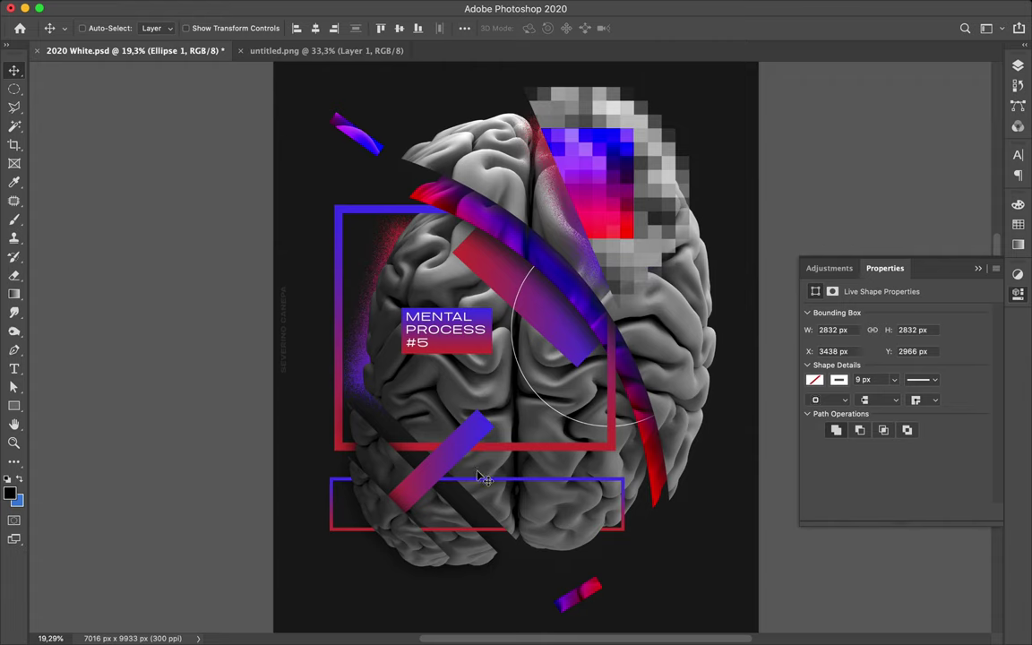
{"action": "key", "text": "u"}
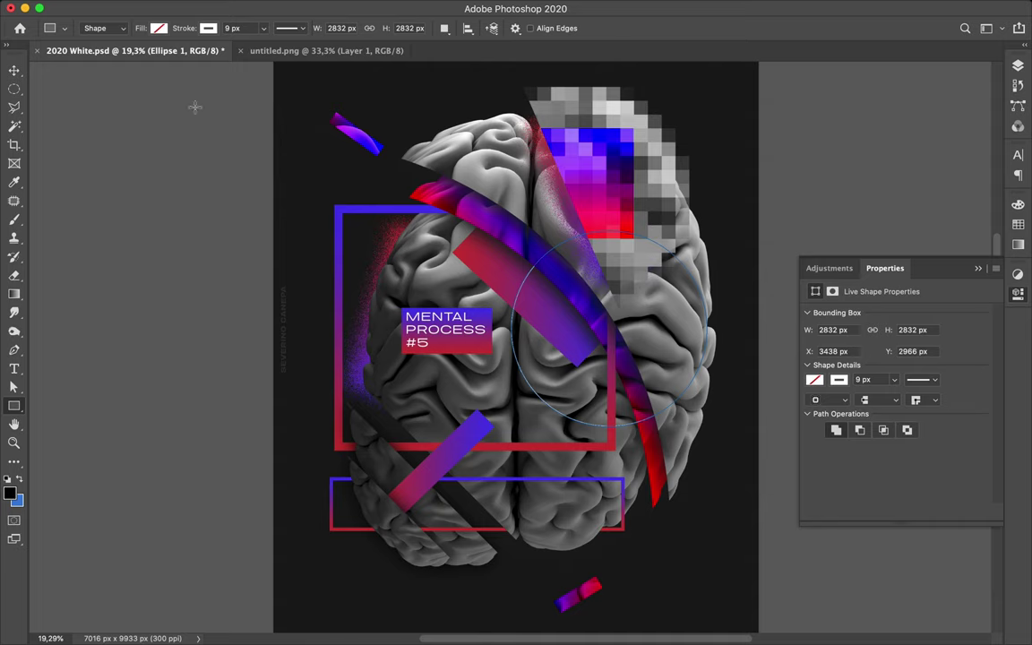
{"action": "left_click", "coordinate": [182, 25]}
{"action": "left_click", "coordinate": [123, 54]}
{"action": "left_click", "coordinate": [151, 26]}
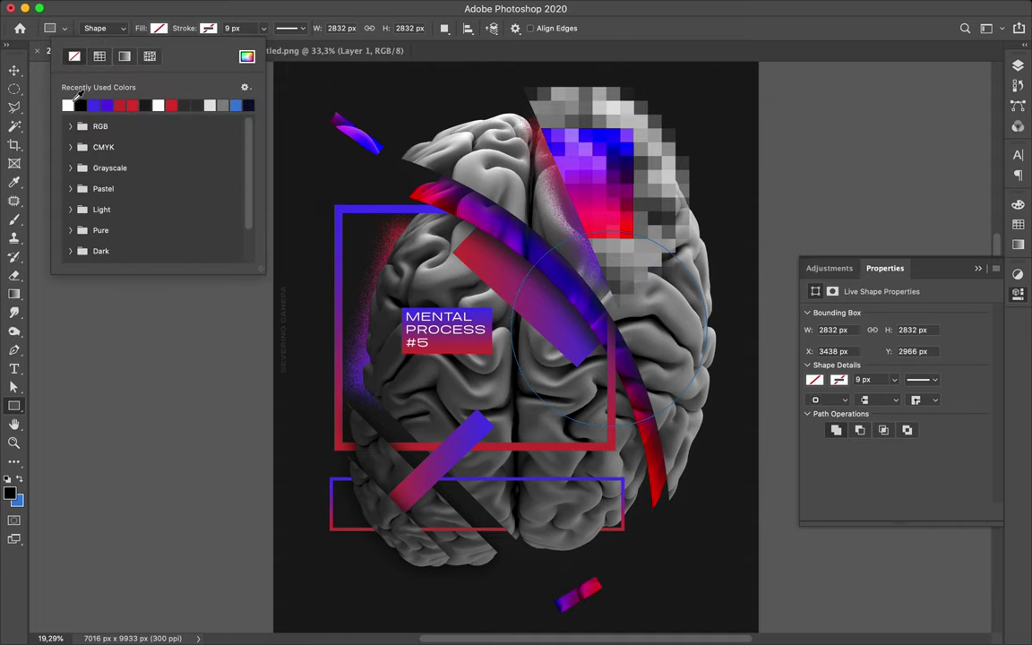
{"action": "left_click", "coordinate": [68, 105]}
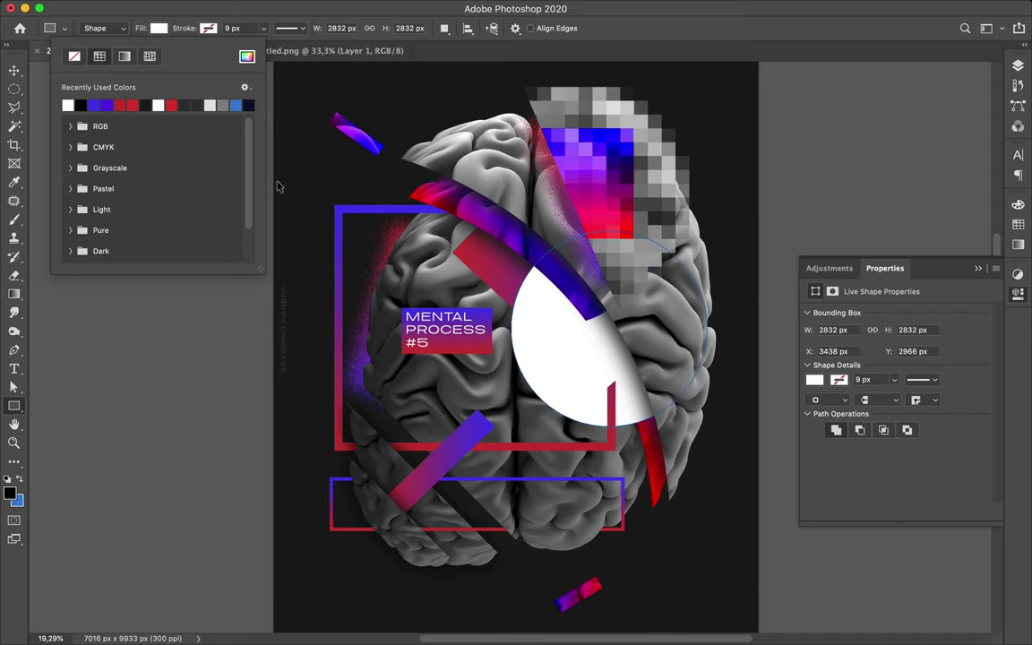
{"action": "left_click", "coordinate": [559, 203]}
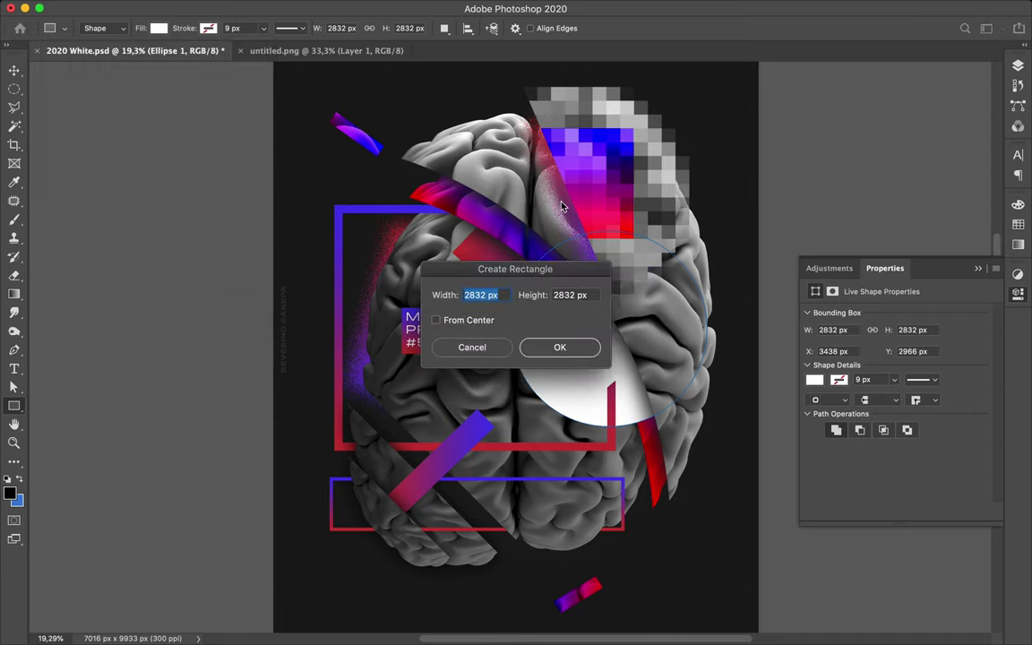
{"action": "left_click", "coordinate": [472, 345]}
- Undo the circle's white fill and draw a small white-filled dash in the lower frame
{"action": "key", "text": "super+z"}
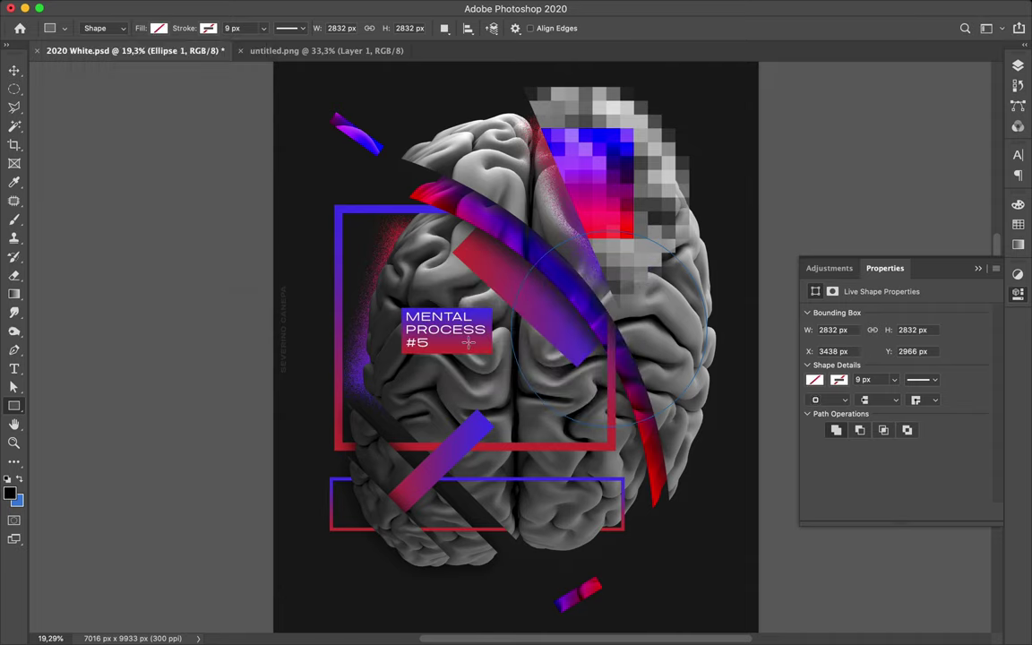
{"action": "left_click_drag", "start_coordinate": [531, 506], "coordinate": [557, 509]}
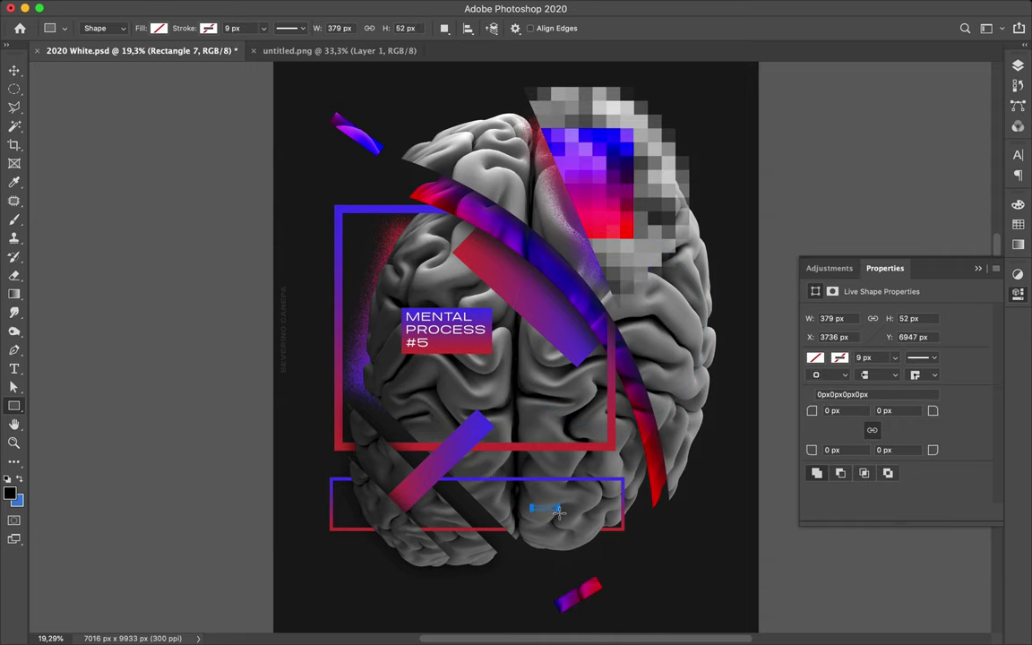
{"action": "left_click", "coordinate": [202, 29]}
{"action": "left_click", "coordinate": [148, 29]}
{"action": "left_click", "coordinate": [148, 29]}
{"action": "left_click", "coordinate": [68, 105]}
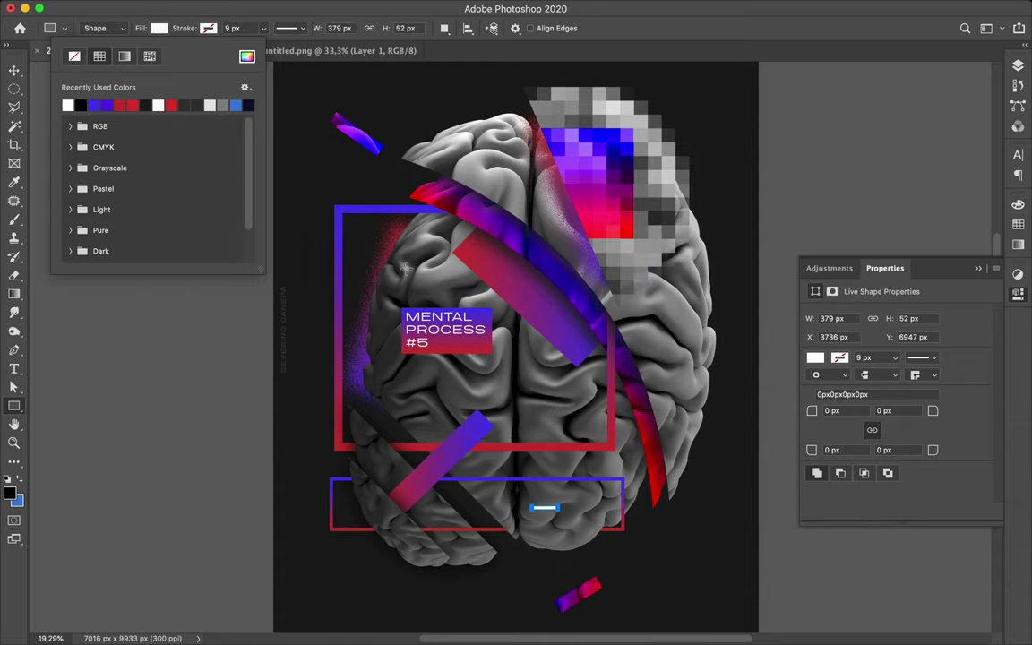
- Alt-drag copies of the white dash and scatter them around the lower frame
{"action": "key", "text": "v"}
{"action": "left_click_drag", "start_coordinate": [552, 509], "coordinate": [531, 527], "text": "alt"}
{"action": "mouse_move", "coordinate": [591, 494]}
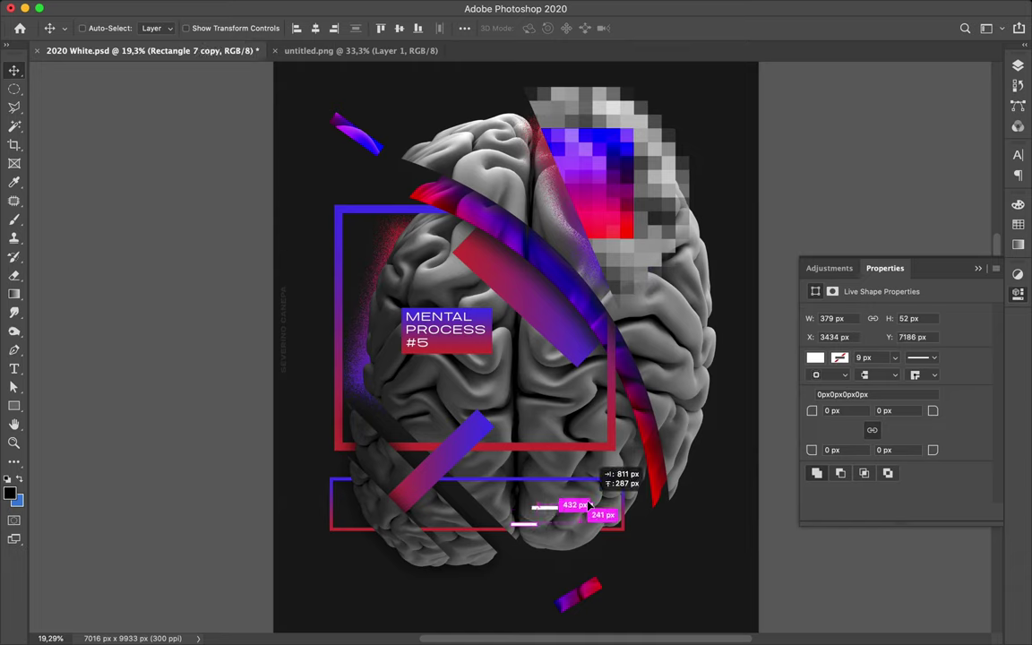
{"action": "left_click_drag", "start_coordinate": [593, 495], "coordinate": [467, 512], "text": "alt"}
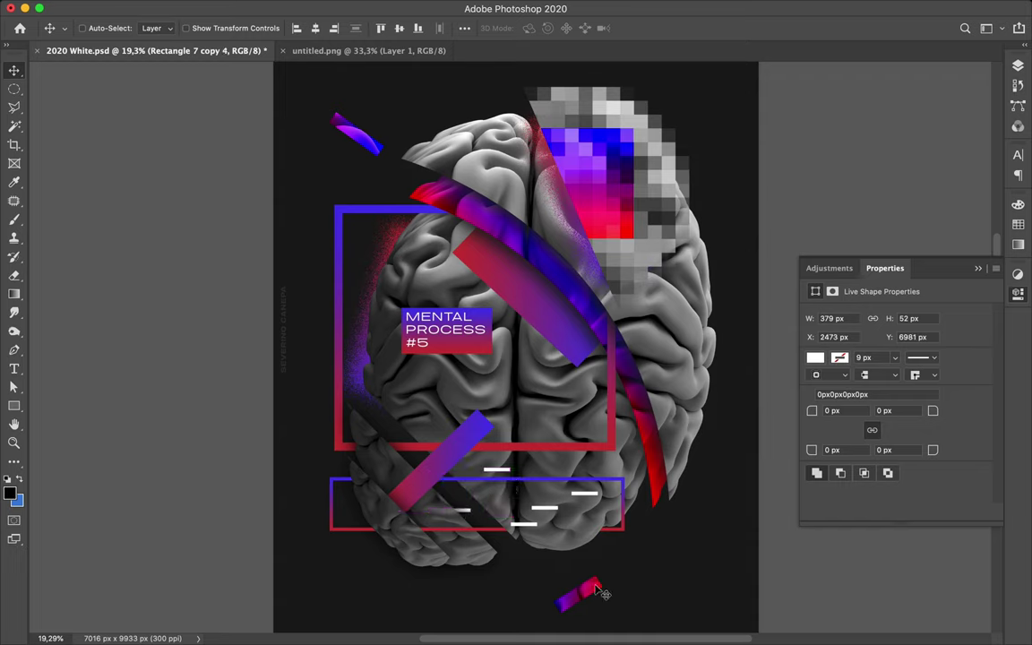
{"action": "left_click_drag", "start_coordinate": [537, 529], "coordinate": [607, 549]}
- Drag Rectangle 7 copy 5 beneath Levels 1 in the Layers panel and zoom out
{"action": "left_click", "coordinate": [1018, 66]}
{"action": "scroll", "coordinate": [878, 428], "scroll_direction": "down", "scroll_amount": 5}
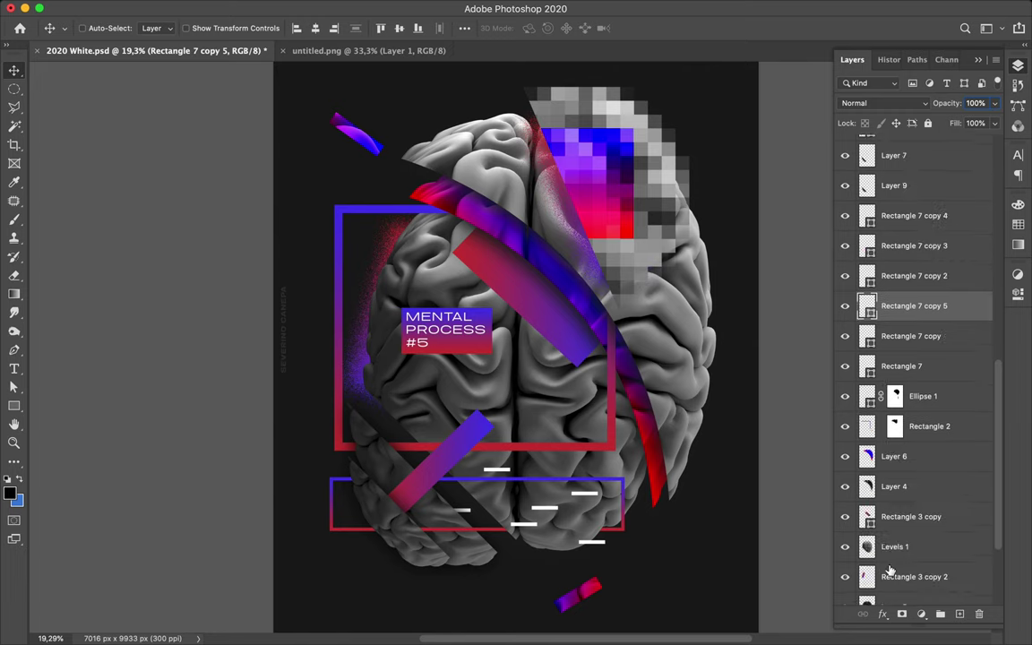
{"action": "left_click_drag", "start_coordinate": [929, 305], "coordinate": [929, 564]}
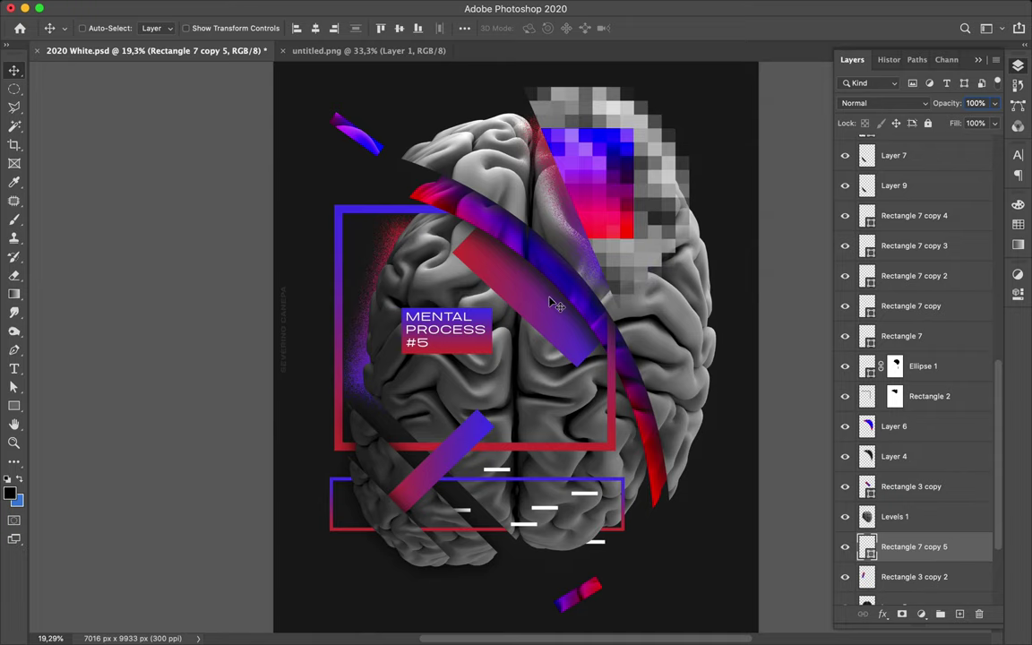
{"action": "scroll", "coordinate": [555, 304], "scroll_direction": "down", "scroll_amount": 3}
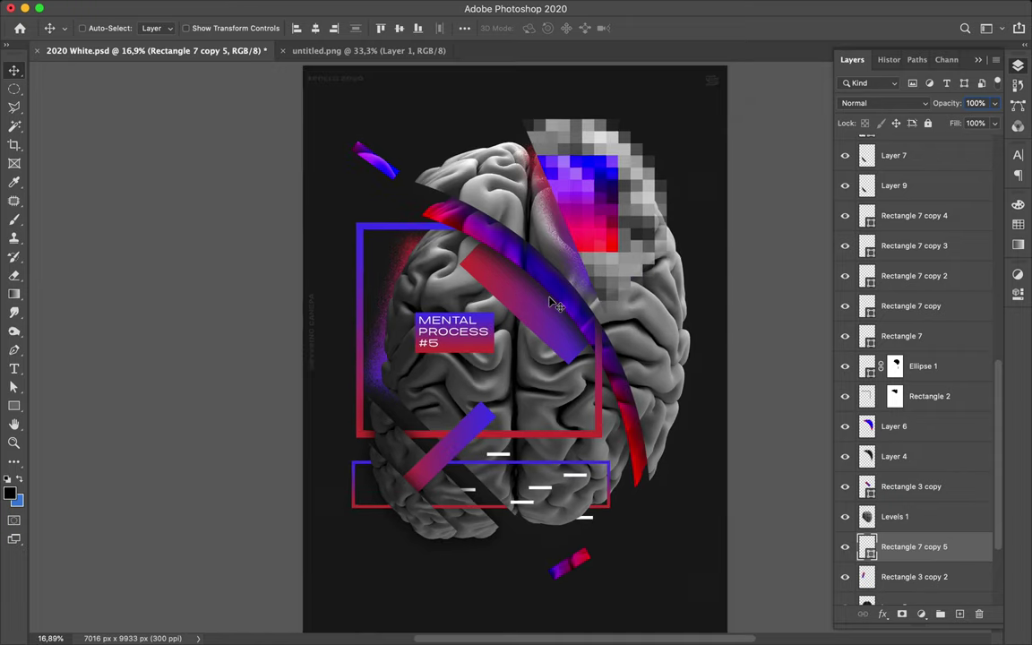
{"action": "scroll", "coordinate": [556, 305], "scroll_direction": "down", "scroll_amount": 3}
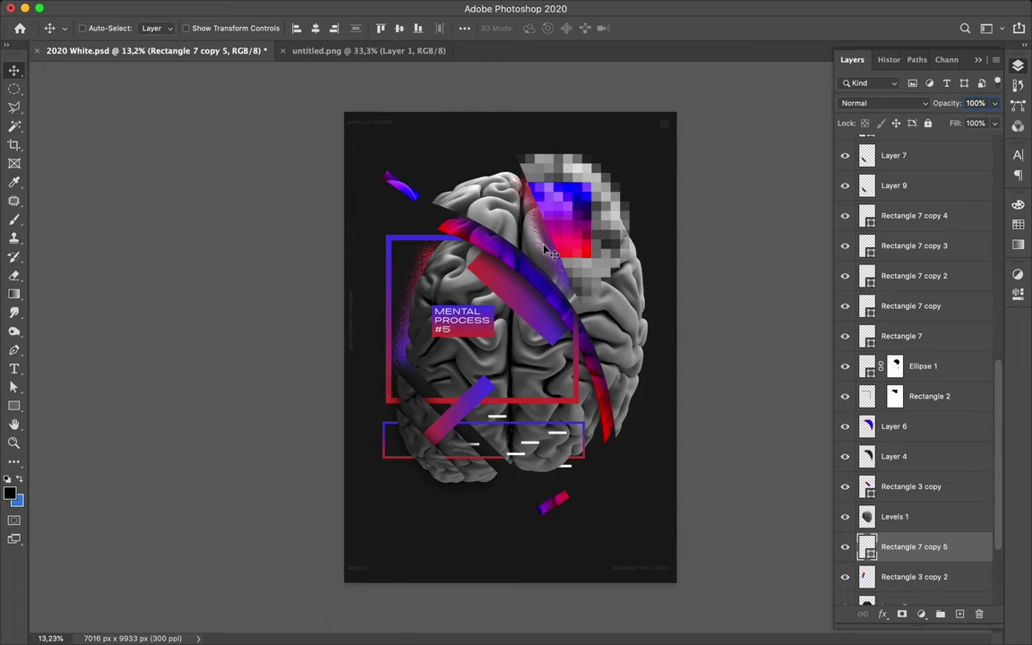
- Draw a circle at the poster's upper left, reposition it, and fill it dark grey
{"action": "left_click", "coordinate": [14, 407]}
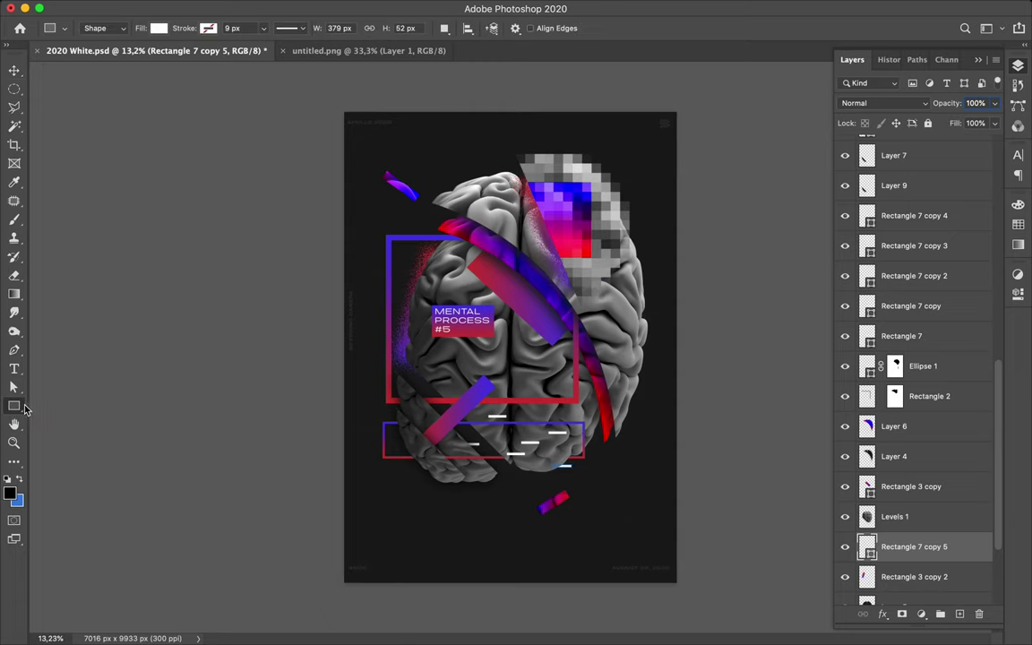
{"action": "left_click_drag", "start_coordinate": [16, 411], "coordinate": [76, 429]}
{"action": "left_click_drag", "start_coordinate": [393, 171], "coordinate": [514, 265]}
{"action": "key", "text": "v"}
{"action": "left_click_drag", "start_coordinate": [437, 169], "coordinate": [469, 210]}
{"action": "key", "text": "a"}
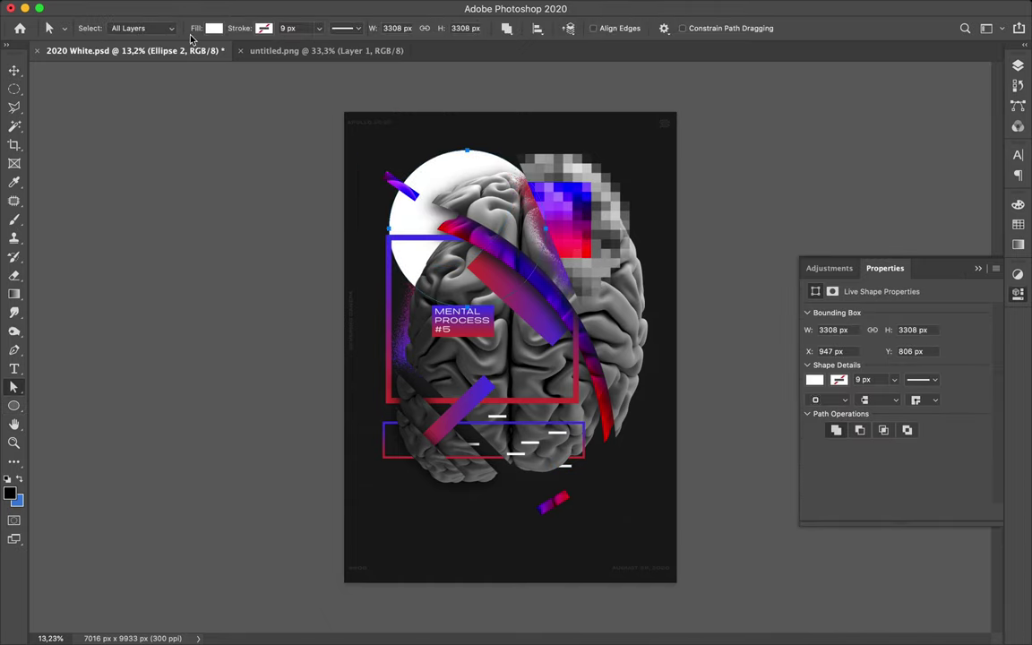
{"action": "left_click", "coordinate": [220, 31]}
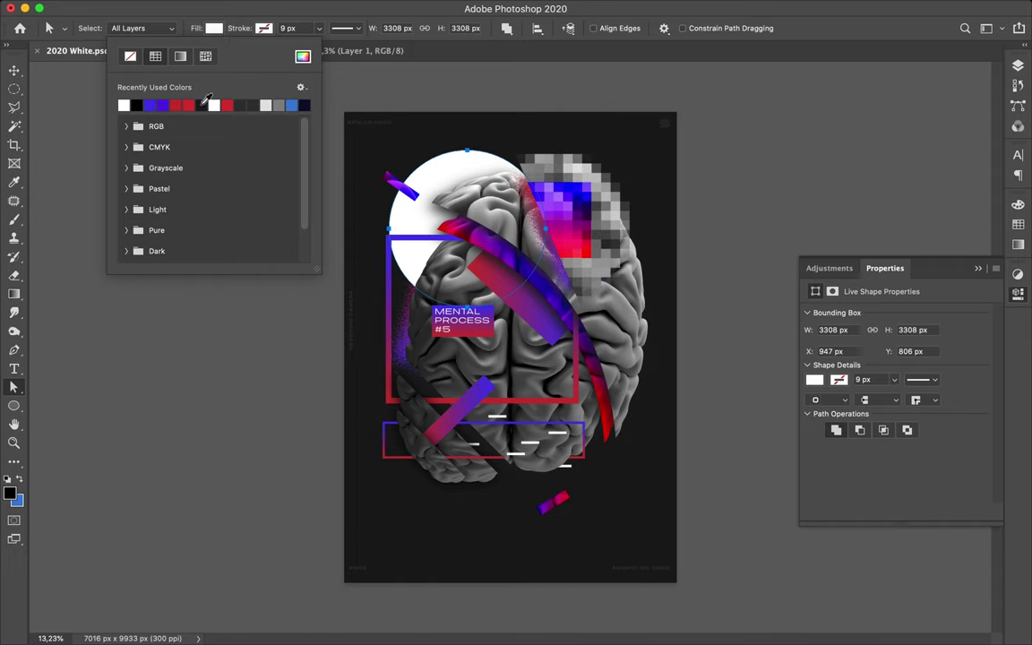
{"action": "left_click", "coordinate": [239, 105]}
{"action": "key", "text": "v"}
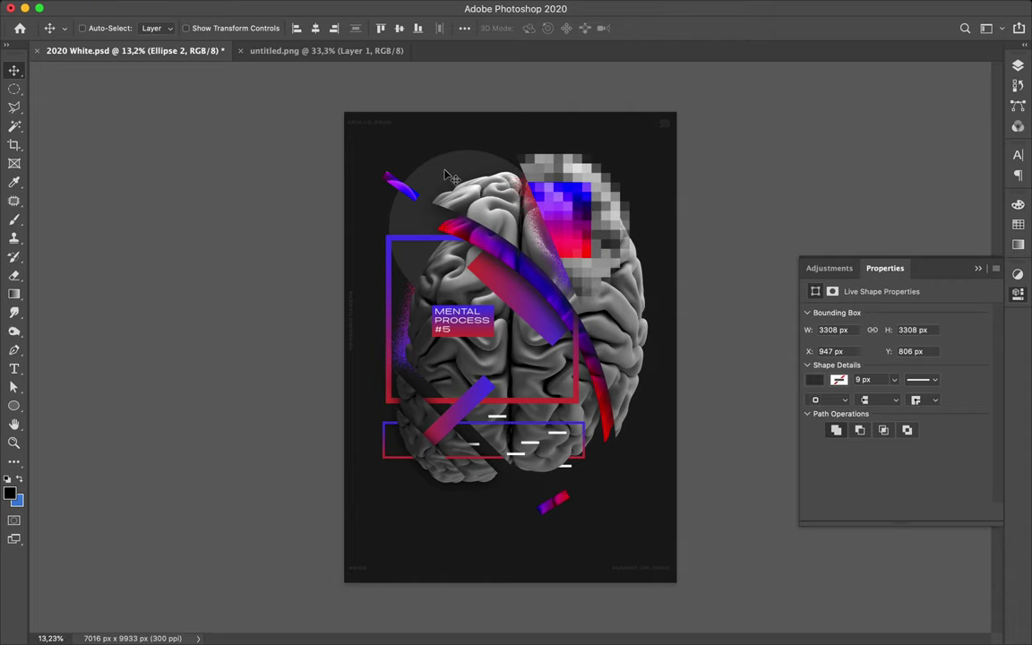
- Move Ellipse 2 below Layer 5, enlarge it to about 156%, and shift it down-right
{"action": "left_click", "coordinate": [1018, 65]}
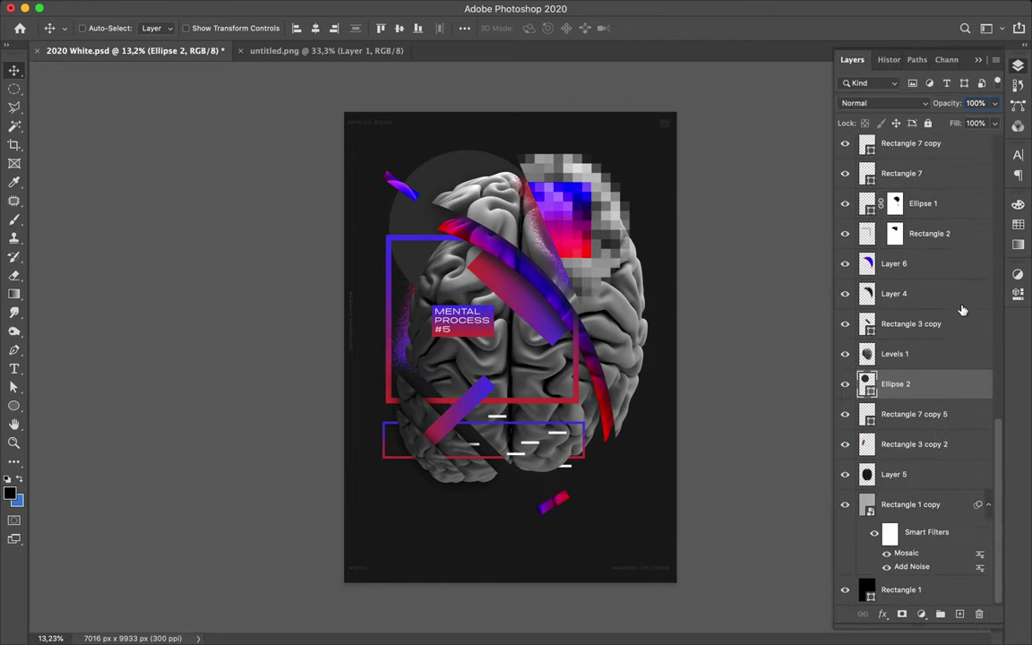
{"action": "left_click_drag", "start_coordinate": [906, 394], "coordinate": [908, 490]}
{"action": "key", "text": "ctrl+t"}
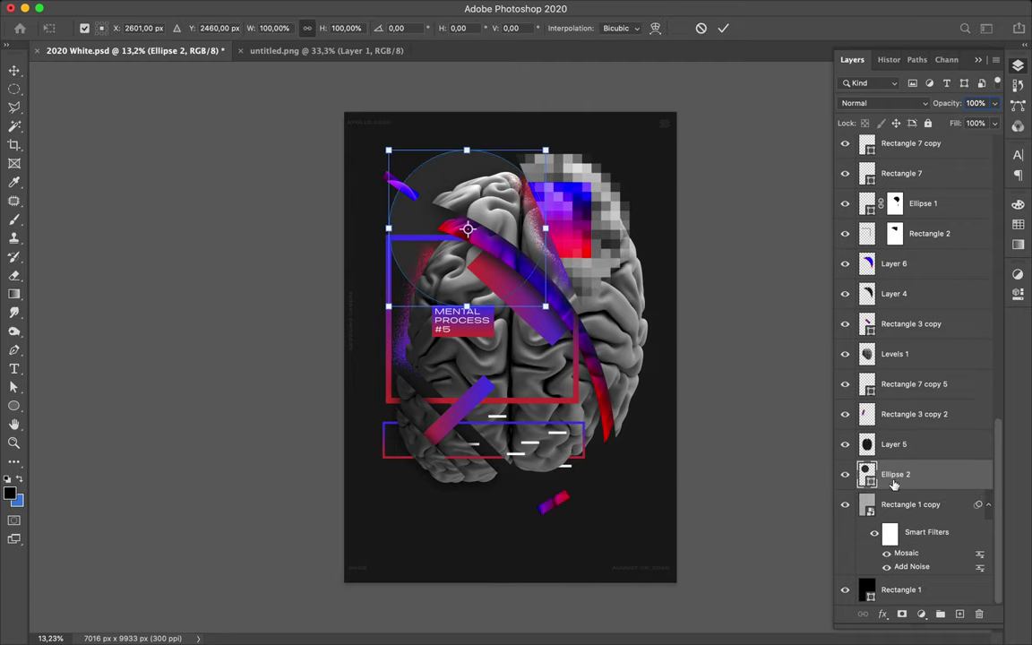
{"action": "left_click_drag", "start_coordinate": [559, 314], "coordinate": [611, 385]}
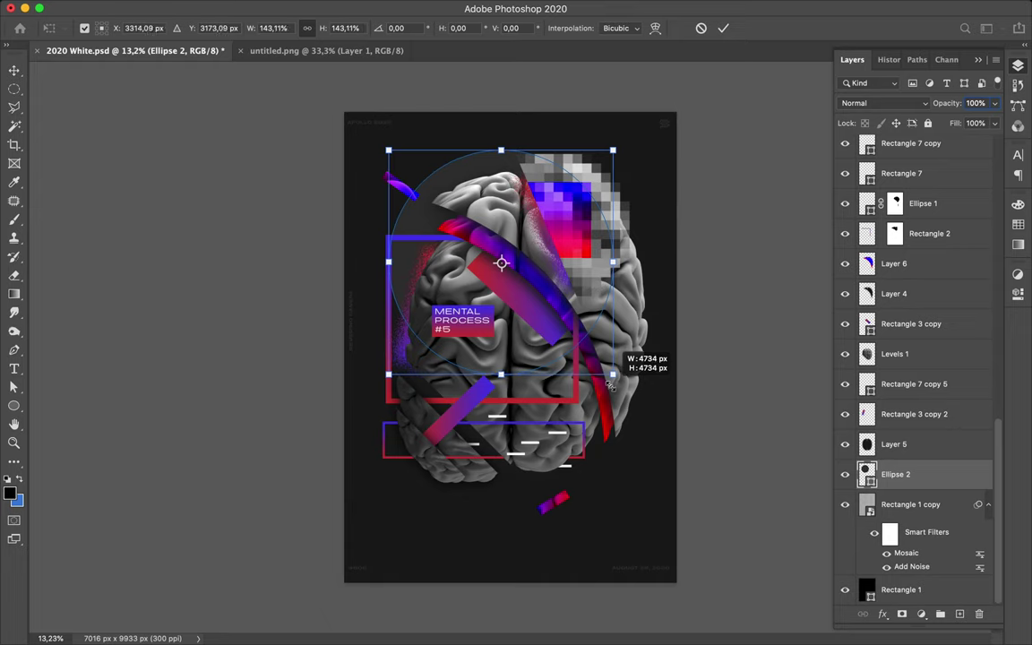
{"action": "left_click_drag", "start_coordinate": [610, 385], "coordinate": [625, 406]}
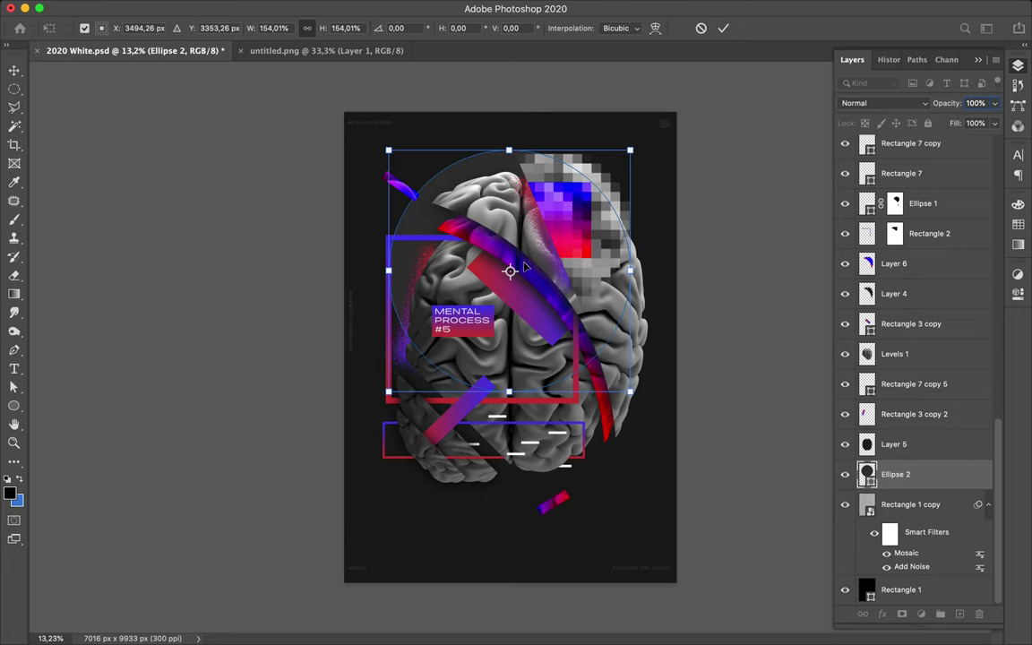
{"action": "left_click_drag", "start_coordinate": [509, 393], "coordinate": [509, 413]}
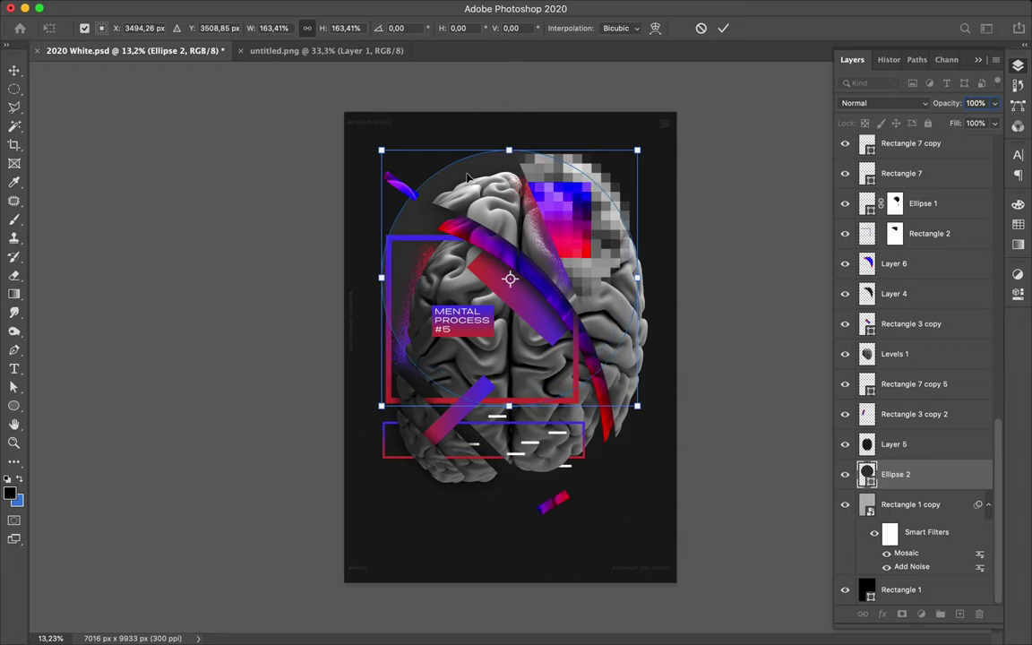
{"action": "key", "text": "Return"}
{"action": "mouse_move", "coordinate": [468, 178]}
{"action": "left_mouse_down"}
{"action": "mouse_move", "coordinate": [484, 192]}
{"action": "mouse_move", "coordinate": [510, 176]}
{"action": "mouse_move", "coordinate": [459, 176]}
{"action": "left_mouse_up"}
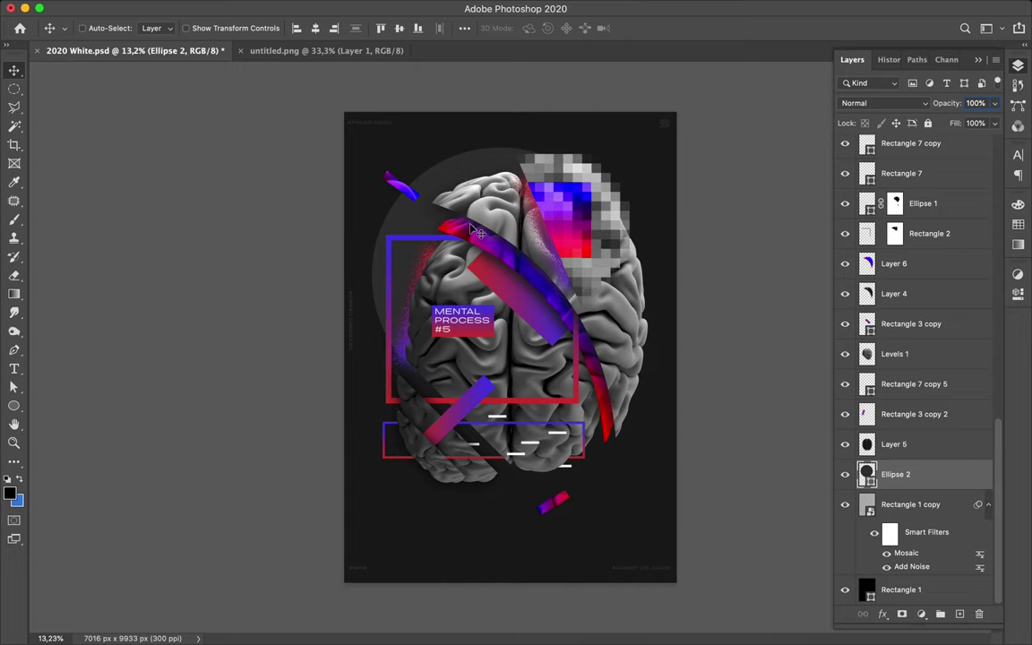
- Duplicate the grey circle, shrink the copy to about 40%, and place it at the brain's lower right
{"action": "mouse_move", "coordinate": [531, 372]}
{"action": "left_mouse_down"}
{"action": "mouse_move", "coordinate": [558, 383]}
{"action": "mouse_move", "coordinate": [550, 374]}
{"action": "left_mouse_up"}
{"action": "key", "text": "super+t"}
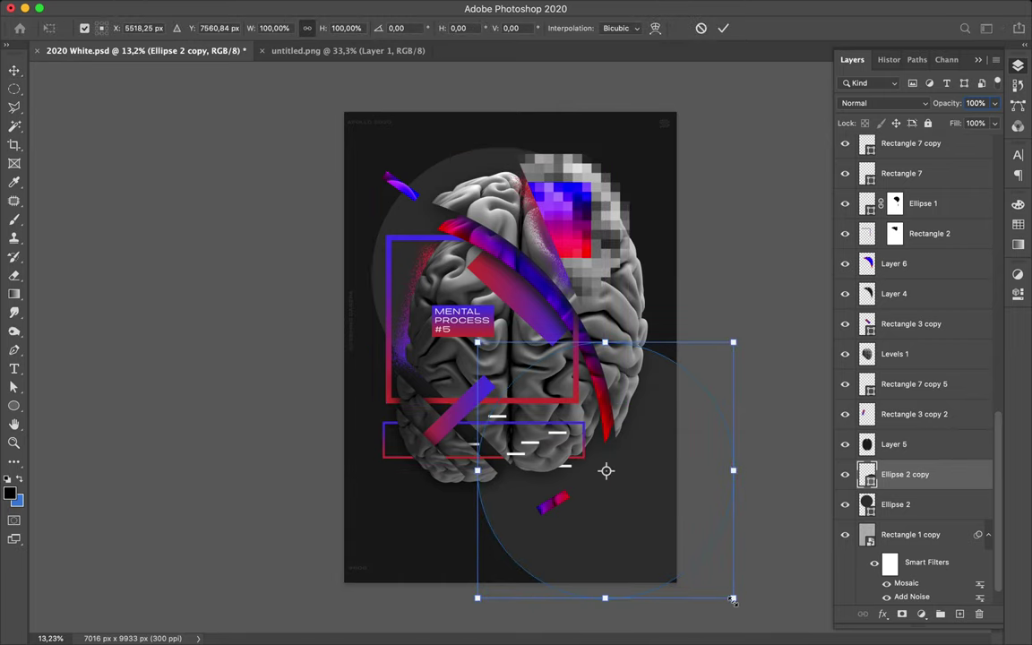
{"action": "left_click_drag", "start_coordinate": [733, 596], "coordinate": [630, 485]}
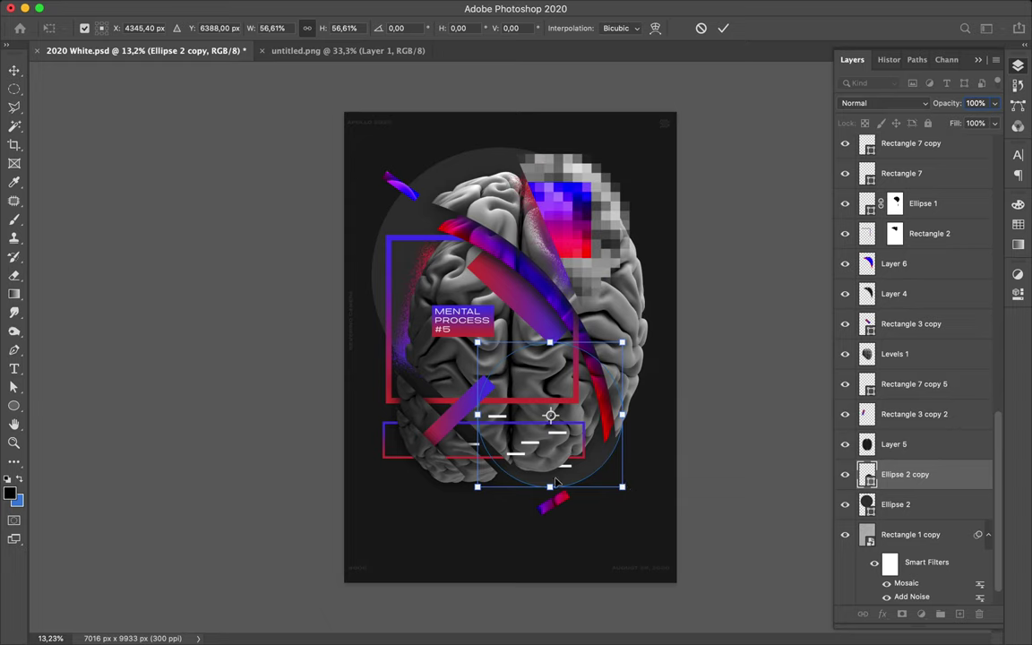
{"action": "left_click_drag", "start_coordinate": [477, 342], "coordinate": [524, 382]}
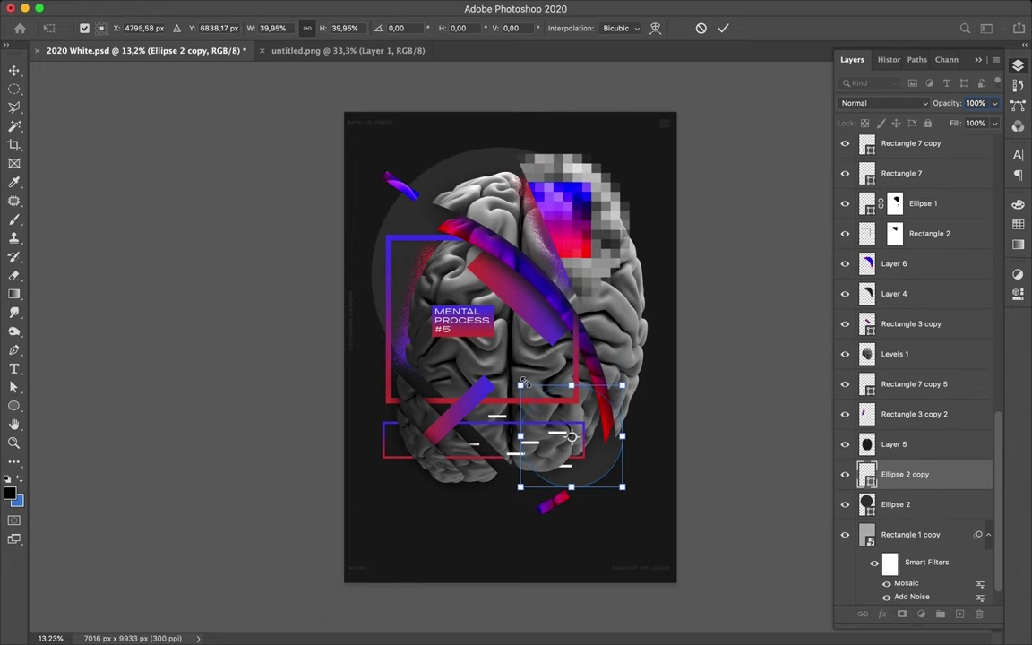
{"action": "left_click_drag", "start_coordinate": [603, 469], "coordinate": [615, 488]}
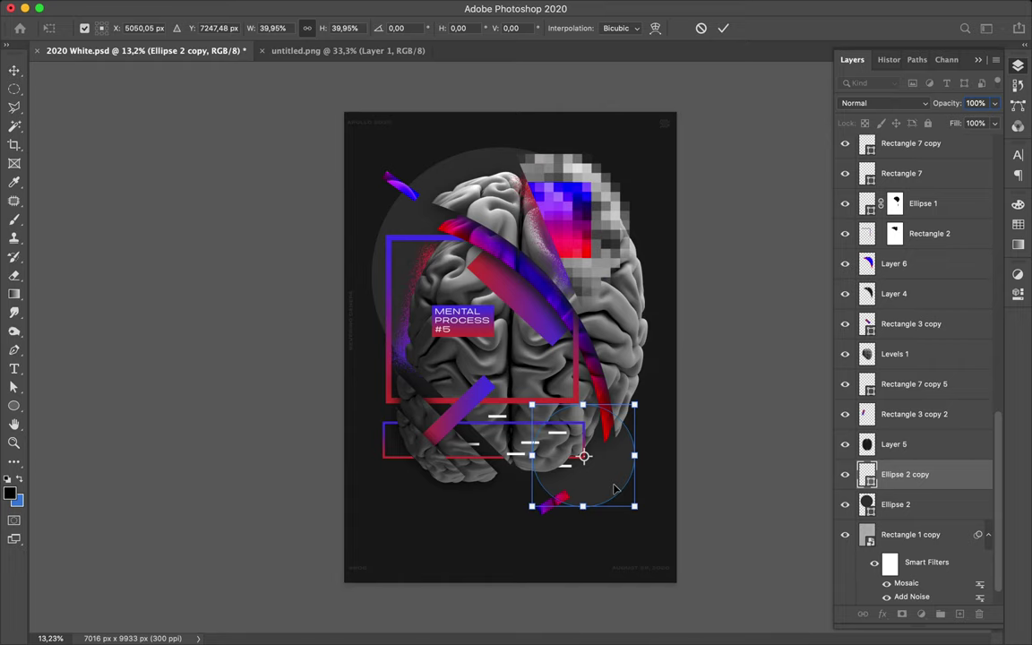
{"action": "key", "text": "Return"}
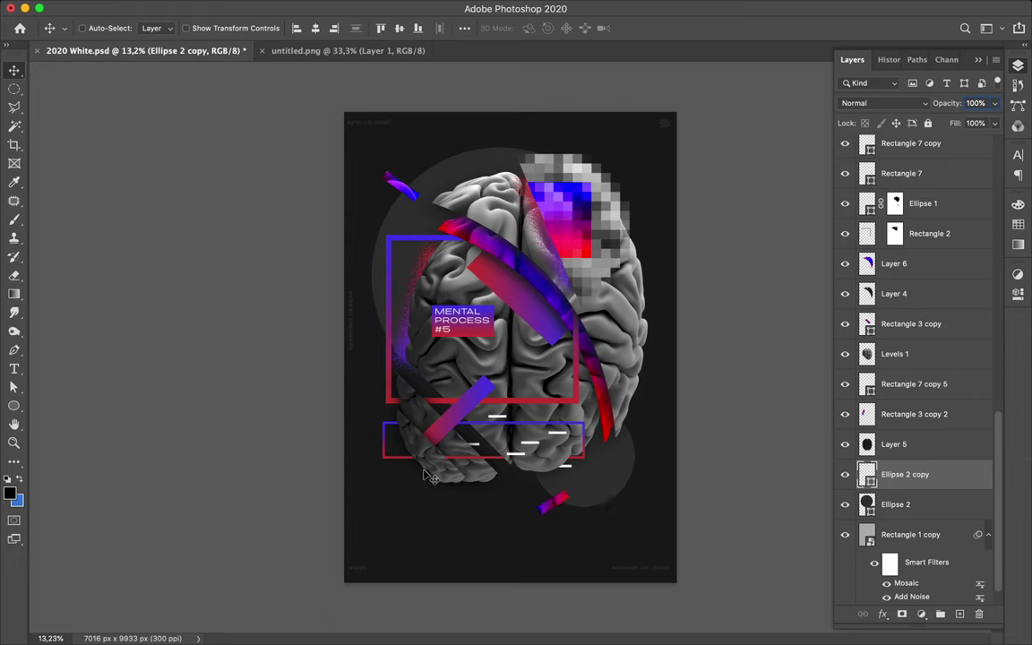
- Draw a grey rectangle below the brain's lower left and rotate it about −47.7° into a diamond
{"action": "key", "text": "u"}
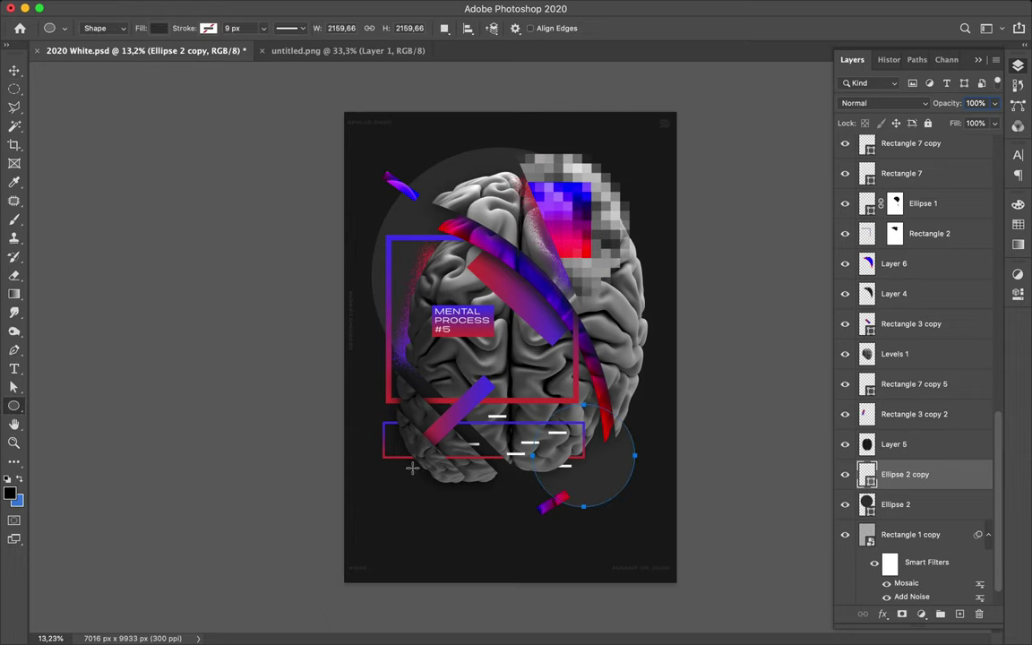
{"action": "right_click", "coordinate": [13, 405]}
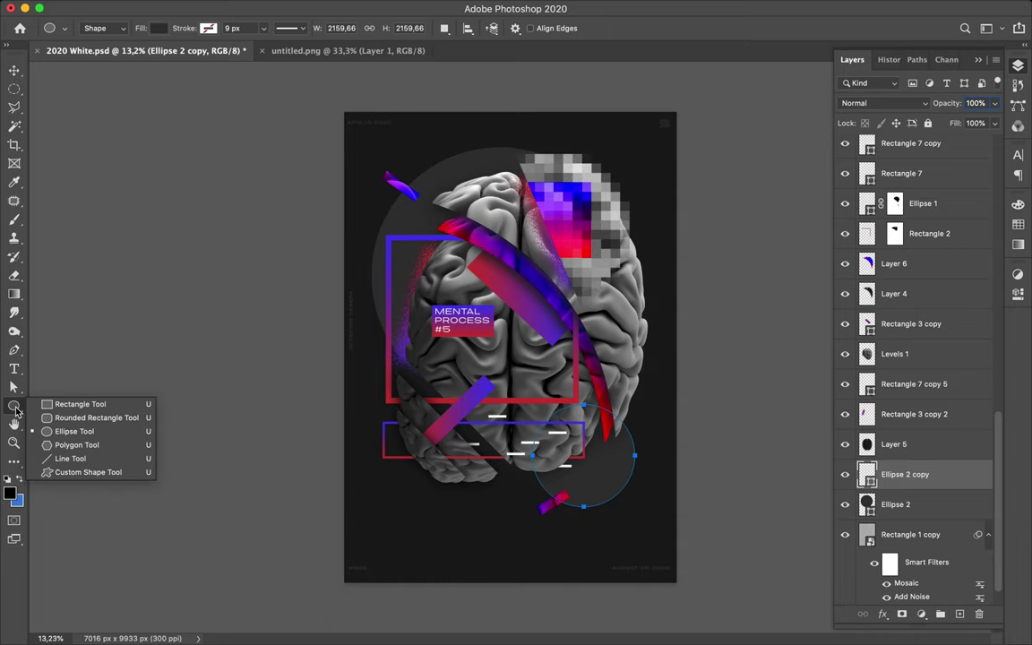
{"action": "left_click", "coordinate": [67, 404]}
{"action": "left_click_drag", "start_coordinate": [401, 439], "coordinate": [522, 502]}
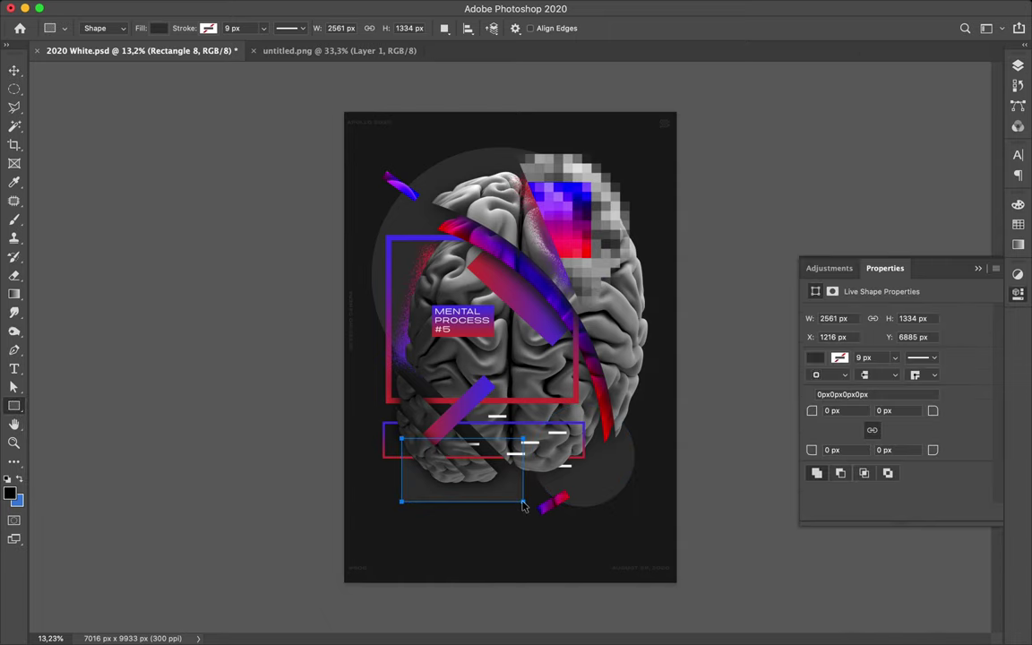
{"action": "key", "text": "ctrl+t"}
{"action": "mouse_move", "coordinate": [486, 376]}
{"action": "left_mouse_down"}
{"action": "mouse_move", "coordinate": [488, 358]}
{"action": "mouse_move", "coordinate": [473, 357]}
{"action": "mouse_move", "coordinate": [487, 358]}
{"action": "left_mouse_up"}
{"action": "key", "text": "Return"}
{"action": "key", "text": "v"}
{"action": "left_click_drag", "start_coordinate": [430, 522], "coordinate": [436, 520]}
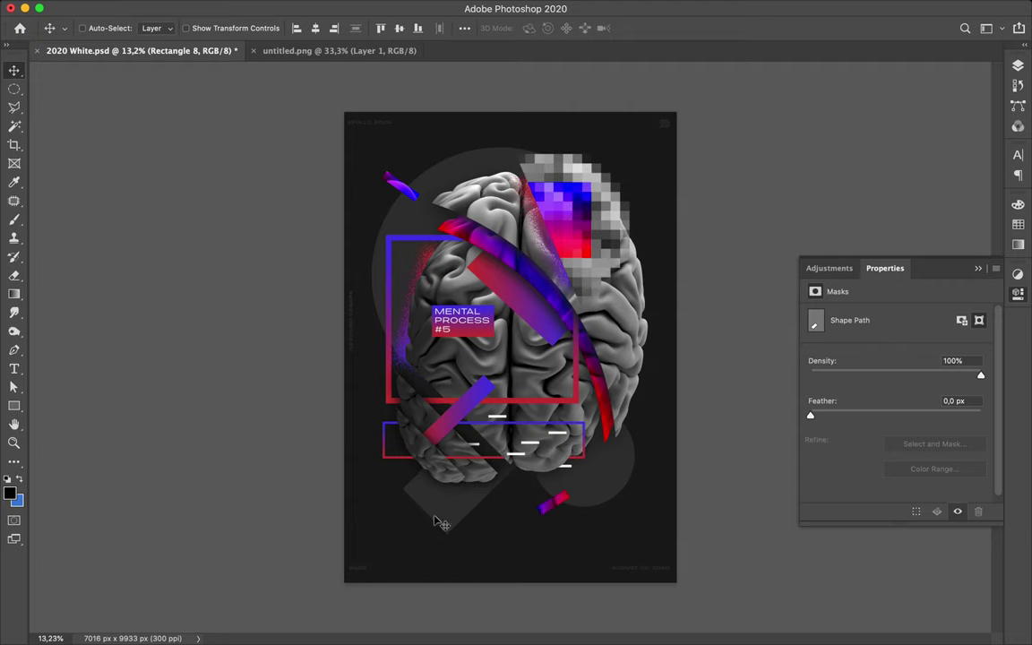
- Select layers Layer 10 through Ellipse 2 and drag the brain artwork lower and slightly left
{"action": "left_click", "coordinate": [1018, 66]}
{"action": "scroll", "coordinate": [898, 312], "scroll_direction": "up", "scroll_amount": 10}
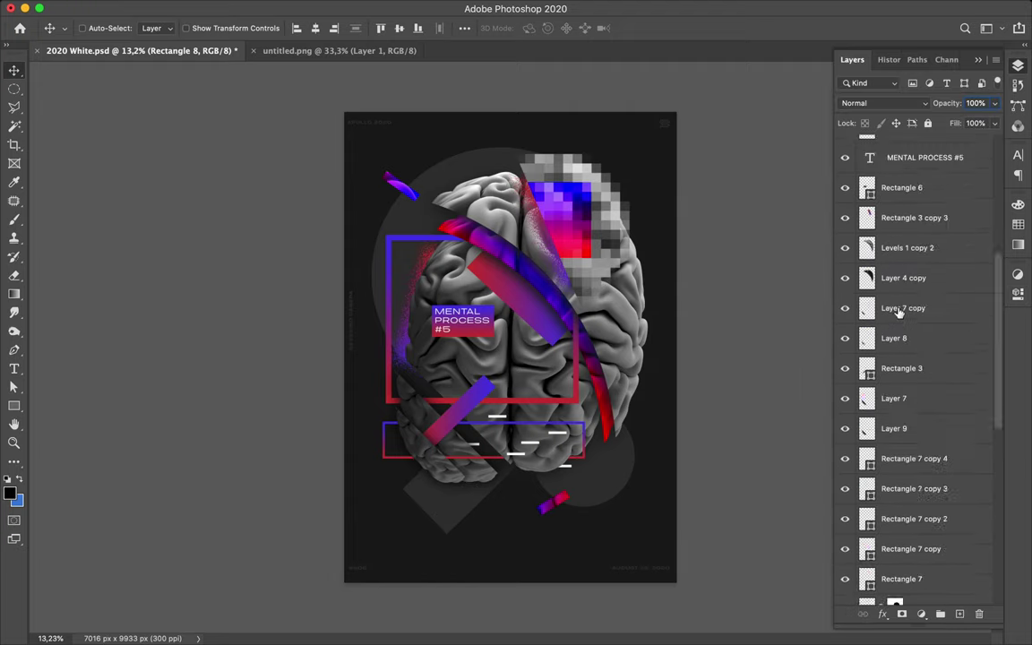
{"action": "left_click", "coordinate": [928, 168]}
{"action": "scroll", "coordinate": [923, 358], "scroll_direction": "down", "scroll_amount": 15}
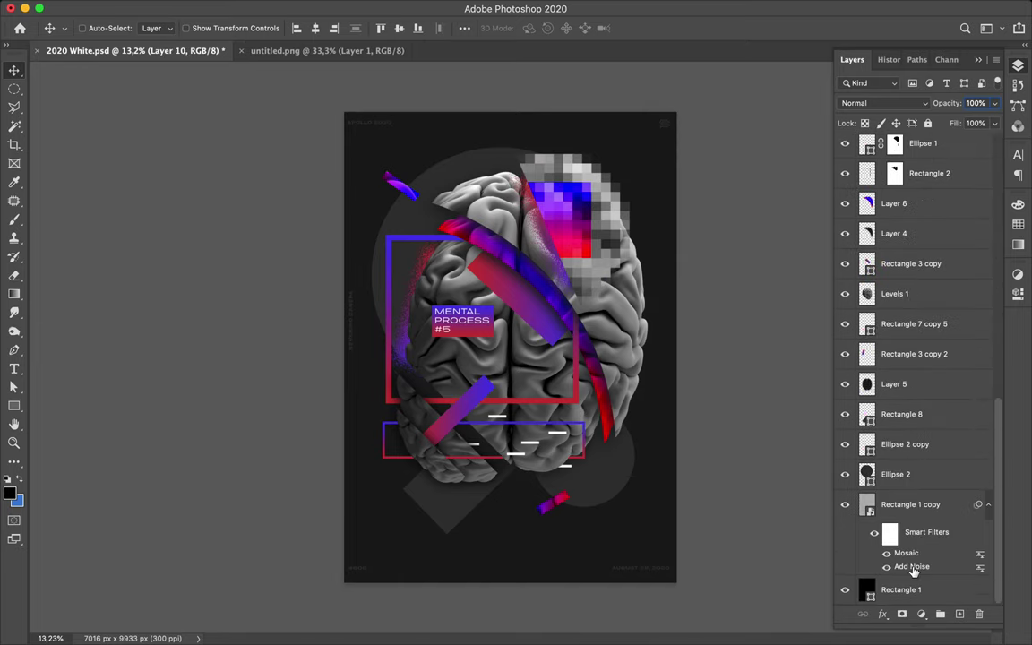
{"action": "left_click", "coordinate": [912, 507], "text": "shift"}
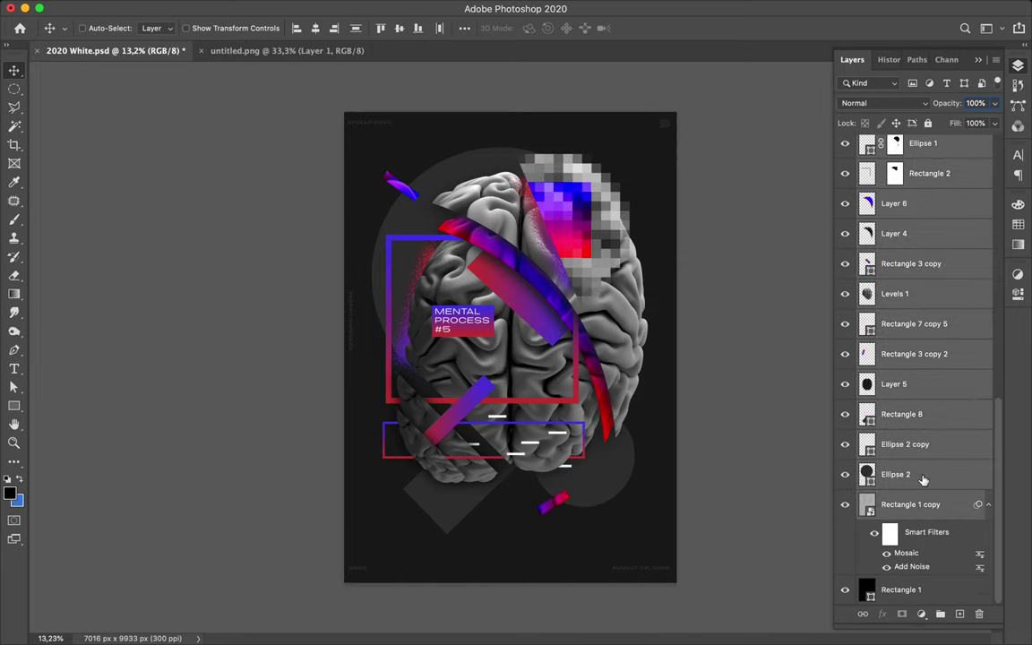
{"action": "left_click_drag", "start_coordinate": [606, 309], "coordinate": [597, 322]}
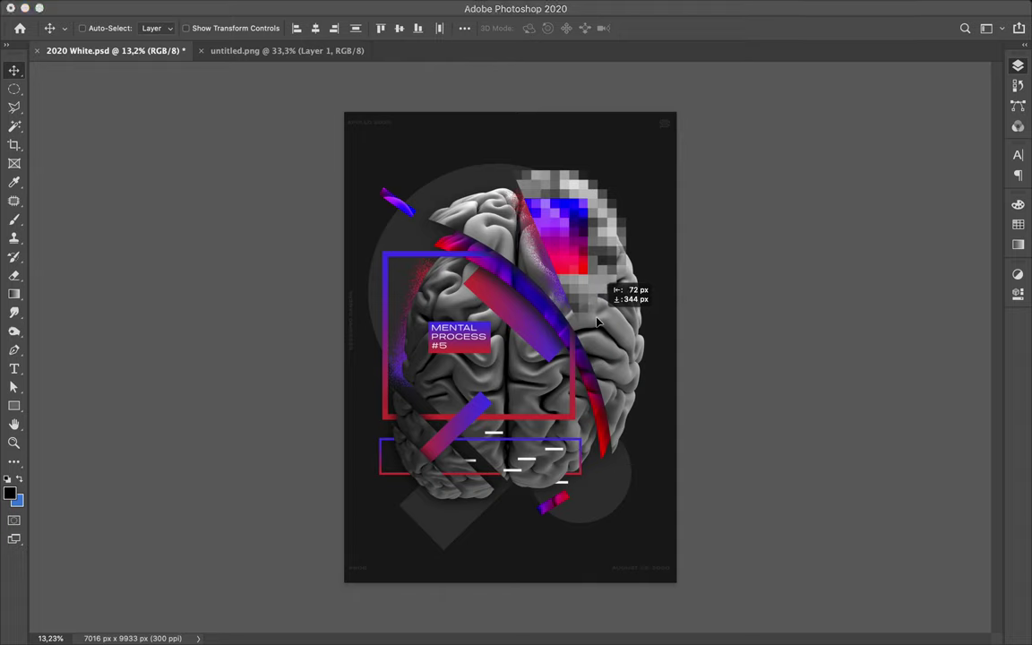